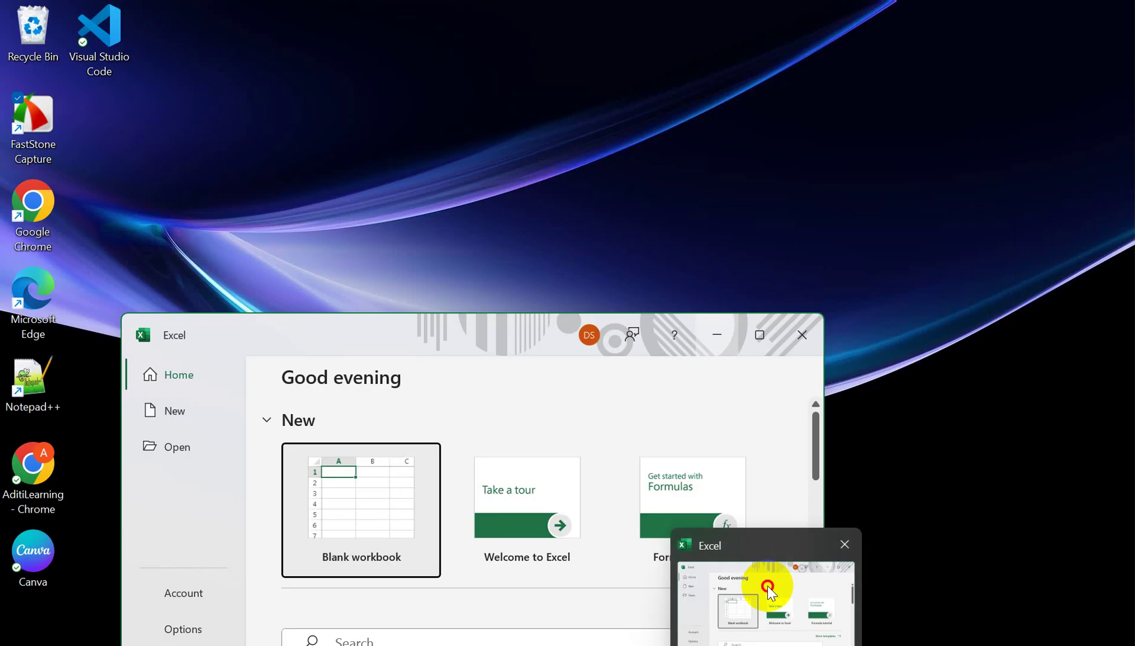
- Switch to Excel, create a blank workbook and enlarge its window to fill the screen
click(767, 585)
click(372, 492)
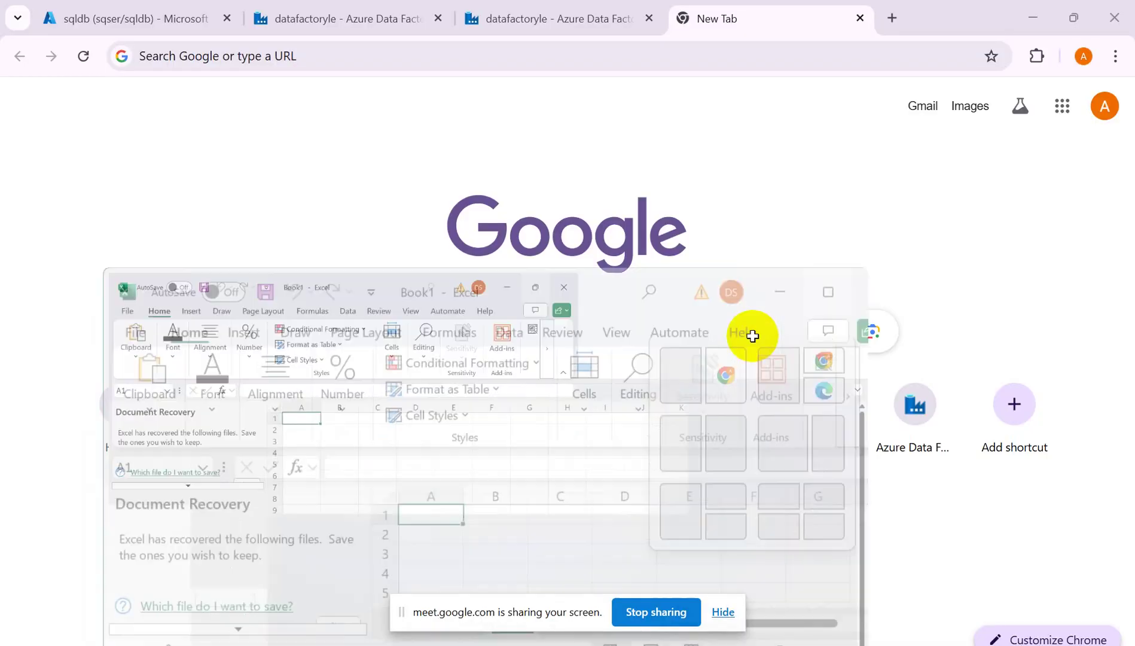
click(757, 338)
- Enter the heading "Incremental load using ADF pipeline" in cell B3 of the blank sheet
click(333, 248)
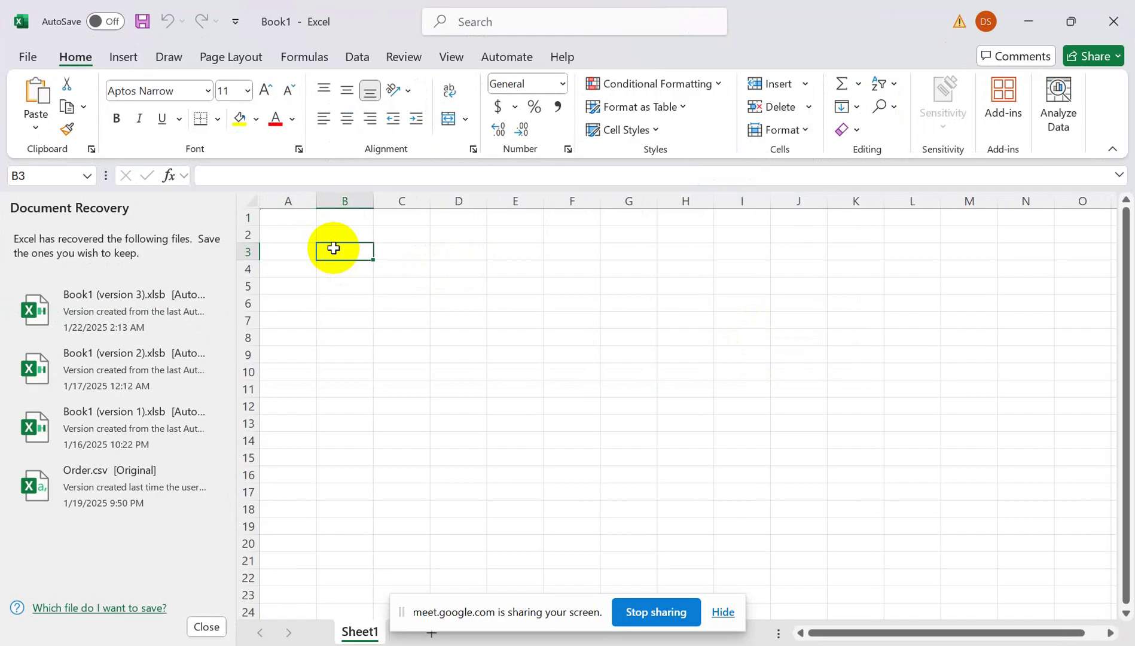
double_click(333, 248)
text(Dis)
key(BackSpace)
key(BackSpace)
key(BackSpace)
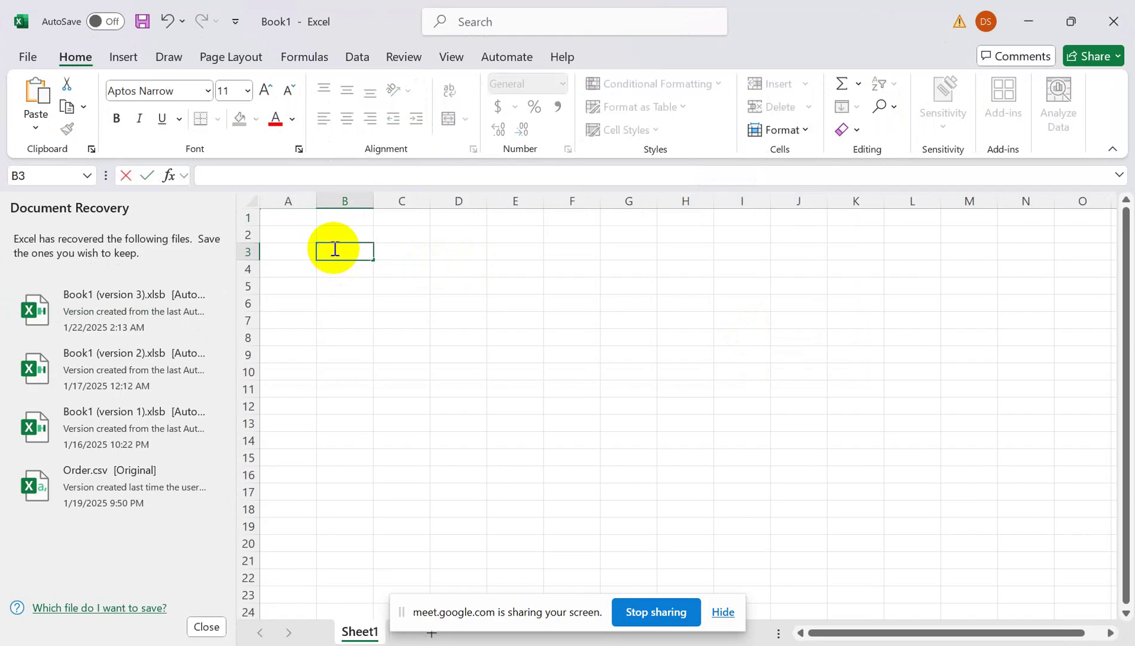
text(Incremental load)
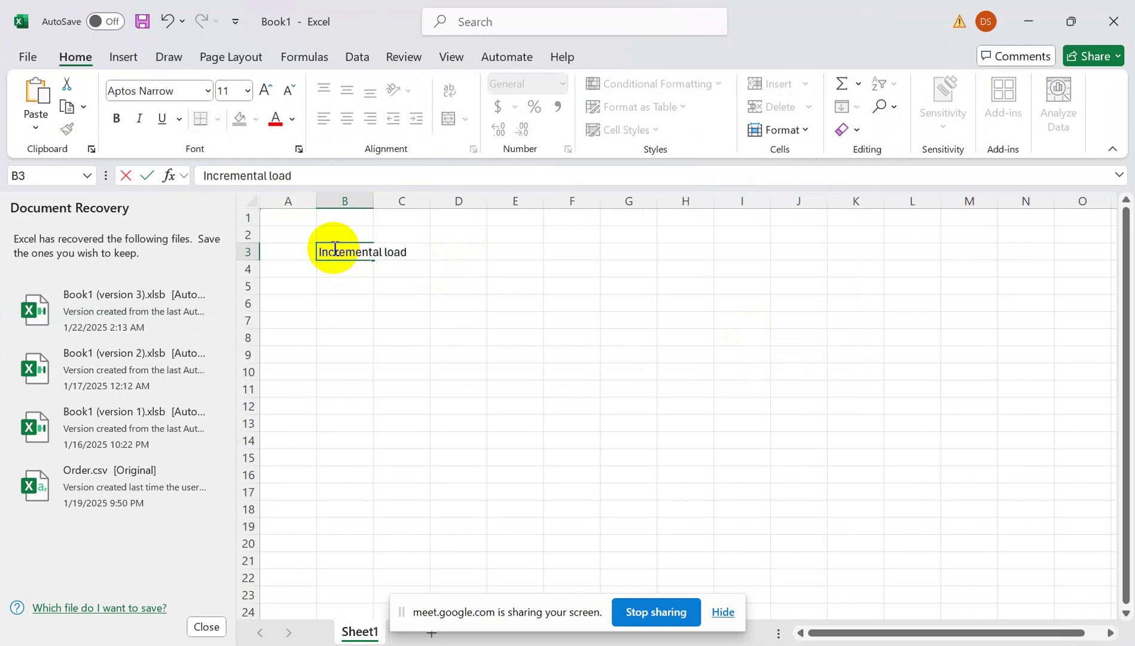
text( using ADF pip)
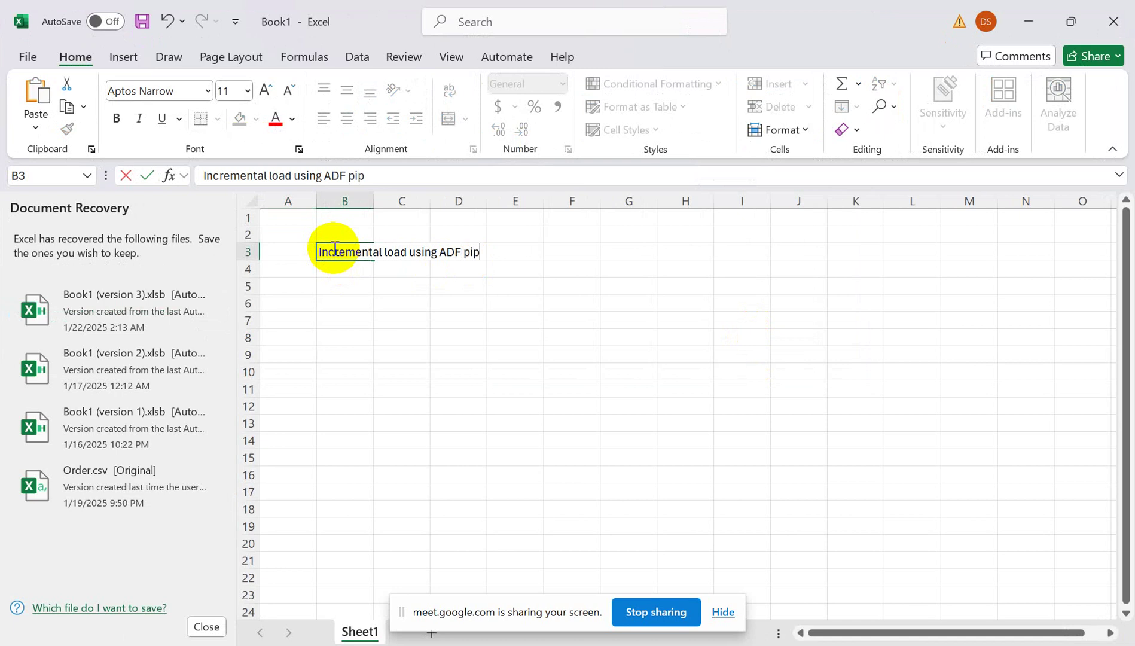
text(eline)
key(Return)
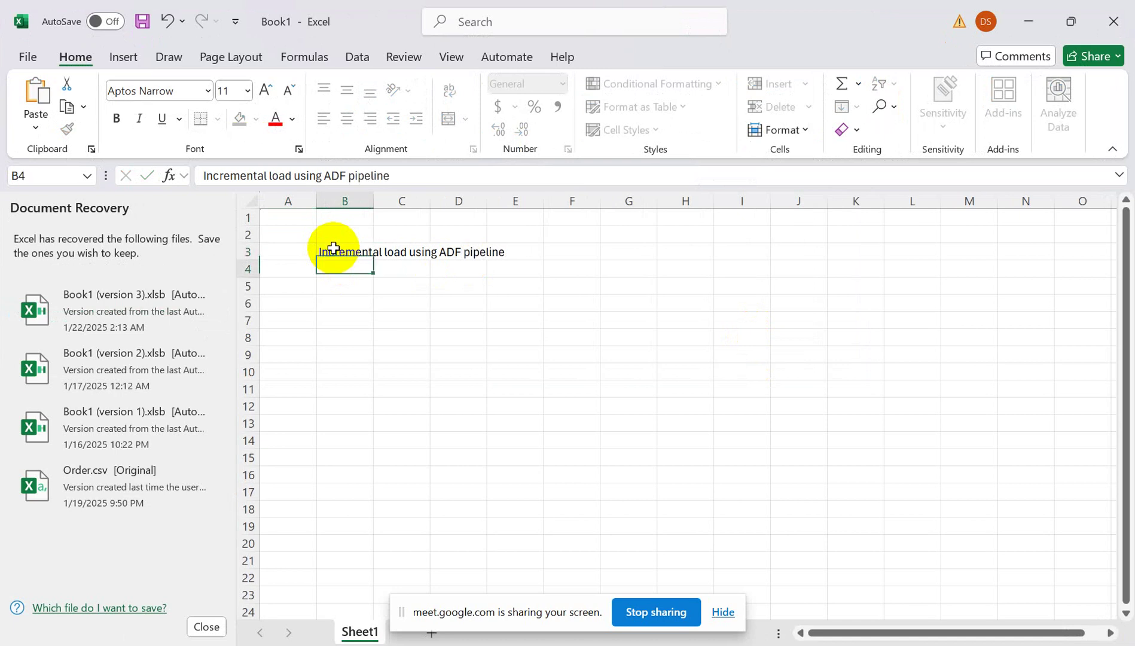
- Enter "Sales data" in cell B5, two rows beneath the heading
key(Return)
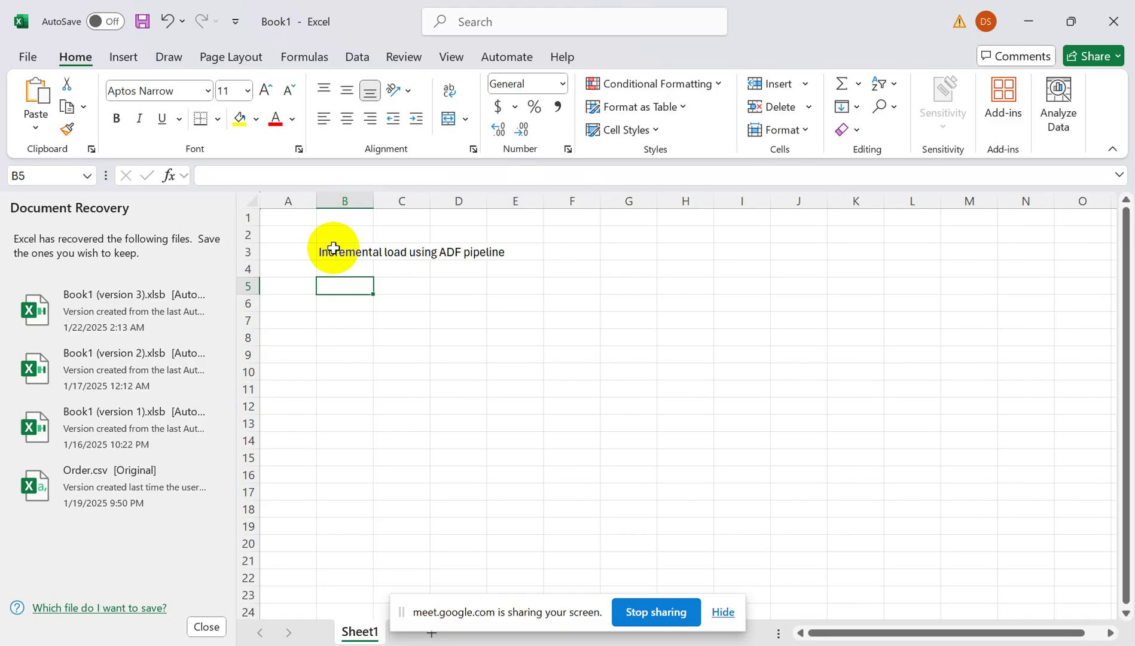
text(Sales)
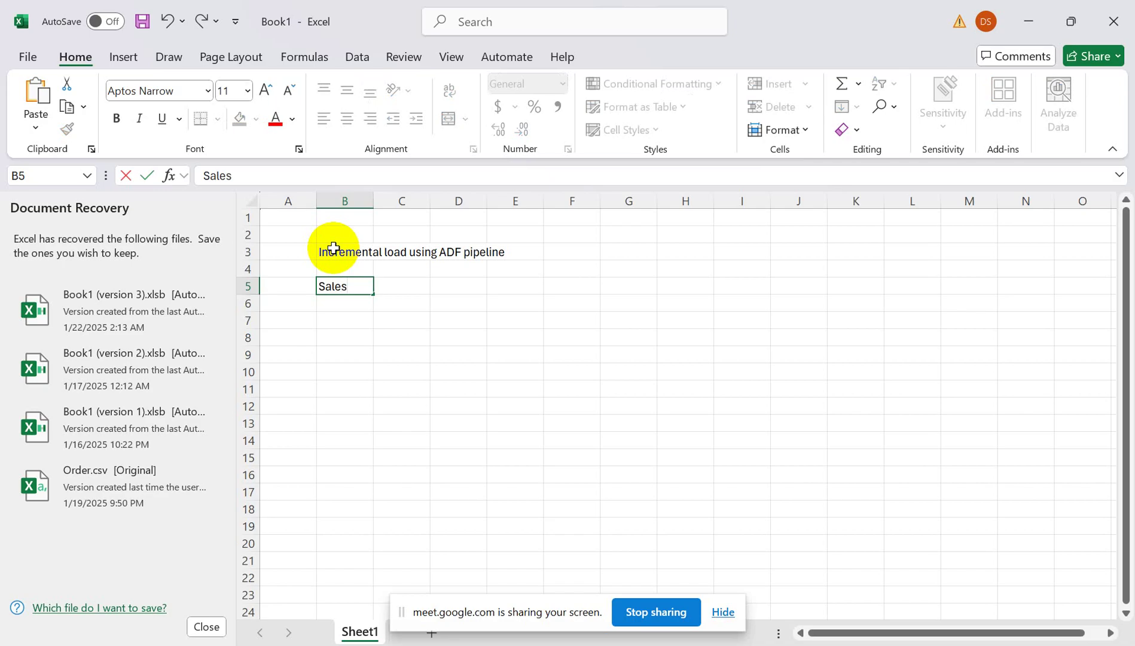
key(BackSpace)
key(BackSpace)
key(BackSpace)
key(BackSpace)
key(BackSpace)
text(Sales data)
- Enter "Amazon" in cell B7 and "Volume" in cell B9
click(333, 321)
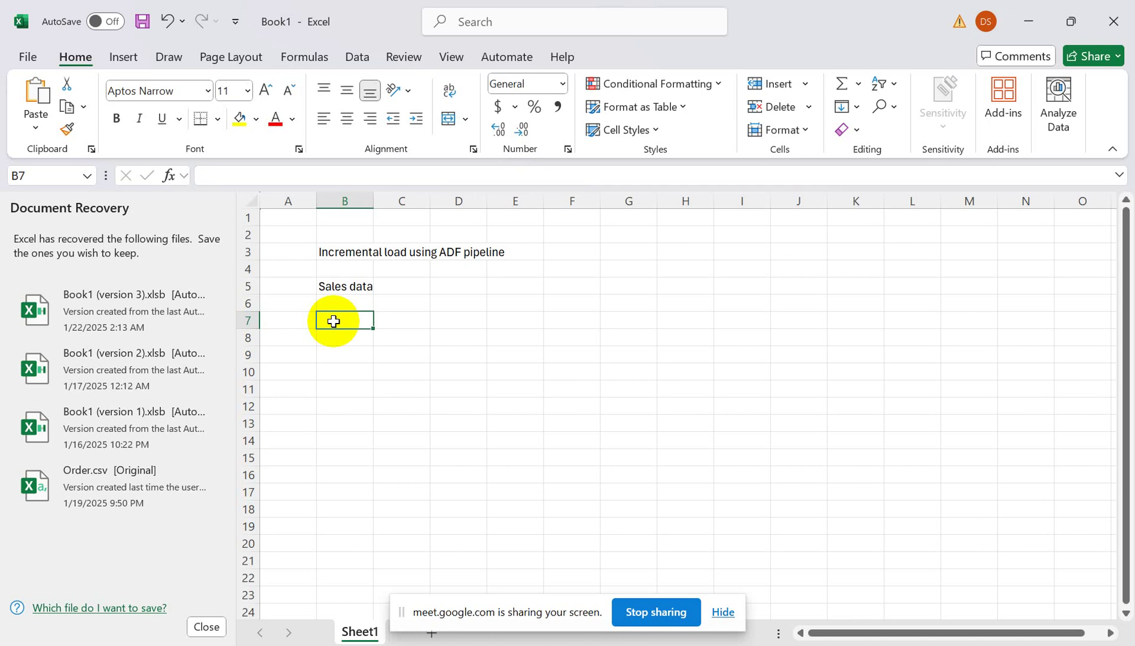
text(Amazon)
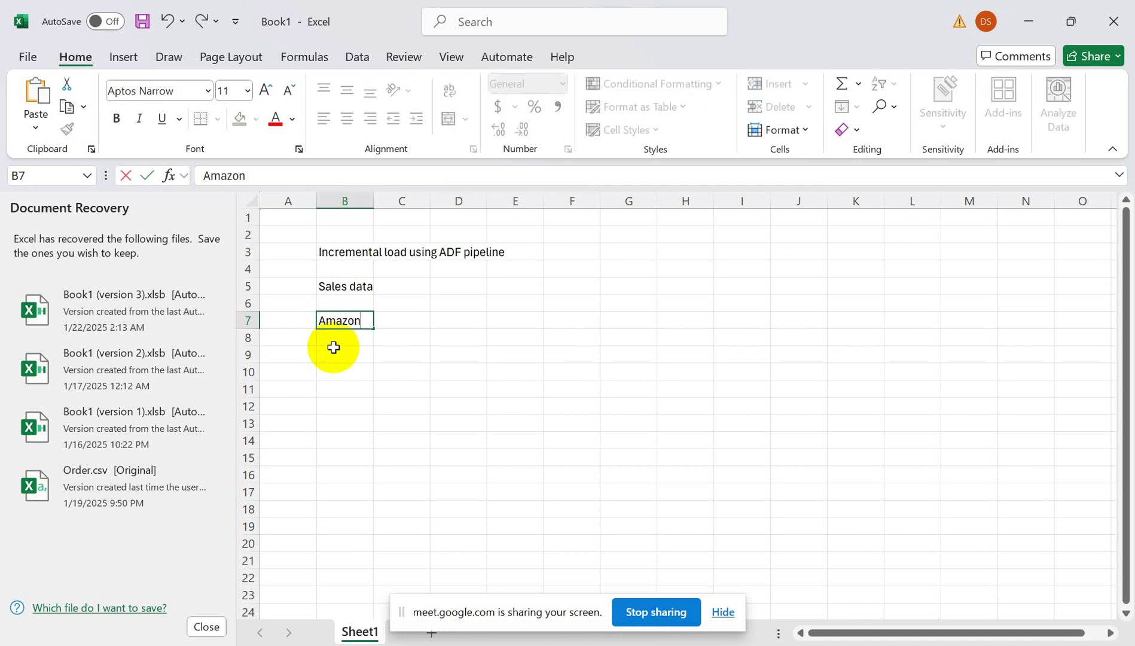
click(333, 350)
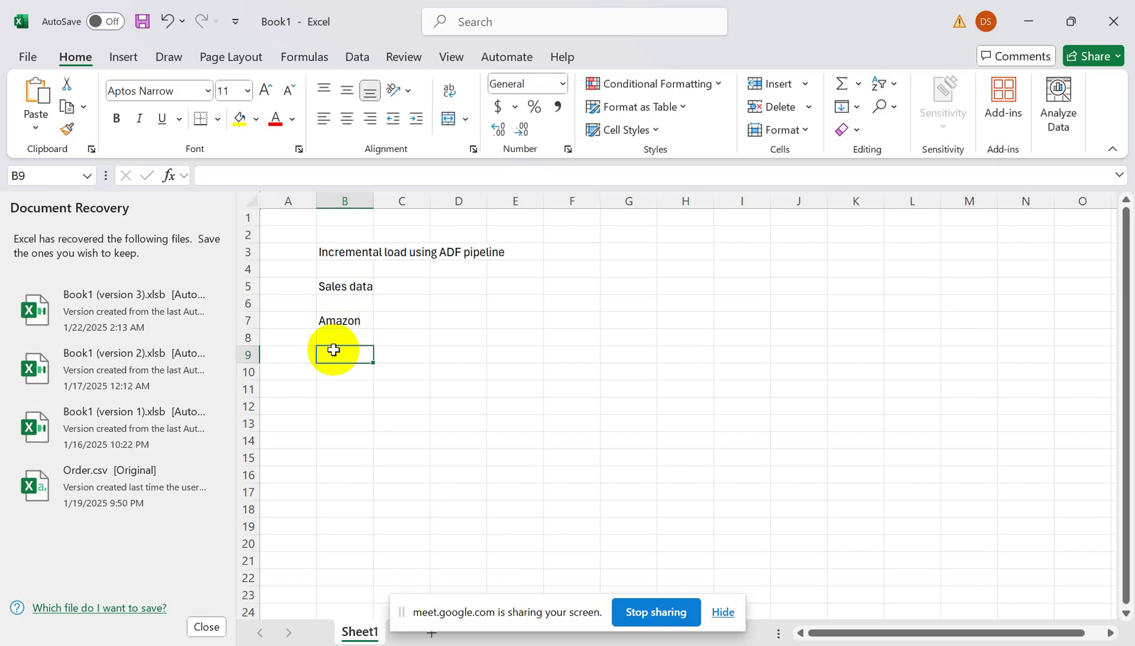
text(Volume)
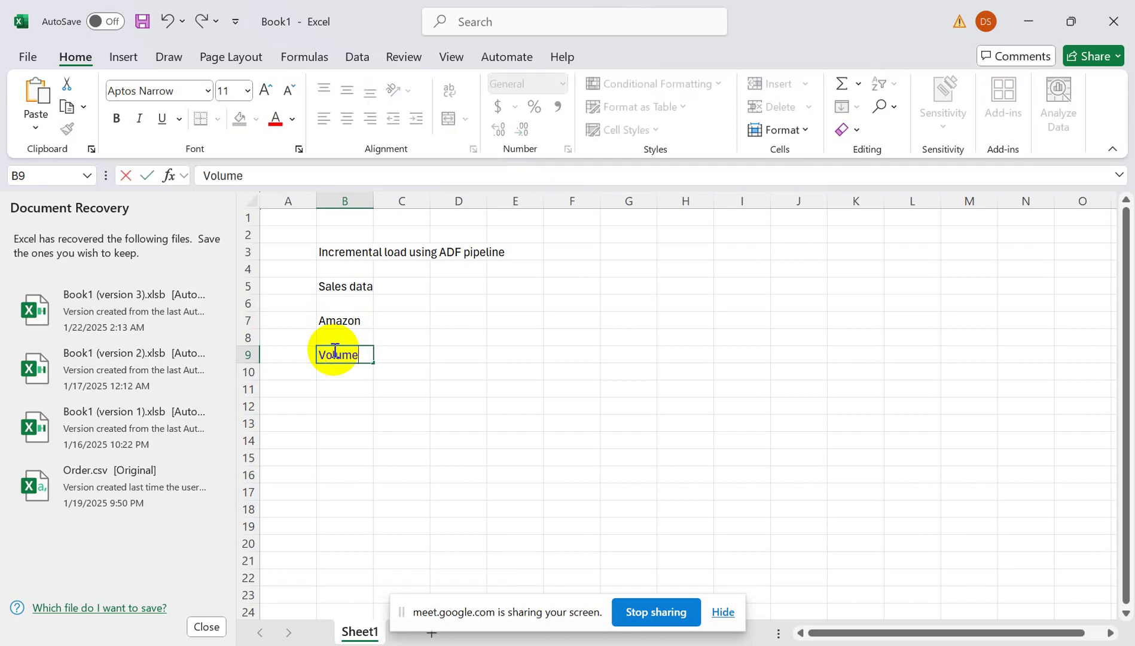
- Apply All Borders to the range B11:F18 to form an empty table grid beneath Volume
click(339, 389)
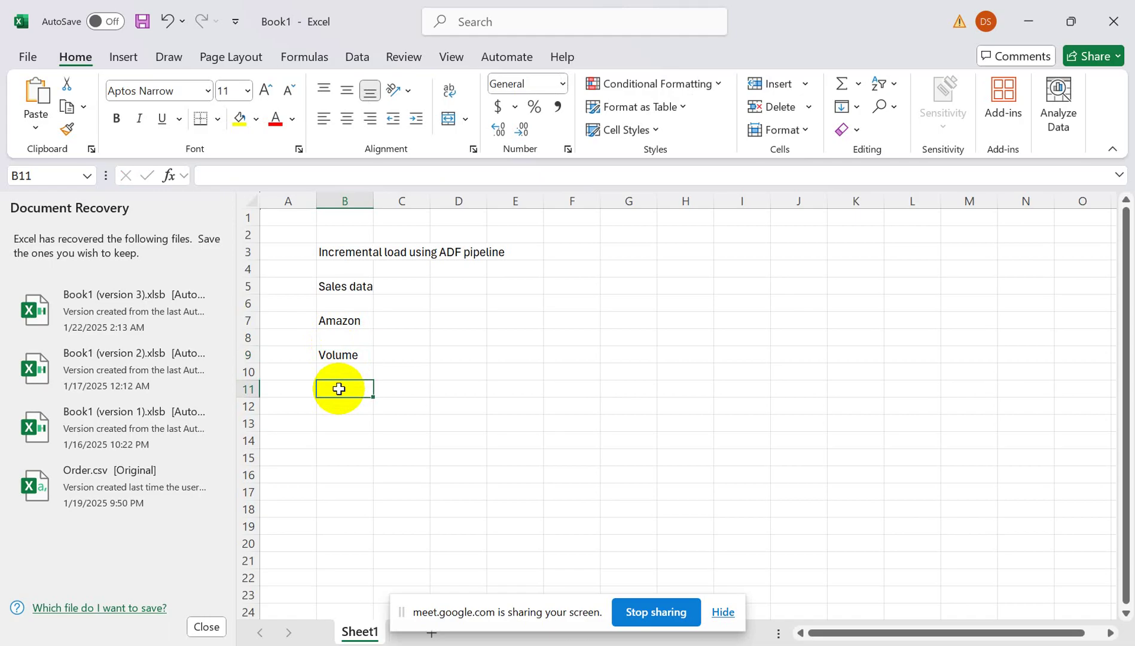
drag(338, 388, 562, 509)
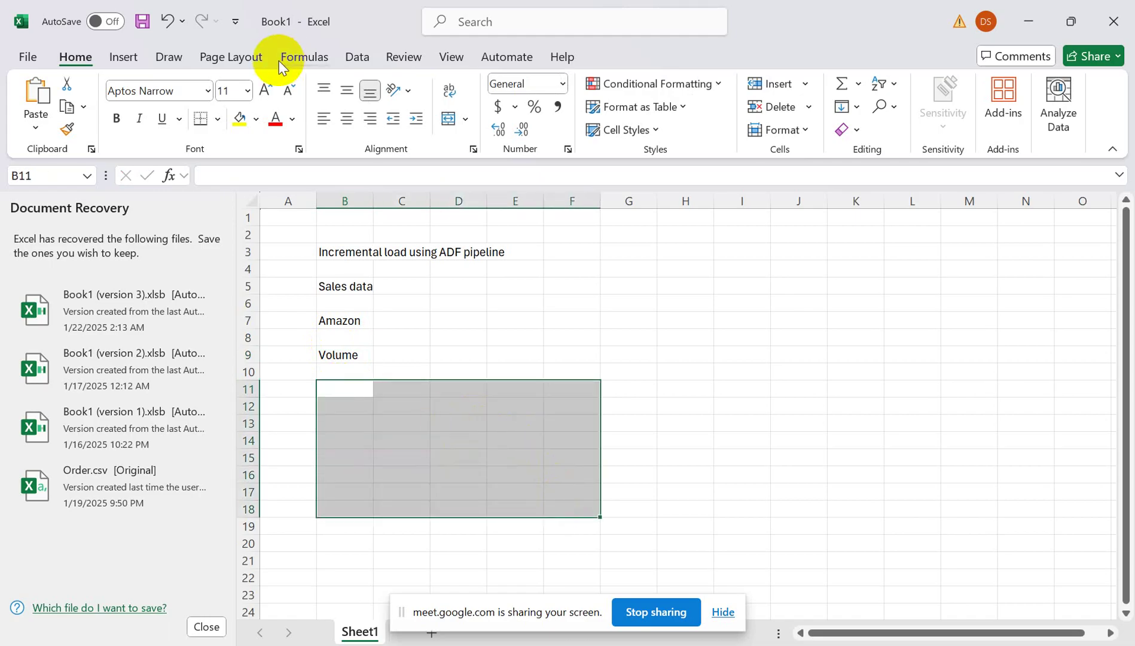
click(215, 120)
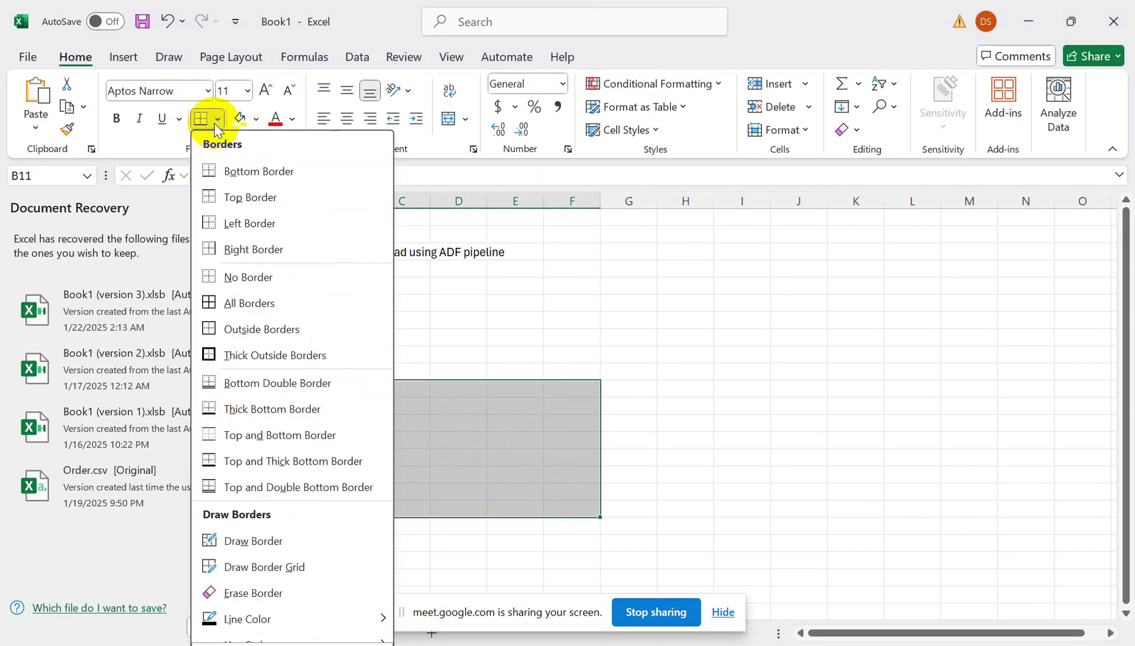
click(215, 306)
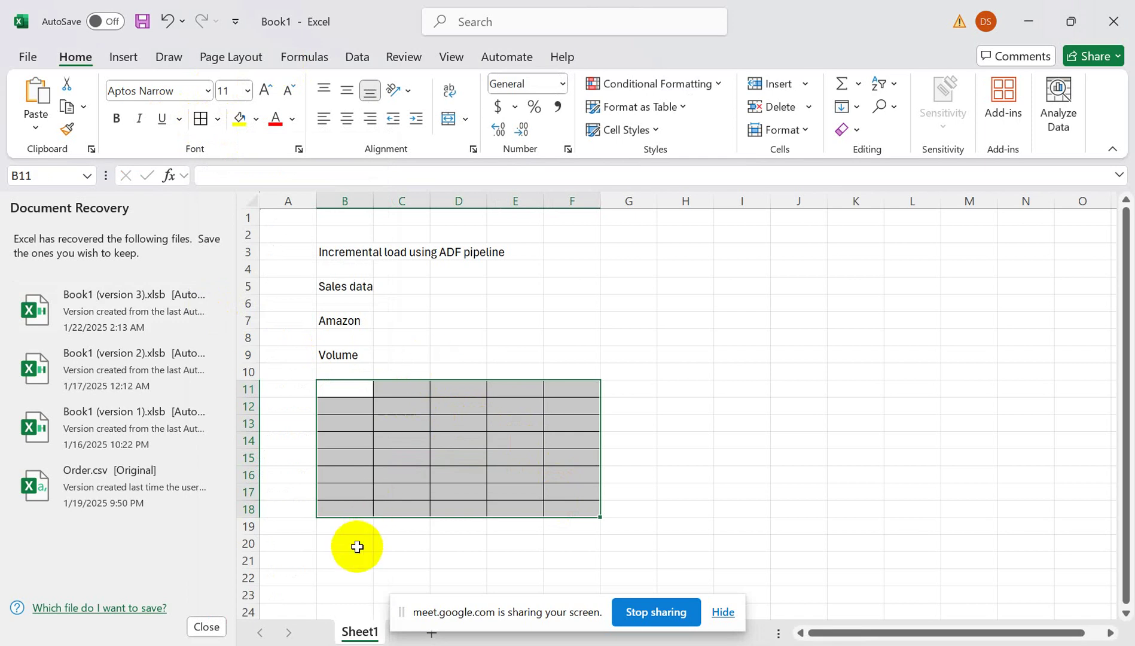
- Label the bordered table by entering "sales" in cell B20 beneath it
click(357, 546)
text(sales)
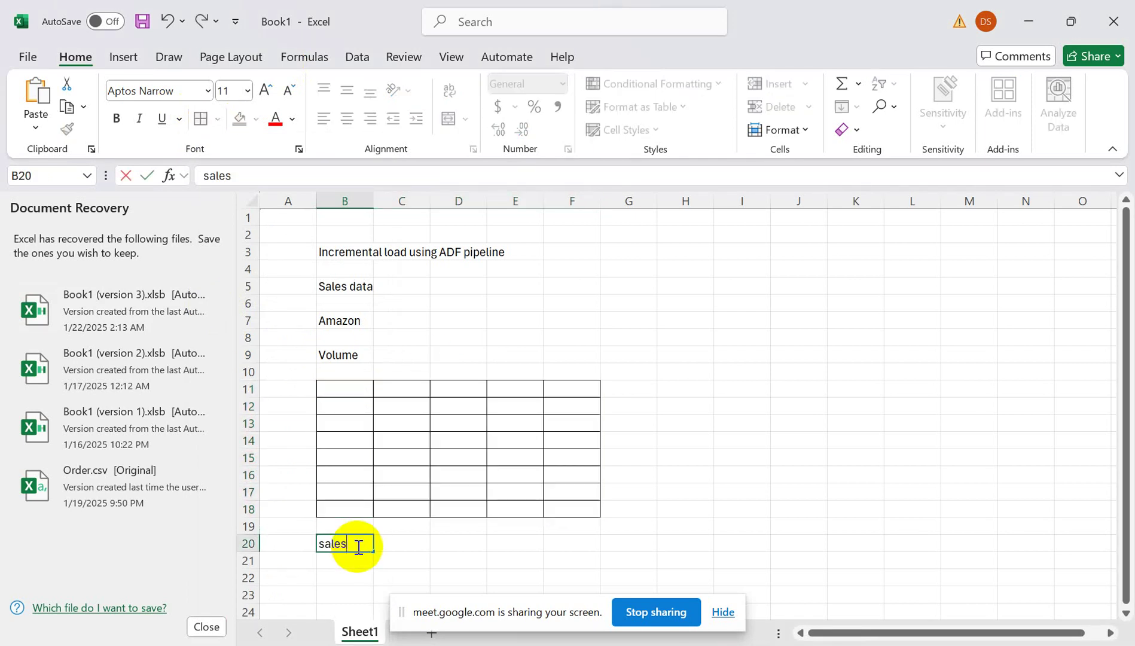
text( orde)
key(BackSpace)
key(BackSpace)
key(BackSpace)
key(BackSpace)
key(BackSpace)
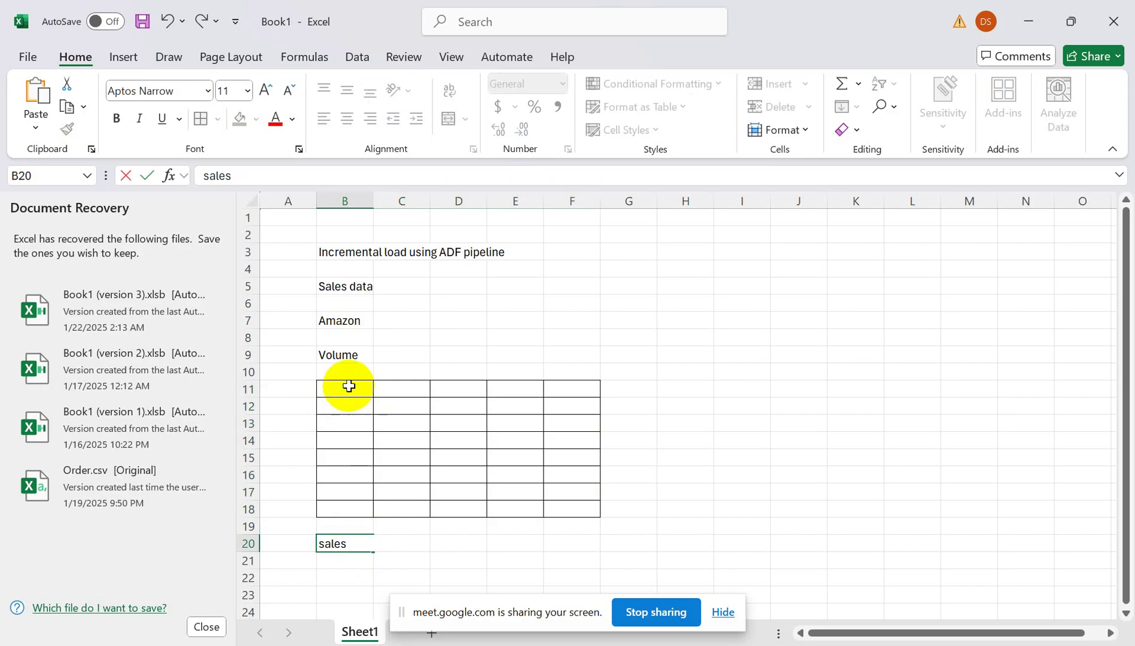
- Enter 1000 in cell A11, beside the first row of the bordered table
drag(349, 386, 557, 511)
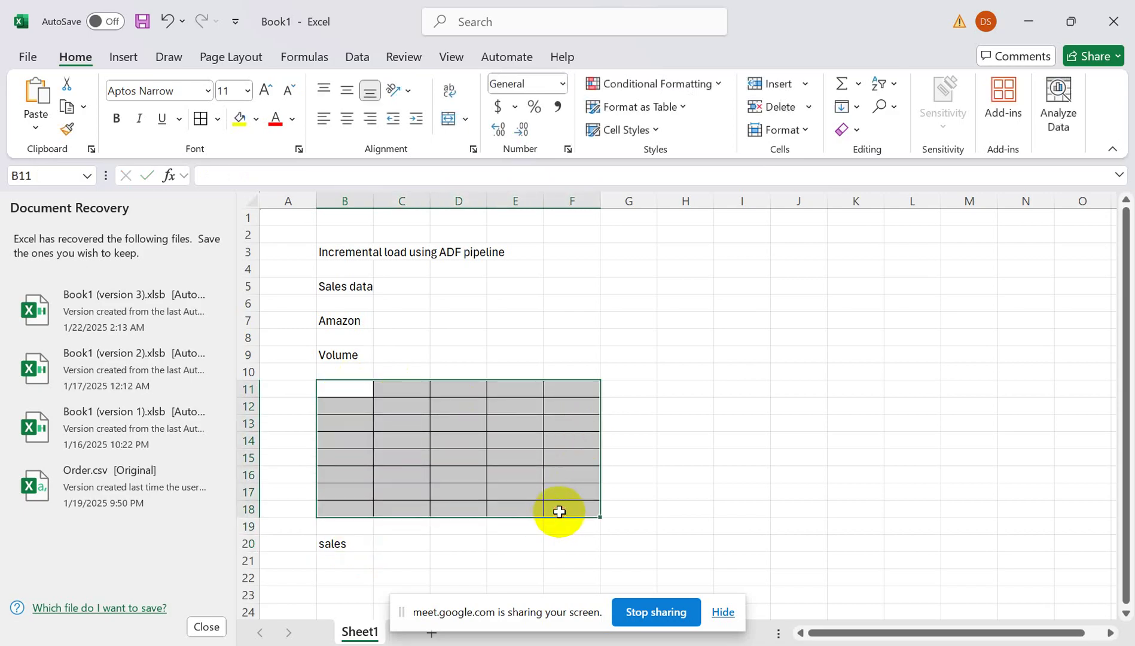
click(287, 390)
text(10)
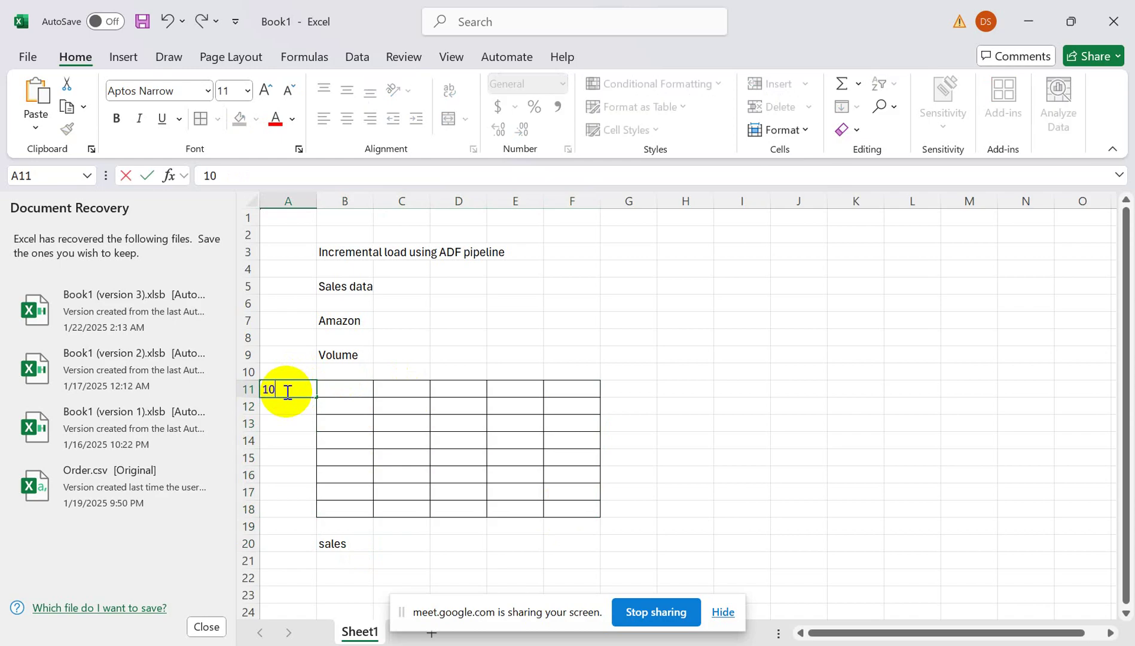
text(00)
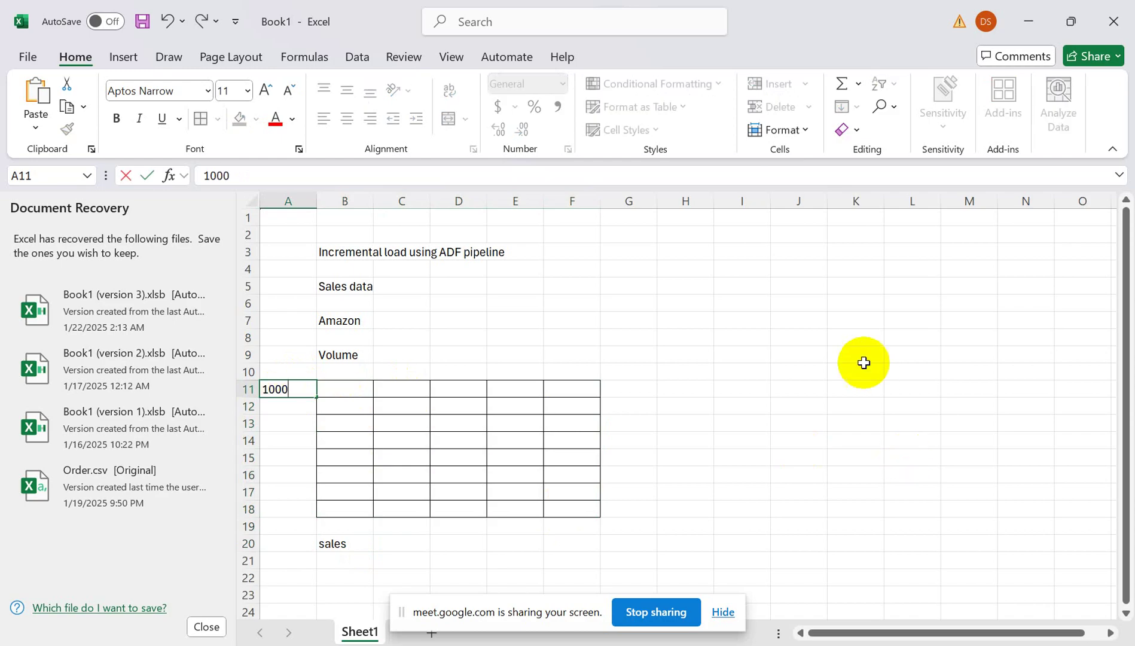
- Enter "Azure SQL DB" in cell K8 and 1000 in cell K11 beneath it
click(864, 385)
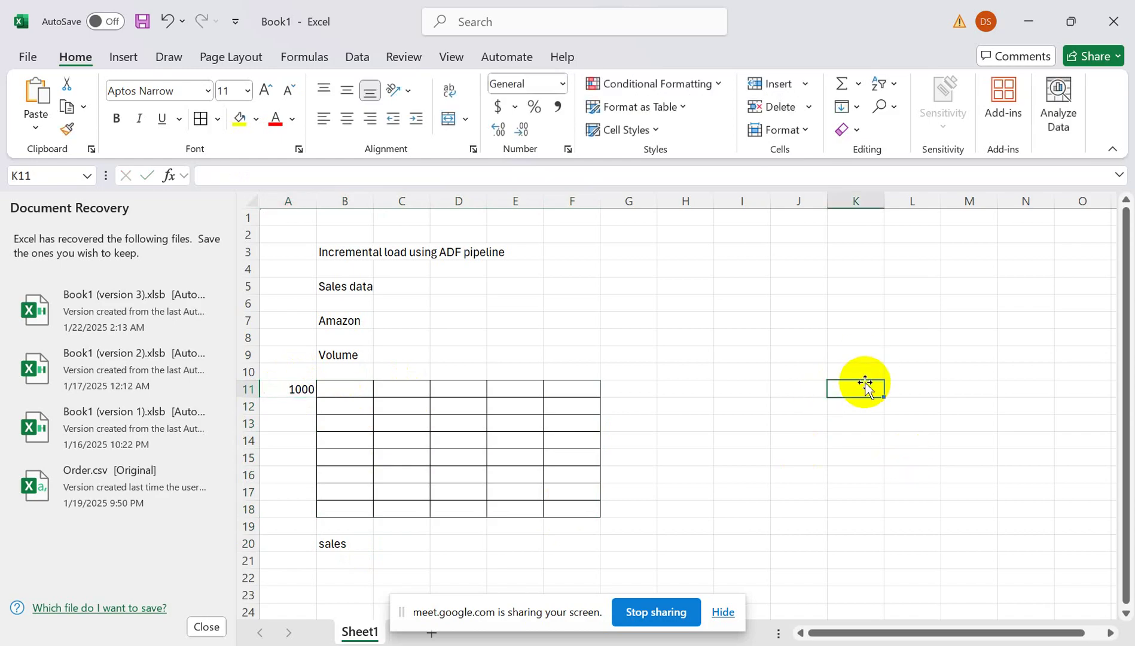
click(865, 338)
text(A)
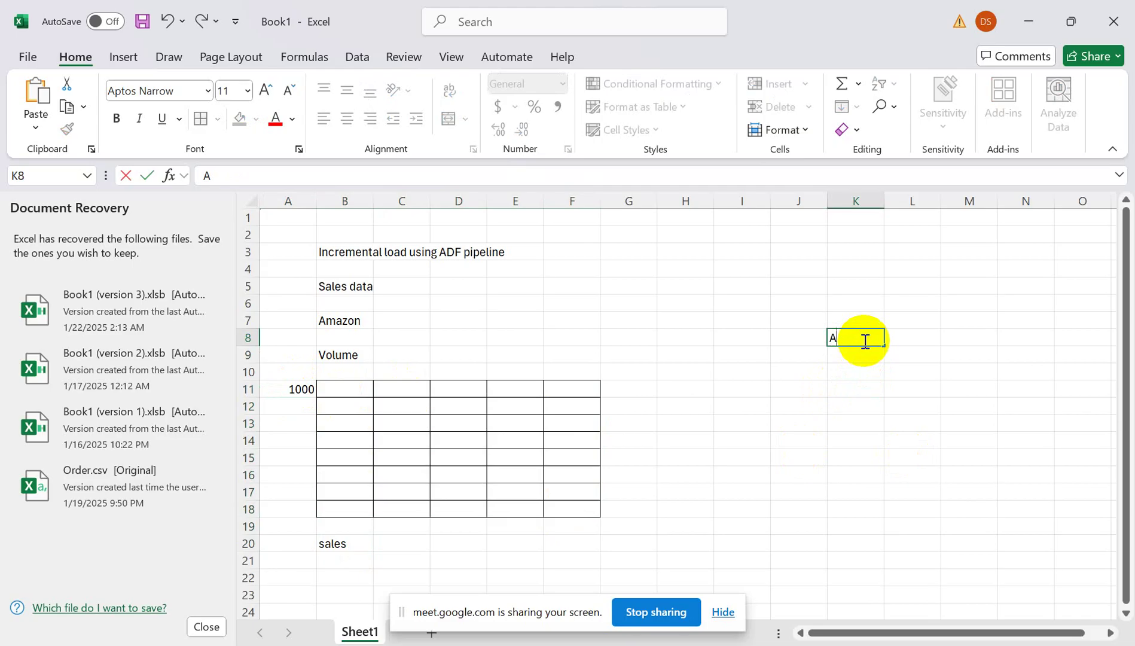
text(zure SQL DB)
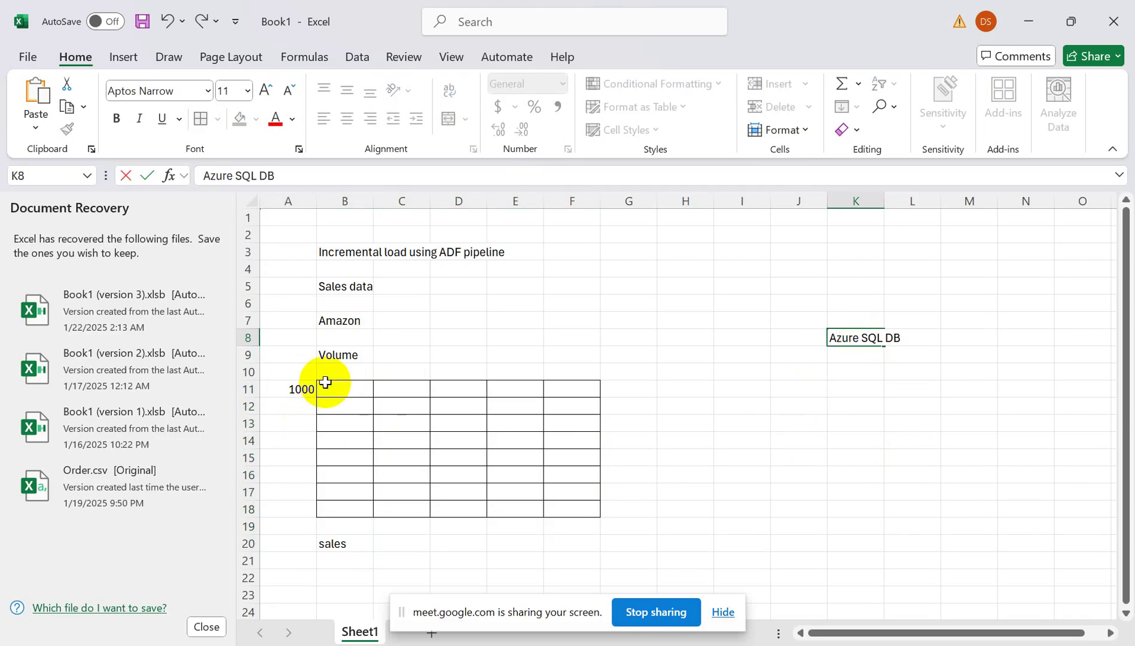
click(301, 388)
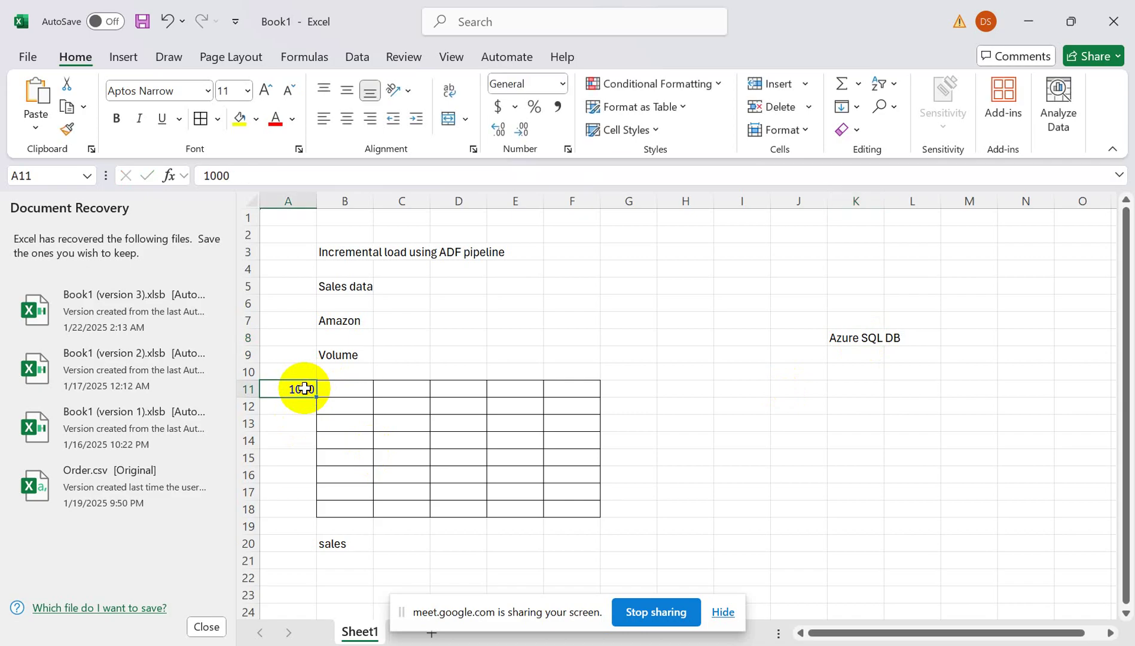
click(857, 386)
text(100)
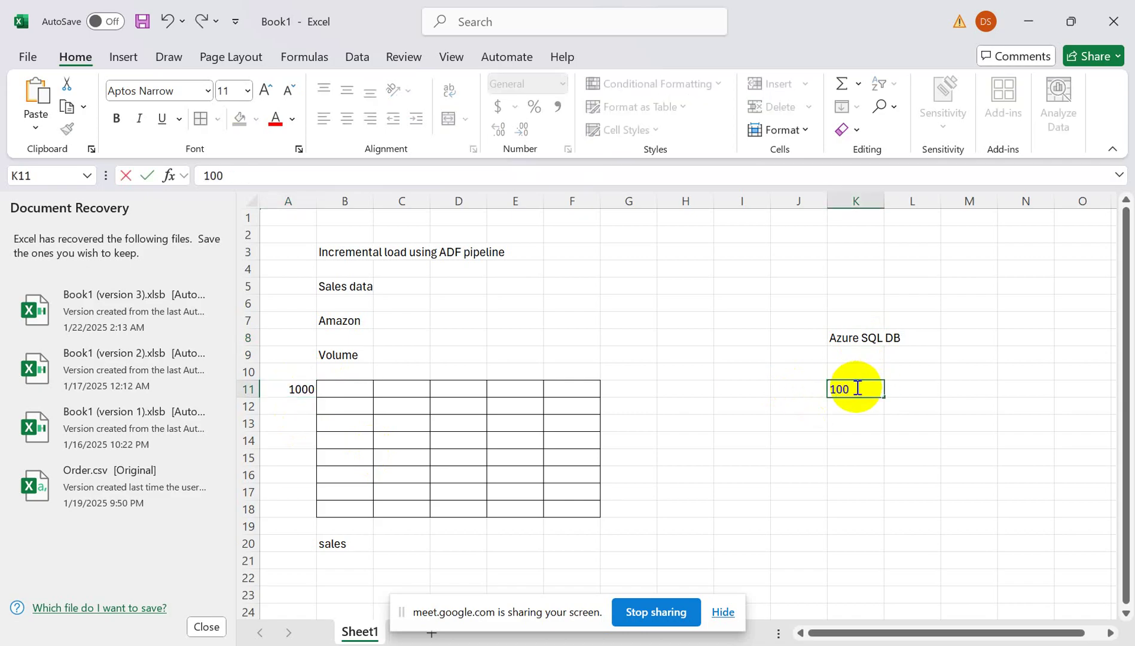
text(0)
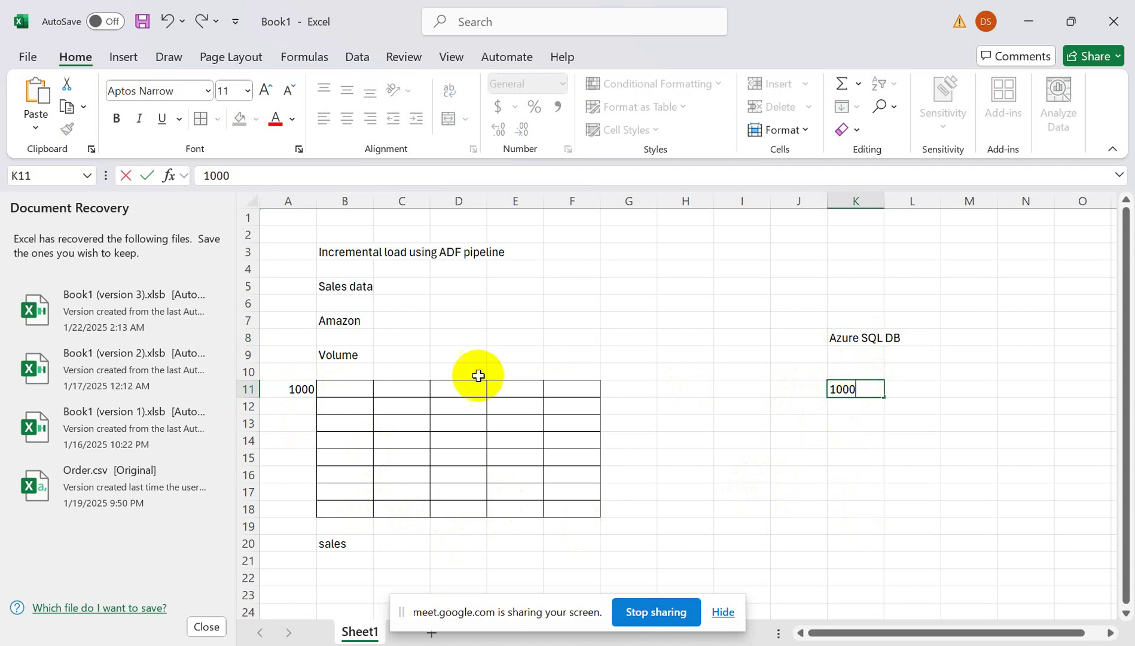
click(330, 394)
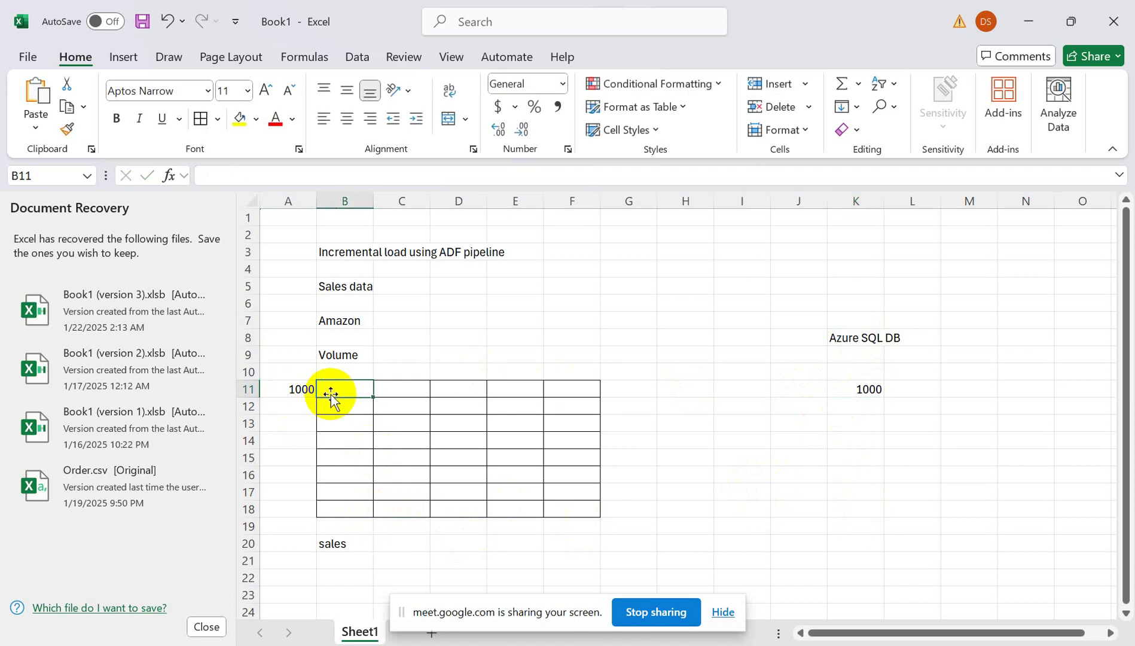
click(327, 329)
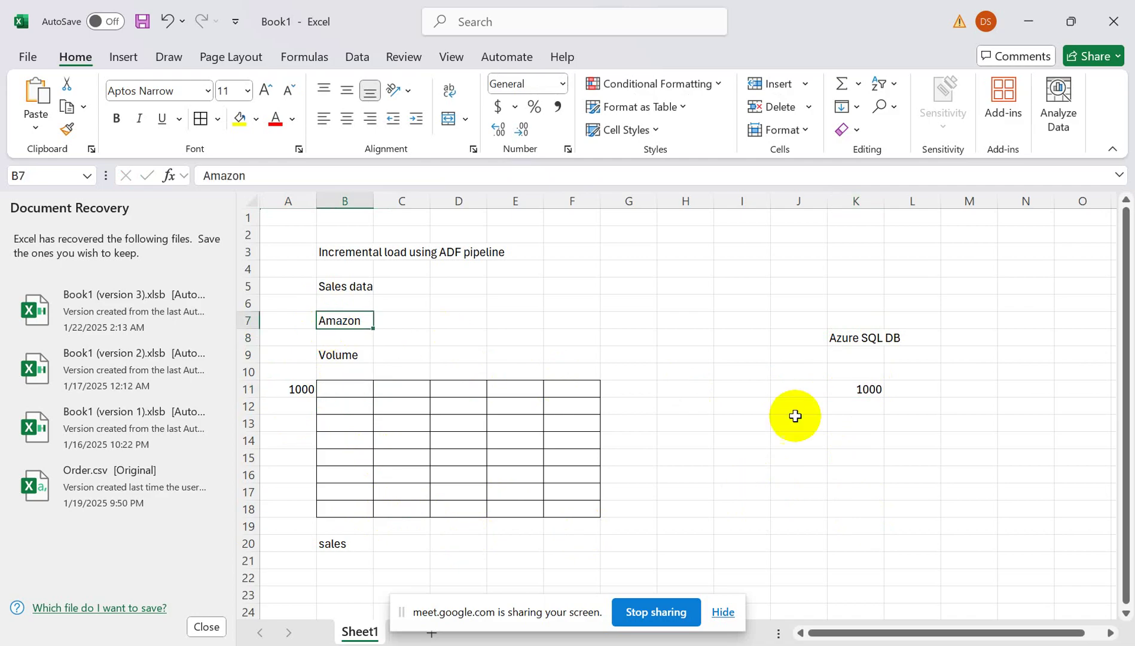
click(868, 388)
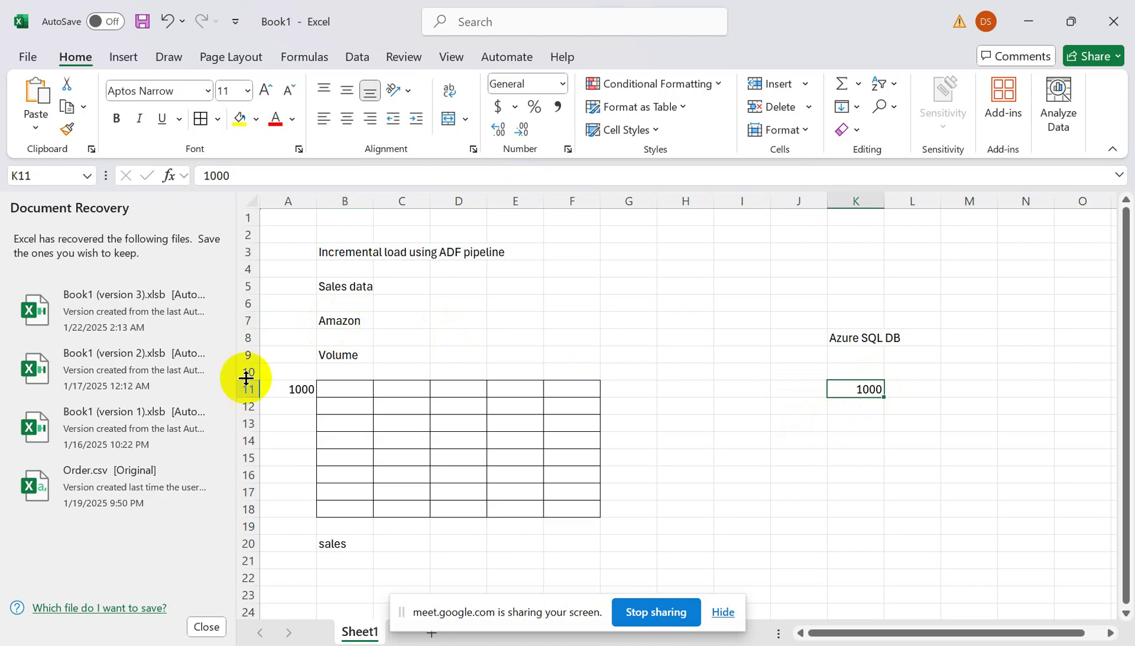
click(349, 318)
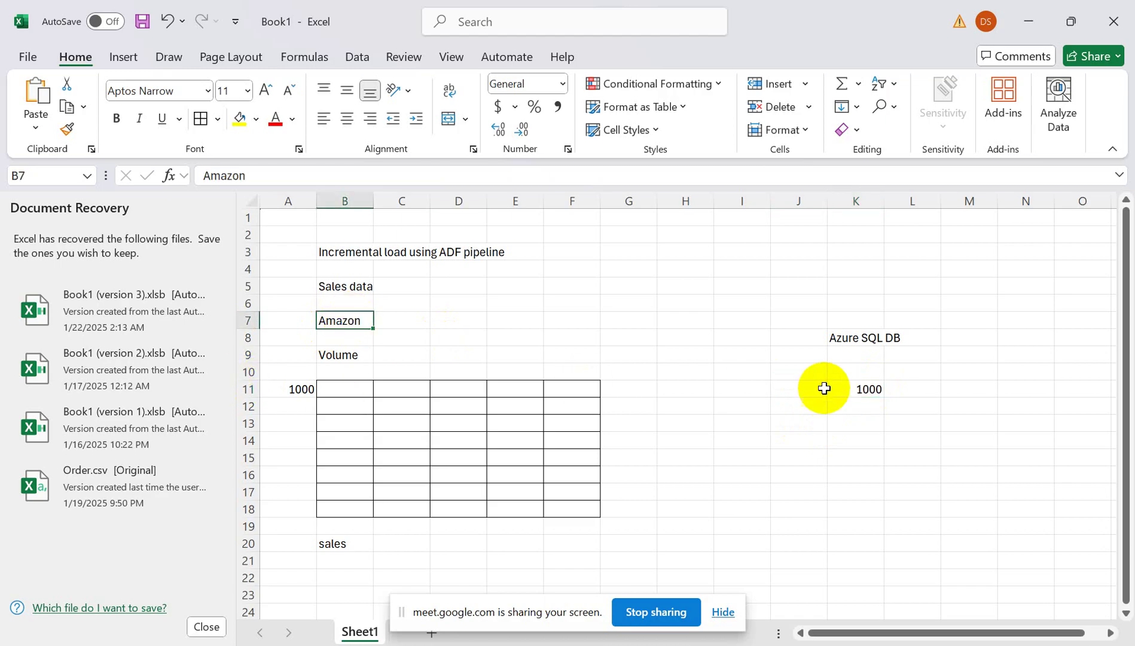
click(859, 336)
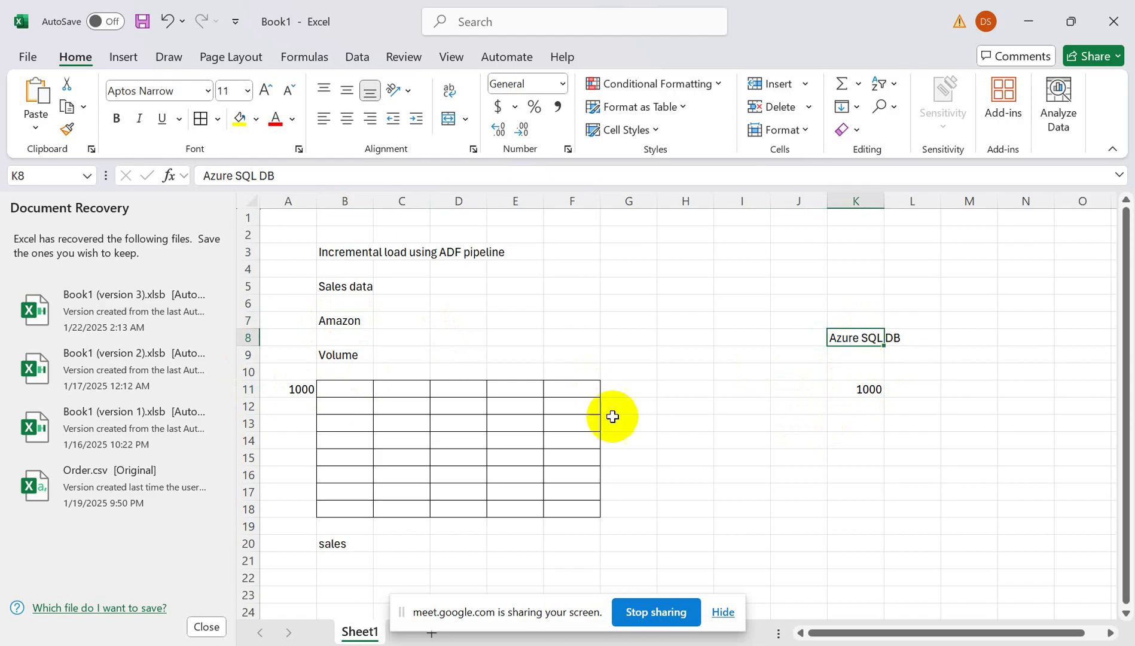
click(302, 390)
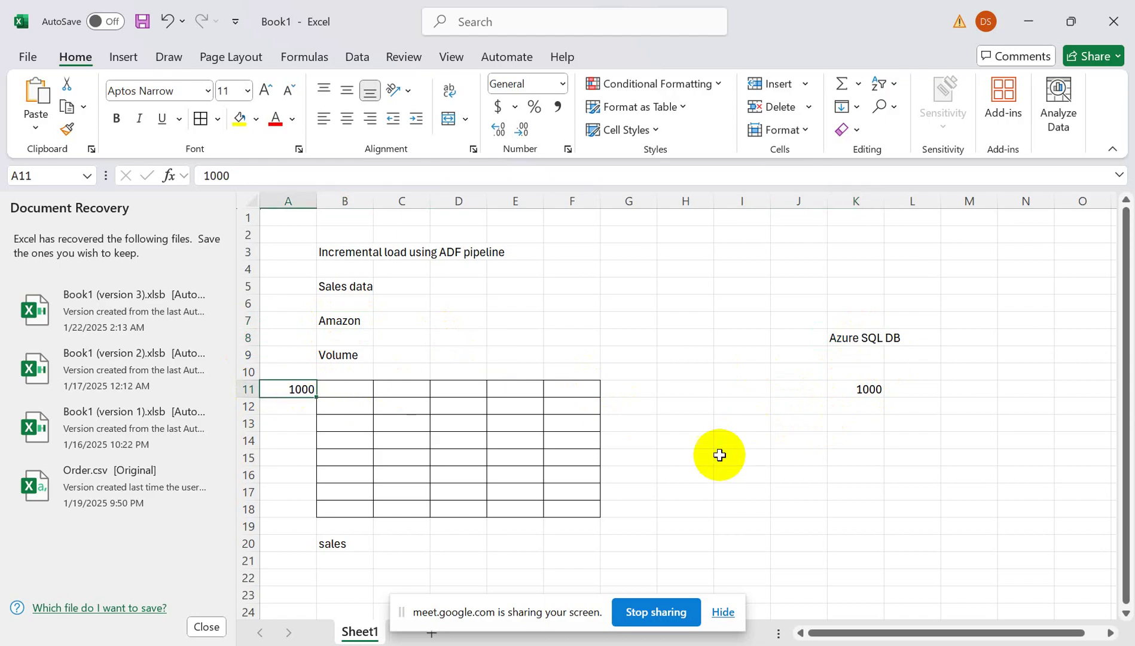
- Enter "ADF pipeline" in cell H15, between the bordered table and the Azure SQL DB column
double_click(695, 463)
text(AD)
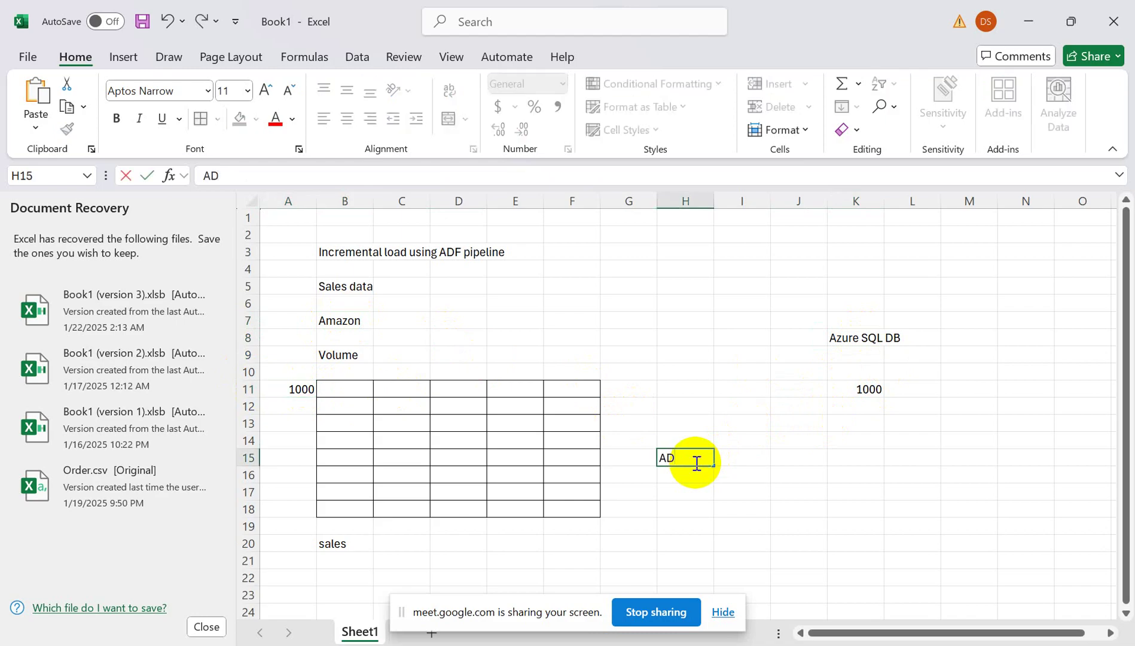
text(F pipeline)
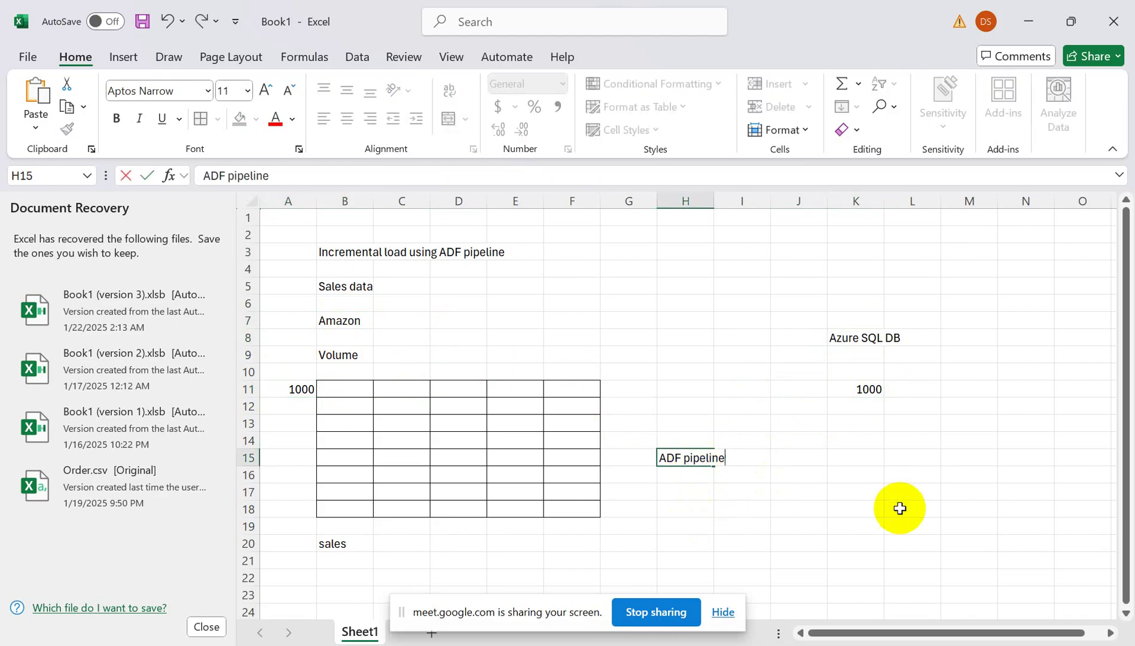
- Enter 1000 in cell B21, directly beneath the "sales" label
click(862, 503)
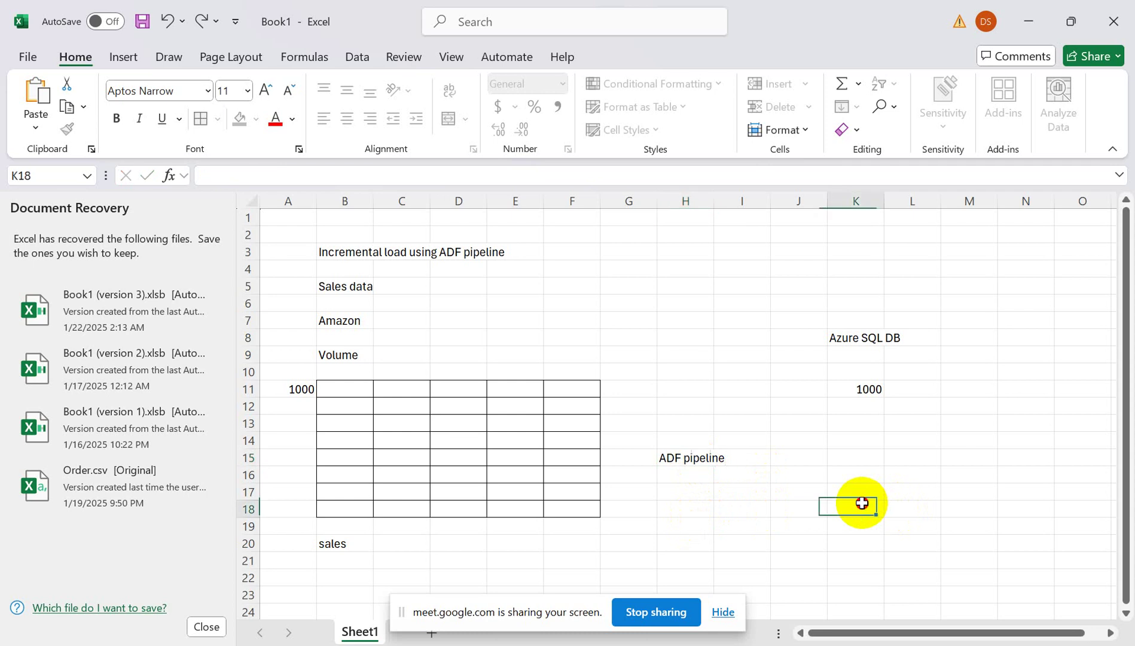
click(330, 561)
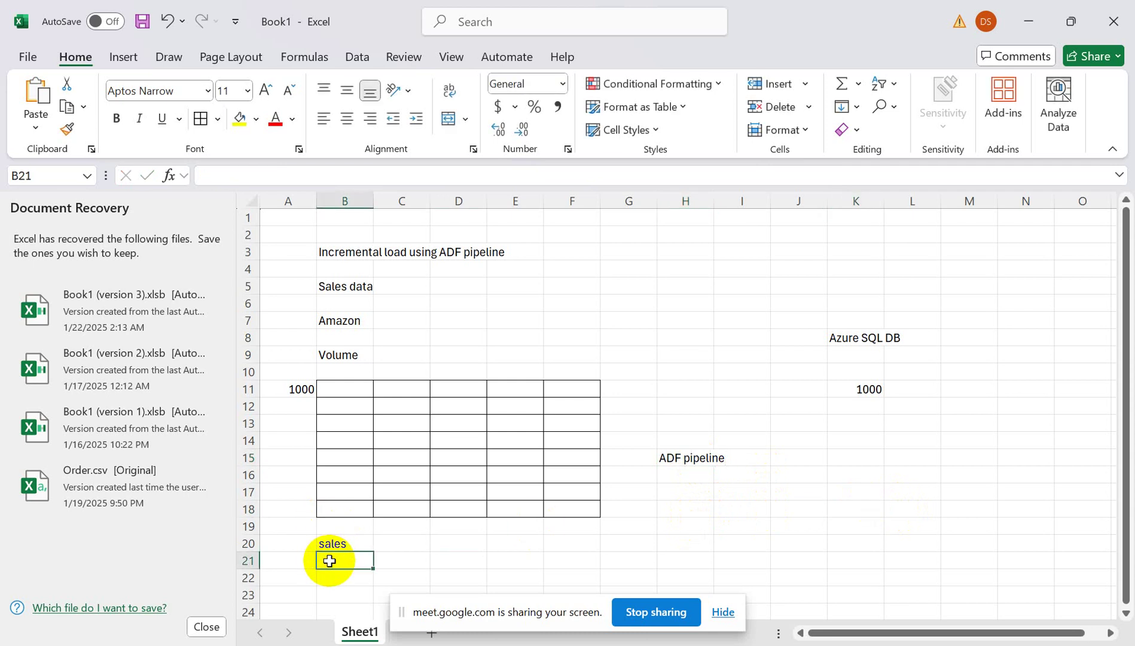
text(1000)
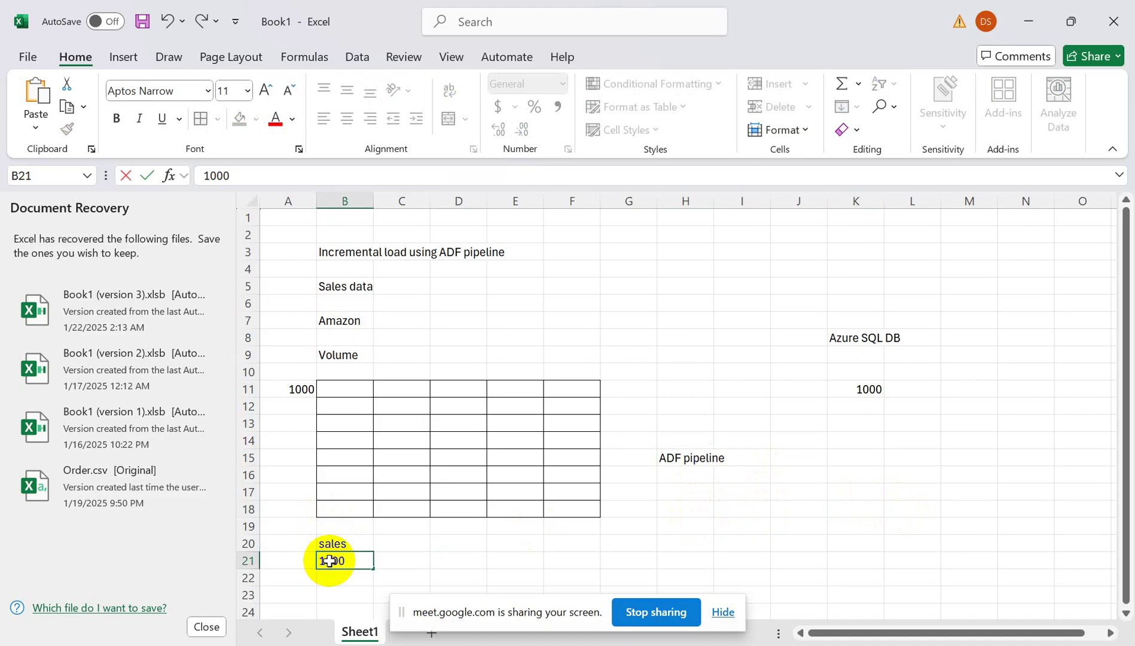
click(392, 462)
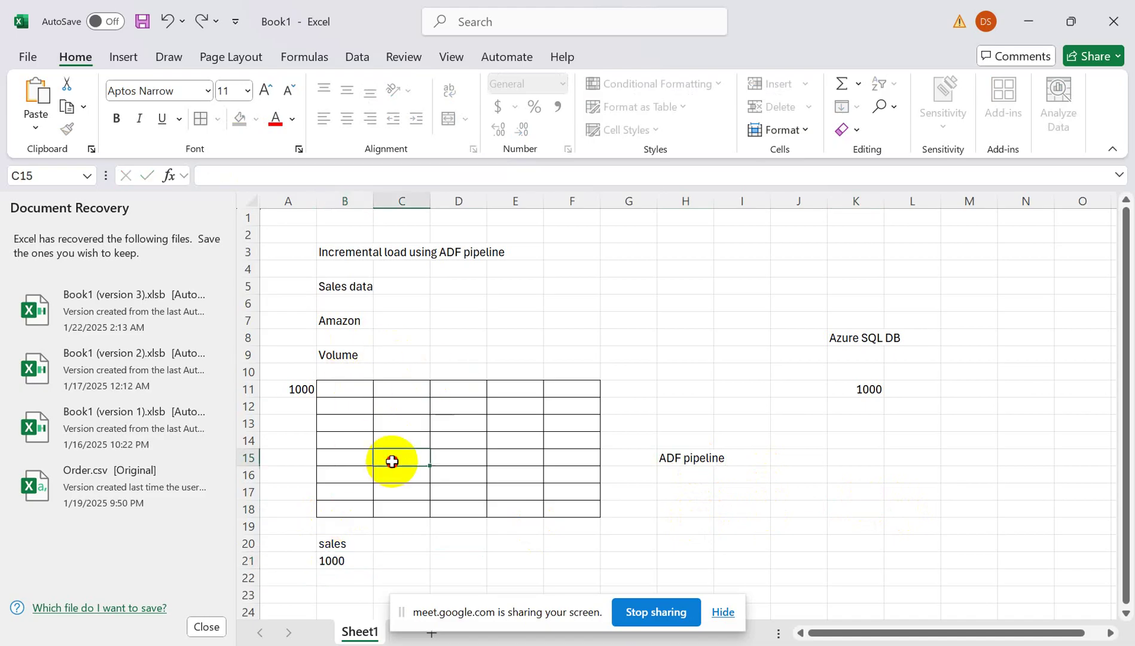
click(685, 539)
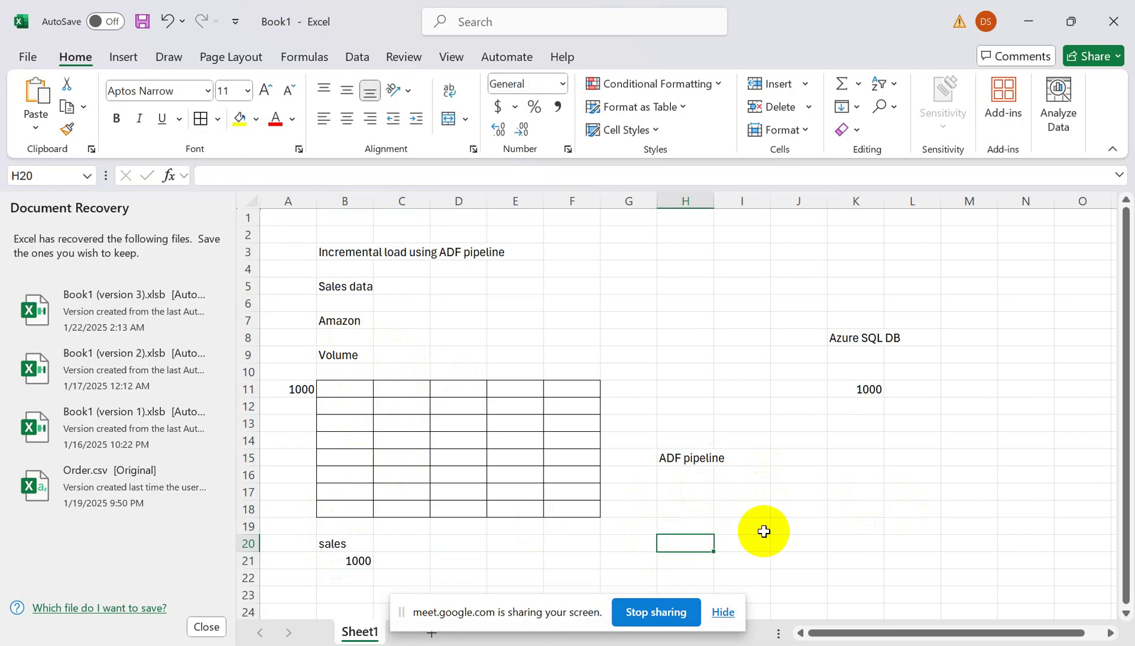
click(299, 392)
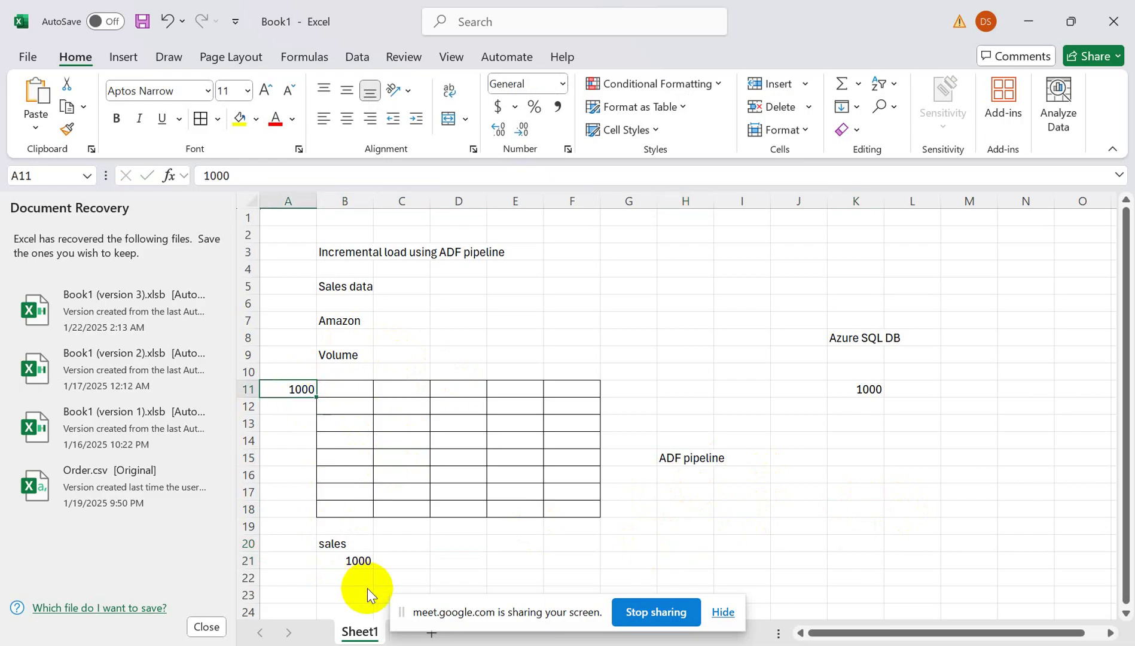
click(363, 560)
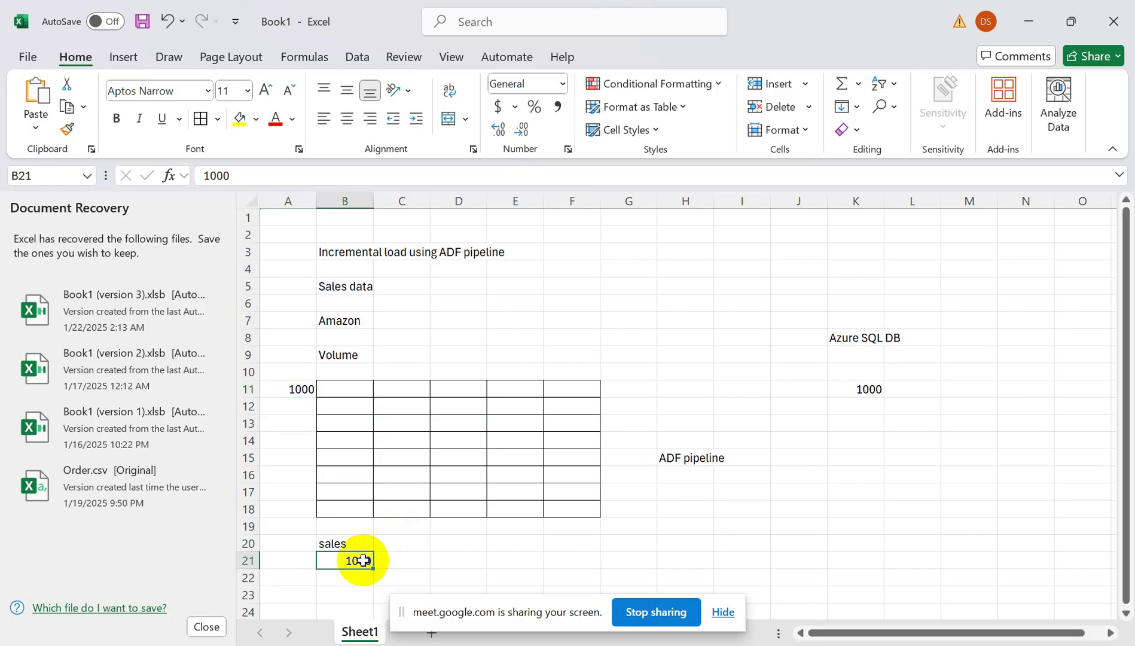
click(706, 476)
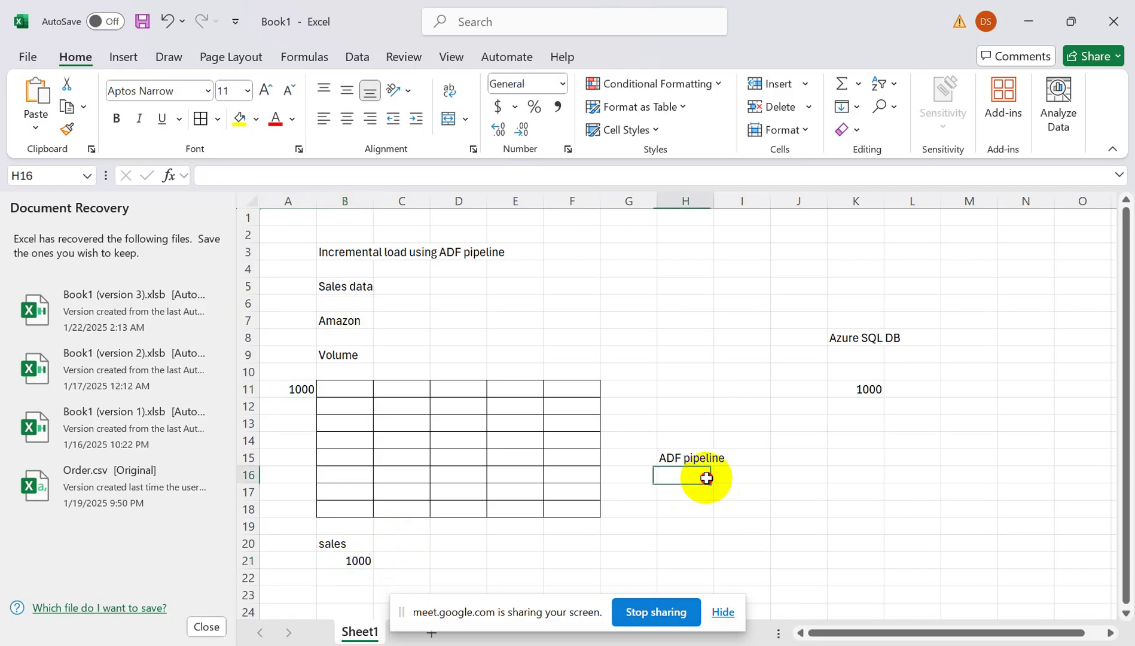
- Enter "ideal" in cell I18, below the ADF pipeline label
click(724, 504)
text(ideal)
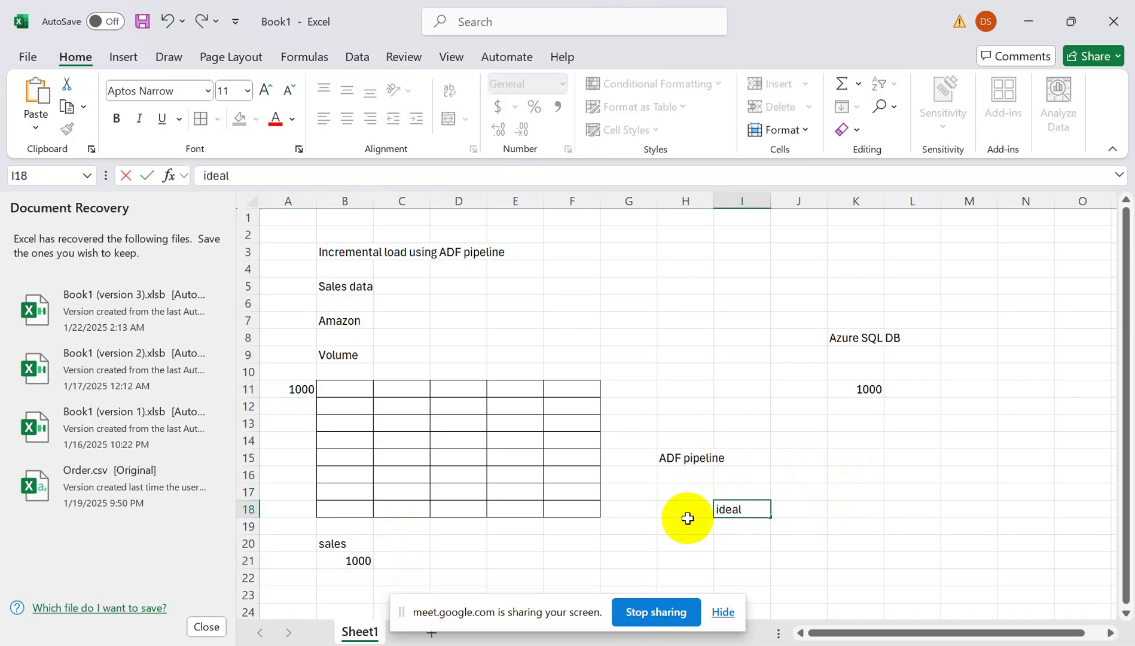
click(359, 559)
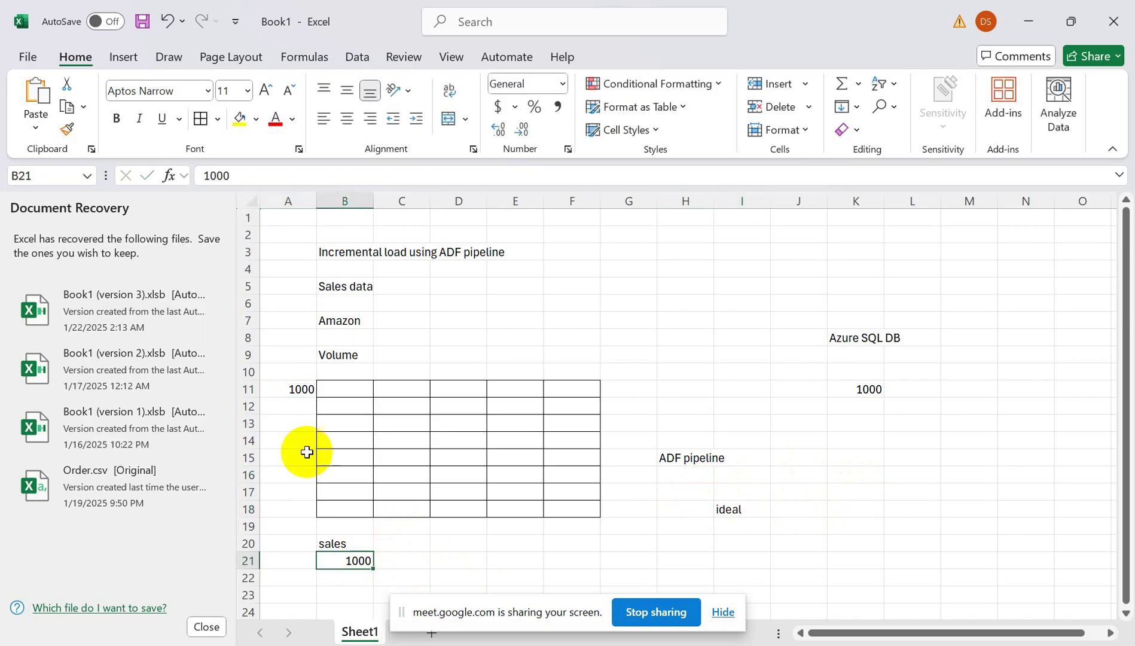
click(306, 389)
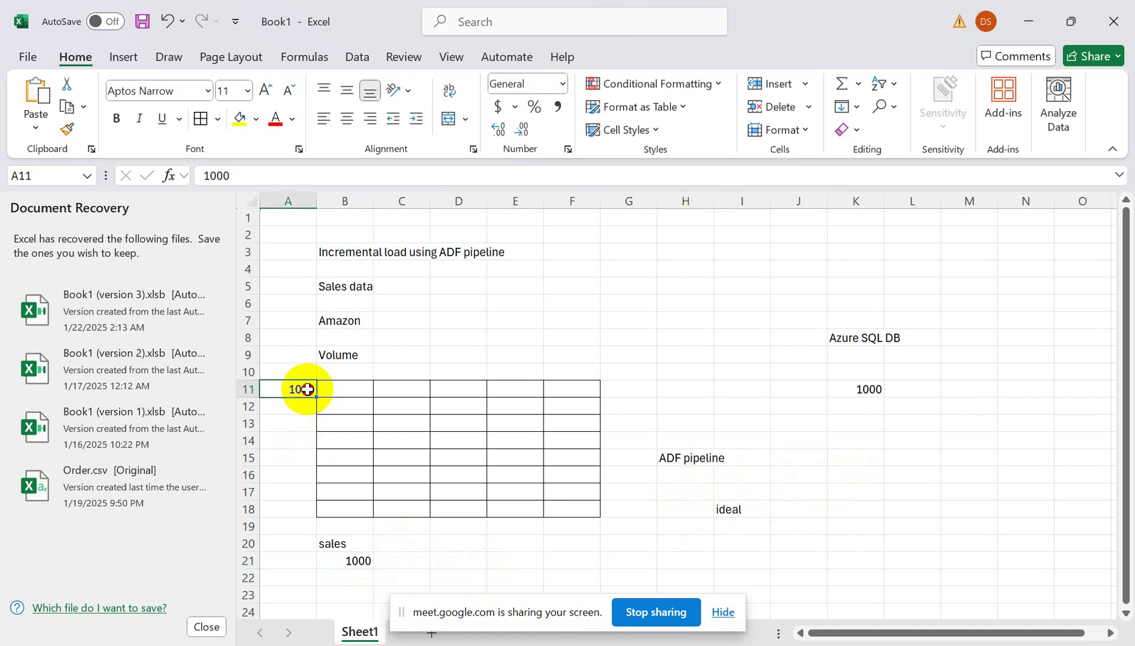
click(869, 389)
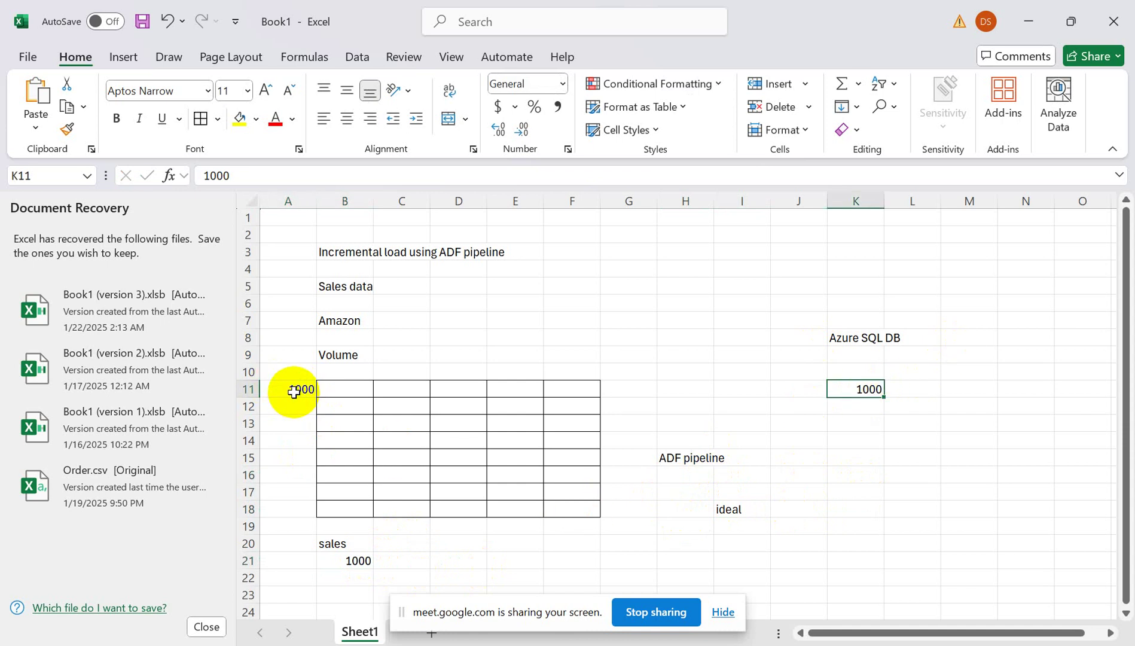
click(679, 544)
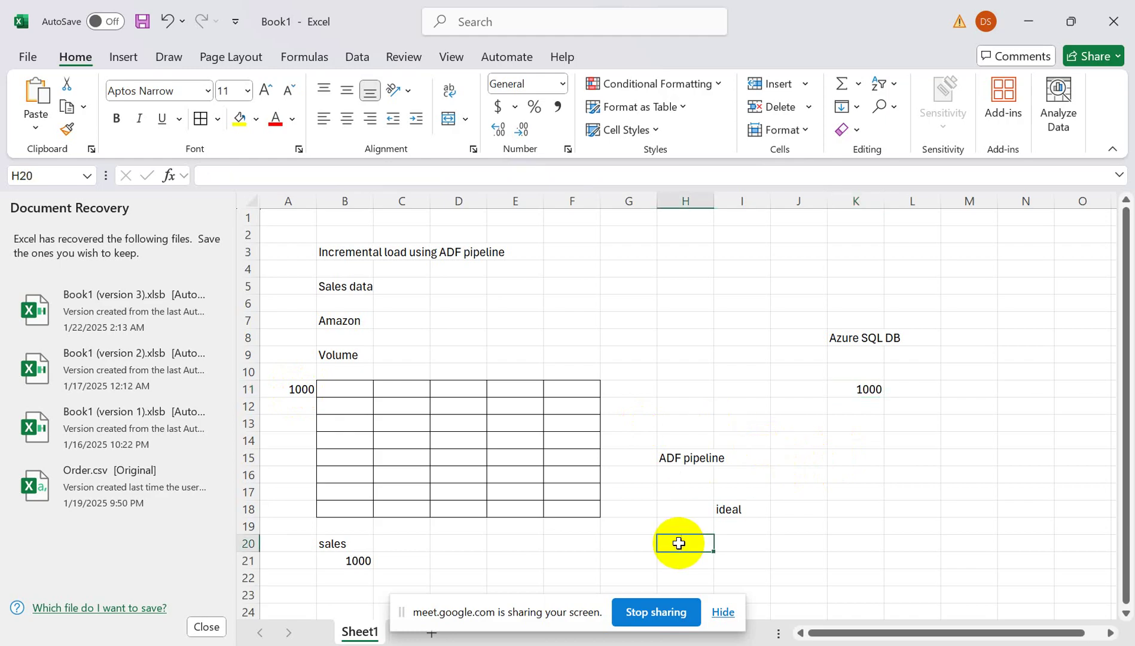
- Enter "loading" in cell N5, with "source" in N7 and "target" in O7 beneath it
click(1007, 286)
text(loading)
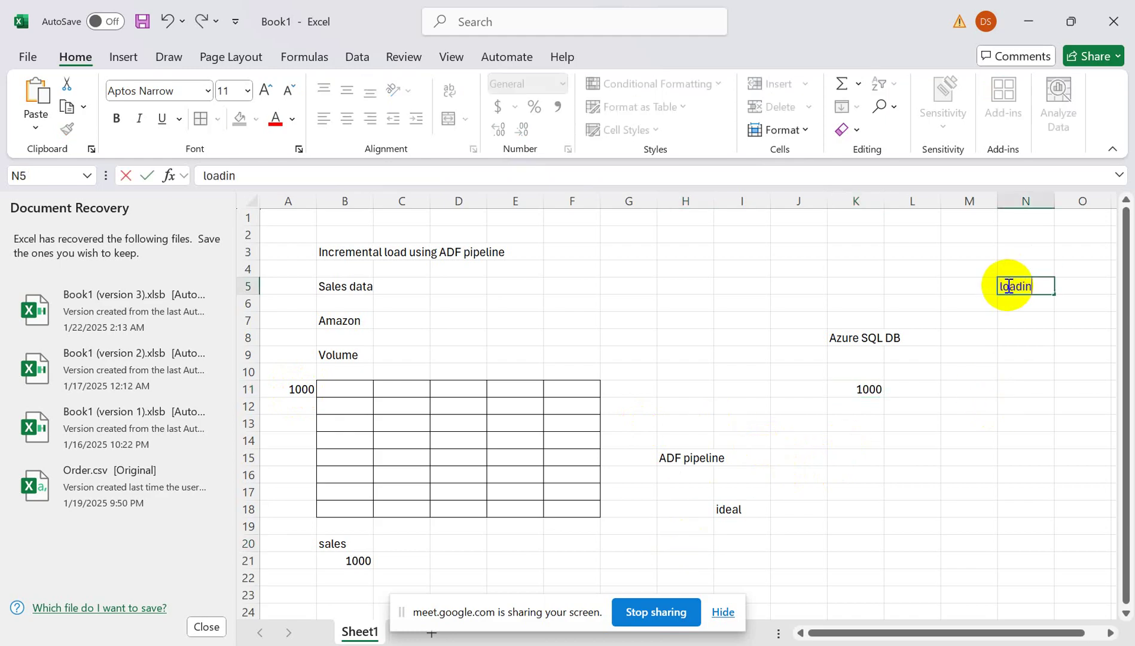
click(1026, 326)
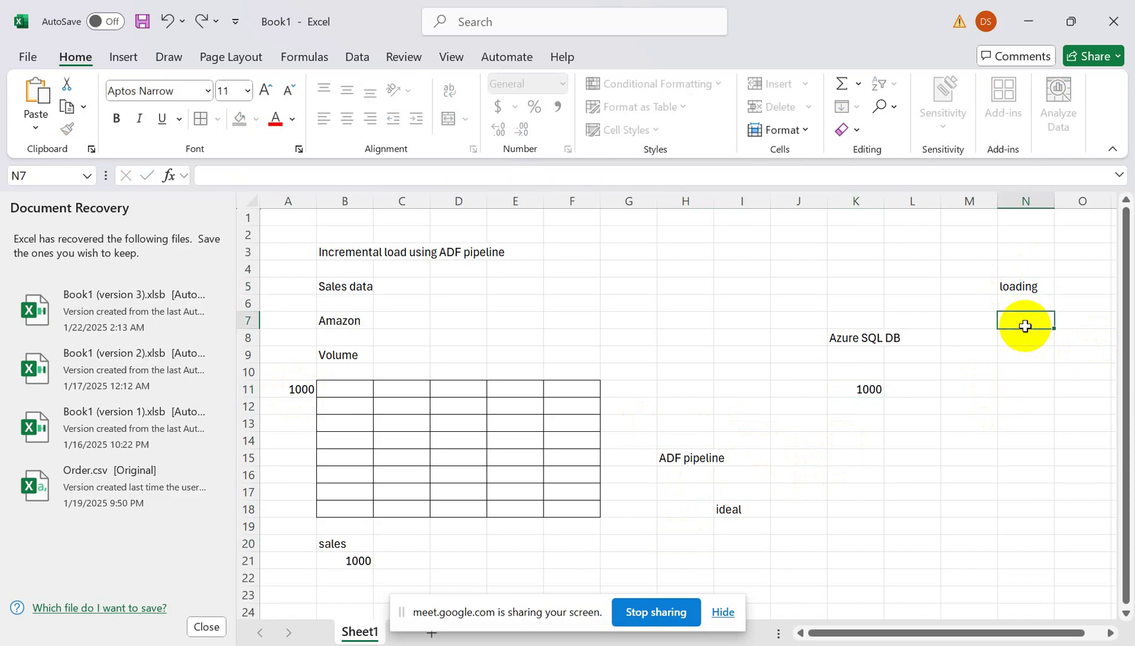
text(source)
click(1083, 318)
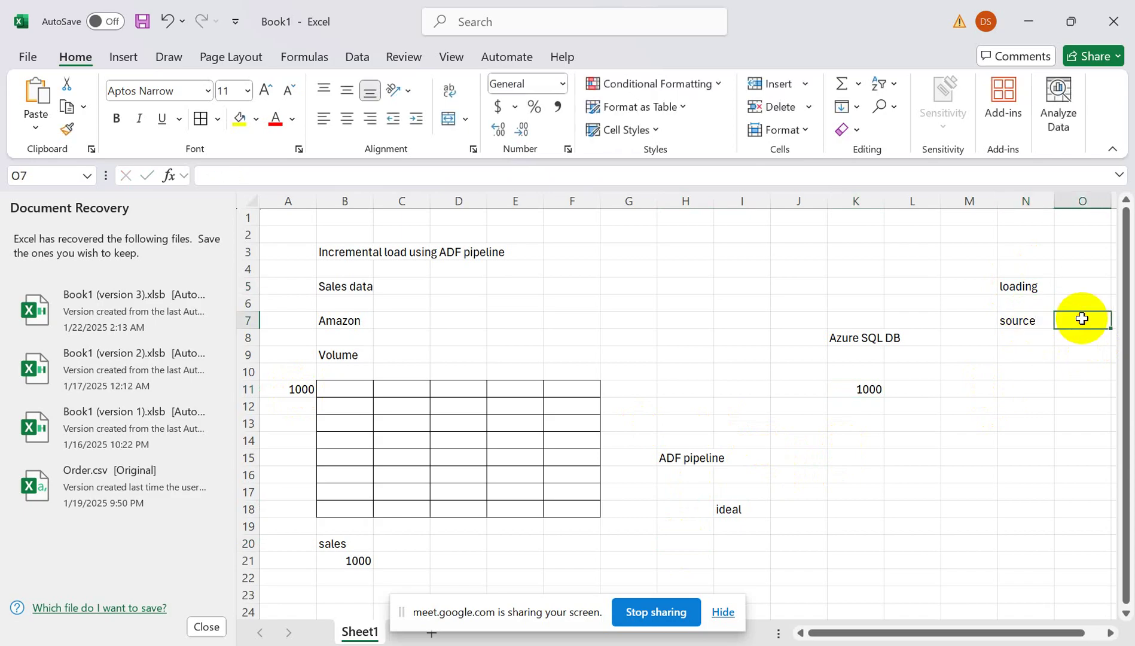
text(target)
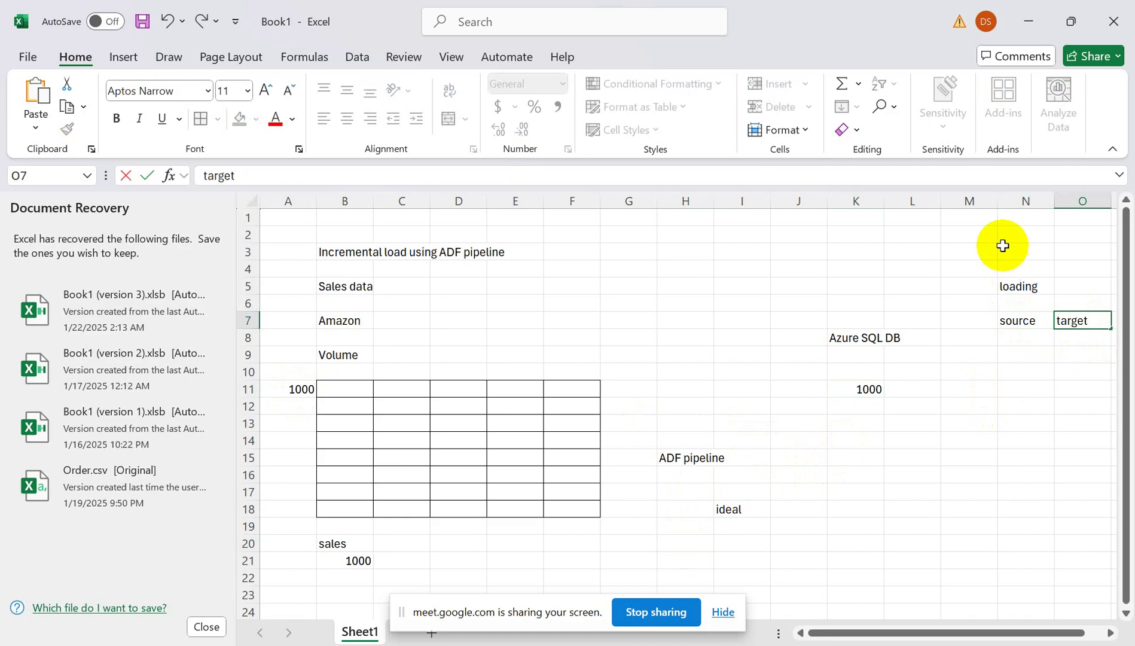
- Enter "less number" in cell L2, above the Azure SQL DB column
click(897, 229)
text(le)
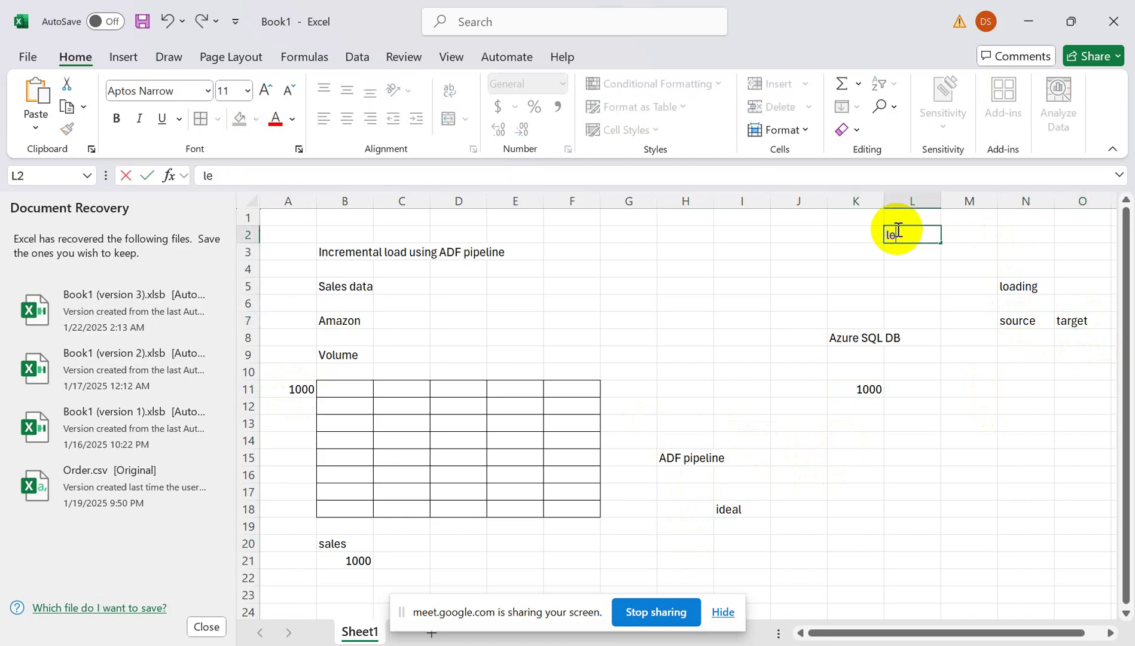
text(ss number)
click(1025, 234)
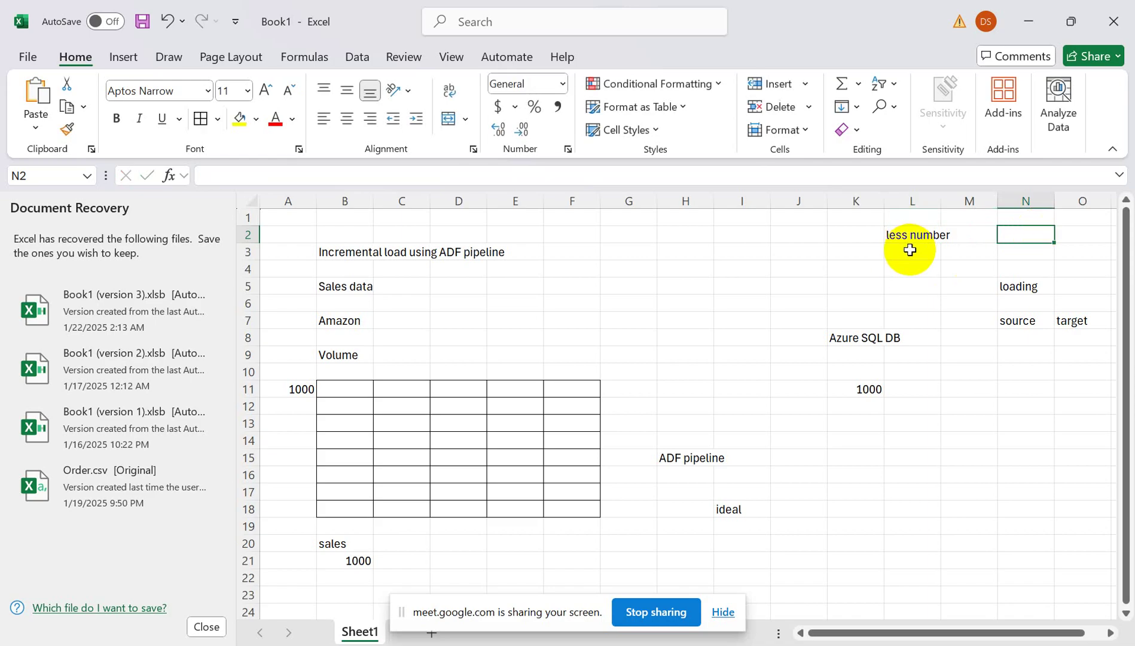
- Hide the screen-sharing notification and add a second worksheet to the workbook
click(431, 637)
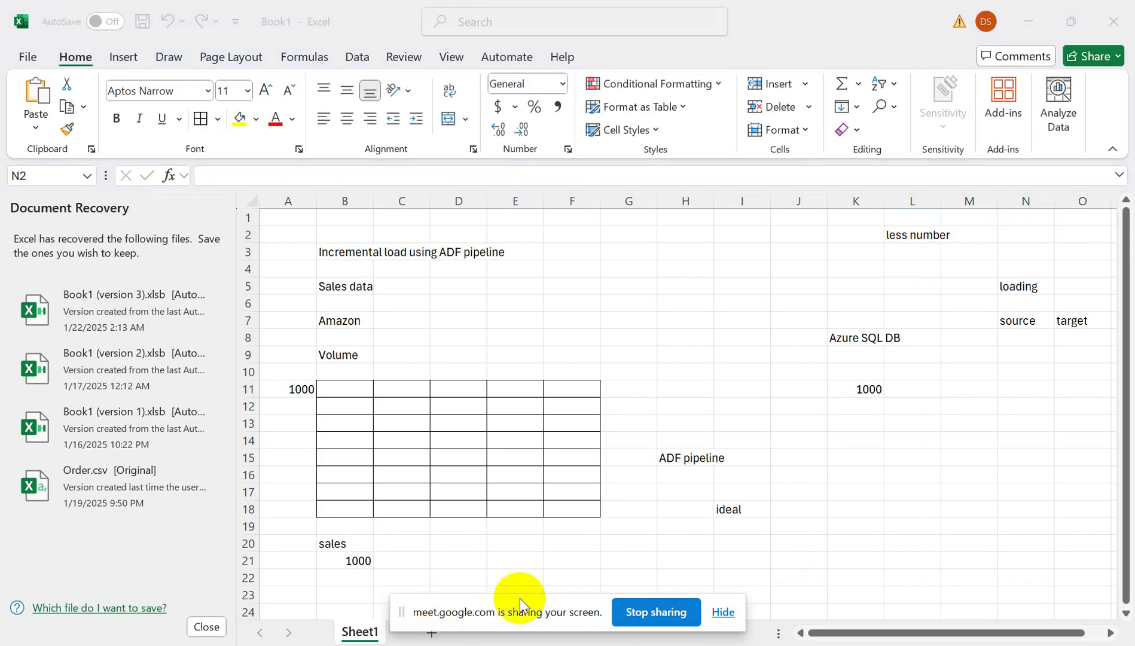
click(723, 613)
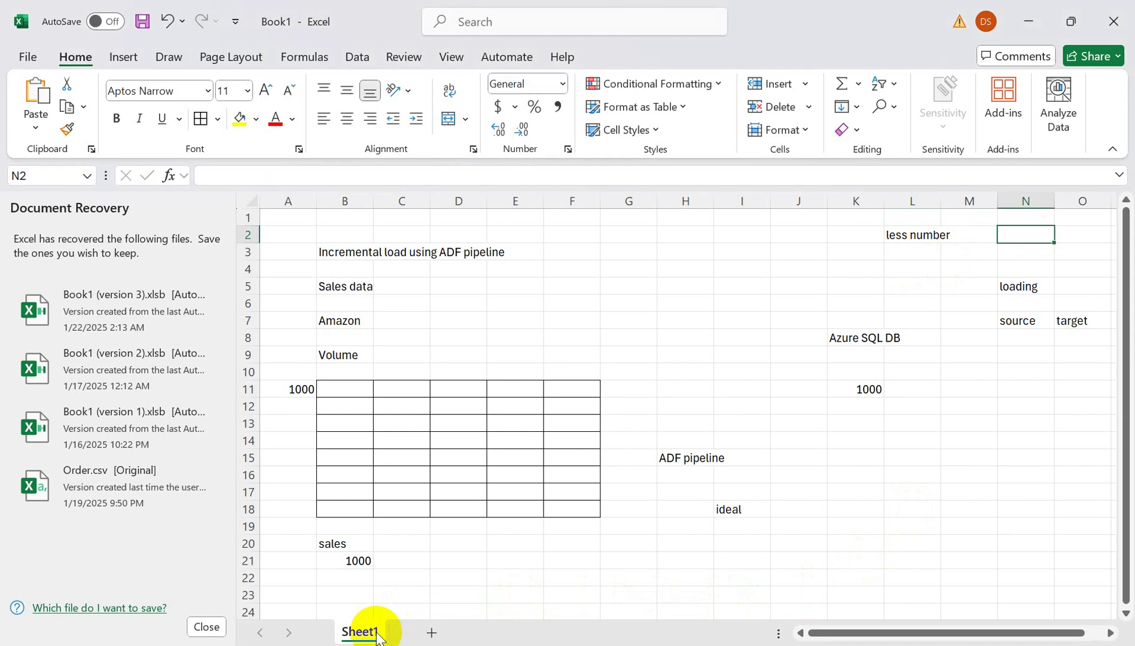
click(431, 633)
- Enter "master data" in cell B4 and "Customer" in cell B6 of the new worksheet
click(326, 271)
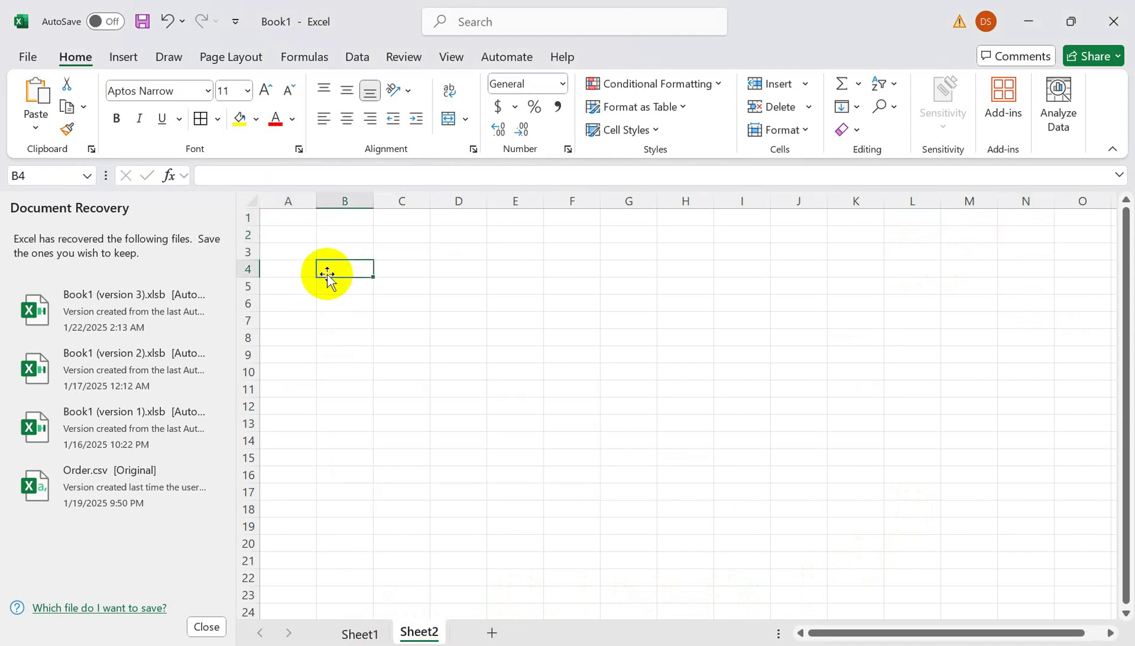
text(master data)
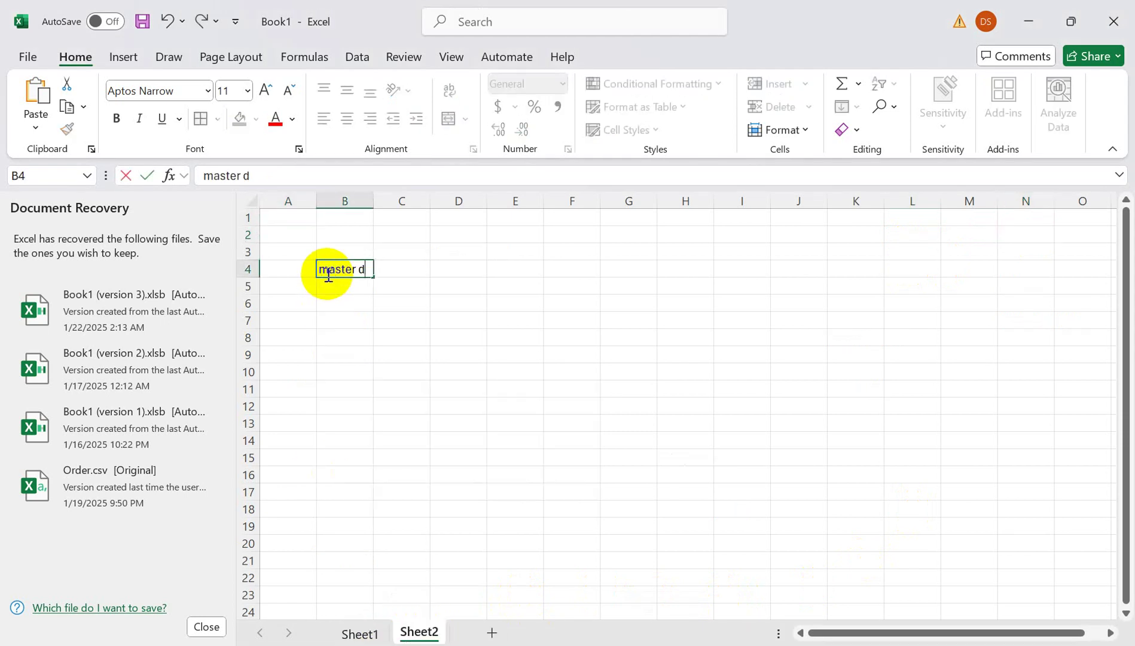
click(332, 302)
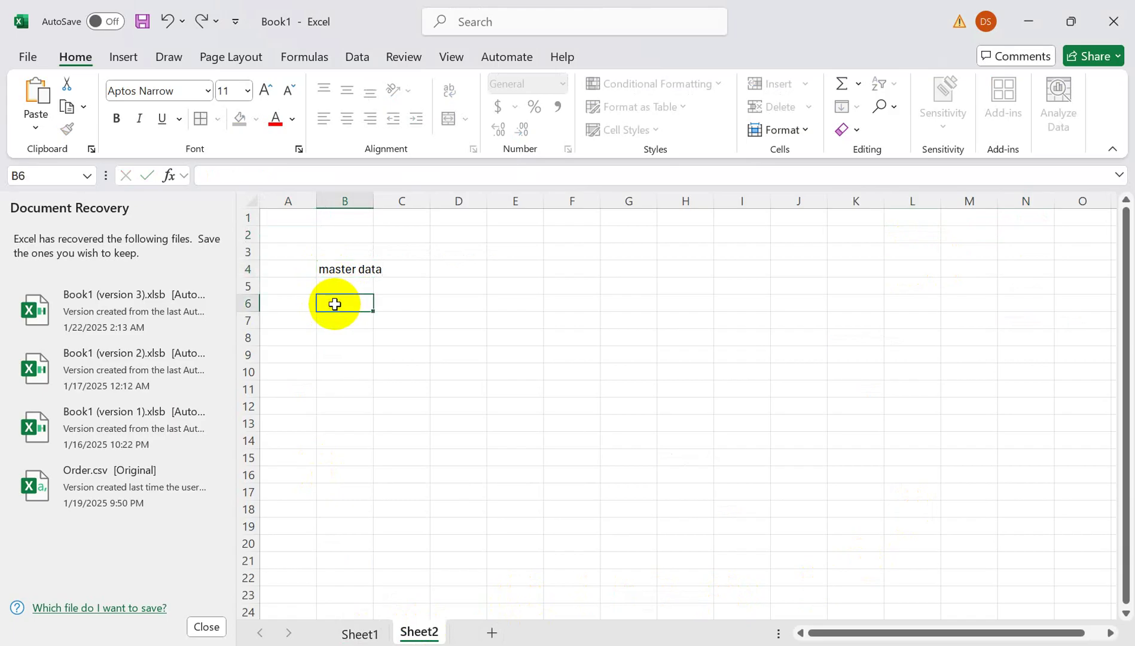
text(Customer)
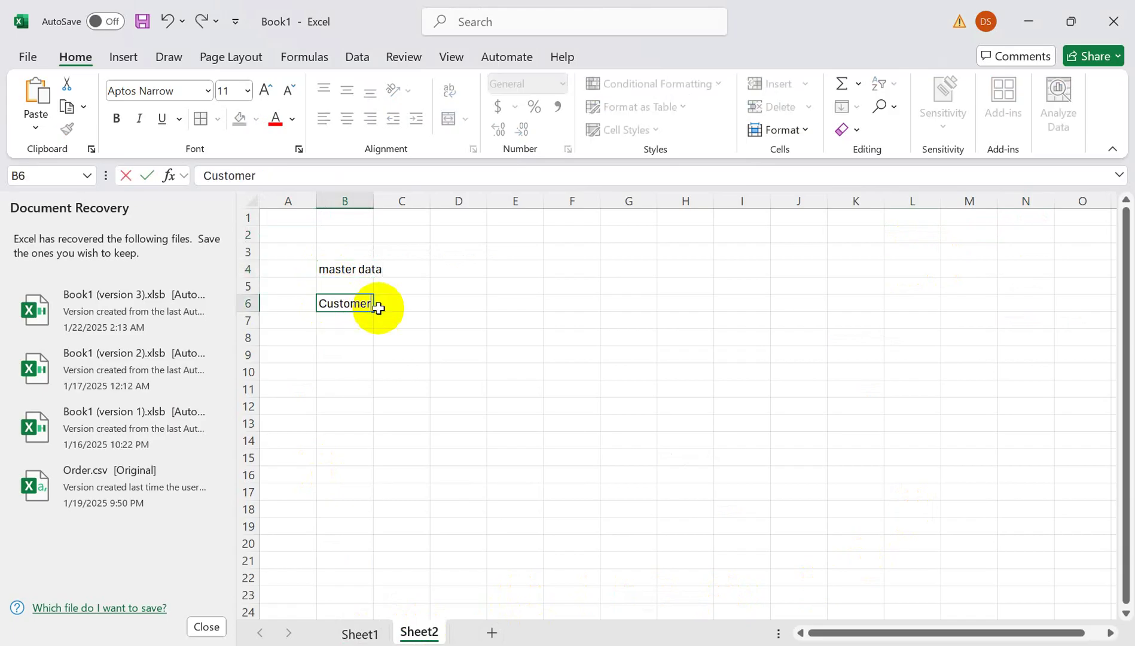
- Enter 1000 in cell B8, below the Customer label
click(335, 339)
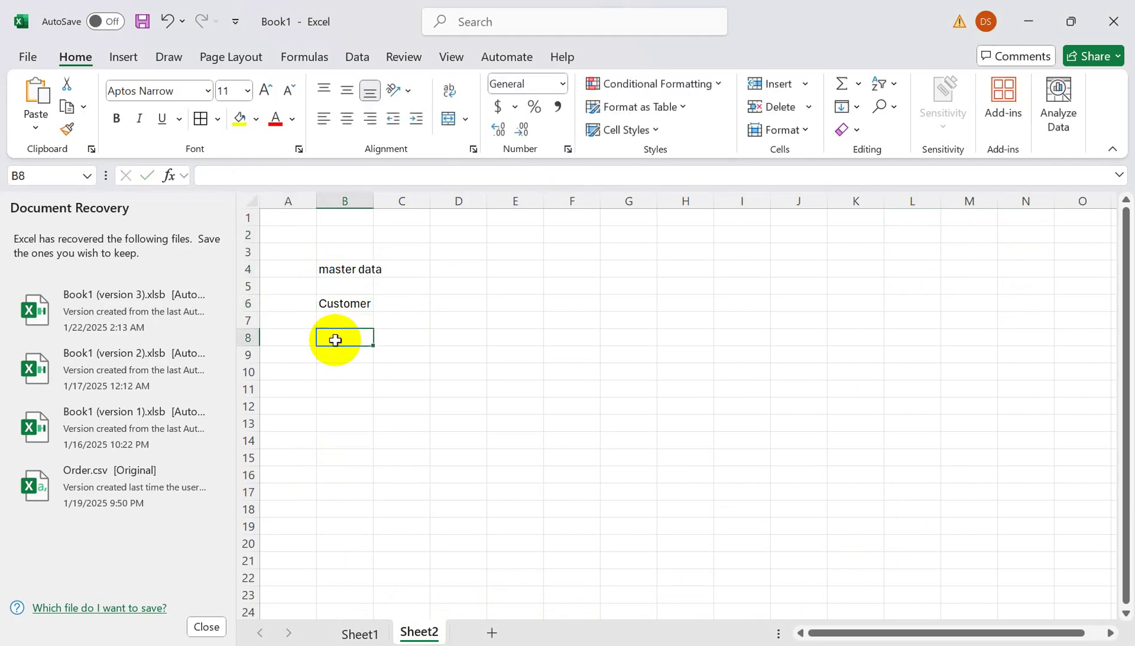
text(1000)
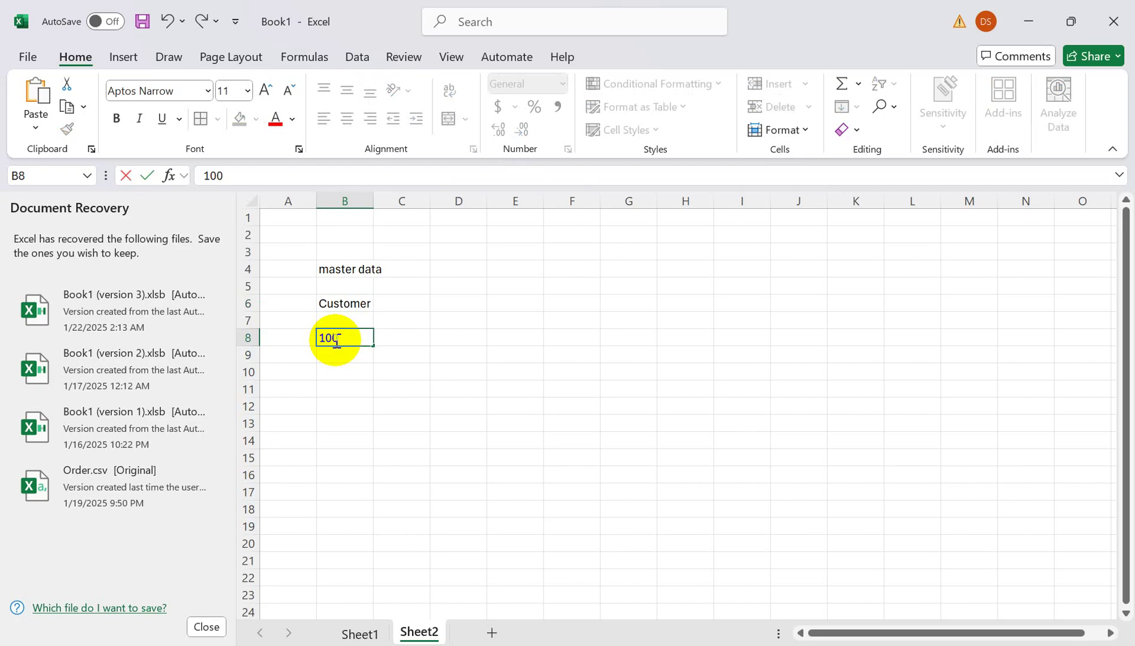
click(484, 342)
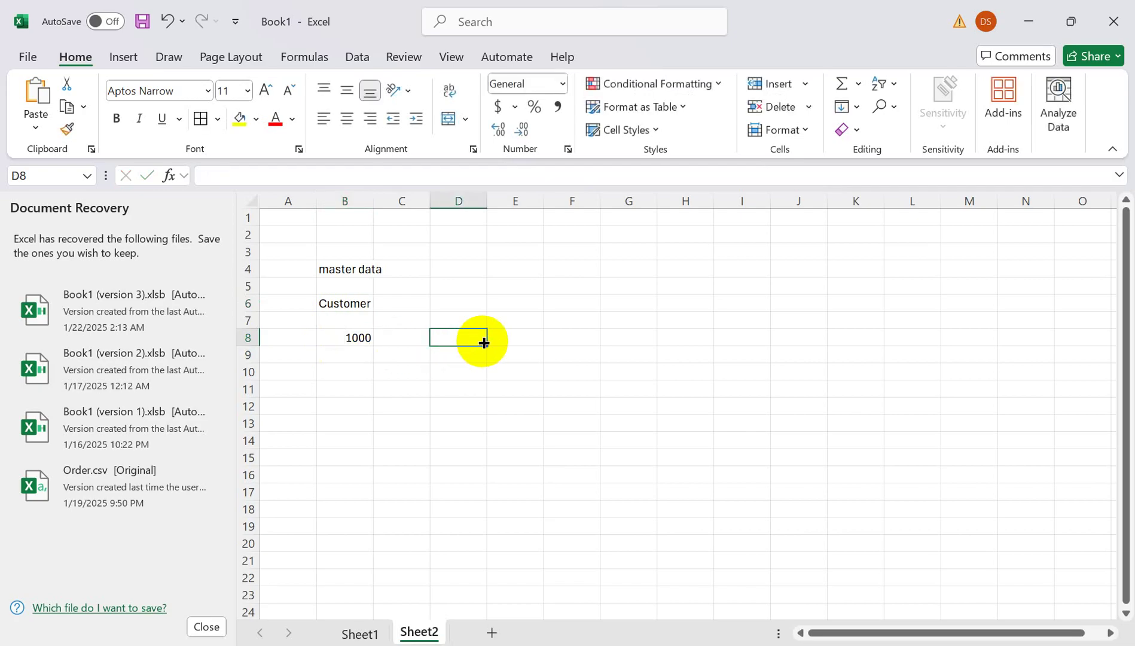
- Enter "ADF pipeline" in cell D8, in the same row as the customer value 1000
click(342, 338)
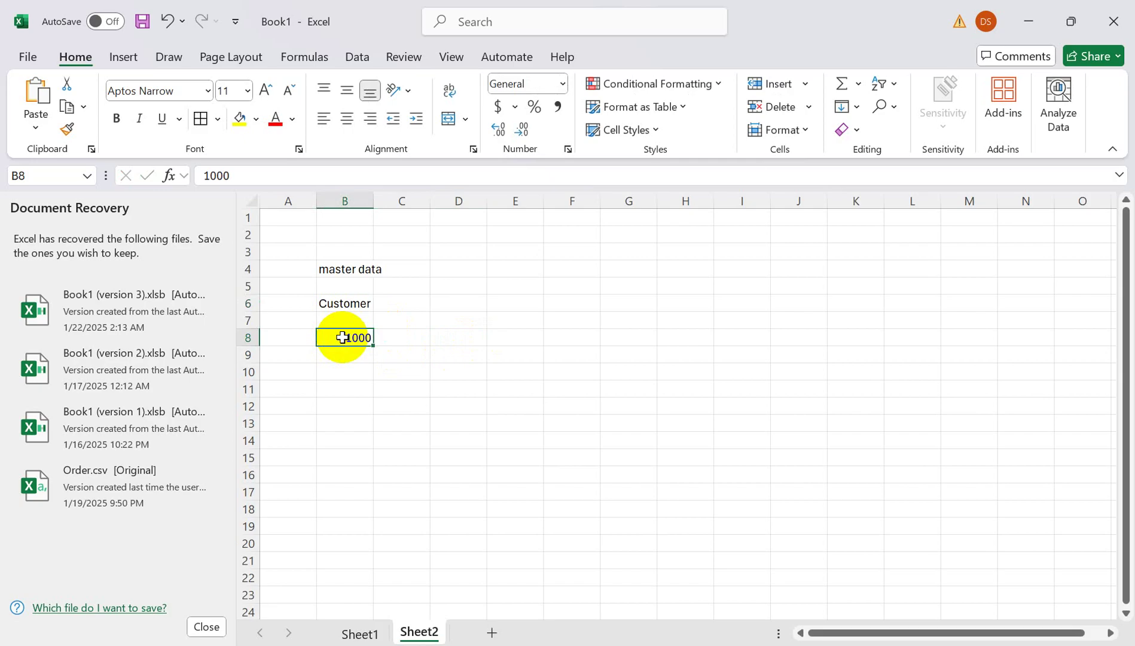
click(480, 341)
text(ADF)
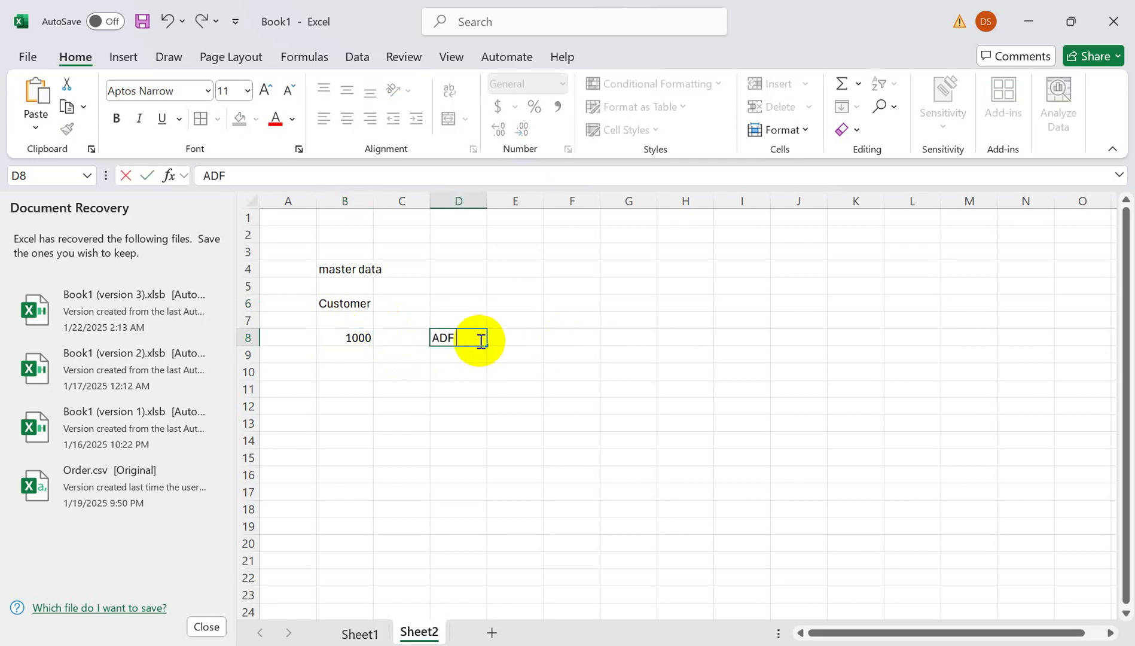
text( pipeline)
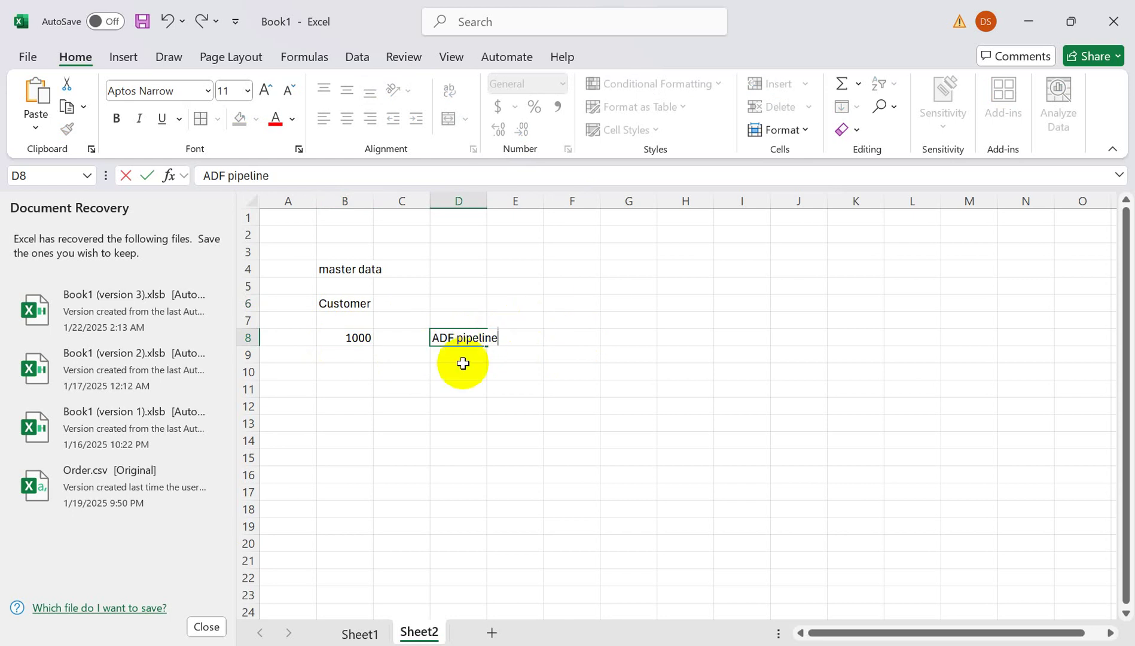
- Enter "Full load" in cell D11, below the ADF pipeline label
click(449, 392)
text(Full)
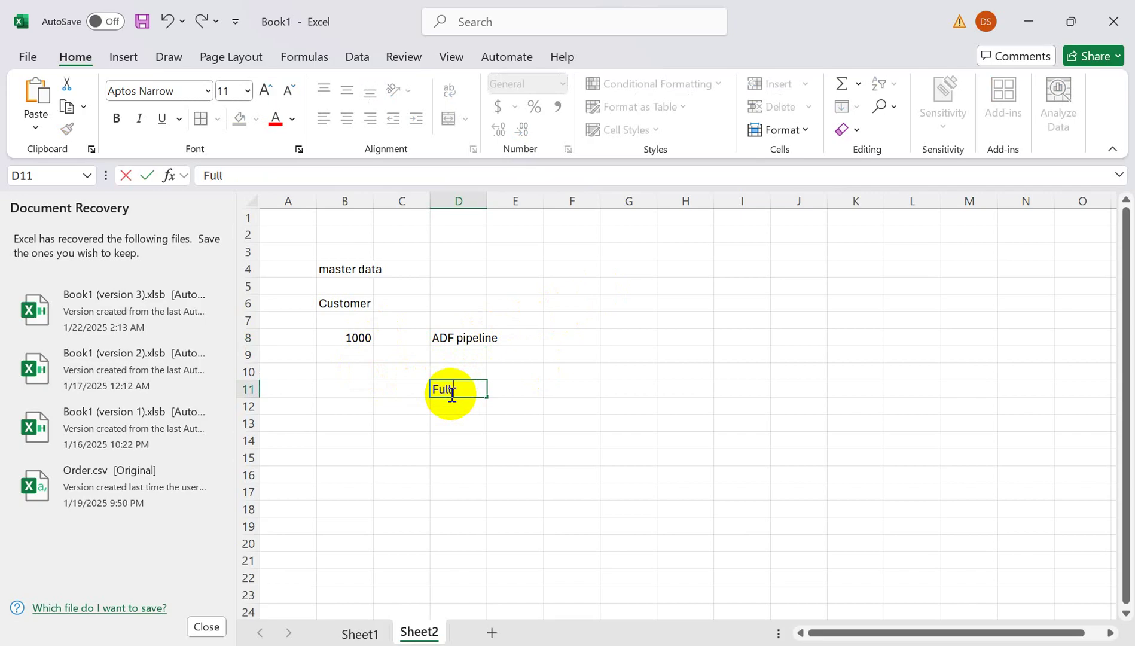
text( load)
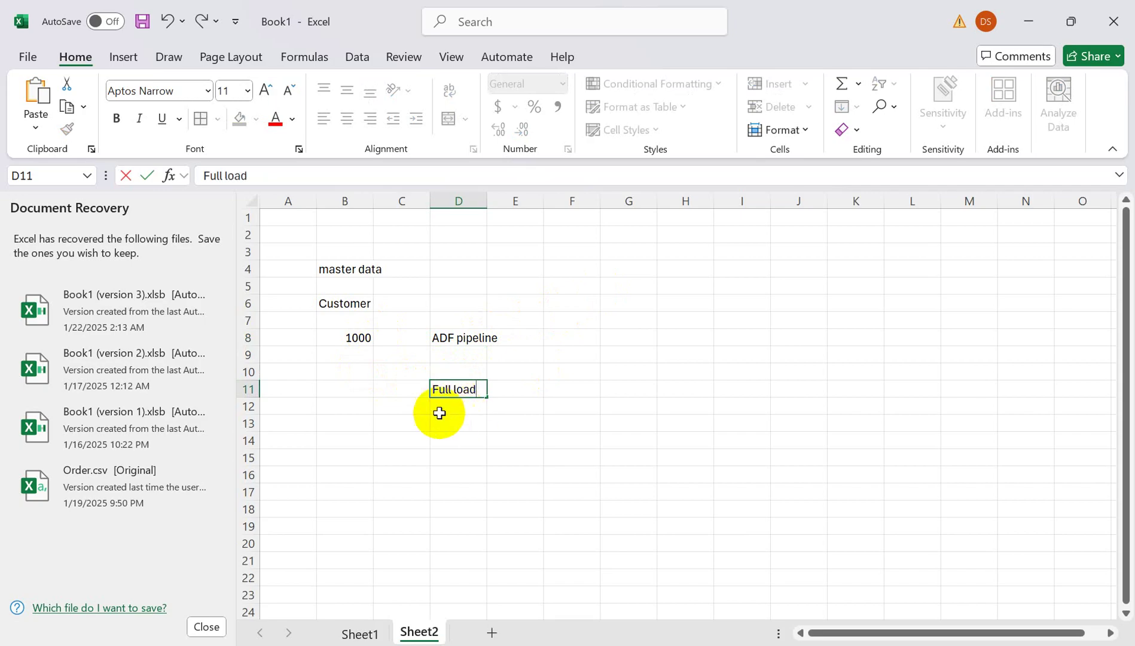
click(439, 412)
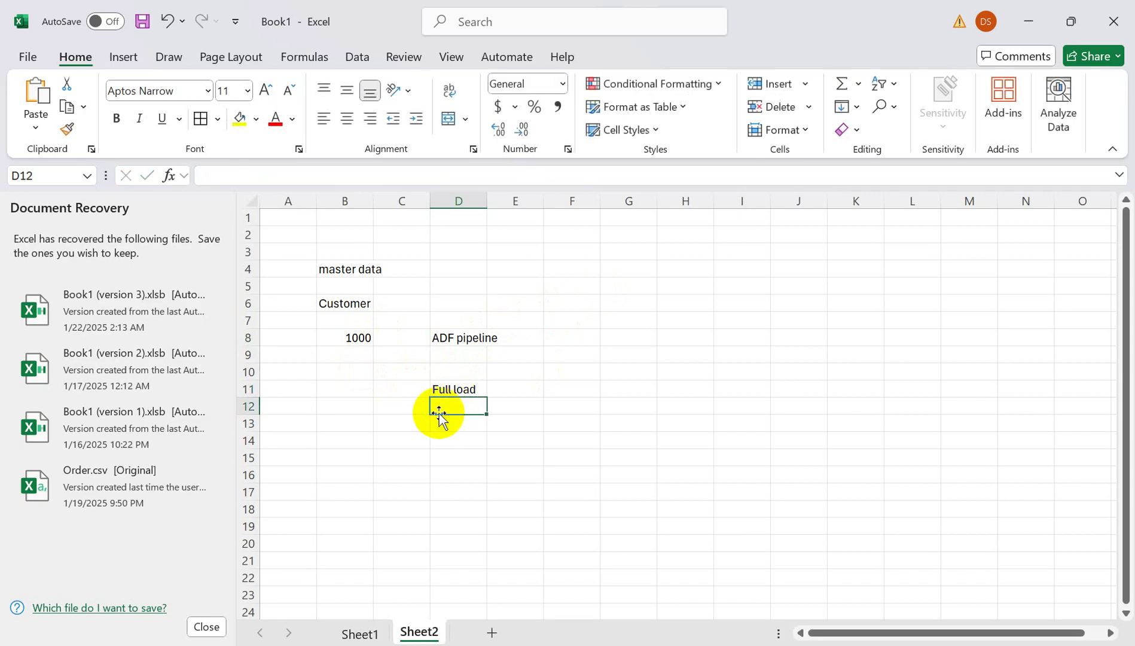
click(341, 339)
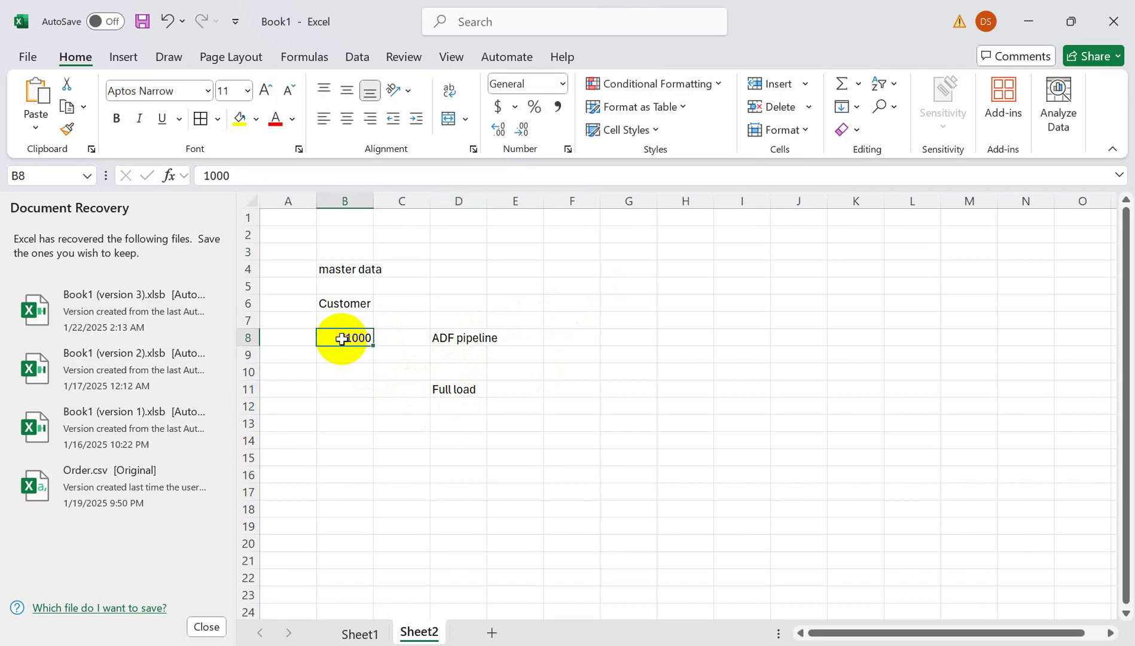
- Enter 1000 in cell G8 and "22nd Jan" in cell H8, in the same row as the ADF pipeline label
click(623, 339)
text(1000)
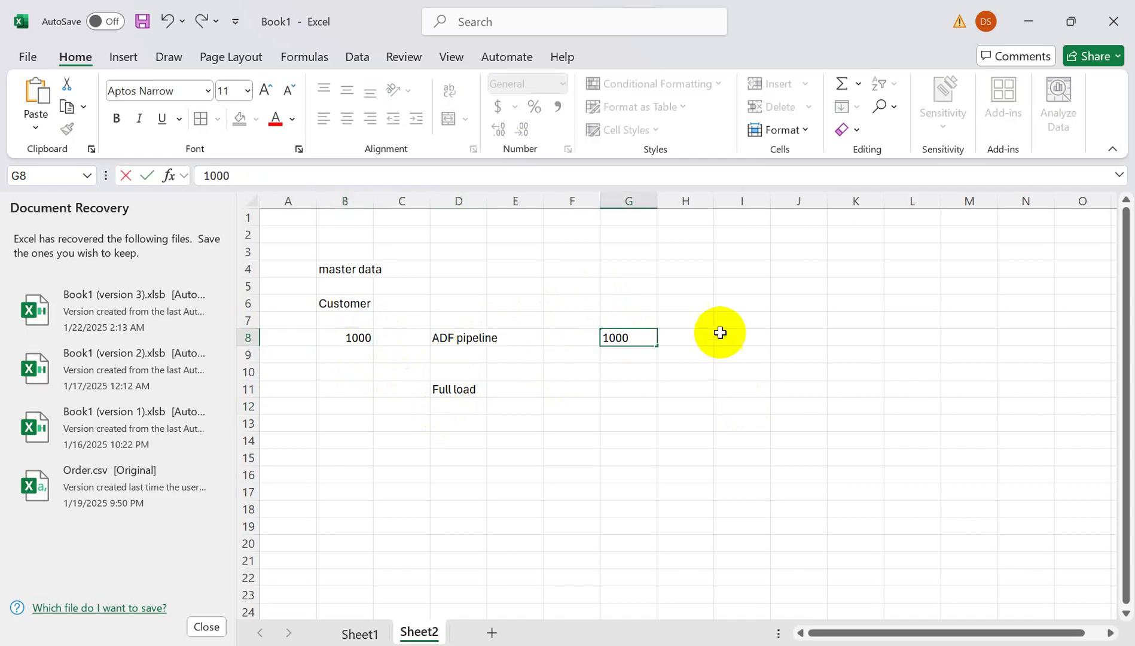
click(697, 333)
text(22nd H)
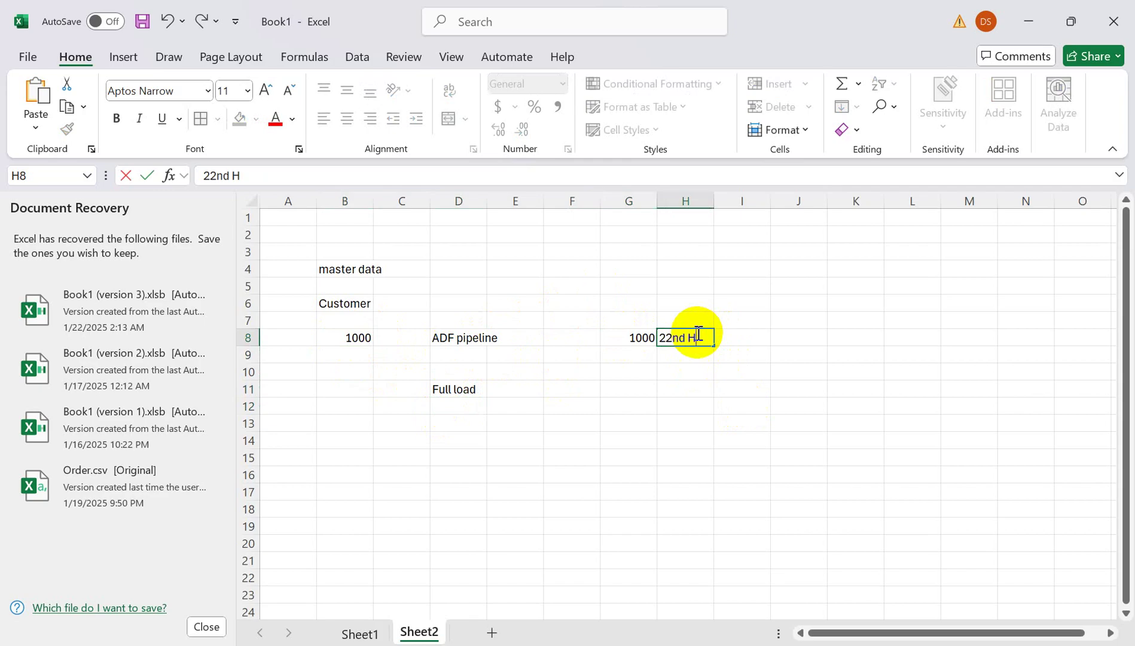
key(BackSpace)
click(359, 338)
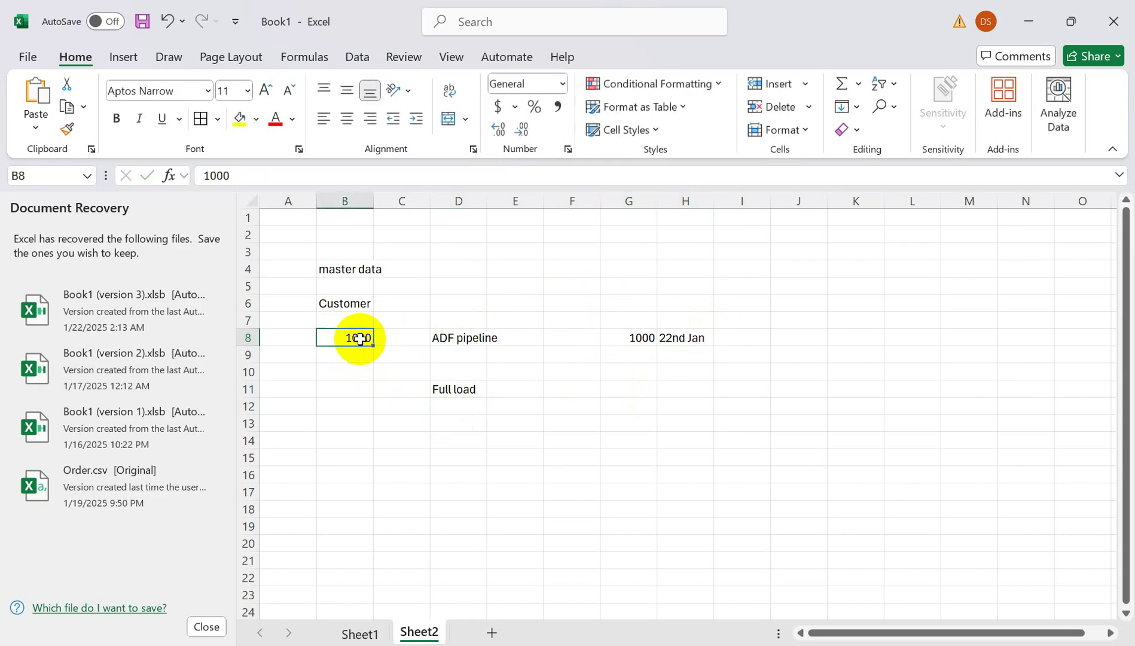
- Enter 1050 in cell B13, below the customer value 1000
click(338, 436)
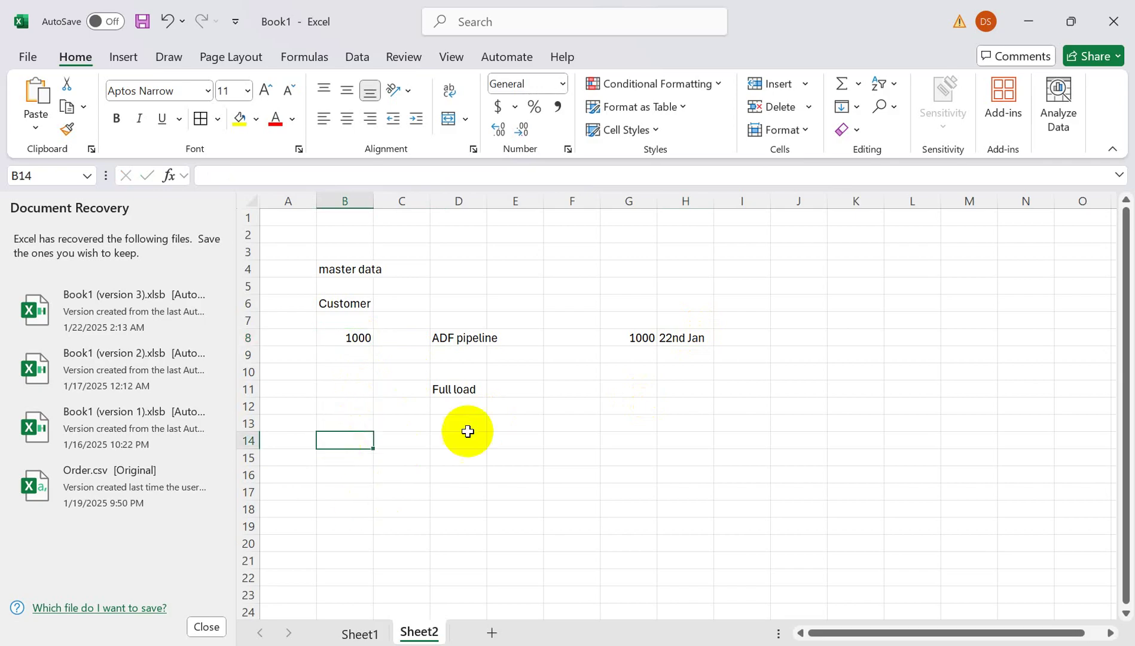
click(439, 438)
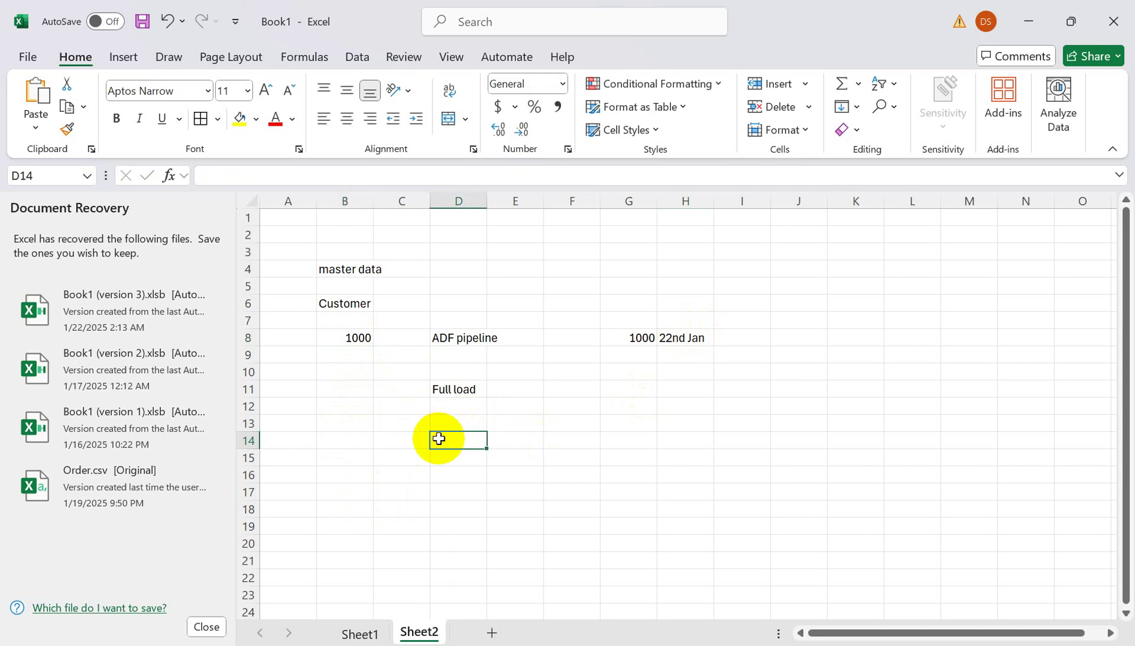
click(359, 338)
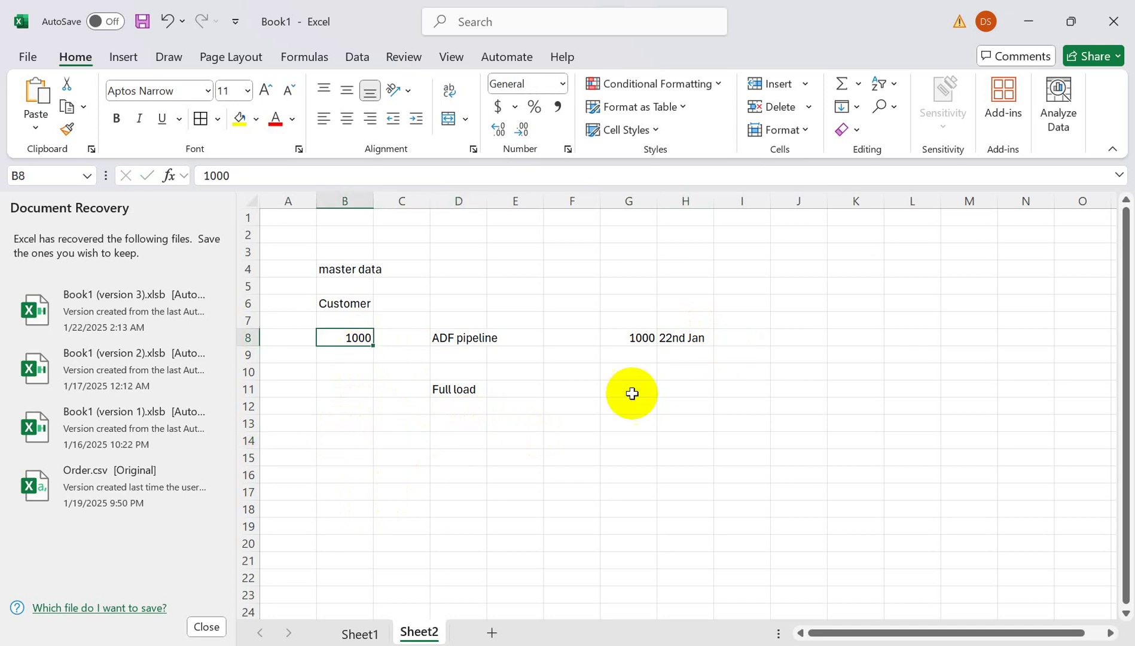
click(342, 421)
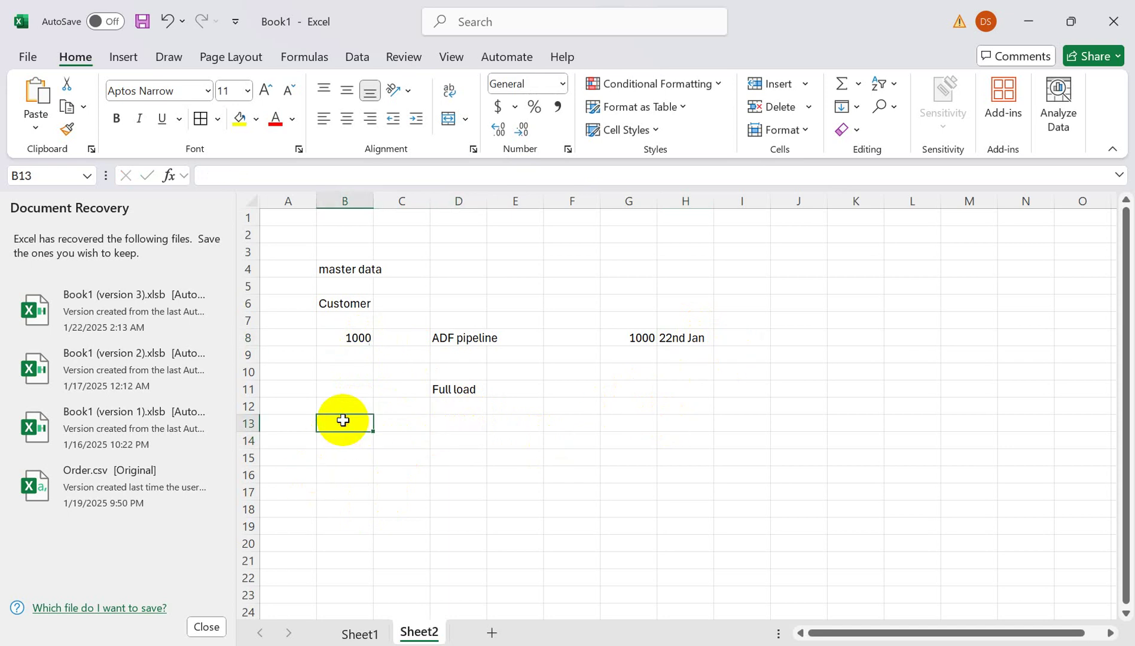
text(1050)
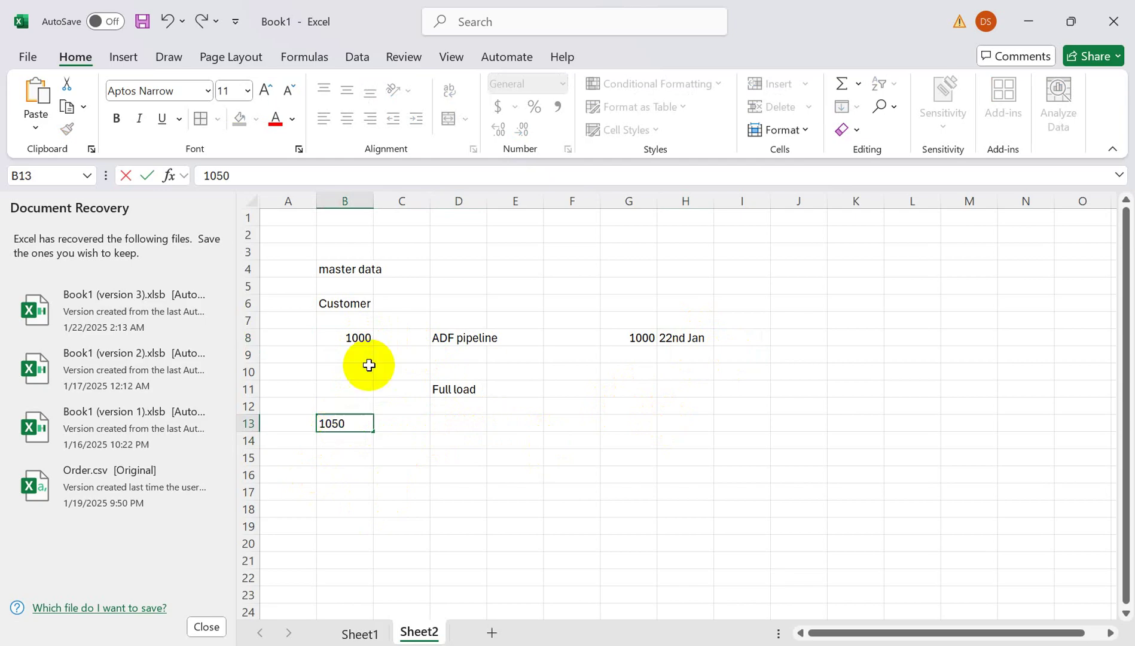
click(449, 420)
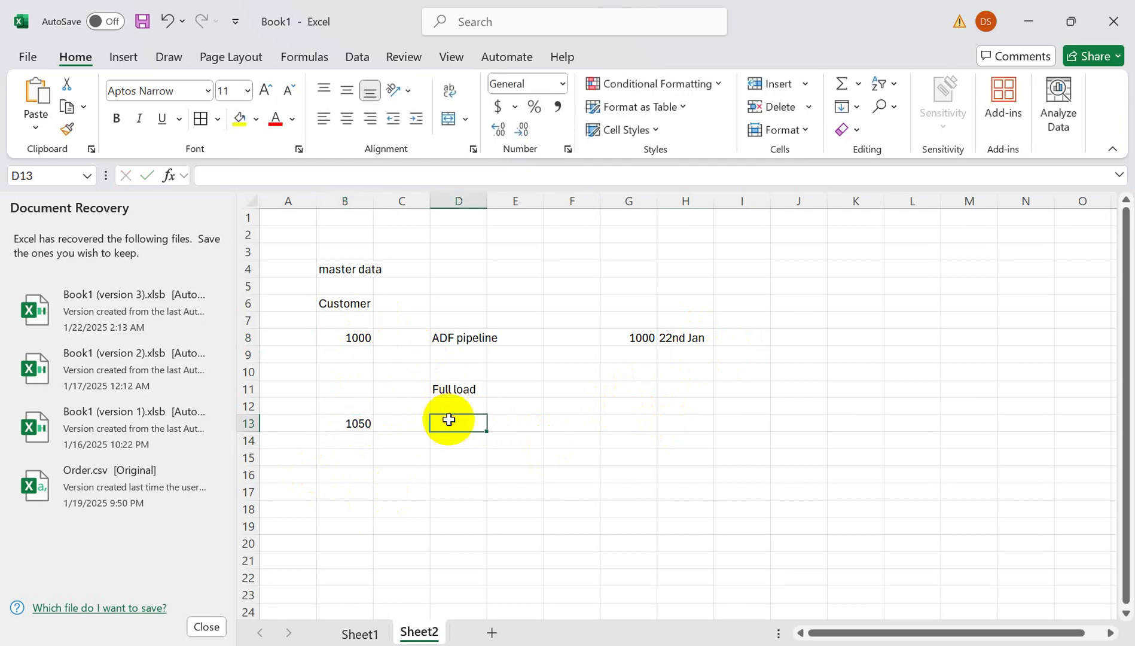
- Enter "Delta" in cell D14, below the Full load label
click(449, 390)
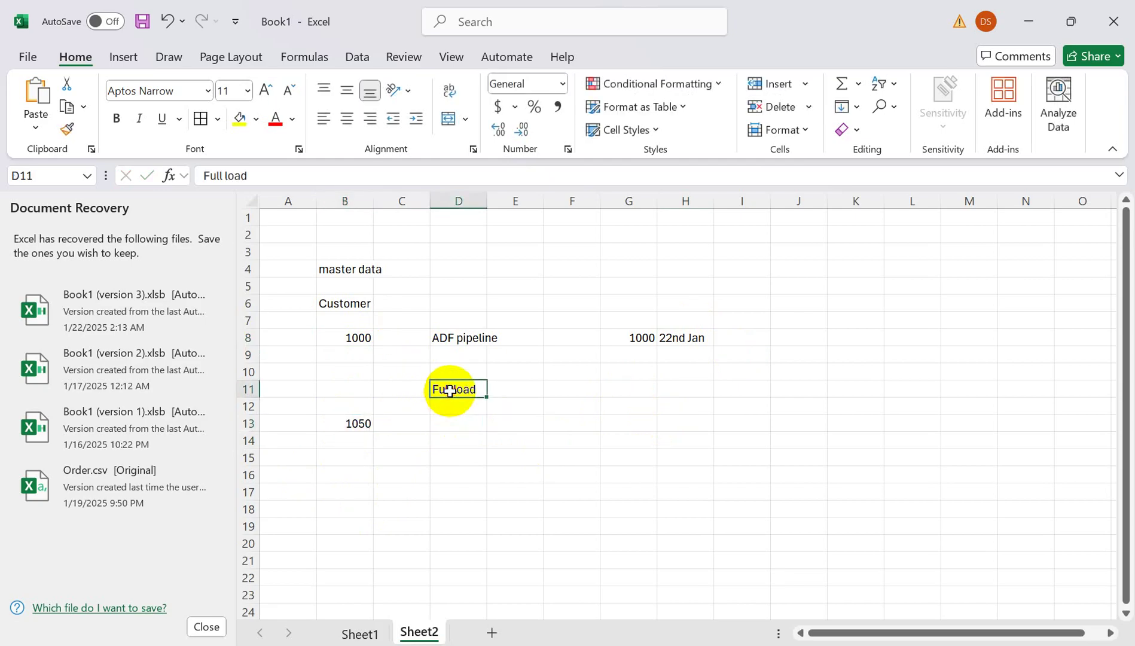
click(354, 424)
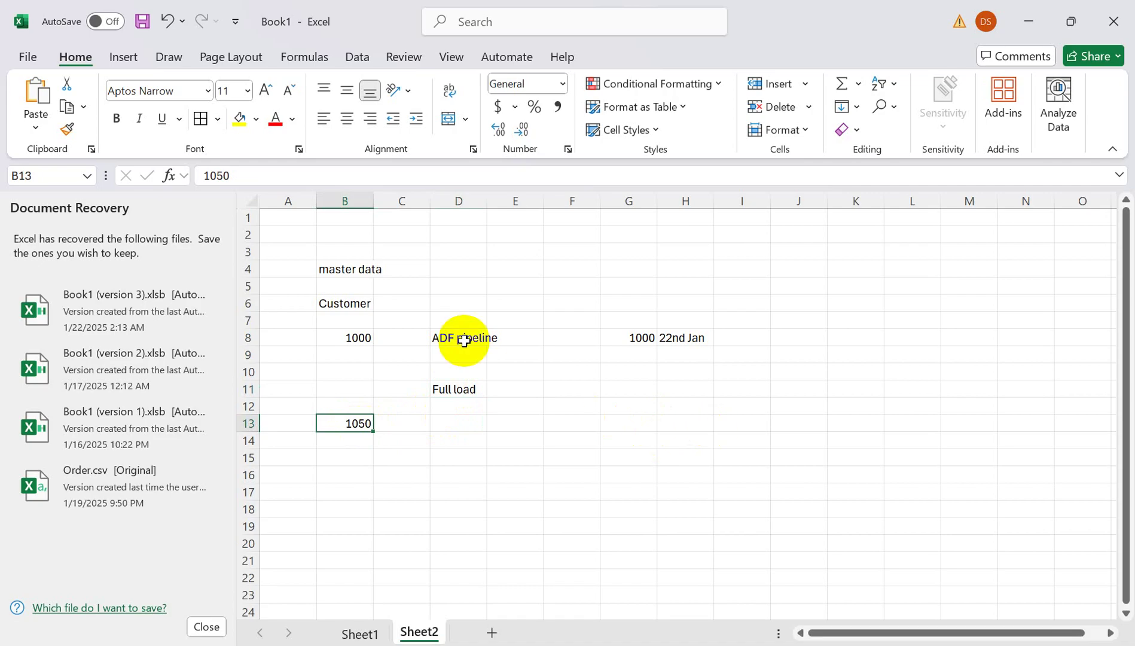
click(342, 337)
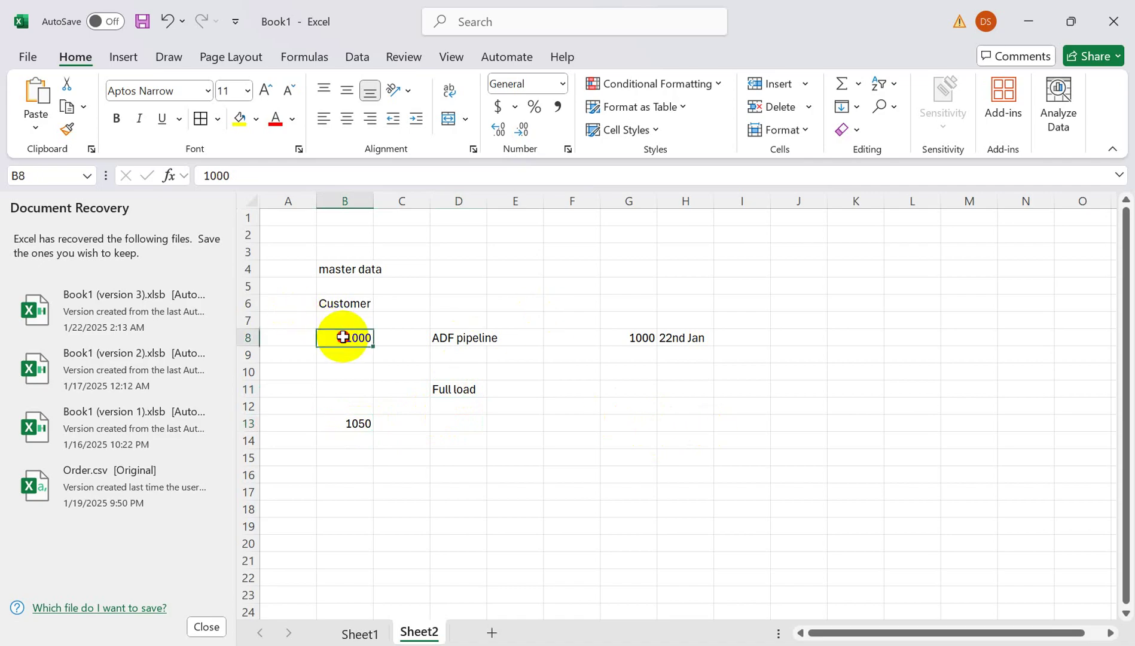
click(463, 395)
click(464, 441)
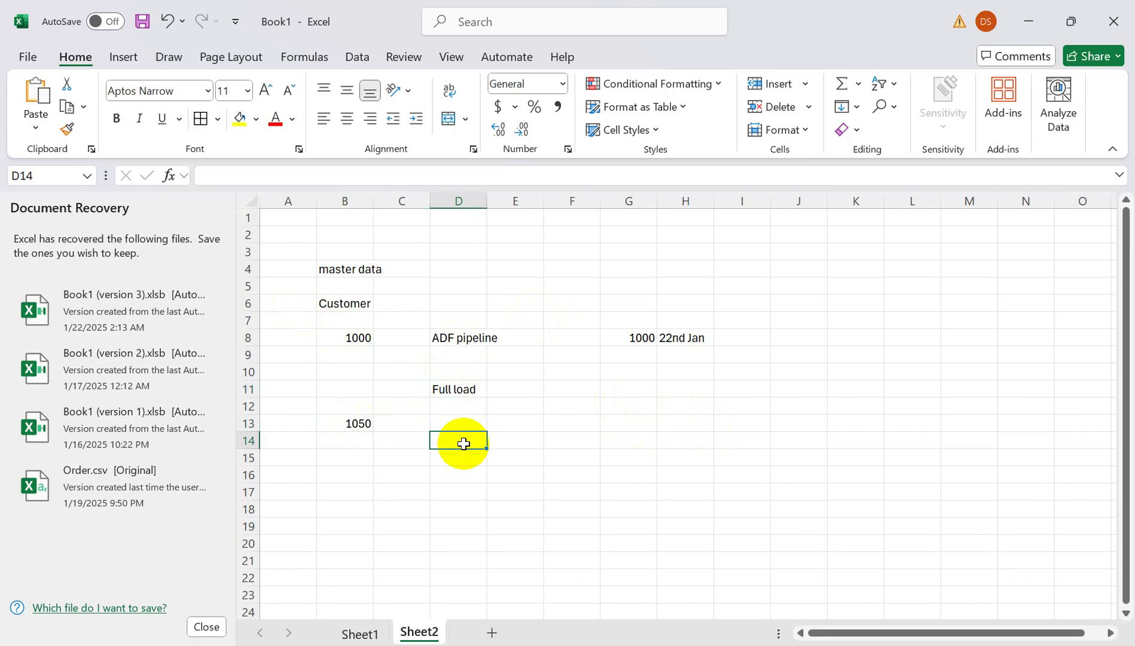
text(Delta)
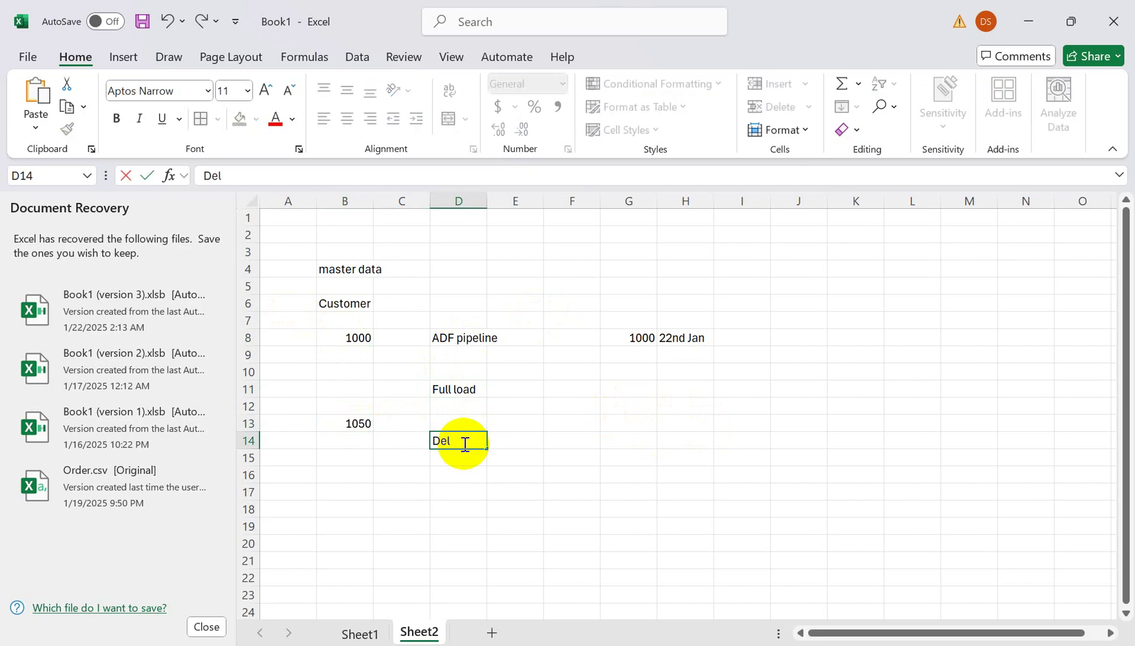
click(347, 339)
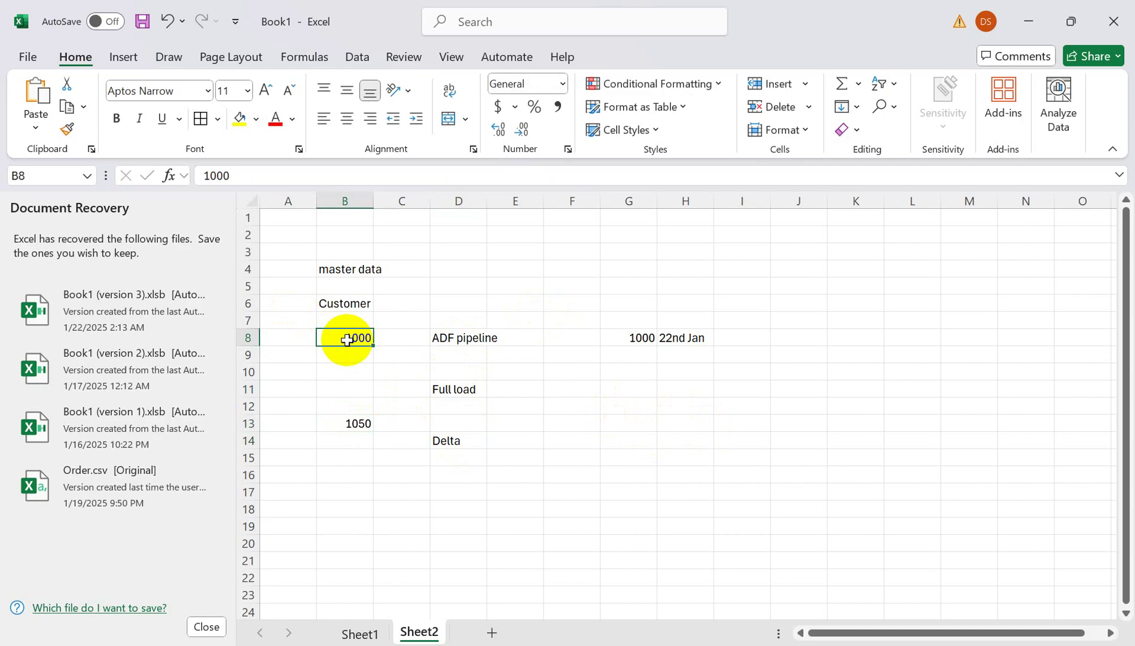
- Enter "incremental load" in cell D15, directly below the Delta label
click(466, 452)
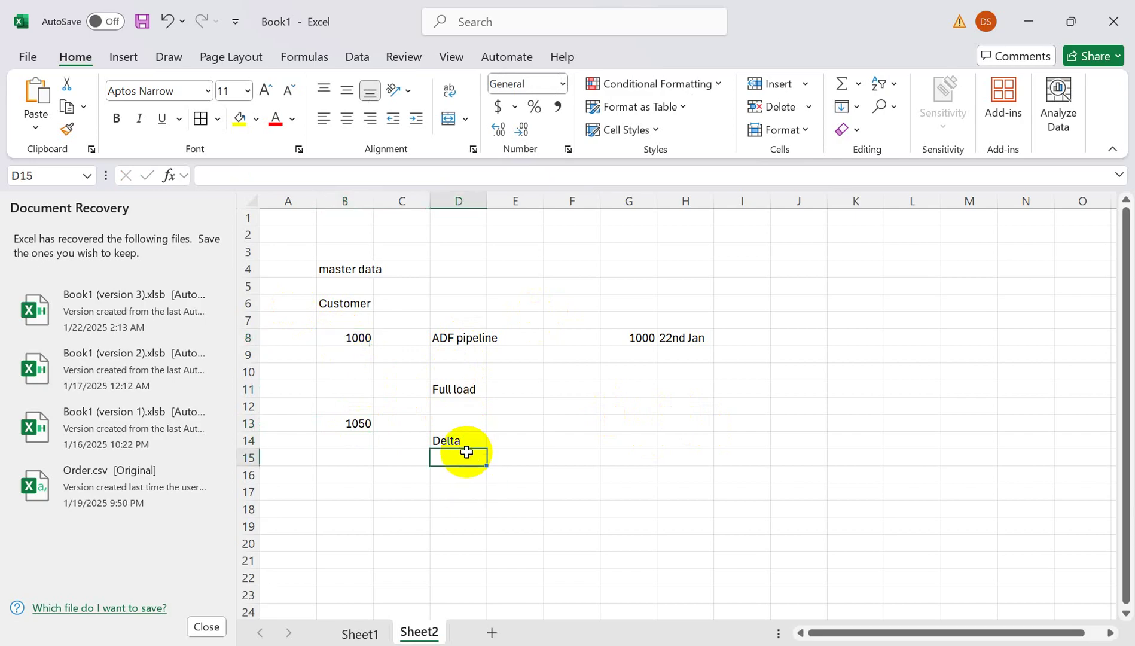
text(increm)
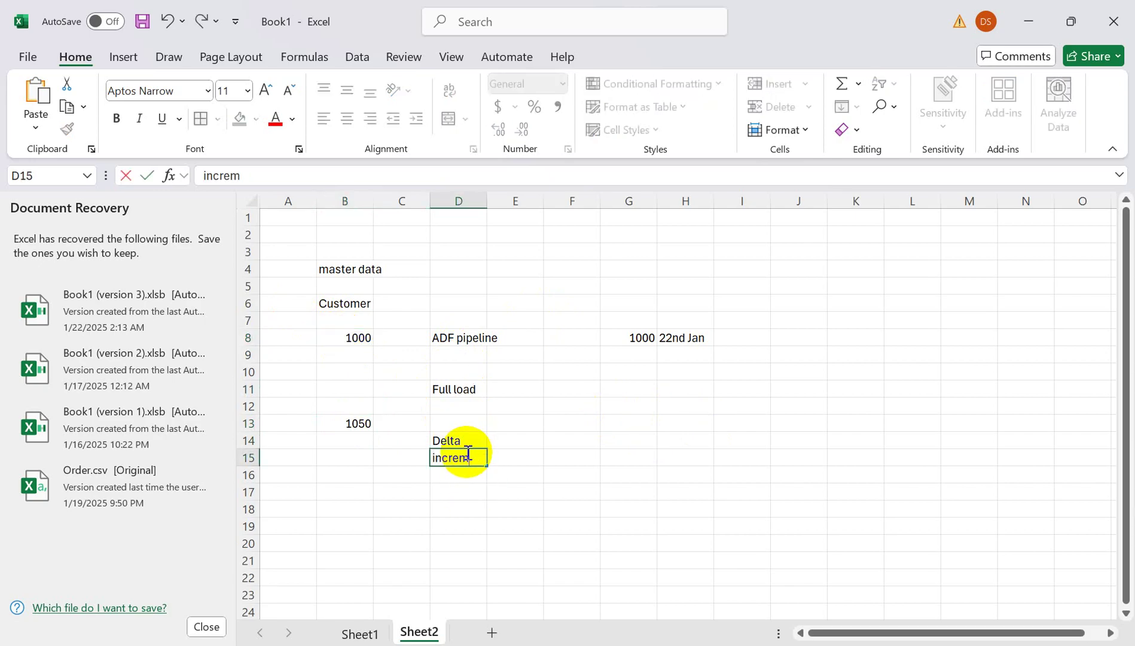
text(ental load)
click(472, 489)
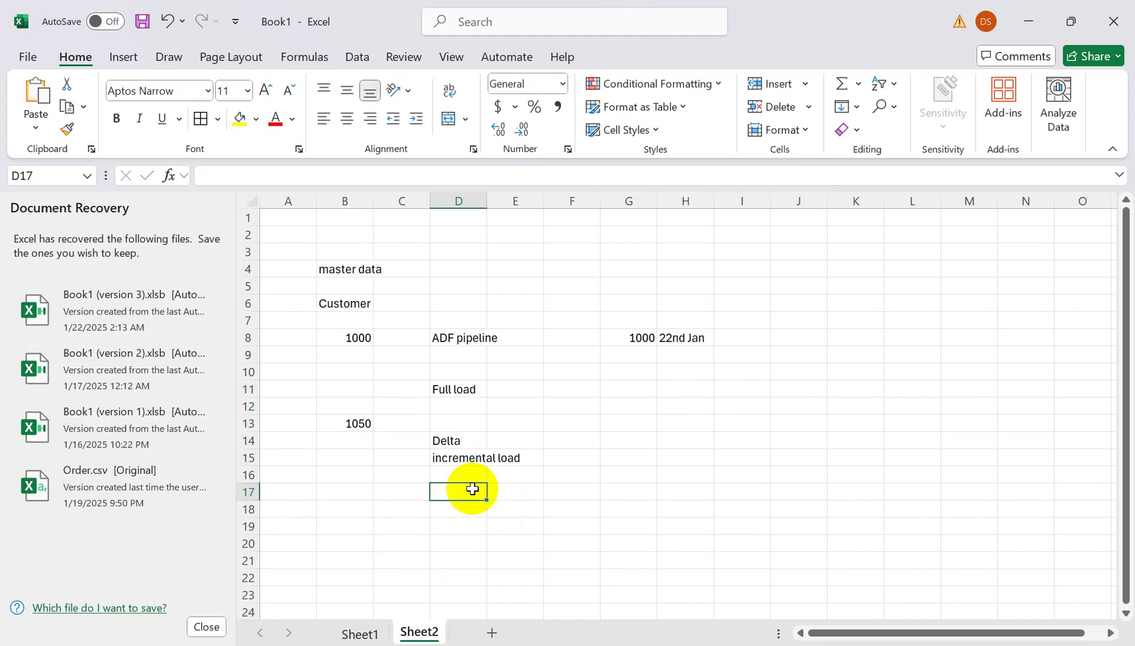
- Clear all the master data example content from the range A2:K16
click(442, 443)
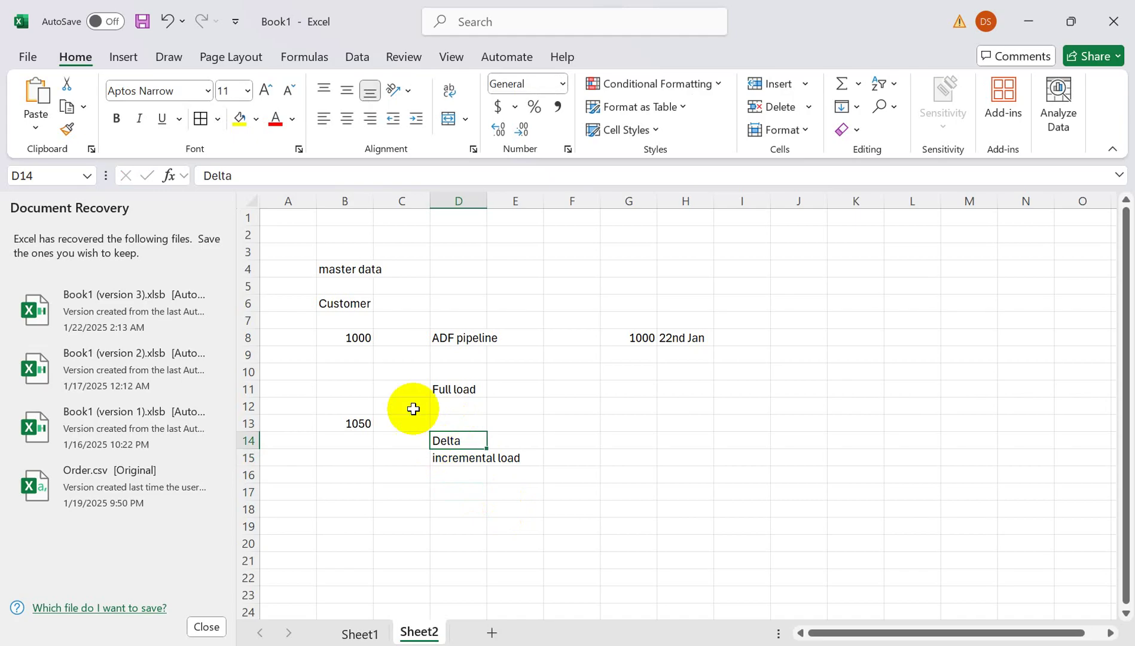
click(328, 303)
click(347, 270)
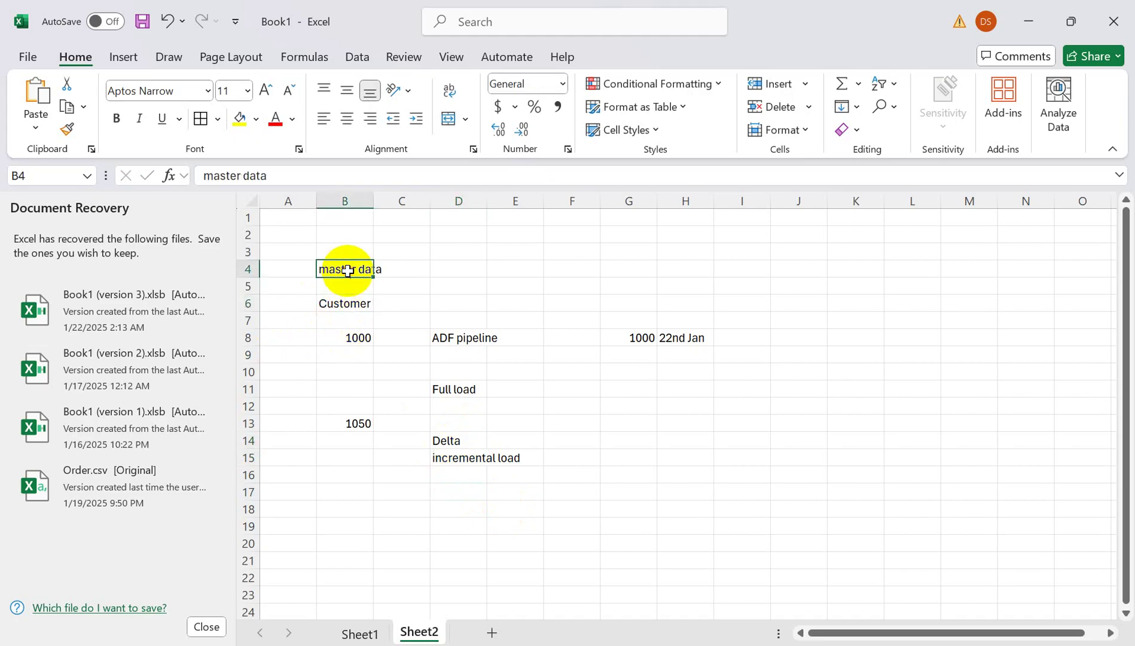
click(453, 265)
drag(839, 481, 233, 232)
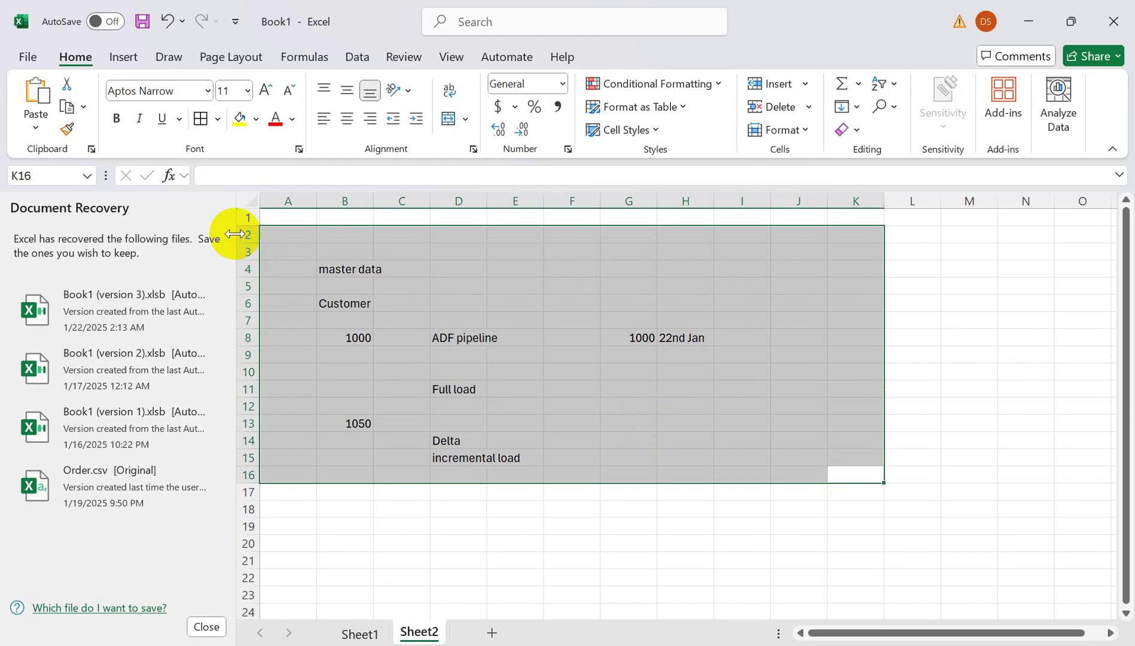
key(Delete)
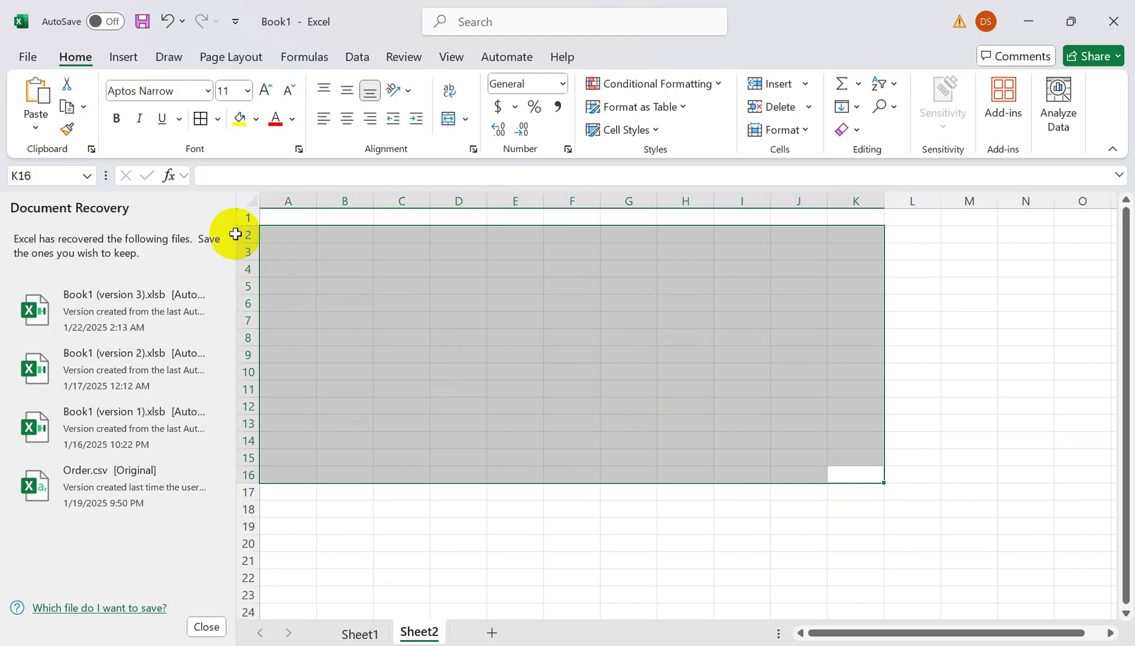
click(378, 267)
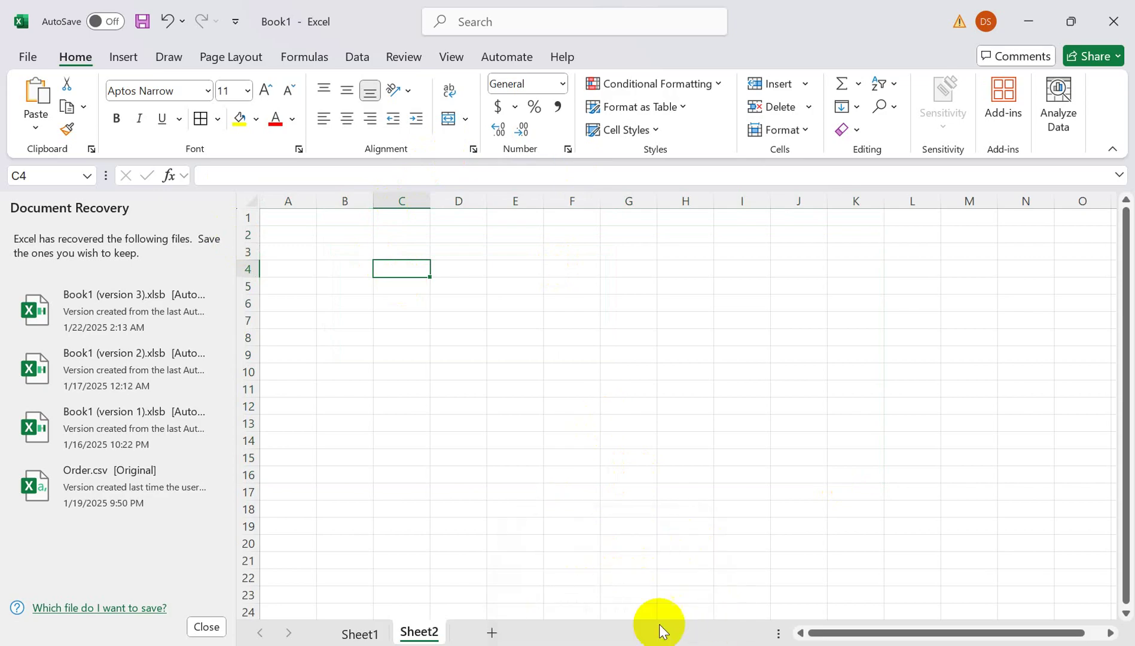
- Switch to Chrome and activate the Google search on the new tab page
mouse_move(610, 645)
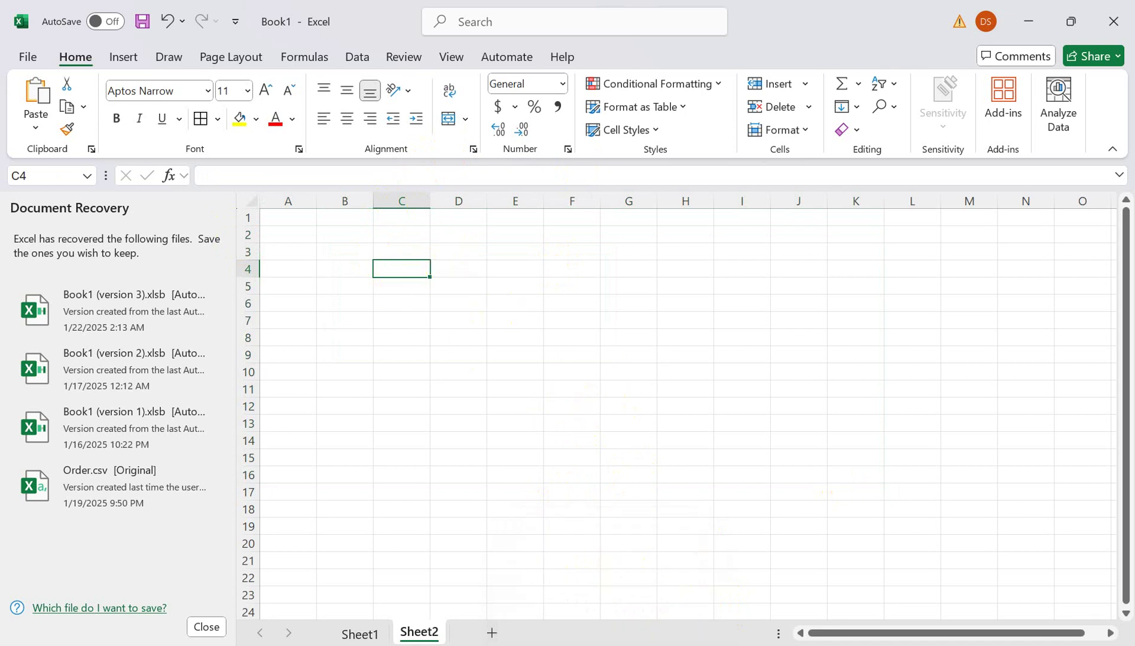
click(607, 604)
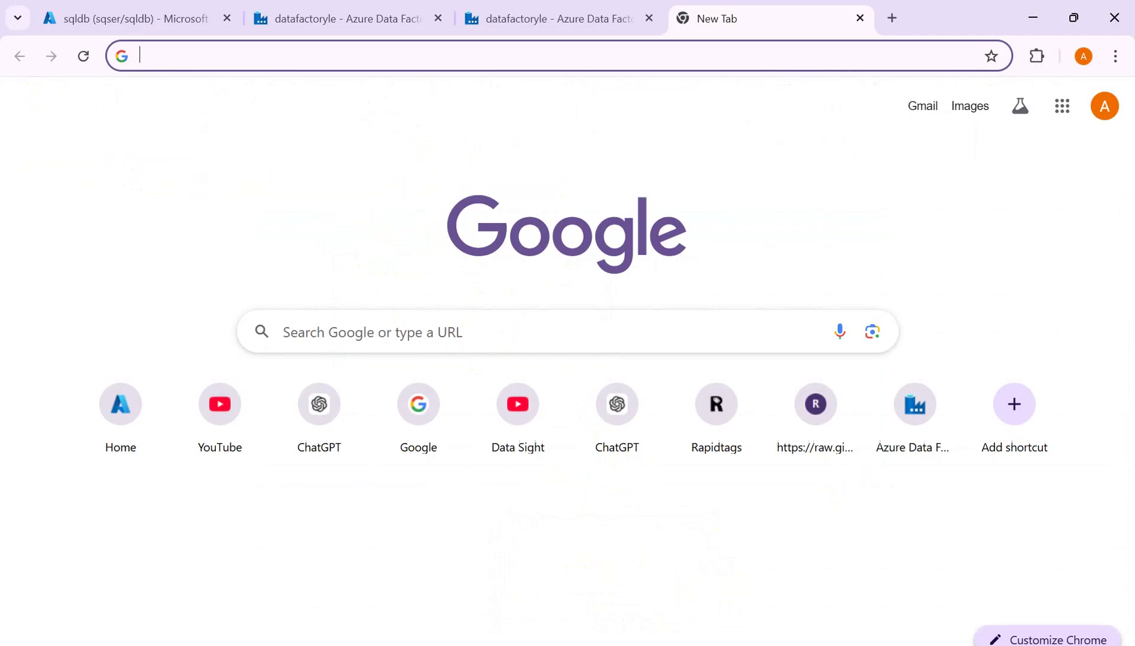
click(362, 332)
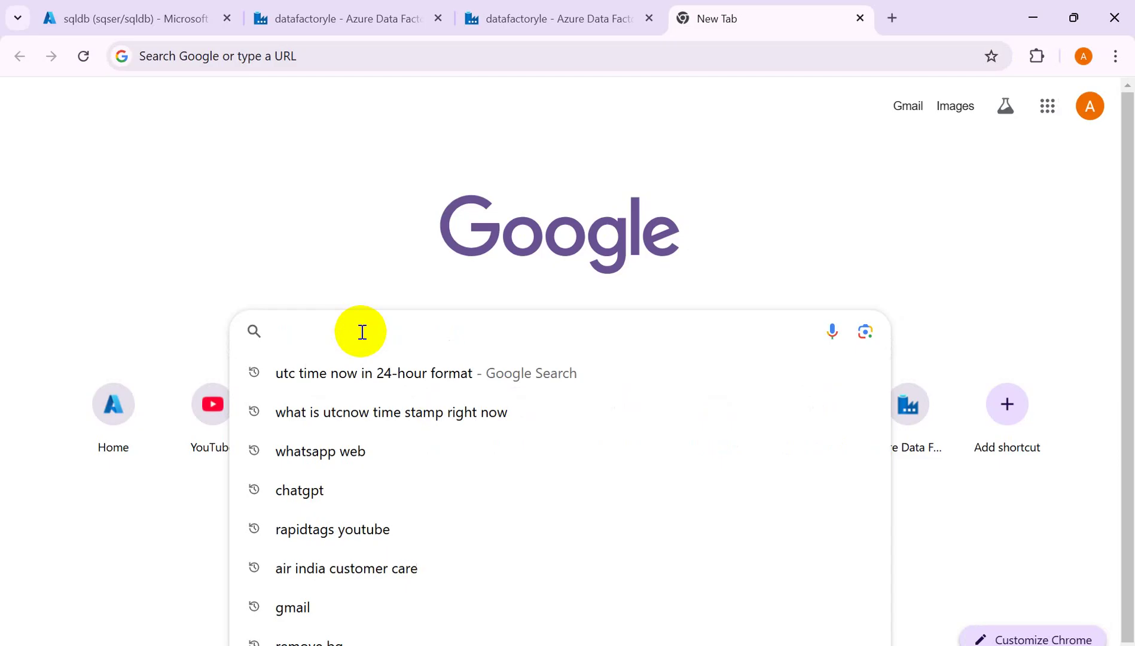
text(delta)
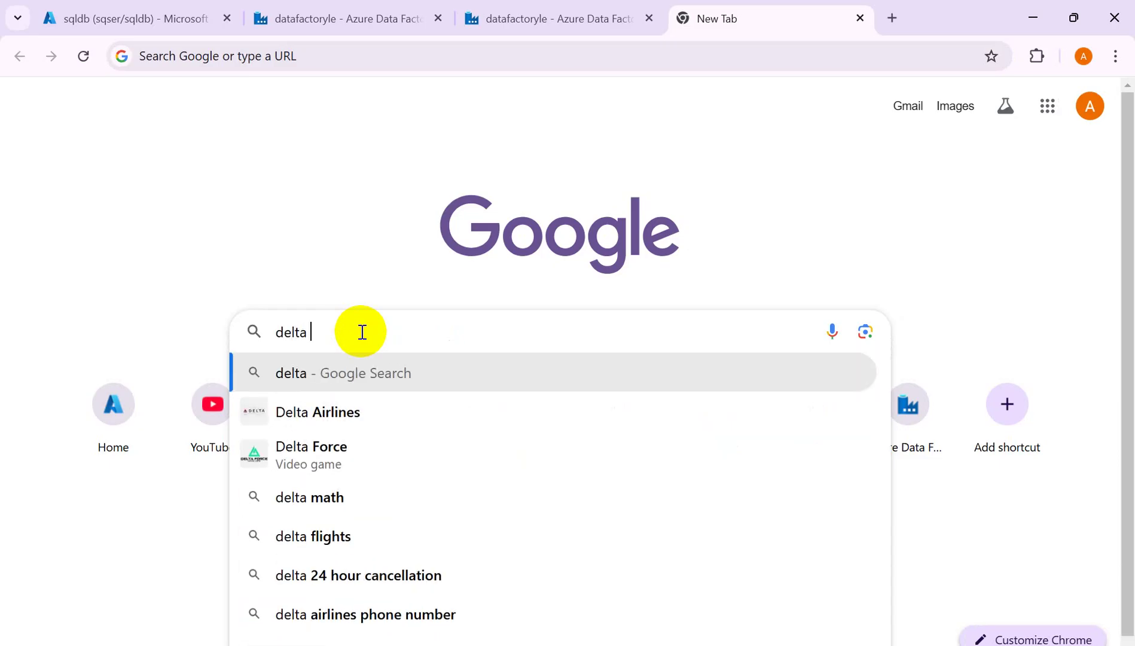
key(BackSpace)
key(BackSpace)
key(BackSpace)
key(BackSpace)
key(BackSpace)
key(BackSpace)
- Search Google for "incremental load in azure data factory"
text(inc)
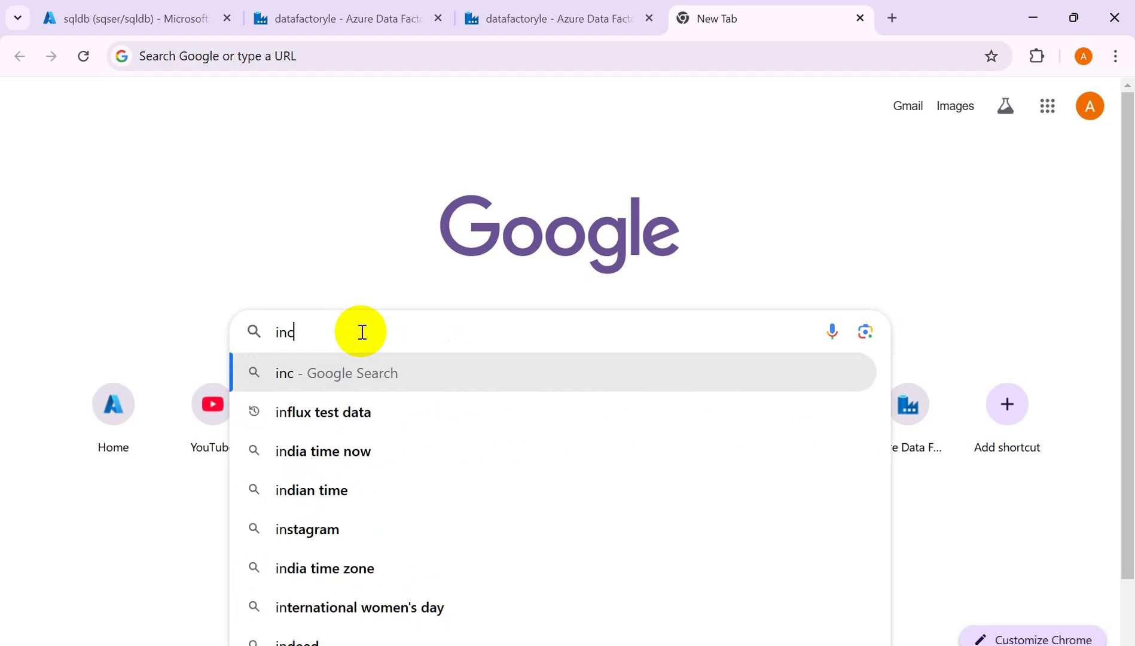
text(remental )
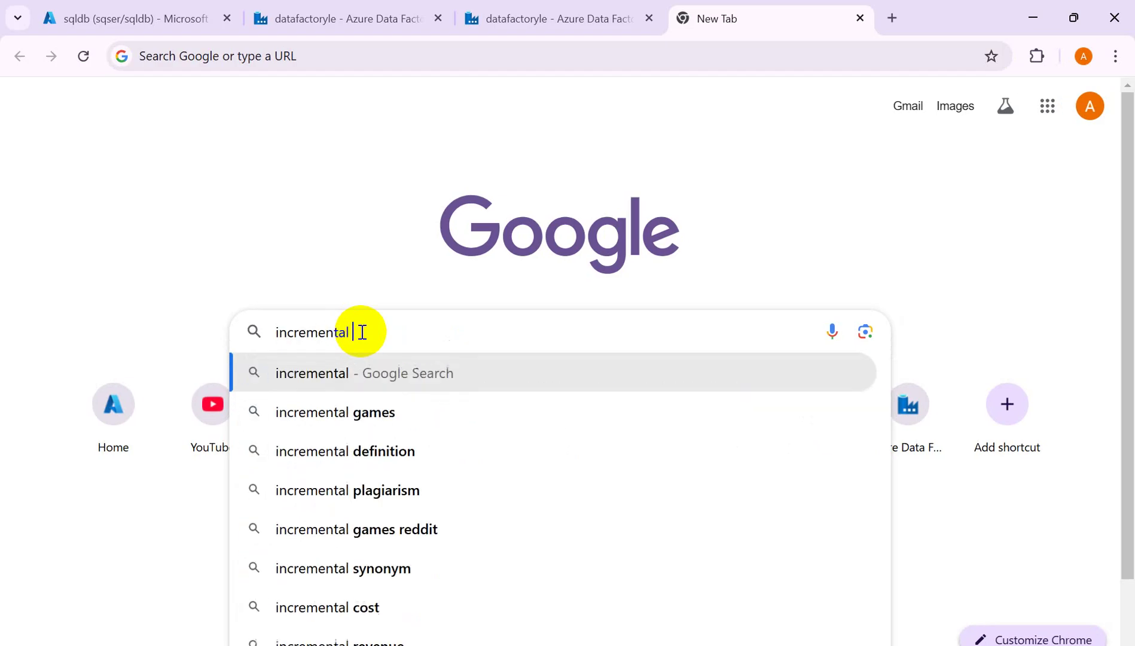
text(load in A)
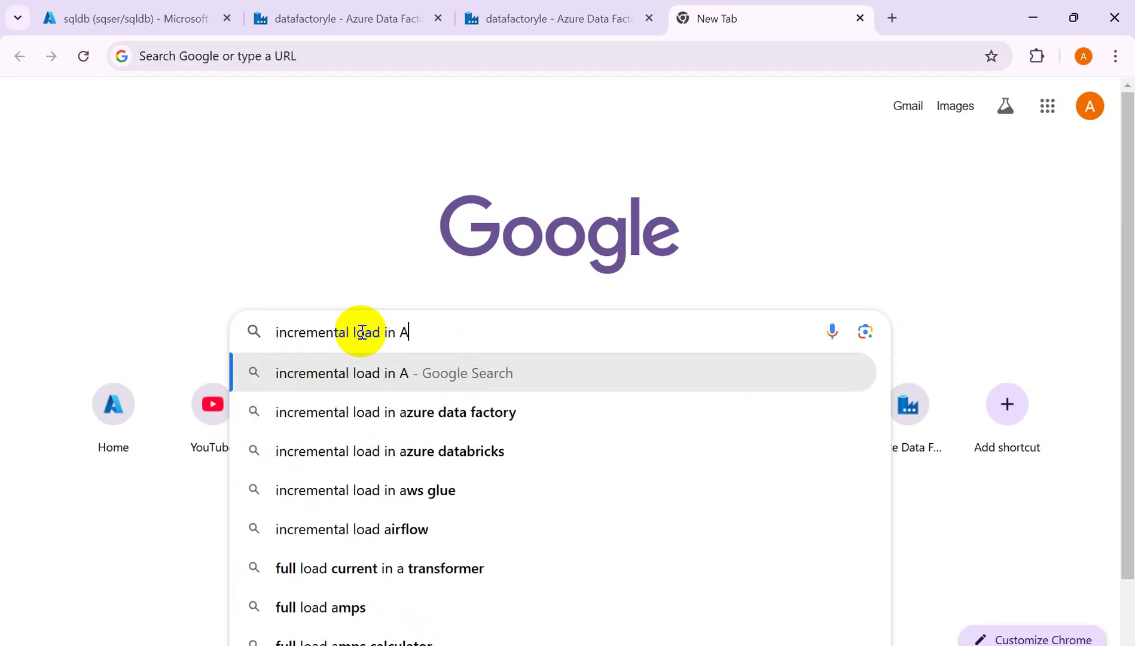
text(zure)
key(Return)
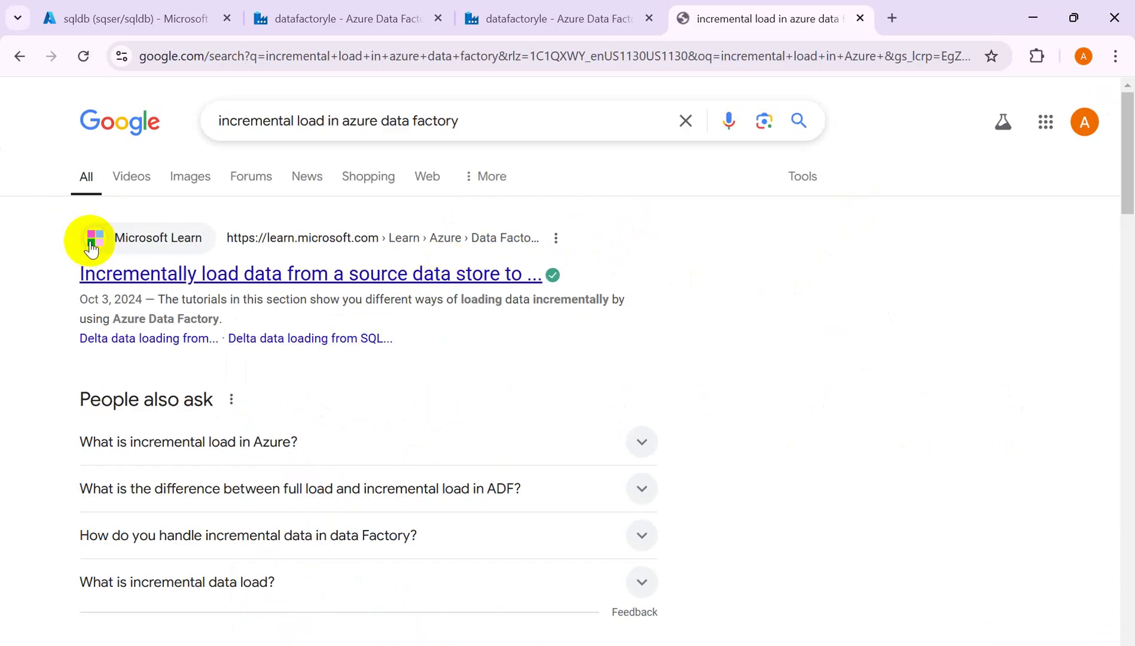
- Open the Microsoft Learn article on incrementally loading data and examine its section on delta data loading using a watermark
click(272, 274)
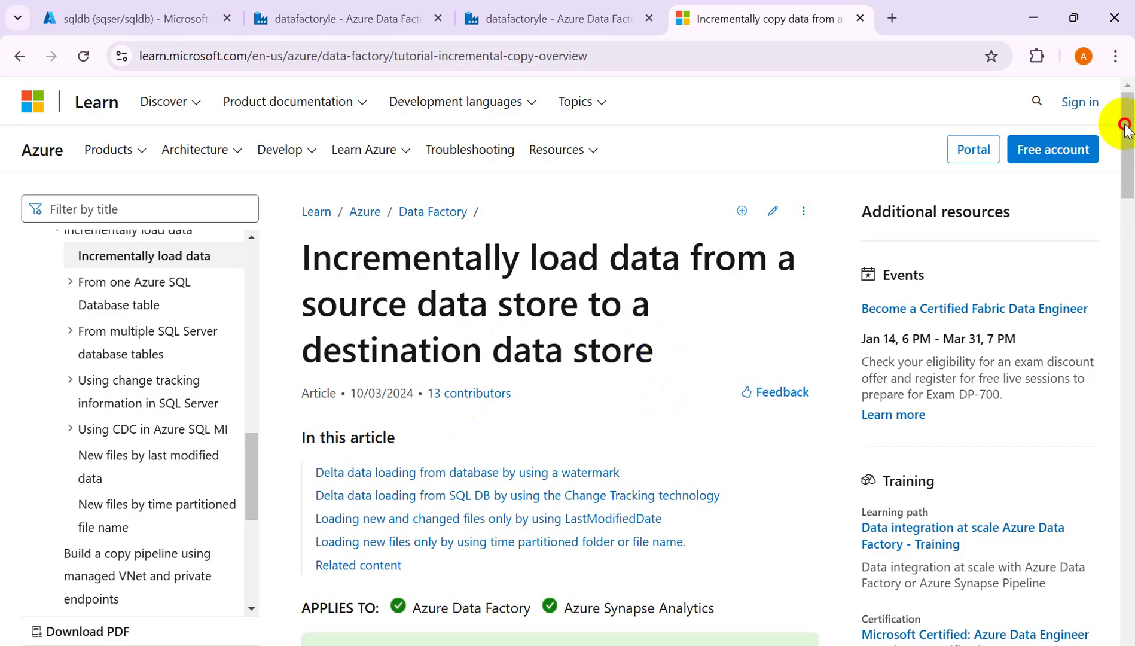
drag(1126, 131, 1132, 262)
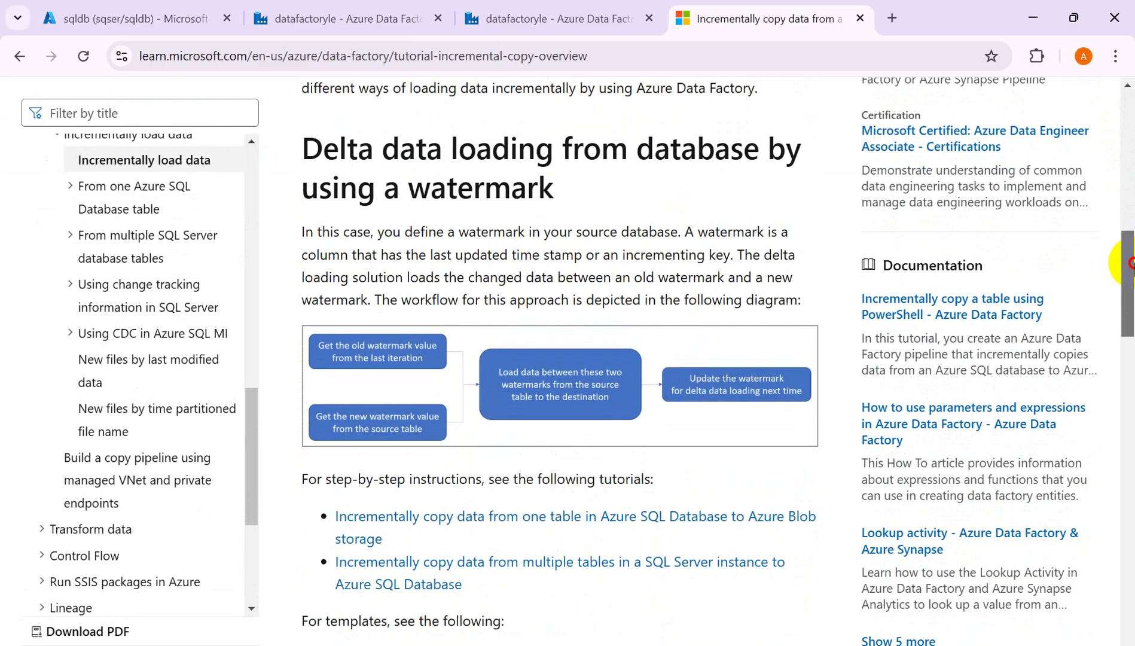
drag(448, 188, 563, 192)
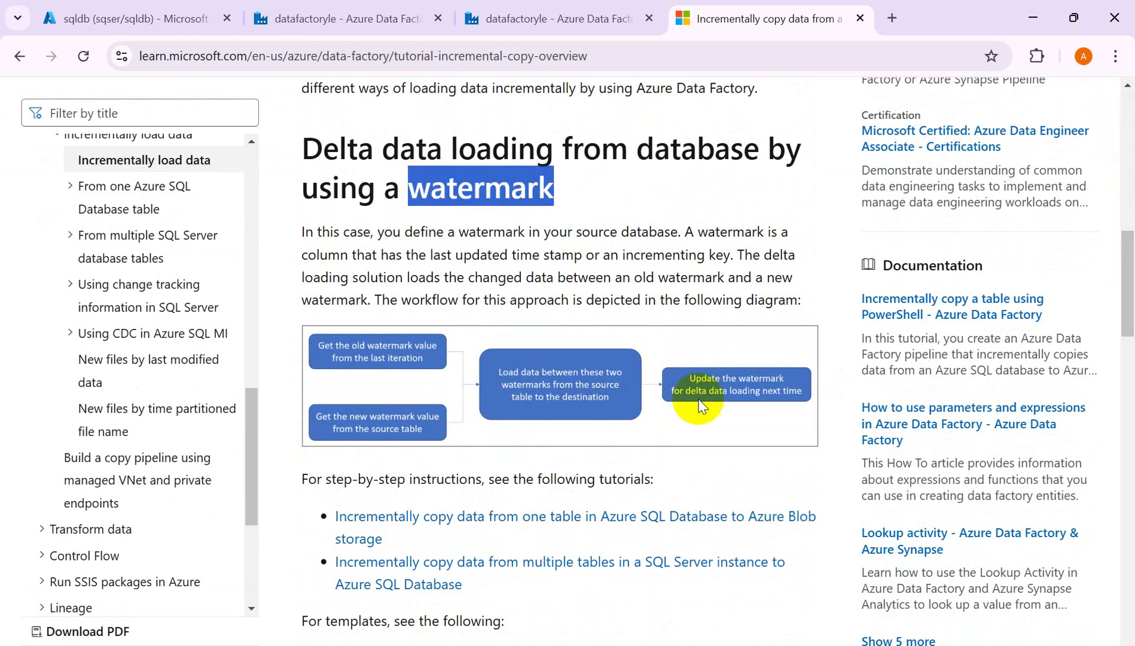
drag(1130, 273, 1134, 41)
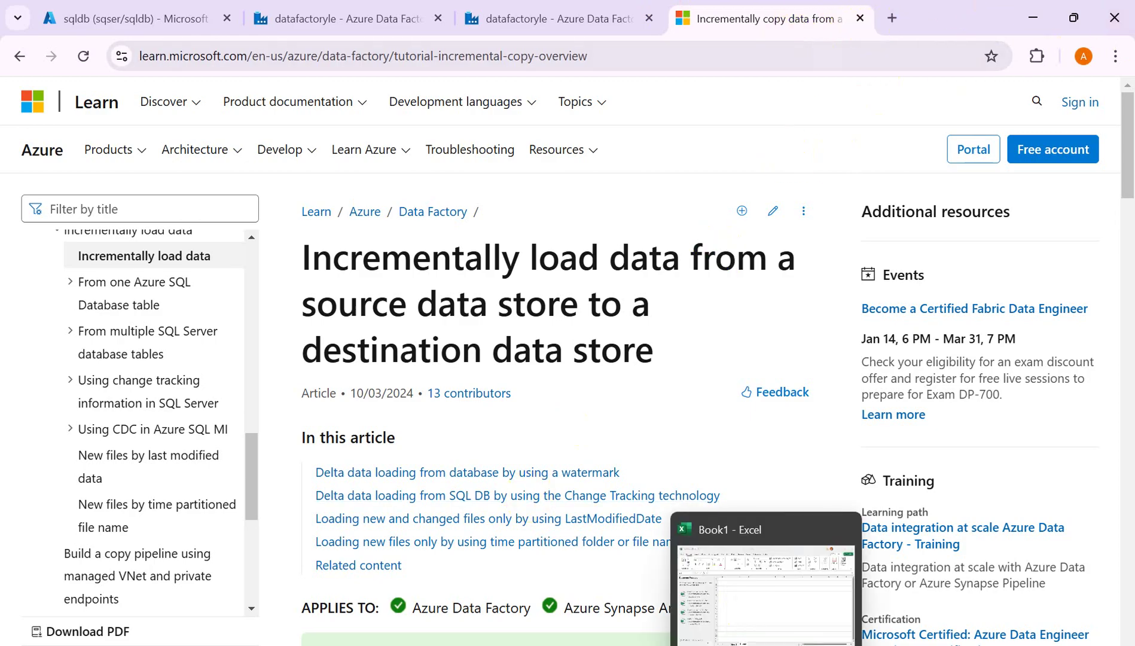
- Switch to Excel and enter the source table name Sales in cell B4 of Sheet2
click(732, 631)
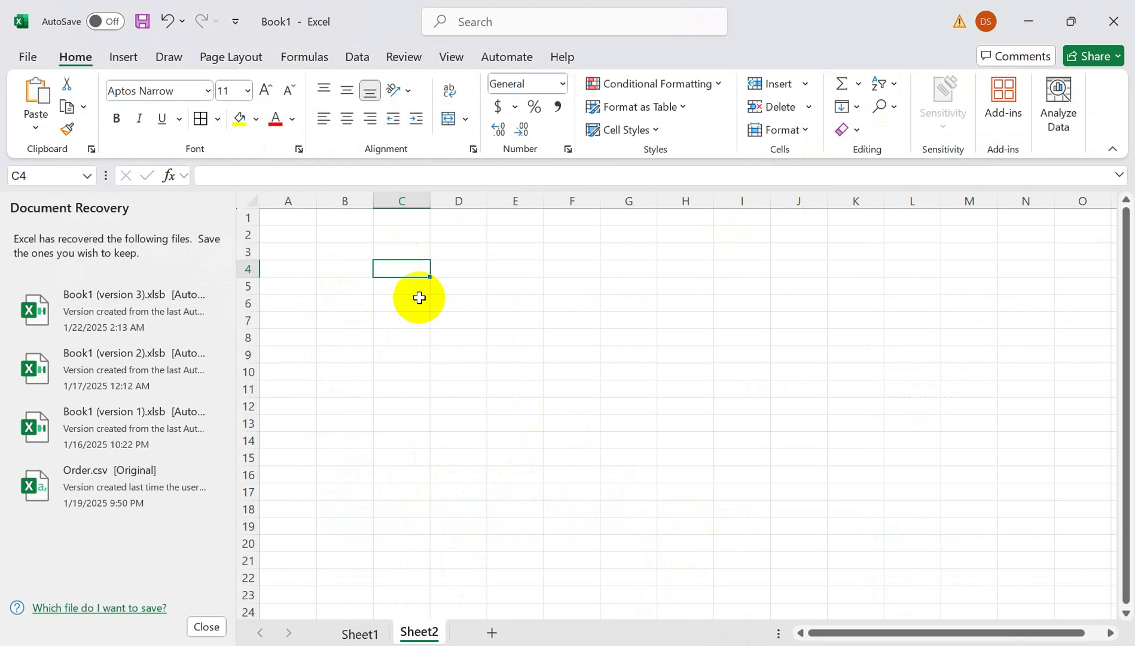
key(alt+Tab)
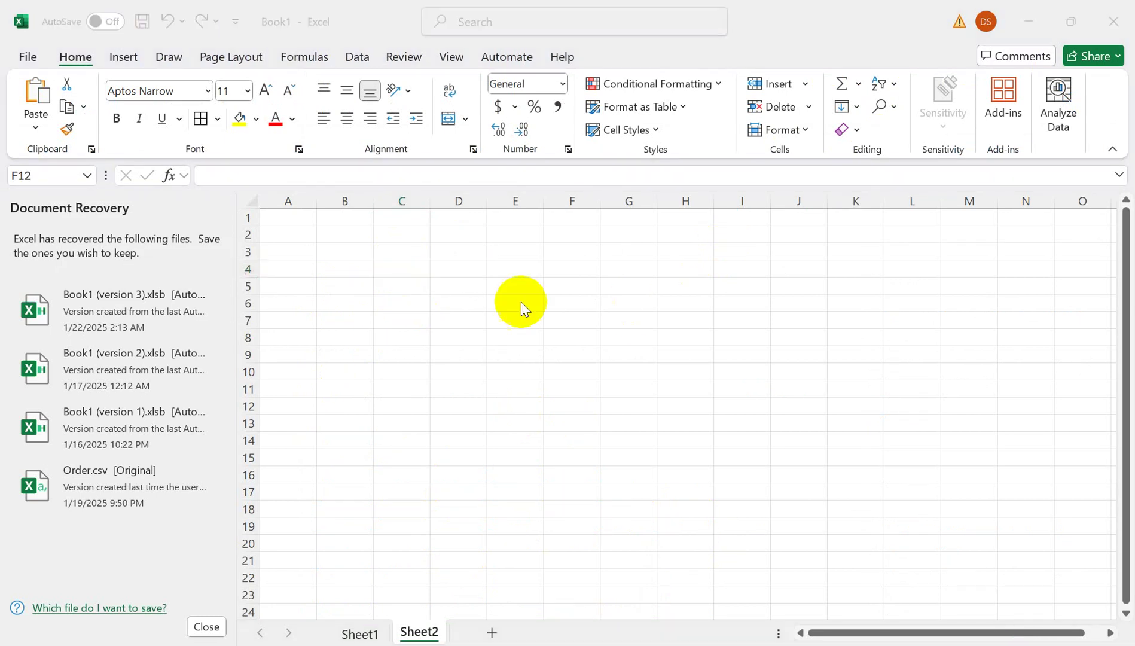
click(331, 262)
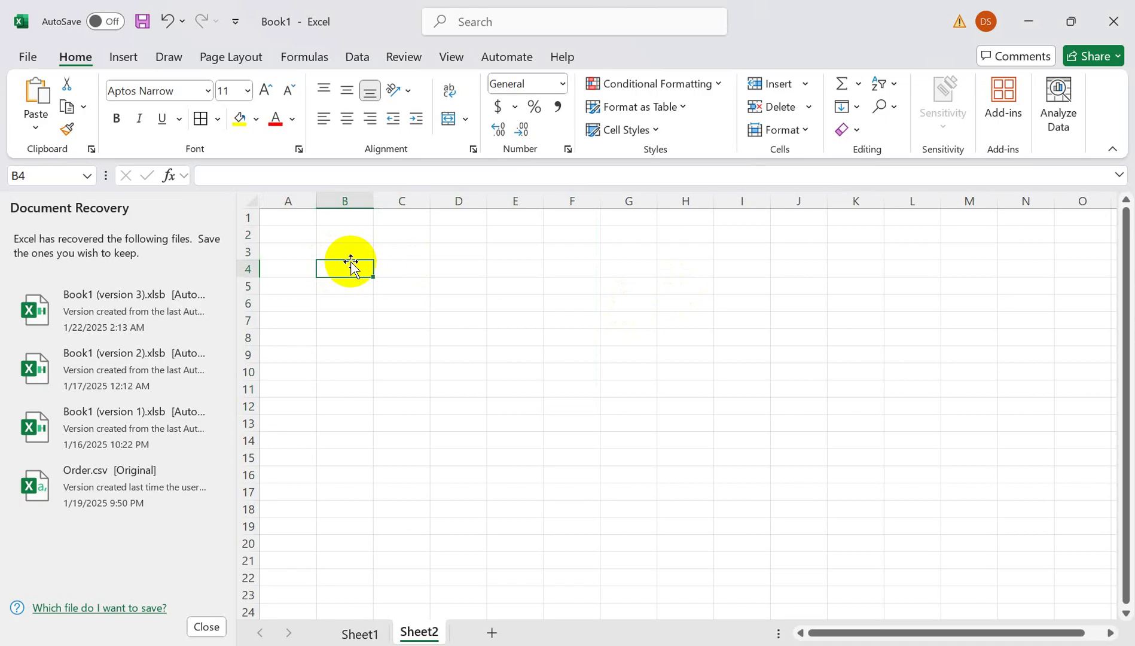
text(Sales)
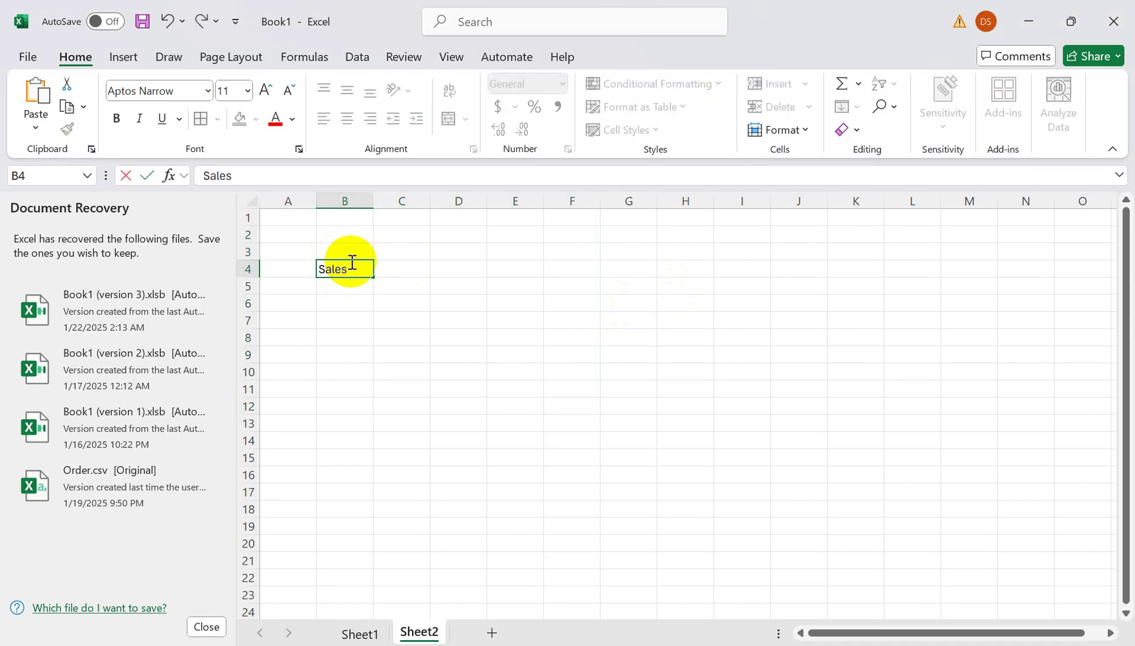
key(Return)
key(Return)
key(Return)
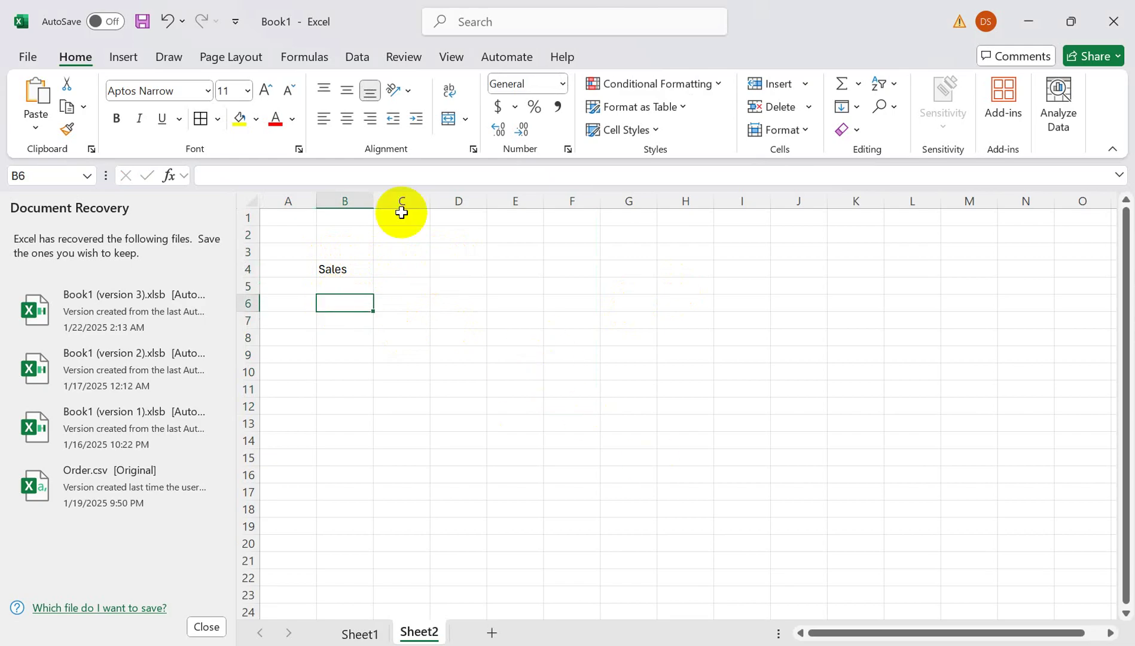
click(395, 272)
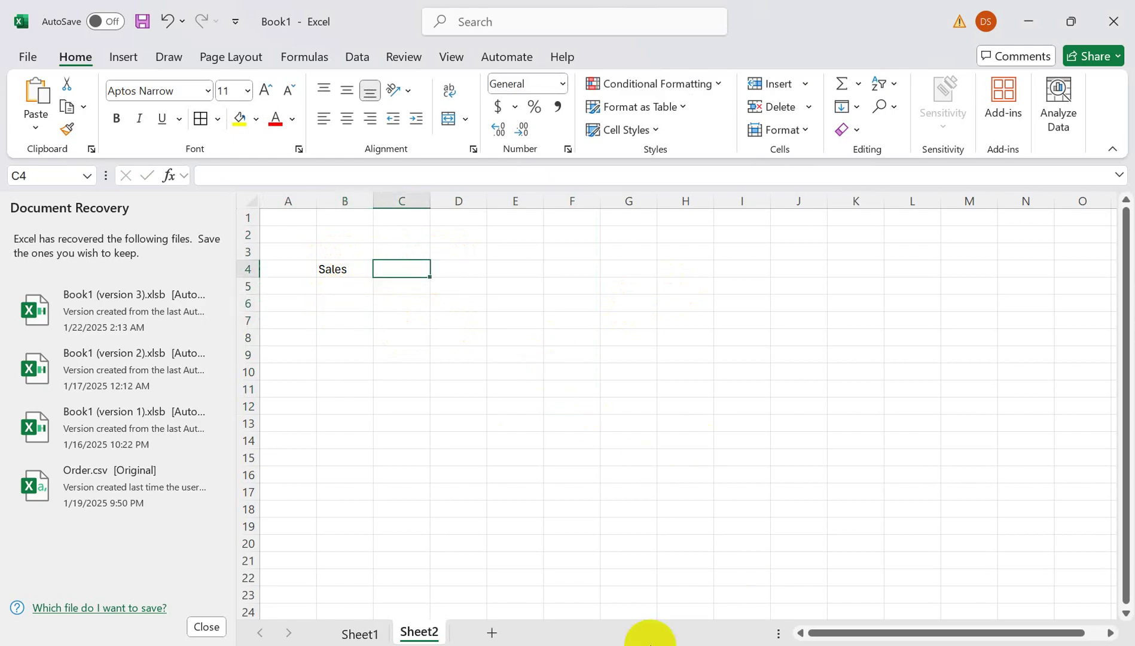
- Switch to Notepad++ and copy the whole CREATE TABLE Sales statement from Incremental_Procedure_SQL.sql
click(669, 613)
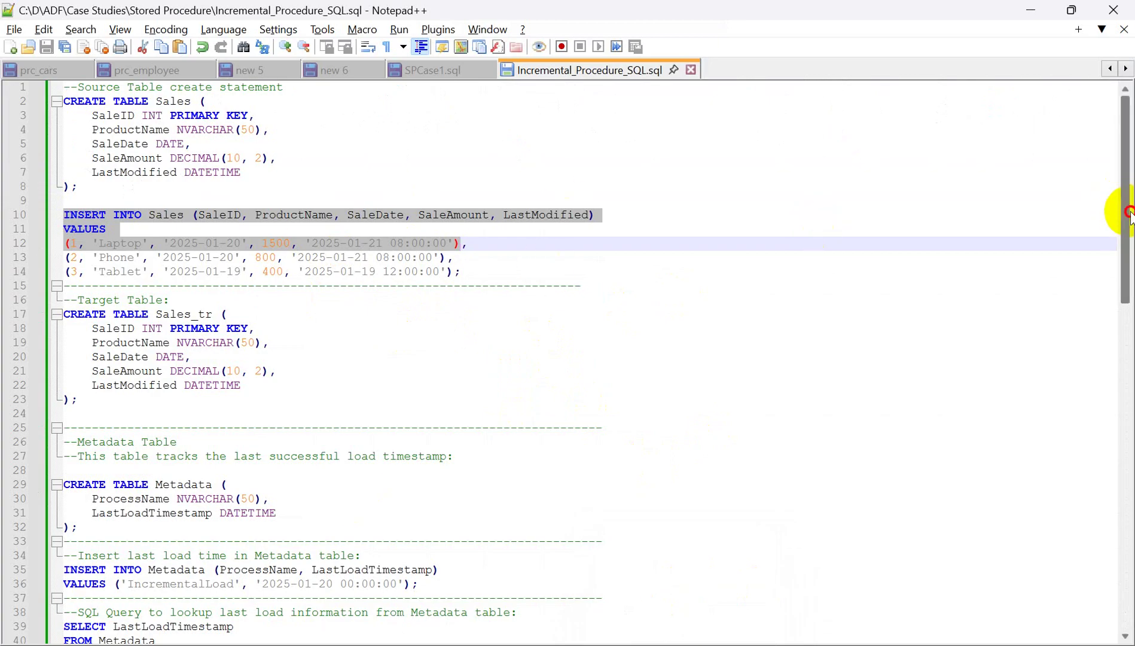
click(71, 99)
drag(78, 86, 291, 88)
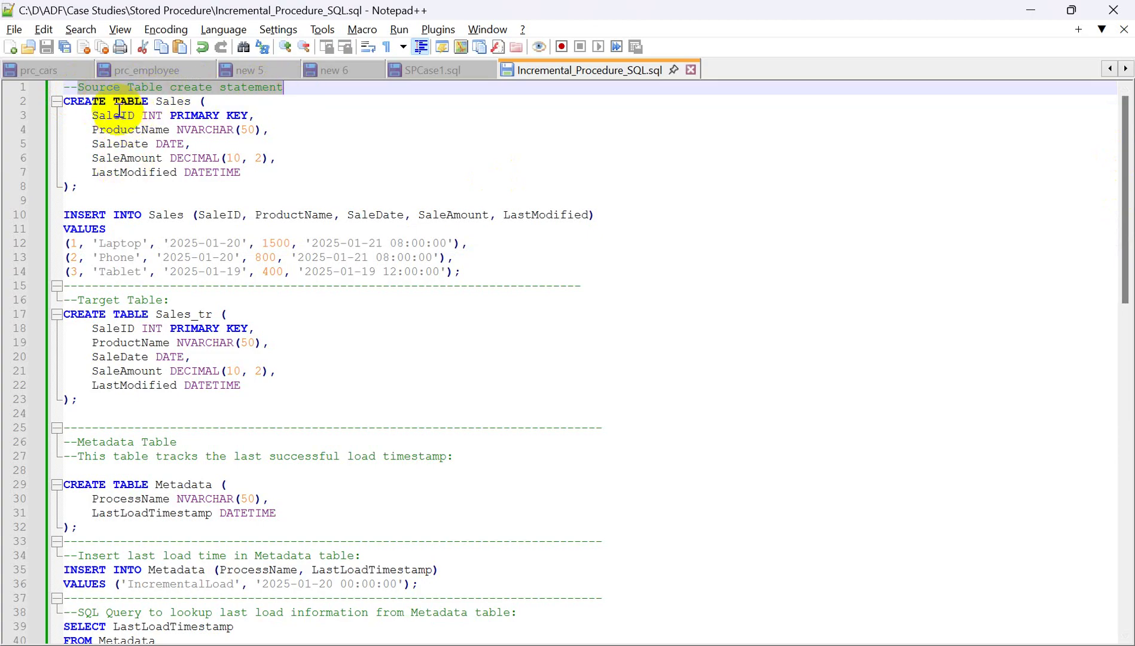
drag(91, 116, 277, 170)
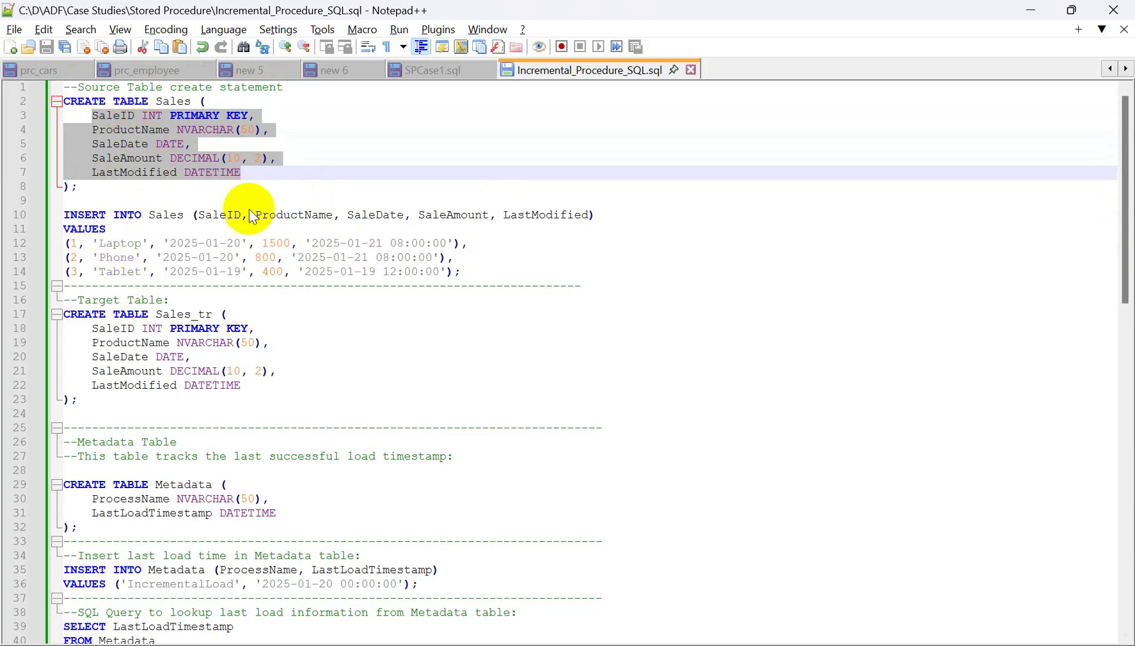
drag(84, 187, 57, 101)
key(ctrl+c)
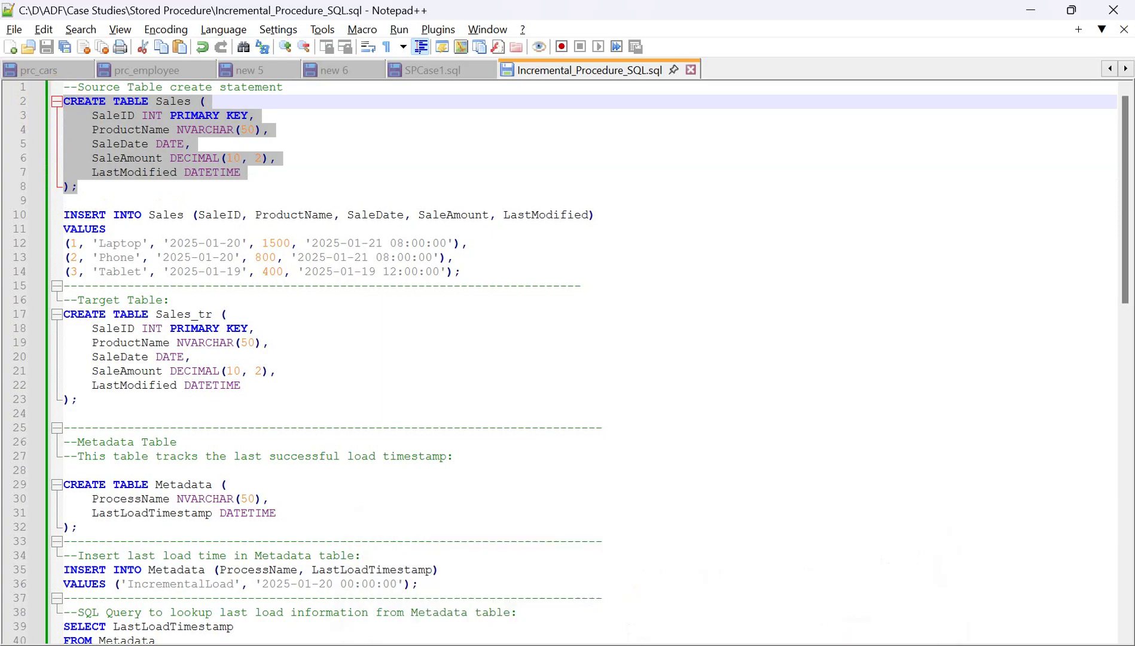
- Switch to Chrome's Azure sqldb query editor, paste the CREATE TABLE Sales statement into a new query and run it
click(663, 608)
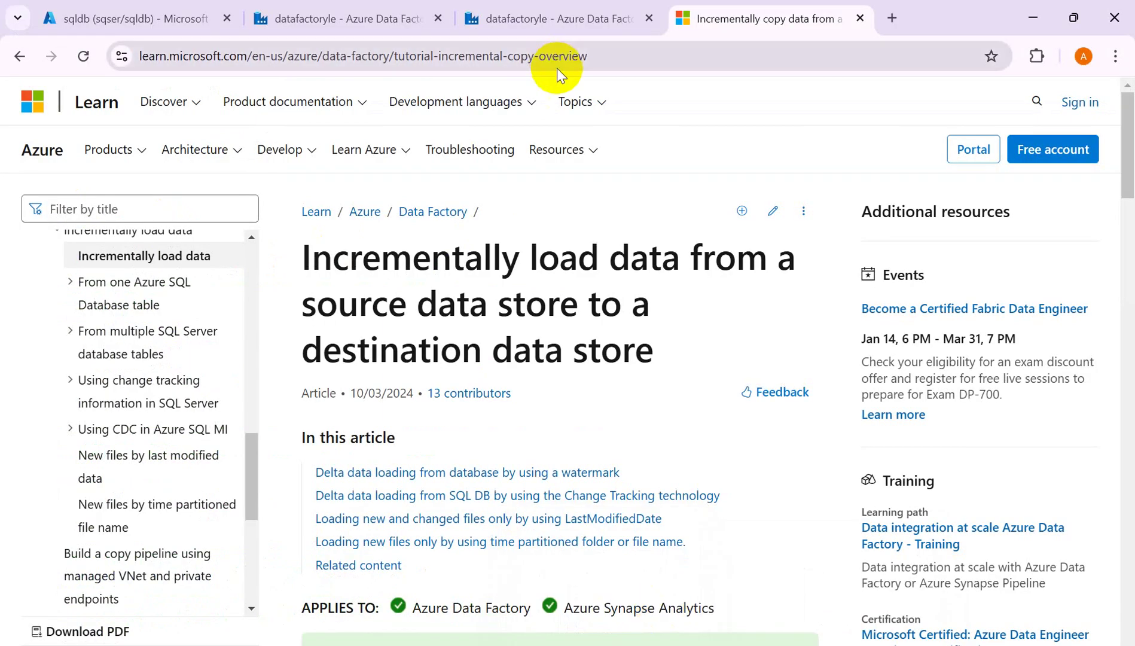
click(128, 18)
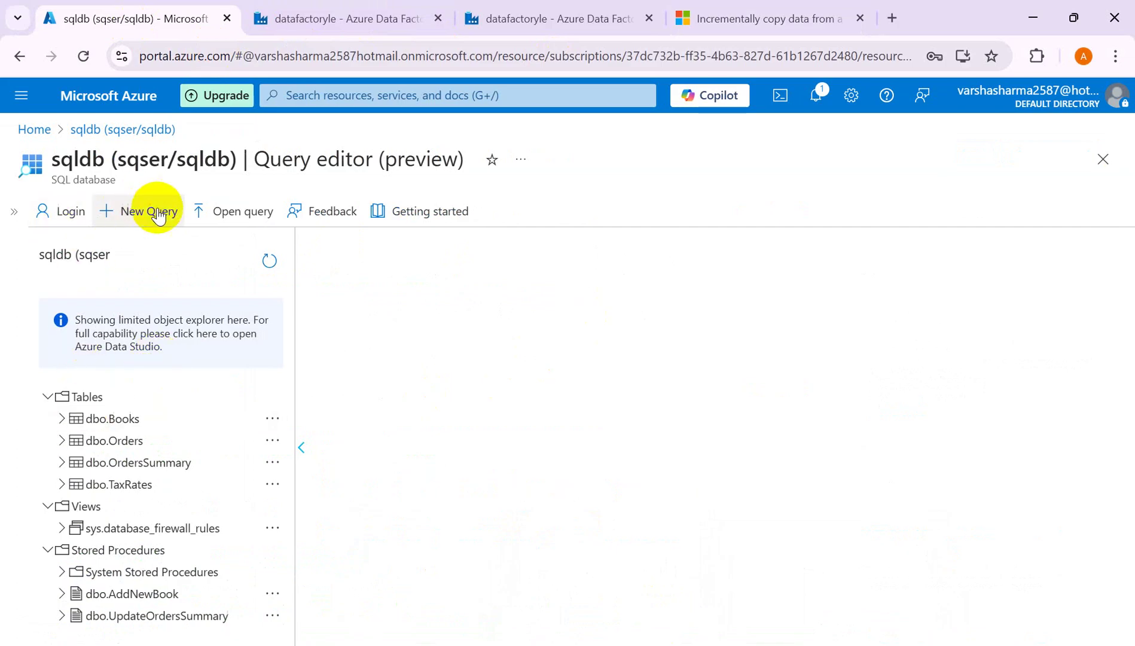
click(149, 212)
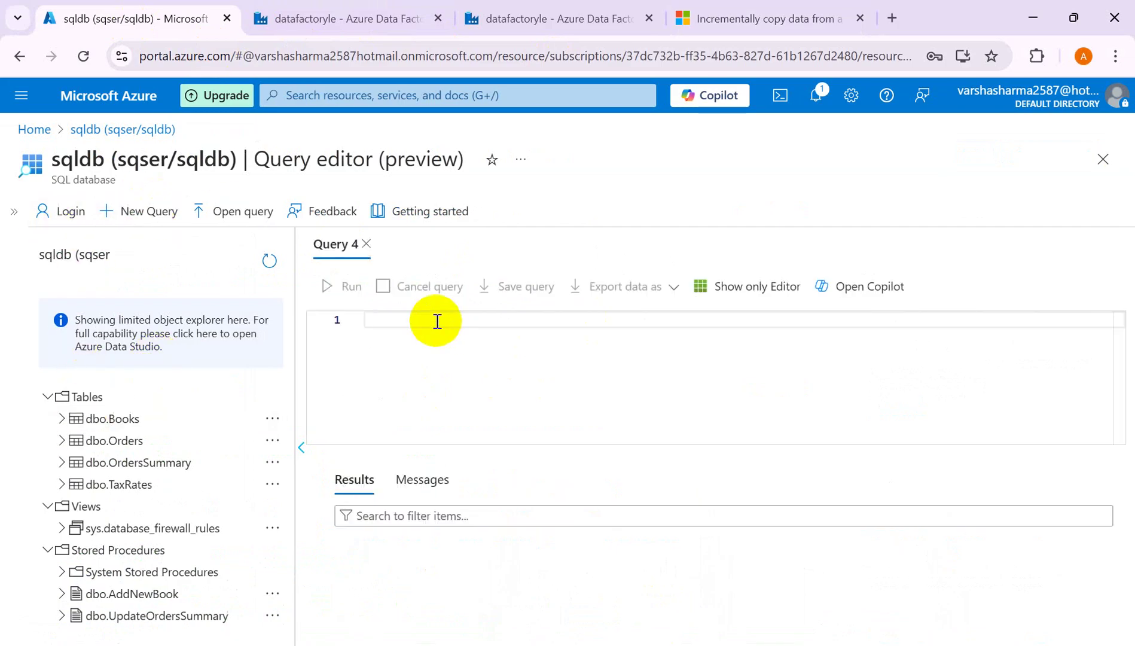
key(ctrl+v)
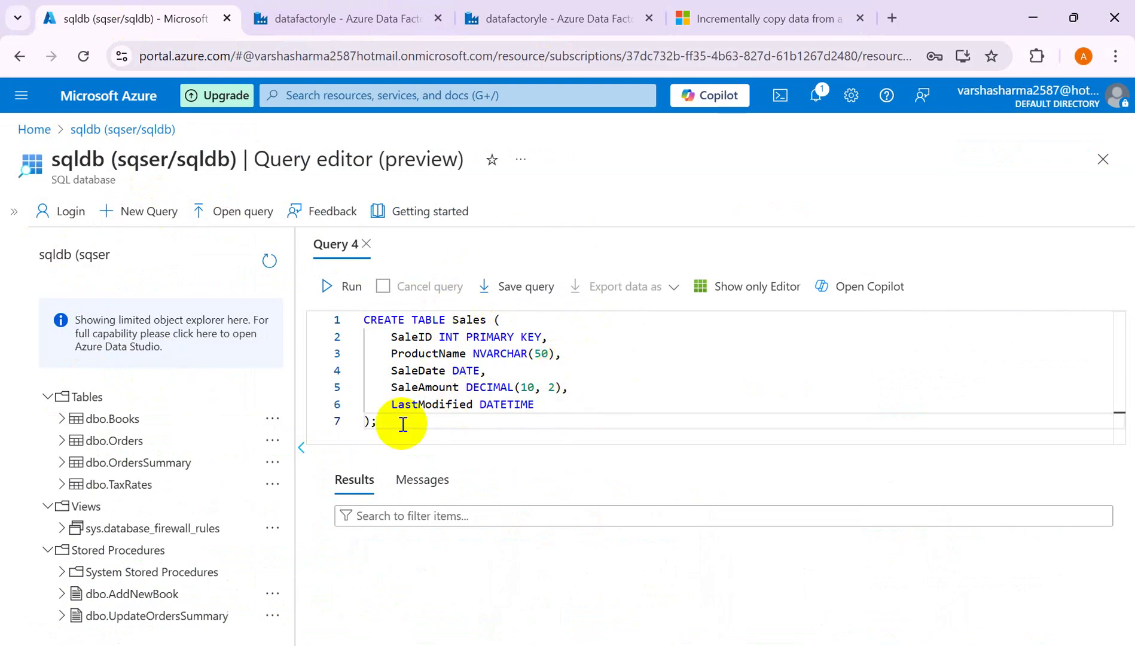
click(352, 287)
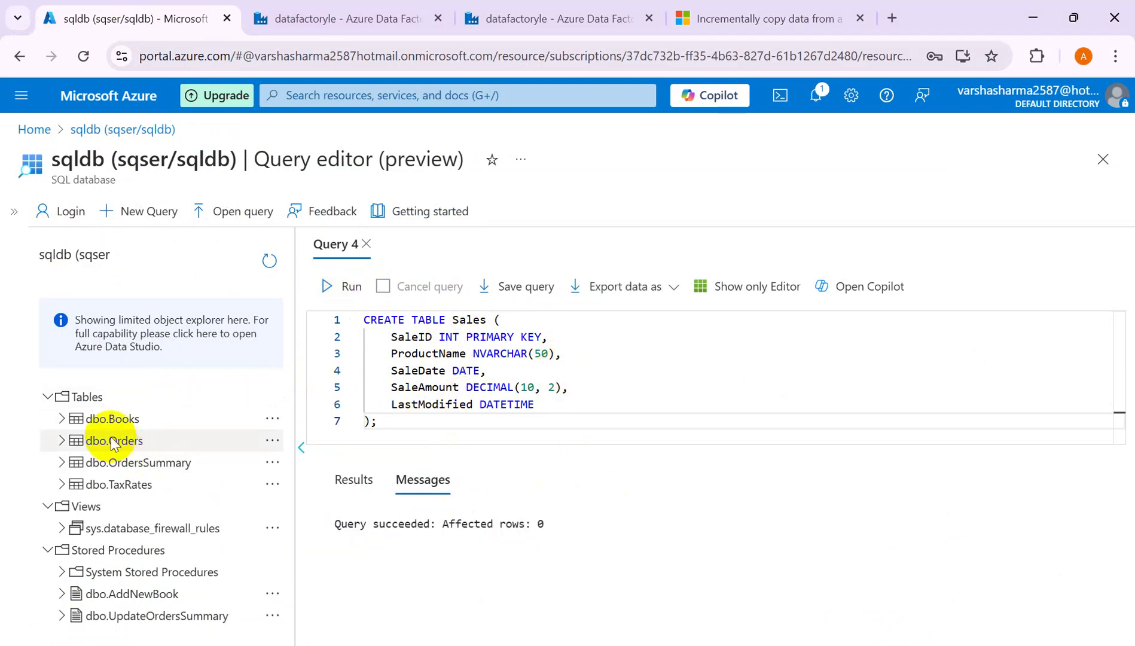
- Refresh the database object list, expand its tables, and highlight LastModified in the query after dismissing the McAfee pop-up
click(268, 261)
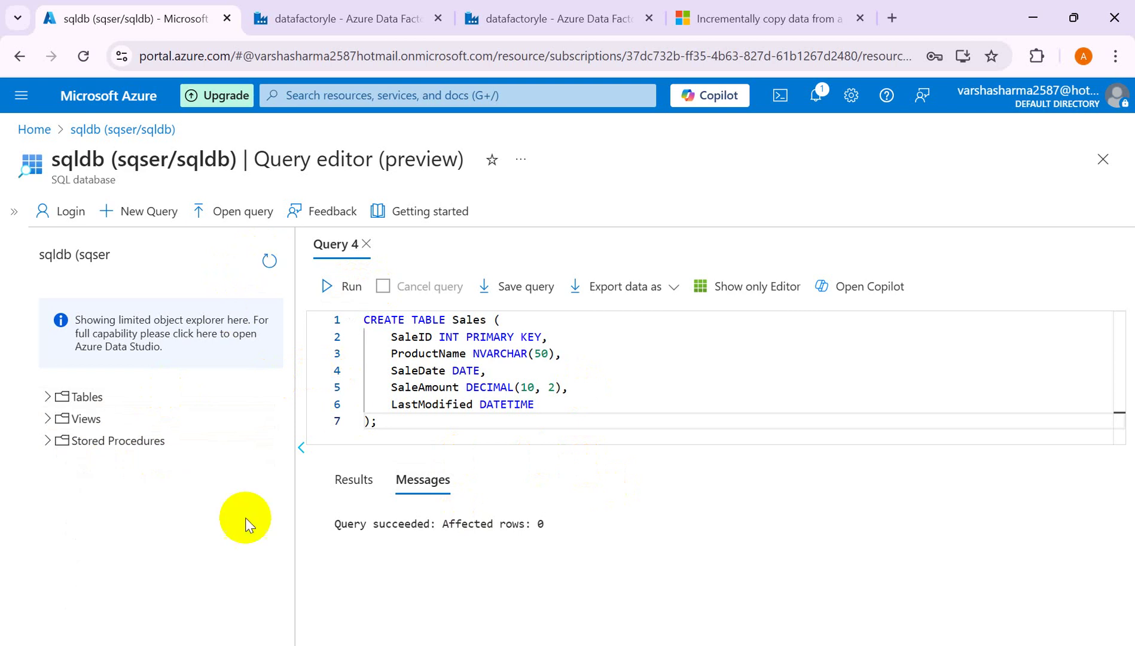
click(46, 396)
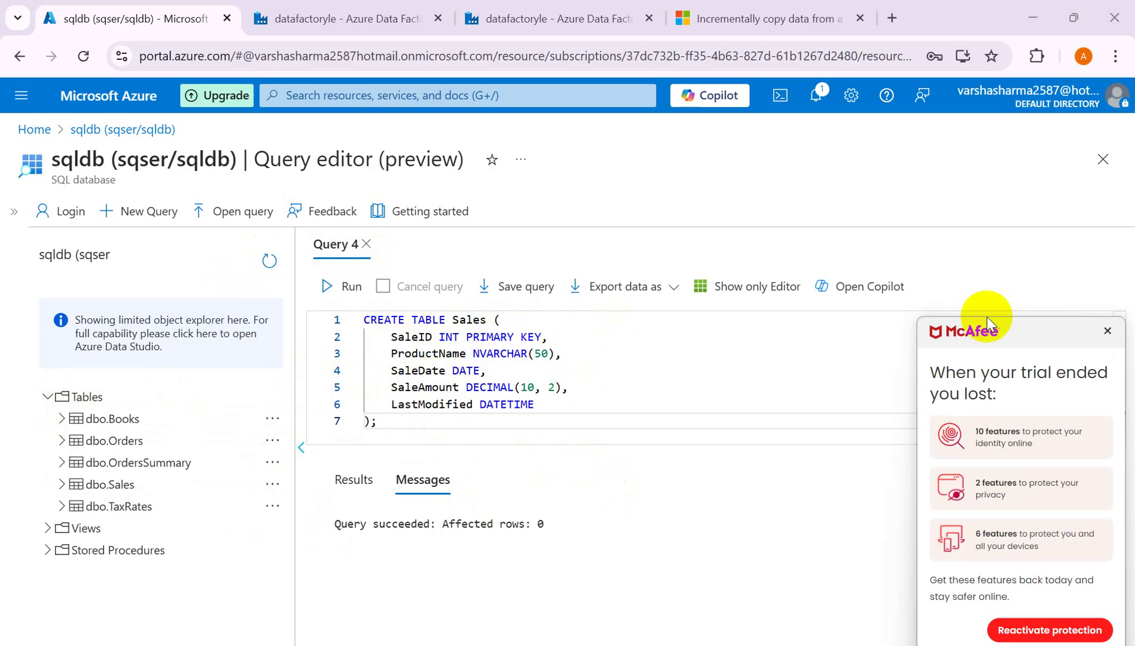
click(1110, 330)
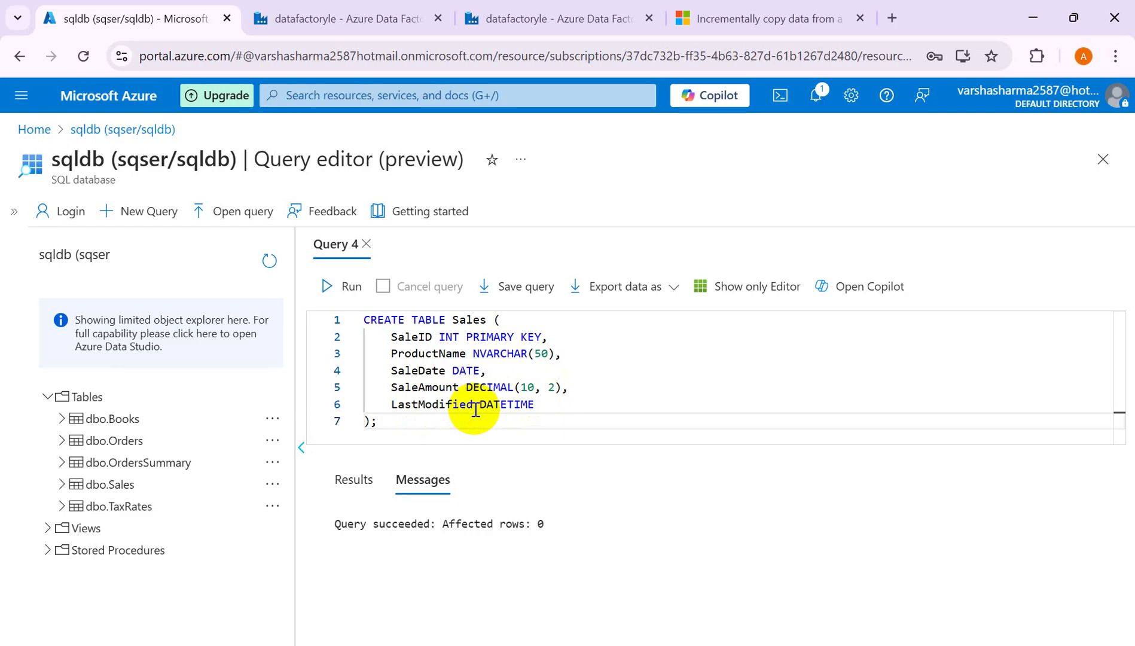
drag(475, 410, 396, 407)
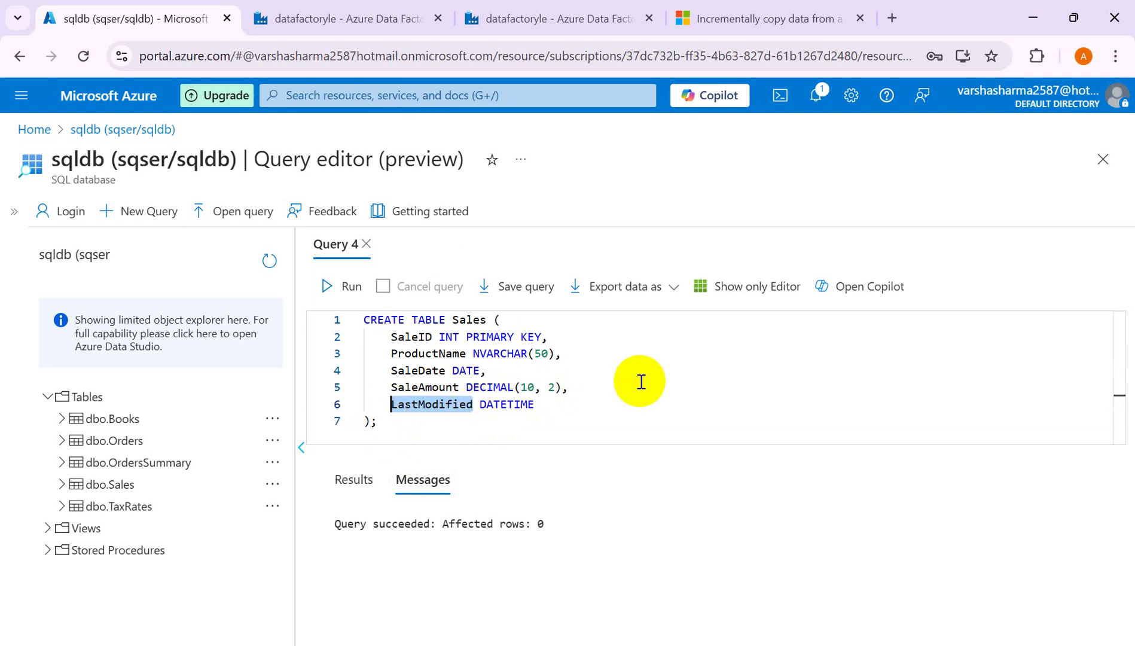
- Switch to Notepad++ and copy the INSERT INTO Sales statement with its Laptop, Phone and Tablet rows
key(alt+Tab)
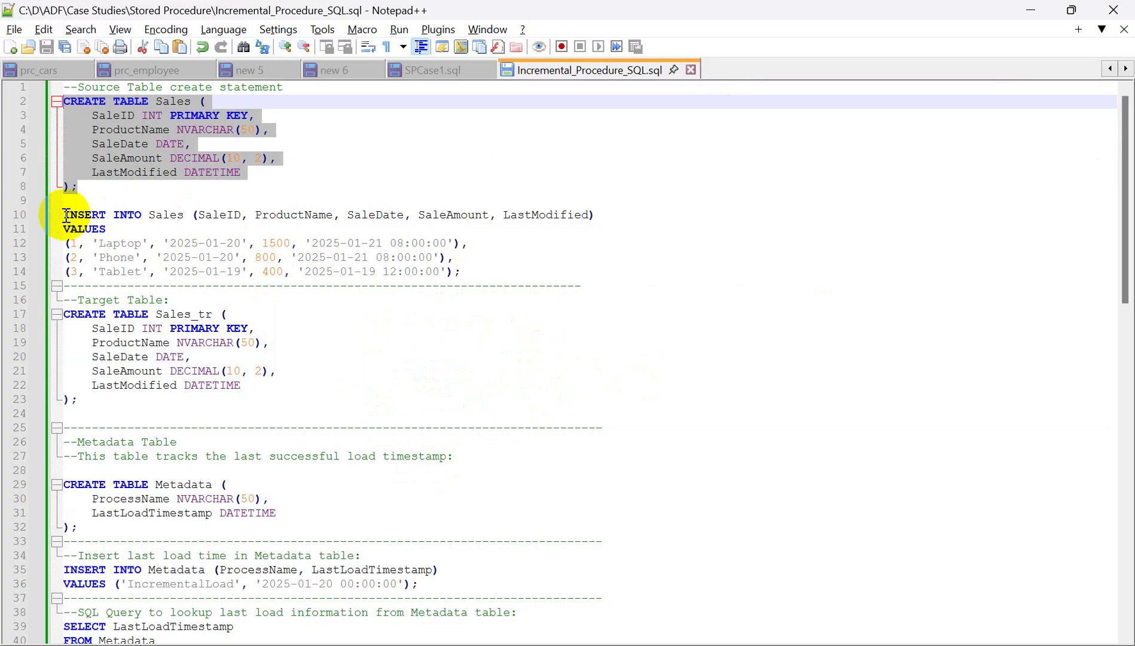
drag(65, 215, 474, 267)
key(ctrl+c)
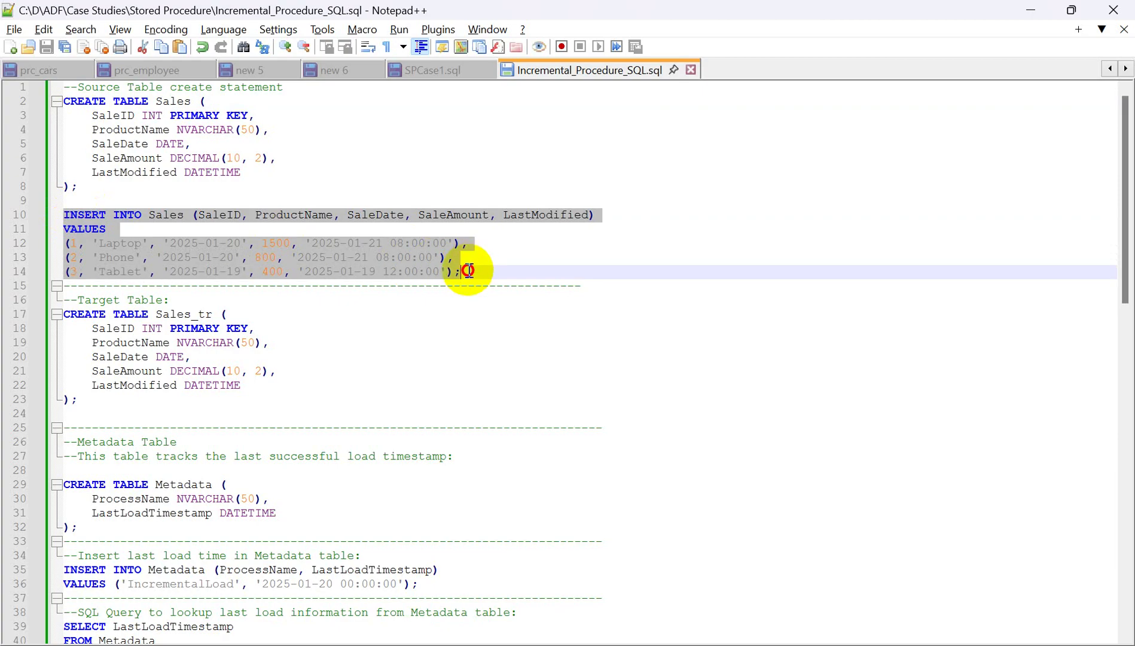
- Switch back to Chrome, paste the INSERT INTO Sales statement below the table definition and run only that statement
key(alt+Tab)
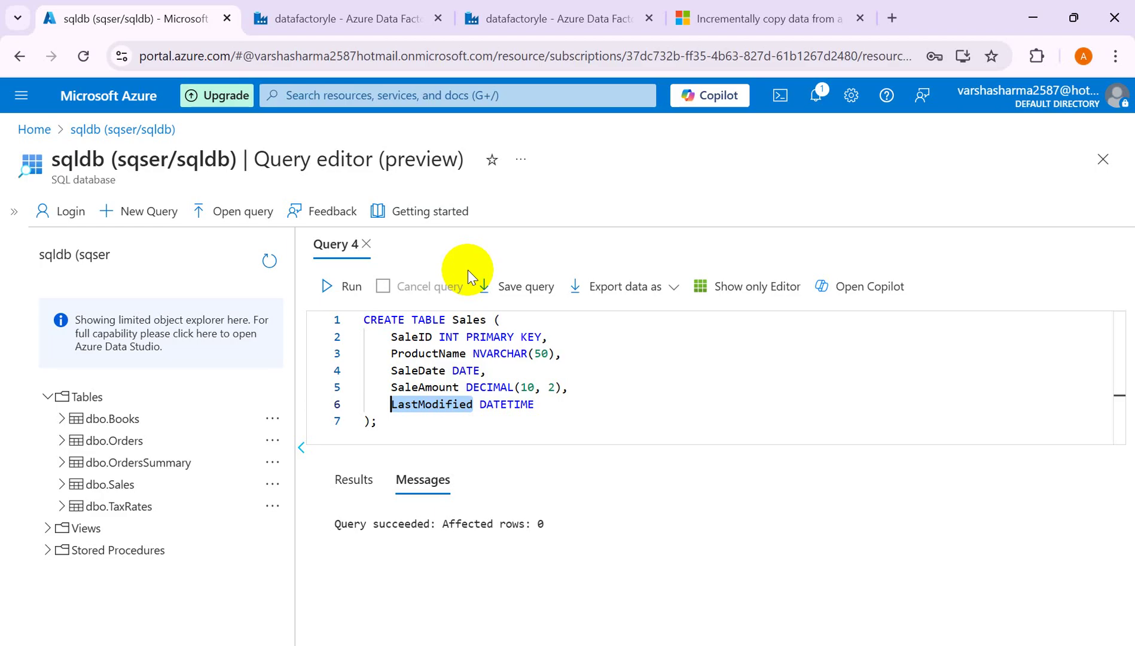
click(395, 425)
key(Return)
key(Return)
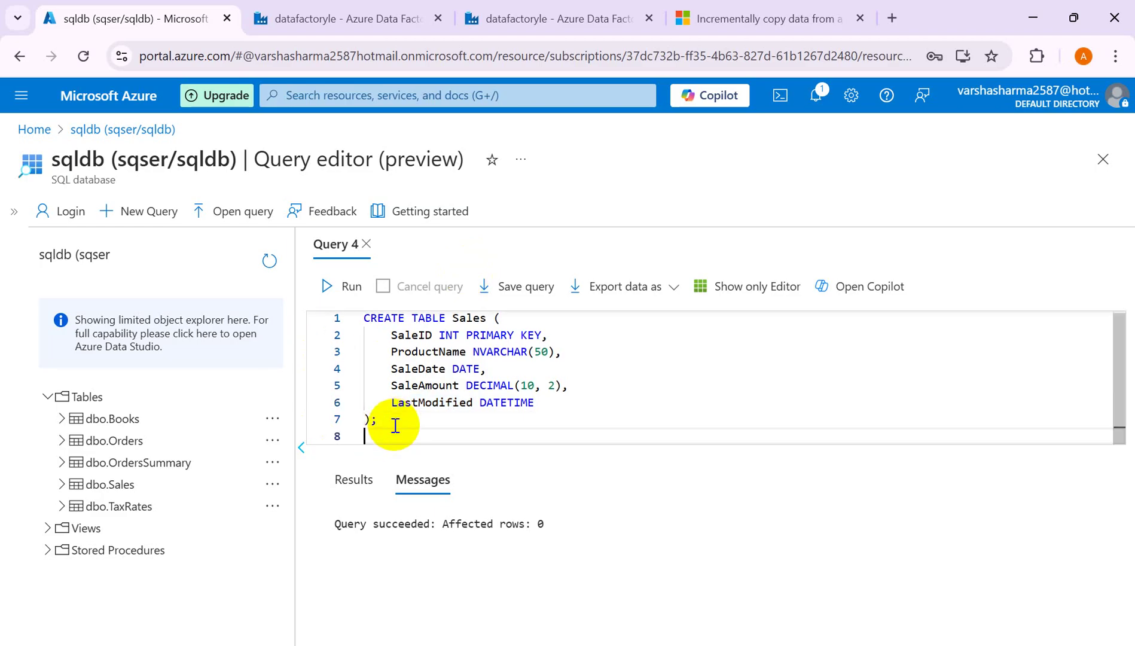
key(ctrl+v)
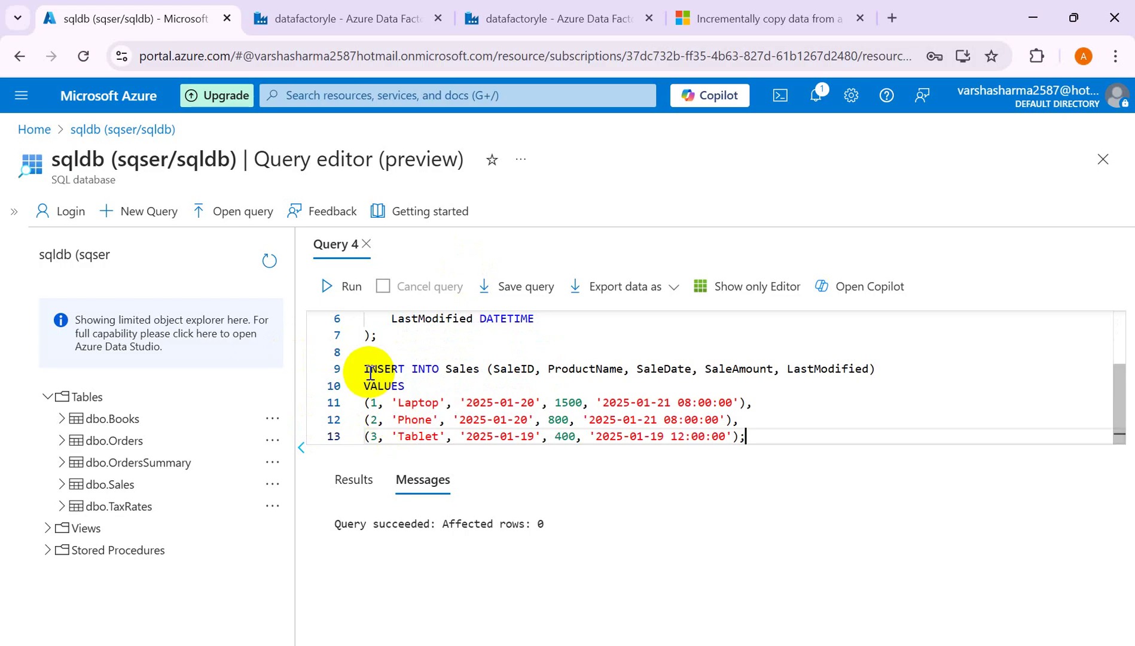
drag(366, 368, 774, 449)
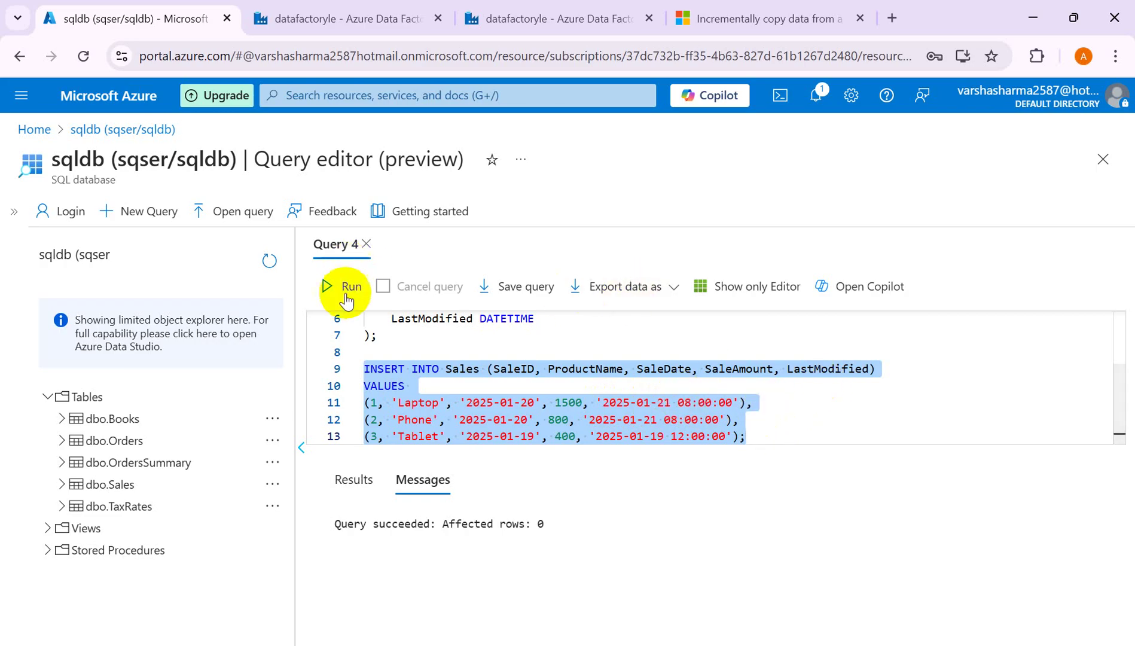
click(350, 290)
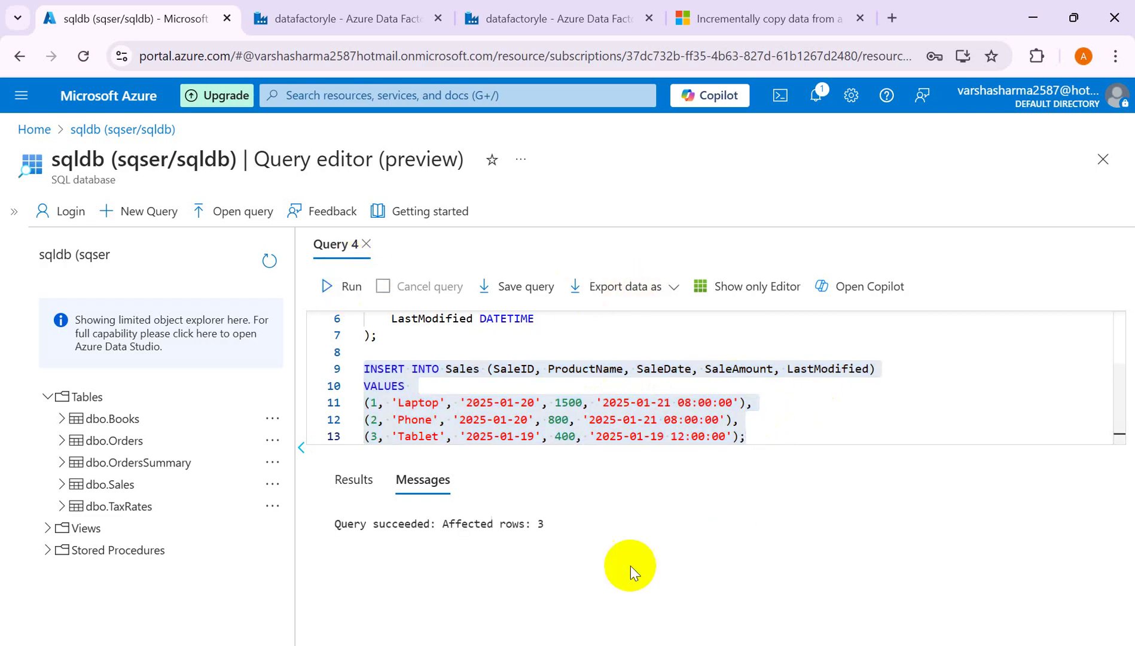
- Add the query "Select * from [dbo].[Sales]" below the insert, run only it, and highlight the first row's LastModified value
click(765, 439)
key(Return)
key(Return)
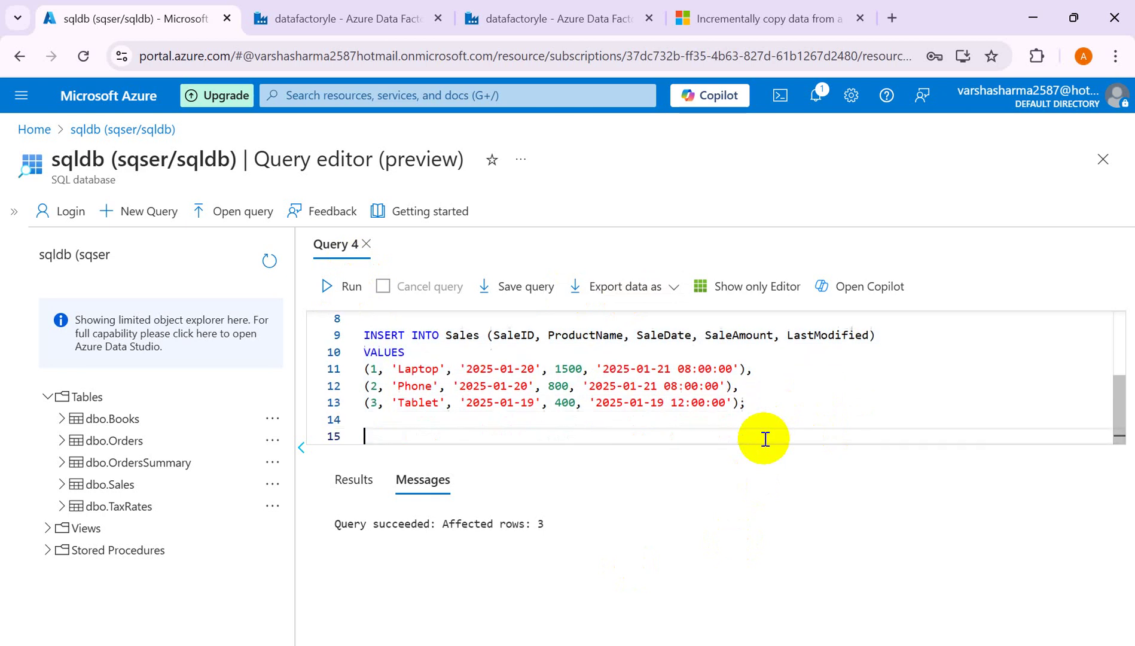
text(Select * from)
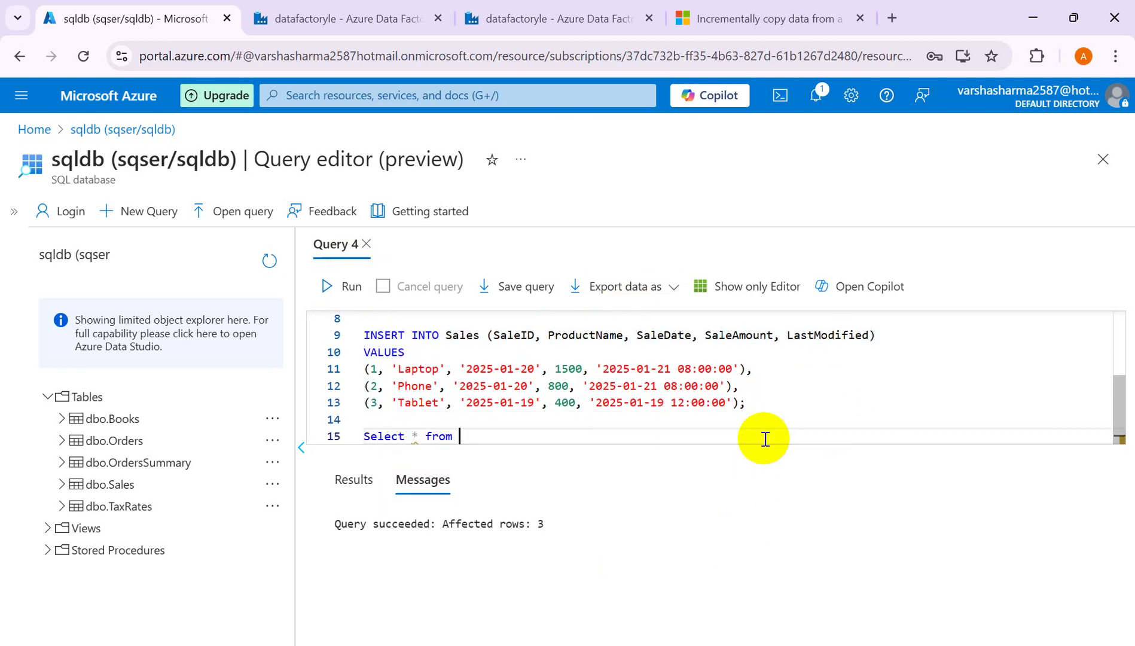
text( sales)
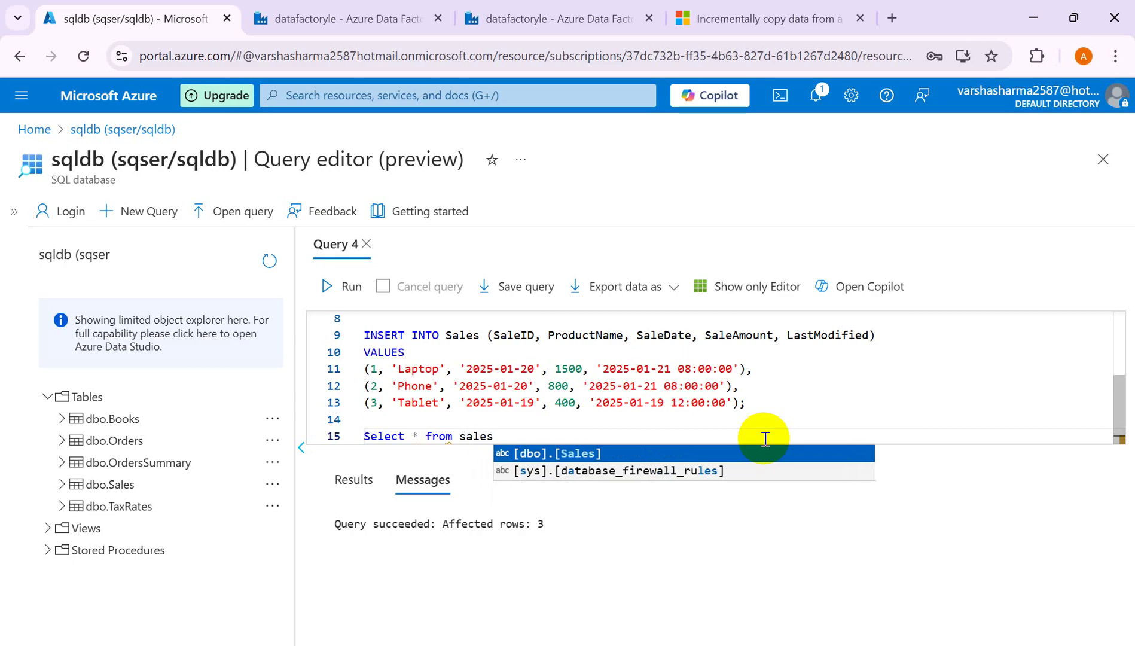
click(577, 453)
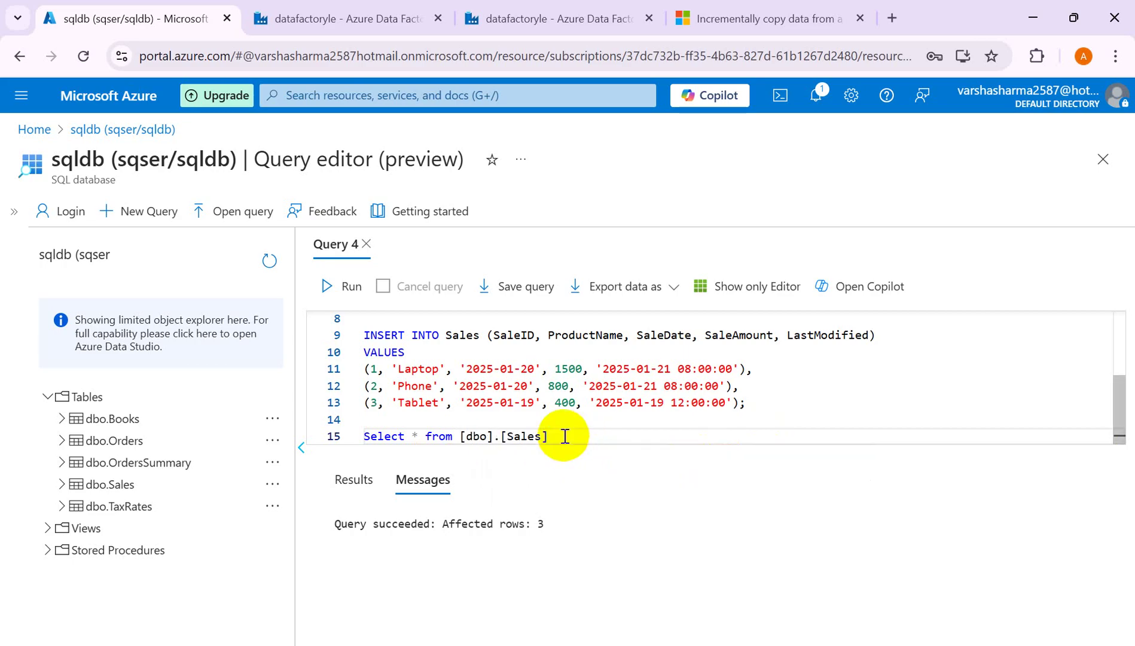
drag(564, 436, 361, 438)
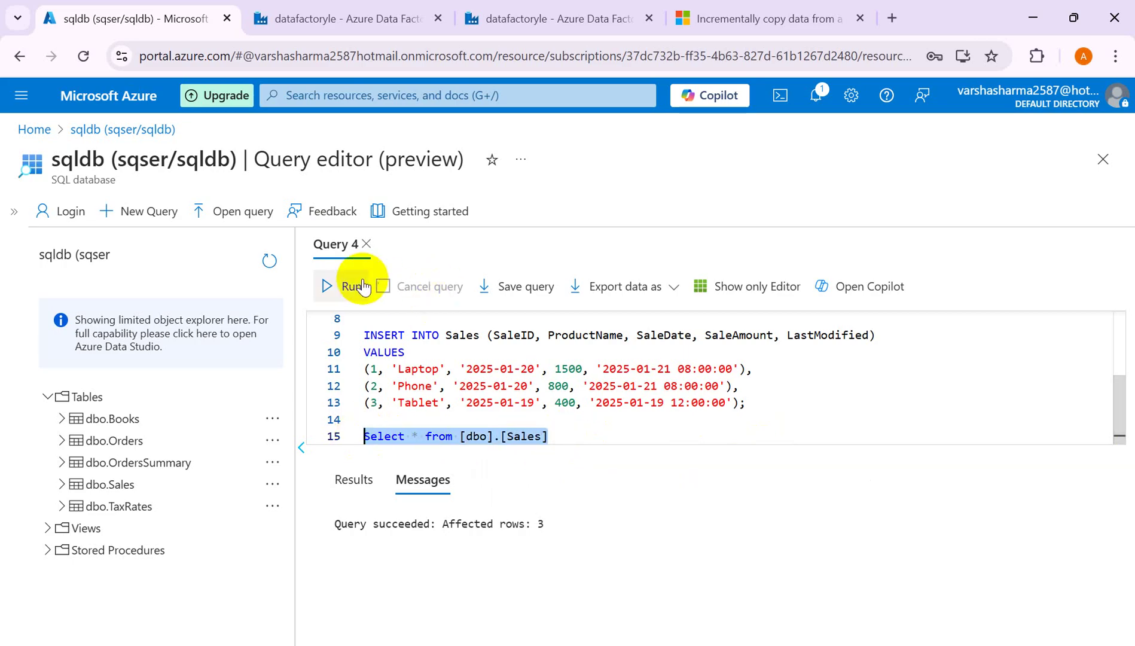
click(351, 286)
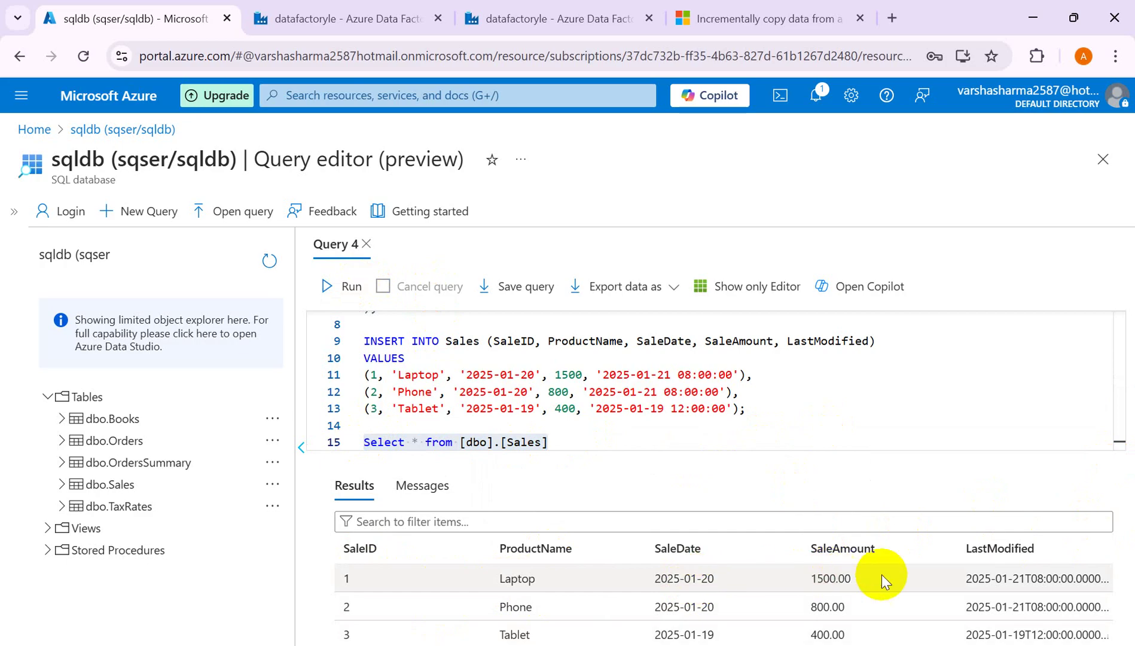
click(974, 573)
drag(975, 573, 1111, 583)
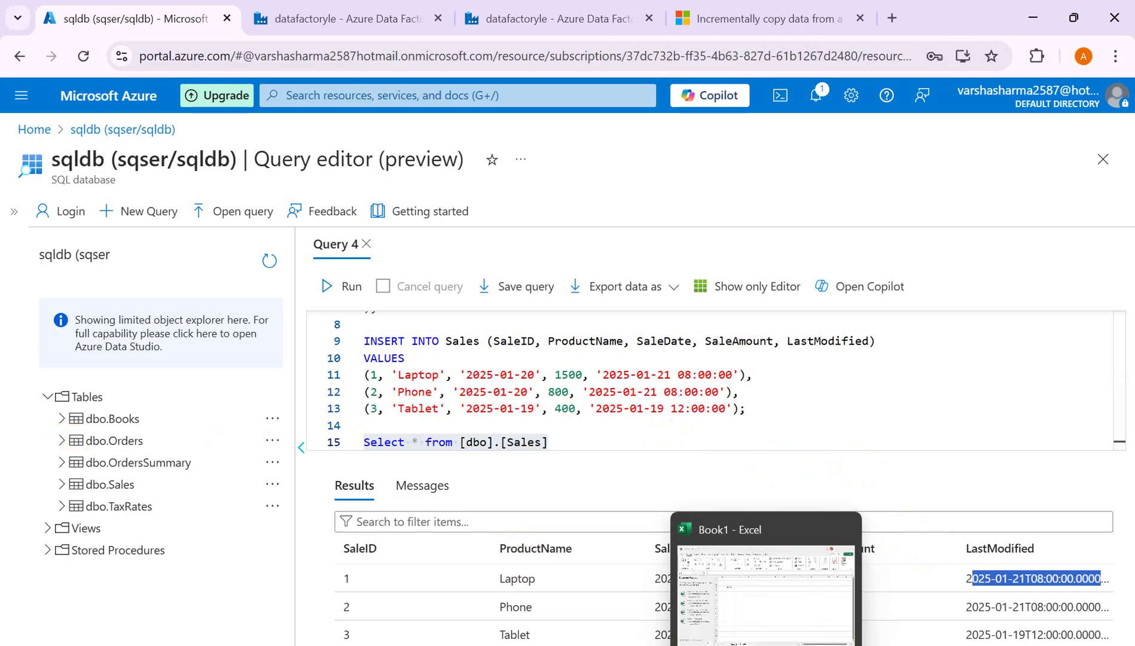
- Switch to the Book1 workbook in Excel and enter LastModifiedDate in cell B6 of Sheet2
click(767, 643)
click(352, 271)
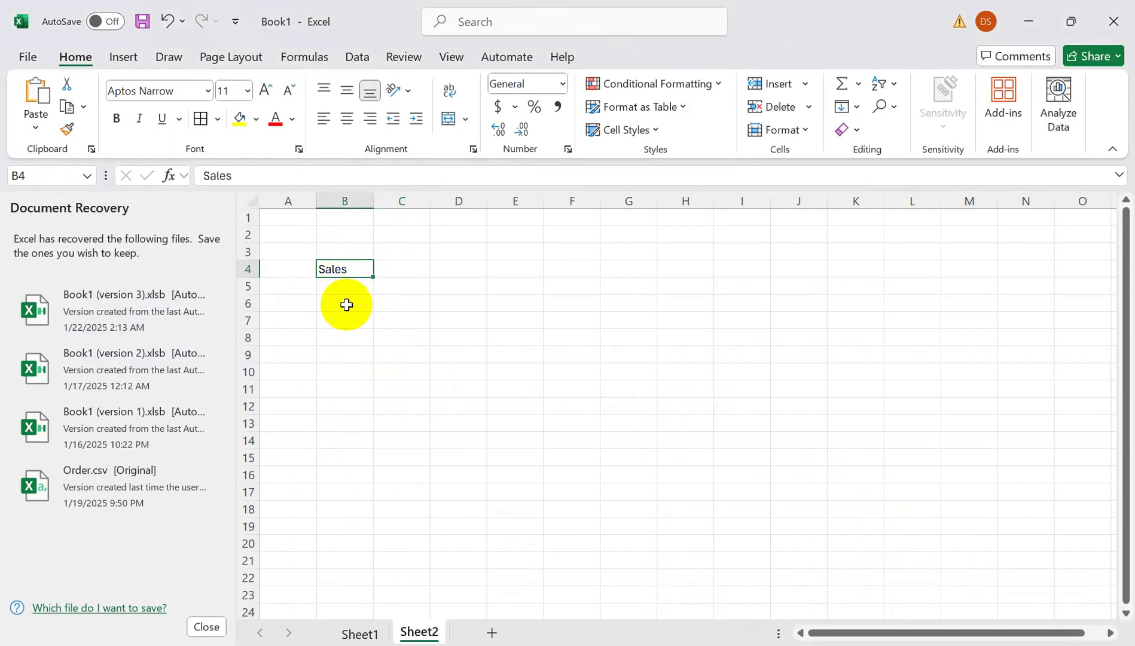
click(345, 302)
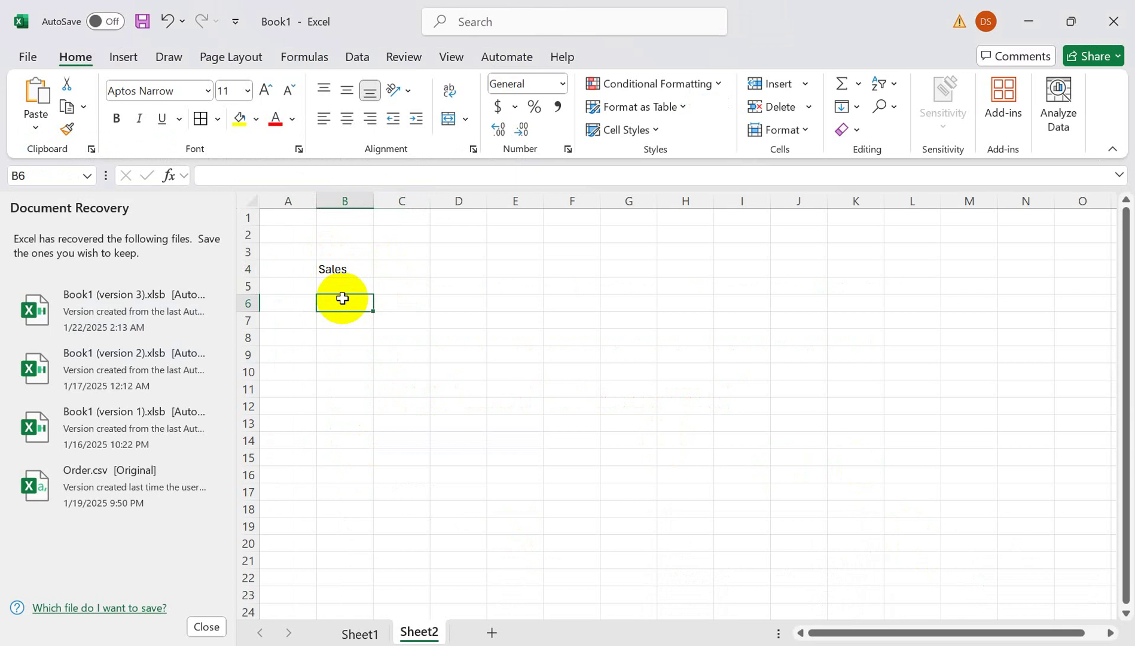
text(LastModifiedDate)
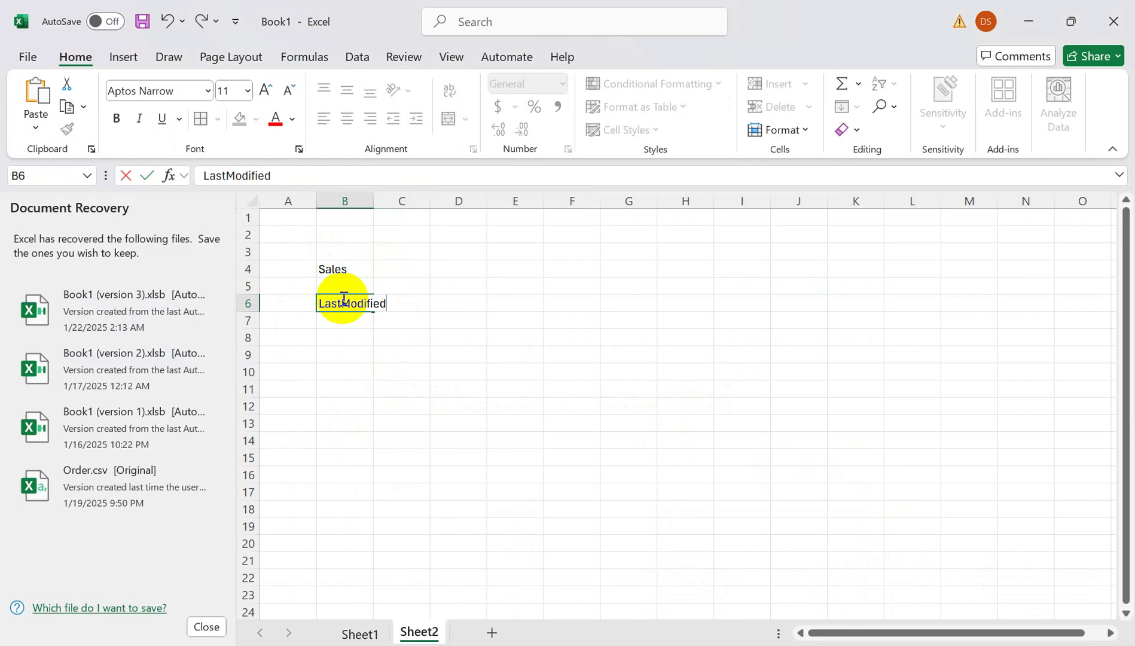
click(346, 334)
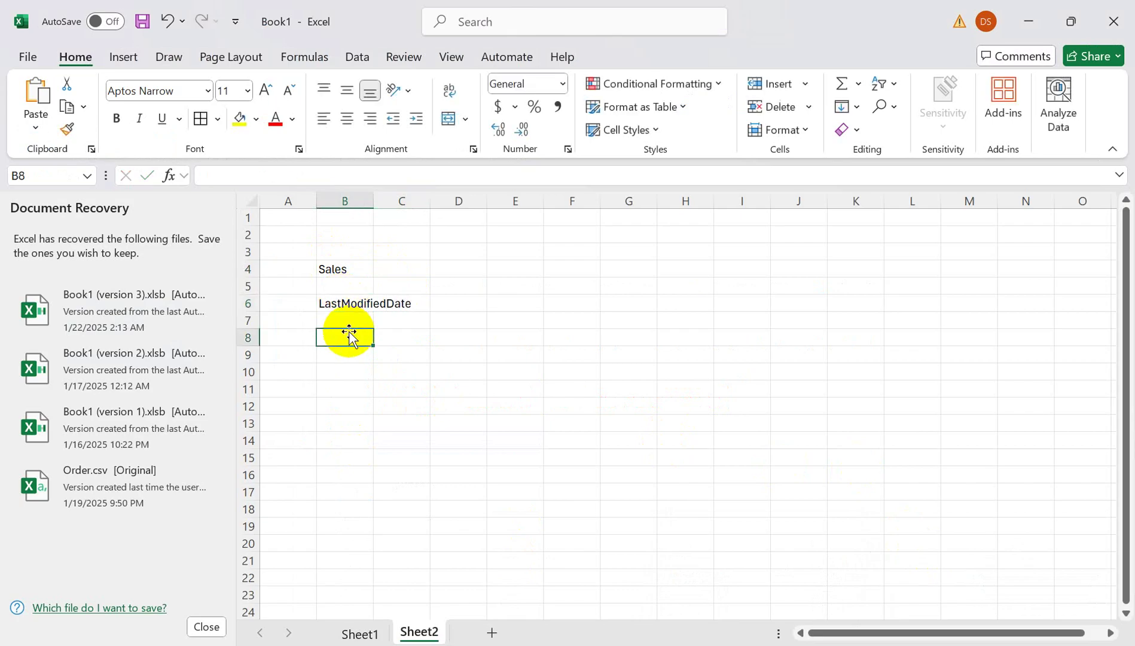
- Enter Timestamp in cell B8, below the LastModifiedDate entry
click(298, 304)
click(359, 306)
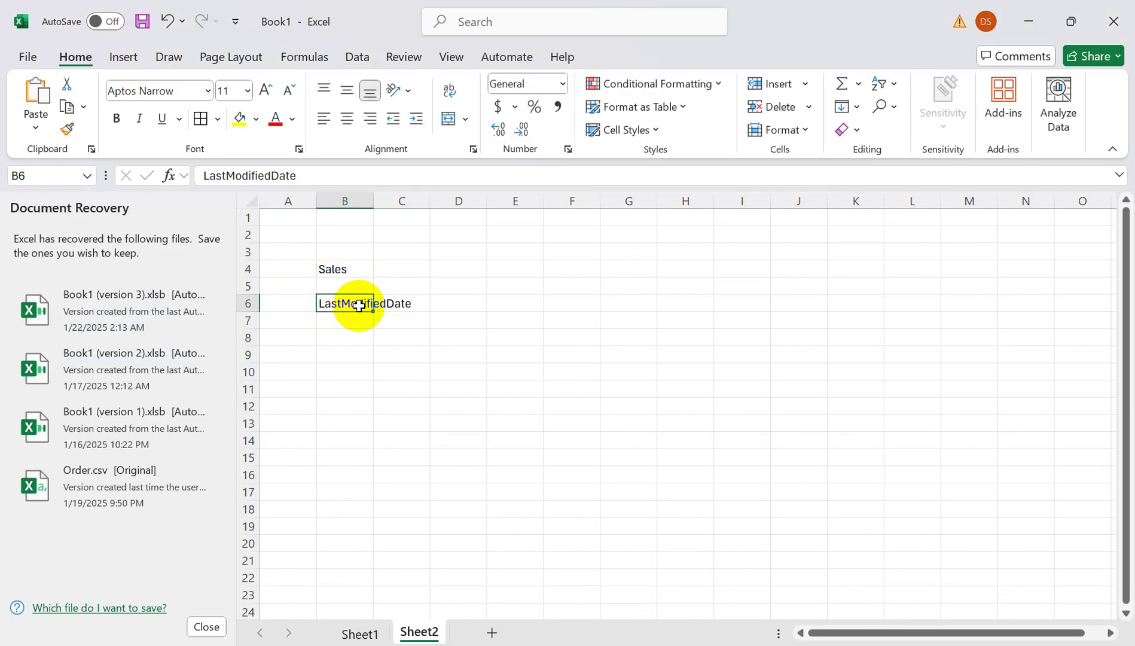
click(331, 338)
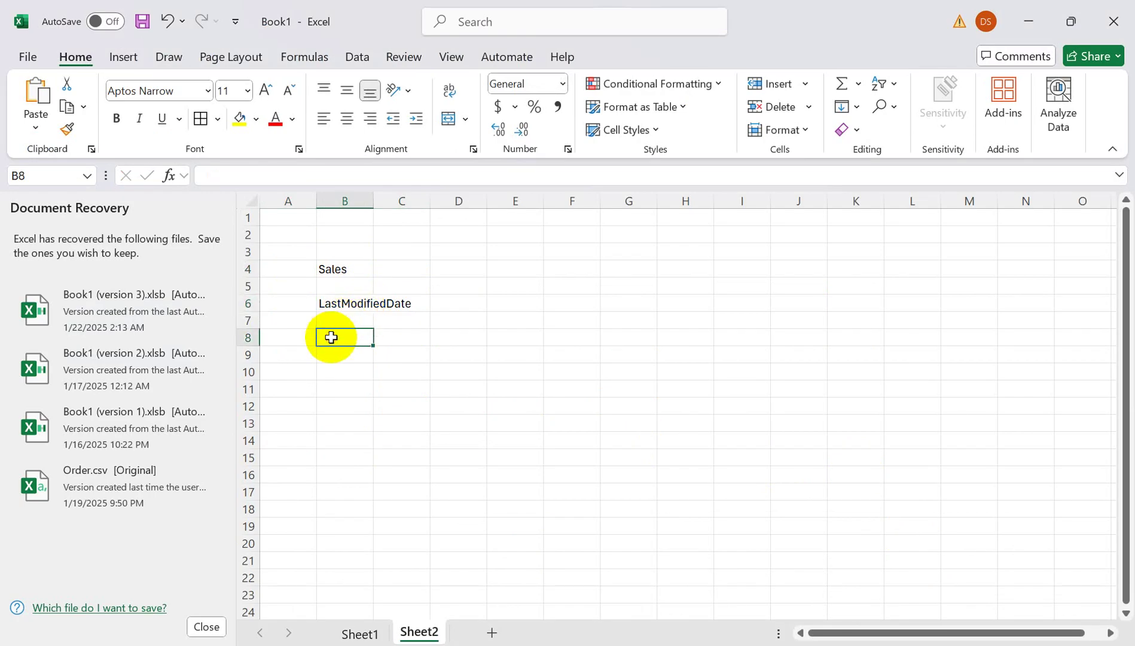
text(Timestamp)
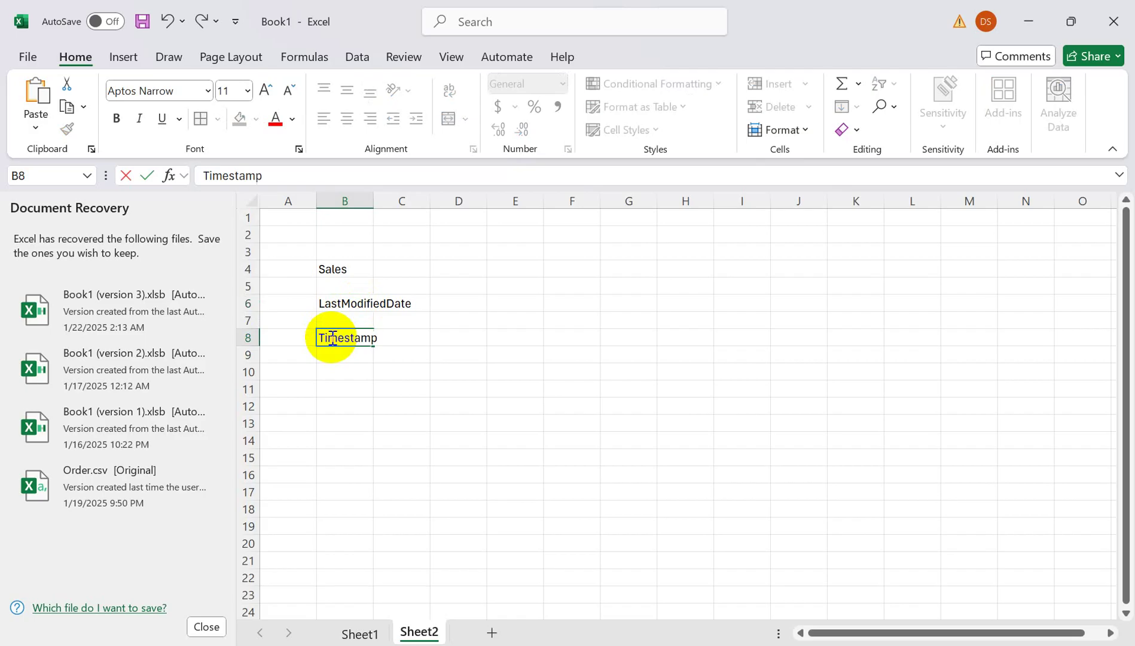
click(335, 370)
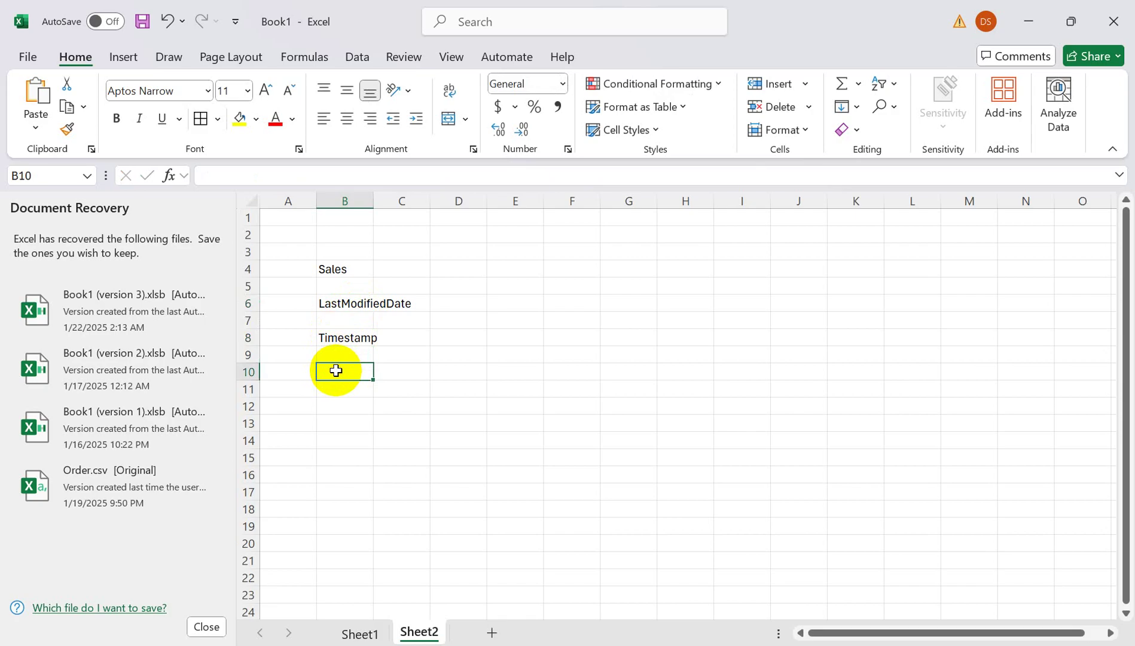
- Glance at the query results in Chrome, return to Excel, and enter the headings Source in B2 and Target in H2
key(alt+Tab)
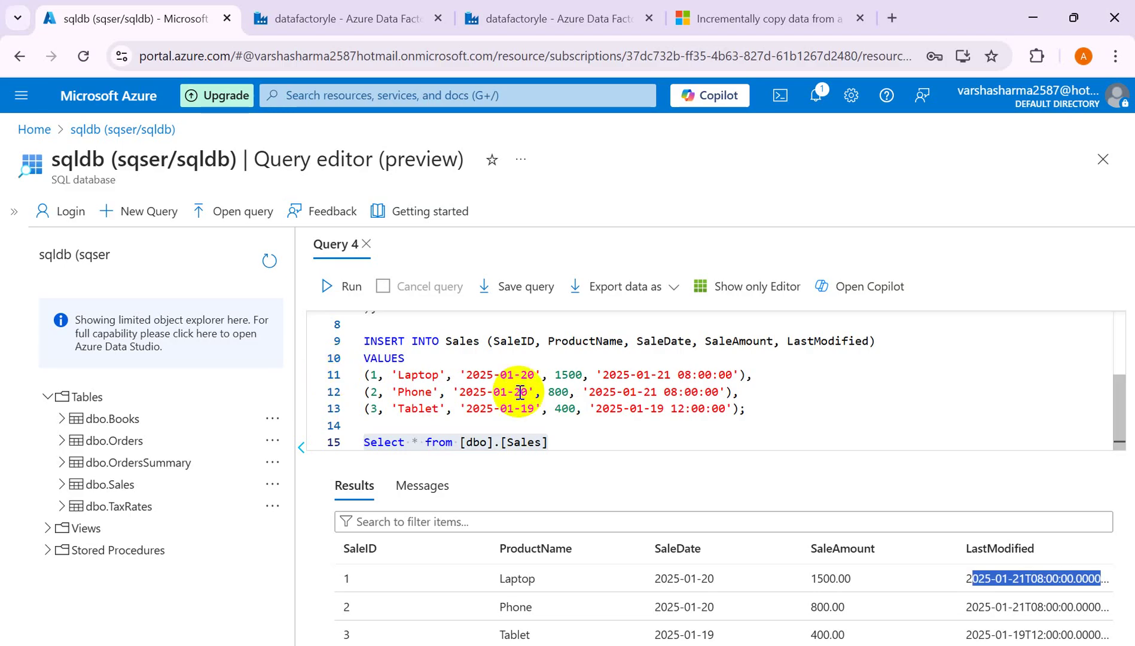
key(alt+Tab)
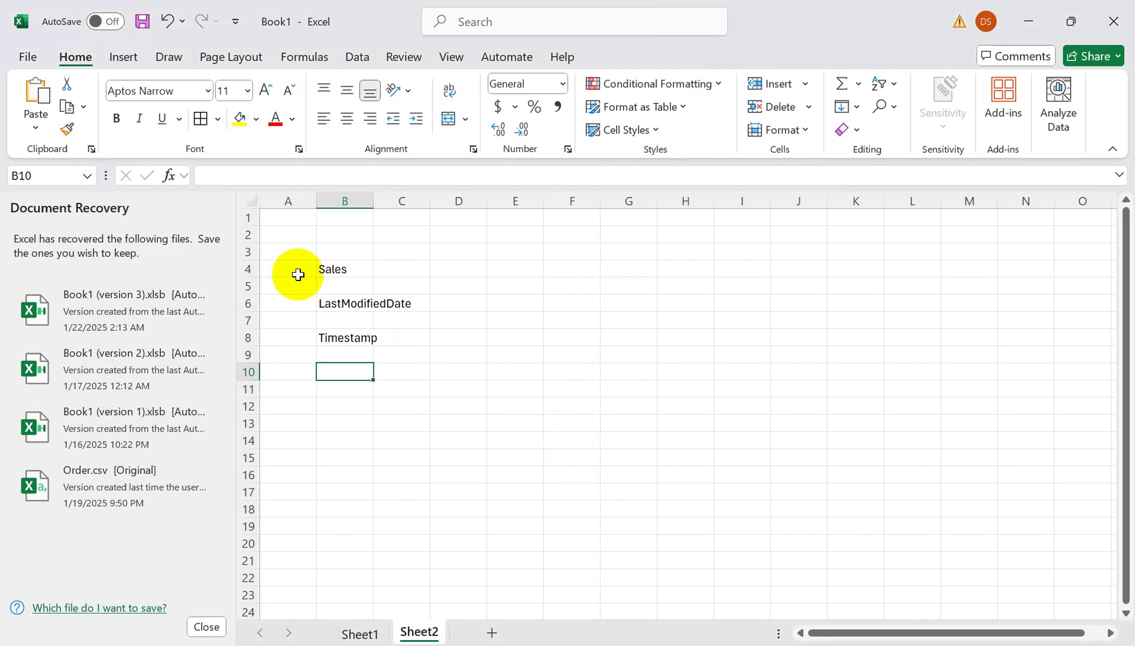
click(339, 269)
click(741, 267)
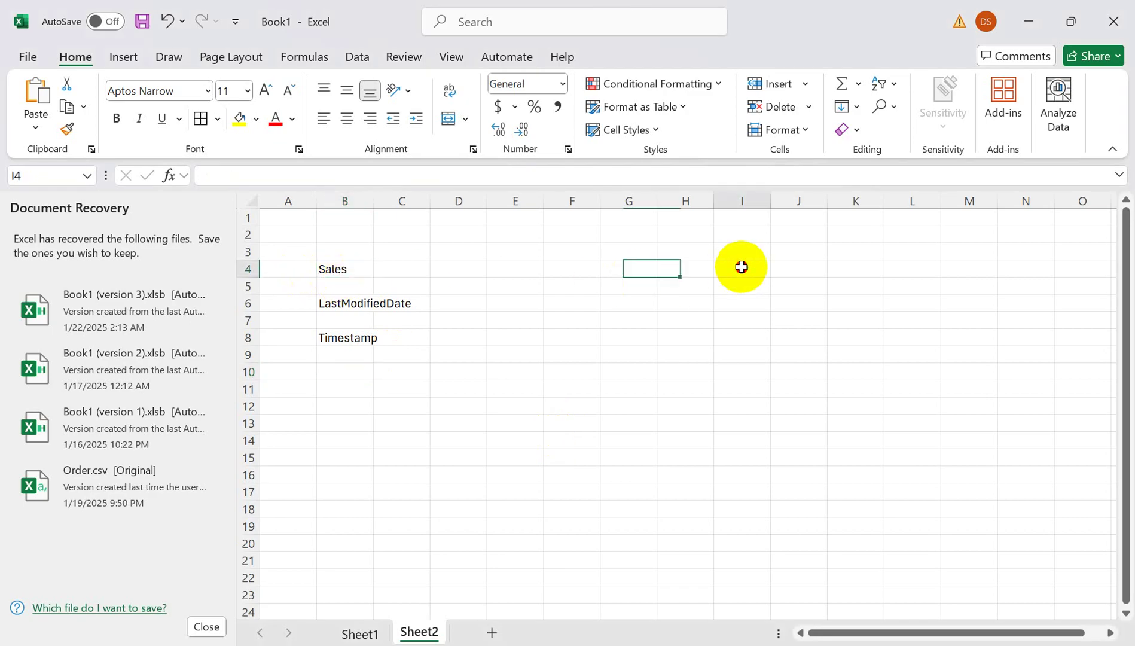
click(326, 274)
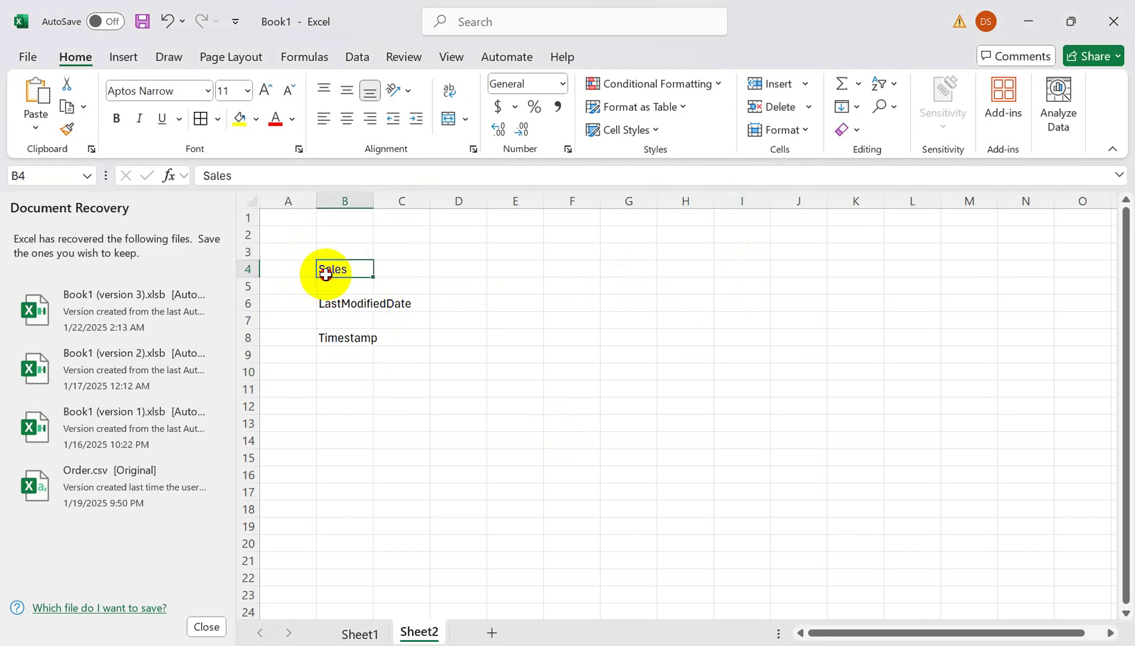
click(326, 236)
text(S)
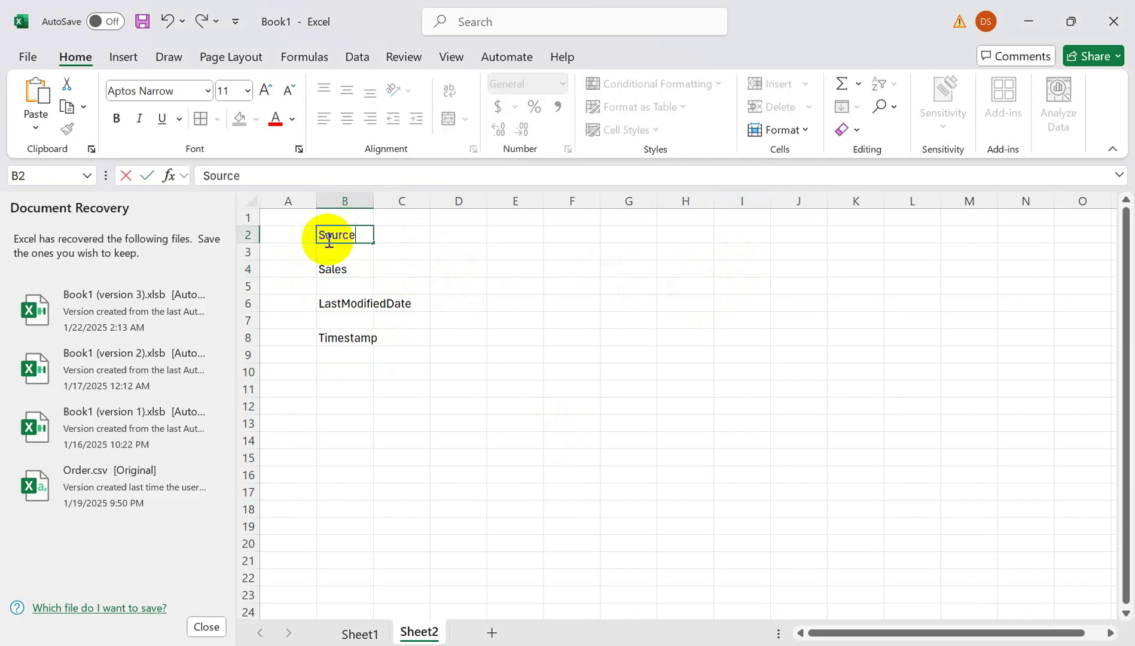
text(ource)
click(698, 239)
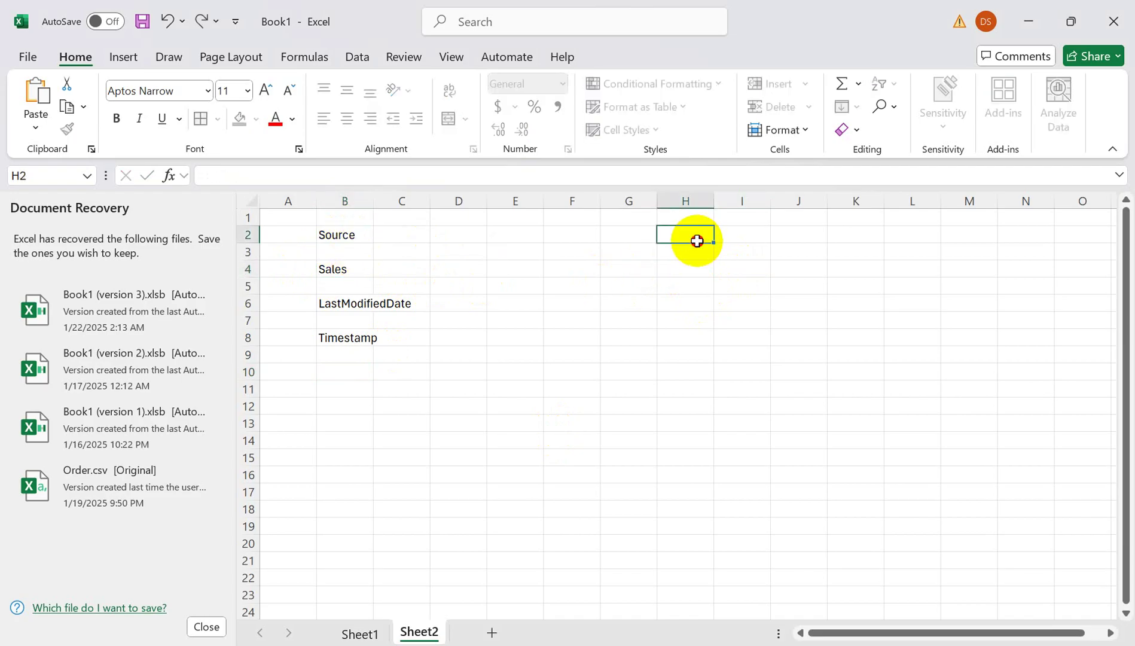
text(Target)
- Enter the target table name Sales_tr in cell H4, under the Target heading
click(689, 270)
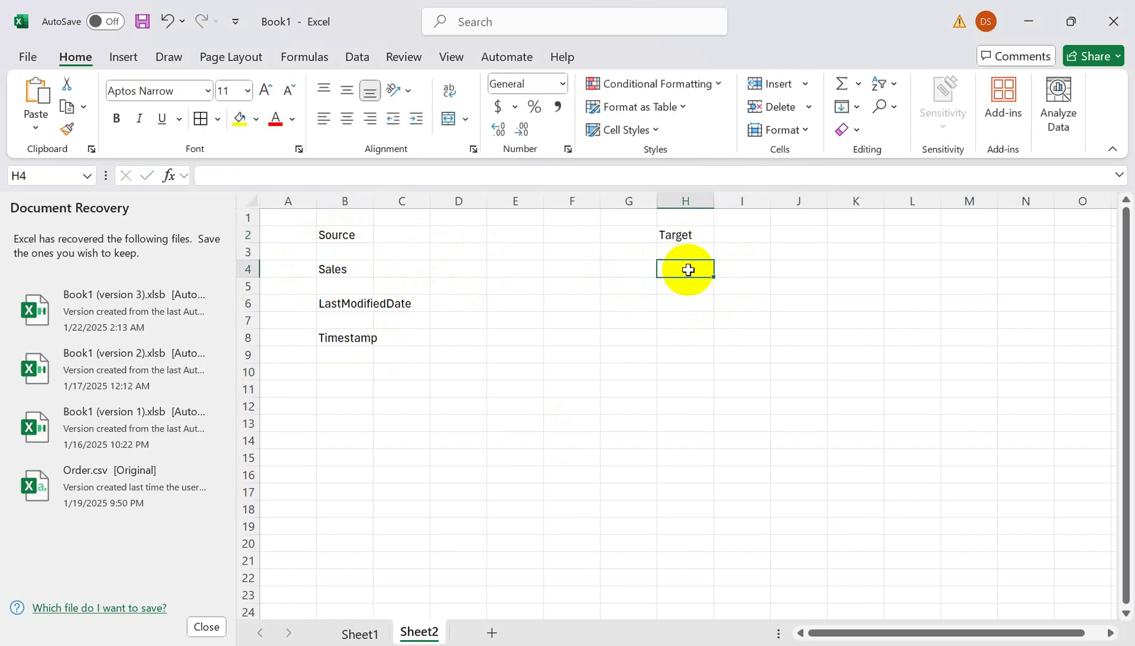
text(Tr)
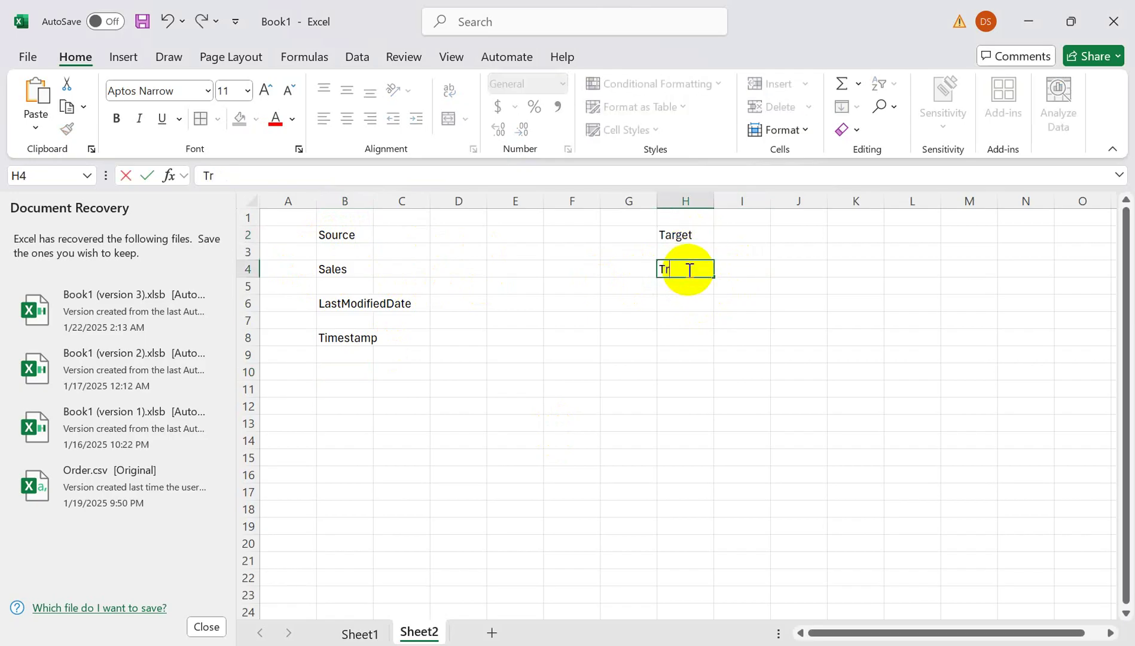
key(Up)
click(689, 270)
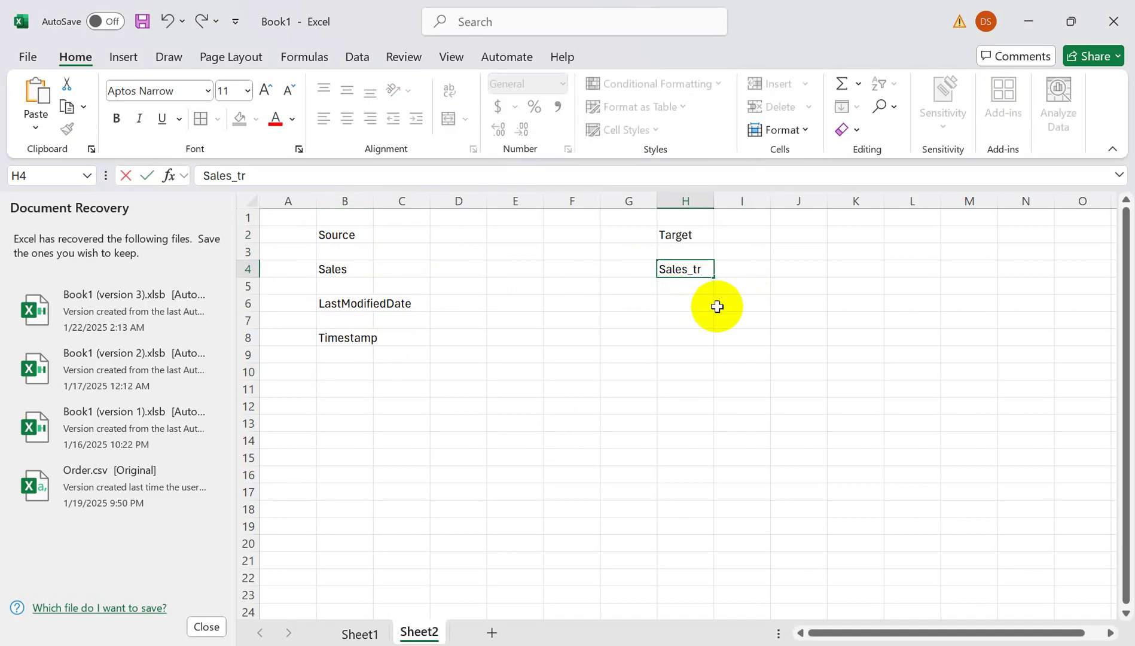
click(673, 305)
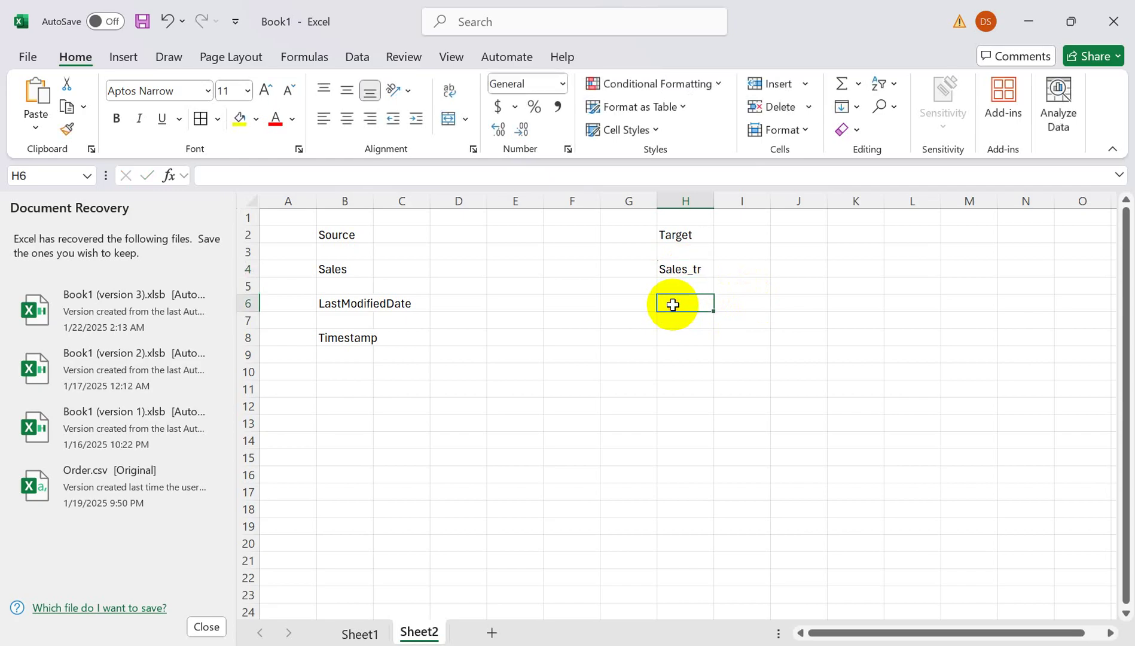
click(350, 307)
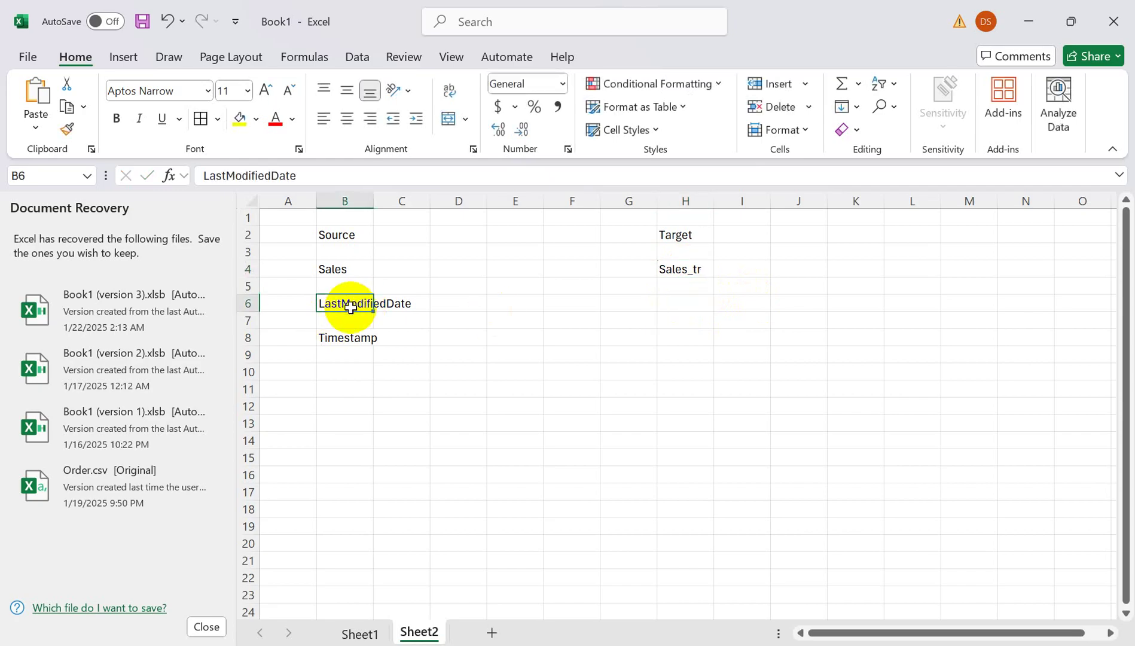
click(503, 287)
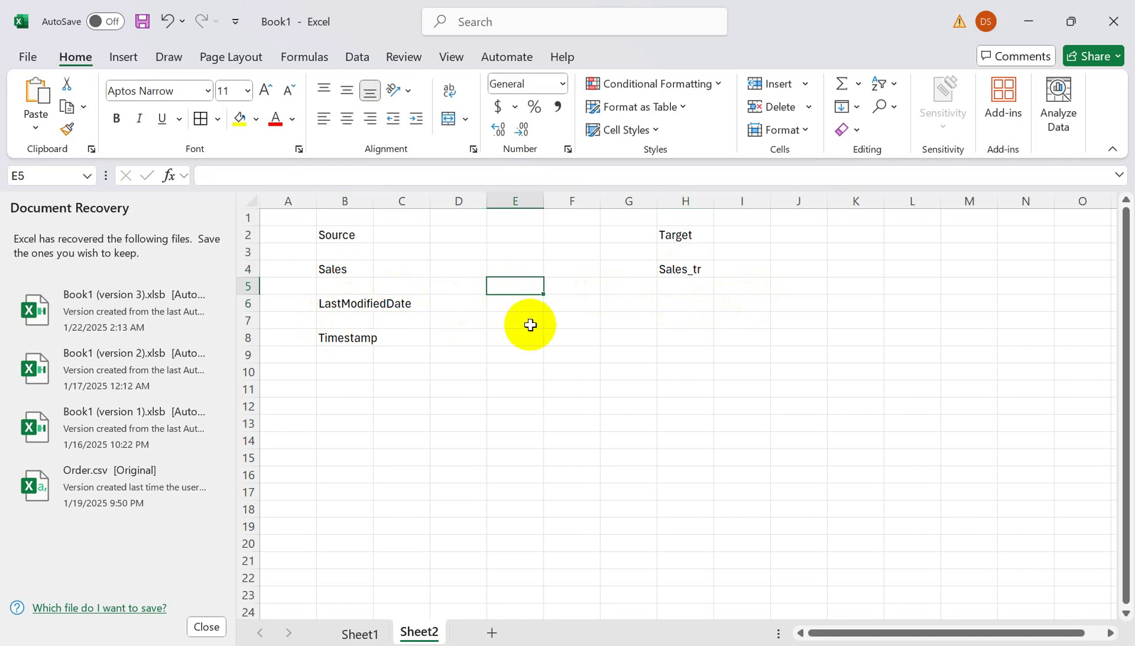
- Check the Sales rows in Chrome's query results and enter Tablet in cell H5 under Sales_tr in Excel
key(alt+Tab)
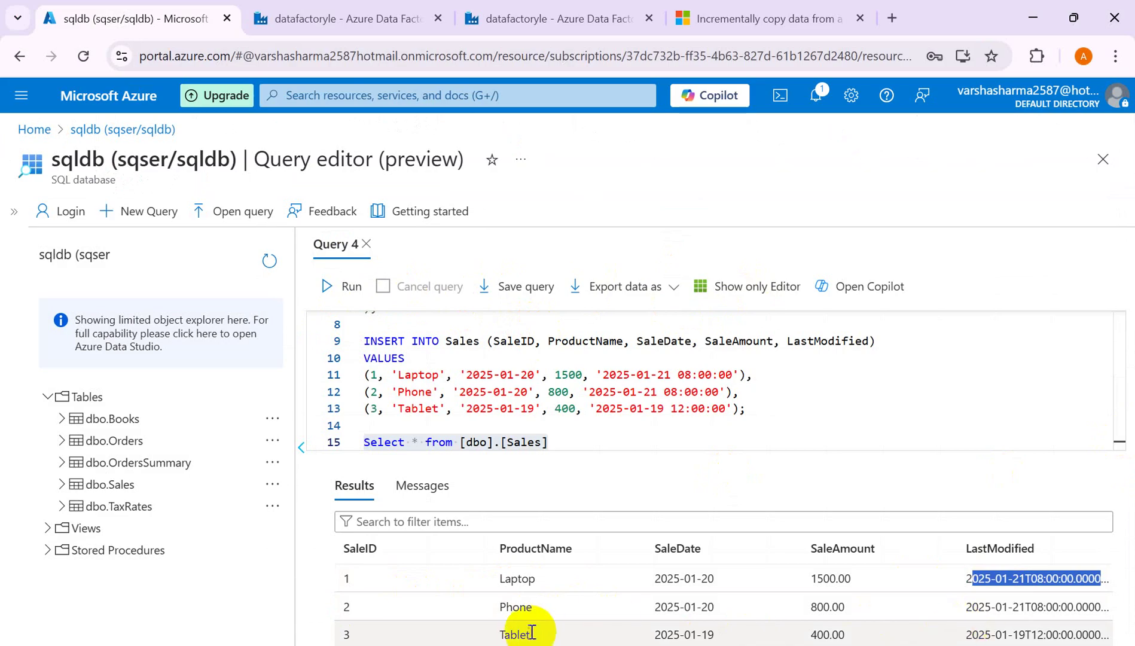
key(alt+Tab)
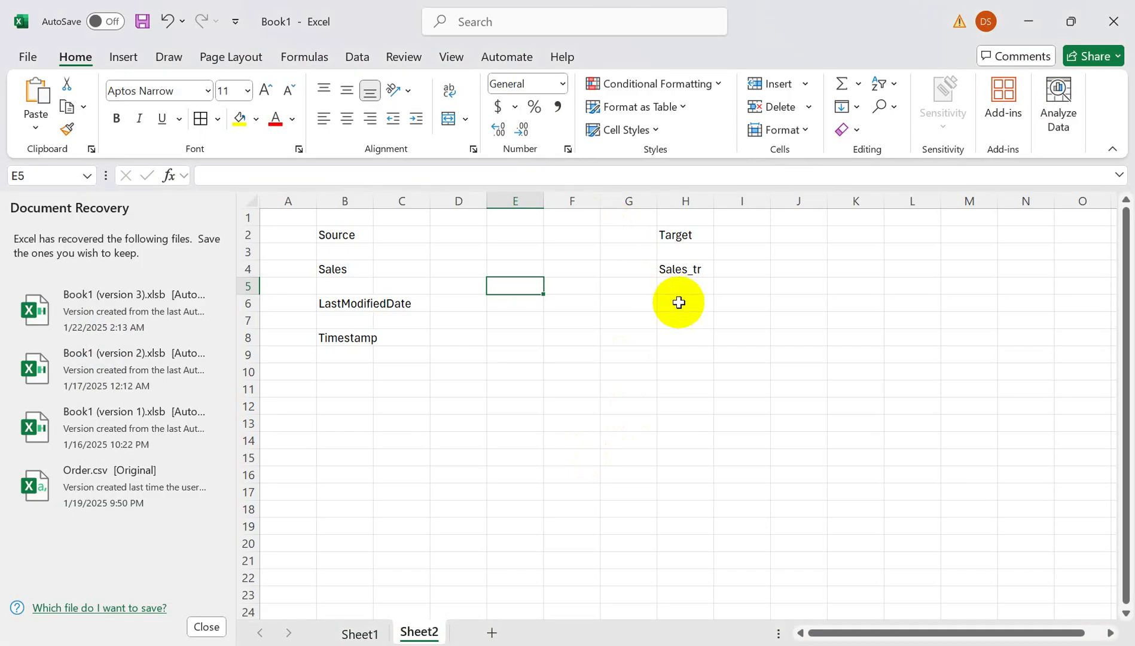
click(679, 293)
text(Tablet)
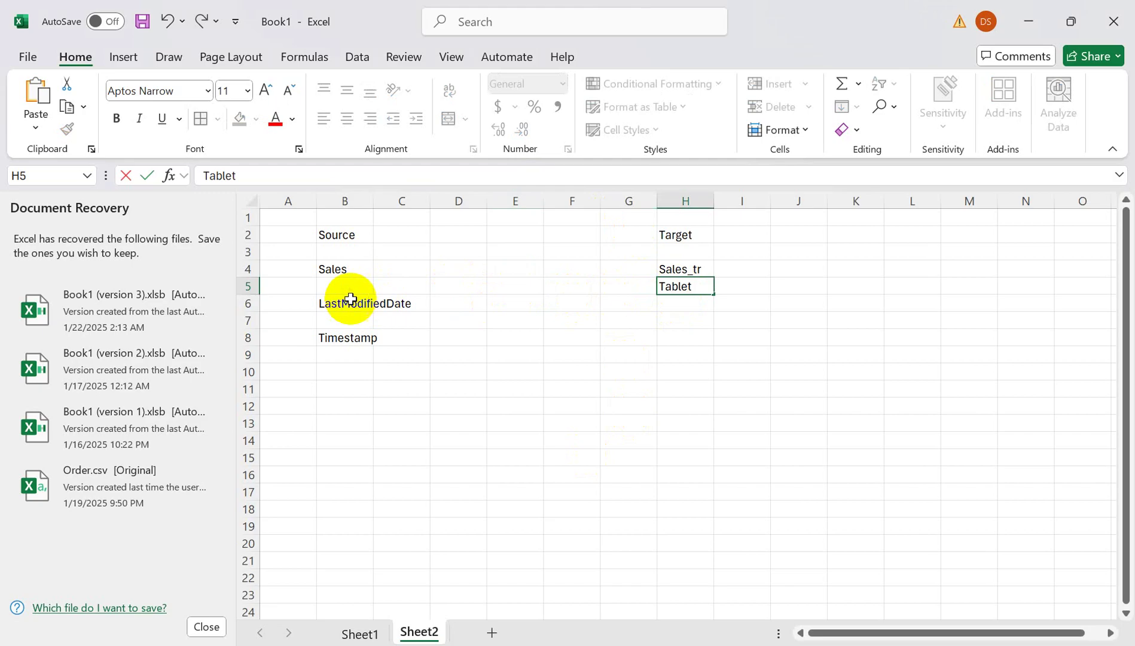
key(alt+Tab)
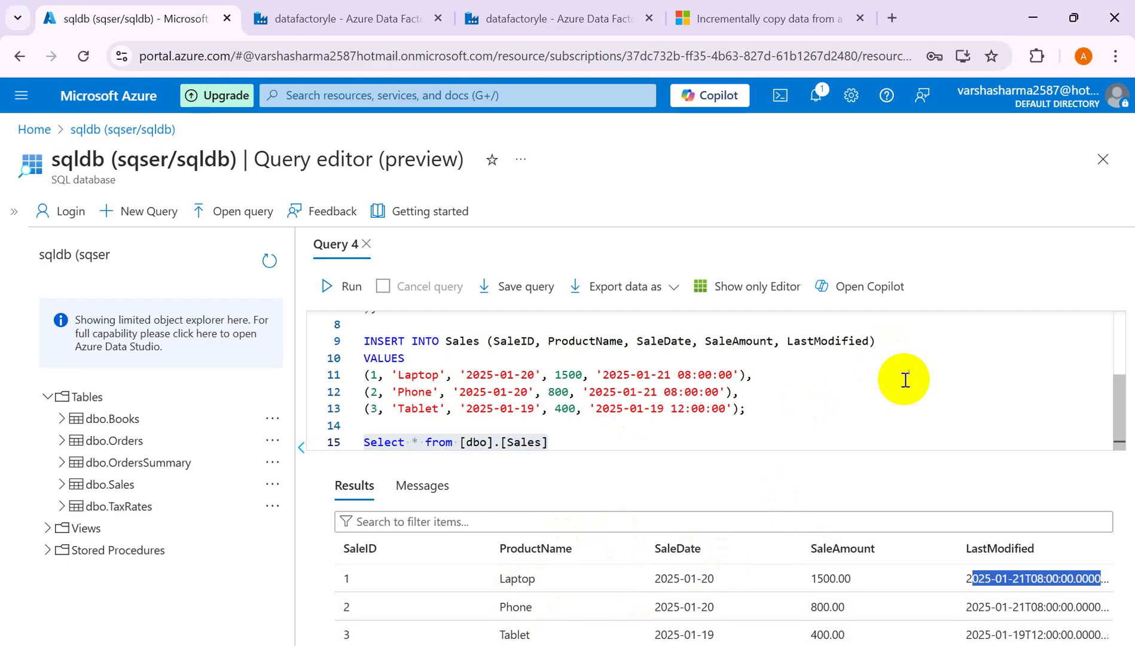
key(alt+Tab)
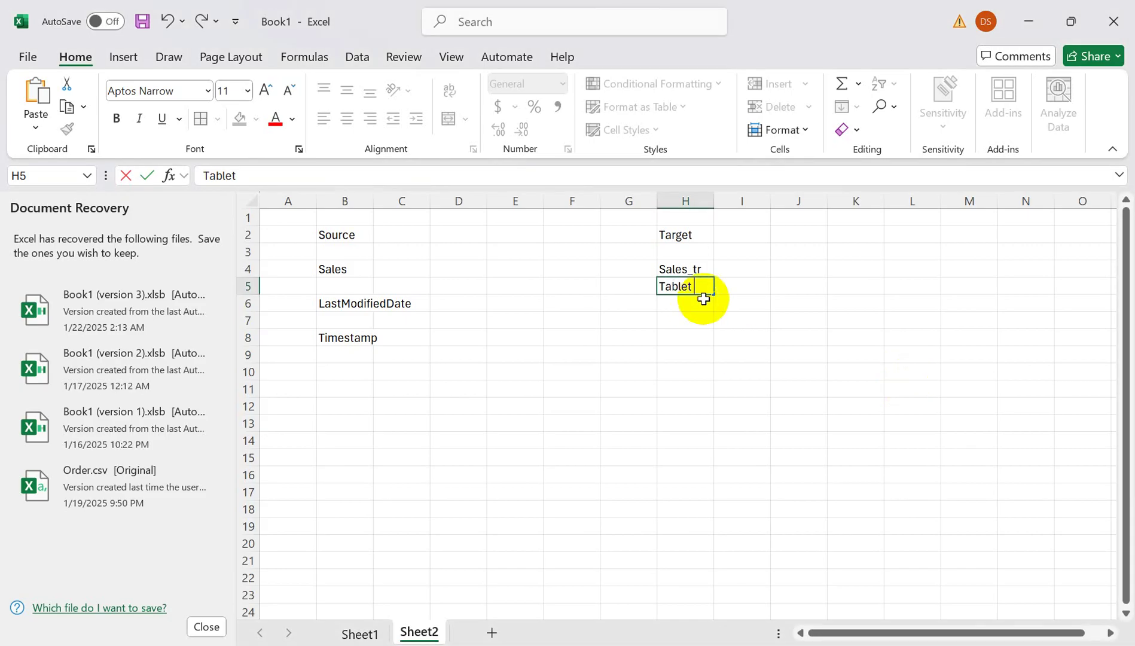
click(671, 270)
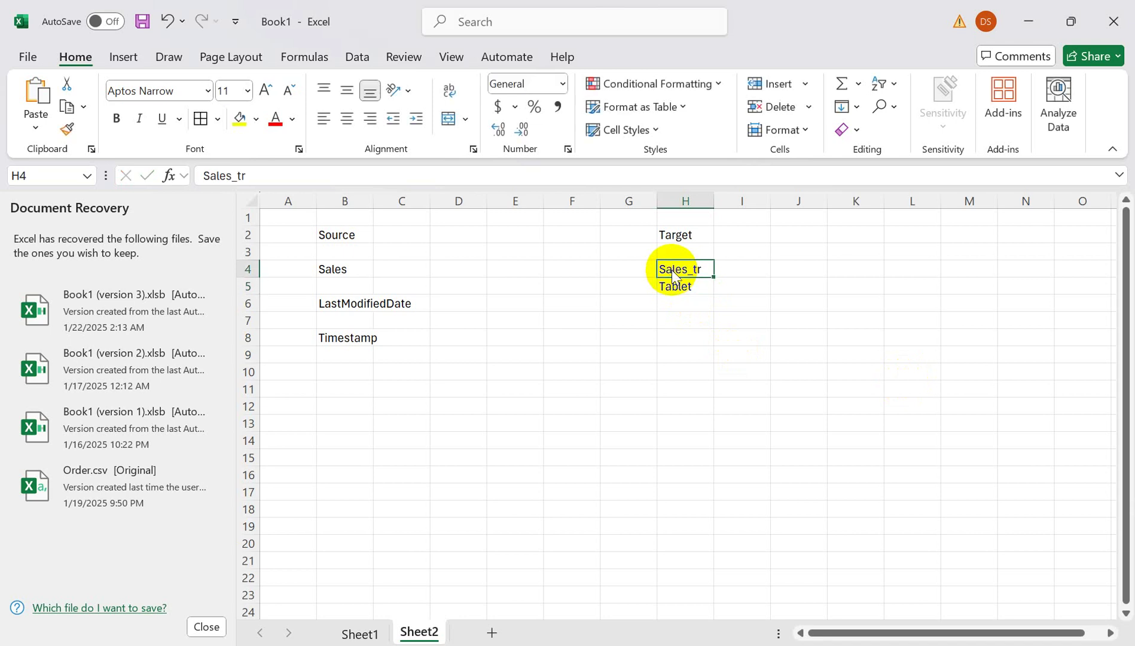
- Switch to Notepad++ and copy the CREATE TABLE Sales_tr definition from its first line through the LastModified DATETIME line
key(alt+Tab)
key(alt+Tab)
key(alt+Tab)
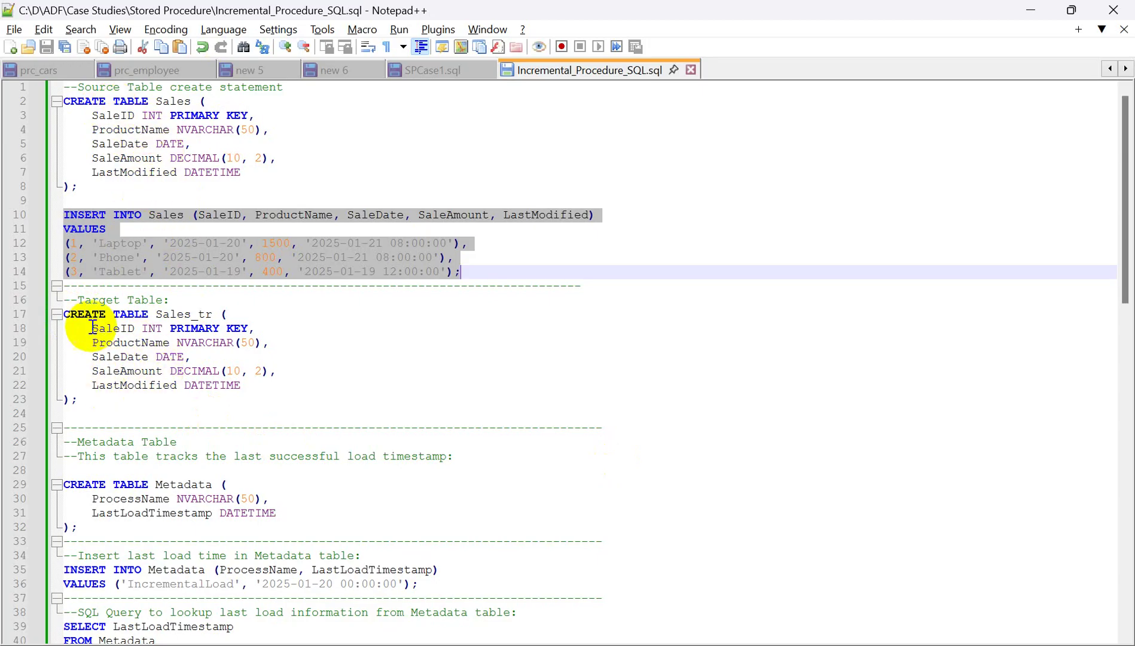
drag(67, 314, 281, 381)
key(ctrl+c)
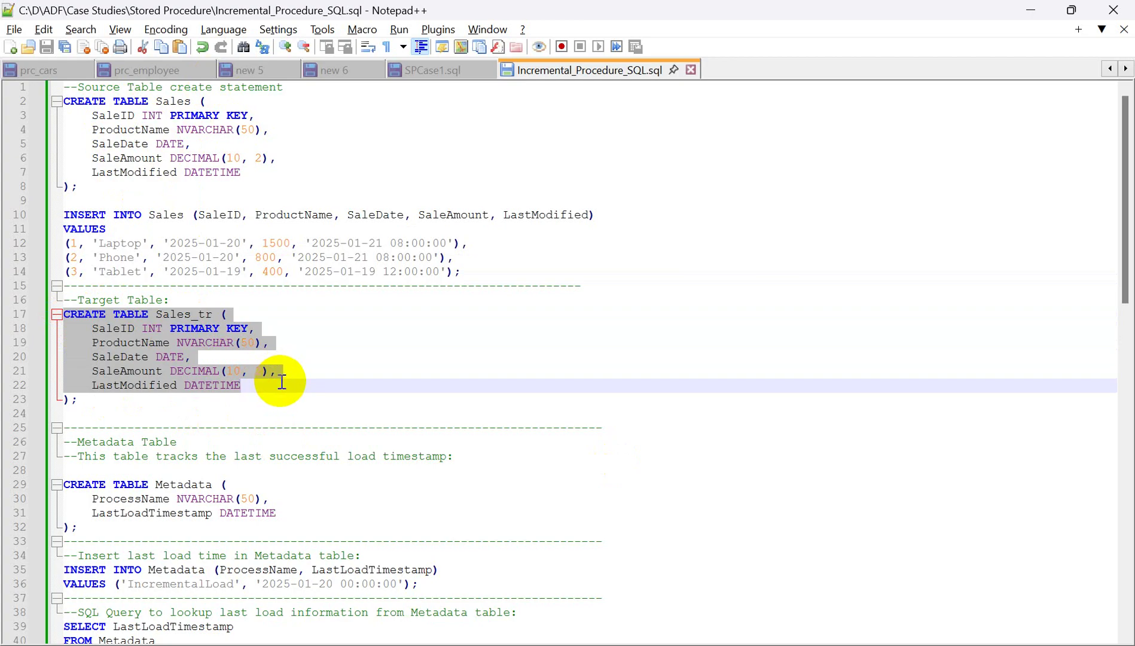
- Switch back to Chrome, create a new query and paste the CREATE TABLE Sales_tr definition into it
key(alt+Tab)
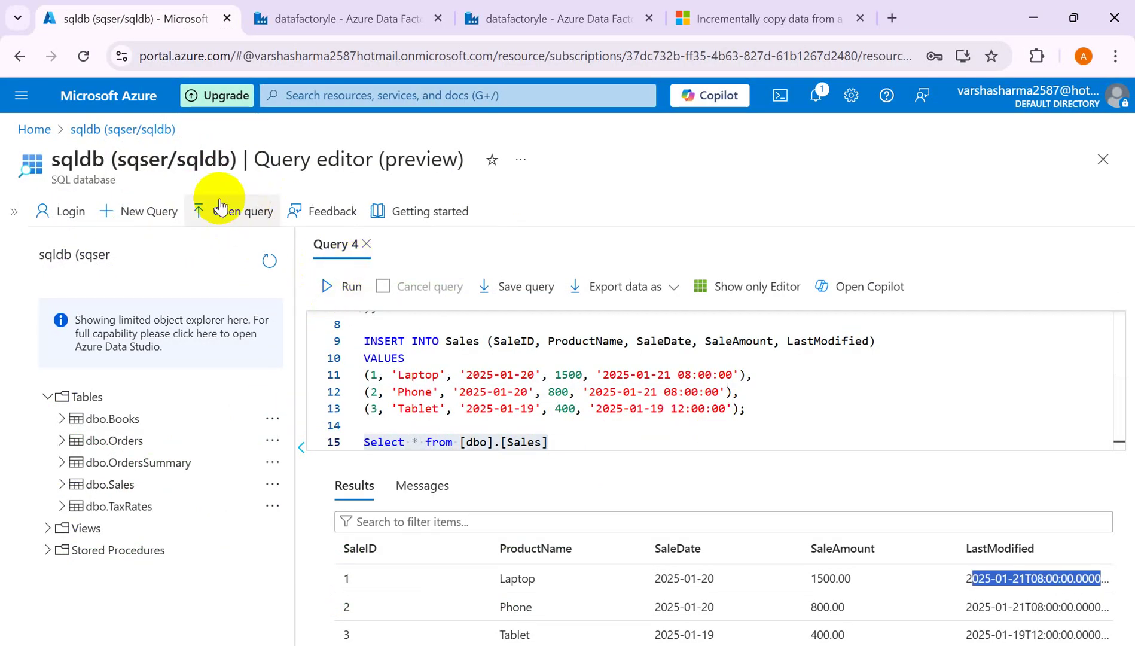
click(158, 223)
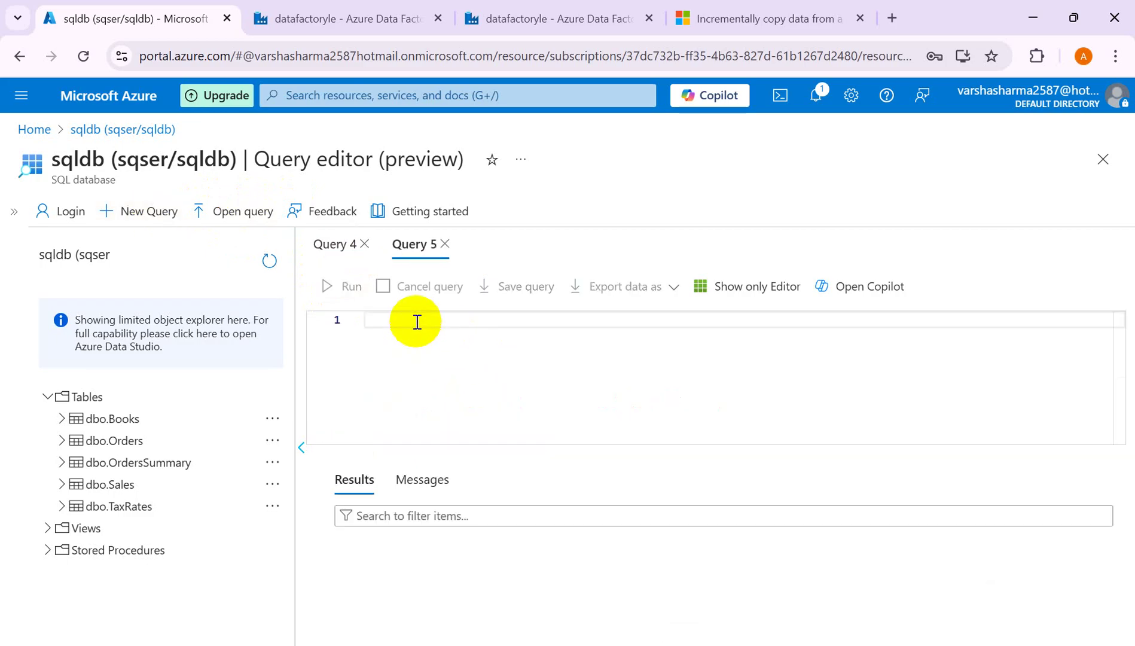
key(ctrl+v)
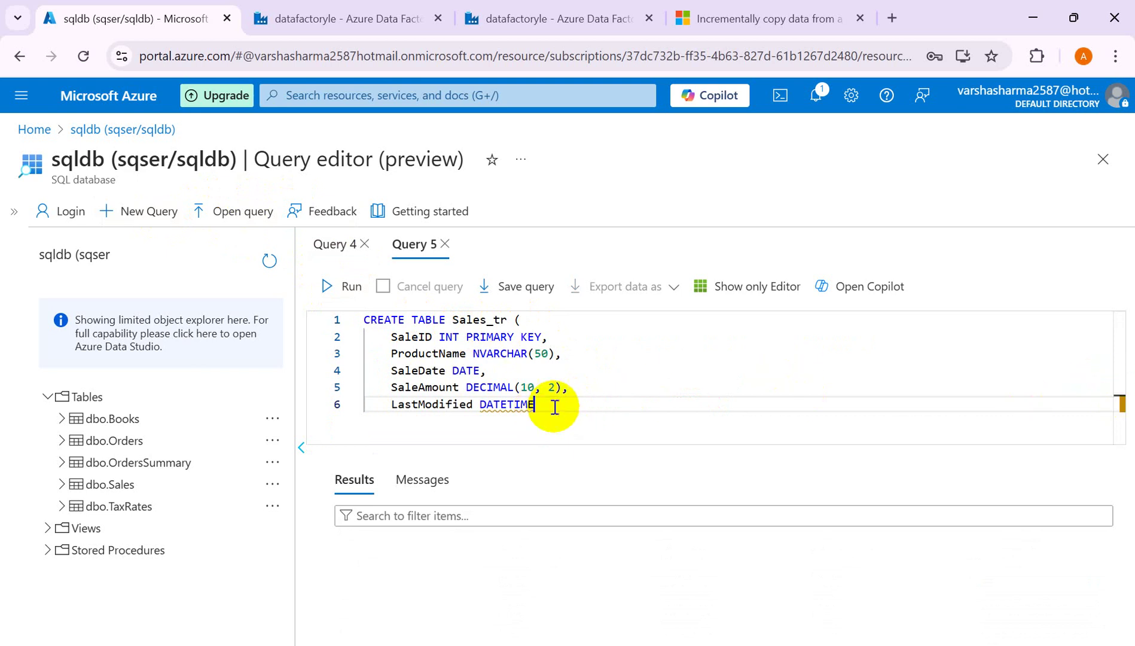
- Complete the CREATE TABLE Sales_tr statement with a closing parenthesis and semicolon after LastModified DATETIME and run it
mouse_move(535, 404)
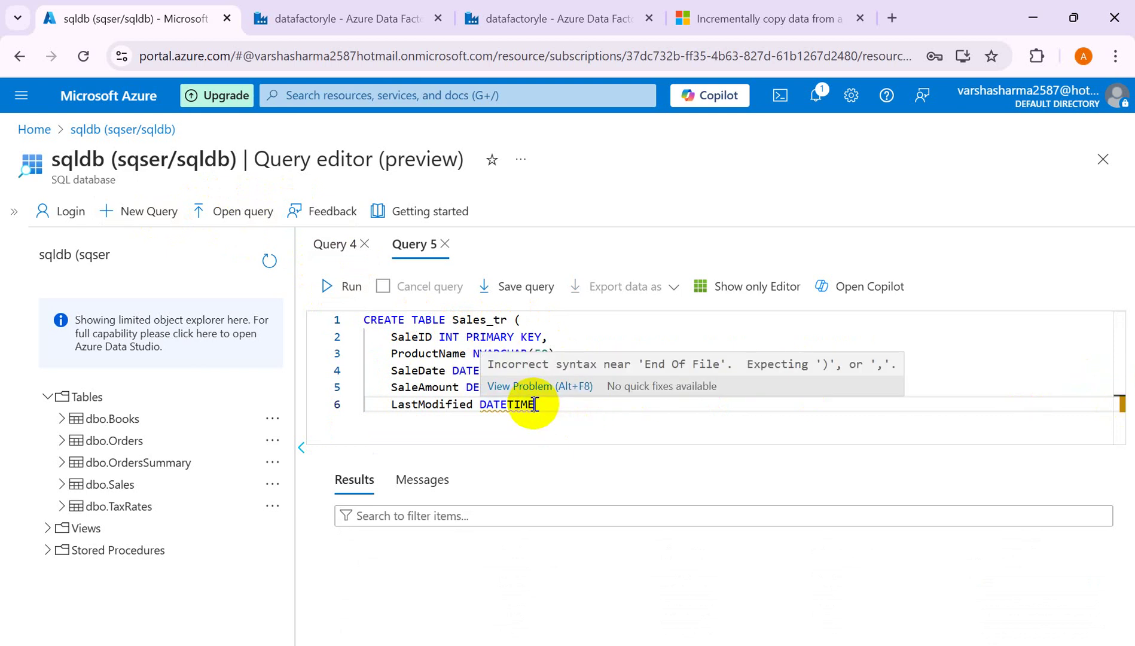
click(536, 404)
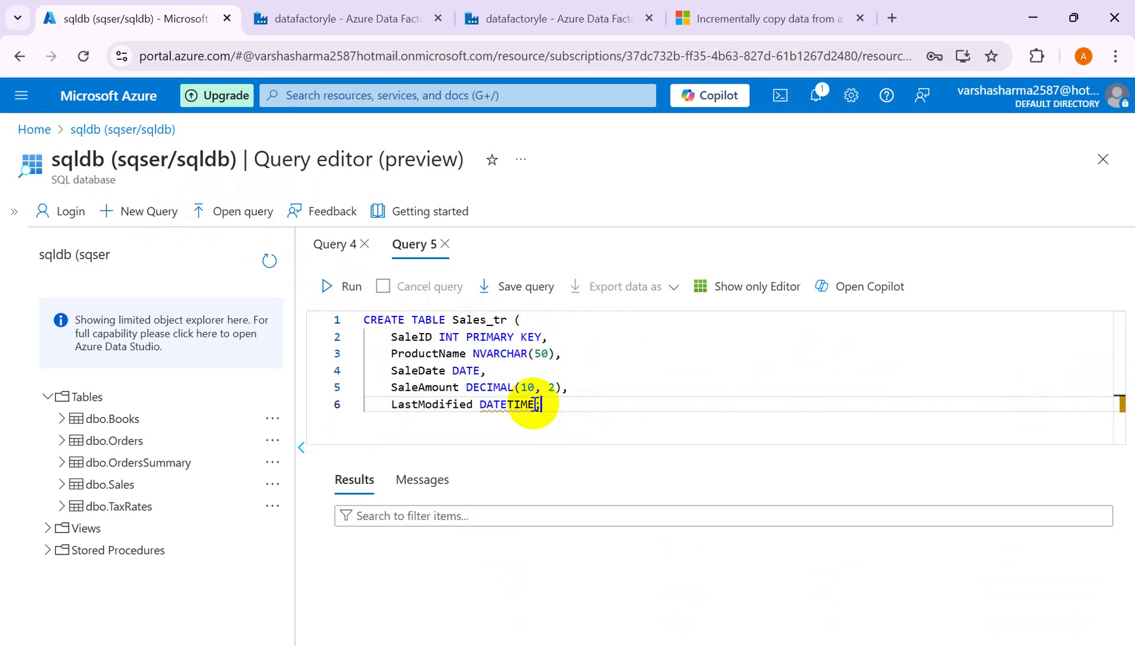
text(;)
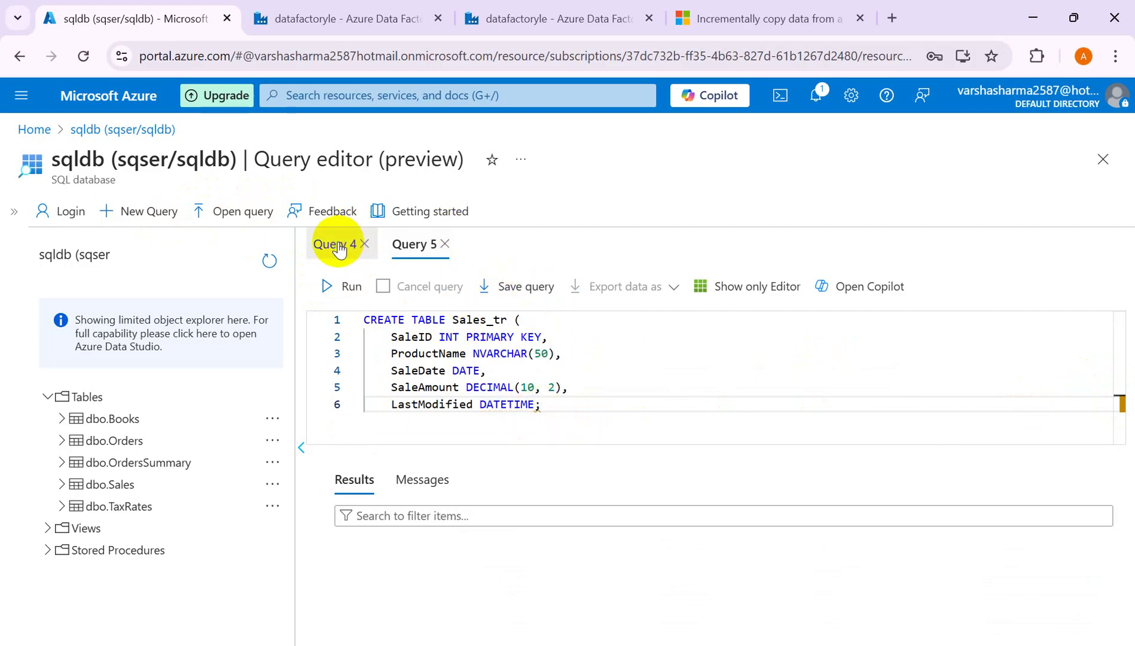
click(338, 246)
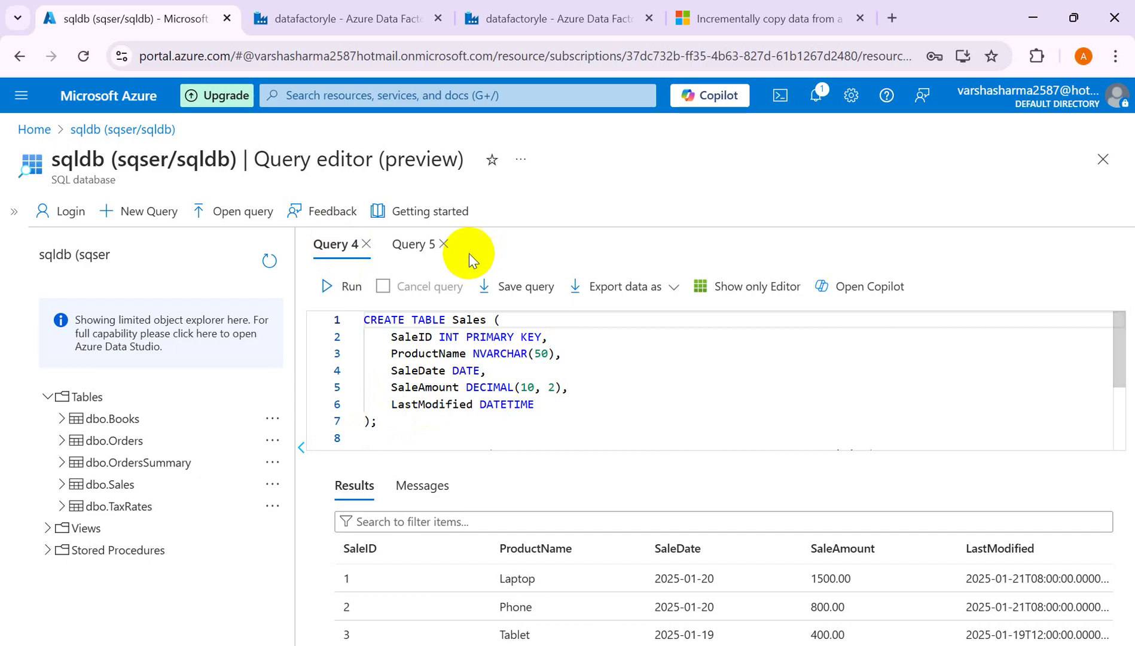
click(419, 247)
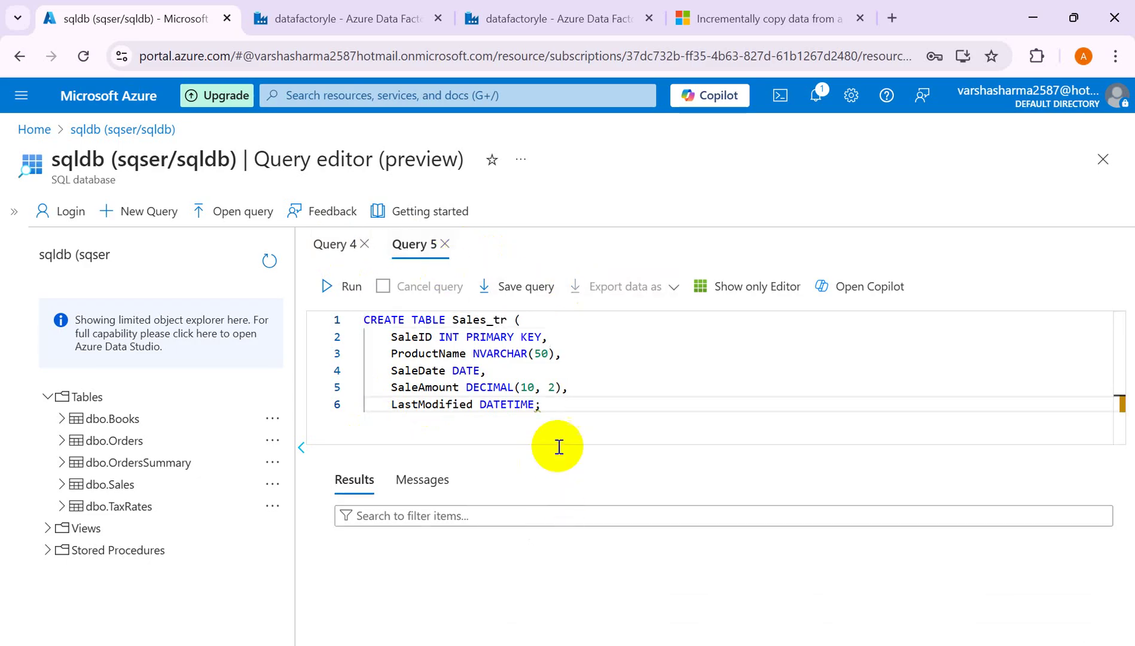
click(536, 408)
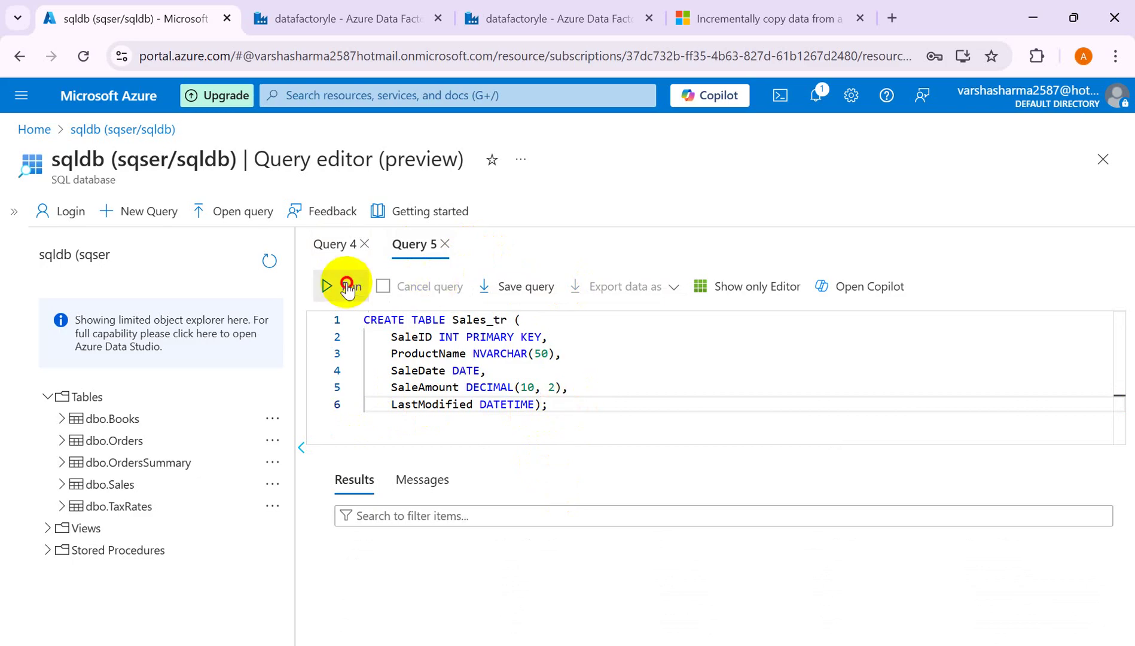
click(348, 290)
- Check the end of the Sales_tr definition in Notepad++, return to Chrome, and refresh and expand the database's table list
key(alt+Tab)
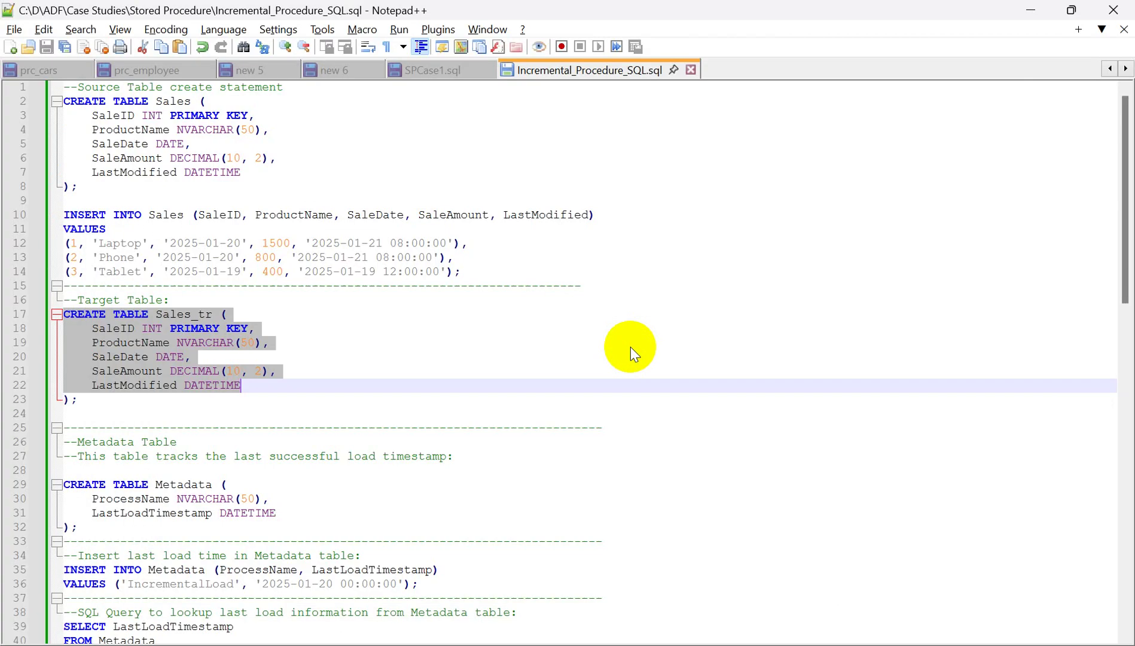
click(97, 403)
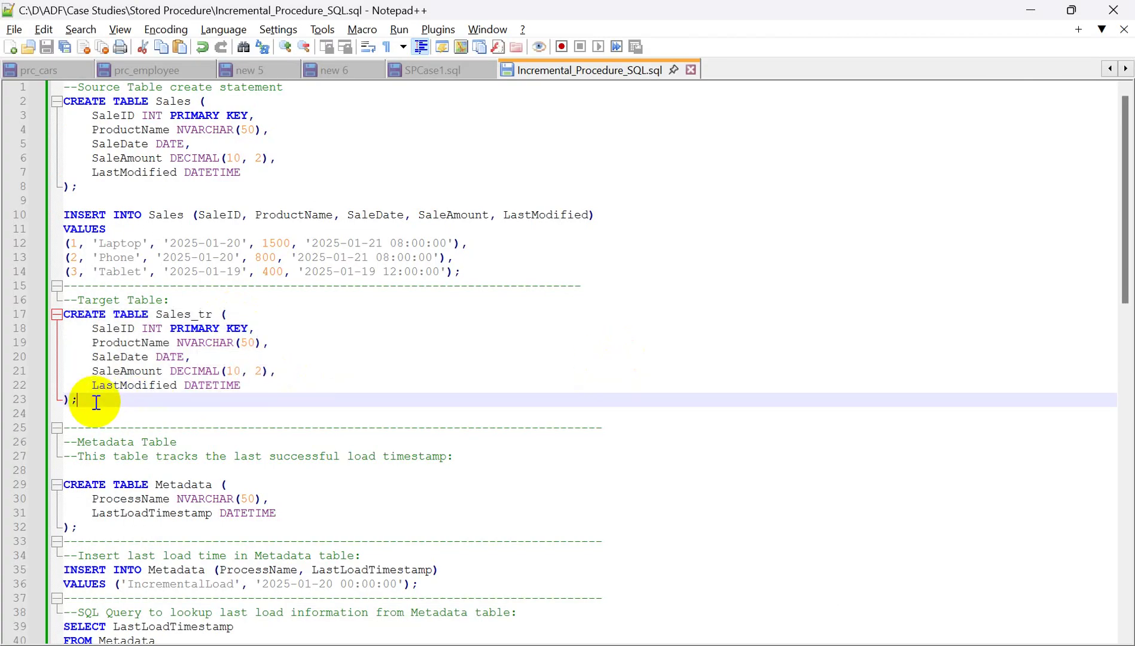
key(alt+Tab)
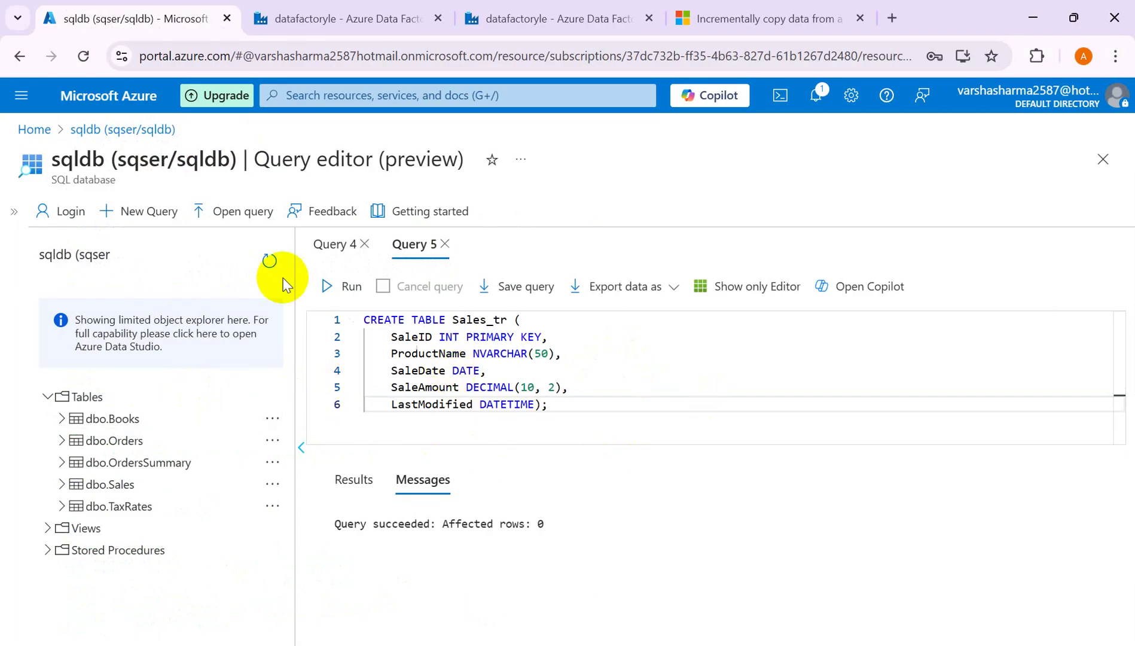
click(268, 261)
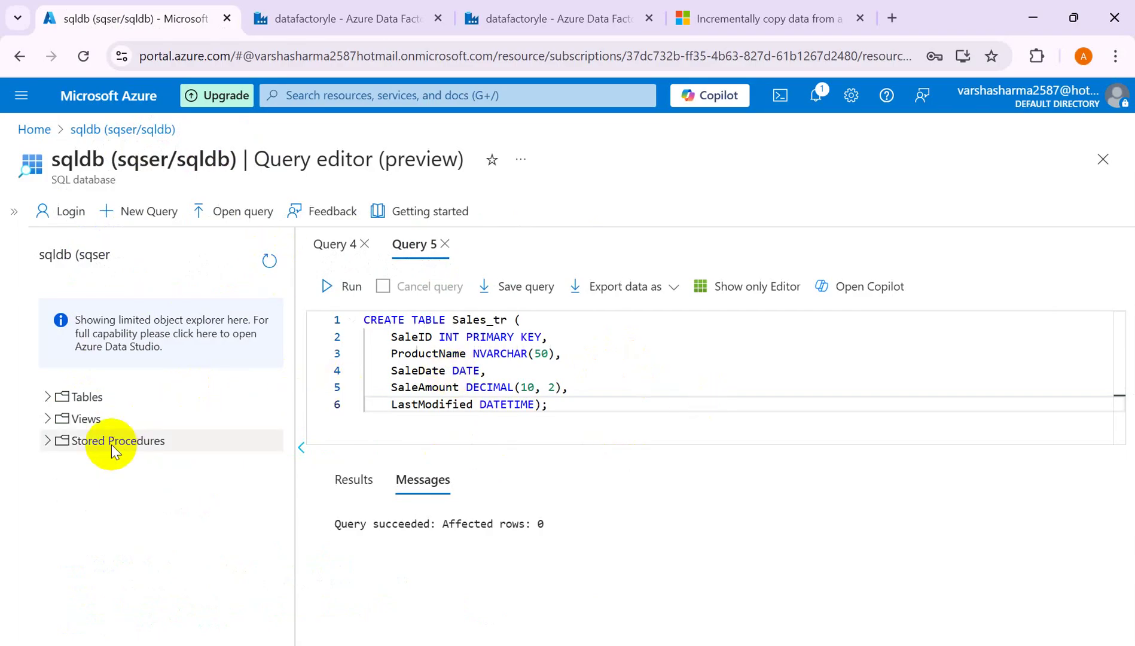
click(49, 397)
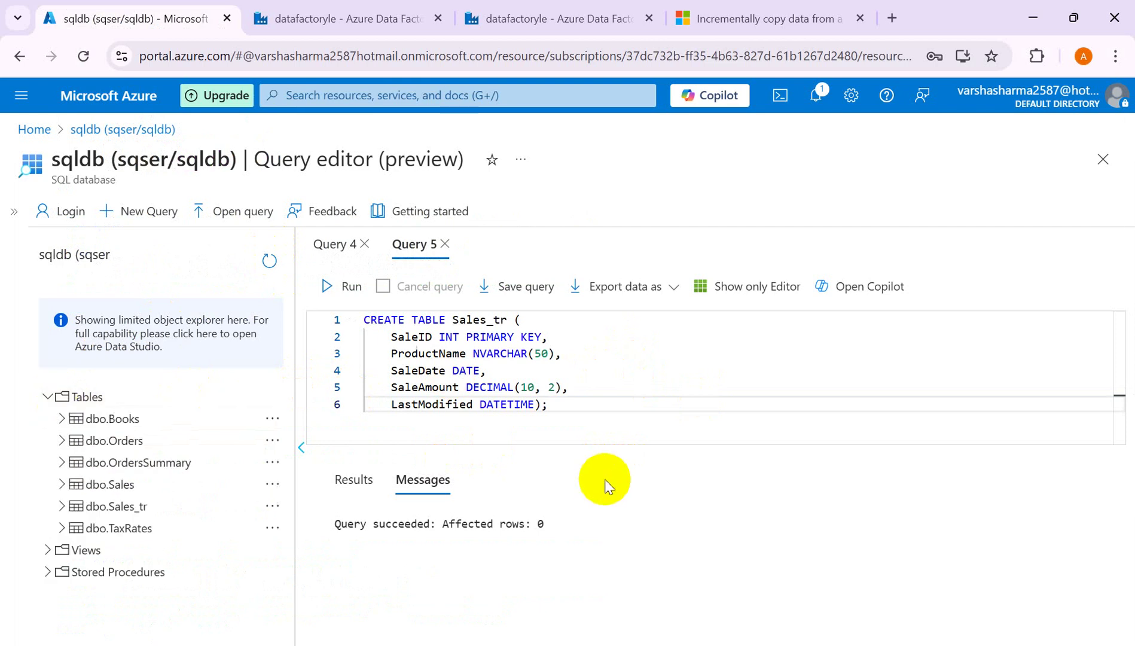
- Switch to Excel and enter Metadata table in cell E11 and log in cell E13
key(alt+Tab)
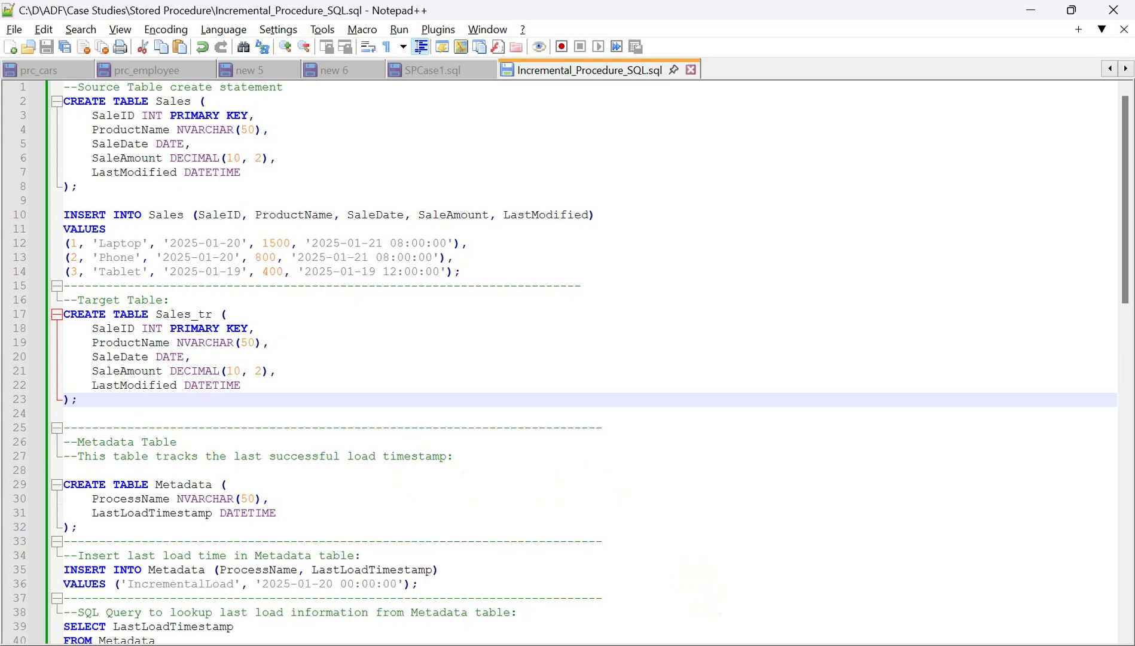
mouse_move(767, 644)
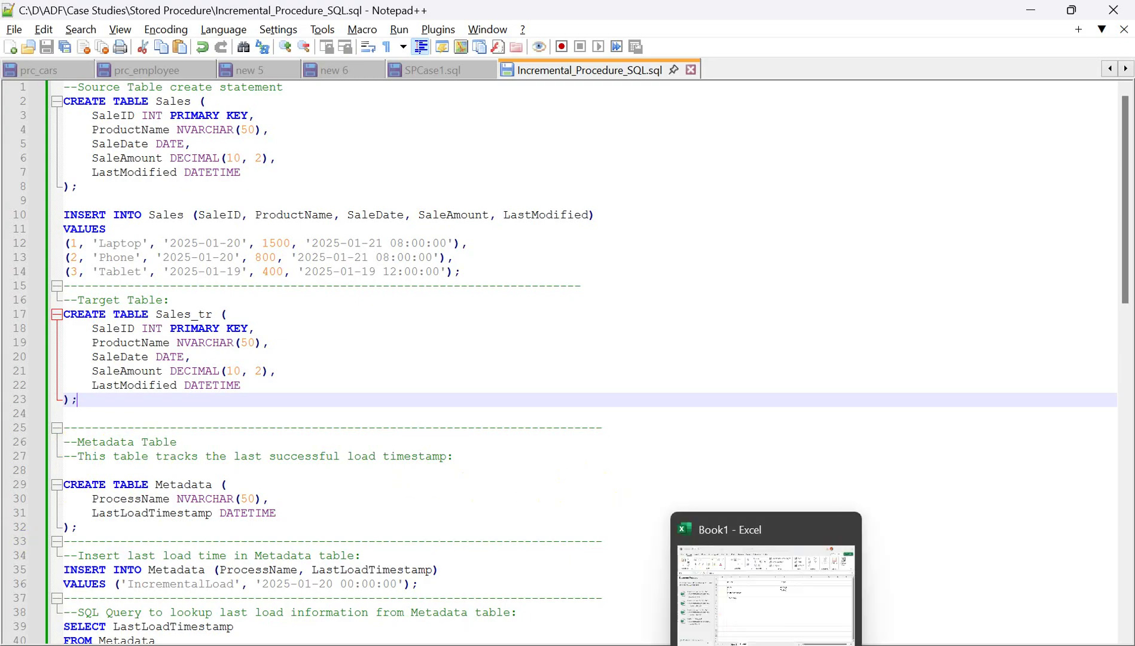
click(781, 604)
click(517, 386)
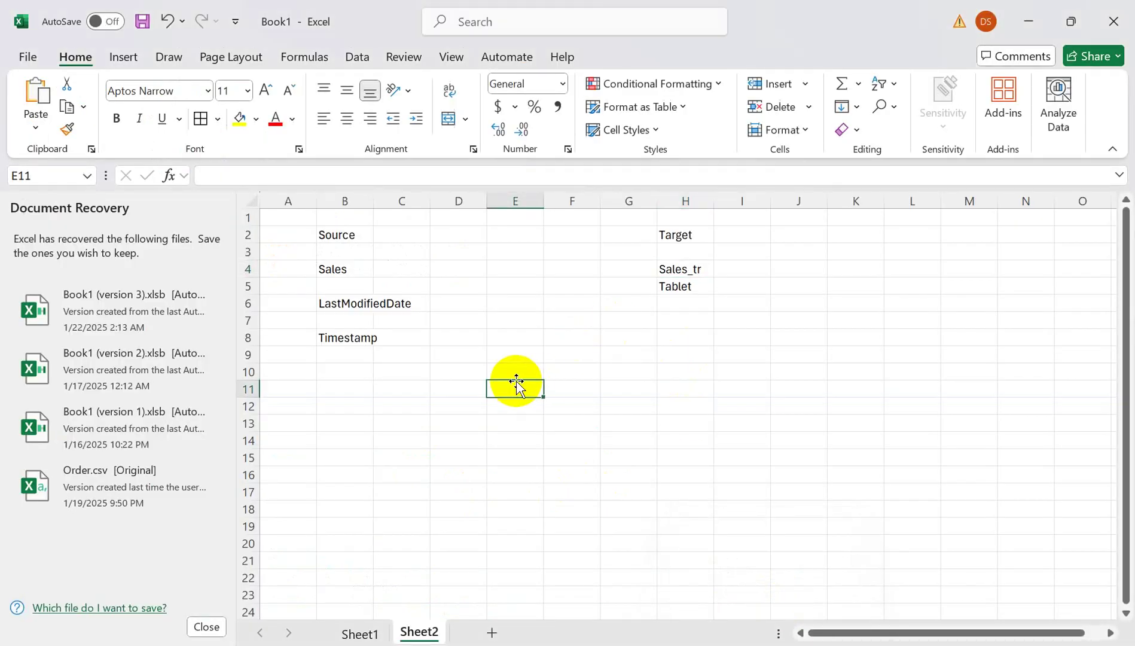
text(Metadata table)
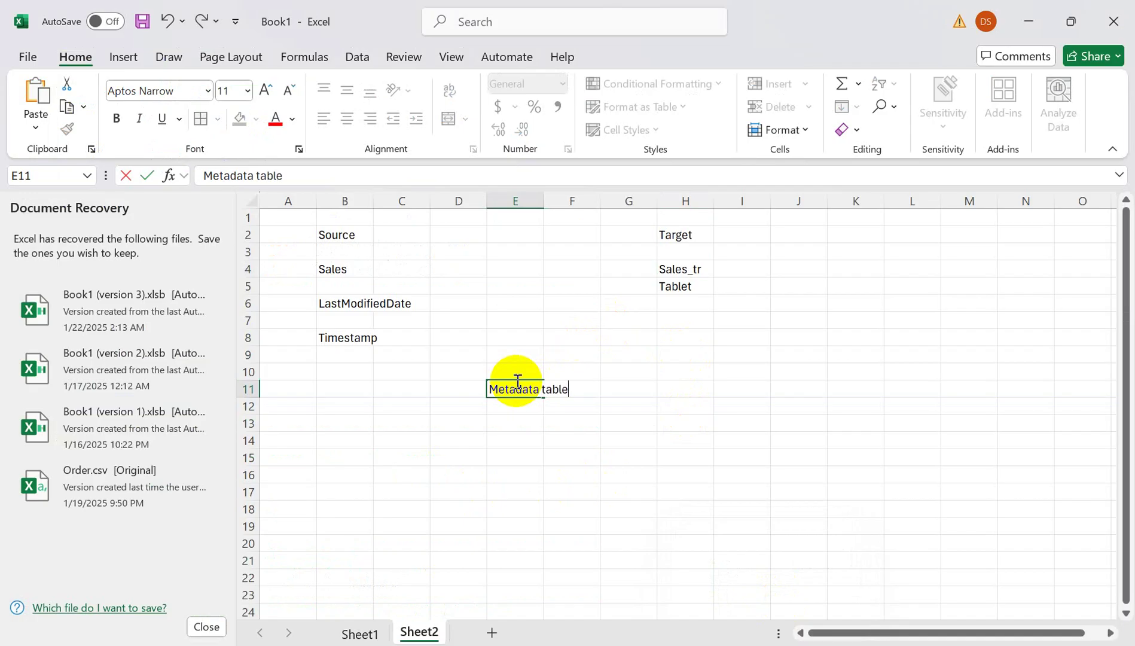
click(500, 425)
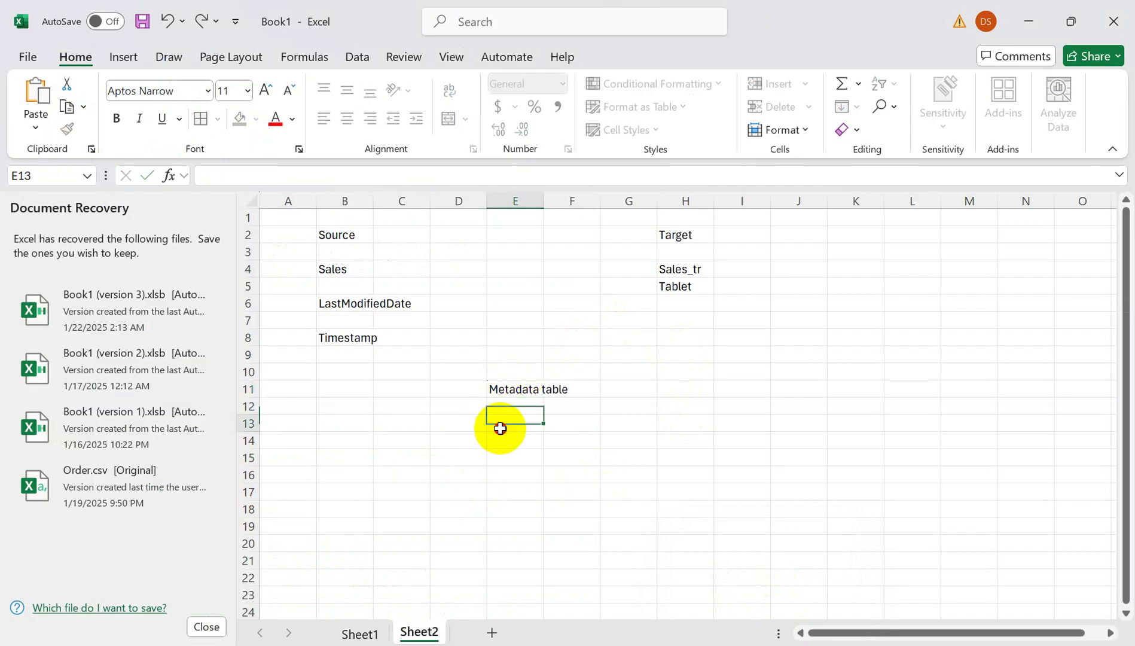
text(lo)
key(Return)
key(Return)
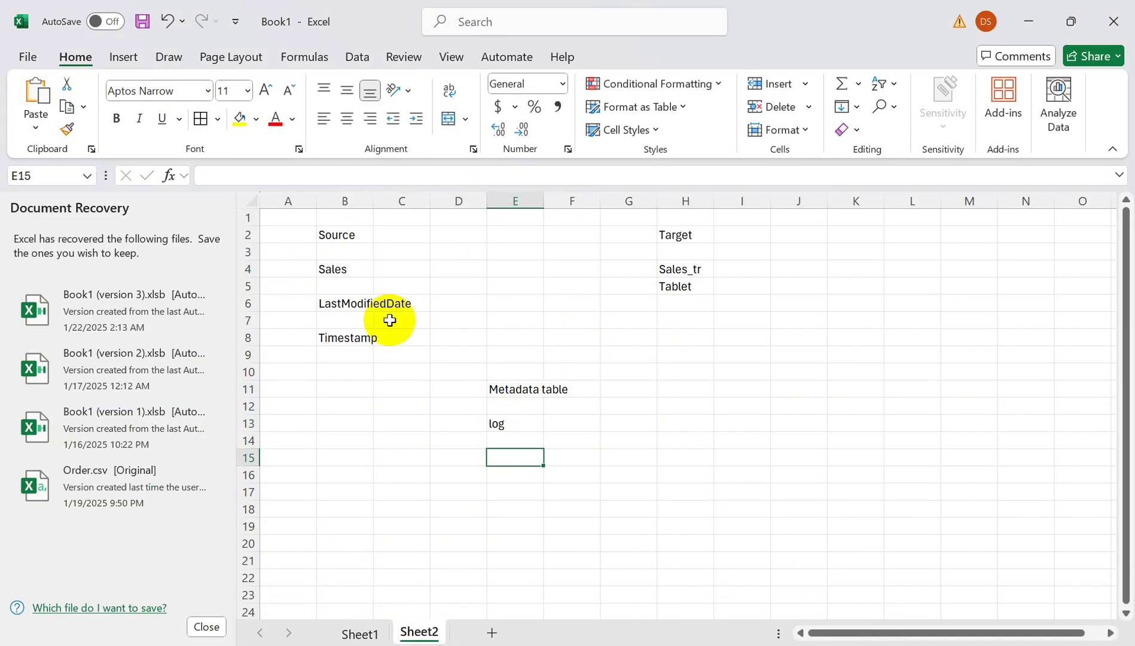
click(339, 305)
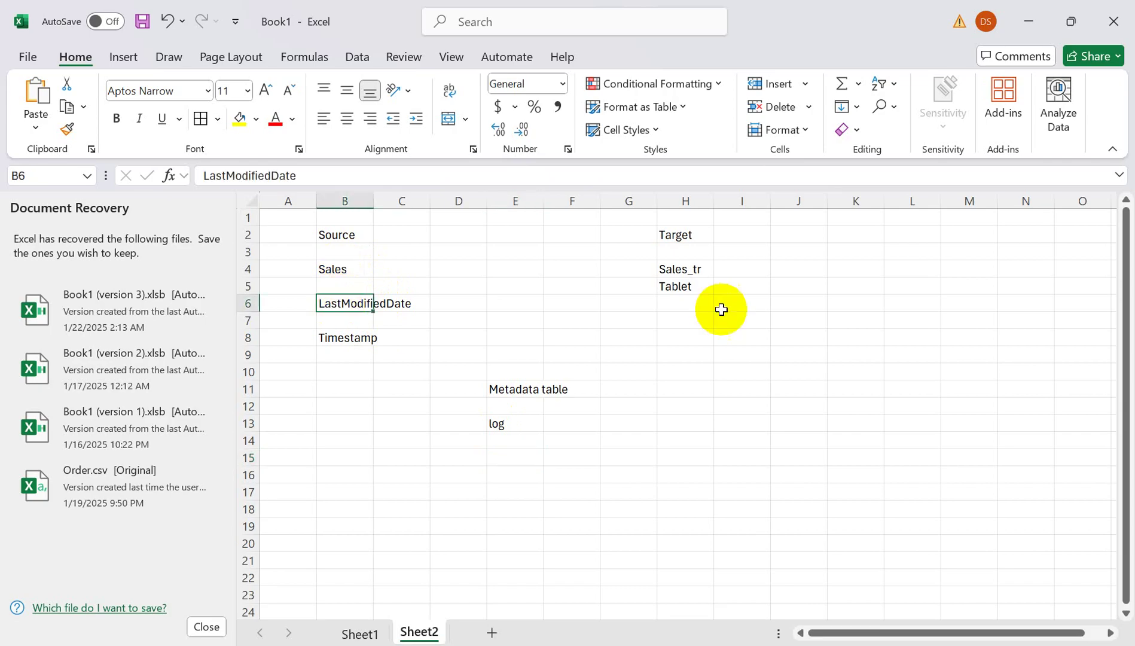
- Switch to Chrome and review the INSERT INTO Sales statement and the result rows in Query 4
key(alt+Tab)
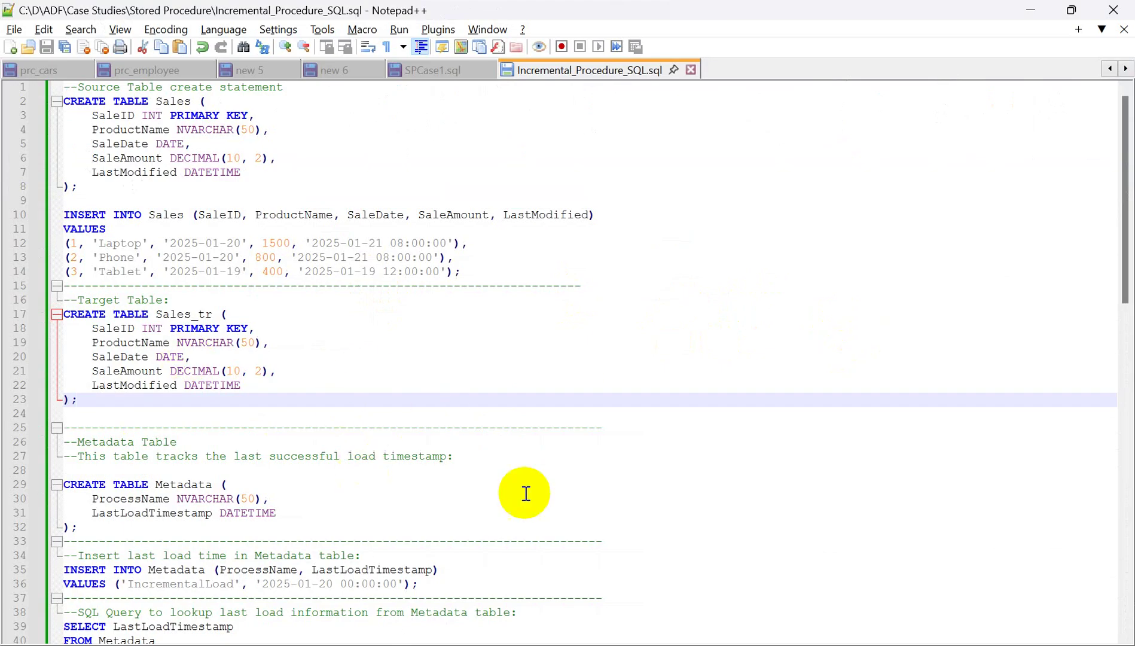
mouse_move(610, 645)
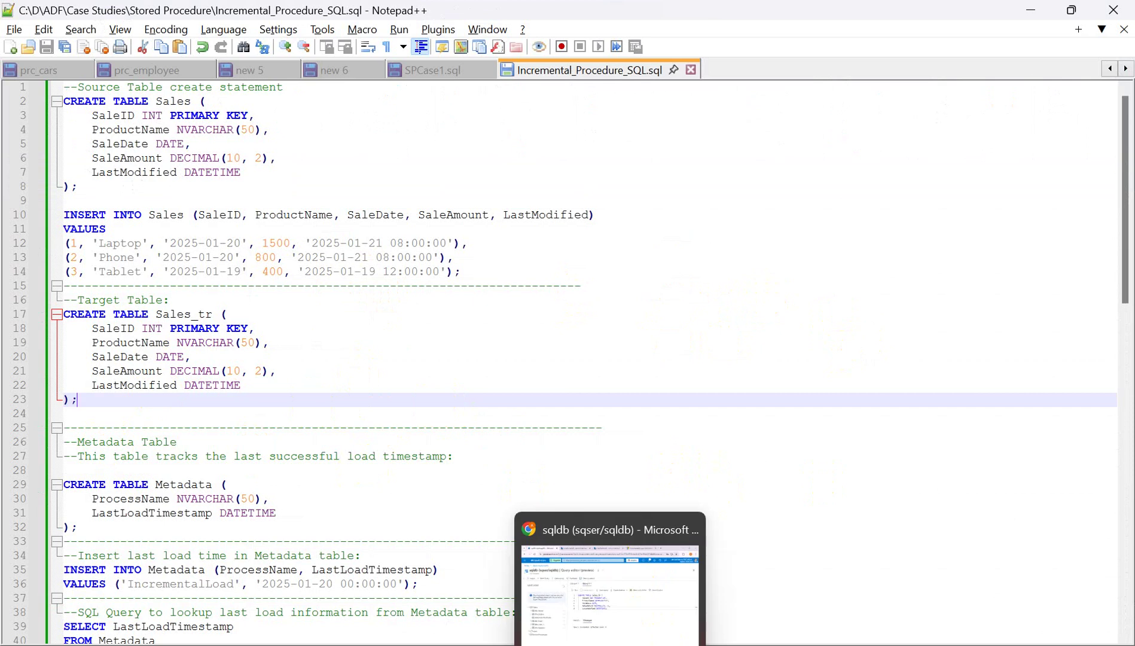
click(629, 589)
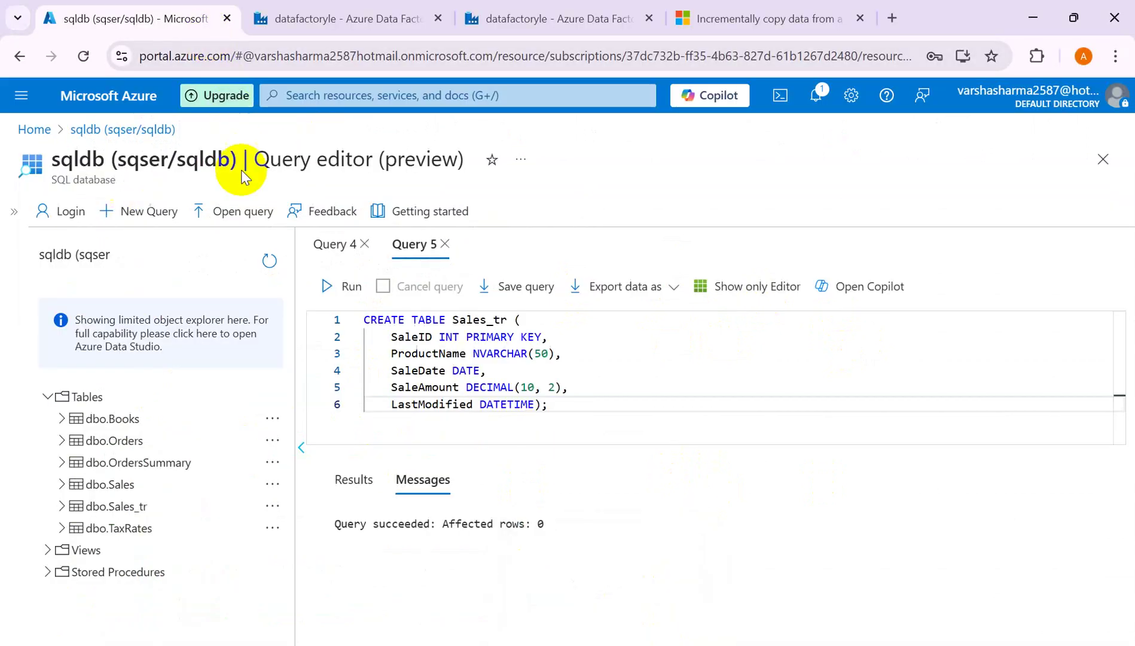
click(335, 247)
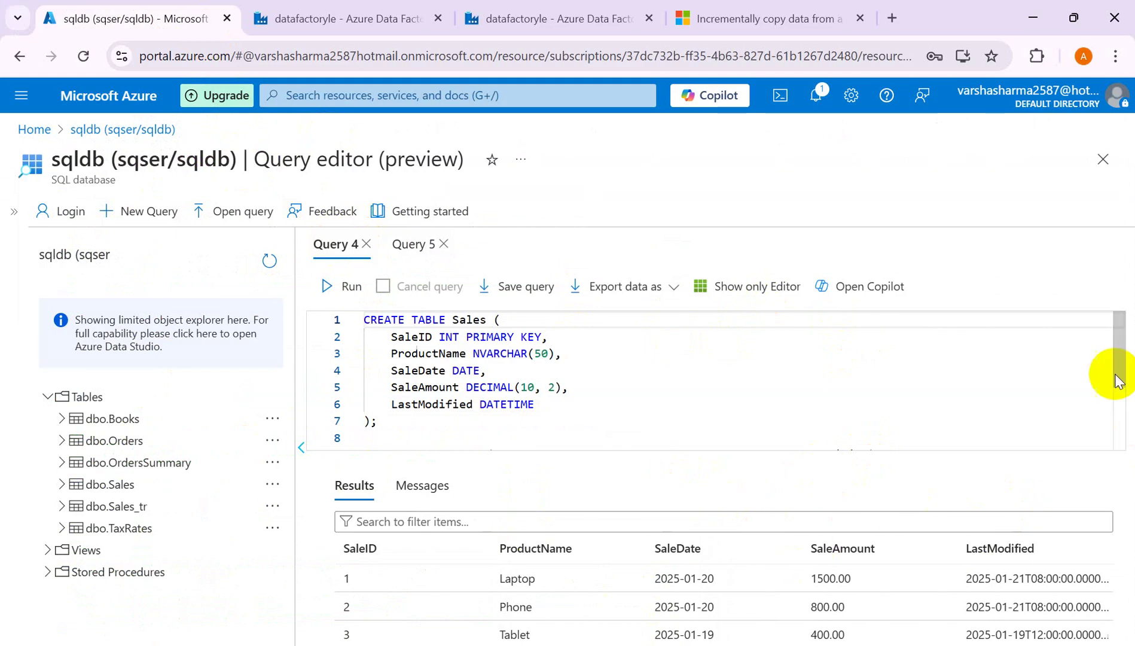
drag(1116, 374, 1125, 445)
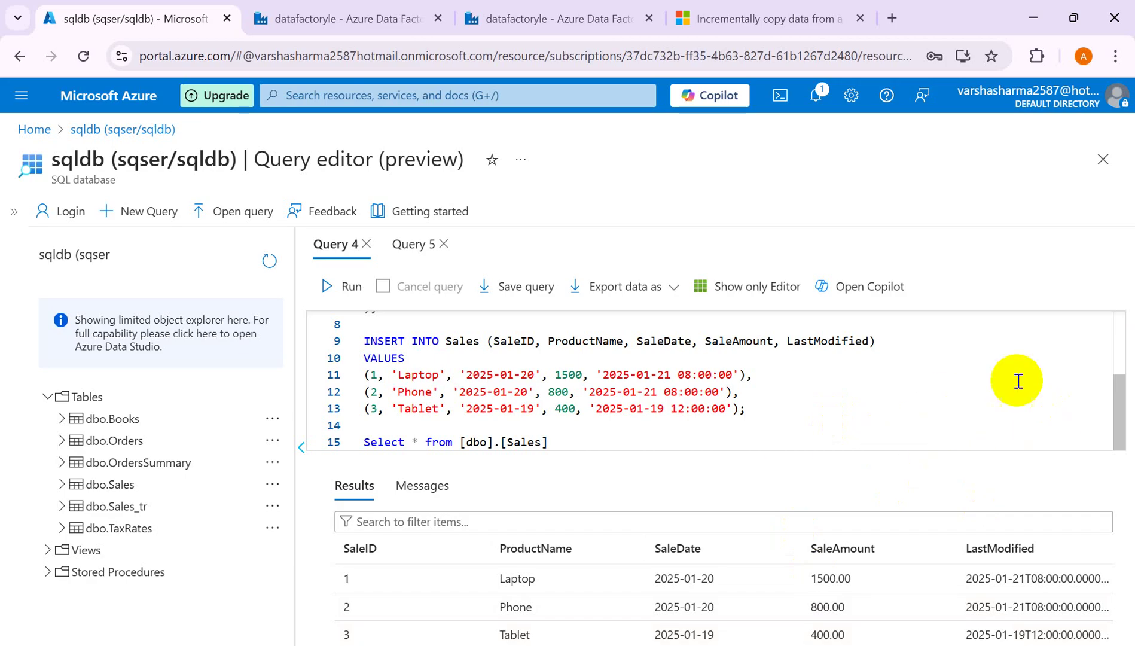
- Open the Microsoft Learn article on incremental loading and view the section on delta data loading by using a watermark
click(736, 18)
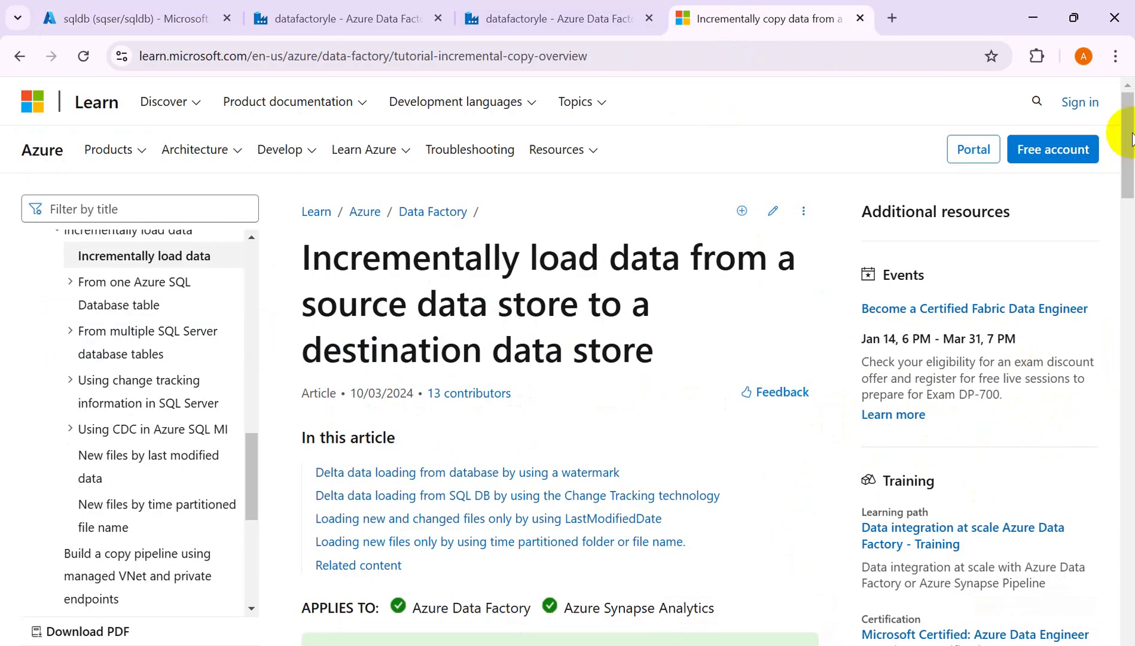
drag(1124, 144, 1130, 185)
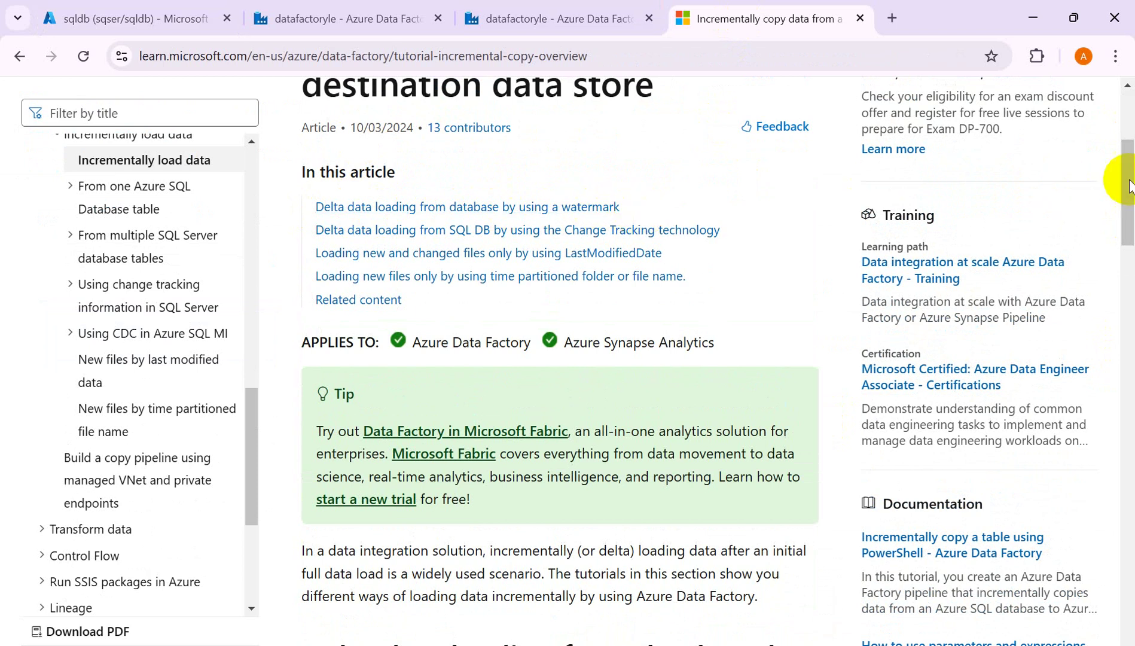
drag(1126, 203, 1124, 287)
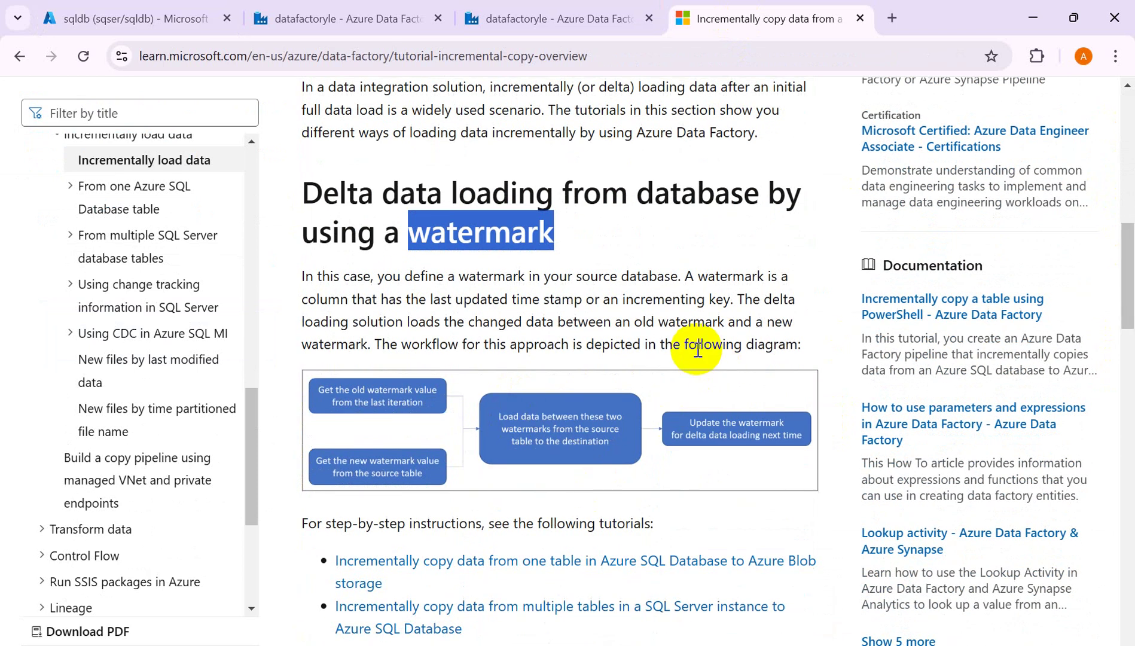
- Switch to Excel and enter 19th Jan in cell K7 and last run happen in cell L7
key(alt+Tab)
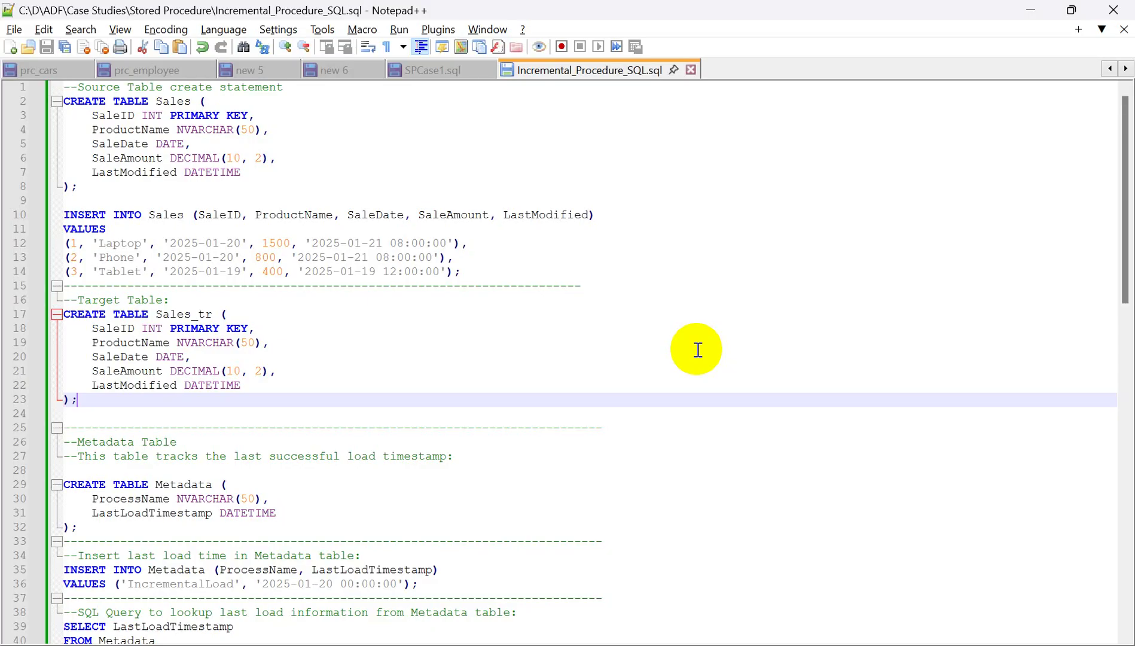
key(alt+Tab)
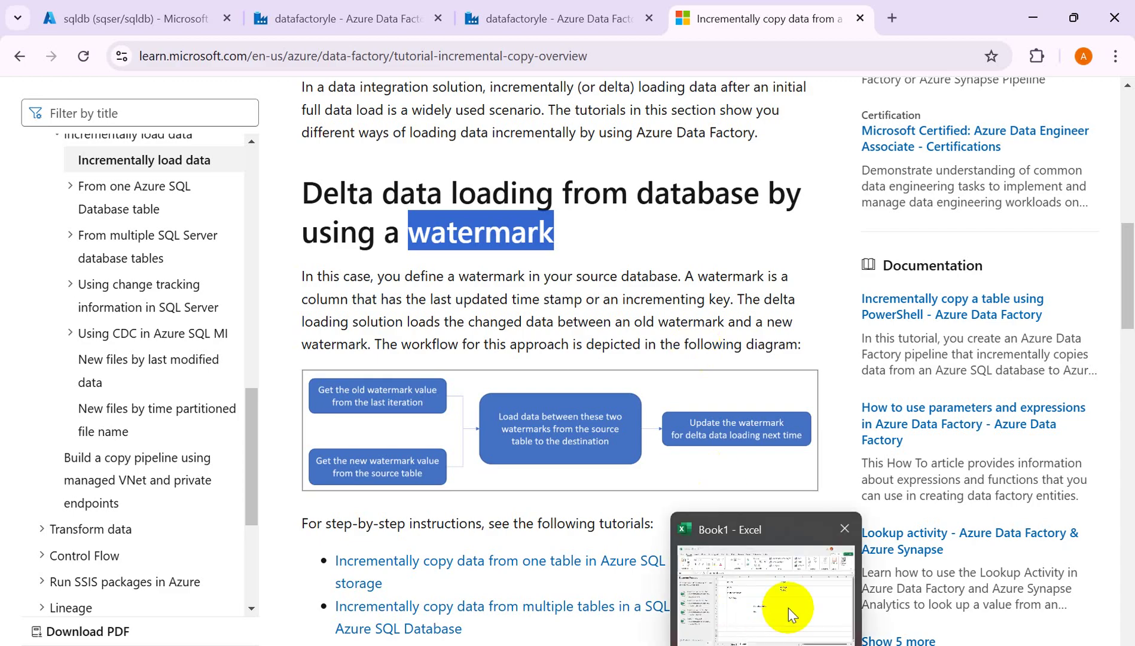
click(790, 614)
click(830, 324)
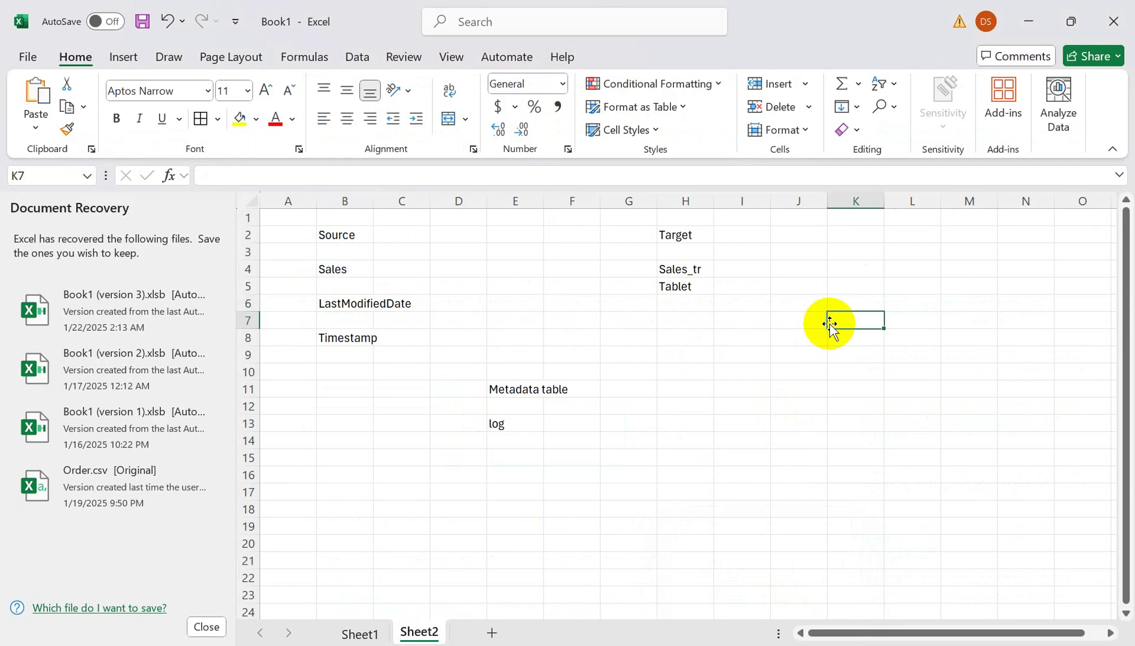
text(19th Jan)
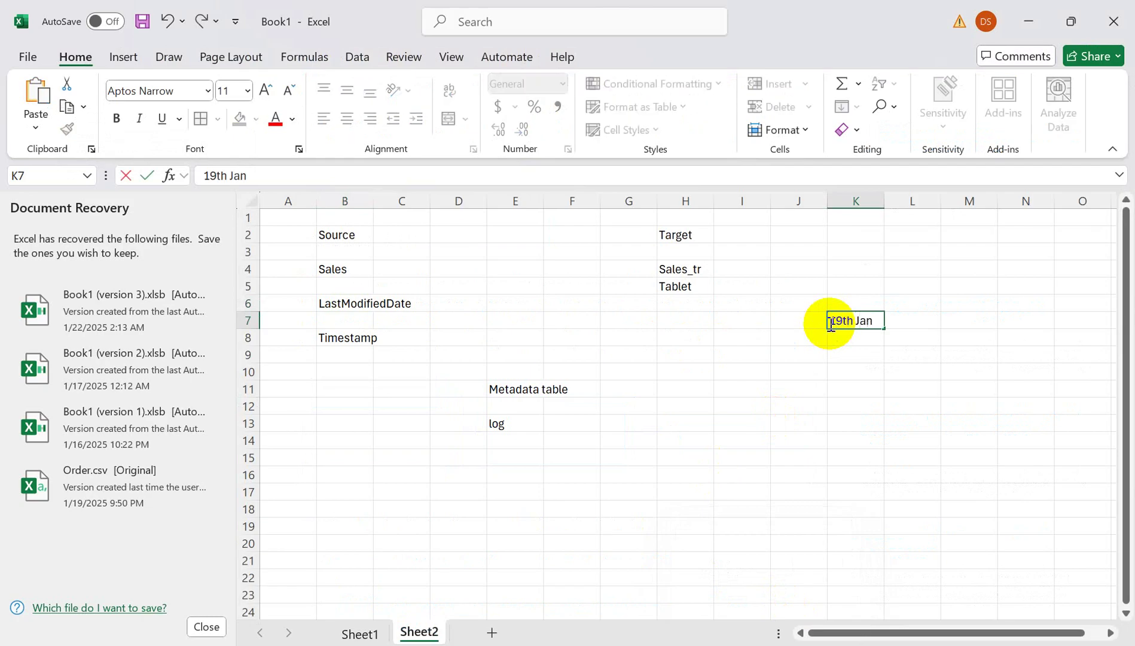
key(Tab)
text(las)
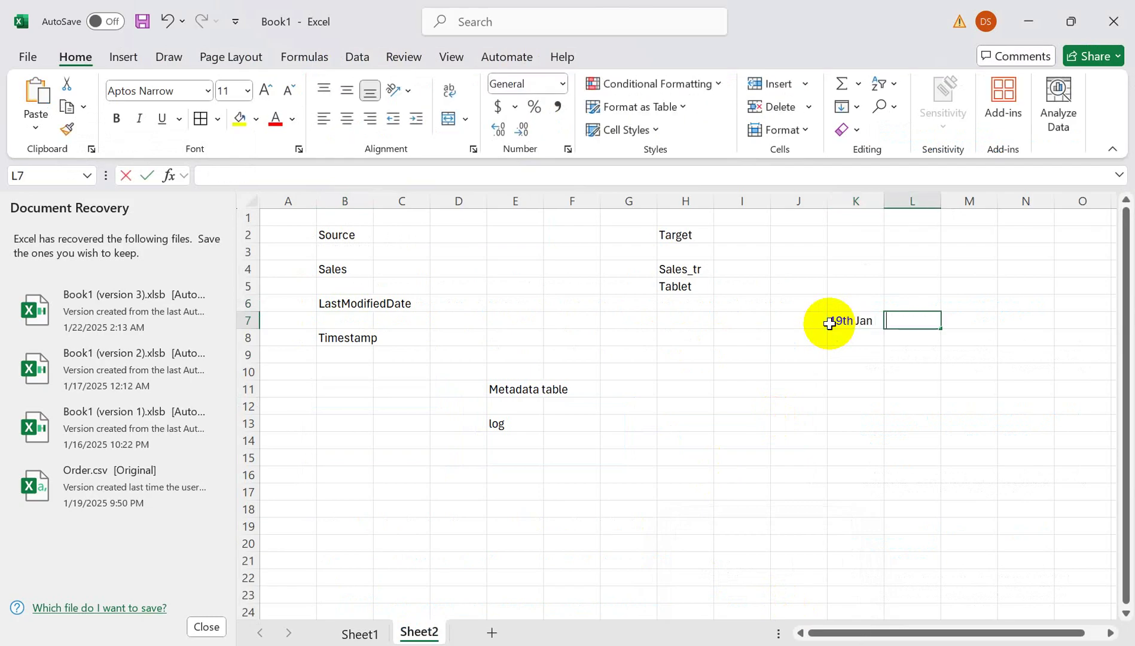
text(t run)
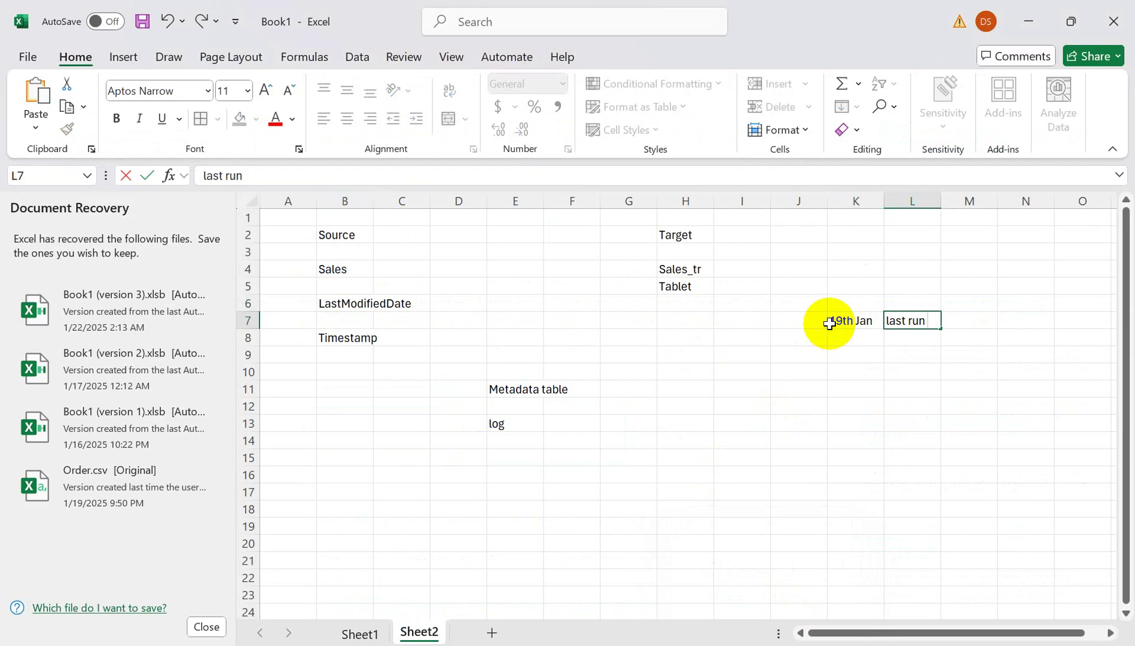
text( happen)
click(835, 366)
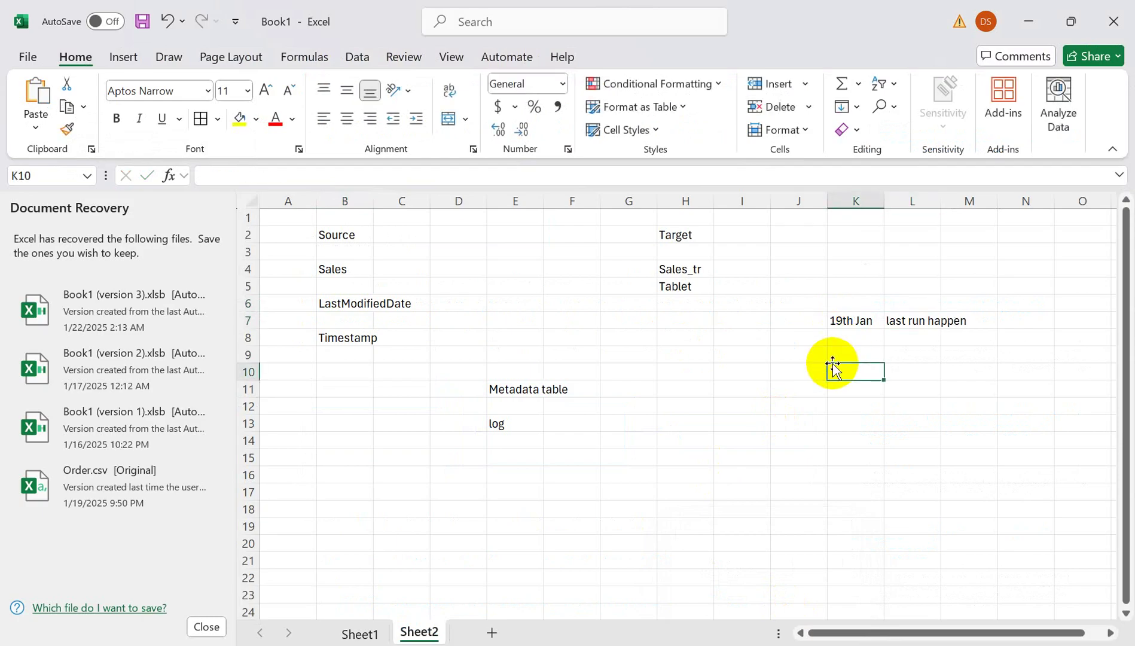
- Switch to Chrome and review the LastModified values of the Sales rows in the sqldb query editor
key(alt+Tab)
key(alt+Tab)
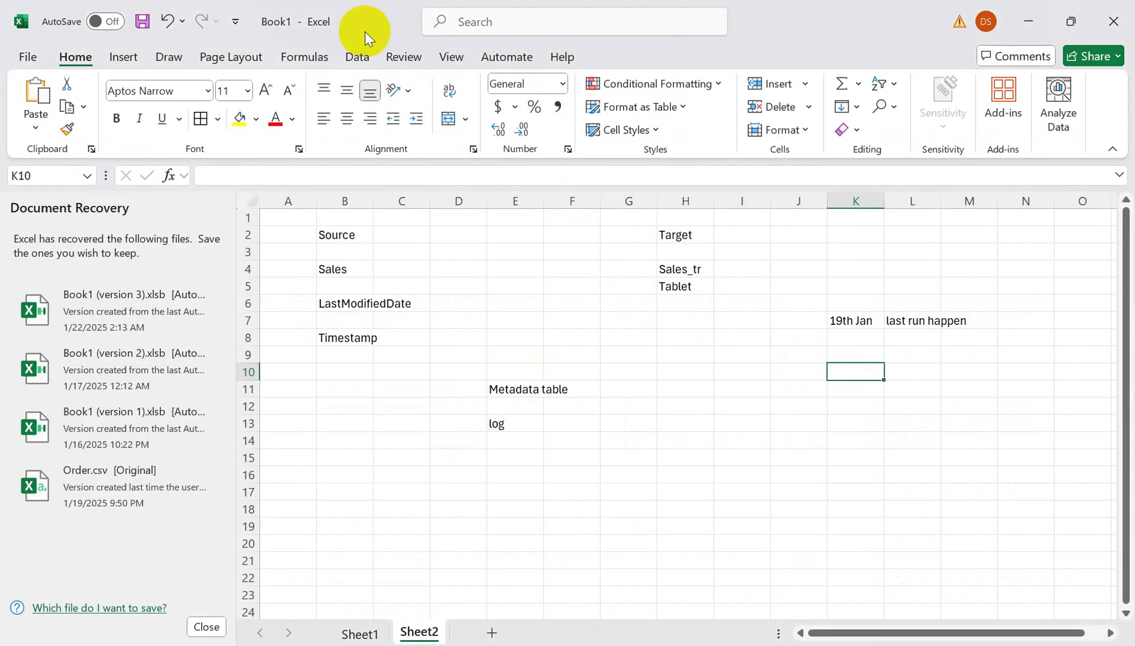
key(alt+Tab)
click(292, 19)
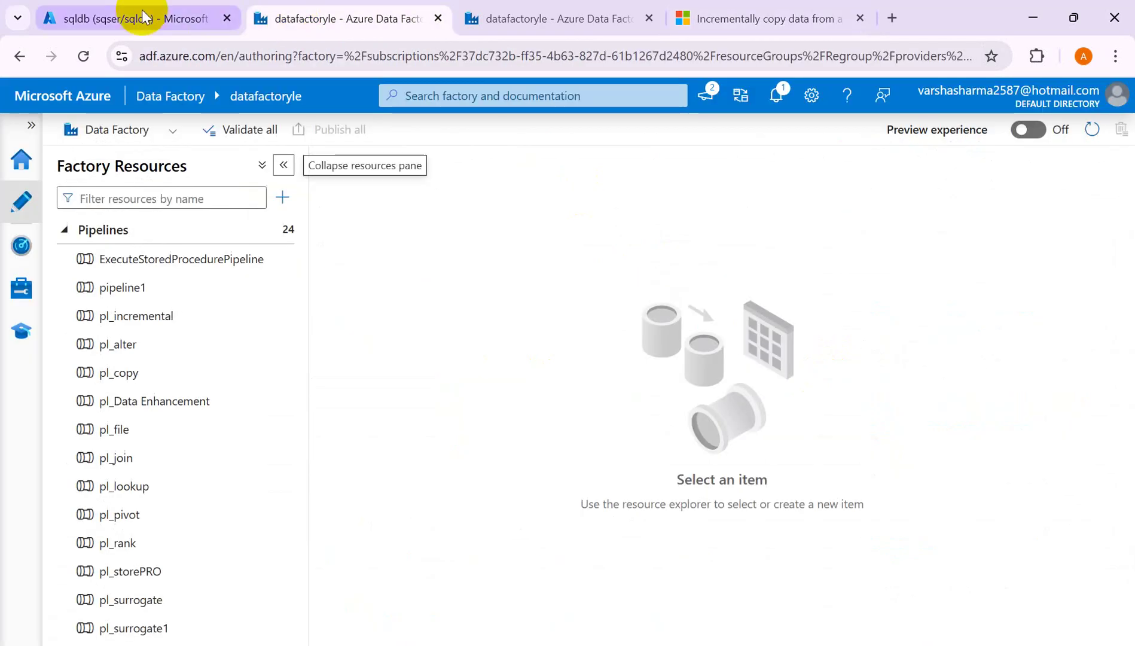
click(143, 16)
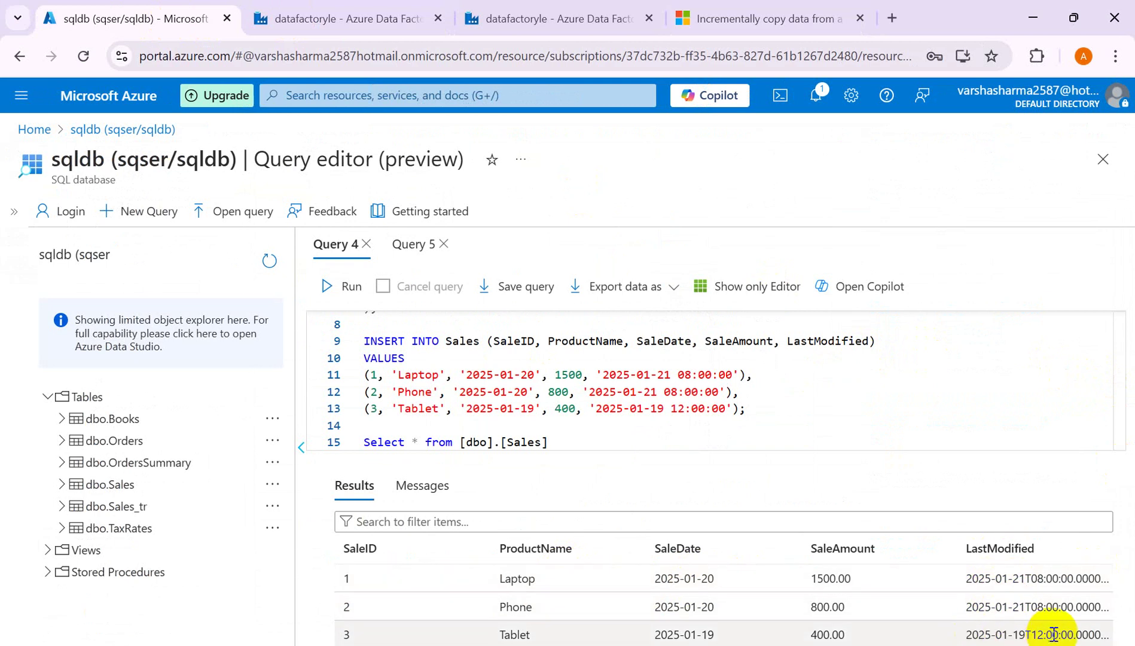
click(1097, 537)
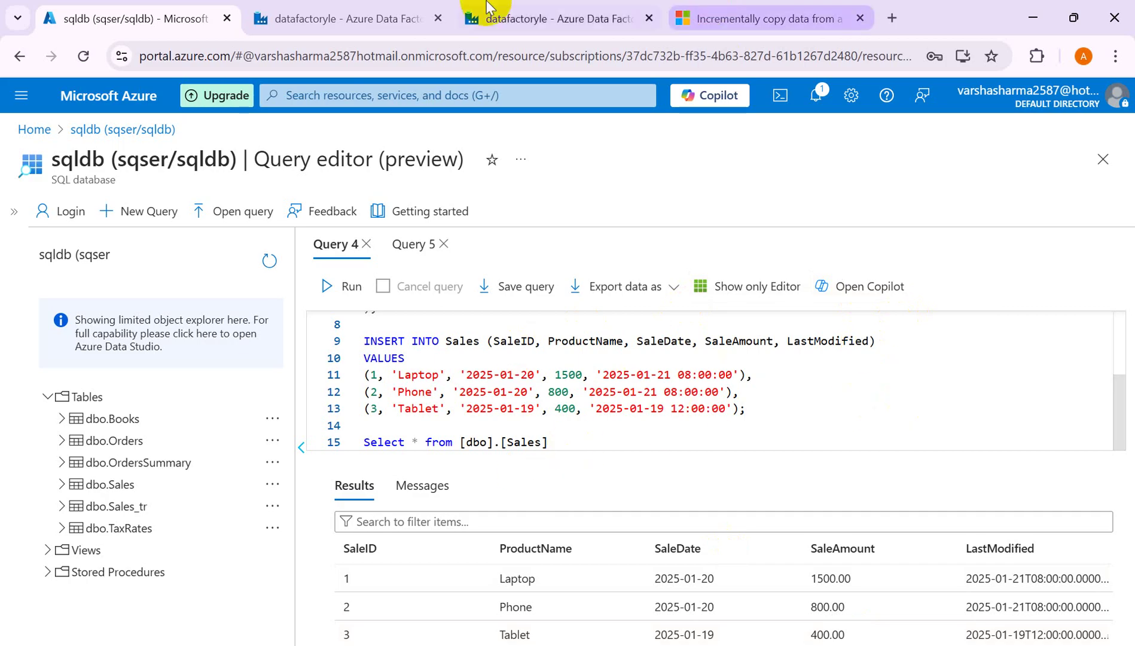
- Switch to Excel and enter lastrun in cell E15 and 19th Jan in cell F15 of Sheet2
mouse_move(766, 645)
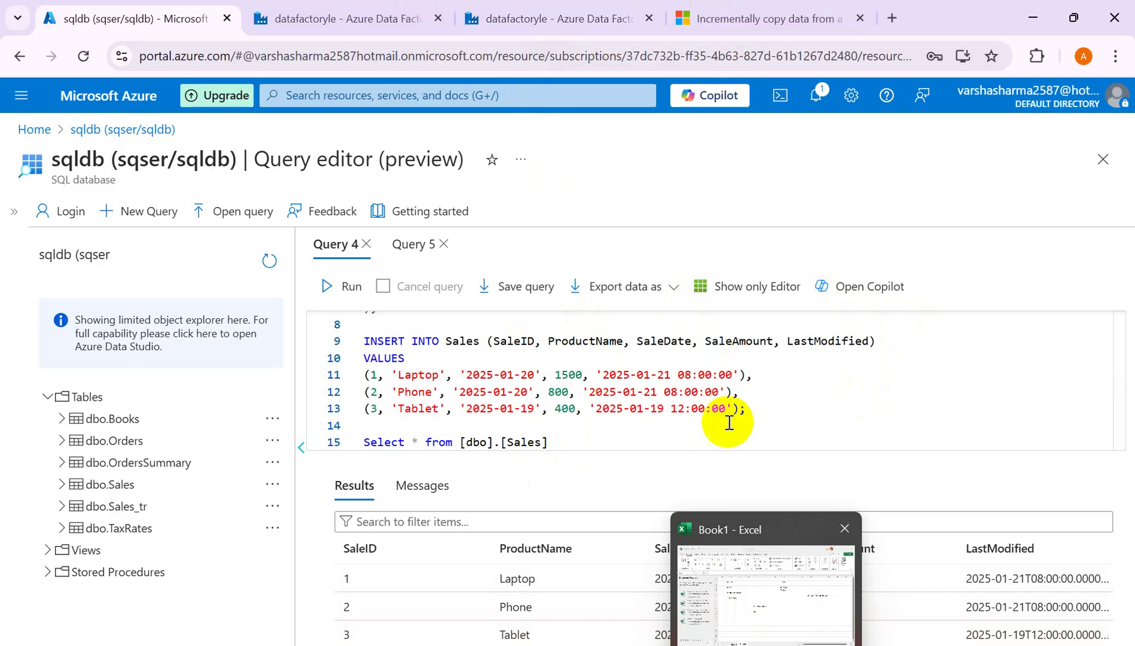
click(766, 592)
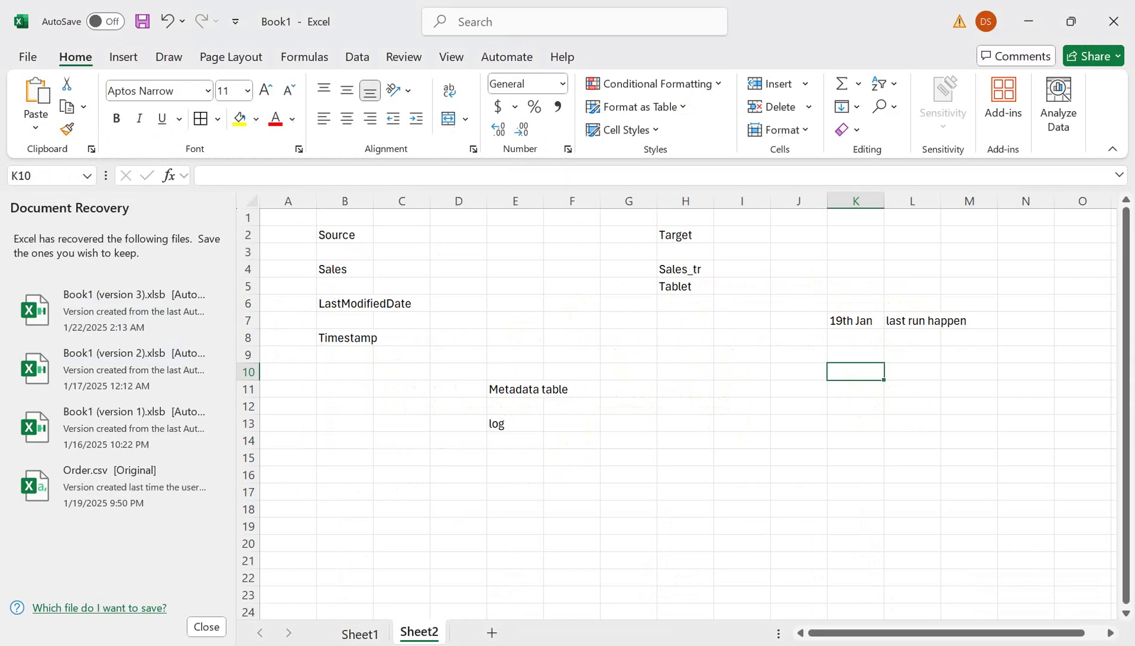
click(509, 389)
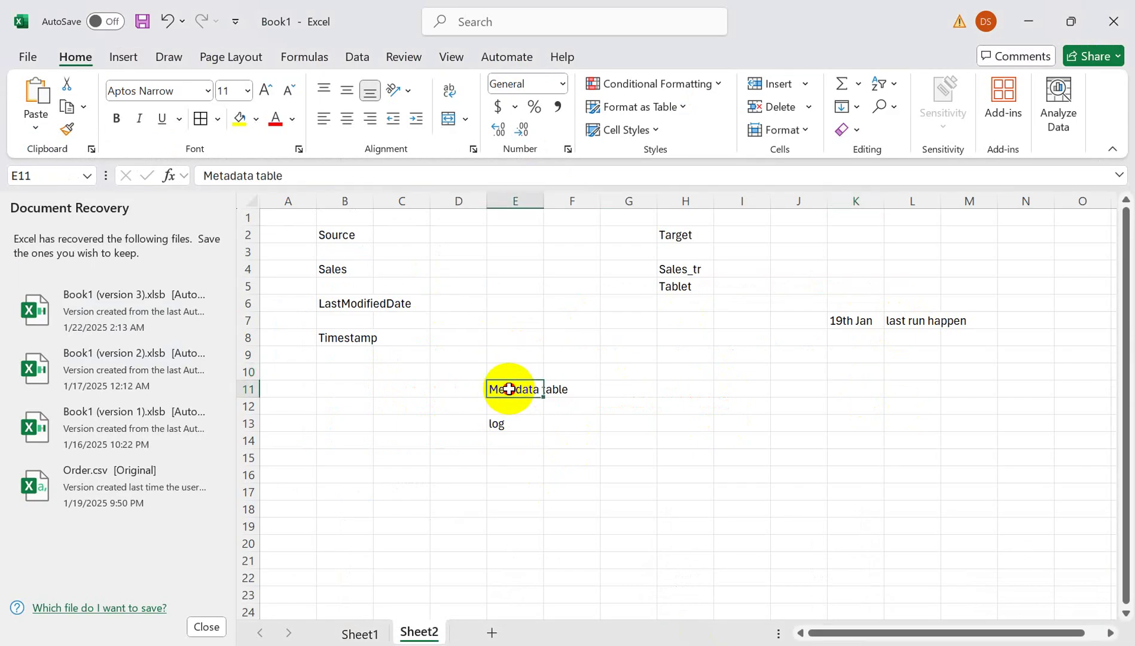
click(511, 459)
text(last)
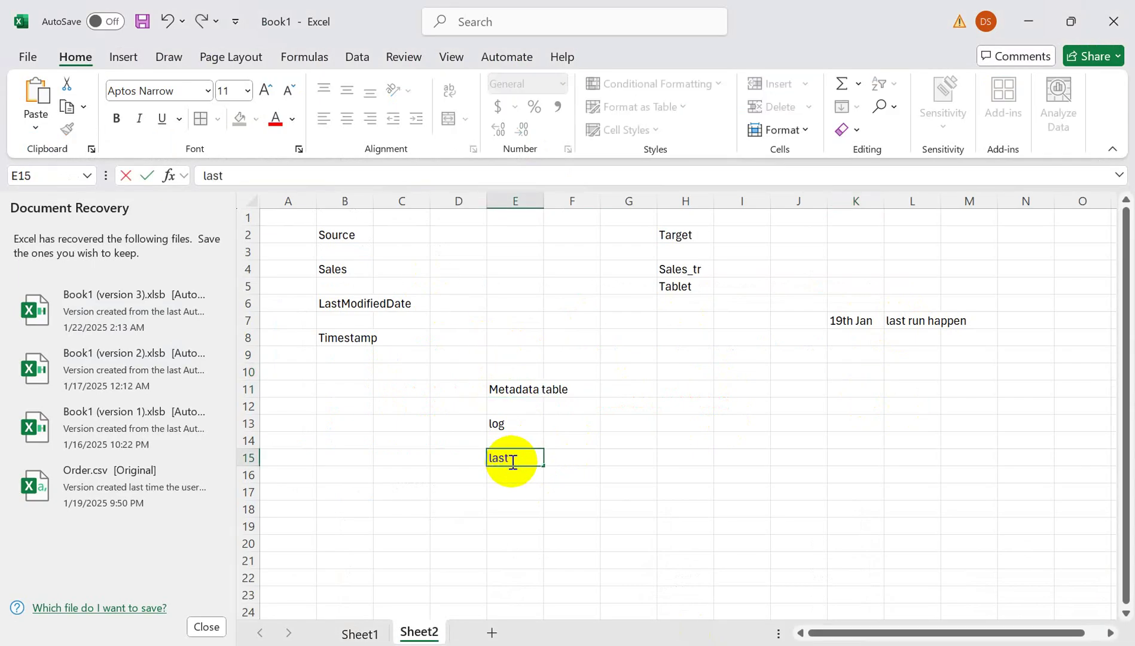
text(run)
key(Tab)
text(1)
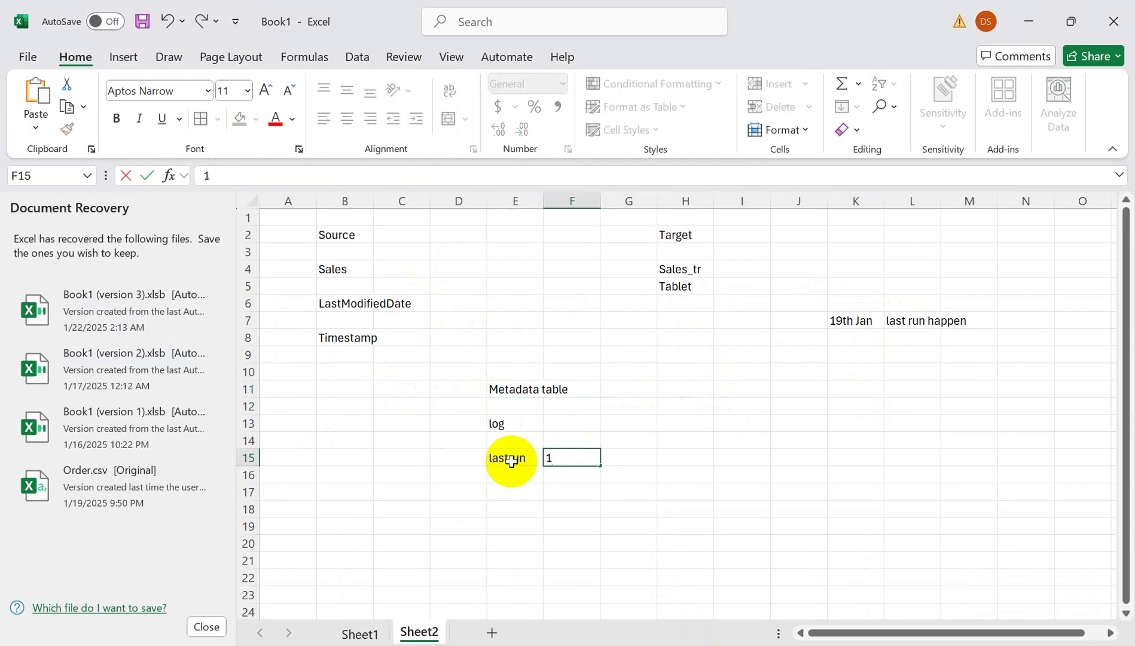
text(9th Jan)
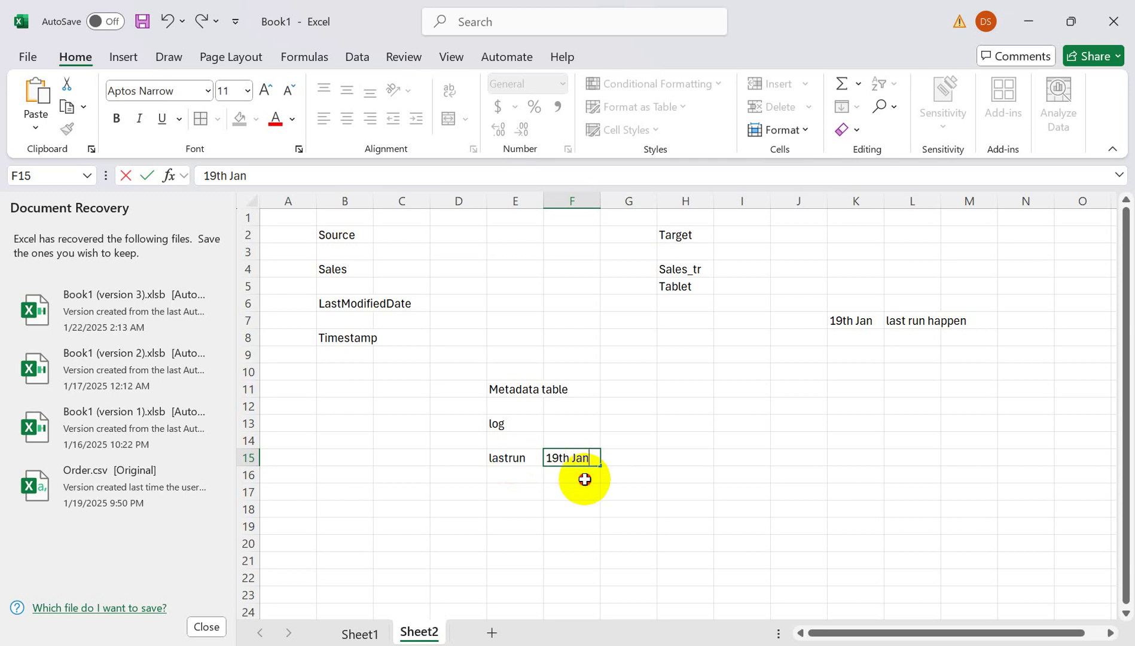
click(584, 479)
click(523, 393)
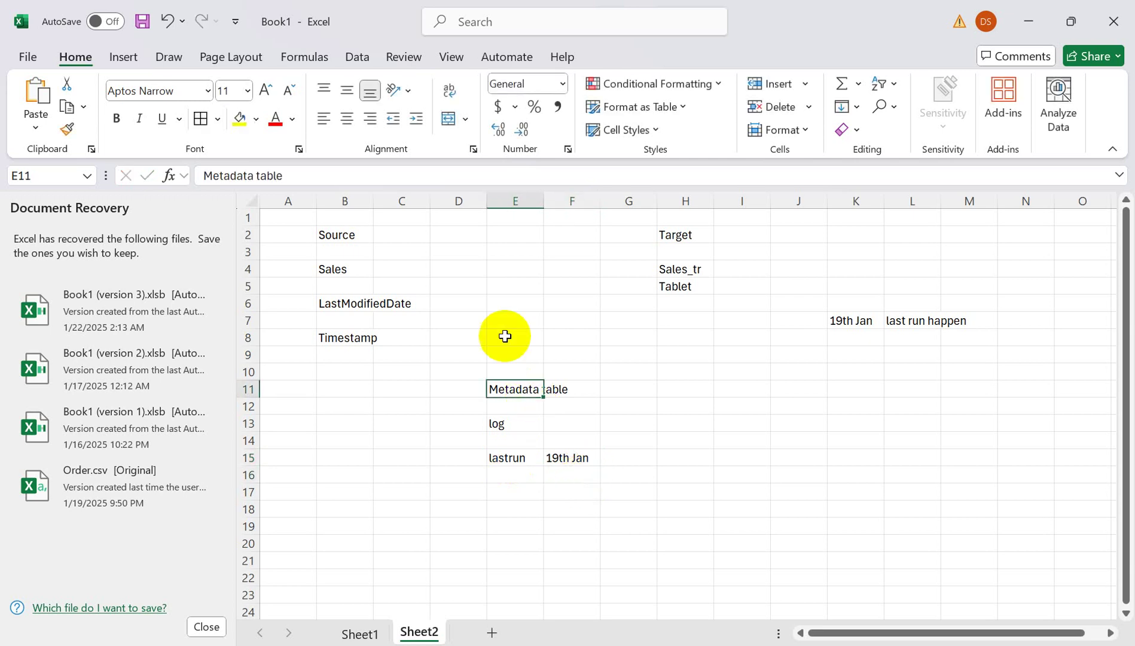
click(772, 357)
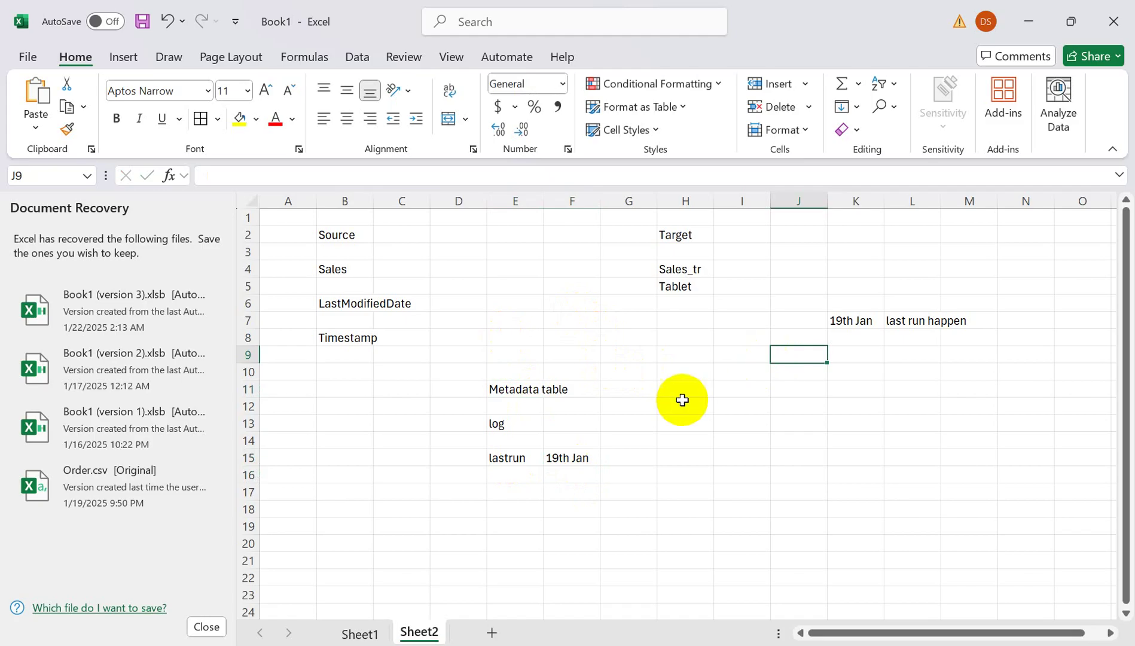
click(503, 392)
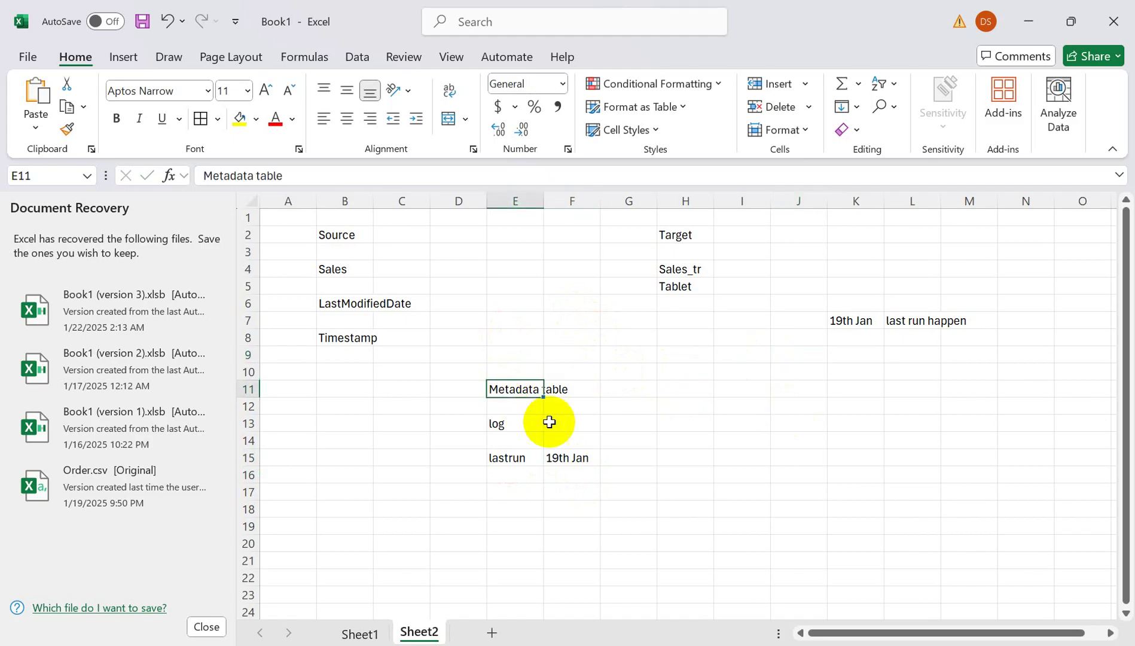
click(571, 460)
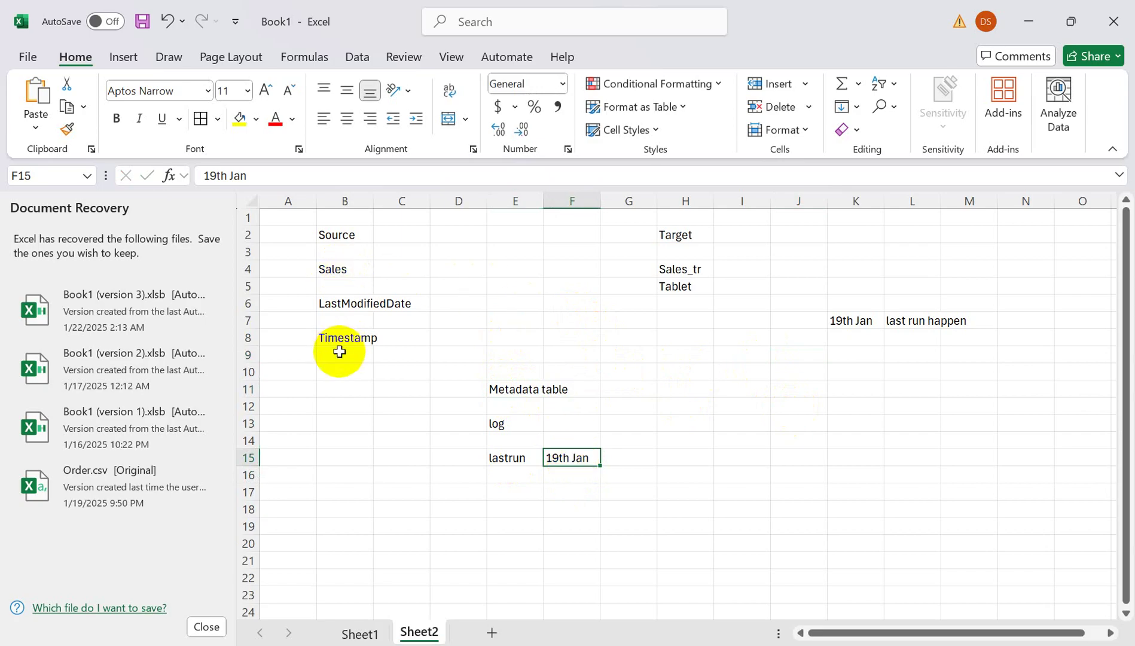
click(327, 373)
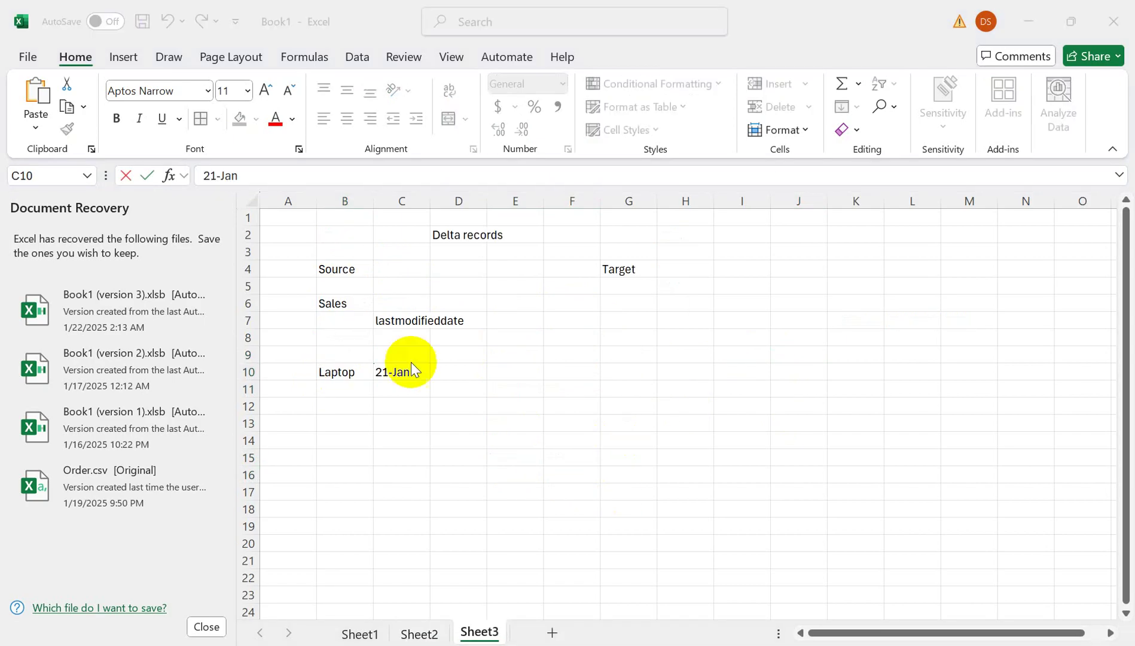
- Clear the contents of cells A1 through H12 on Sheet3
click(317, 231)
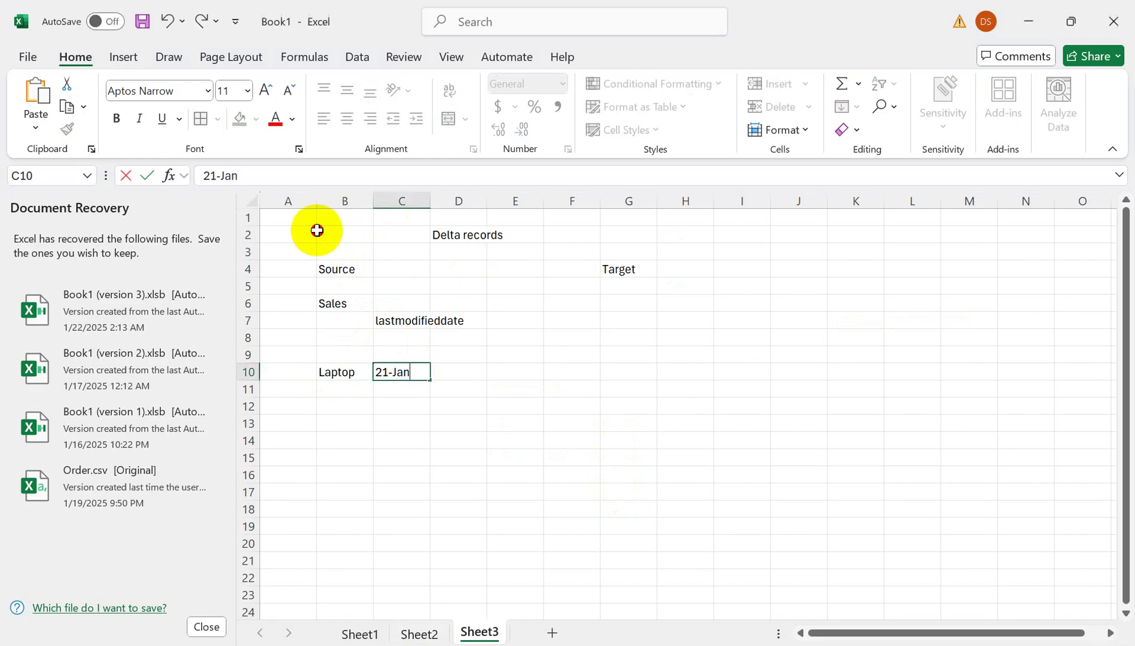
drag(308, 219, 701, 407)
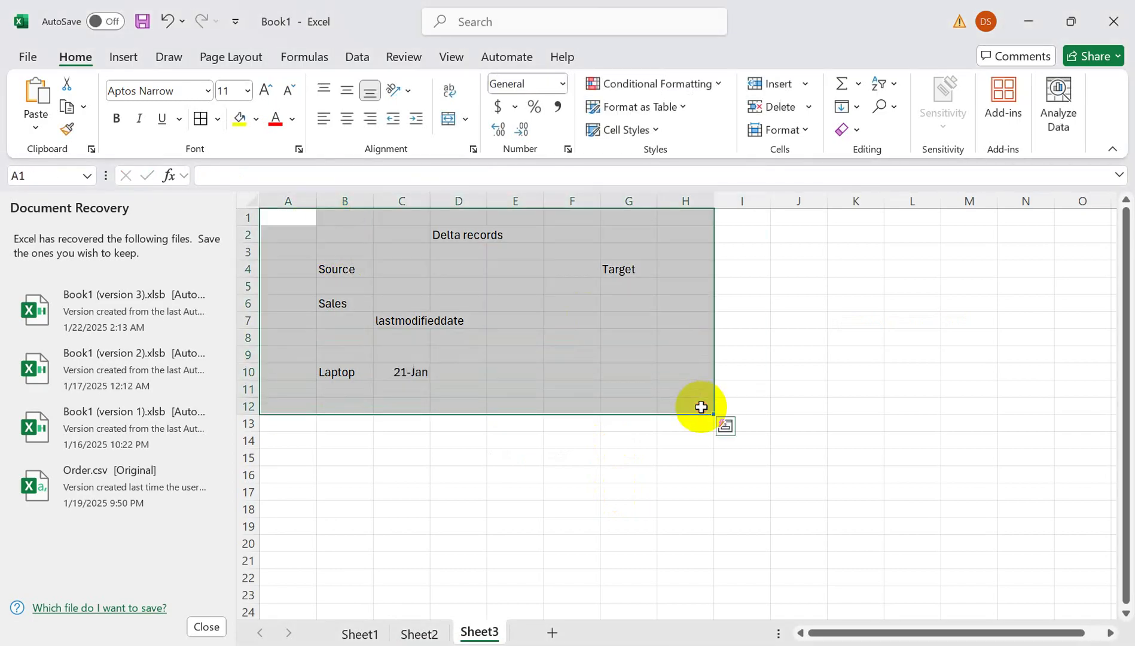
key(Delete)
- Enter the headings Source in cell B2 and Target in cell F2 of Sheet3
click(370, 237)
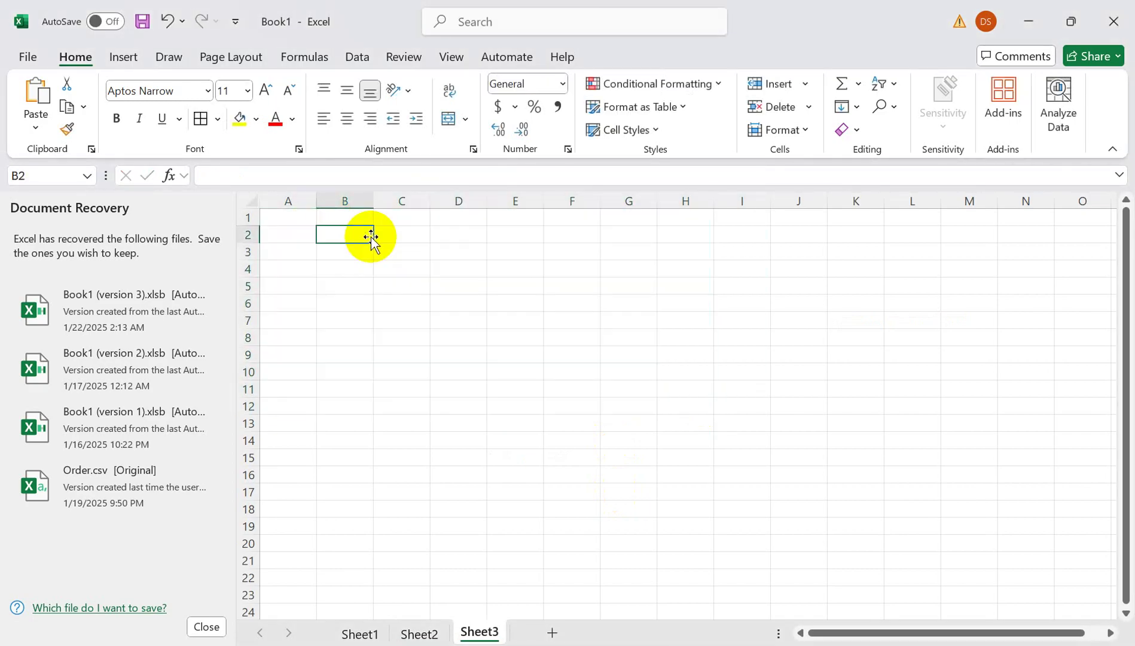
text(Source)
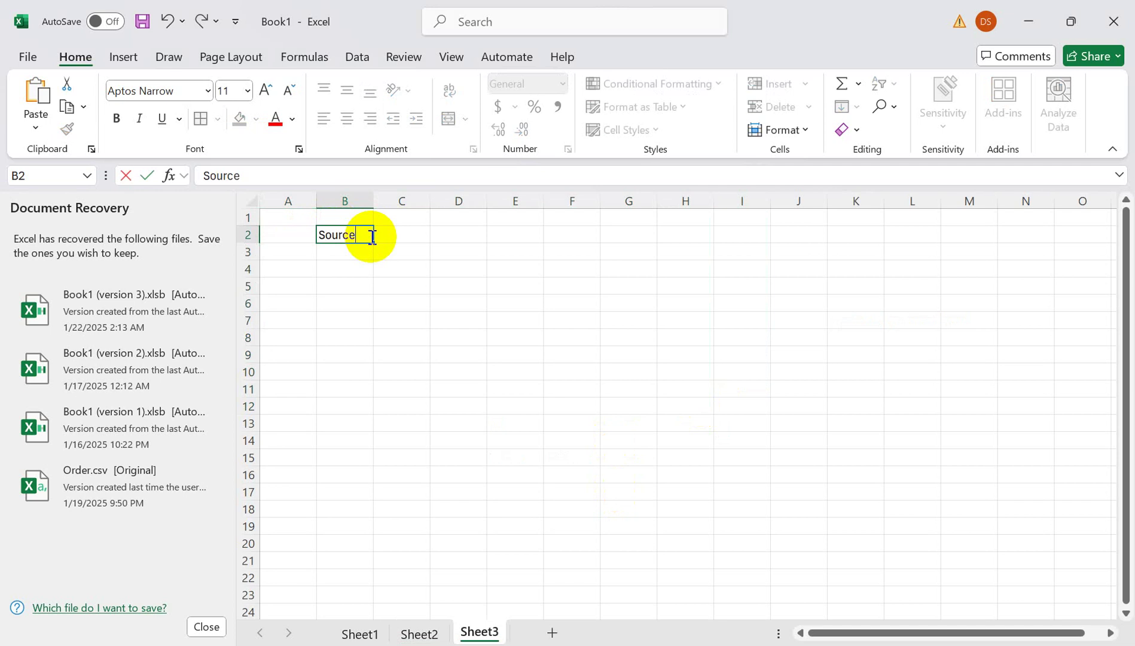
click(551, 234)
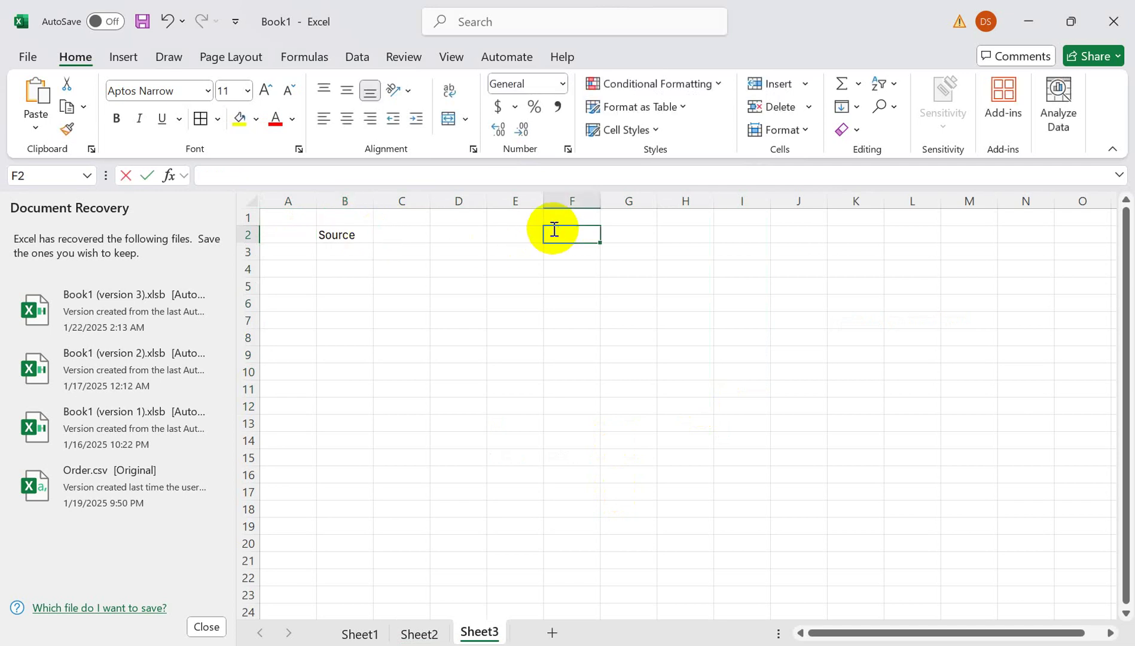
text(Target)
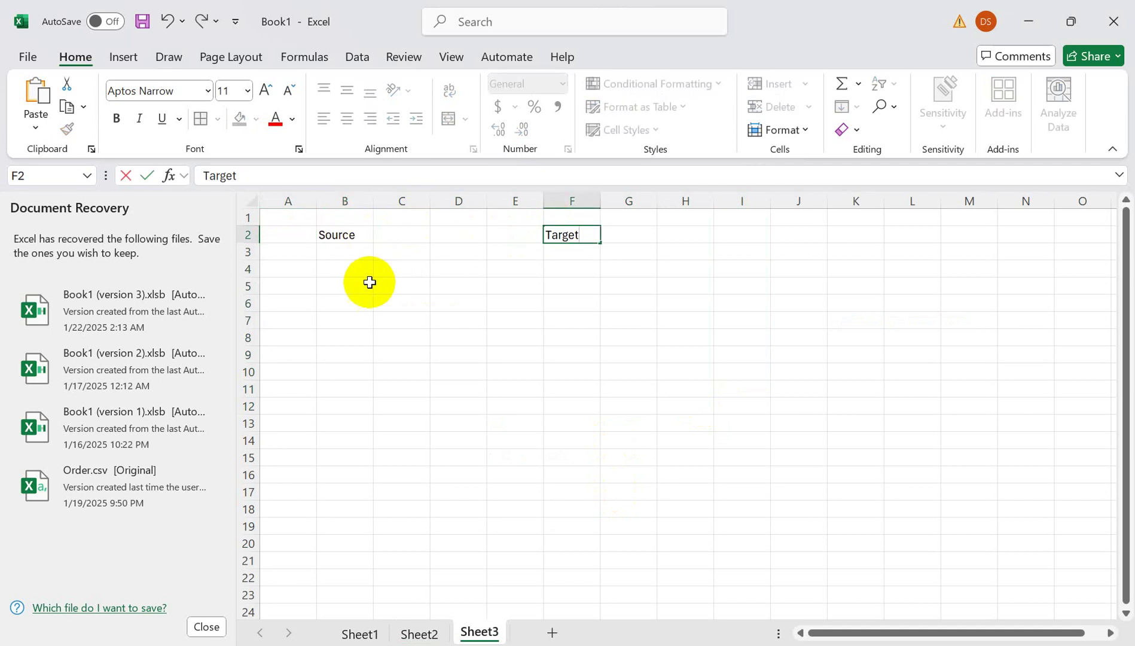
click(330, 269)
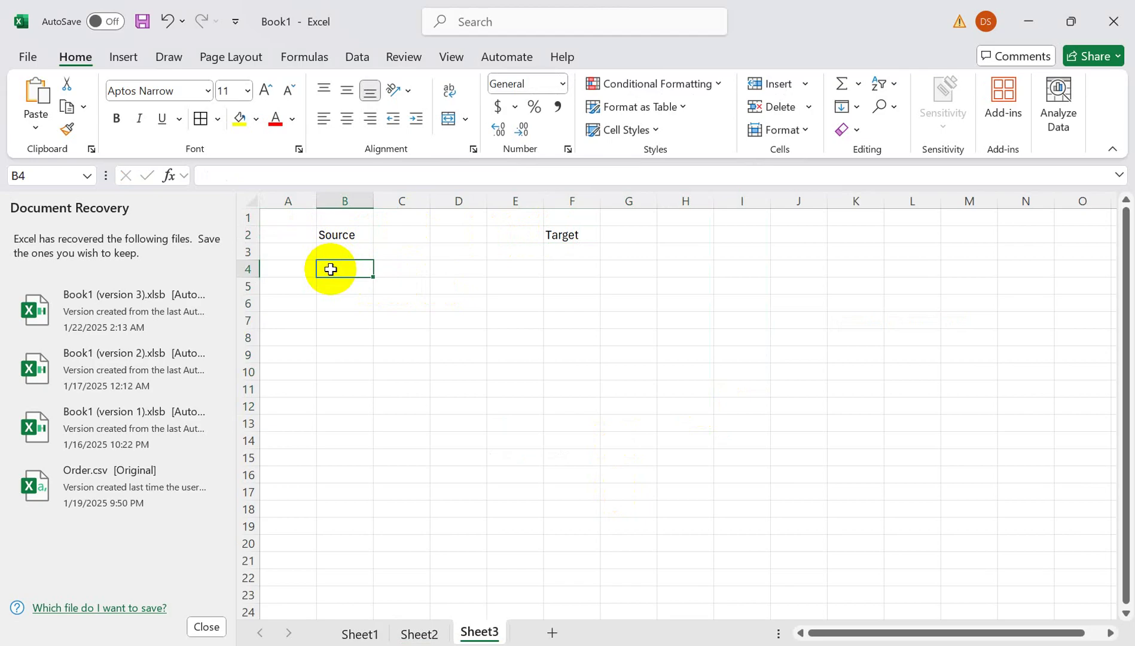
text(Lap)
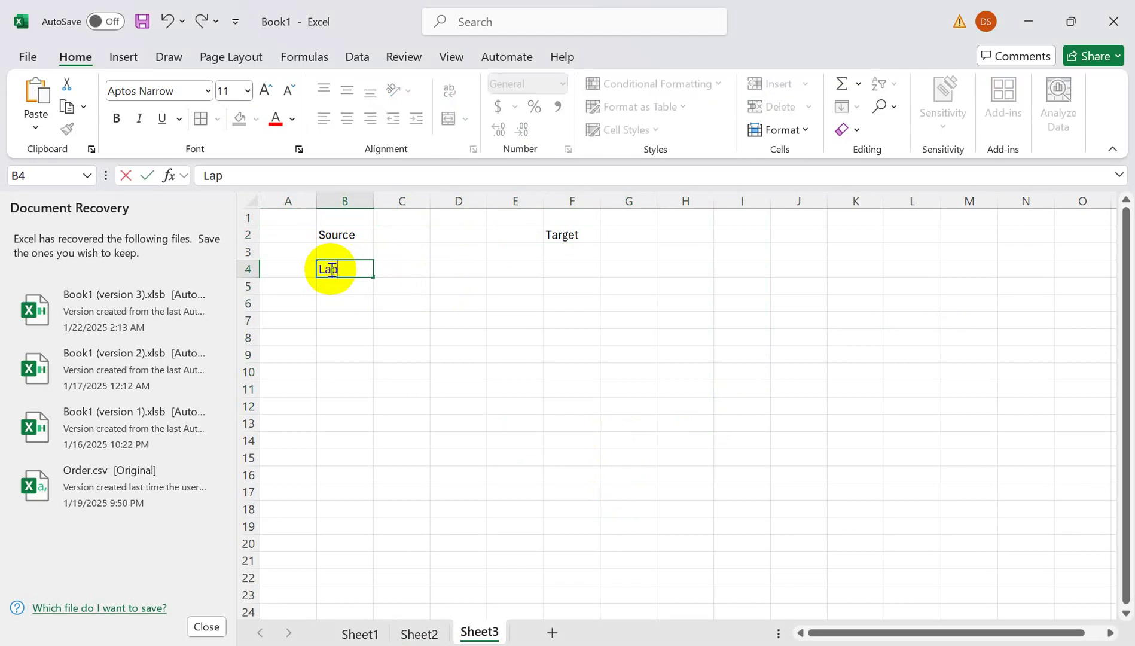
text(top)
key(Tab)
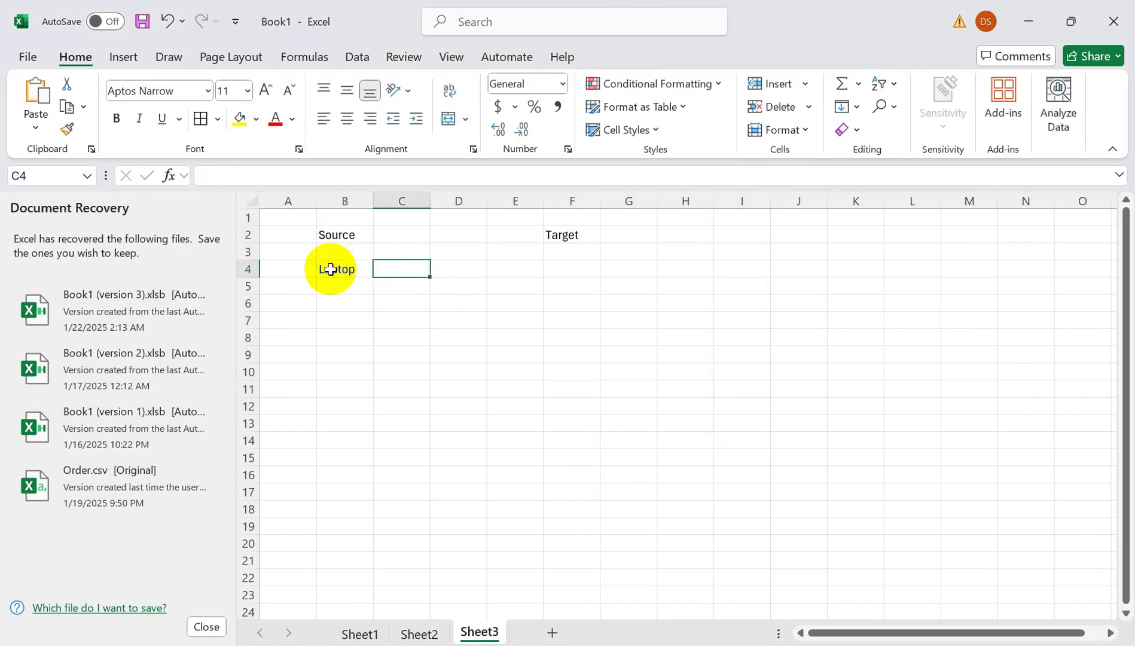
text(21st)
key(Return)
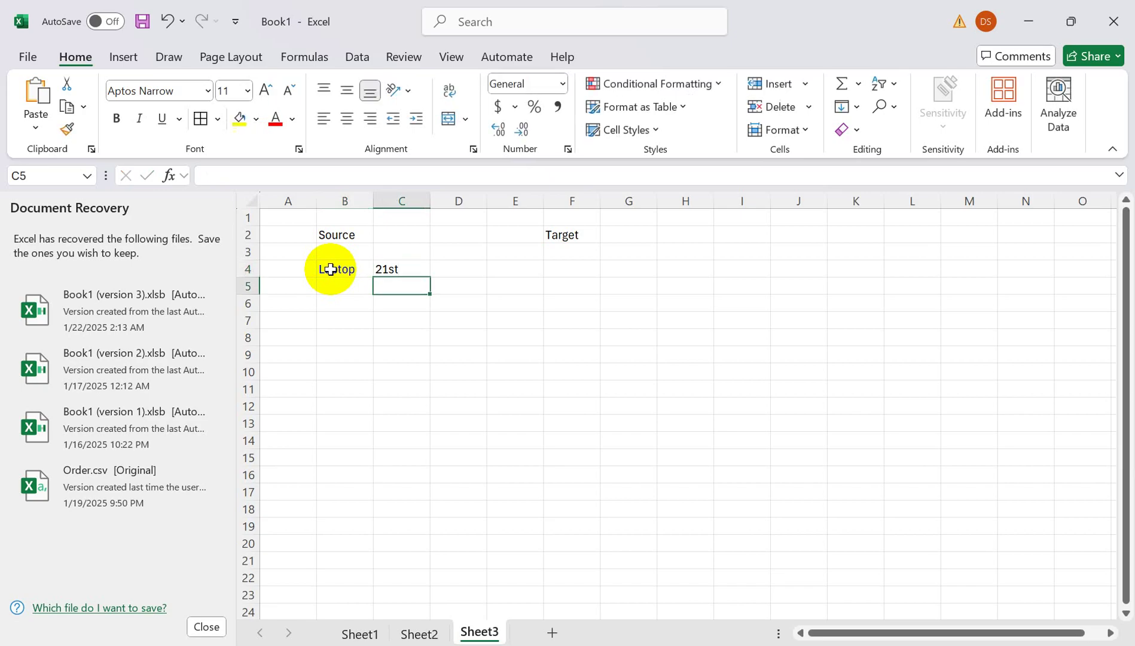
key(Up)
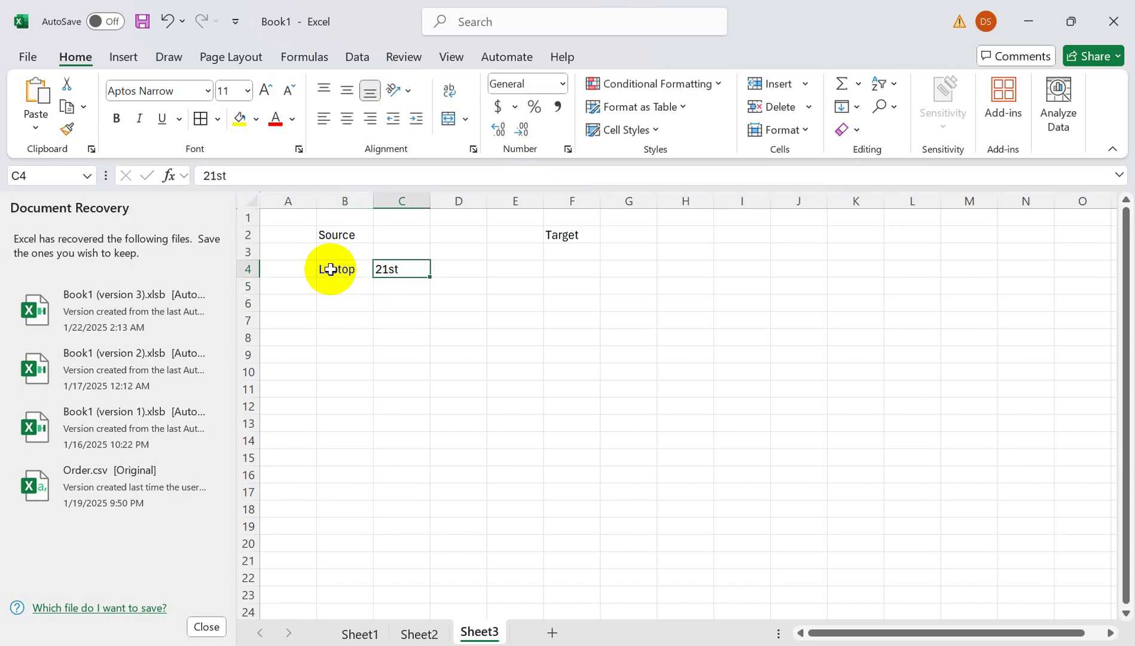
key(Delete)
- Set cell B4 under Source to Tablet and enter 19th Jan in cell C4
click(331, 269)
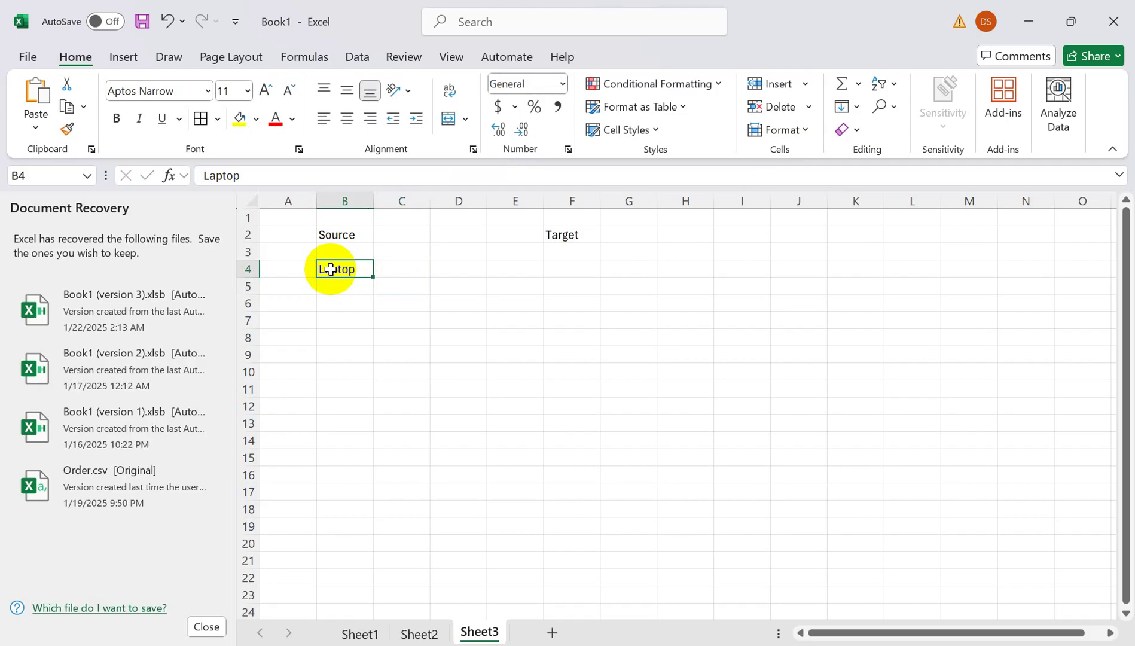
key(Delete)
text(Tablet)
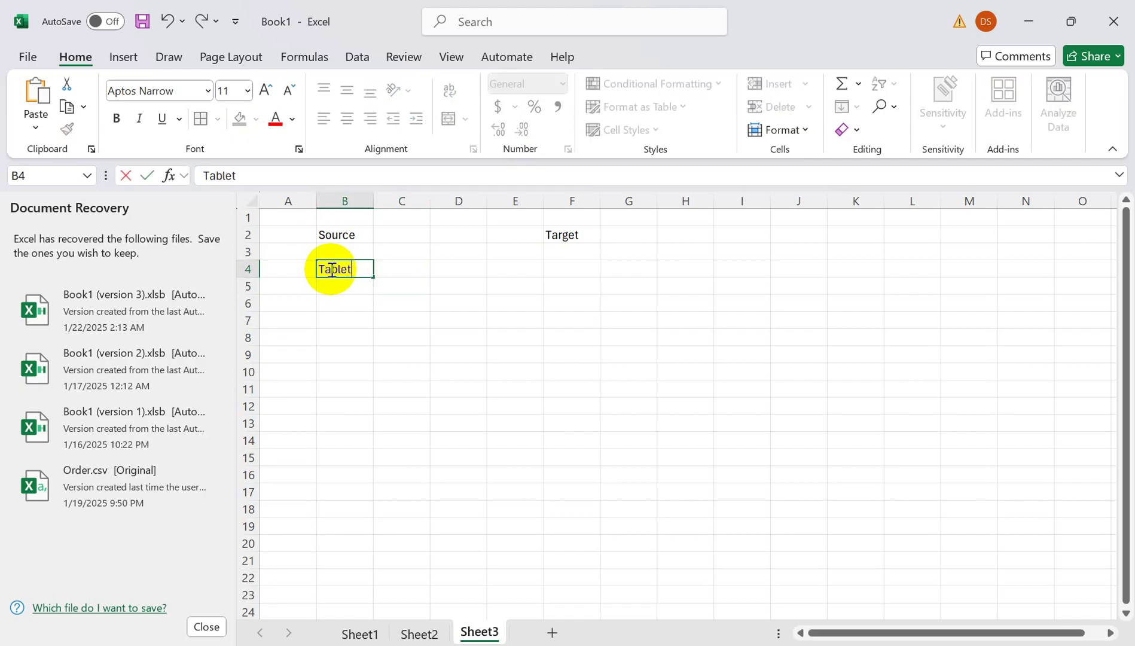
key(Tab)
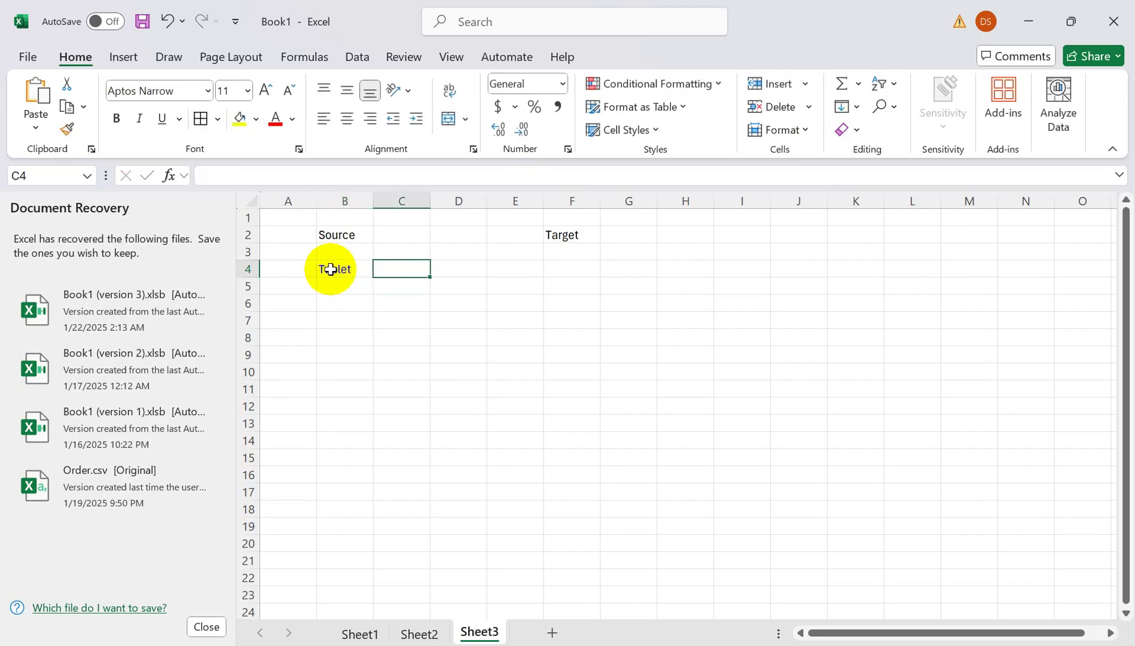
text(19th)
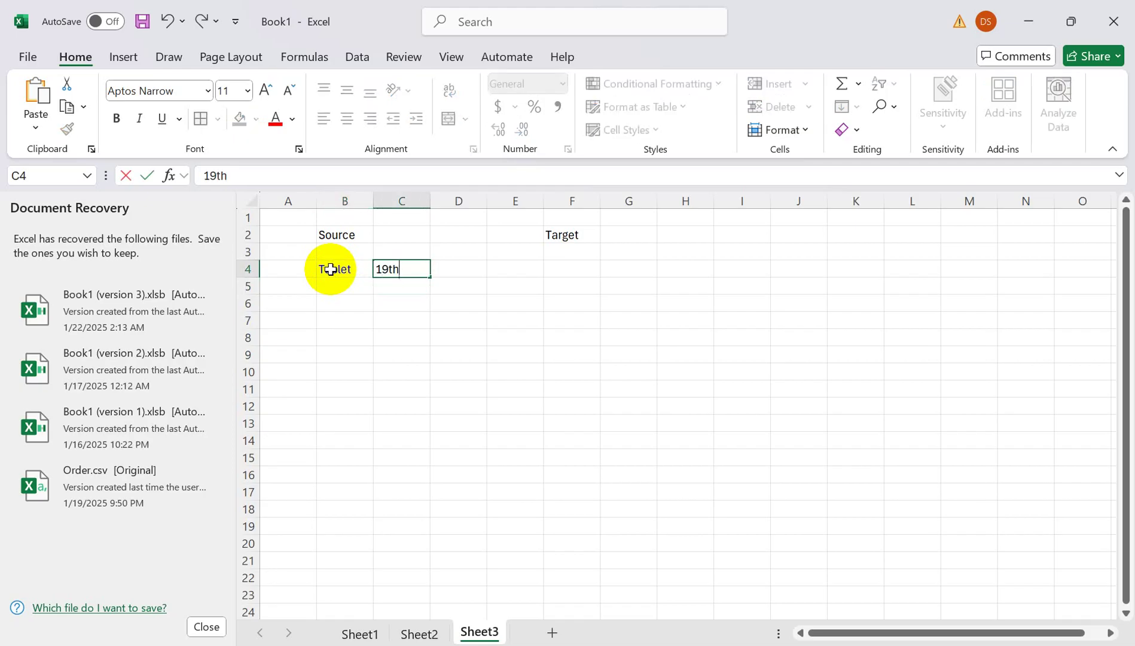
text( Jan)
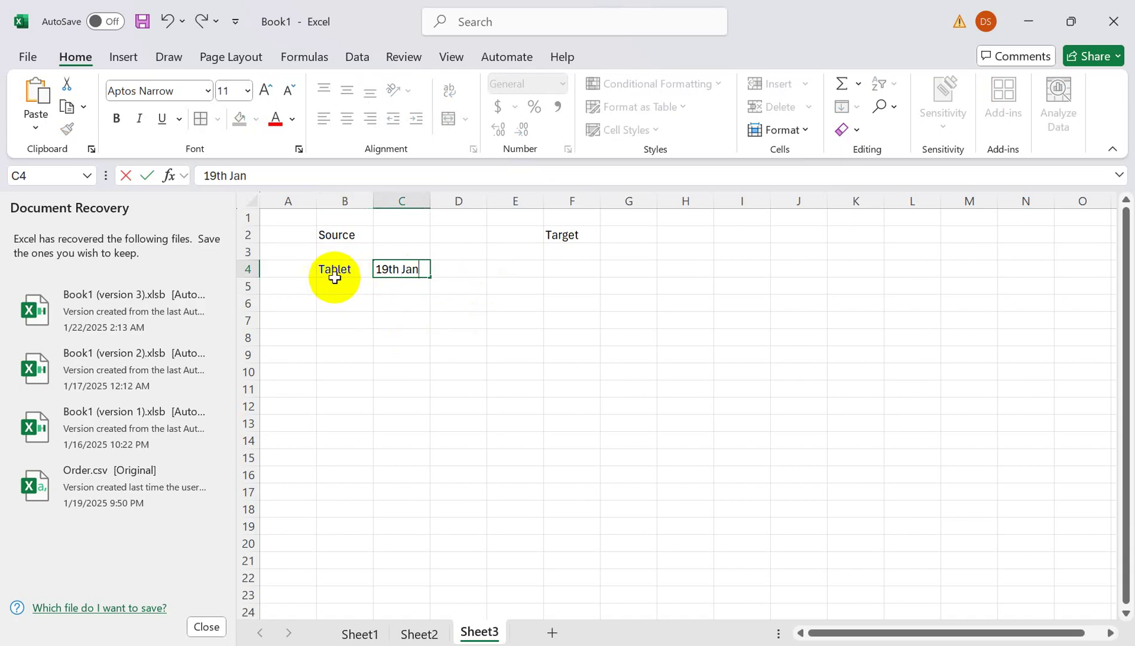
- Copy the Tablet record in cells B4:C4 to cells F4:G4 under Target
click(349, 270)
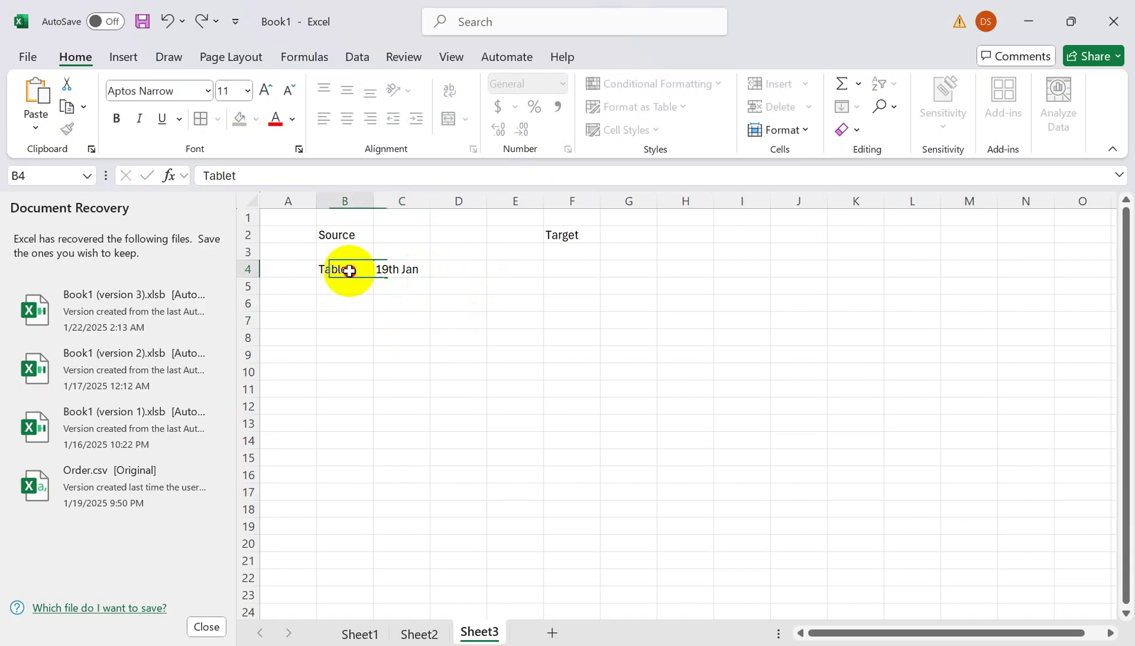
drag(350, 270, 392, 270)
key(ctrl+c)
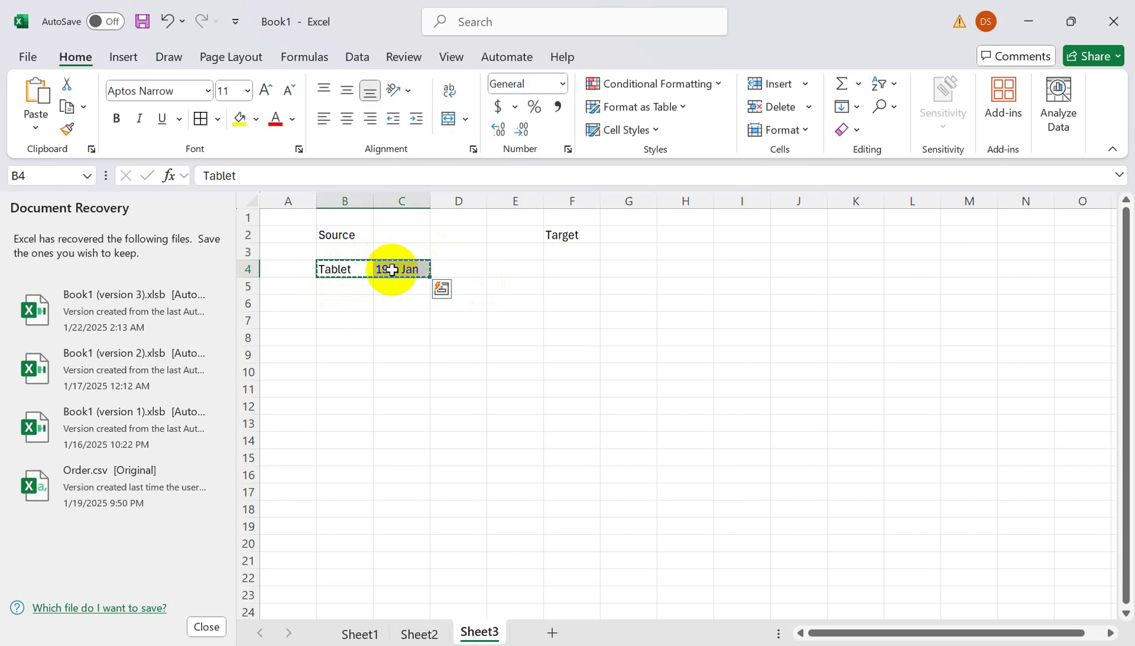
click(574, 268)
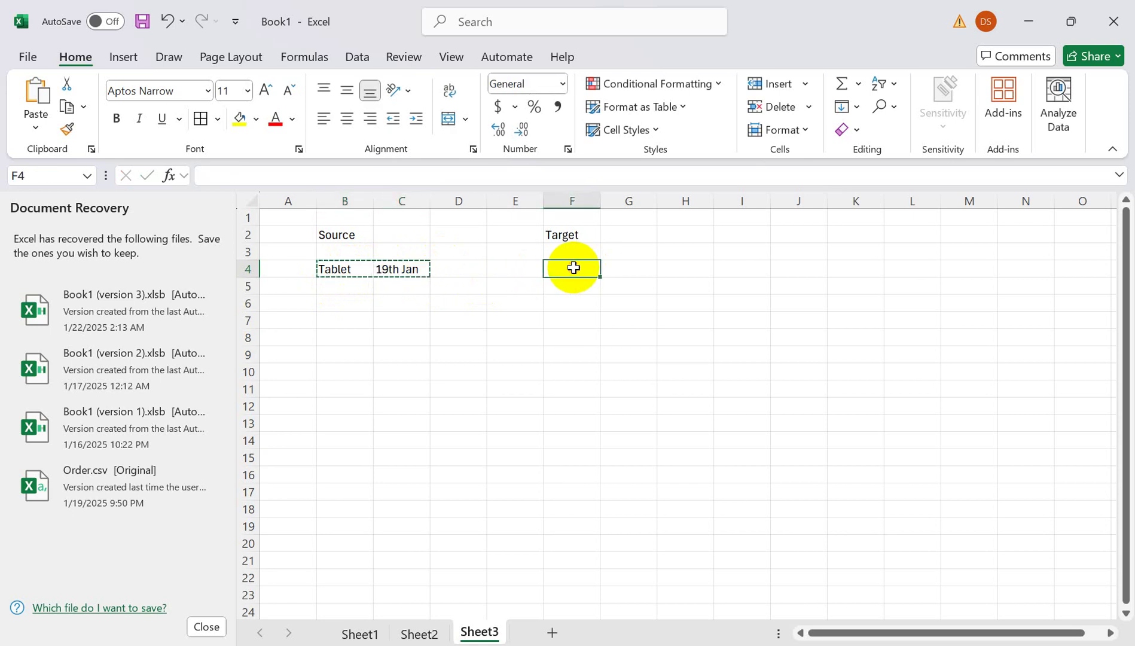
key(ctrl+v)
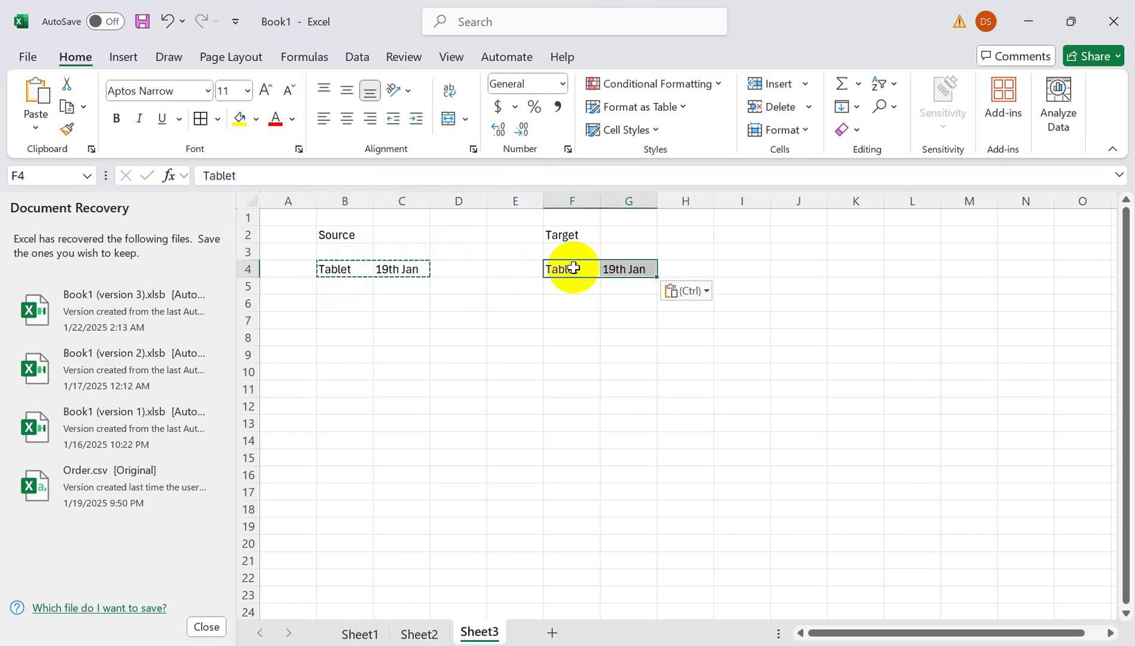
- Enter the heading Metadata in cell J2 of Sheet3
click(791, 232)
text(Meta)
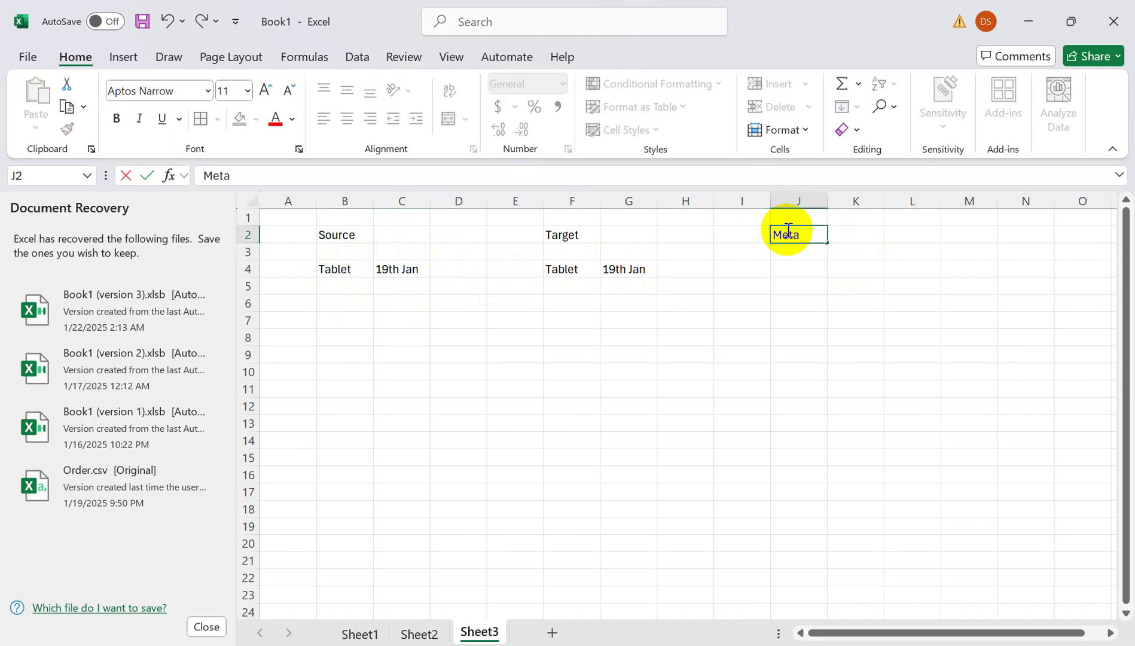
text(data)
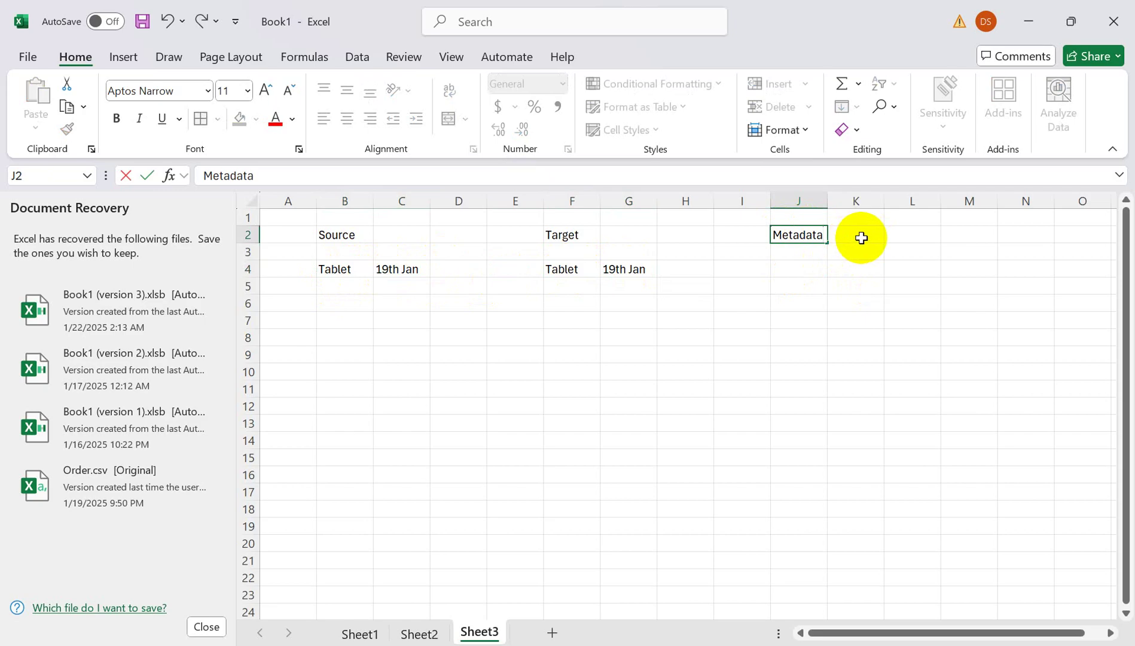
click(861, 238)
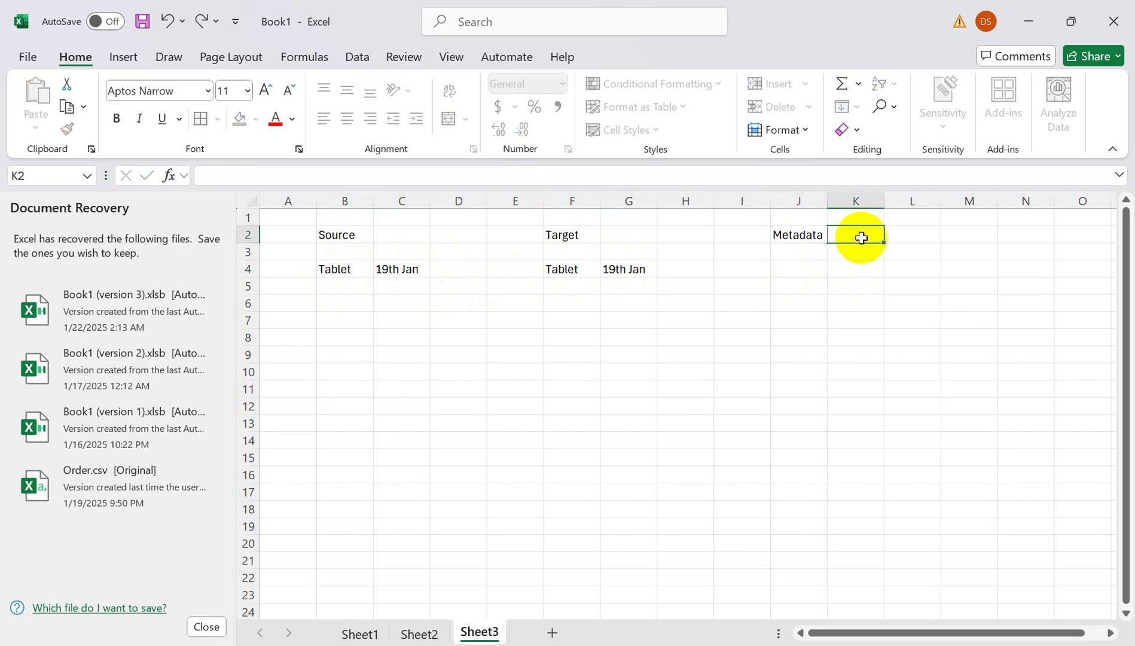
- Enter the note 19th Jan-Incremental Data happen in cell J4 under Metadata
click(366, 272)
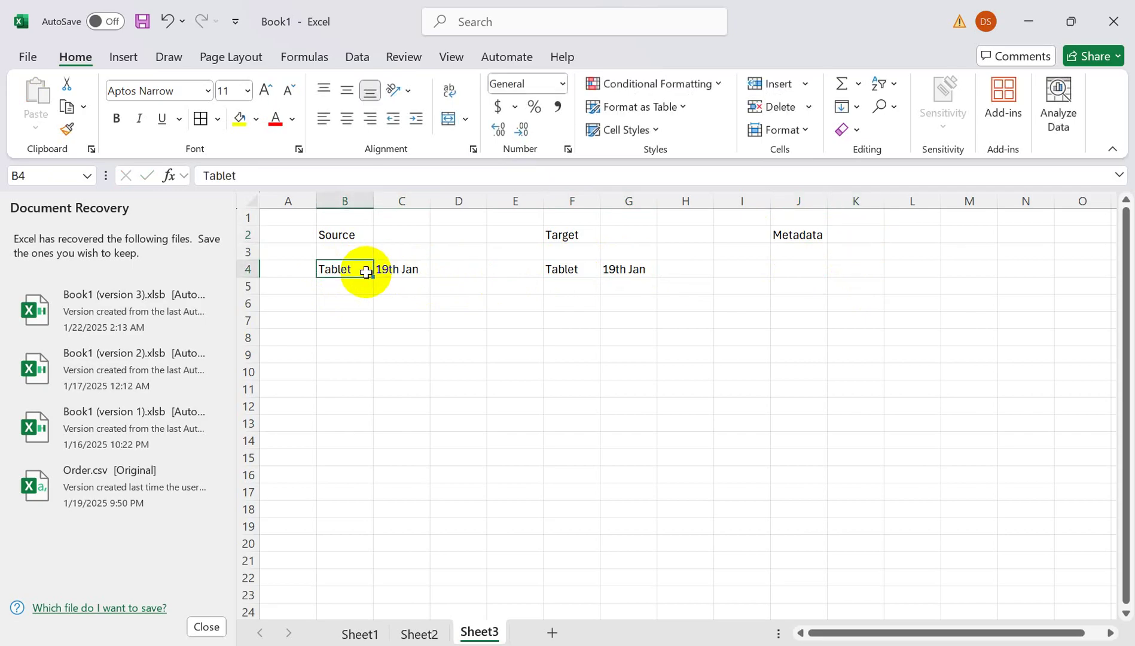
click(804, 267)
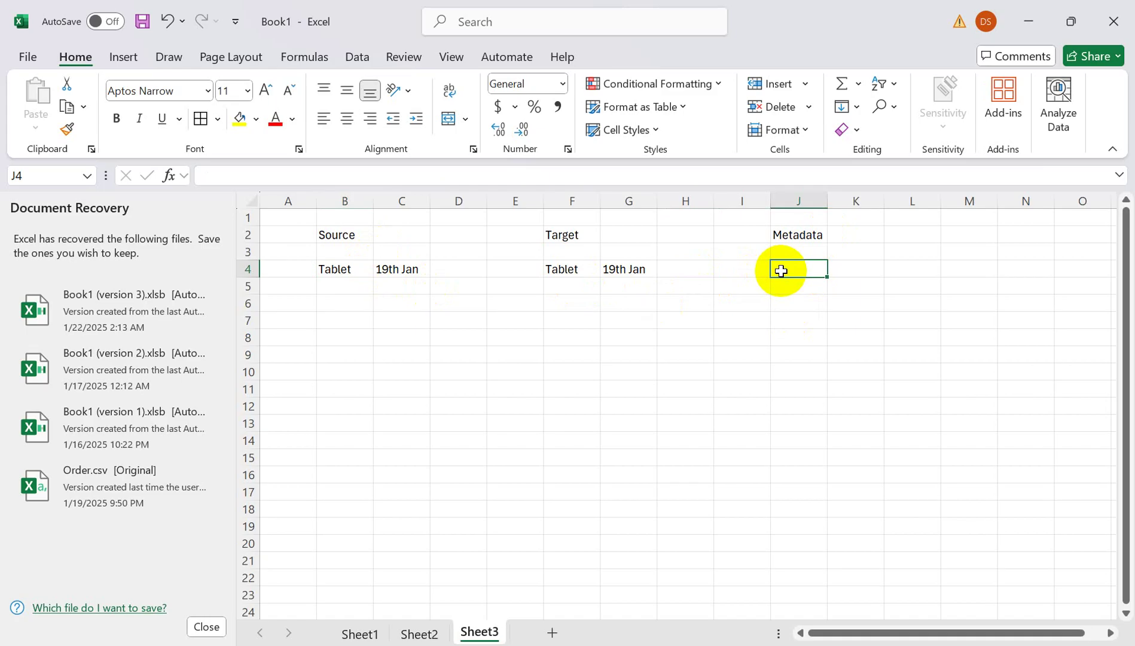
text(19t)
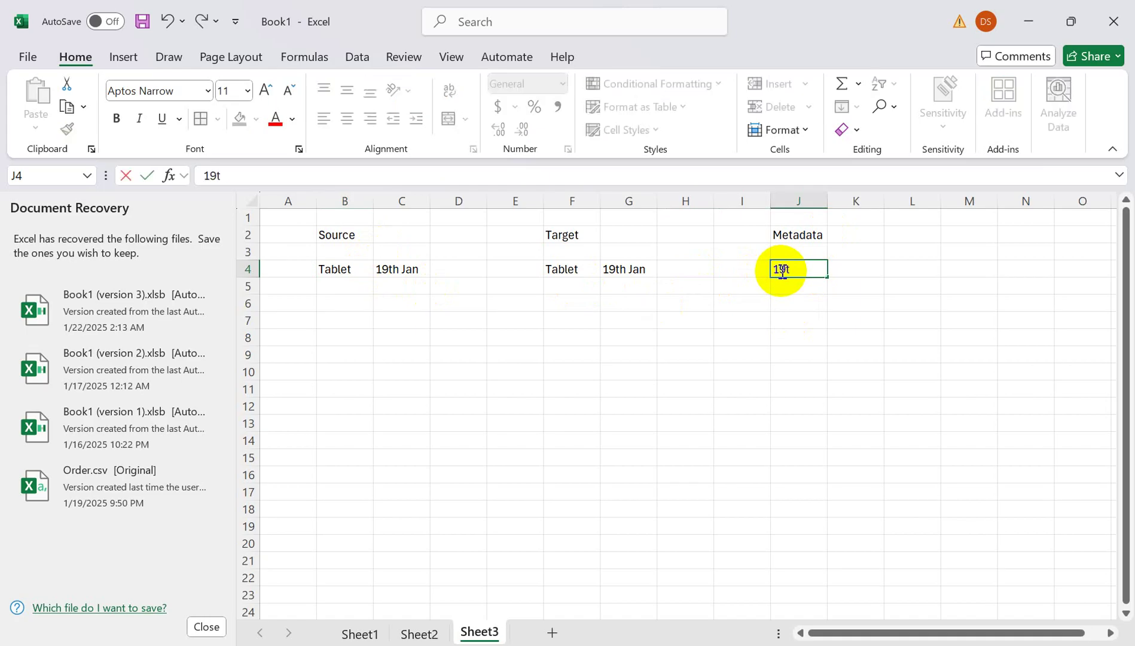
text(h Jan-Incremental)
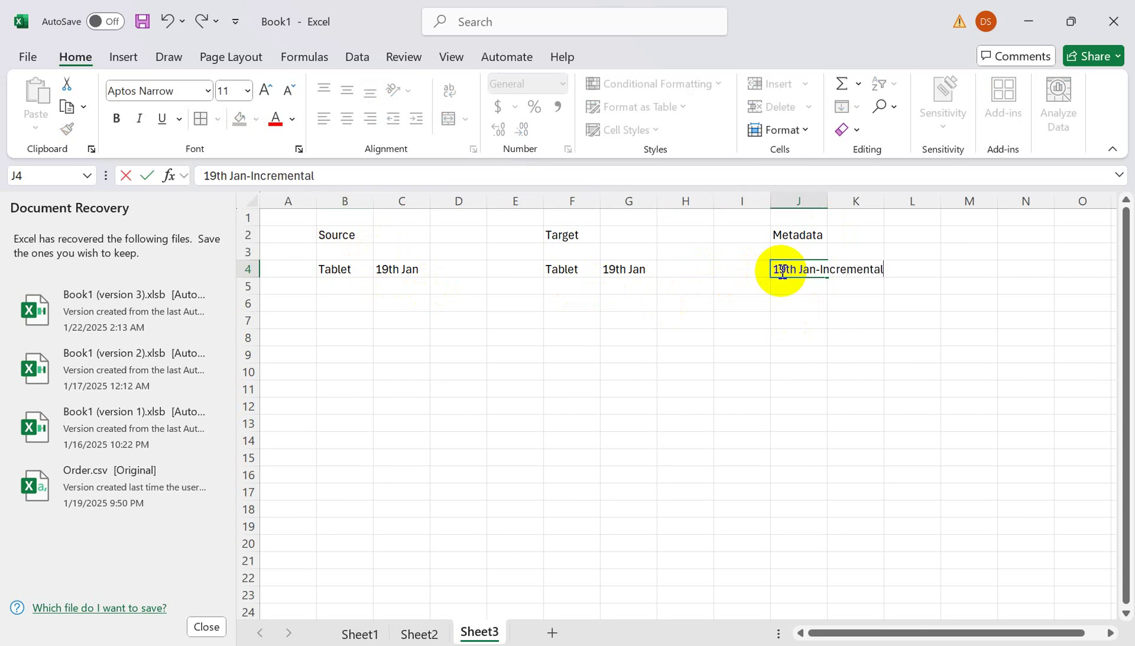
text( Data happen)
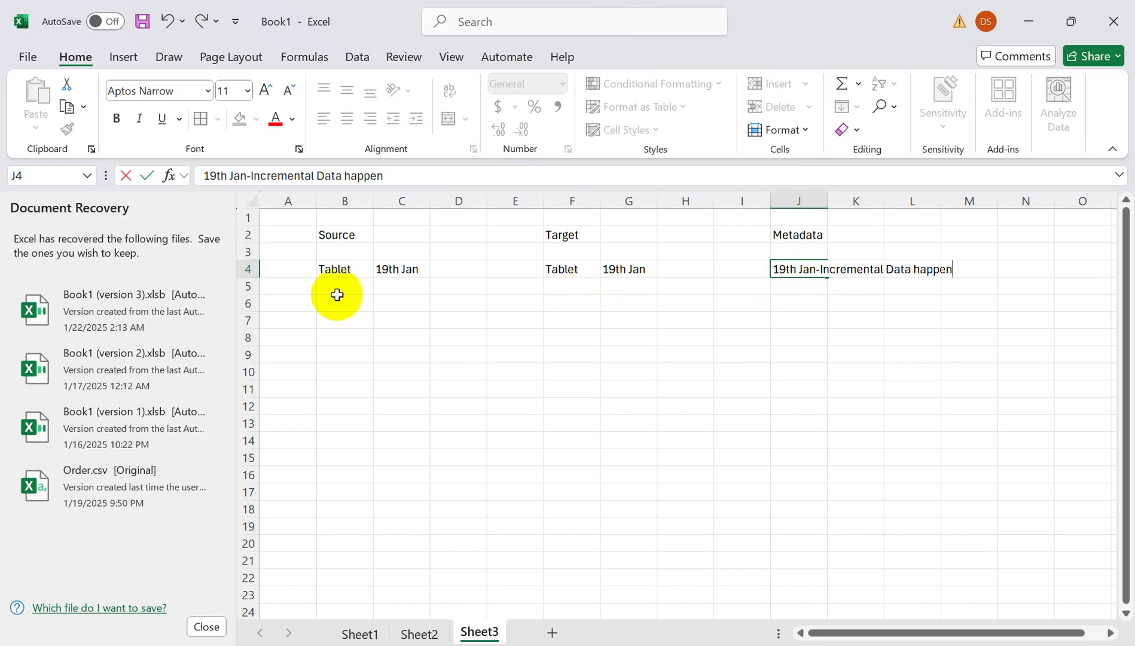
click(323, 270)
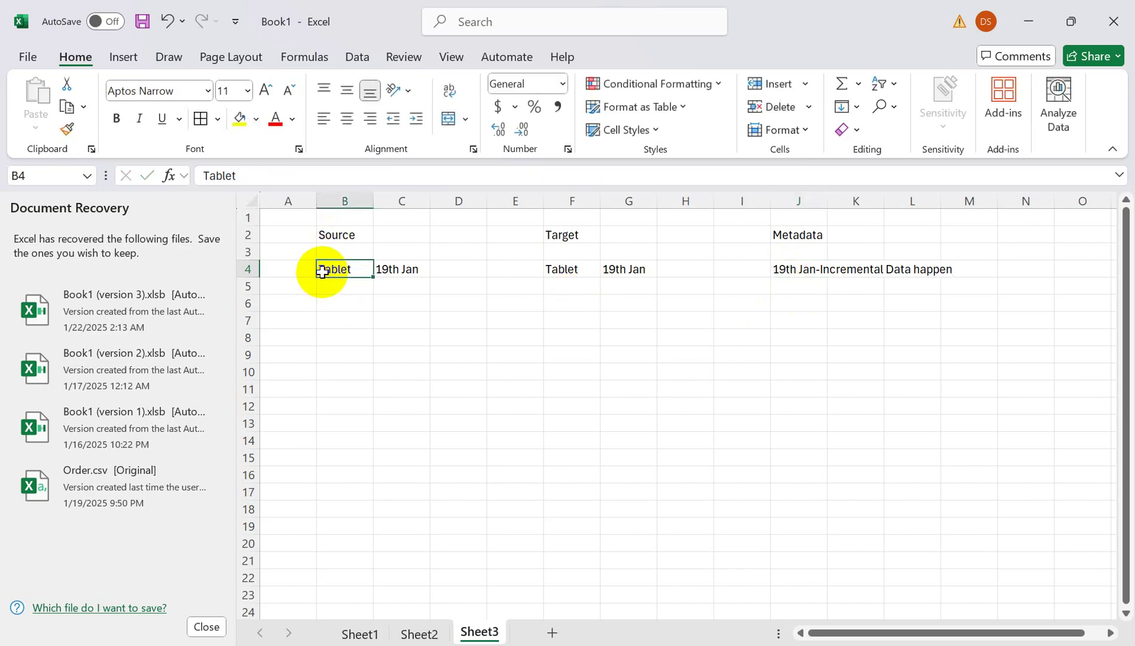
- Add a Source record with Mobile in cell B5 and 21st Jan in cell C5
click(322, 285)
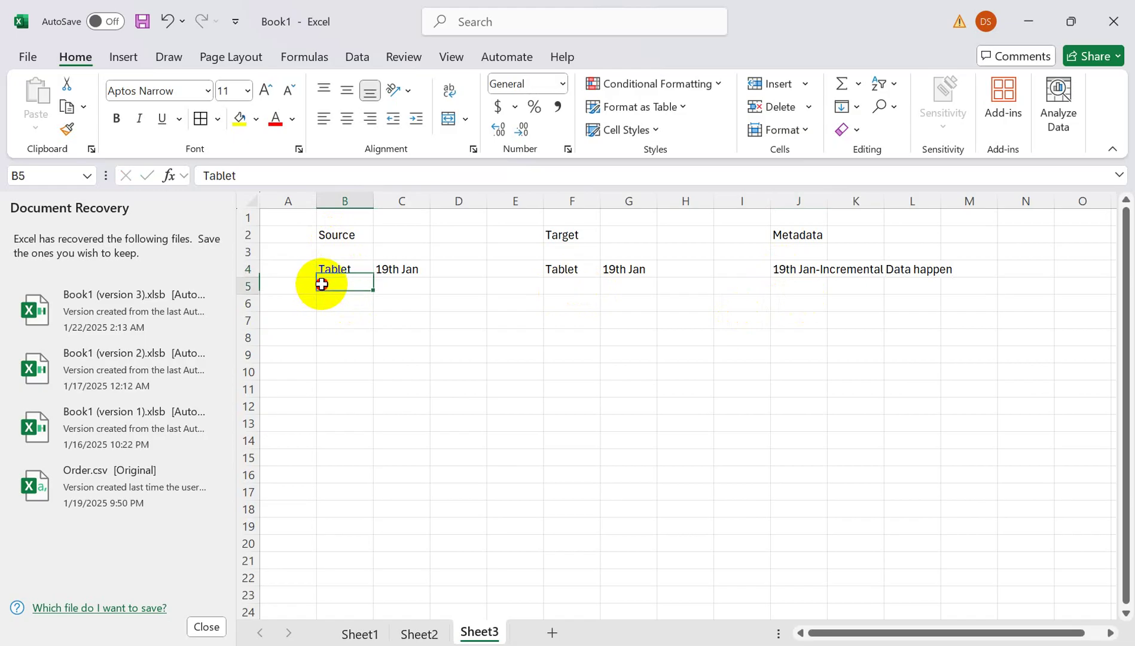
text(21)
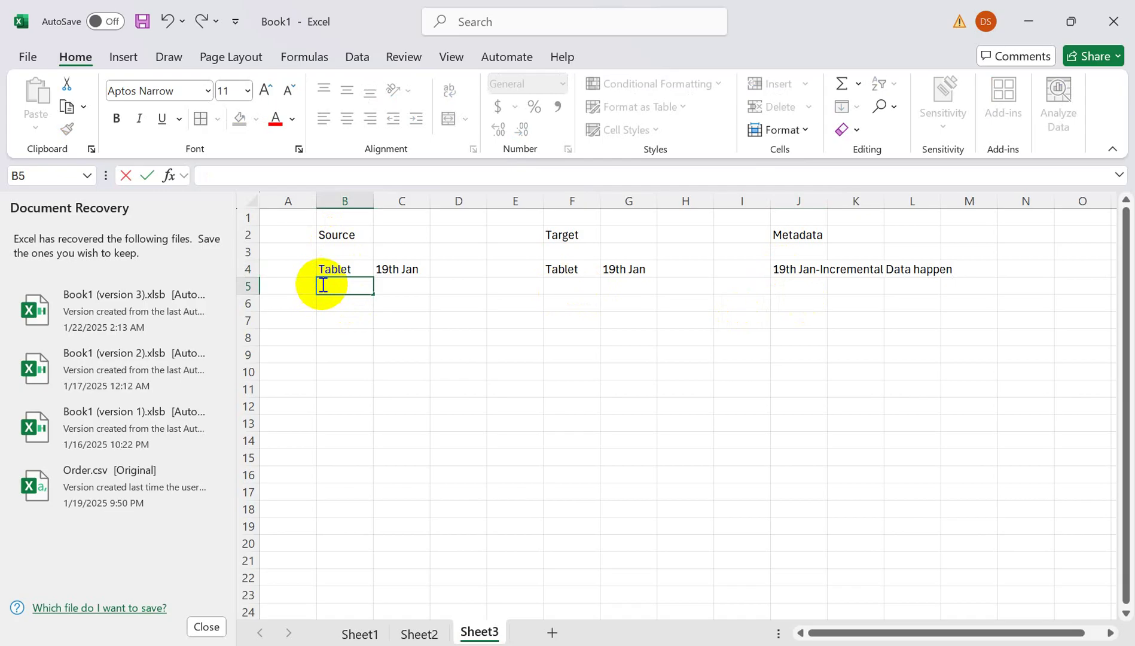
text(Mobl)
click(399, 286)
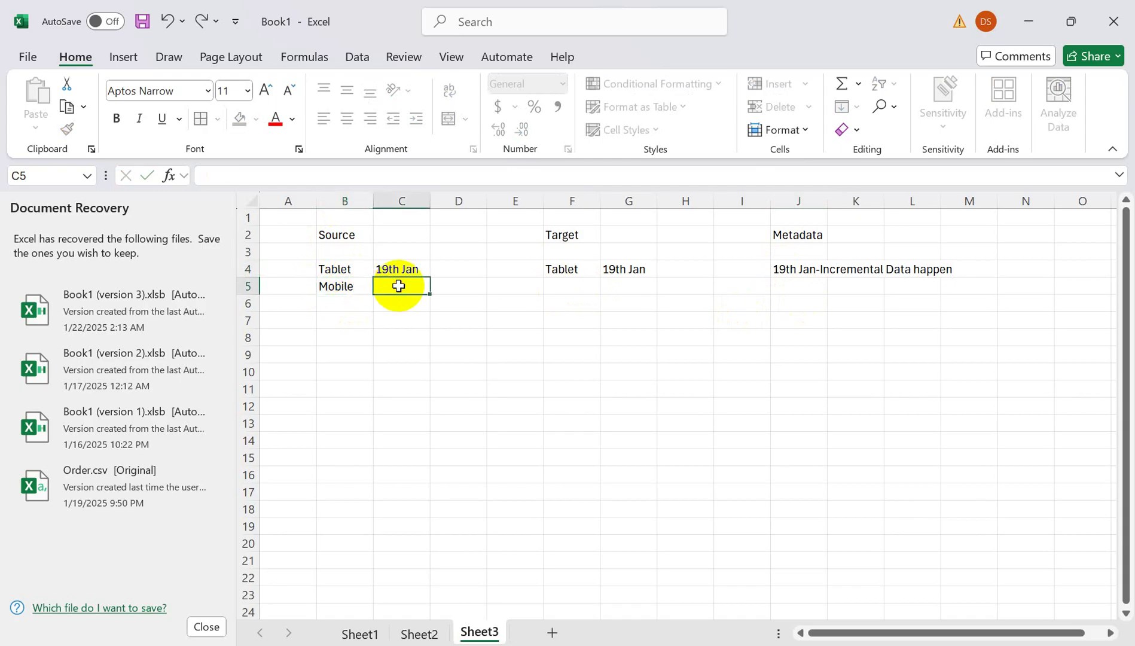
text(21st Jan)
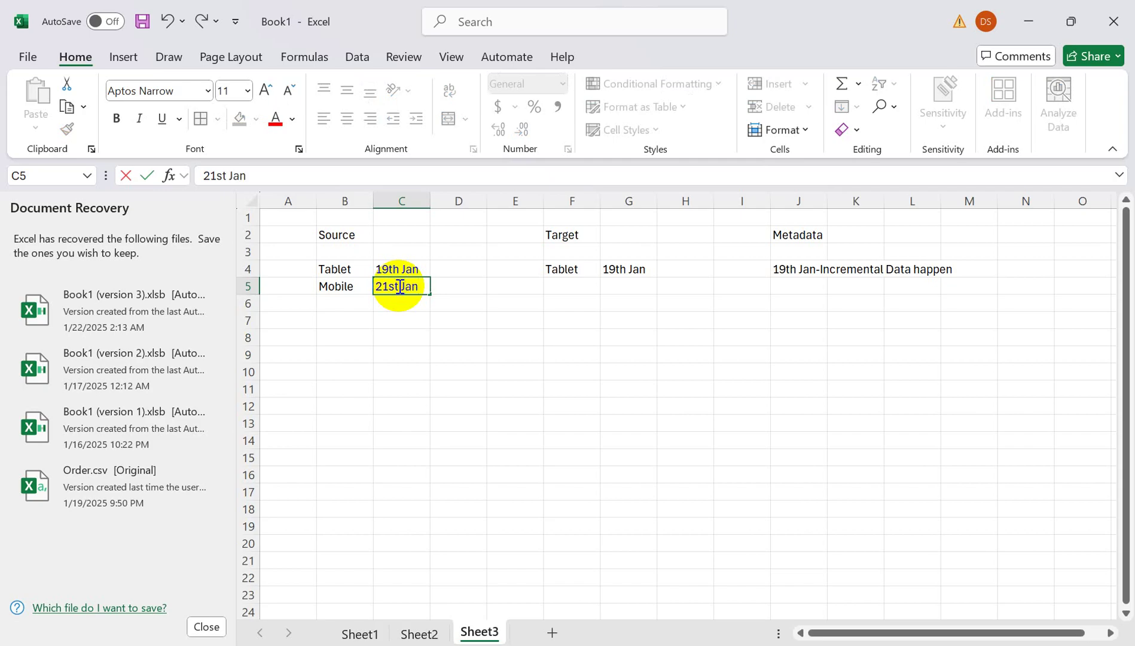
- Add a Source record with LED in cell B6 and 20th Jan in cell C6
click(352, 305)
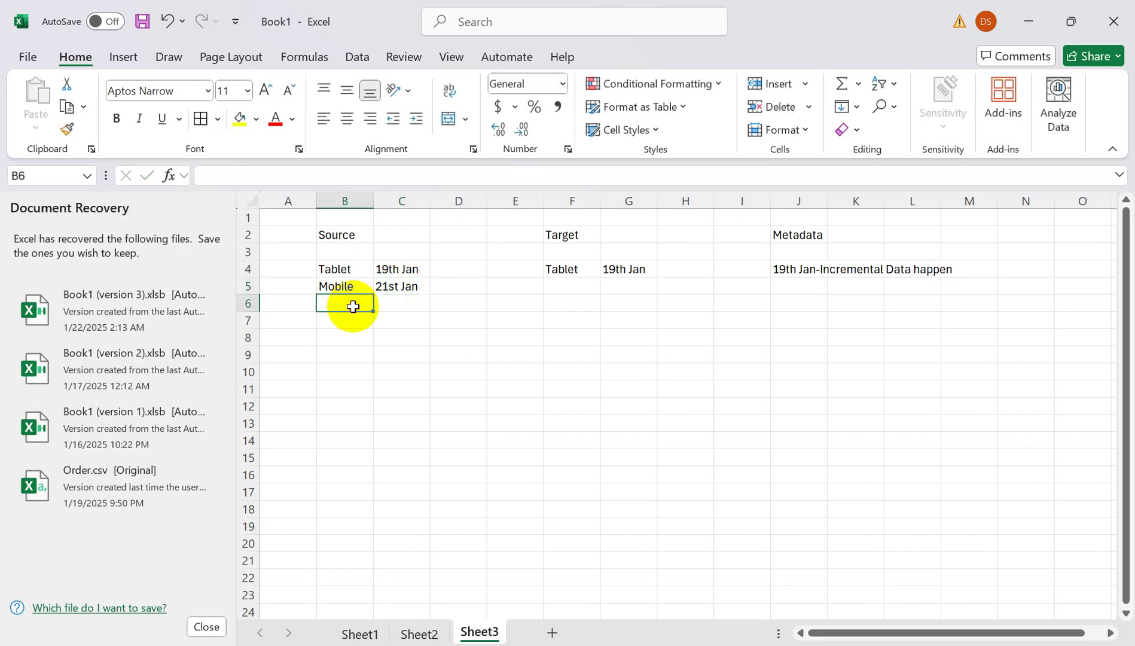
text(LED)
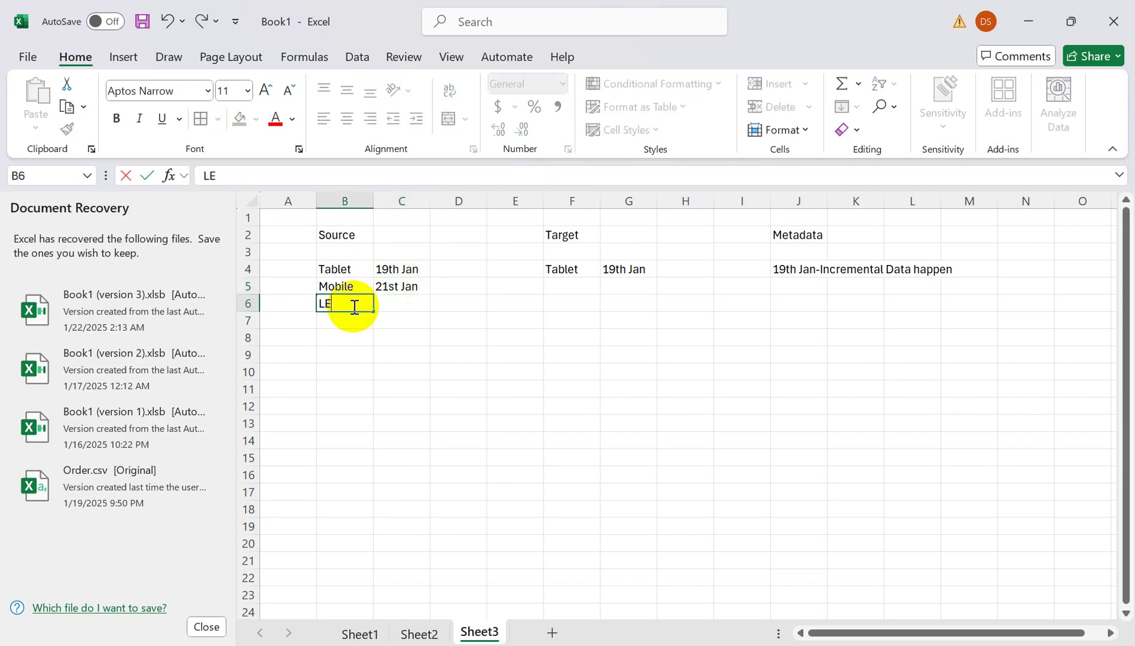
click(383, 303)
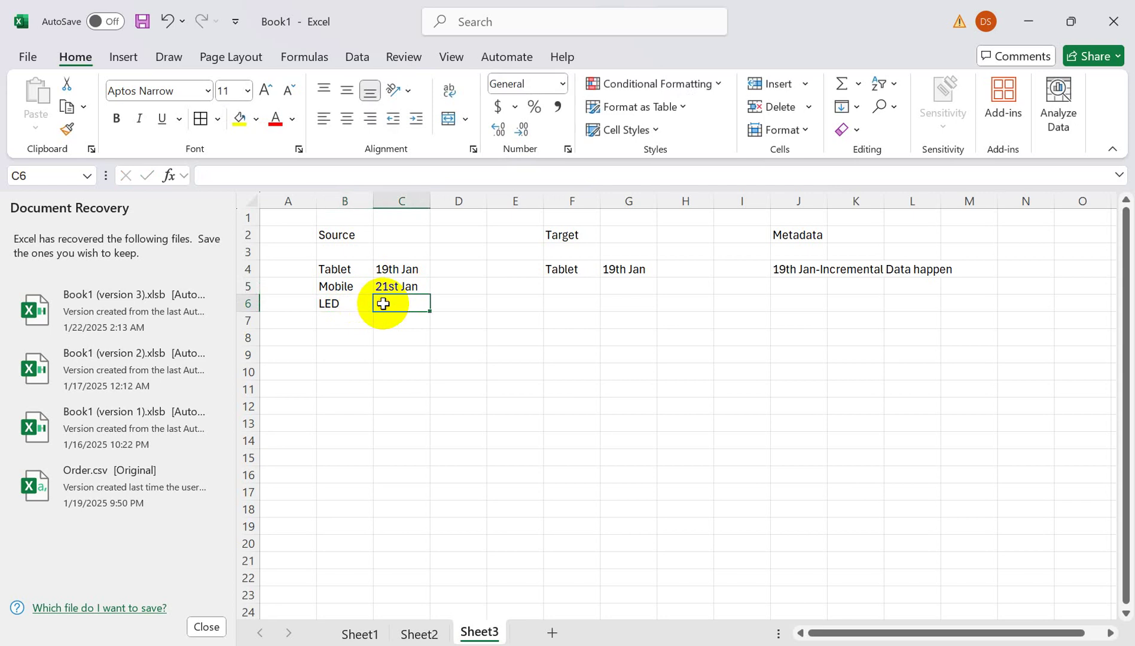
text(2-)
text(0)
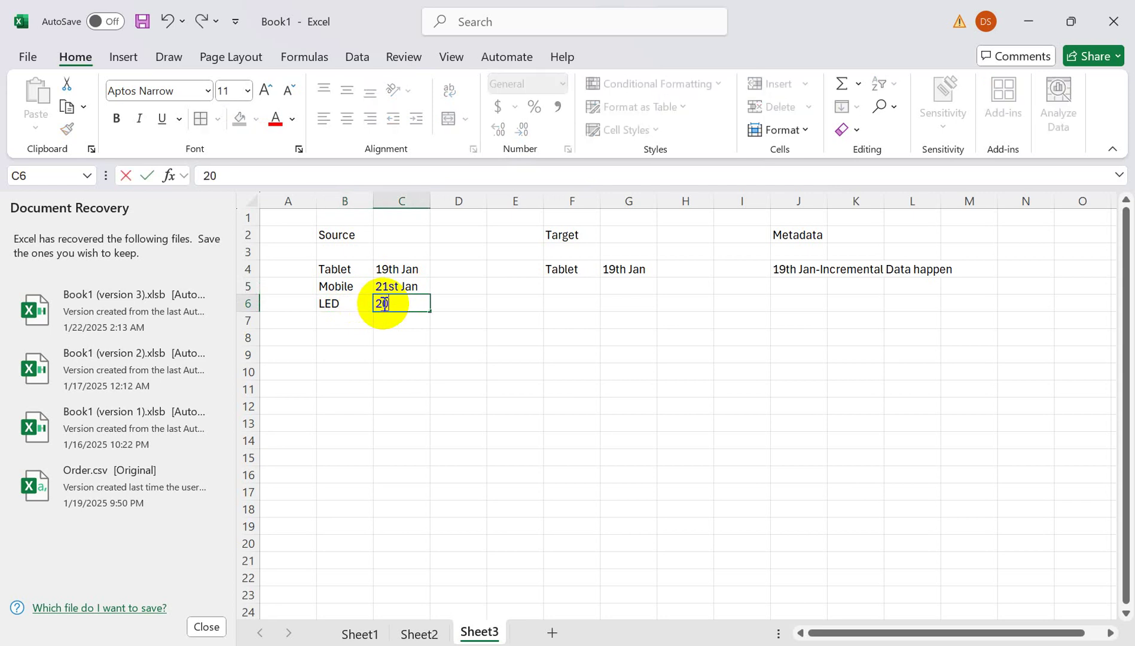
text(th Jan)
- Enter the load date 22nd Jan in cell G7 below the Target record
click(641, 270)
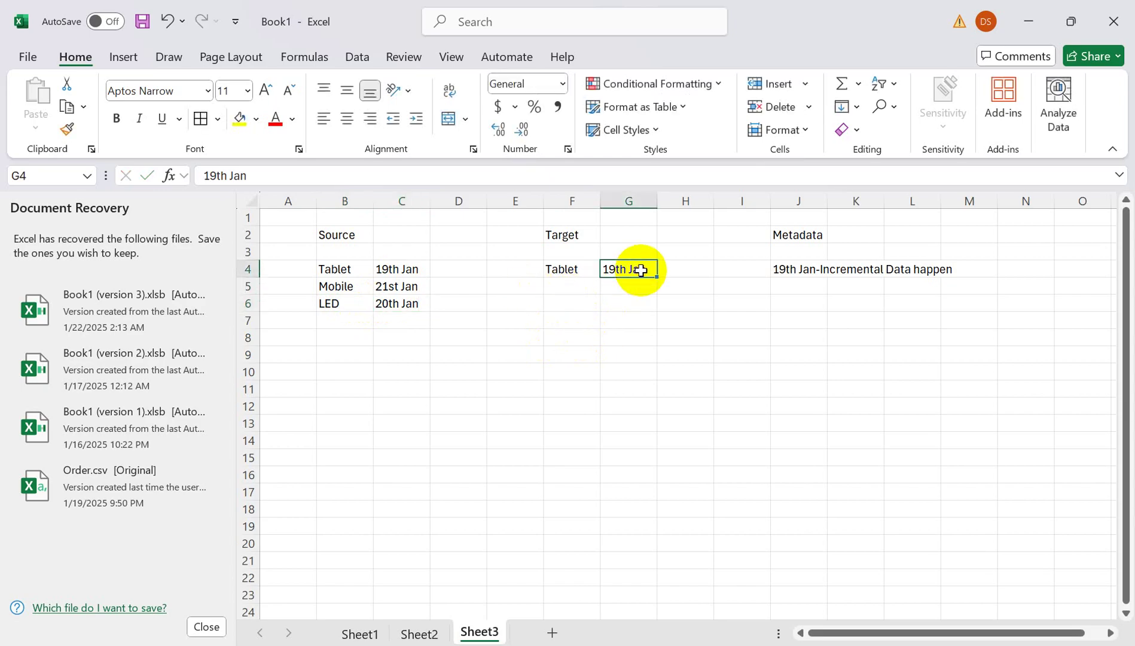
click(573, 319)
click(613, 318)
text(22nd Jan)
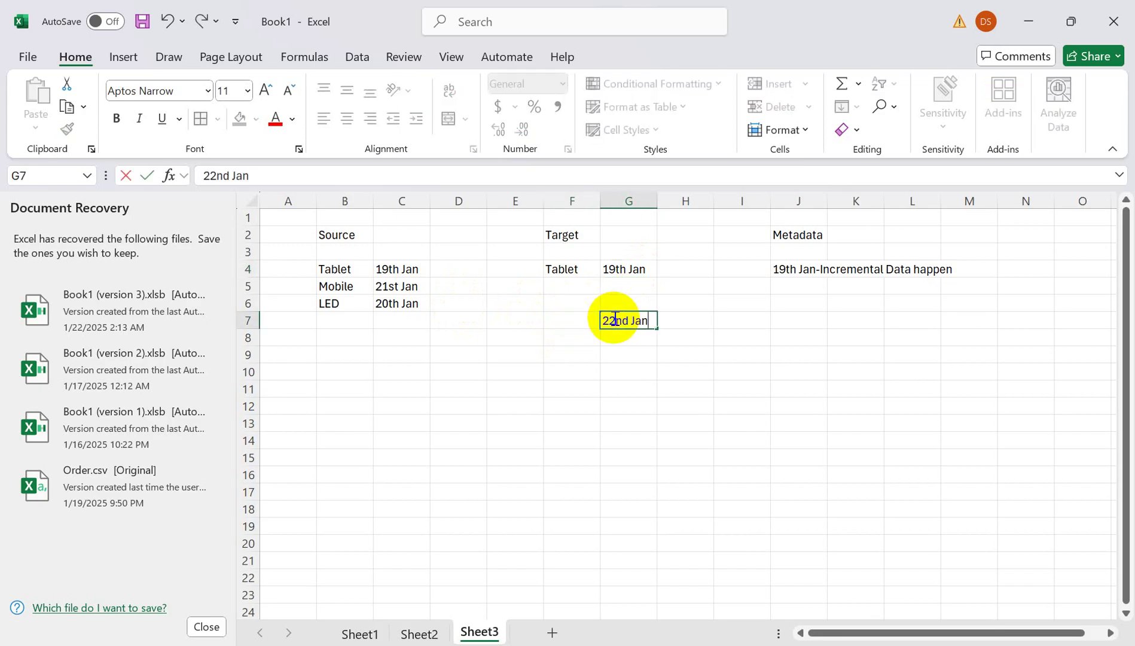
click(565, 323)
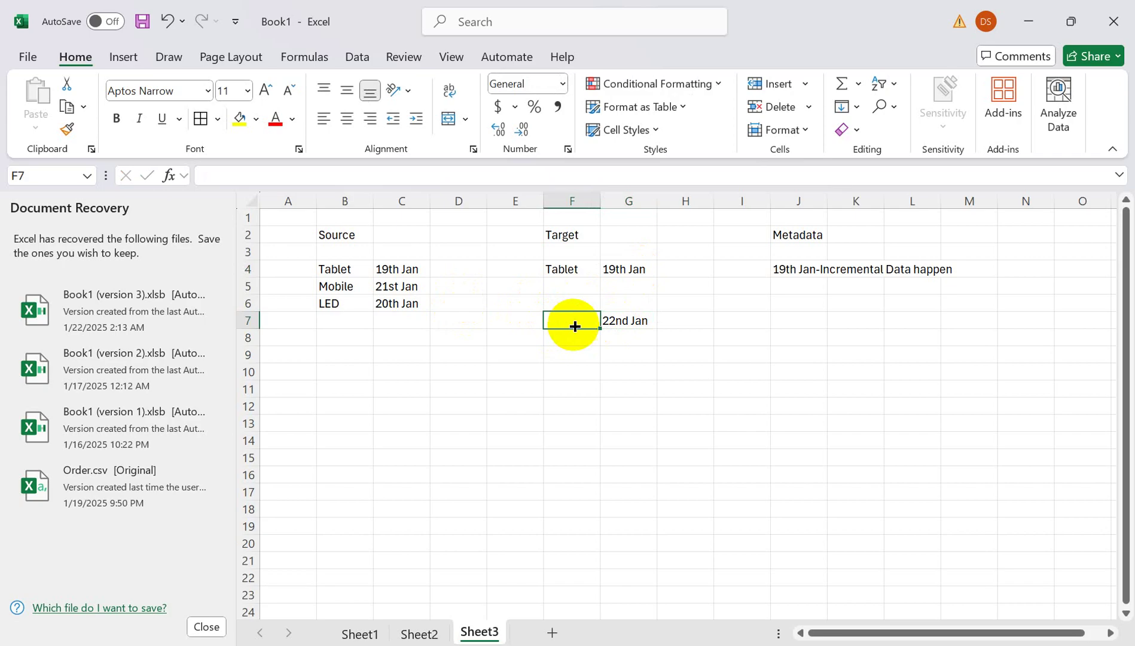
click(625, 326)
- Copy the Mobile and LED records in cells B5:C6 to cells F5:G6 under Target
click(803, 271)
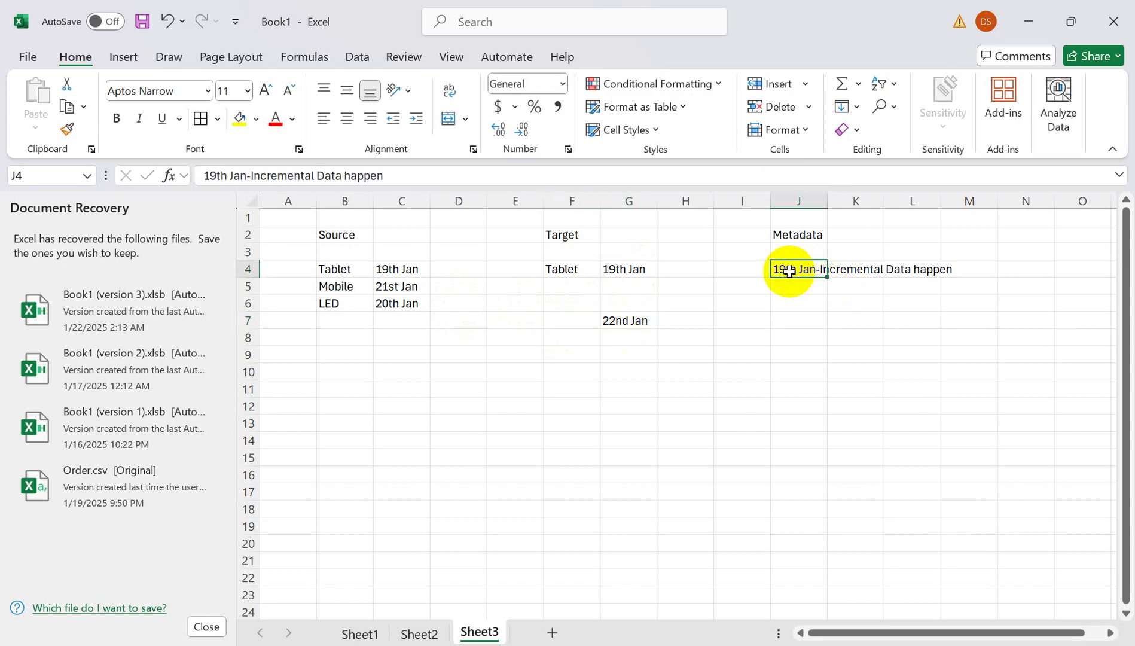
click(338, 287)
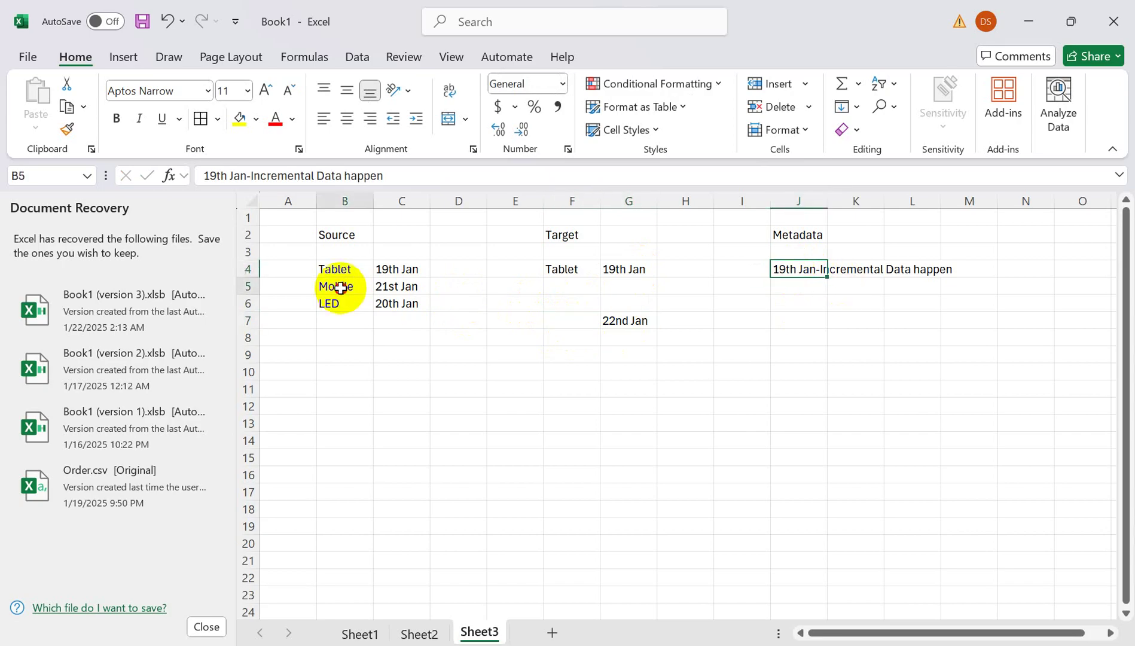
drag(332, 269, 395, 269)
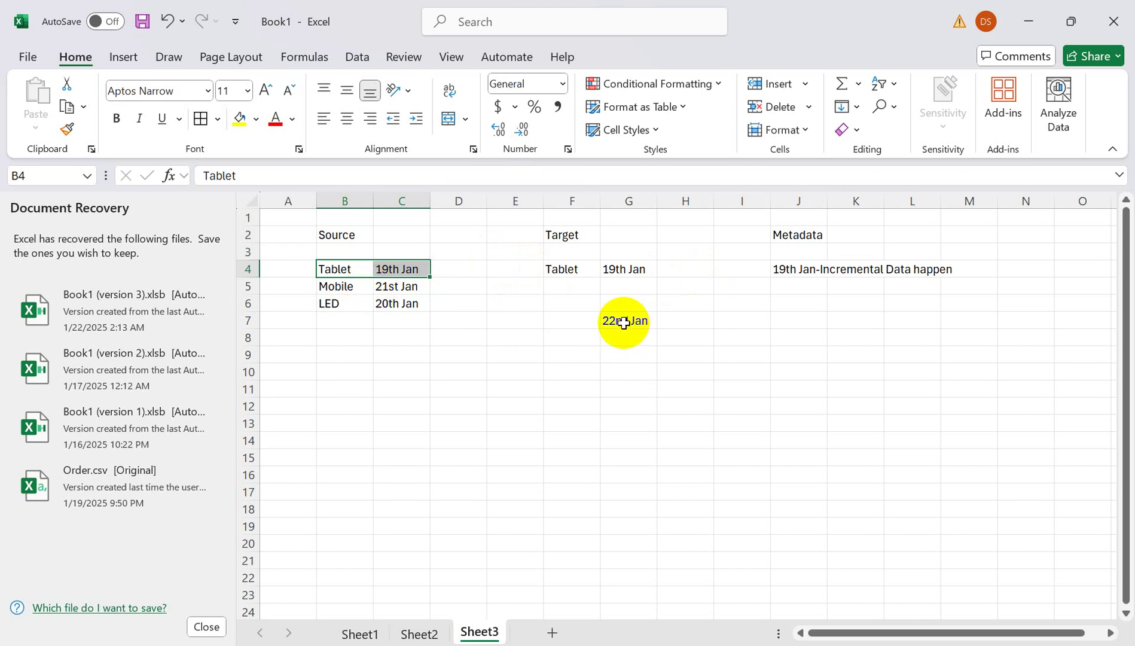
click(786, 270)
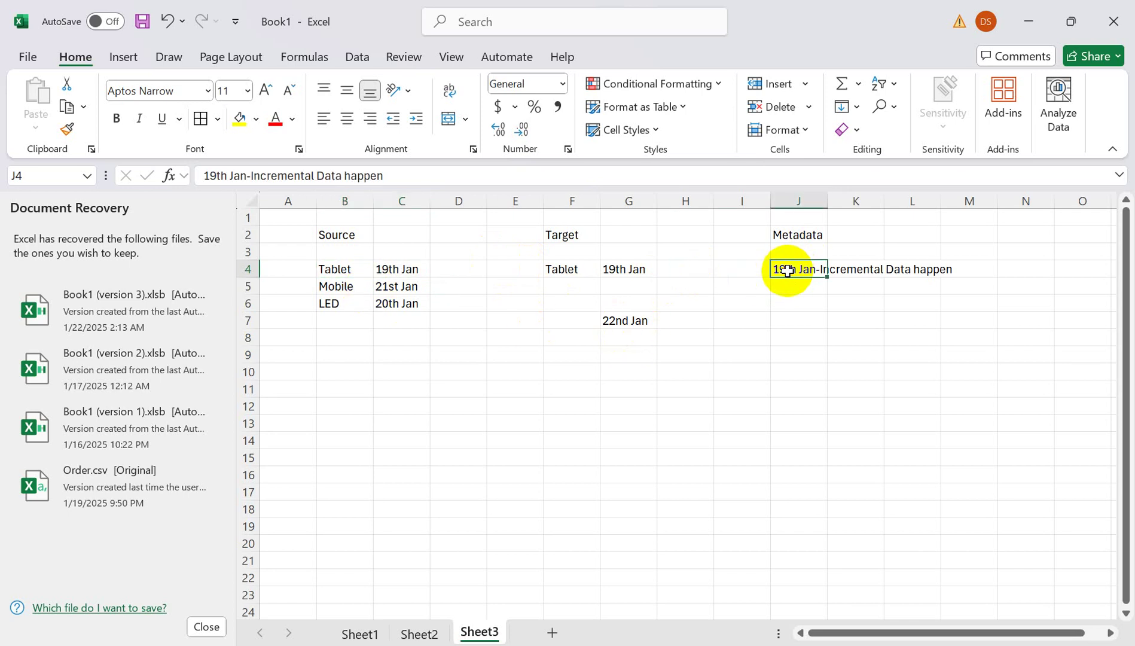
click(393, 270)
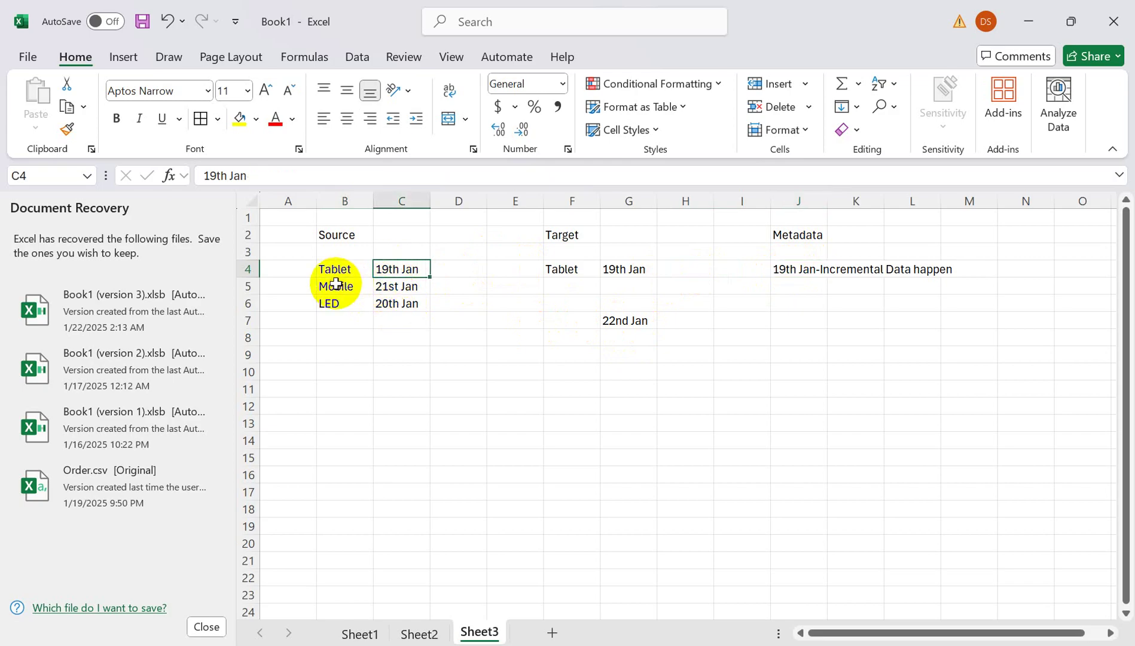
drag(330, 286, 390, 306)
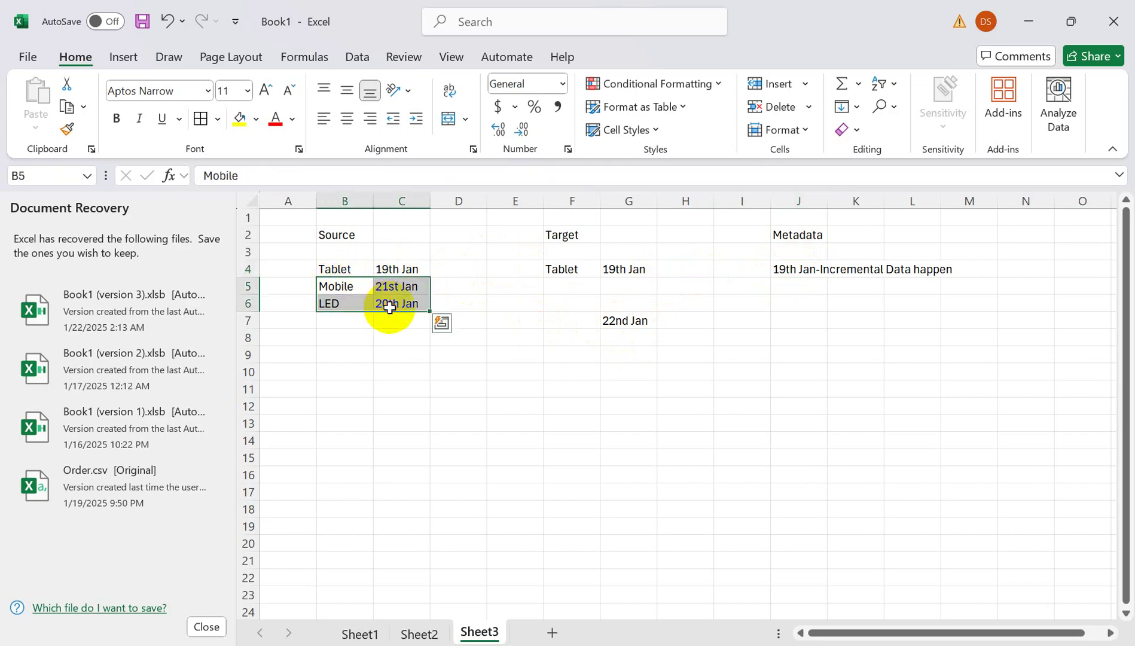
key(ctrl+c)
click(563, 289)
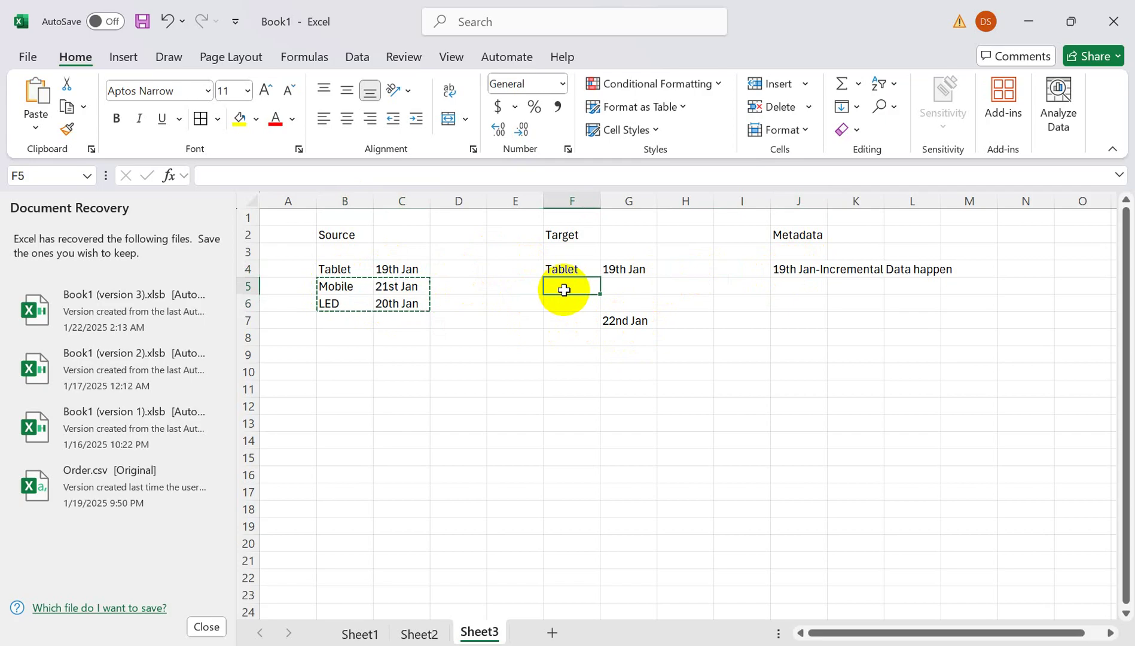
key(ctrl+v)
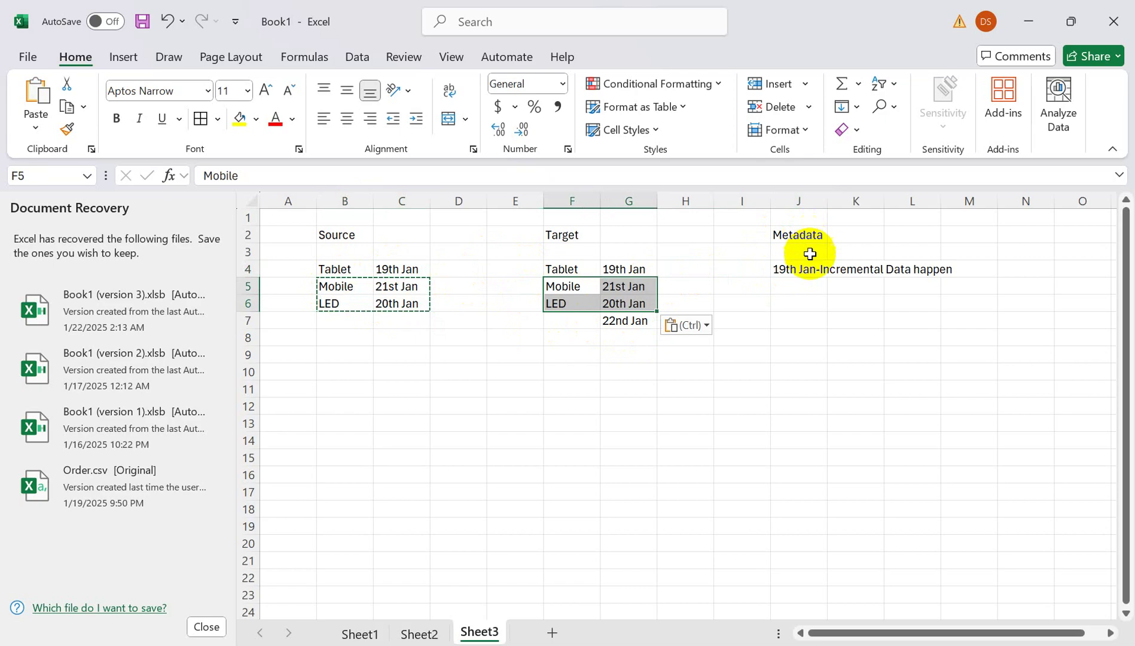
- Enter watermark table in cell K2 beside the Metadata heading
click(796, 267)
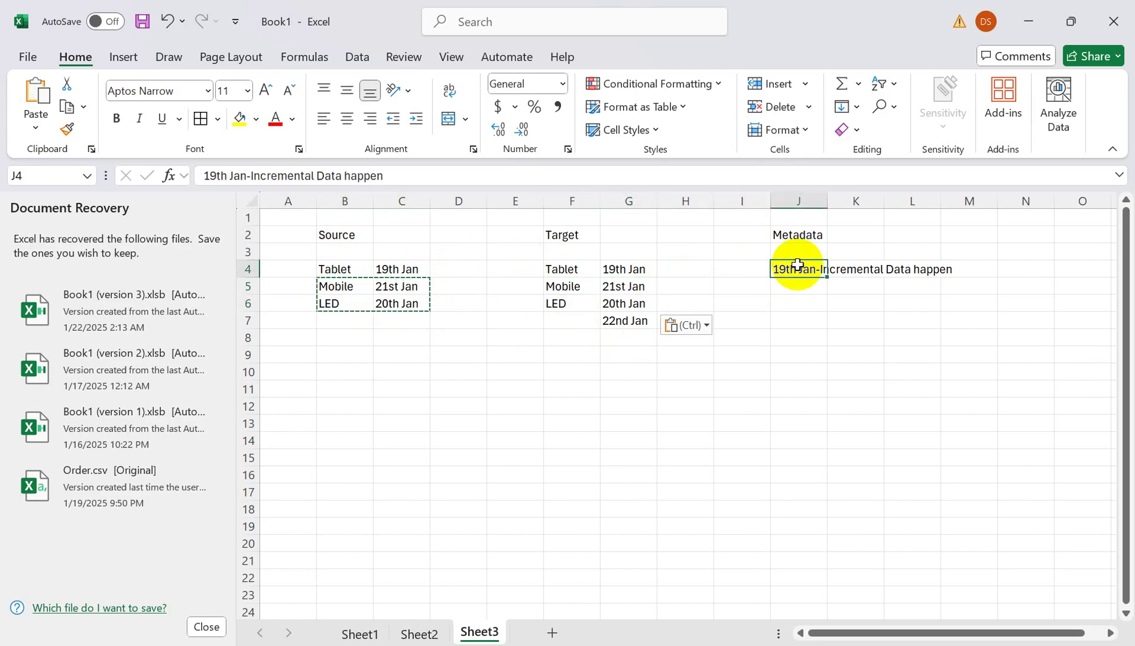
click(789, 227)
click(867, 232)
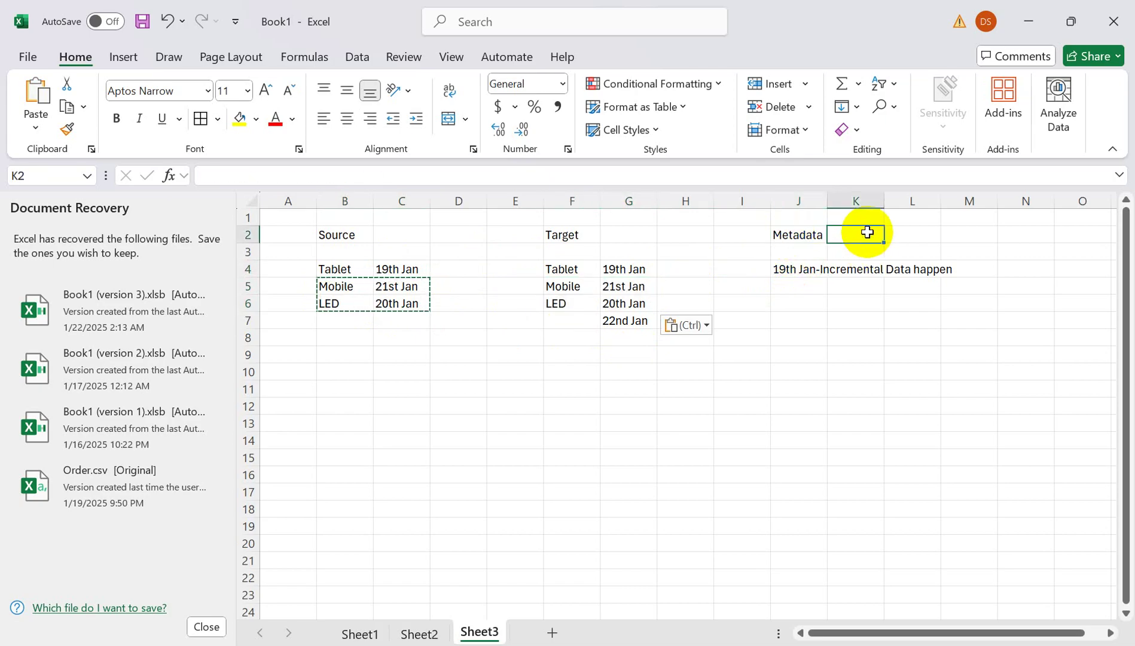
text(water)
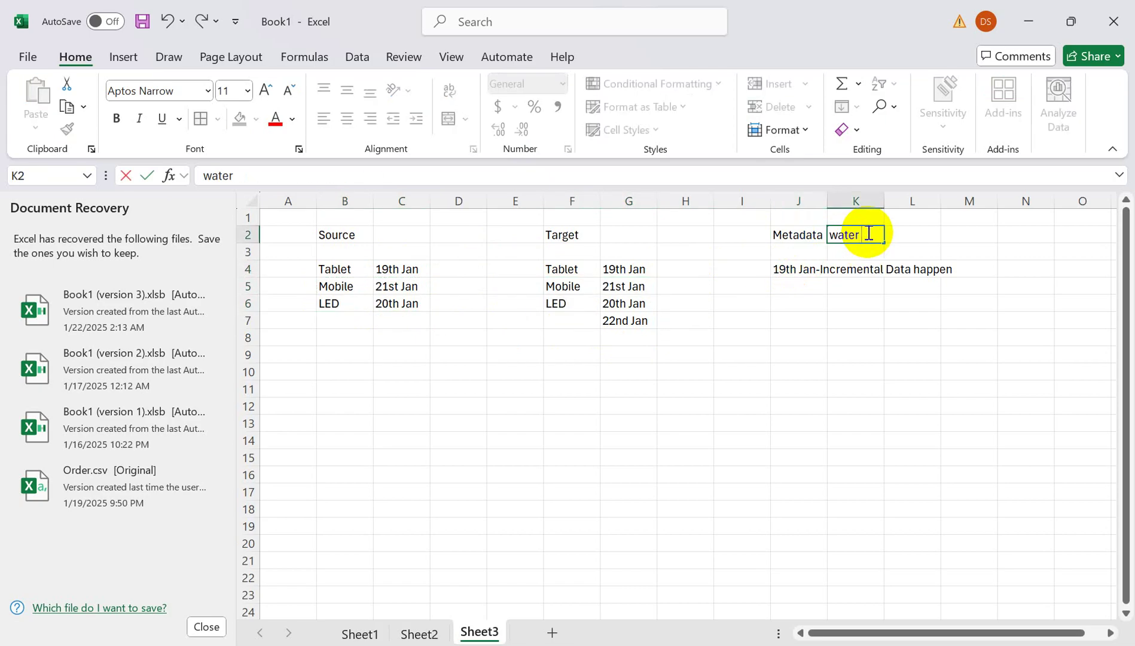
text(mark table)
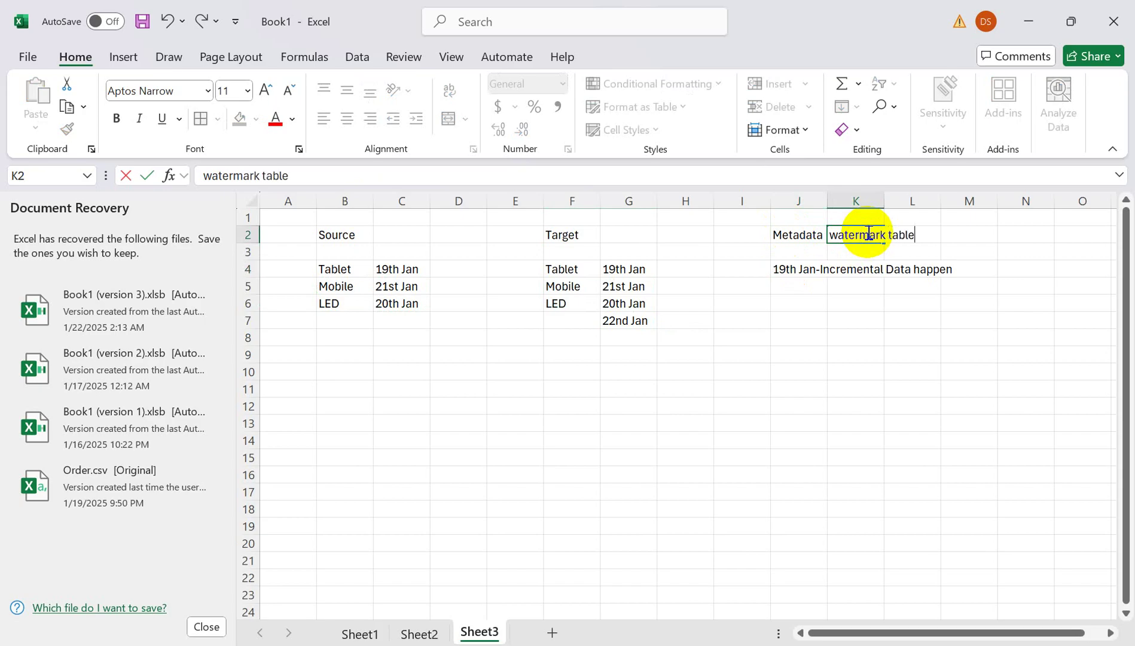
click(844, 287)
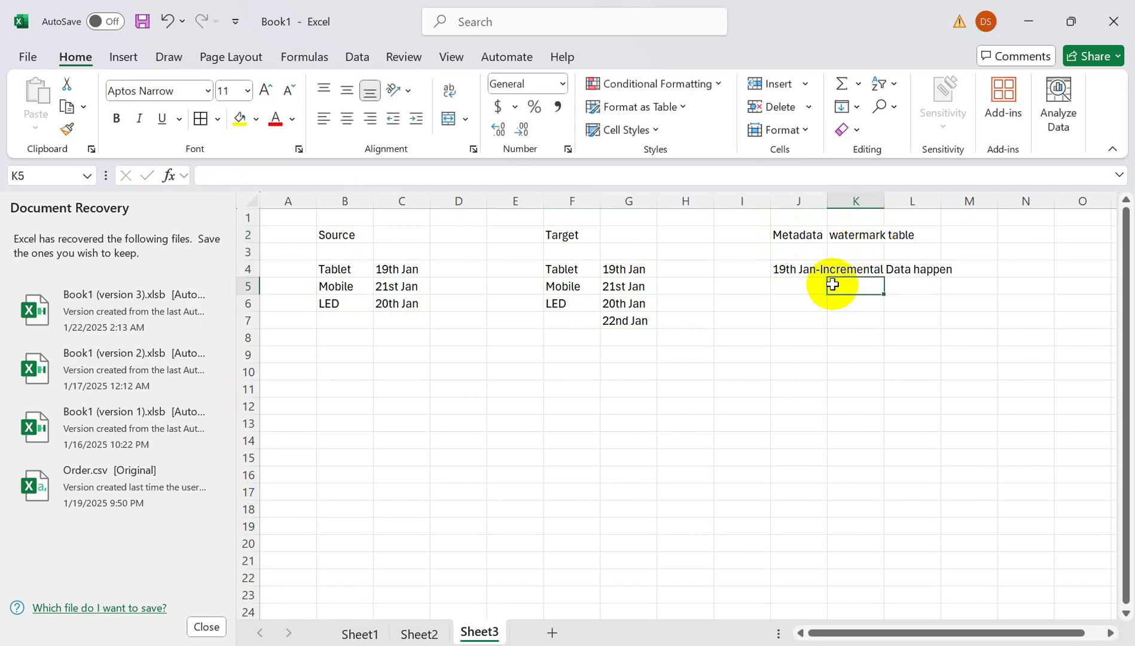
click(795, 270)
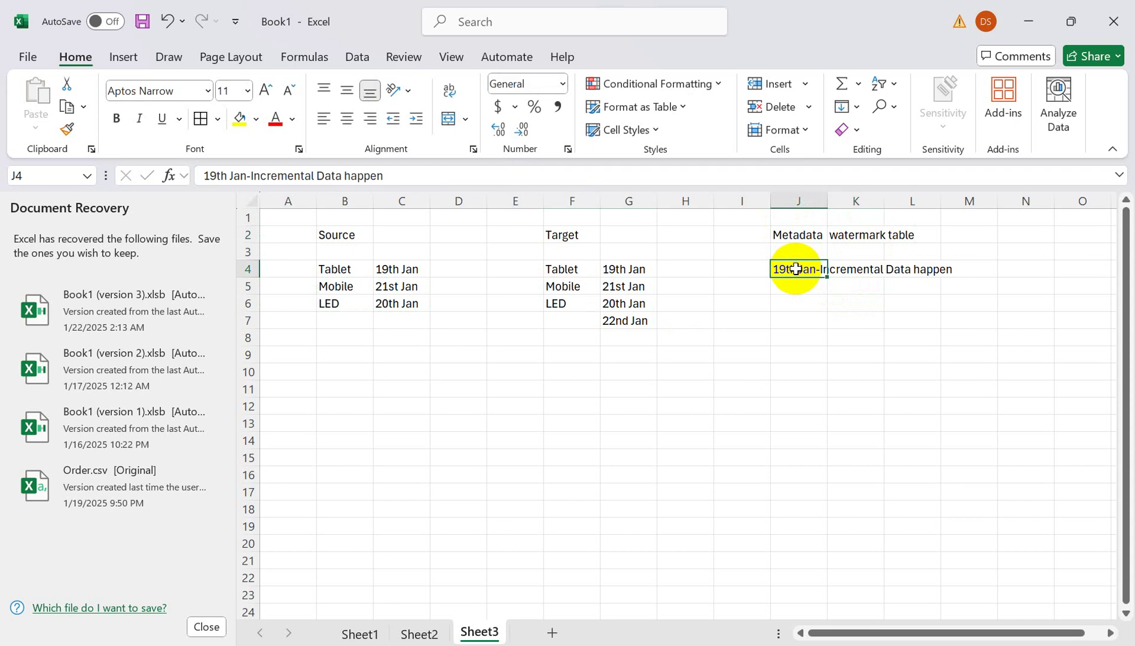
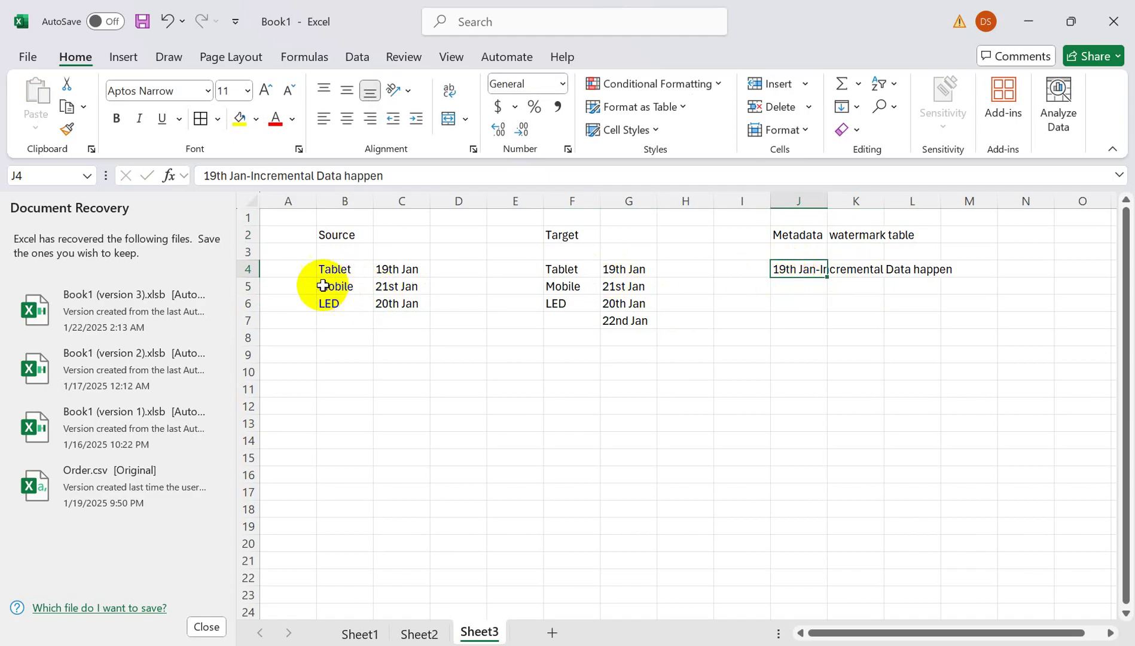
drag(323, 286, 398, 314)
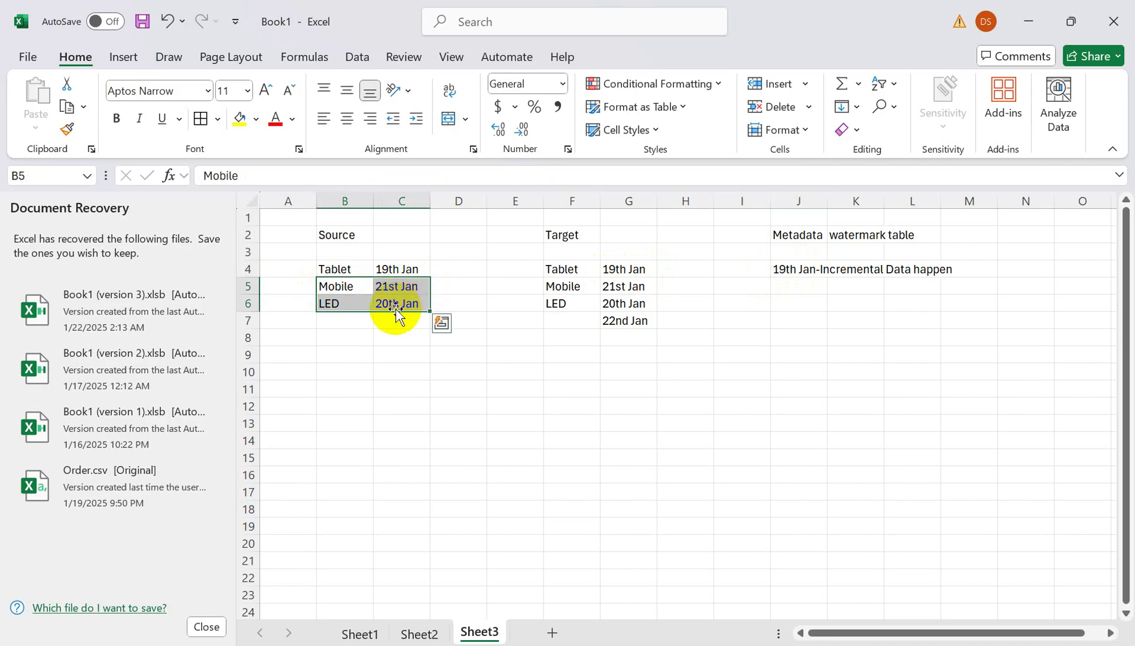
click(479, 234)
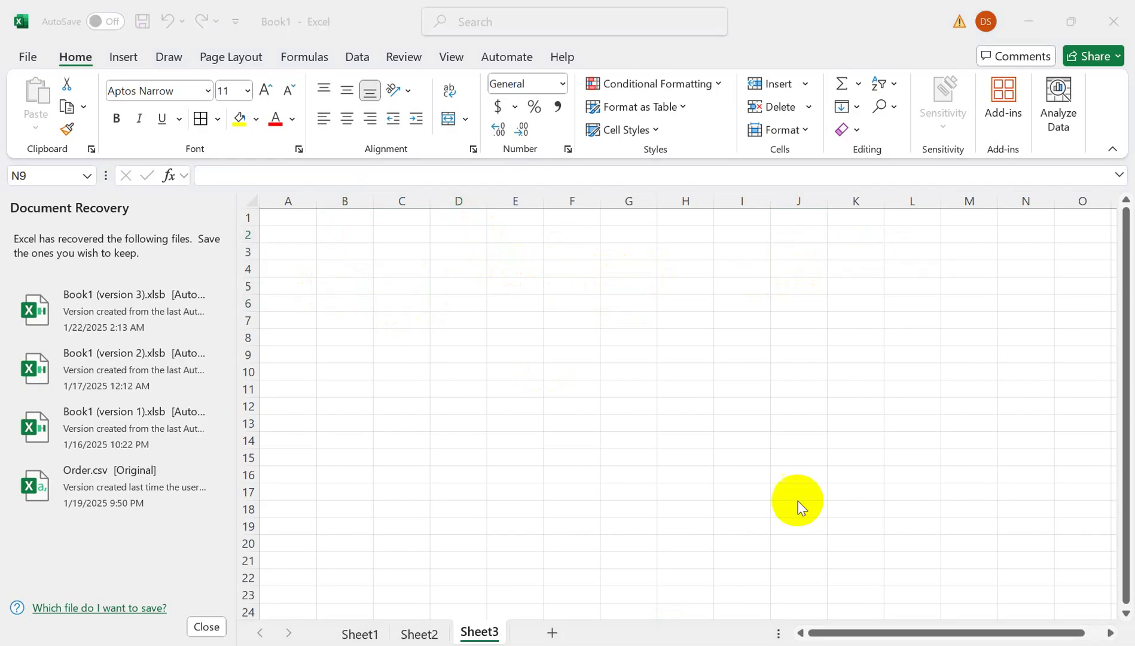
- Switch to the Azure portal query editor, close Query 5 and Query 4, and refresh the database object list
mouse_move(688, 644)
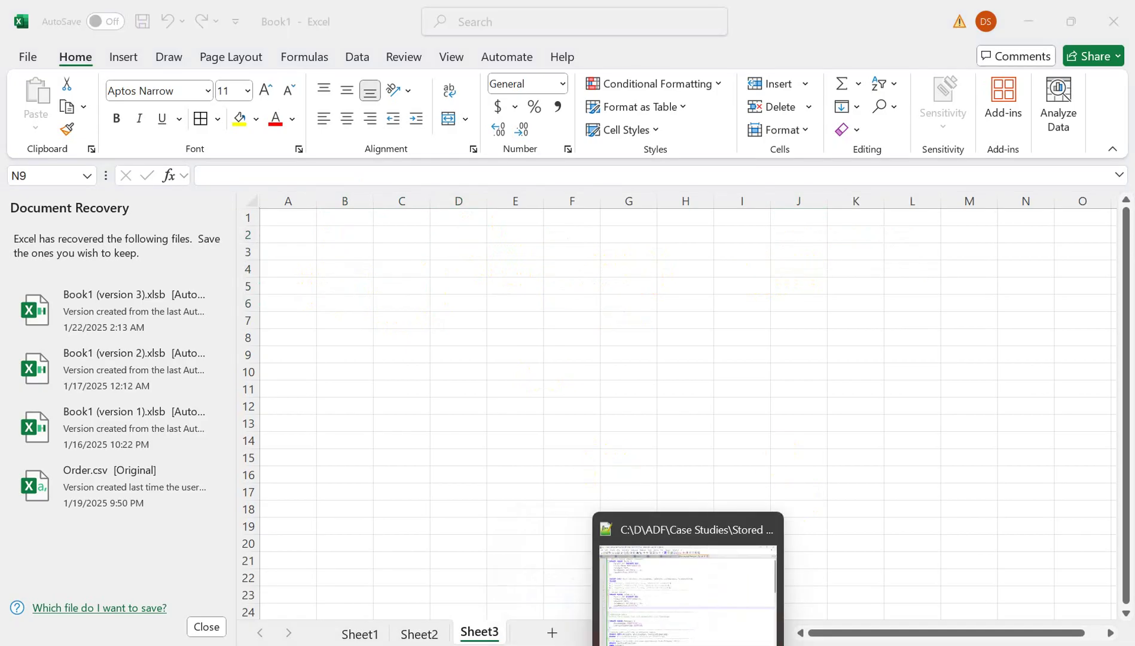
click(608, 593)
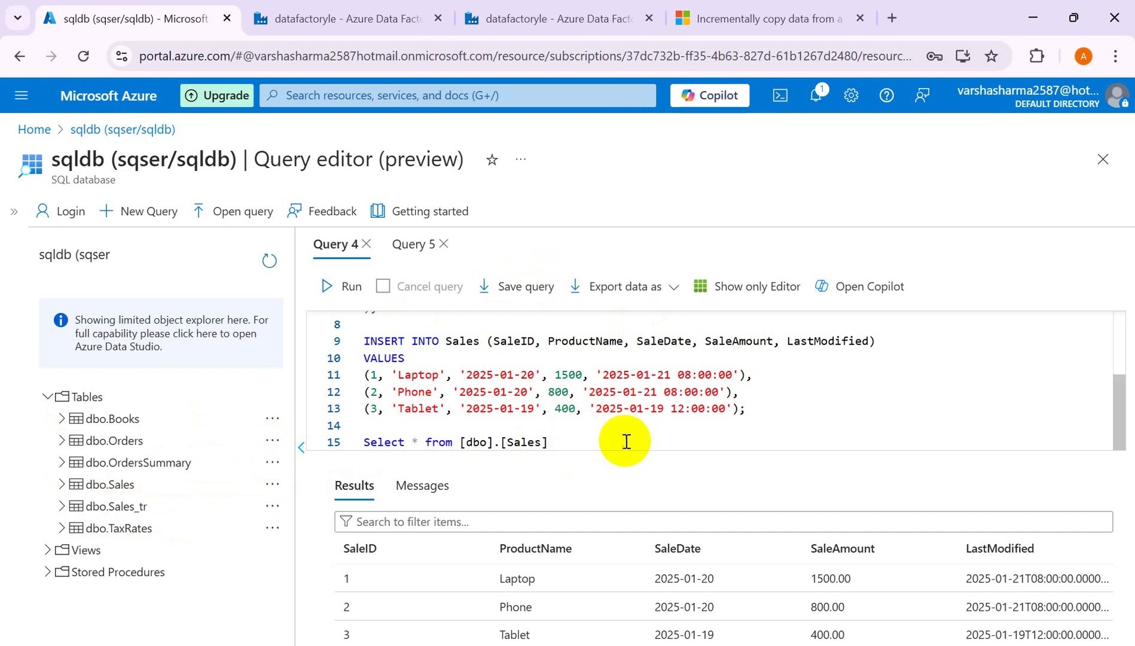
drag(608, 442, 467, 317)
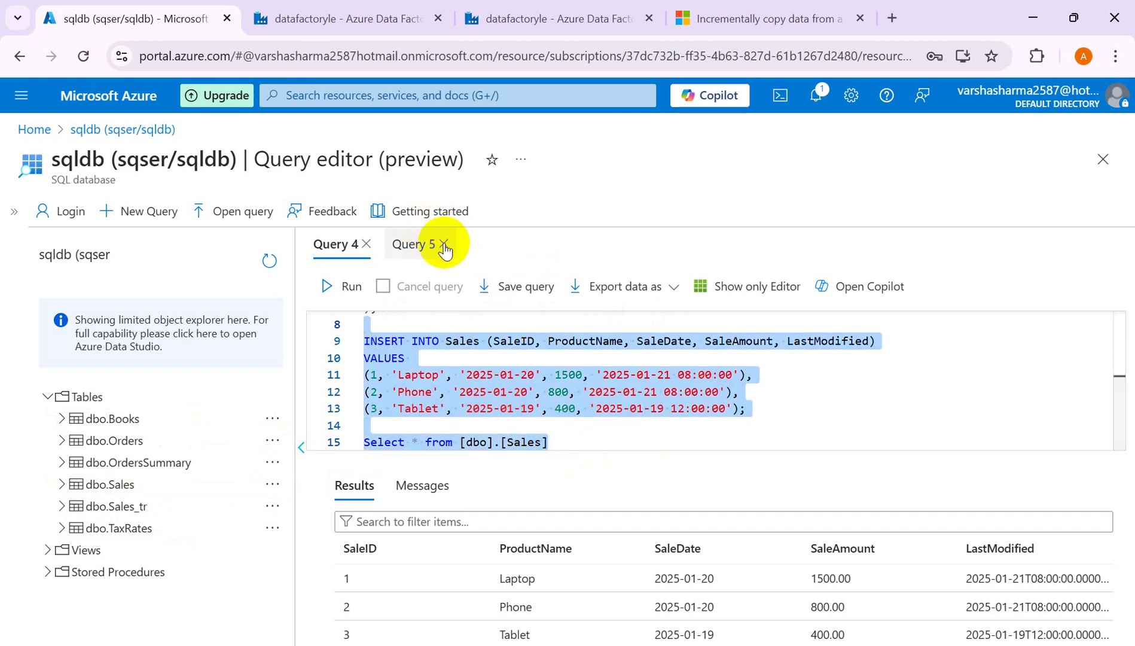
click(444, 244)
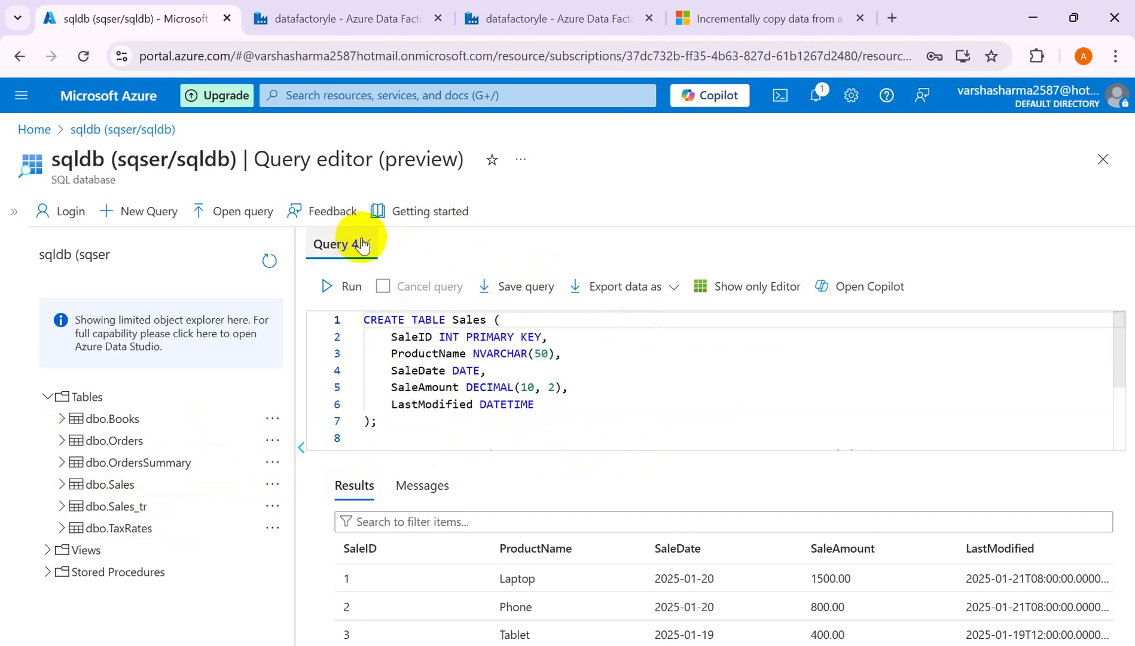
click(363, 243)
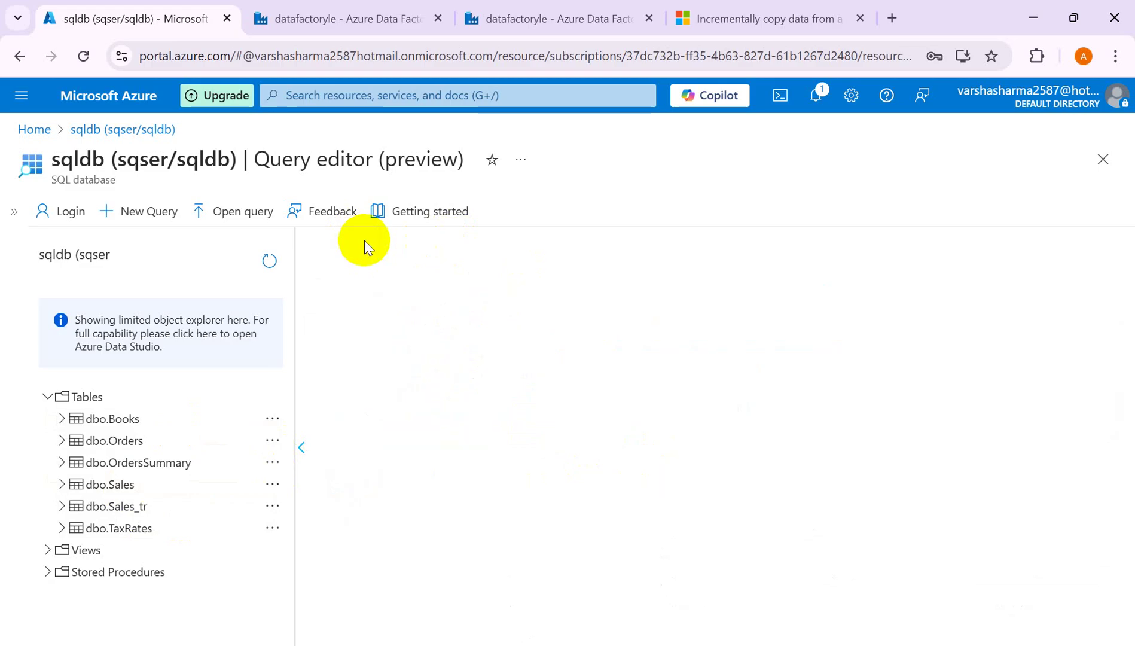
click(269, 261)
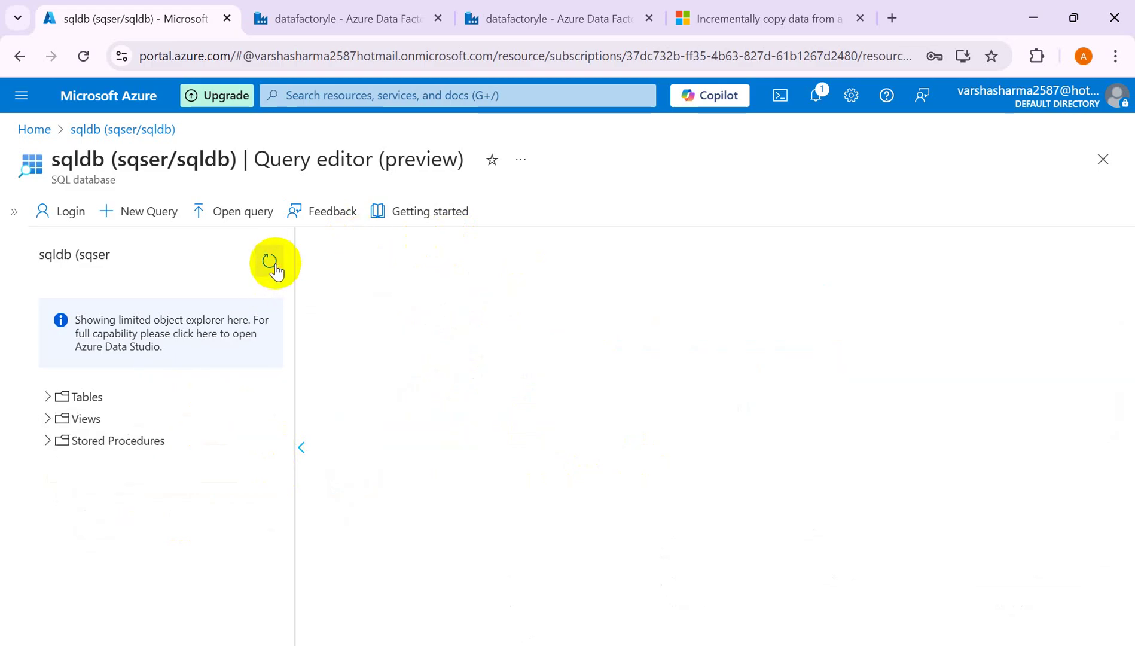
- Open a new query and run "select * from [dbo].[Sales]" to view the source table's rows
click(158, 214)
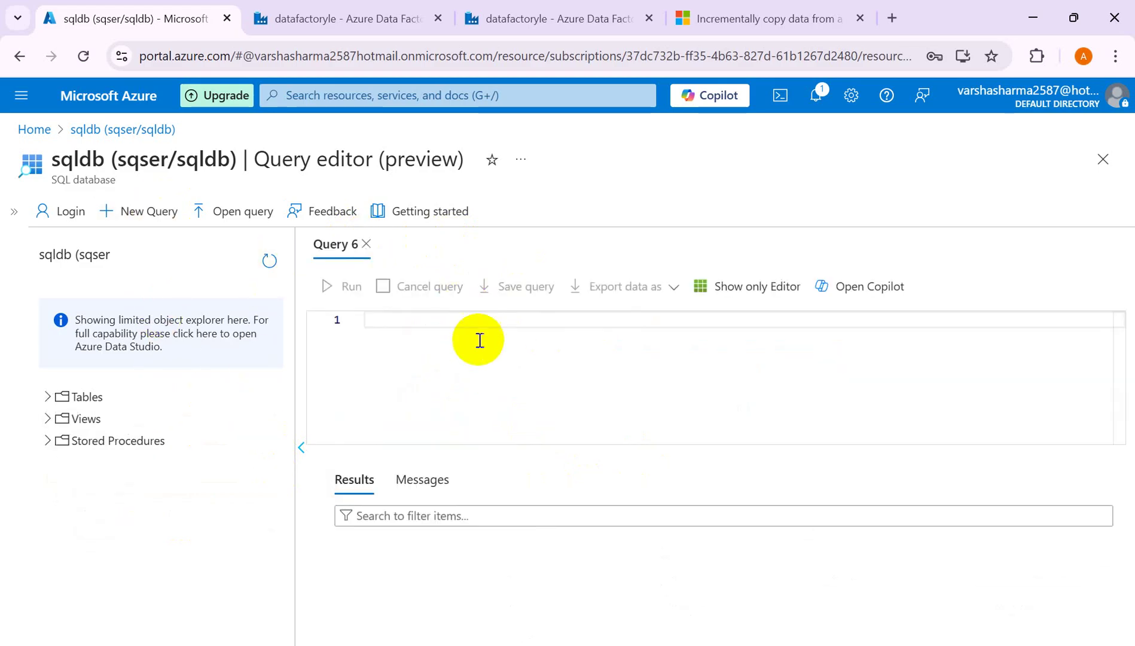
text(select)
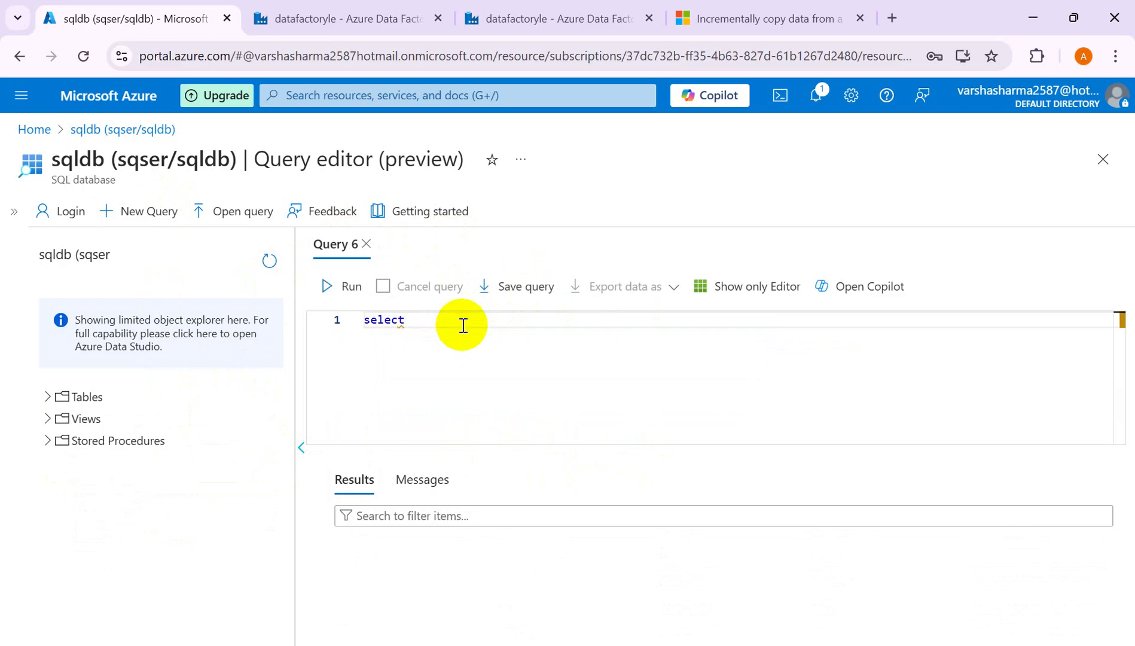
key(Return)
text(8 from)
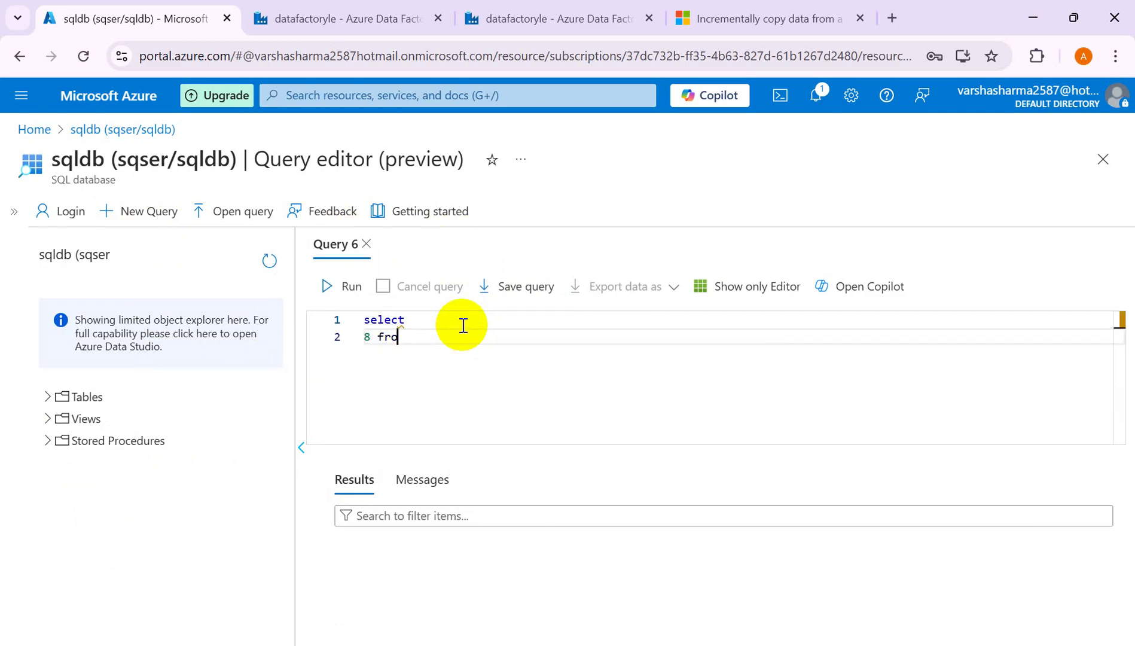
key(BackSpace)
key(BackSpace)
key(BackSpace)
key(BackSpace)
key(BackSpace)
key(BackSpace)
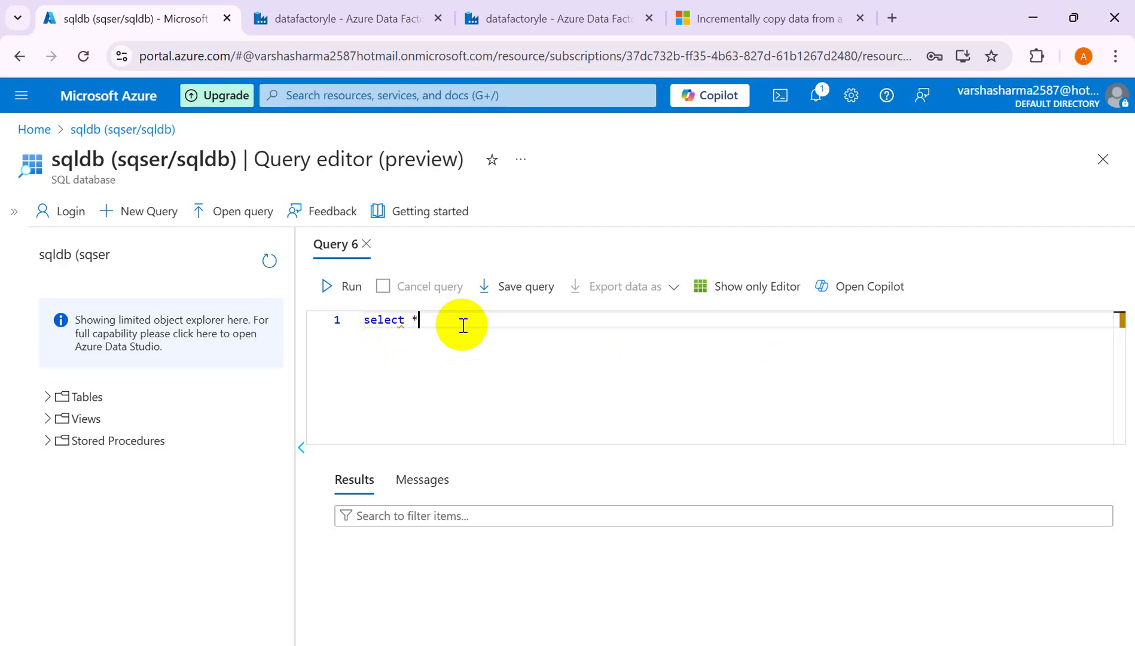
text(* from sal)
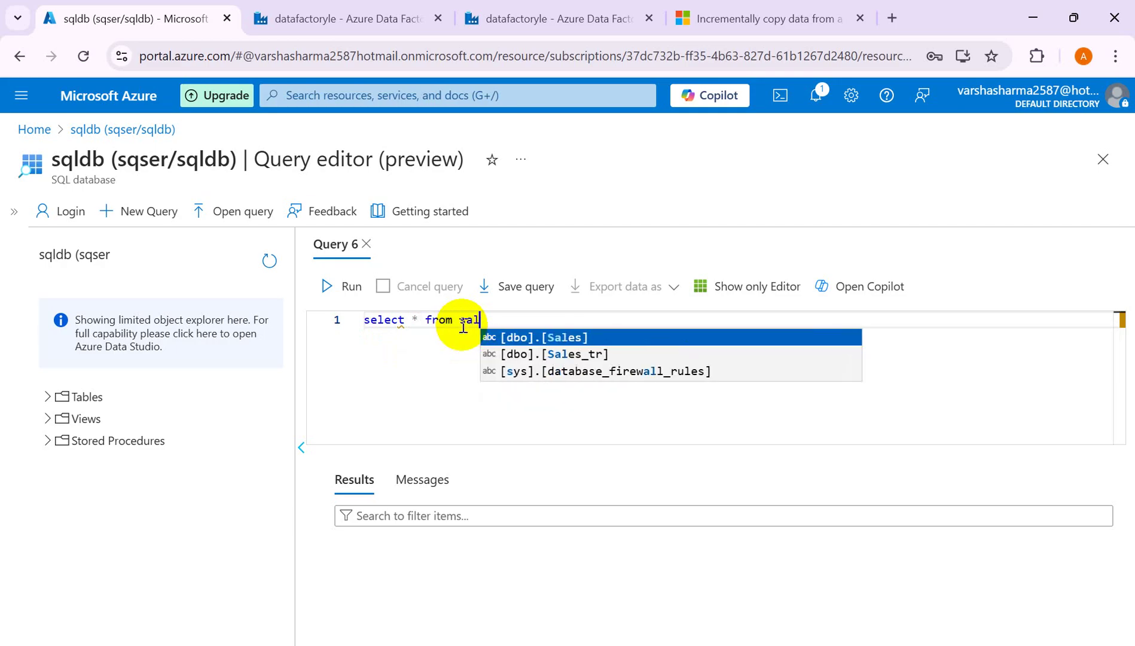
key(Tab)
click(347, 286)
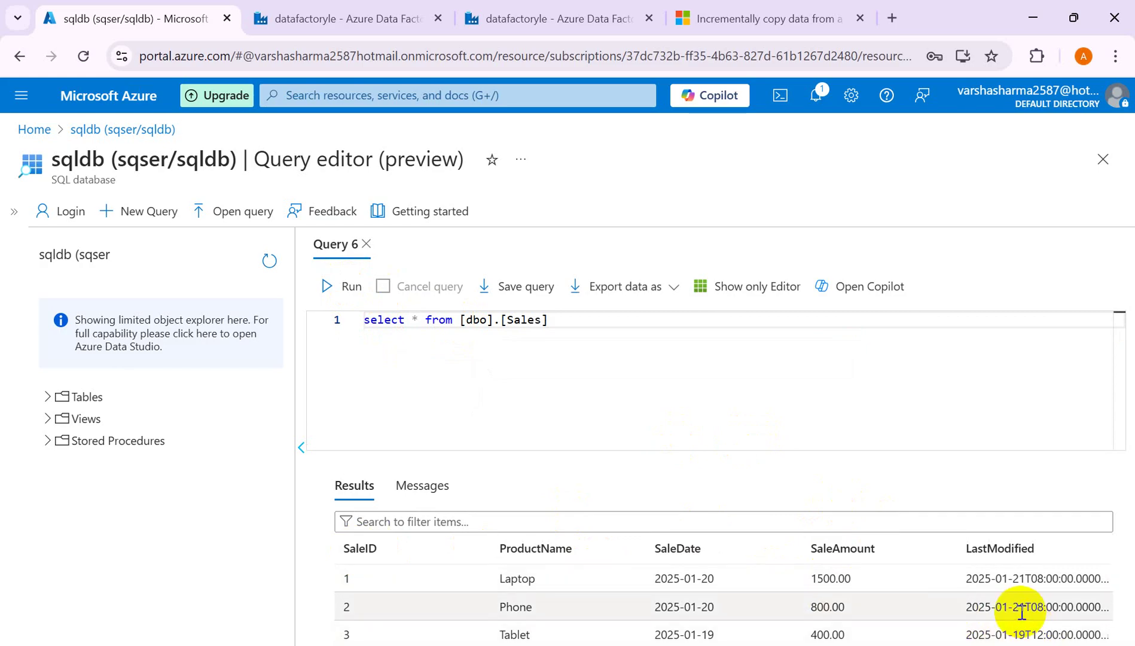
- Replace the query with "select * [dbo].[Sales_tr]" and try to run it against the target table
click(562, 321)
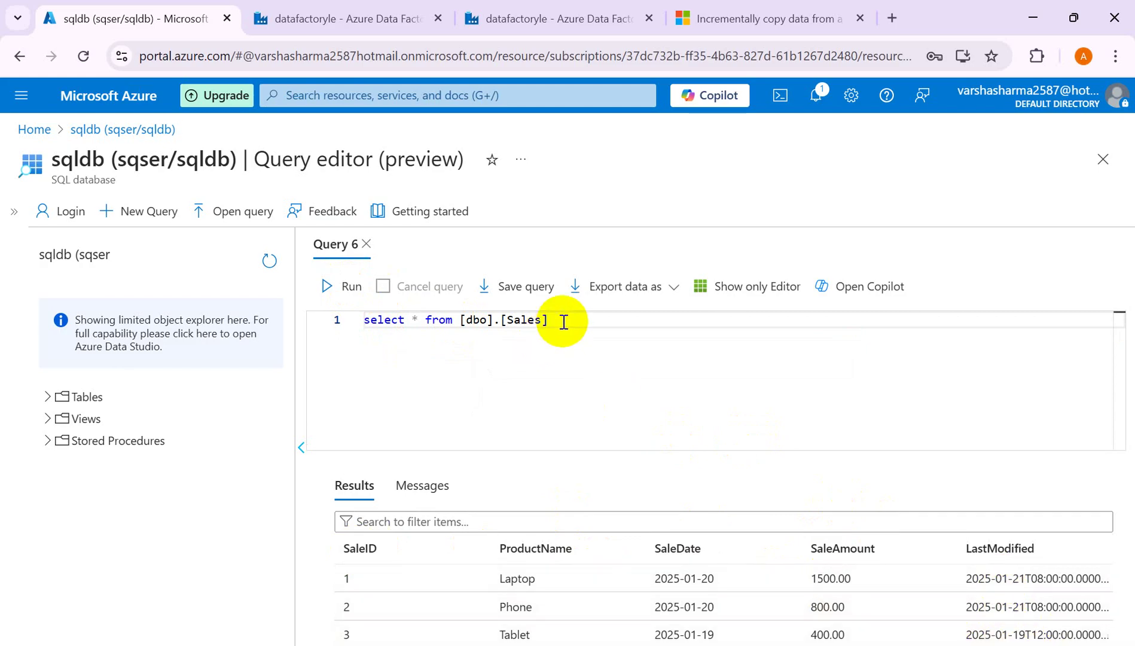
key(BackSpace)
key(BackSpace)
key(BackSpace)
key(BackSpace)
key(BackSpace)
key(BackSpace)
key(BackSpace)
key(BackSpace)
key(BackSpace)
key(BackSpace)
key(BackSpace)
key(BackSpace)
key(BackSpace)
key(BackSpace)
key(BackSpace)
key(BackSpace)
key(BackSpace)
key(BackSpace)
key(BackSpace)
key(BackSpace)
key(BackSpace)
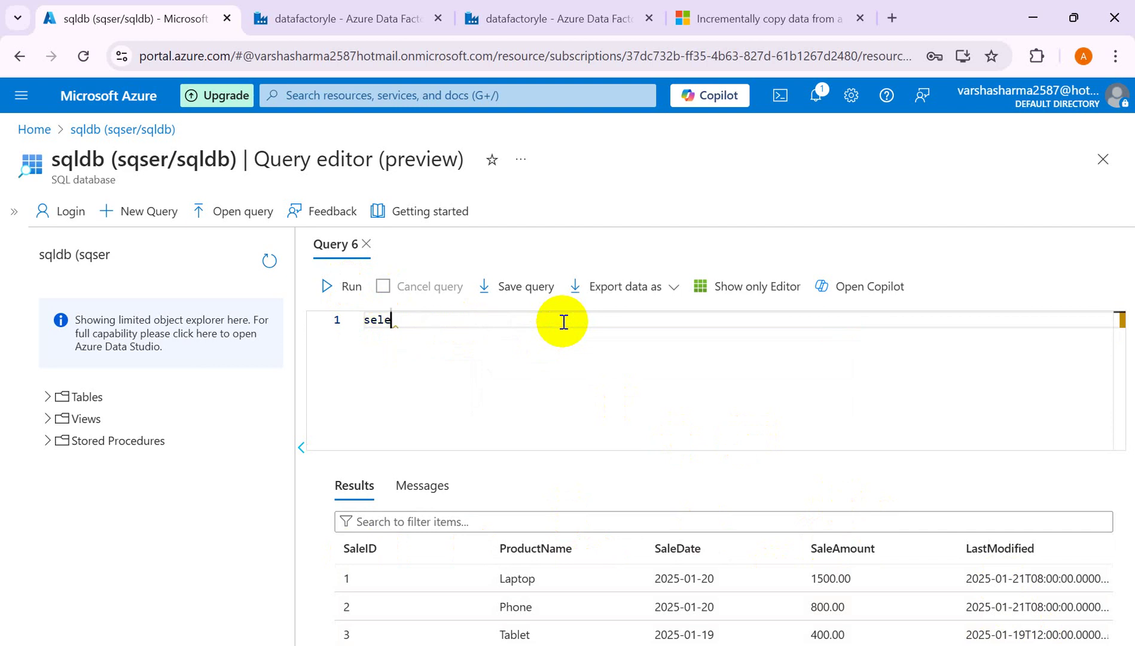
text(select)
text( * target)
key(BackSpace)
key(BackSpace)
key(BackSpace)
key(BackSpace)
key(BackSpace)
key(BackSpace)
text(sa)
key(Down)
key(Return)
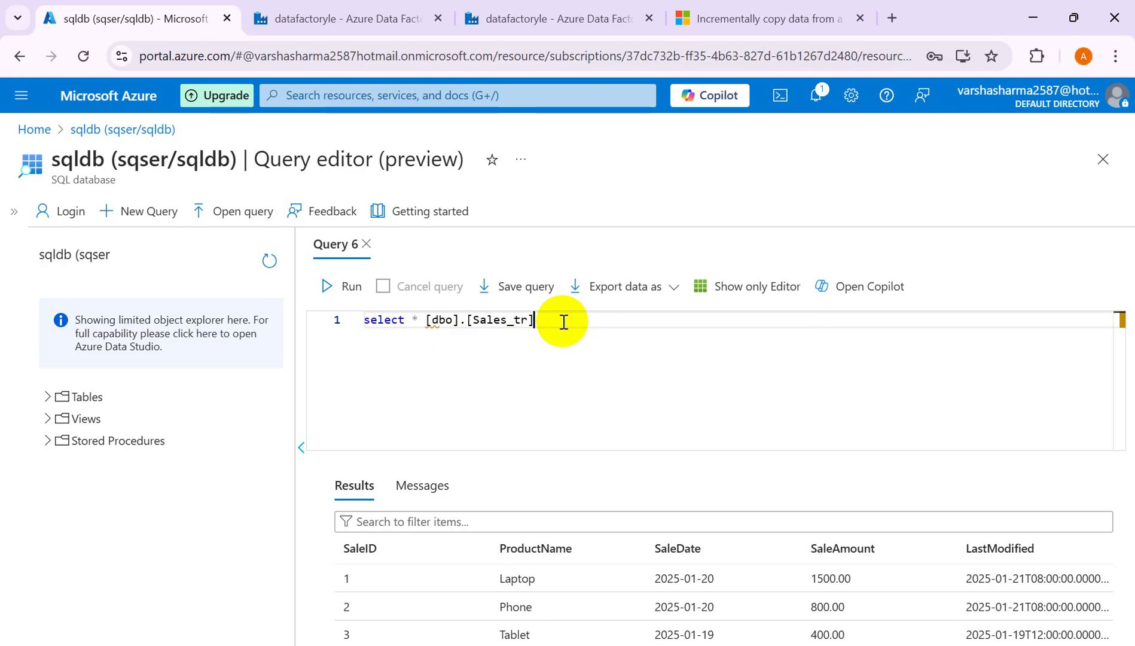
click(346, 287)
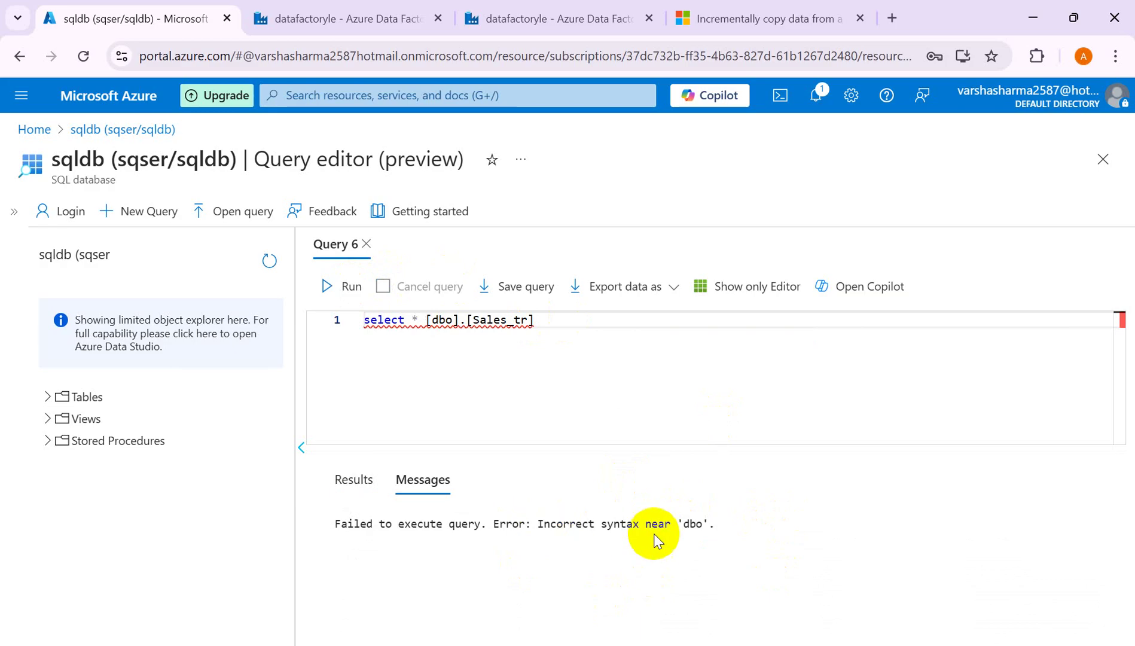
- Insert the missing "from" before [dbo].[Sales_tr] and rerun the query on the target table
click(426, 324)
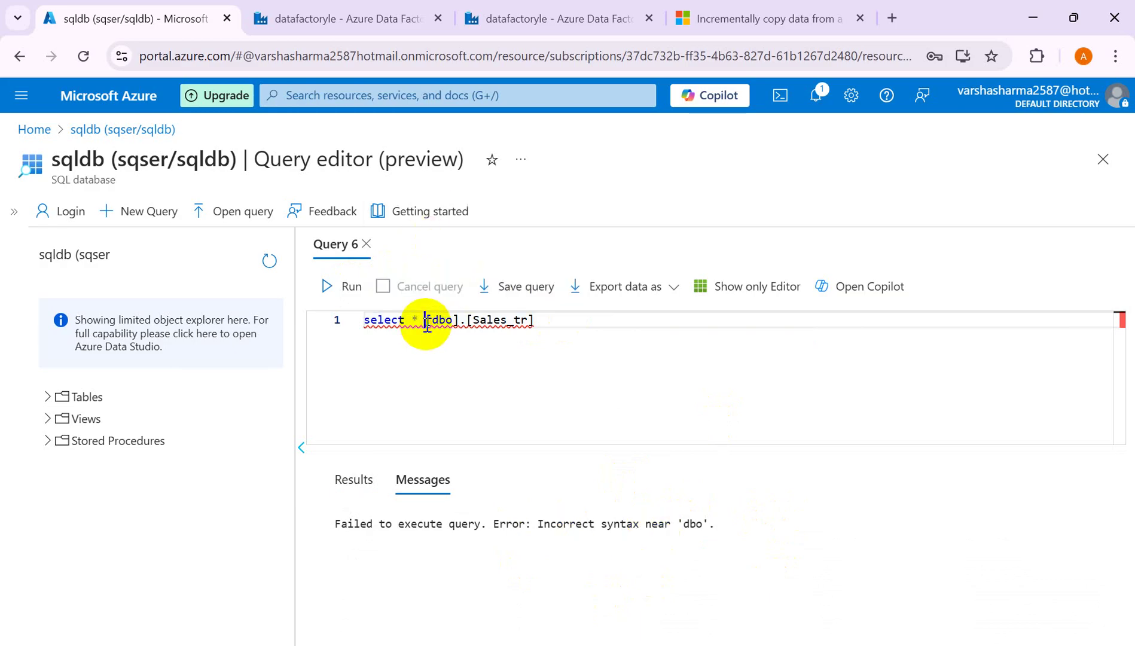
text(from)
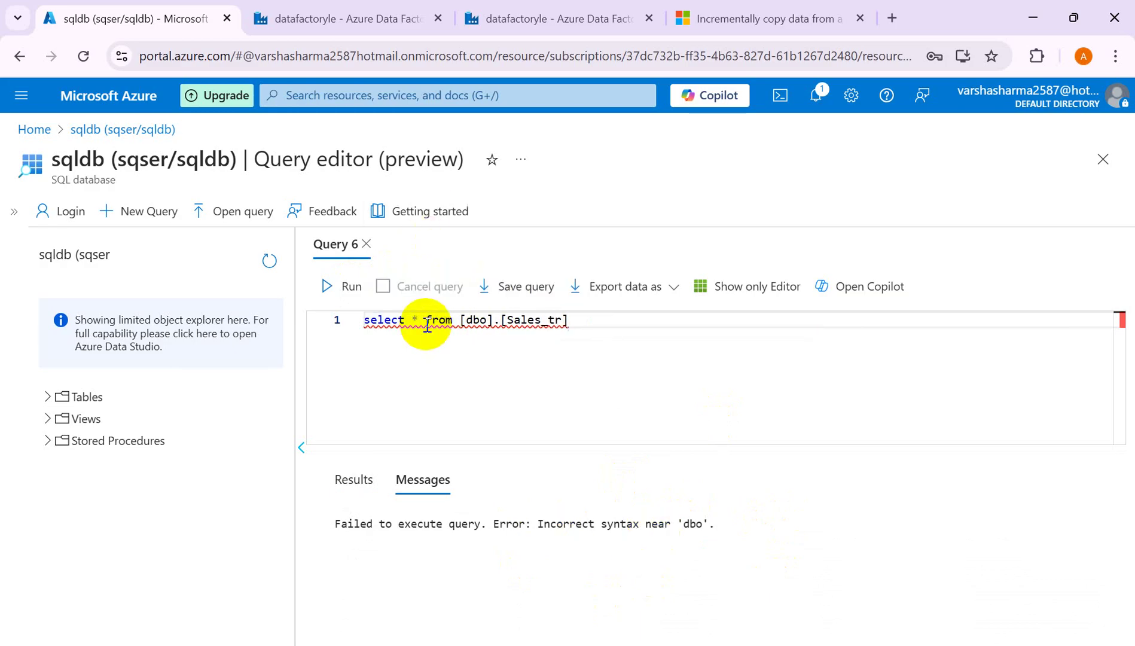
click(345, 289)
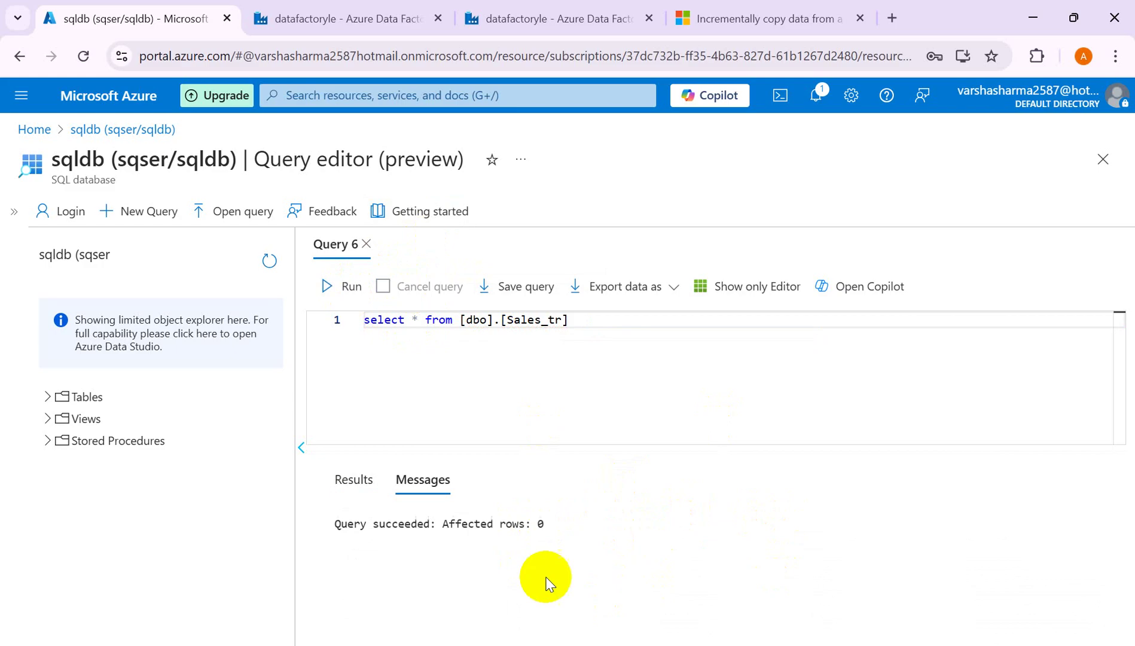
- Replace the query with the CREATE TABLE Metadata statement copied from Incremental_Procedure_SQL.sql in Notepad++
drag(596, 321, 338, 323)
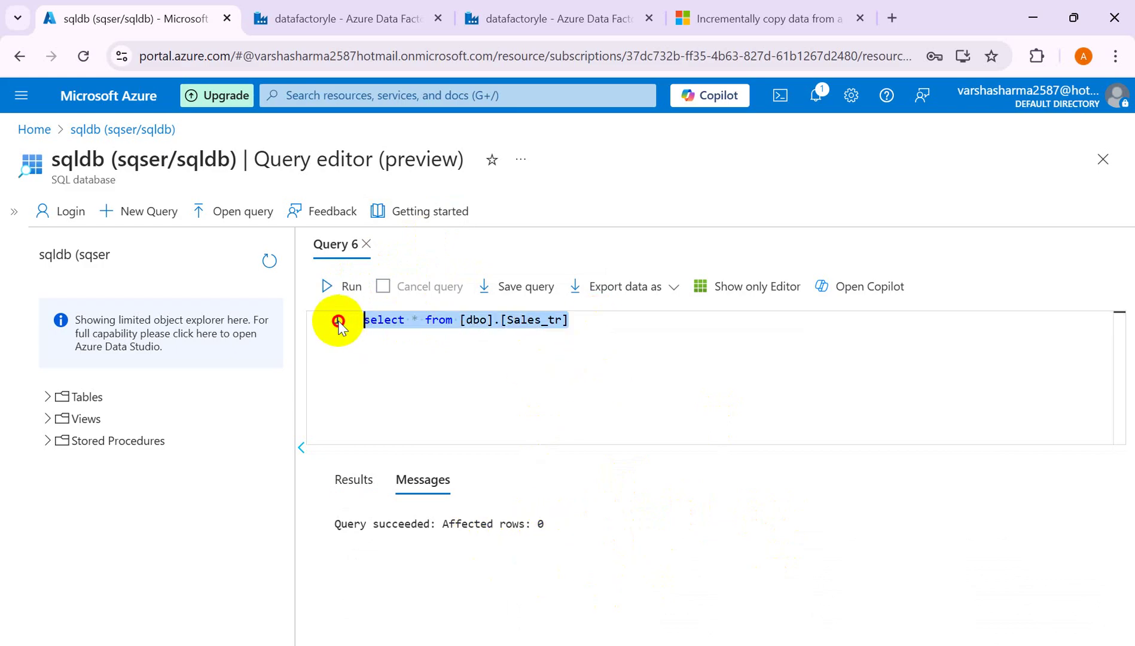
key(BackSpace)
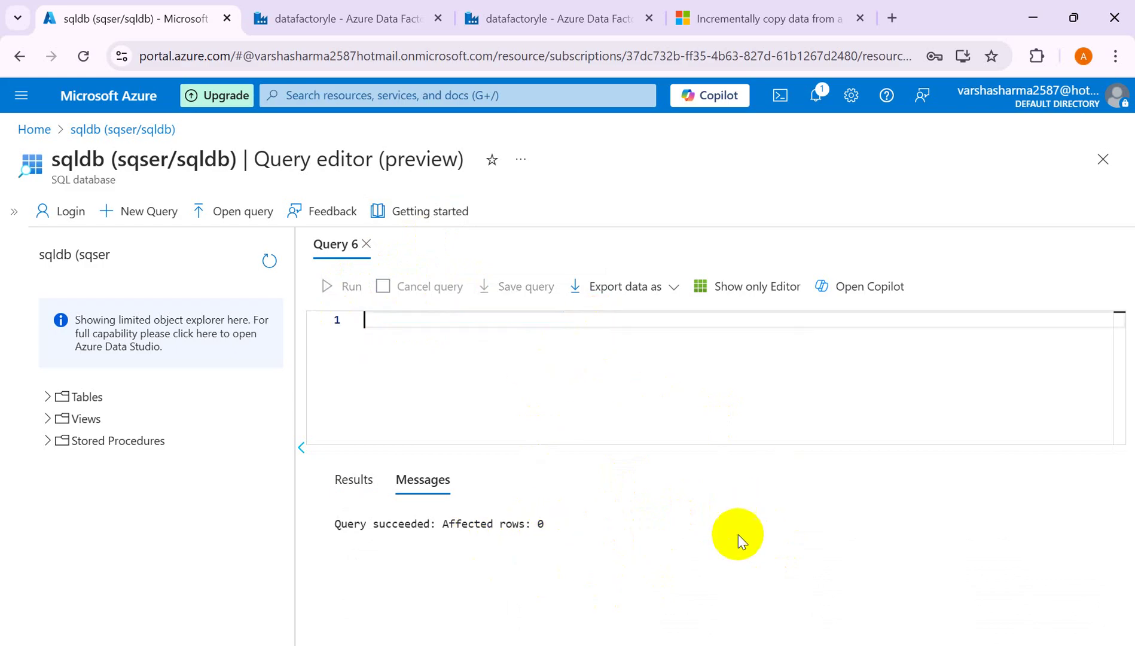
mouse_move(765, 645)
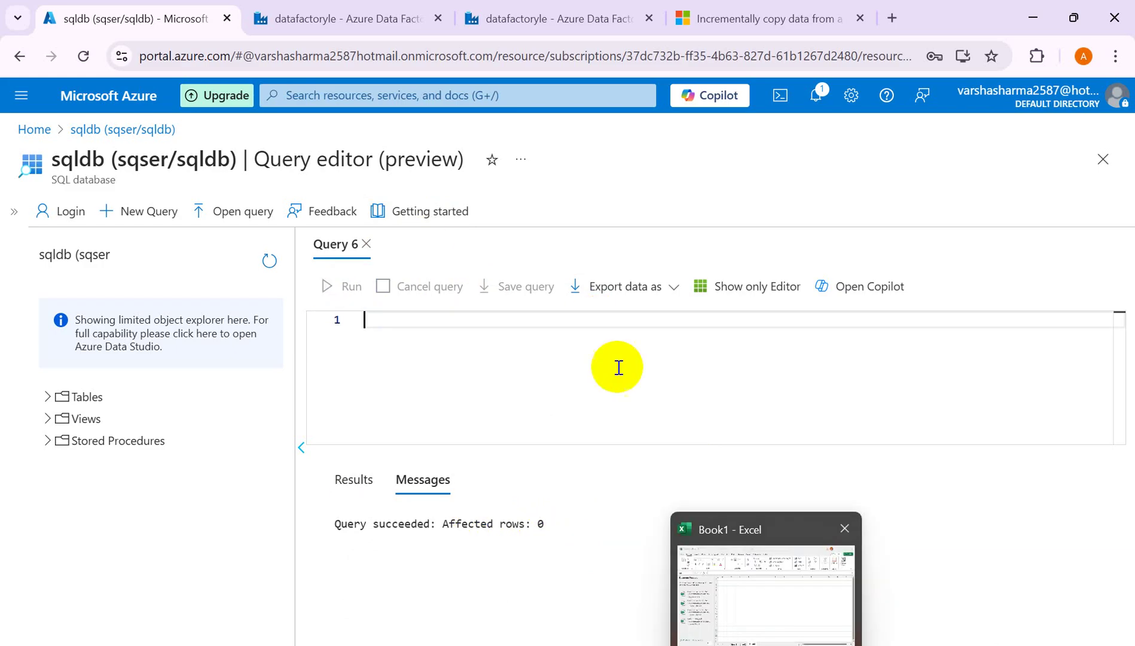
click(632, 444)
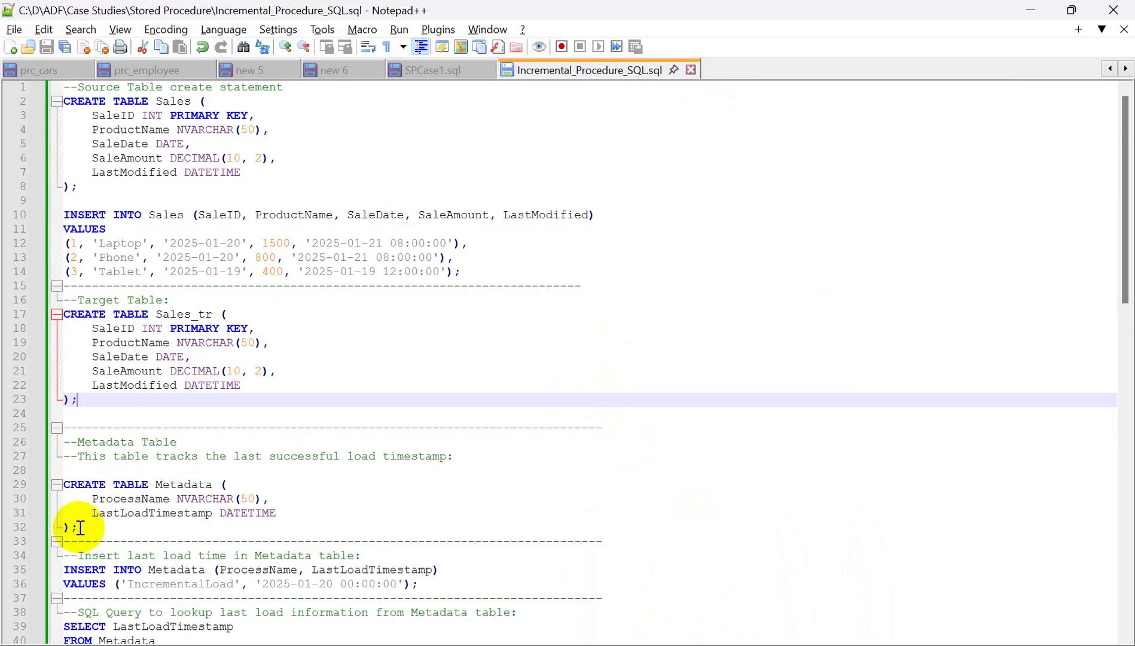
drag(77, 527, 65, 489)
key(ctrl+c)
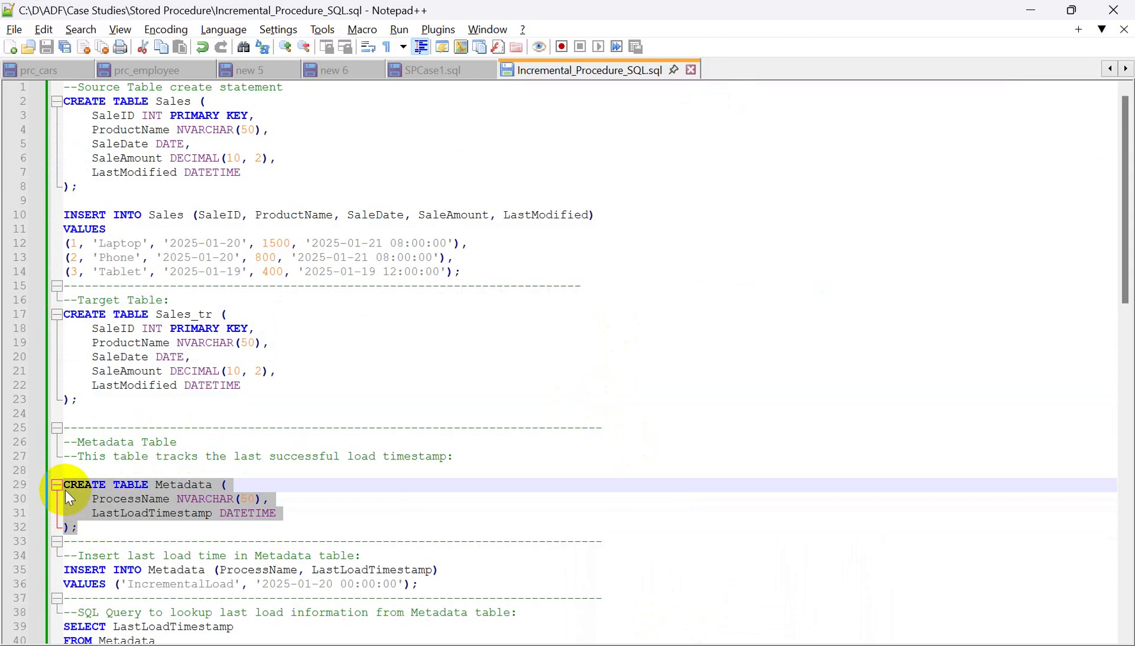
key(alt+Tab)
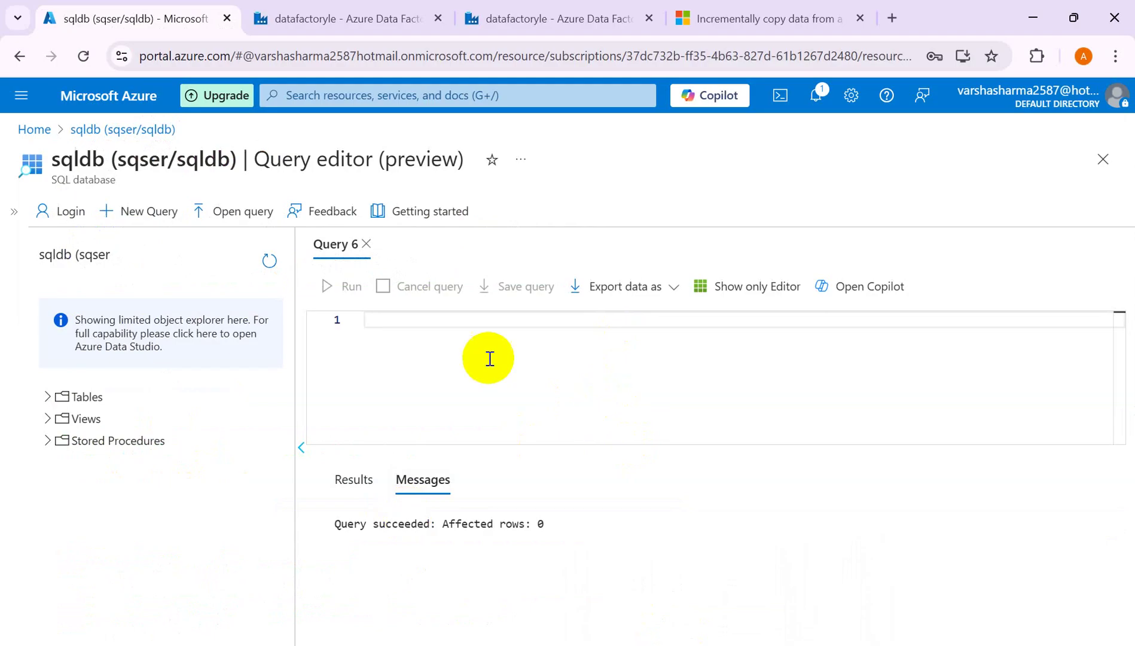
key(ctrl+v)
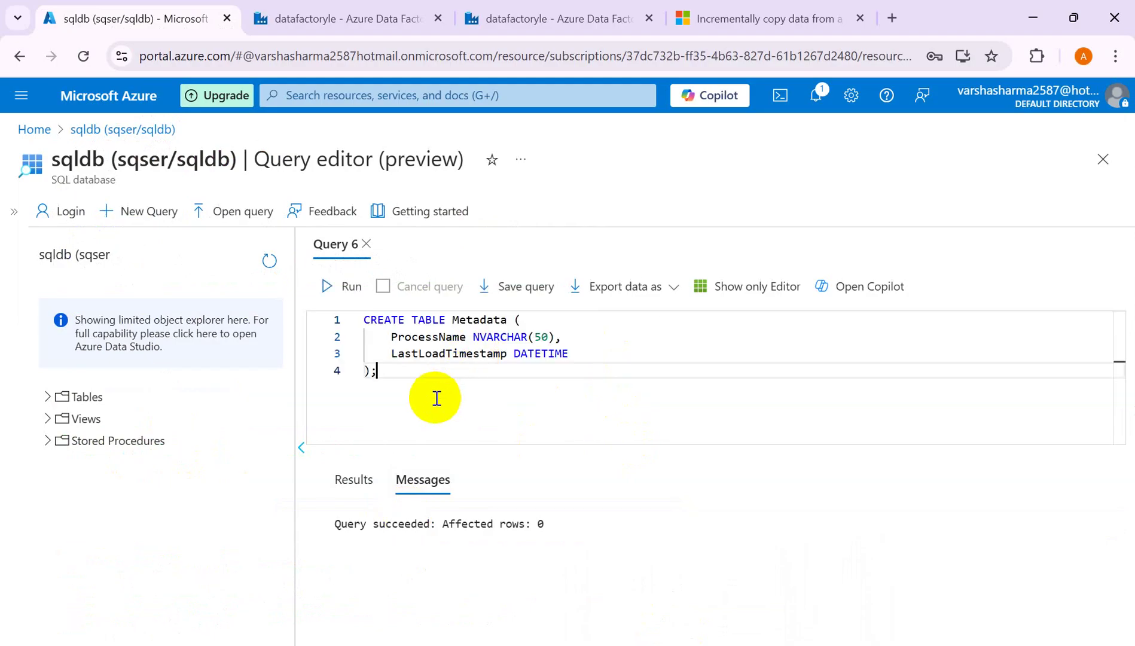
key(Return)
key(Return)
key(alt+Tab)
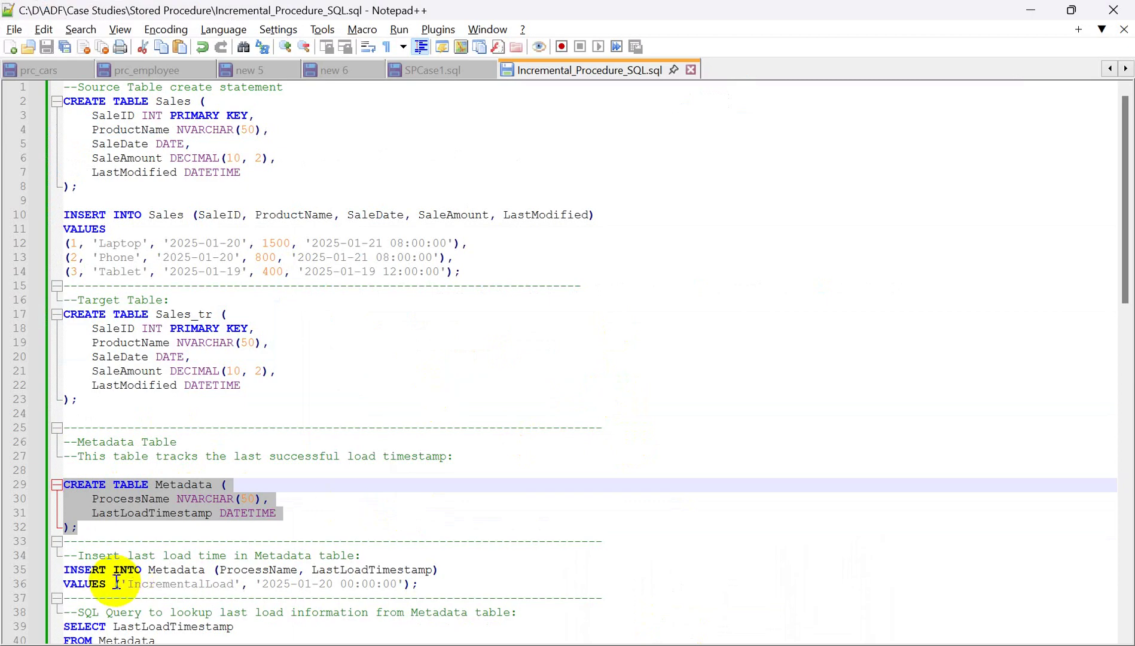
drag(434, 588, 66, 574)
key(ctrl+c)
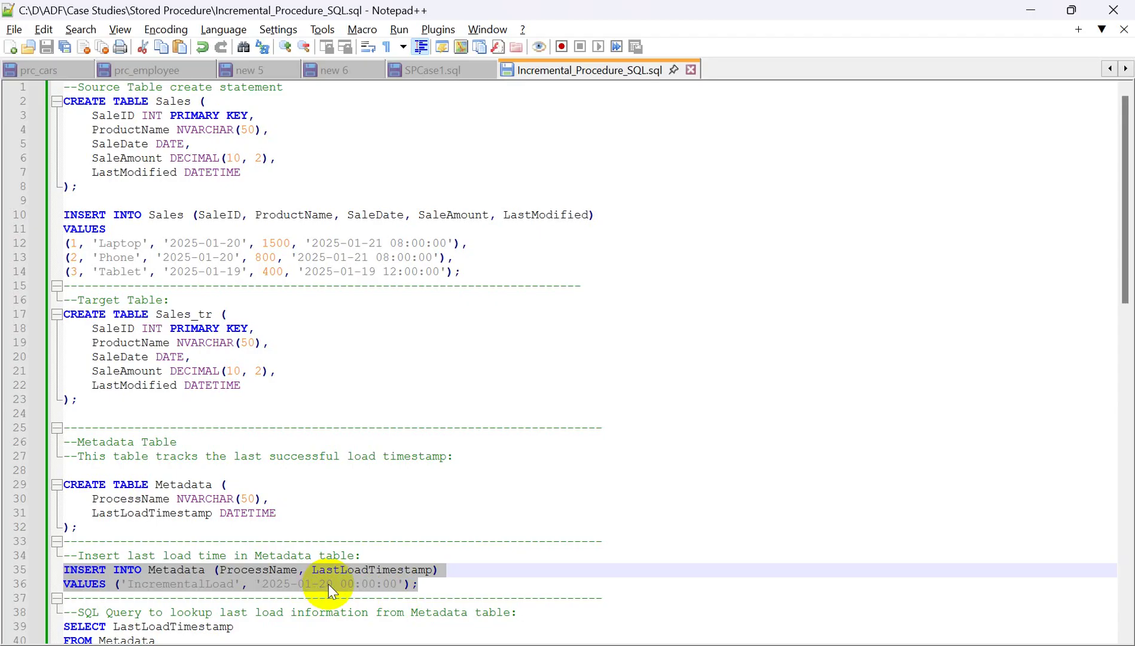
key(alt+Tab)
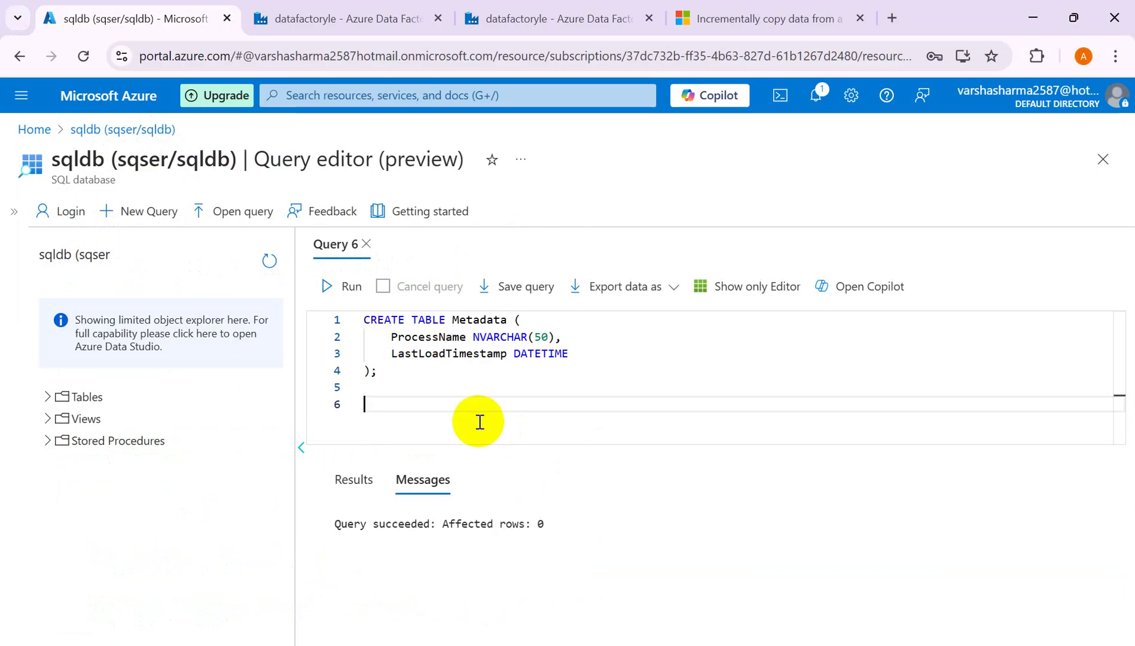
key(ctrl+v)
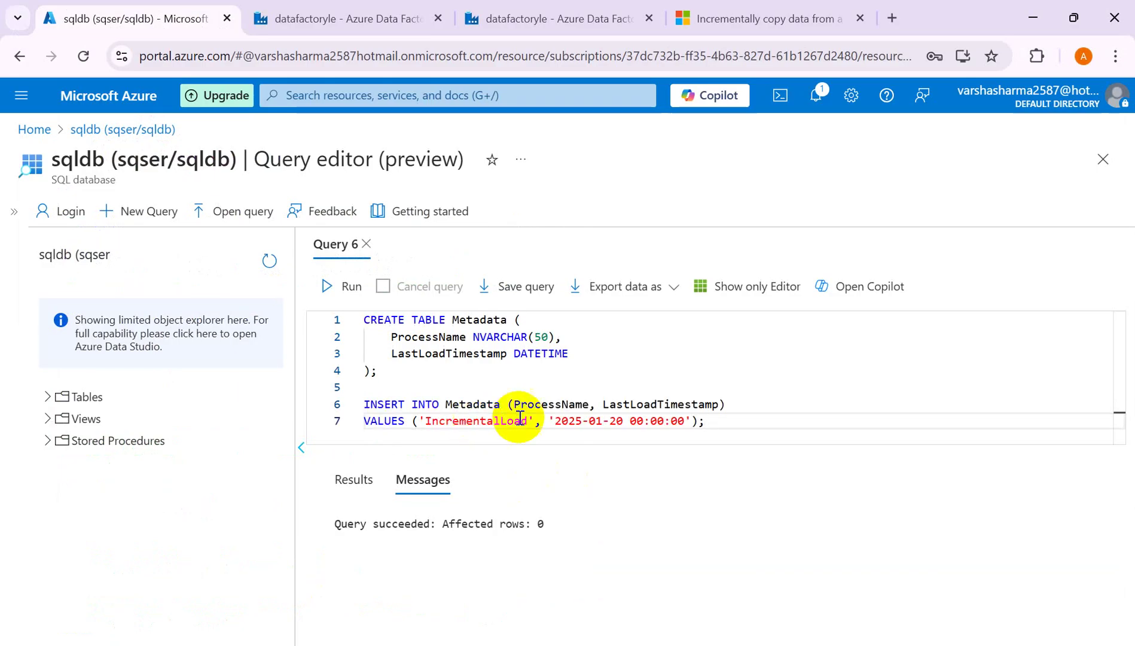
- Run the CREATE TABLE and INSERT statements for Metadata together and refresh the database object list
drag(708, 421, 353, 290)
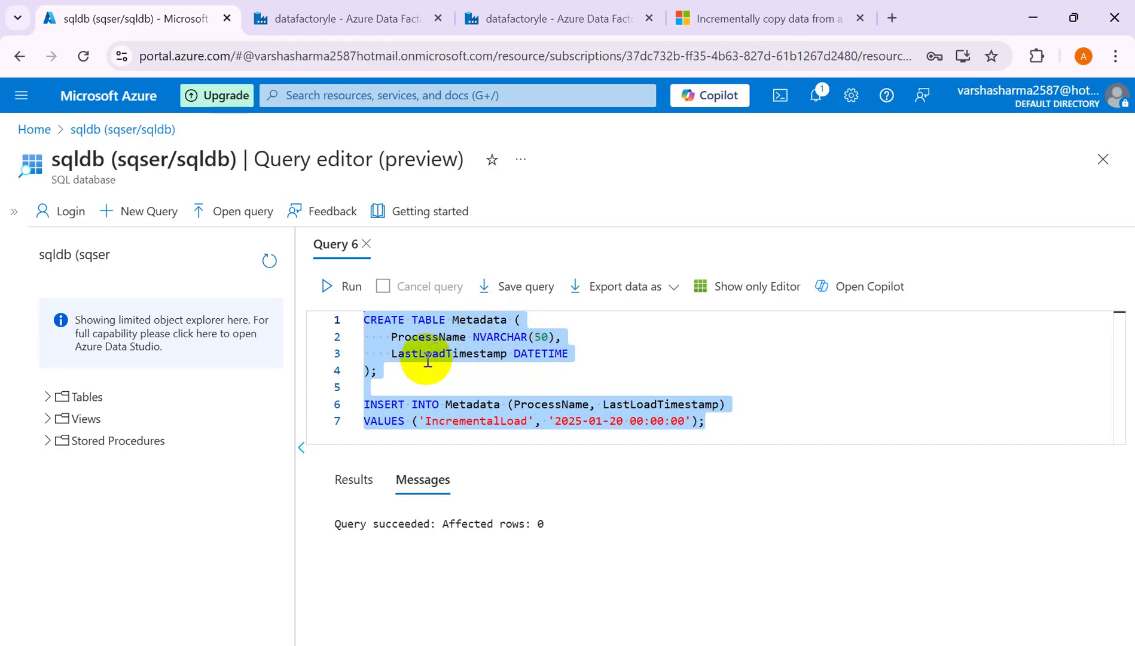
click(341, 287)
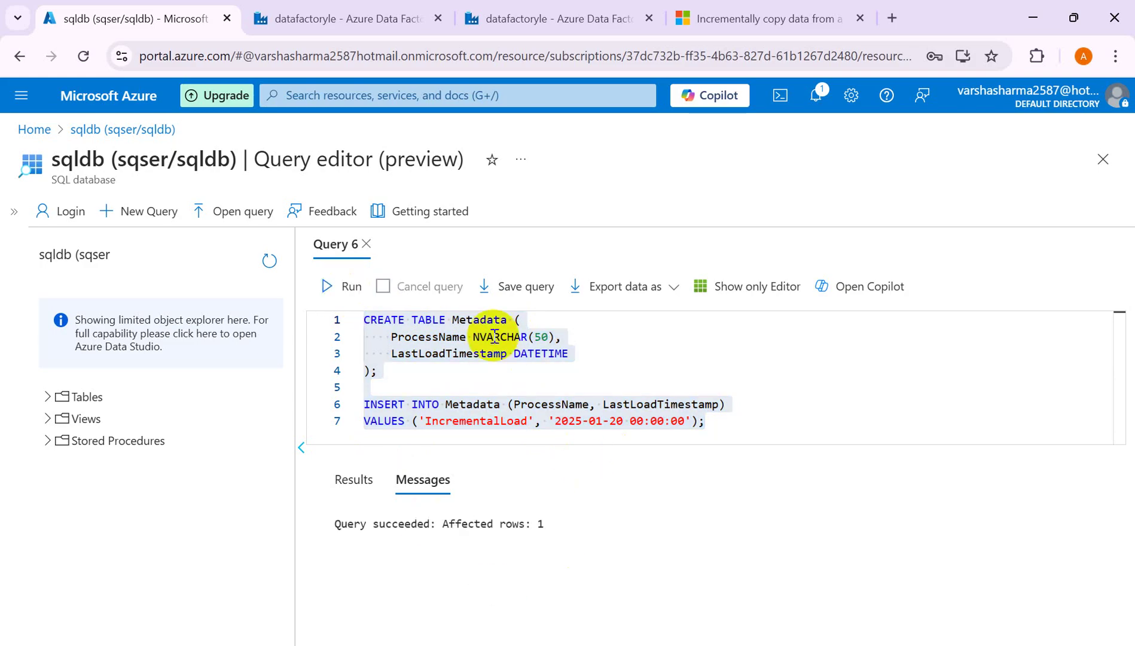
click(270, 259)
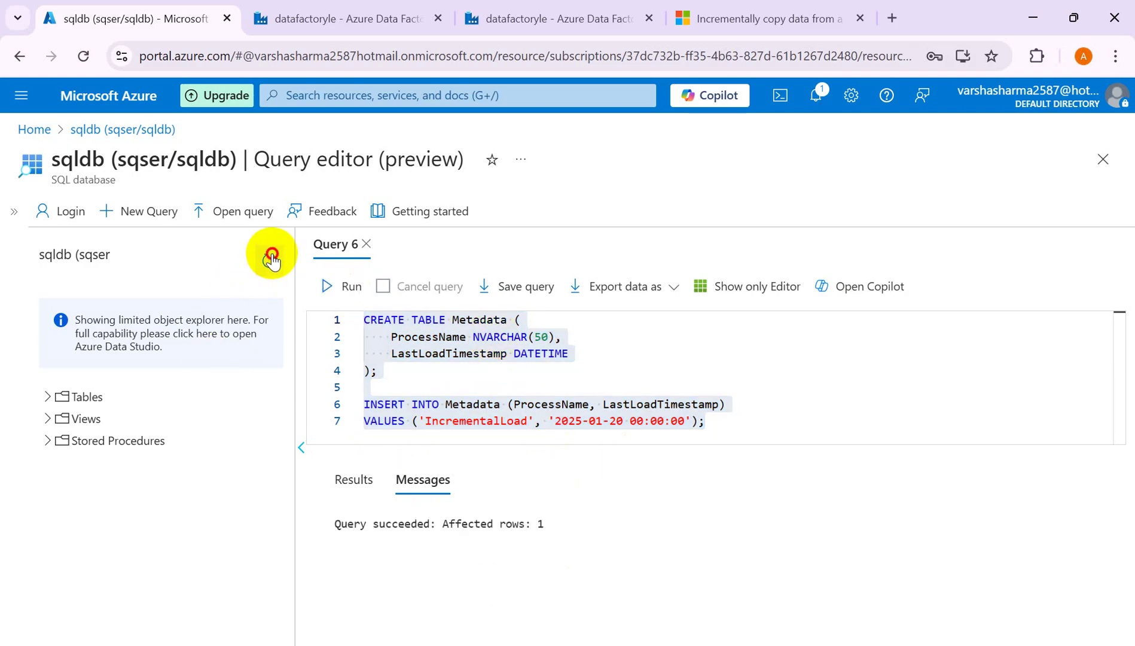
- Expand the Tables list, replace the script with "select * from [dbo].[Metadata]" and run the query
click(47, 397)
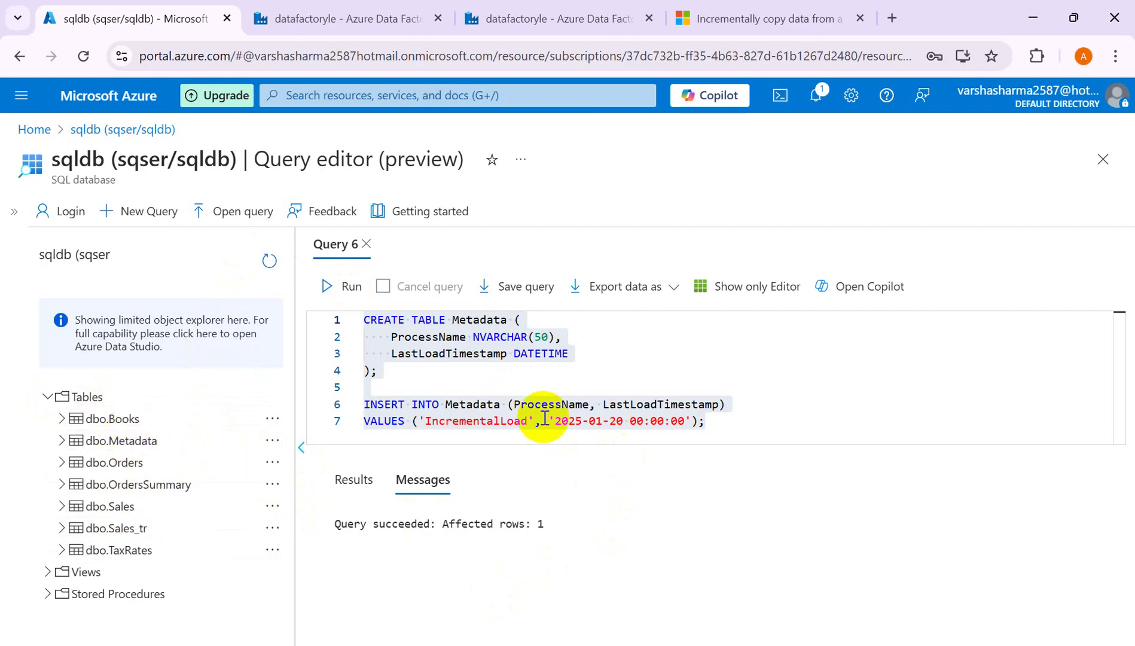
drag(719, 425, 342, 322)
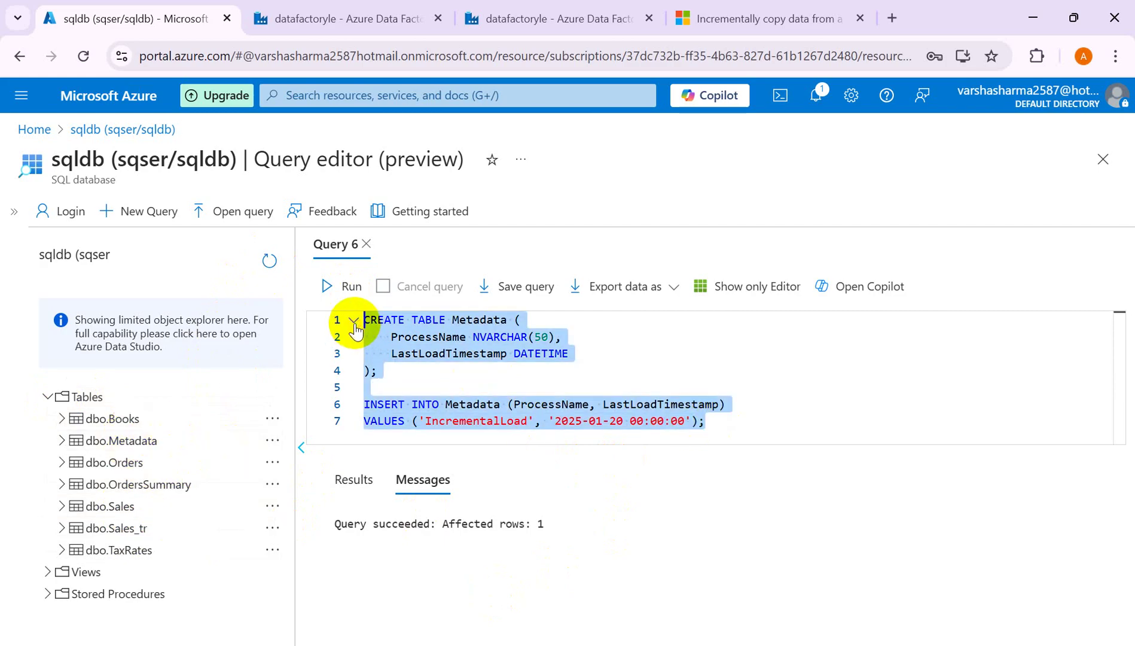
key(BackSpace)
text(selec)
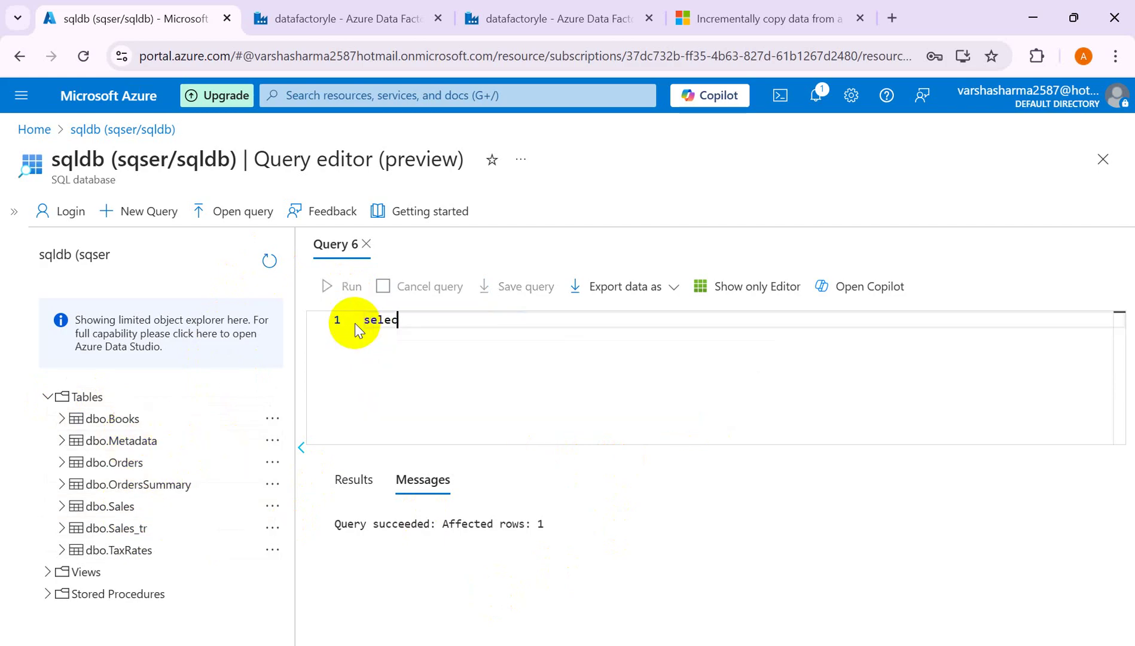
text(t )
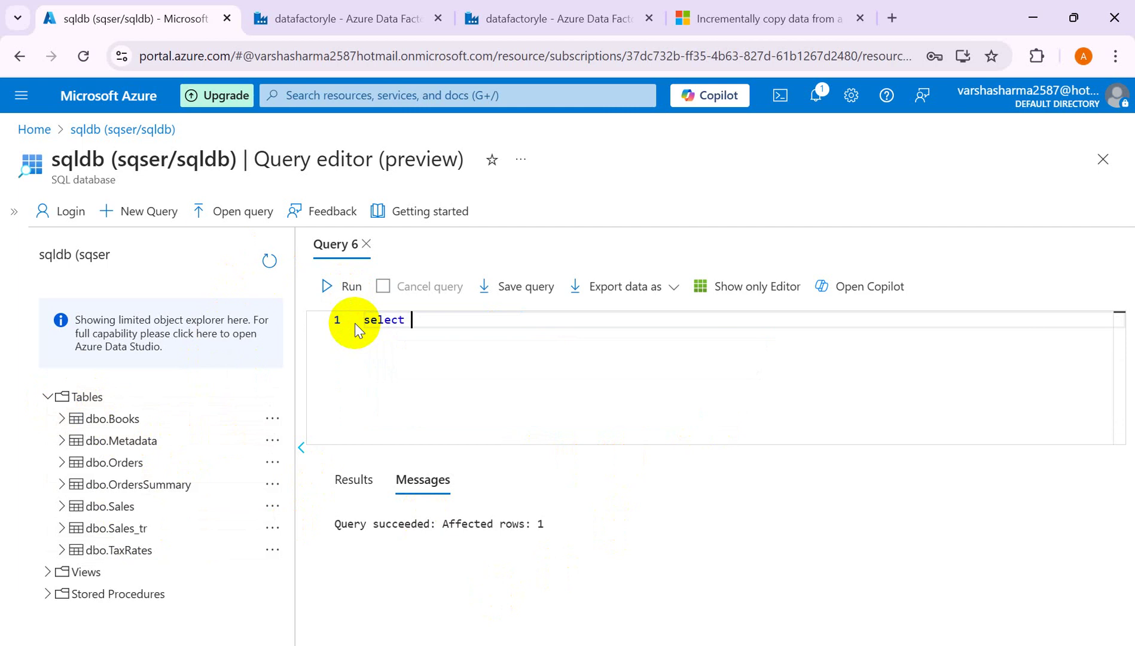
text(* from [dbo].[M)
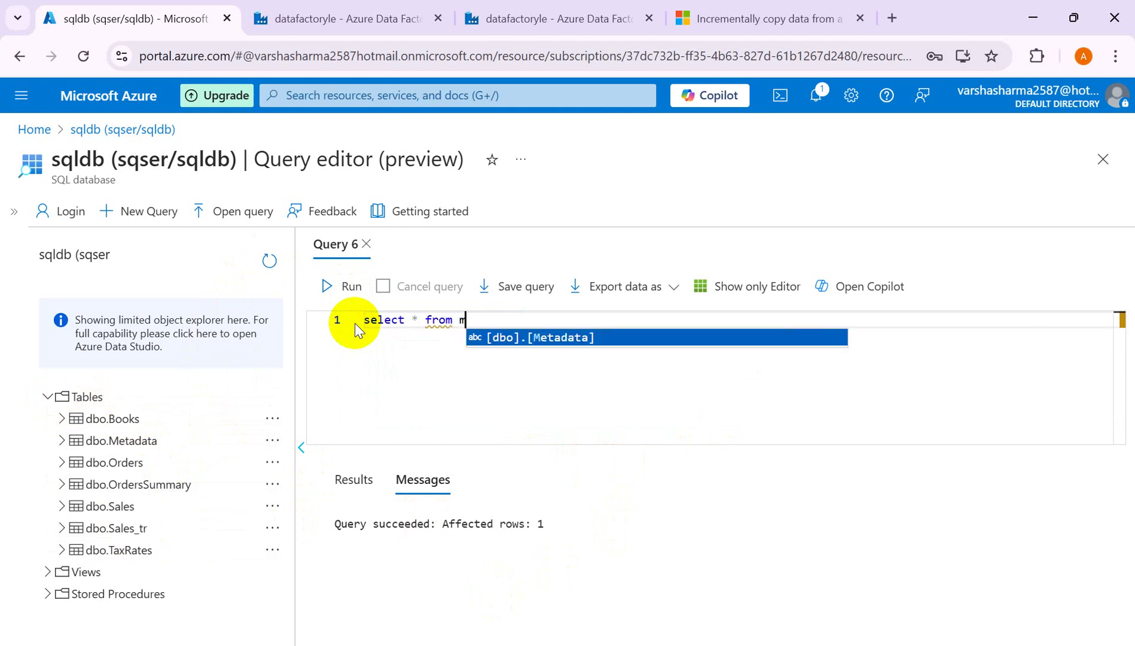
key(Return)
click(335, 286)
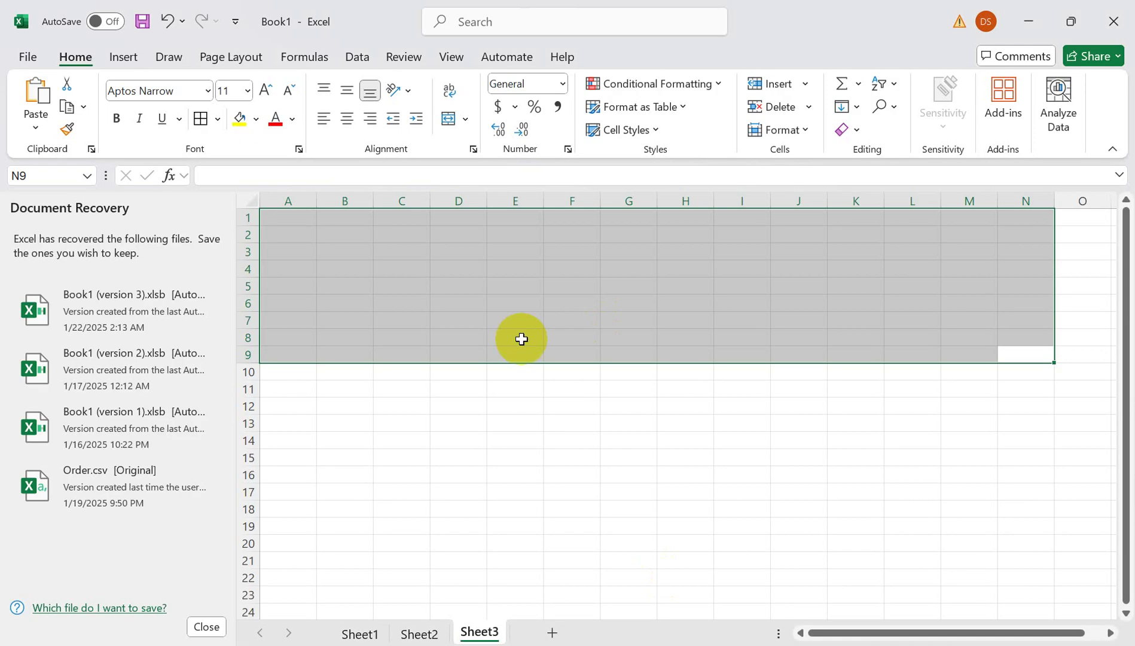
- In Excel, enter ADF P1 in cell D7 of Sheet3 and fill the series down to ADF P14 in D20
click(432, 323)
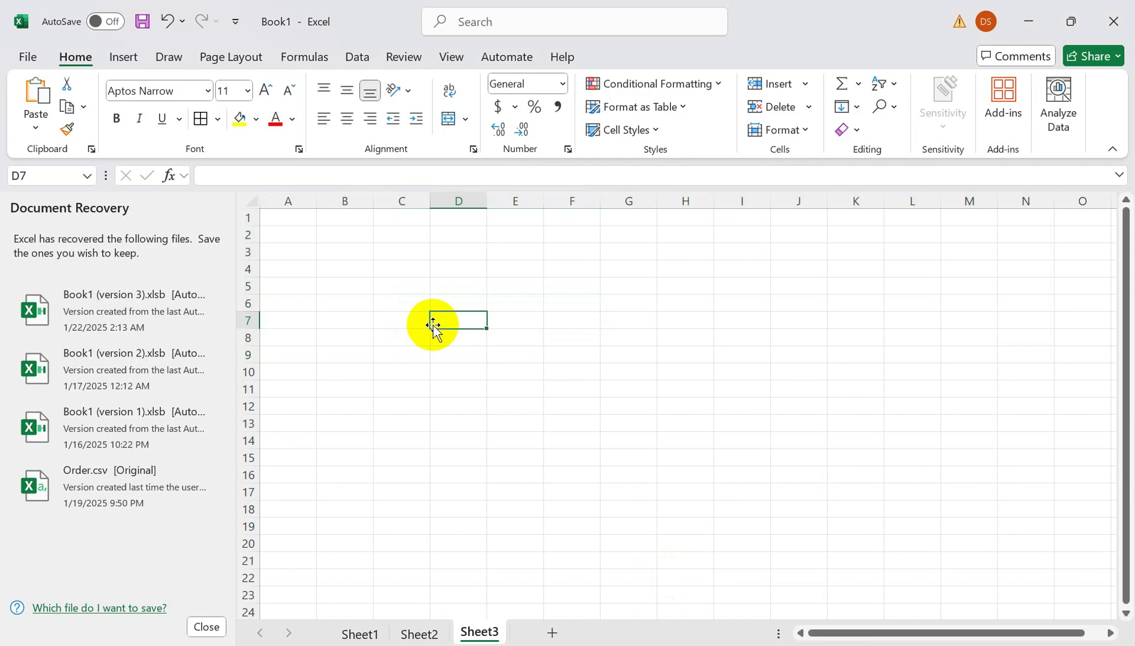
text(ADF)
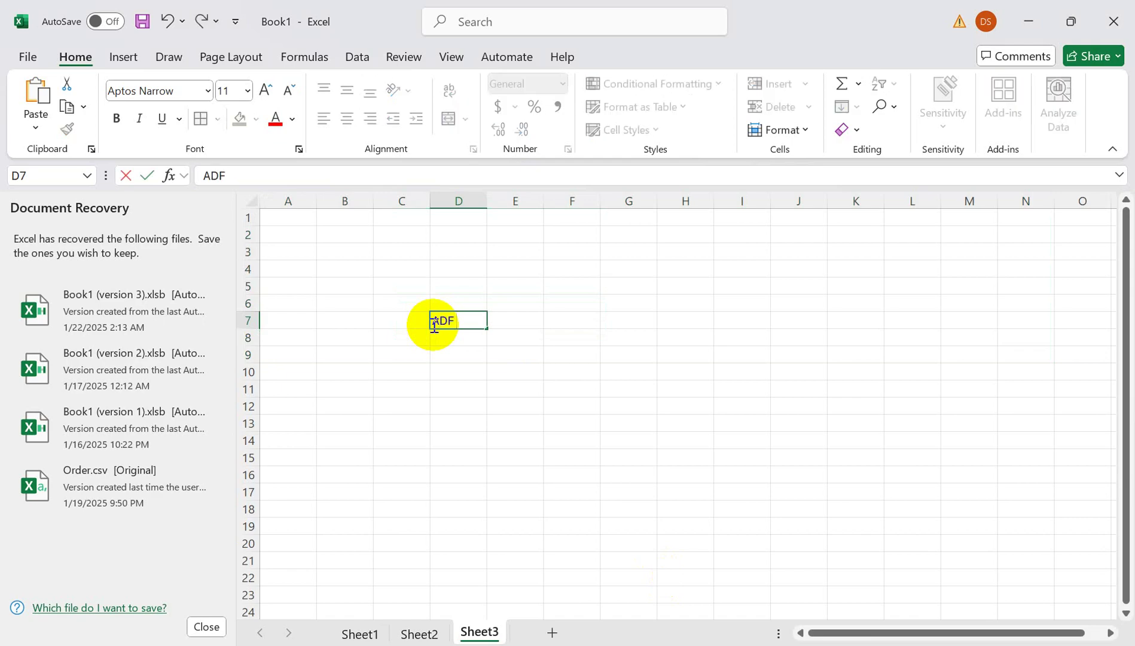
text( P1)
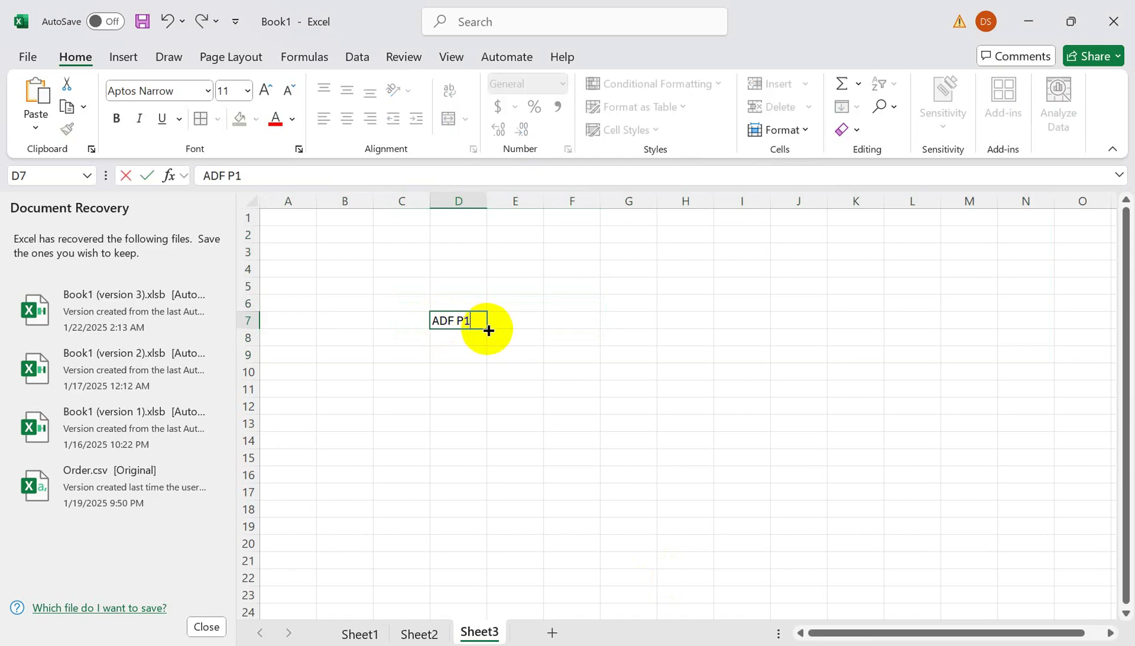
drag(488, 330, 484, 548)
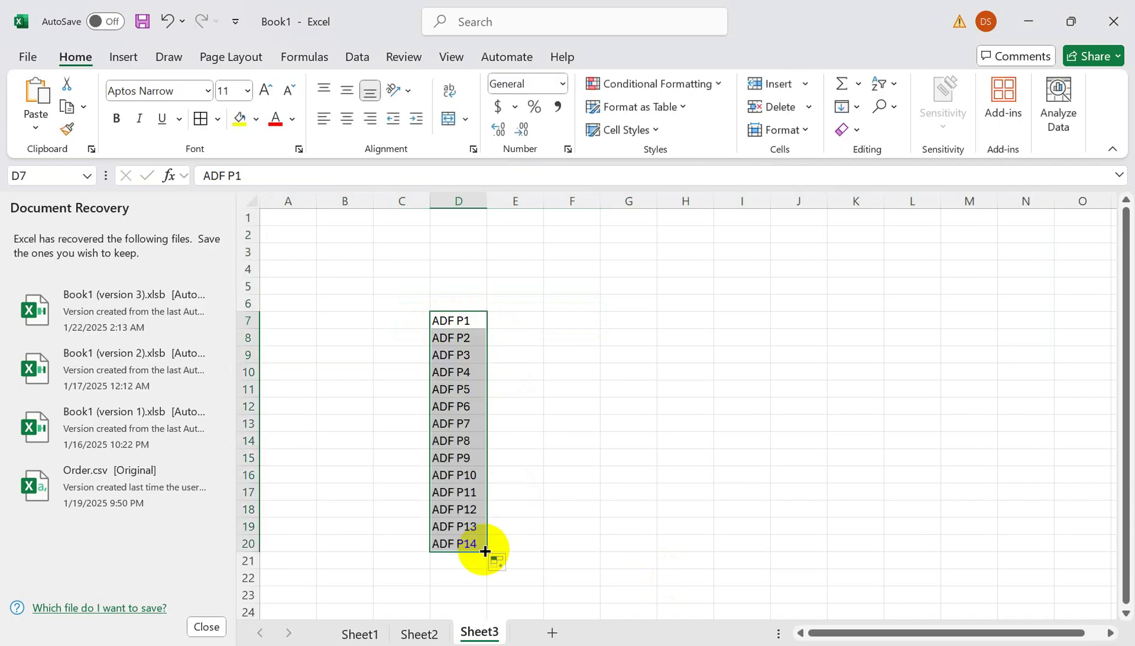
- Label ADF P1 to P5 as "Full load" in E7:E11 and ADF P6 to P14 as "Delta" in E12:E20
click(520, 317)
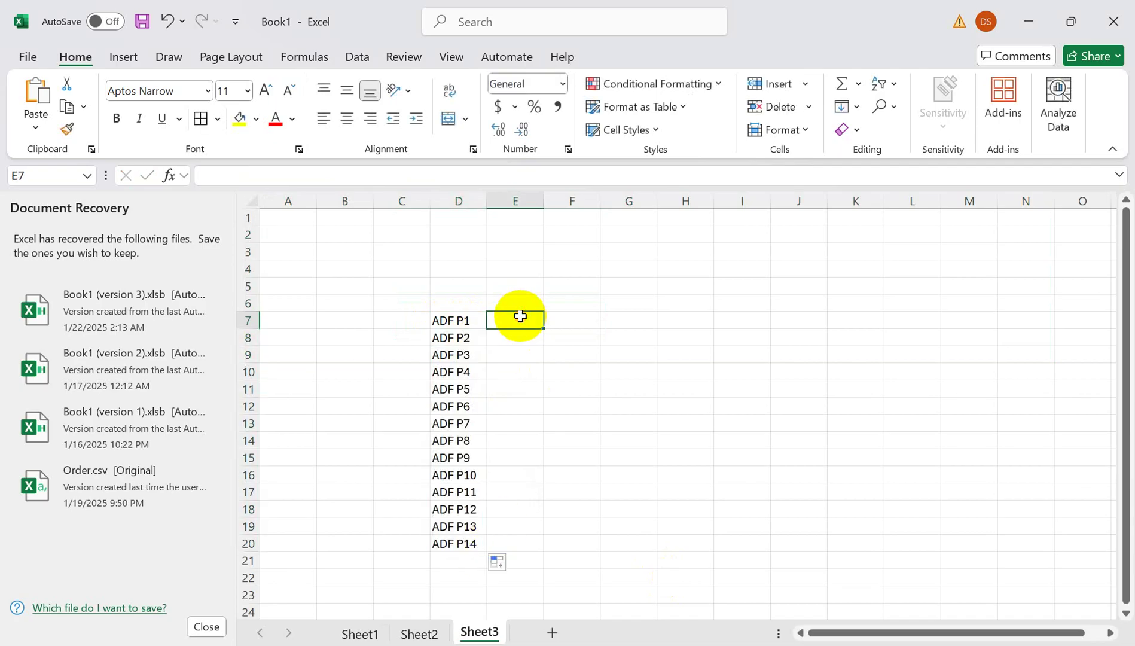
text(F)
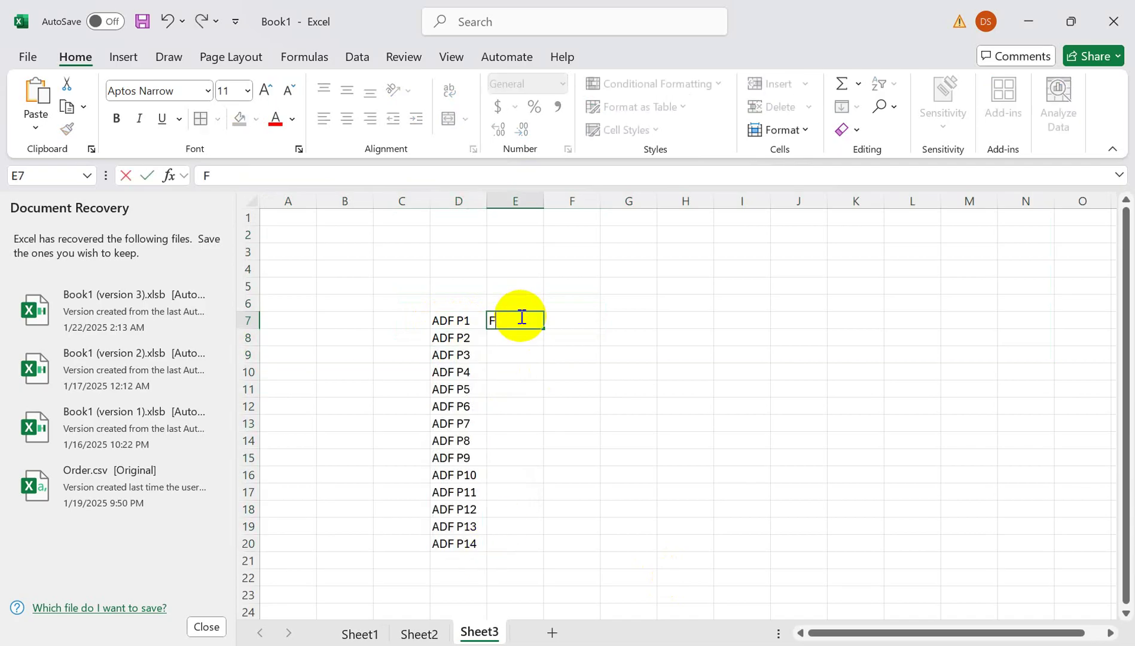
text(ull load)
drag(544, 329, 540, 388)
click(511, 406)
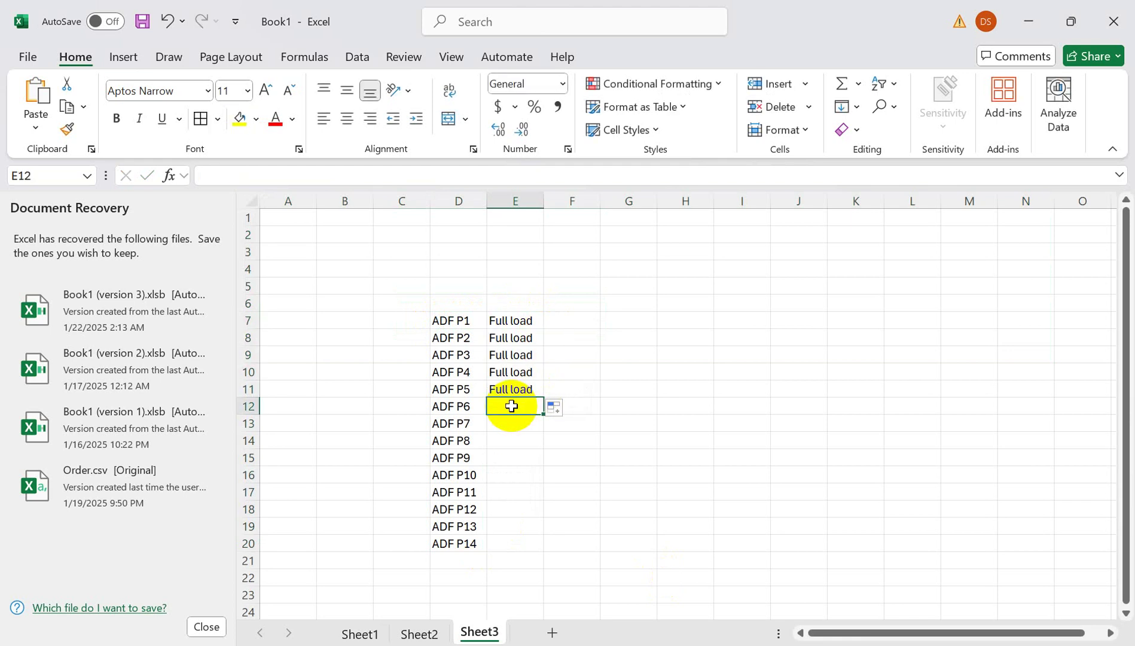
text(Delta)
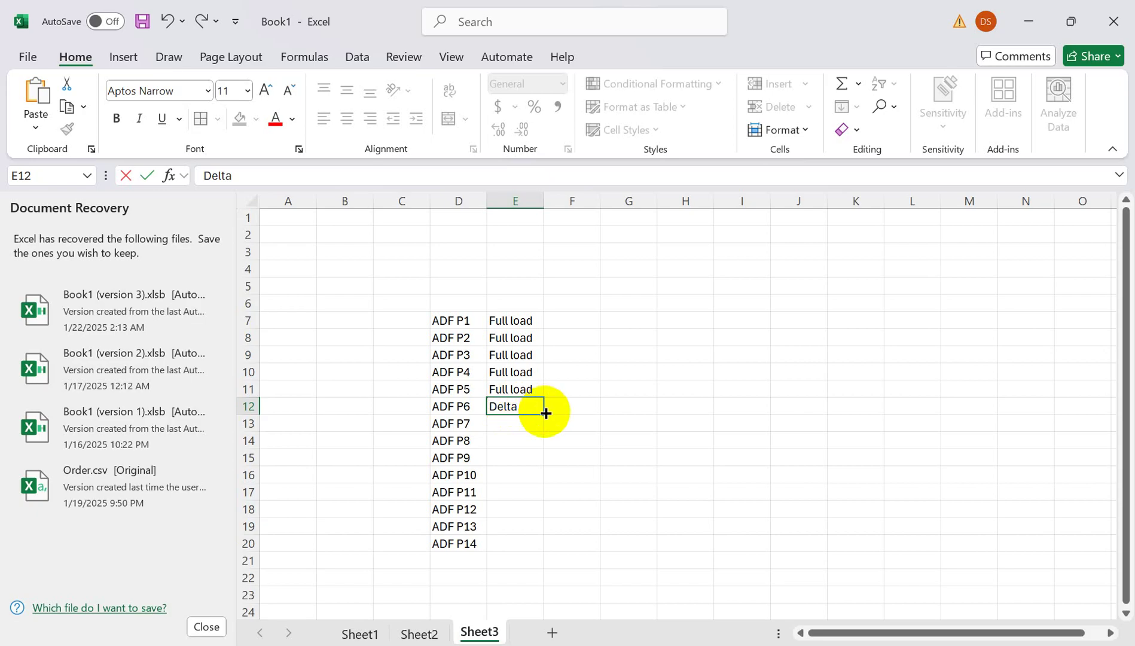
drag(542, 414, 537, 548)
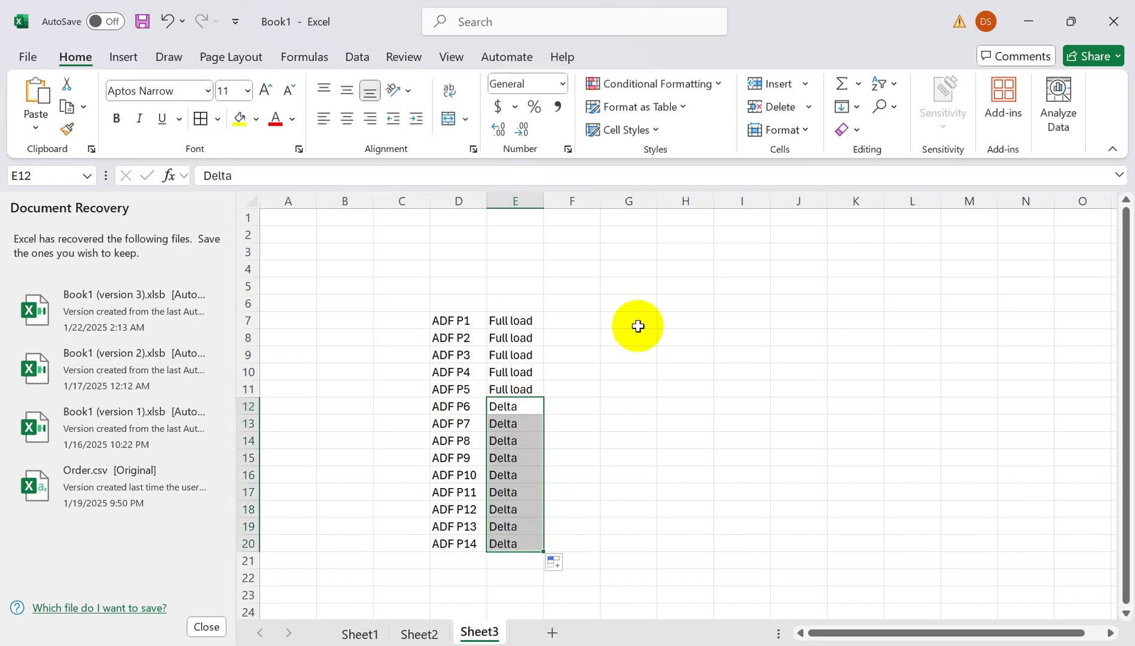
- Enter "loftable" in cell I5 and "metadata" in cell J5
click(736, 291)
text(lo)
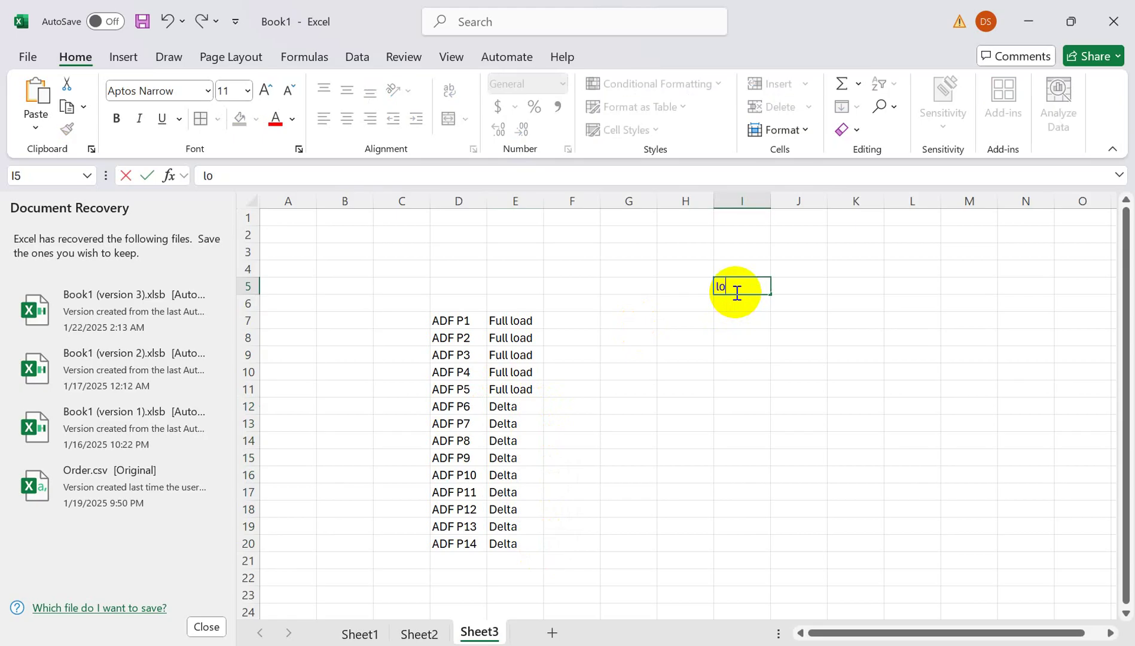
text(ftable)
key(Tab)
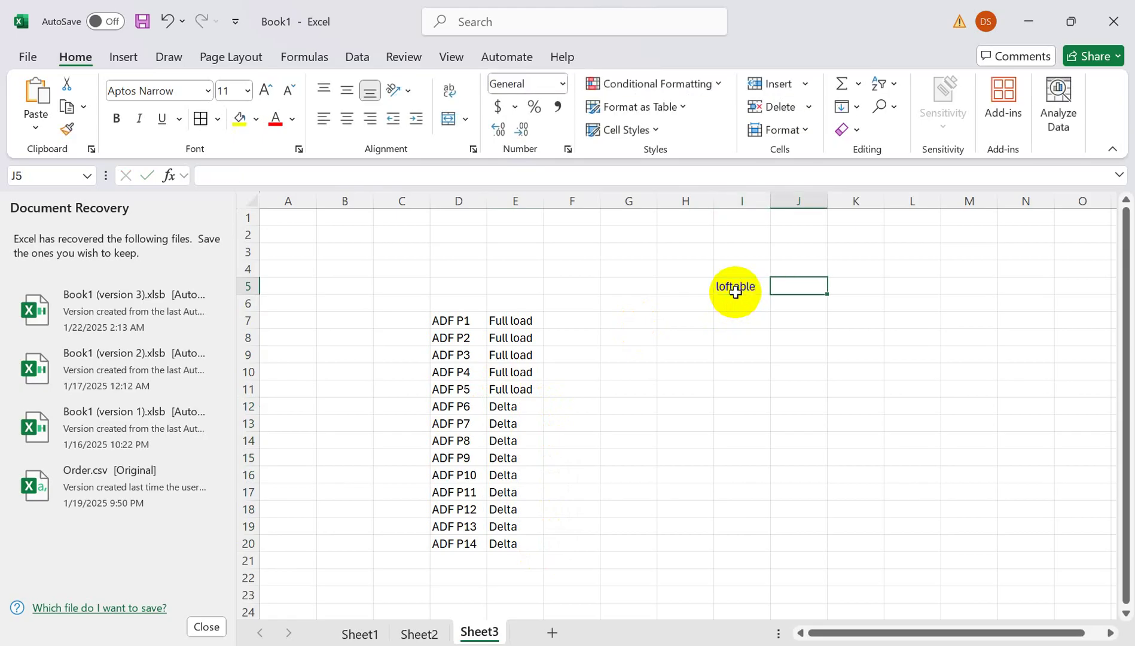
text(metadat)
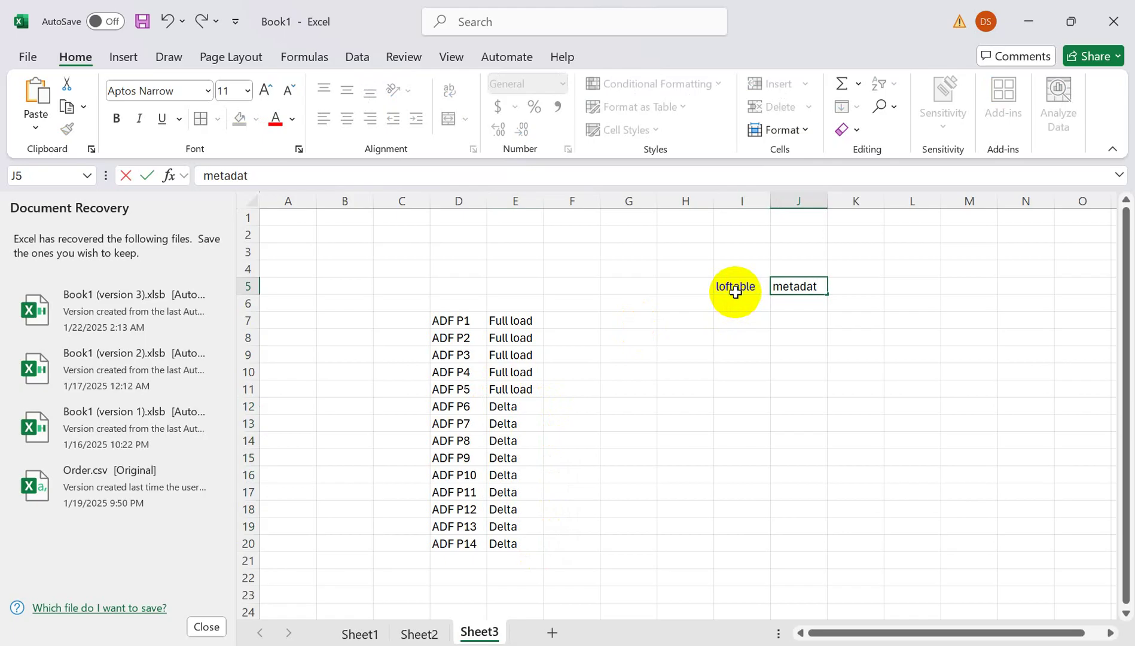
text(a)
- Enter the headers "Process Name" in I7 and "logdate" in J7, and autofit column I's width
click(734, 322)
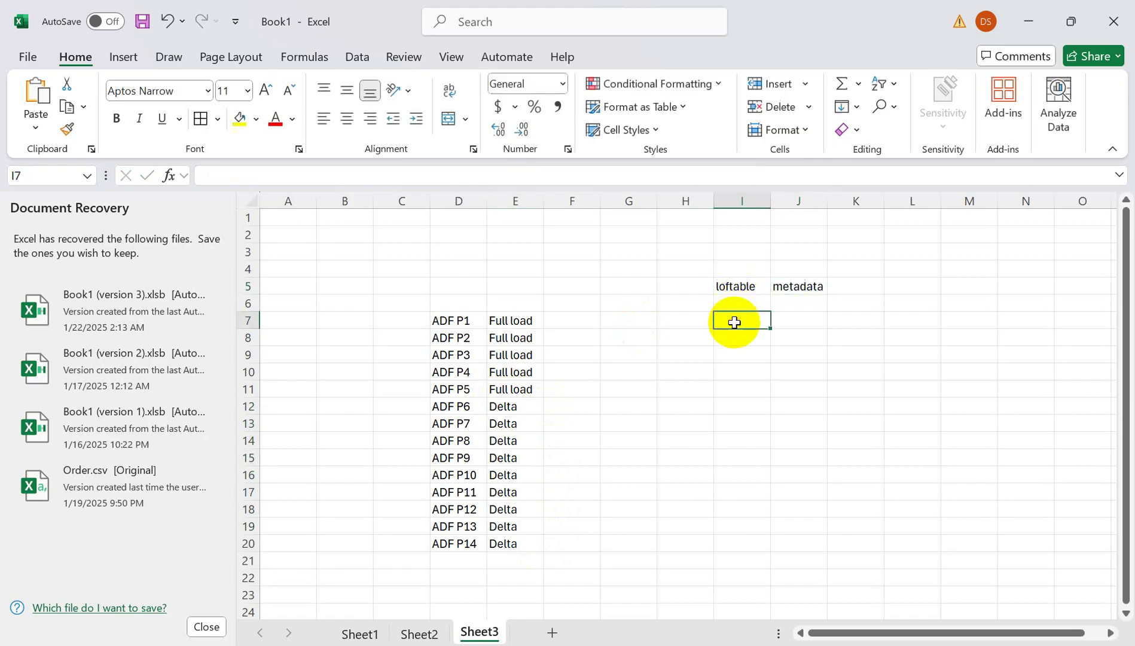
text(Process Name)
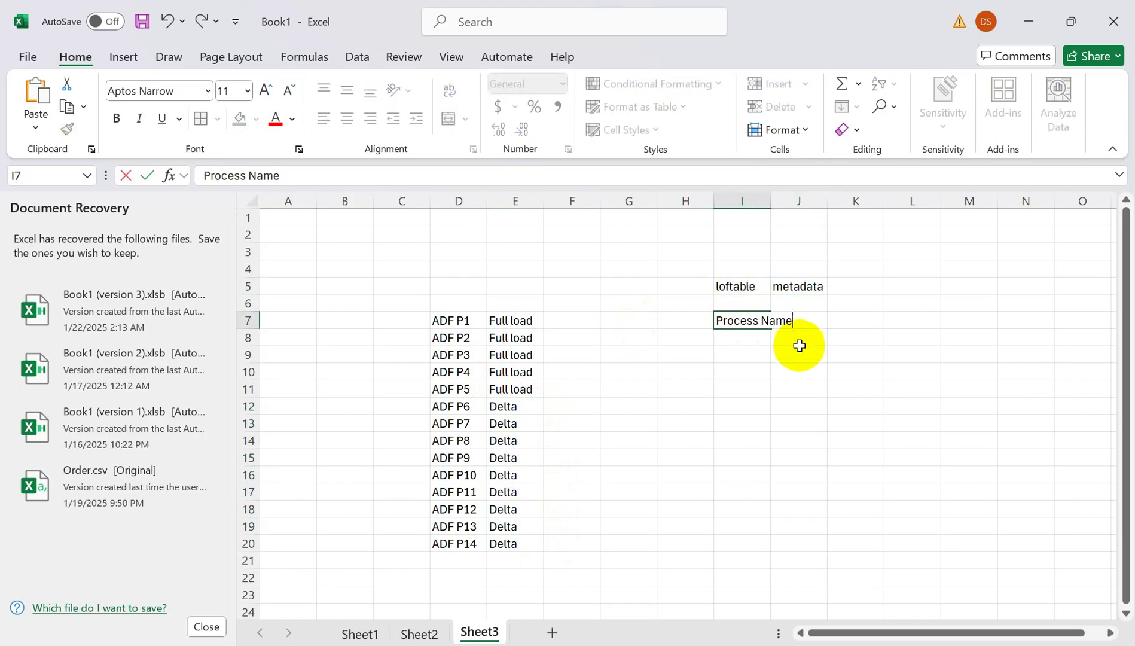
double_click(773, 199)
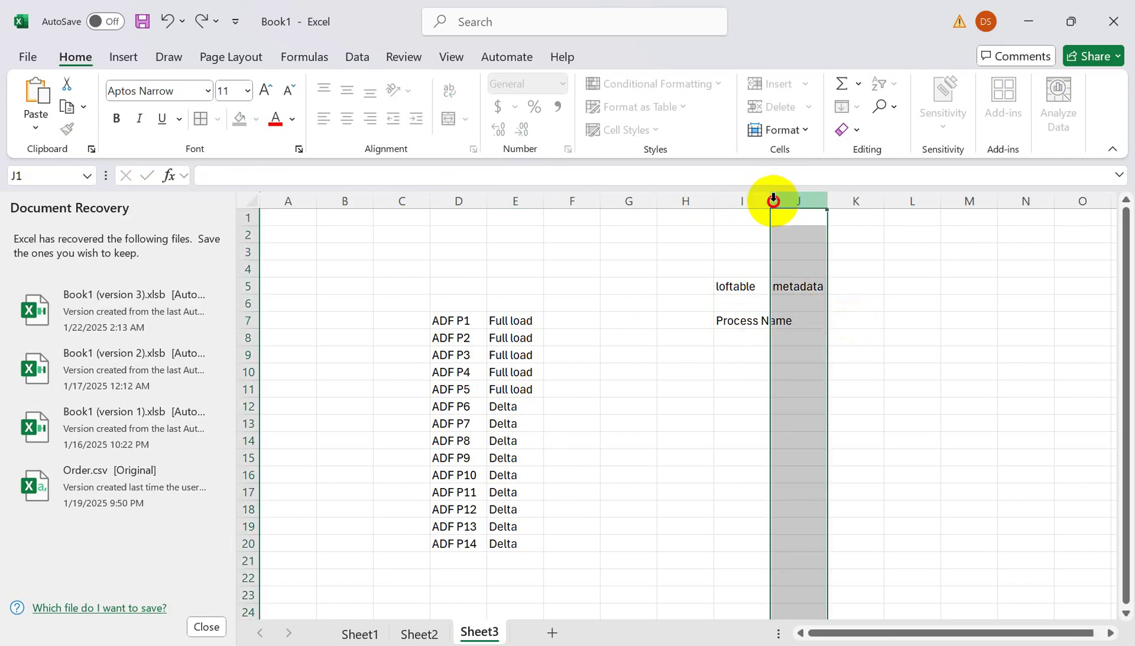
click(817, 302)
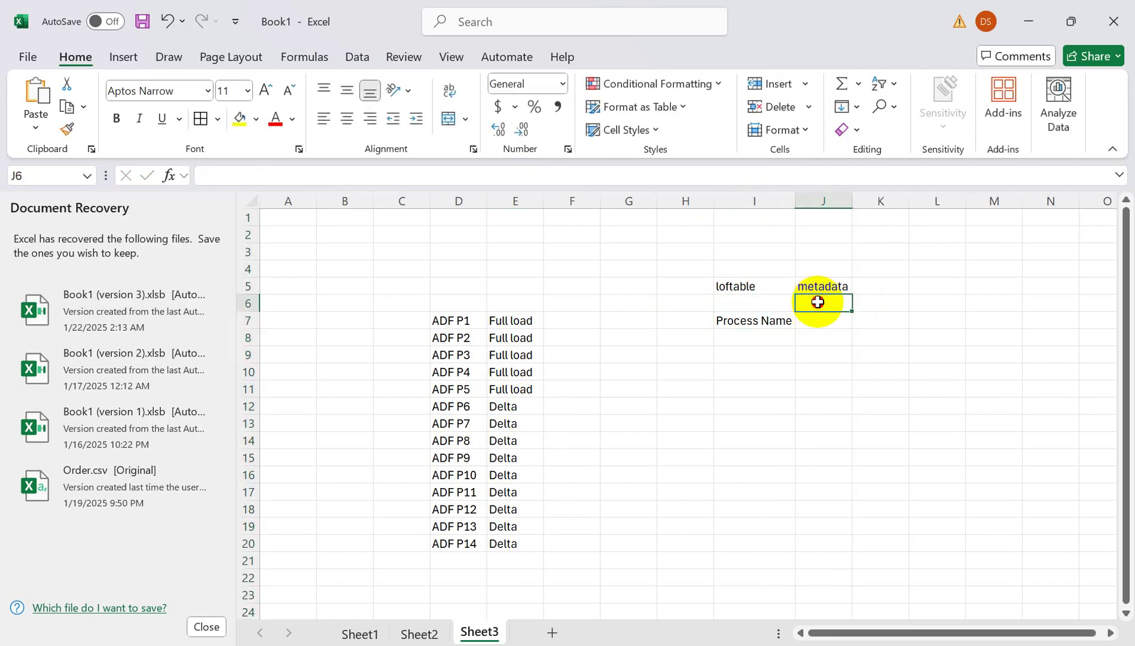
click(808, 321)
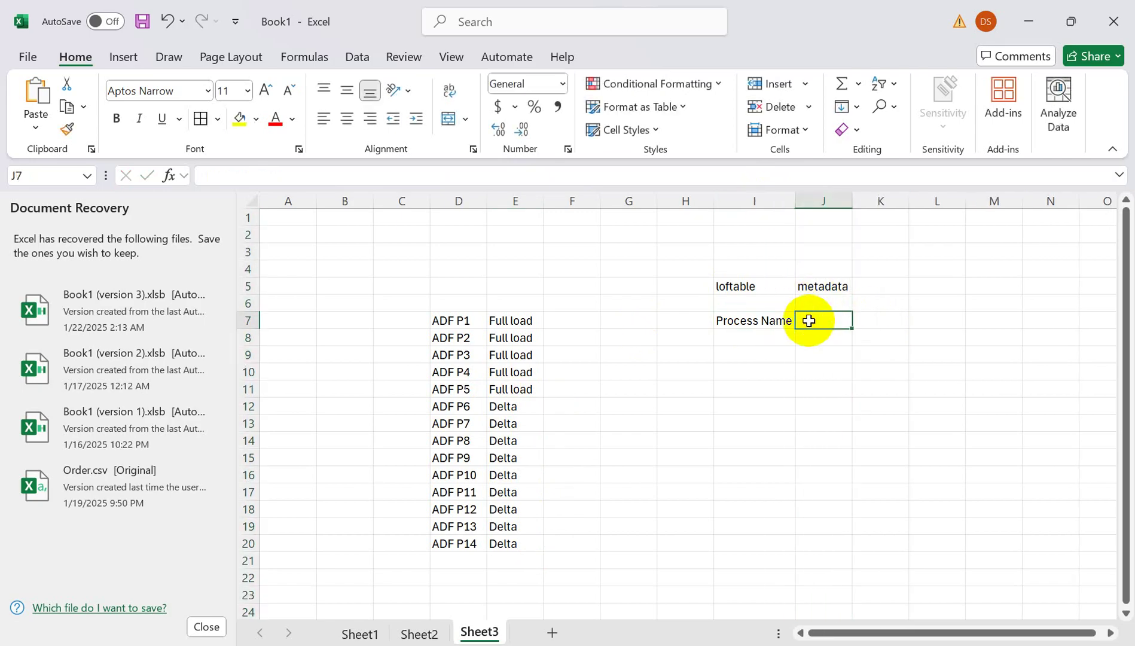
text(logdate)
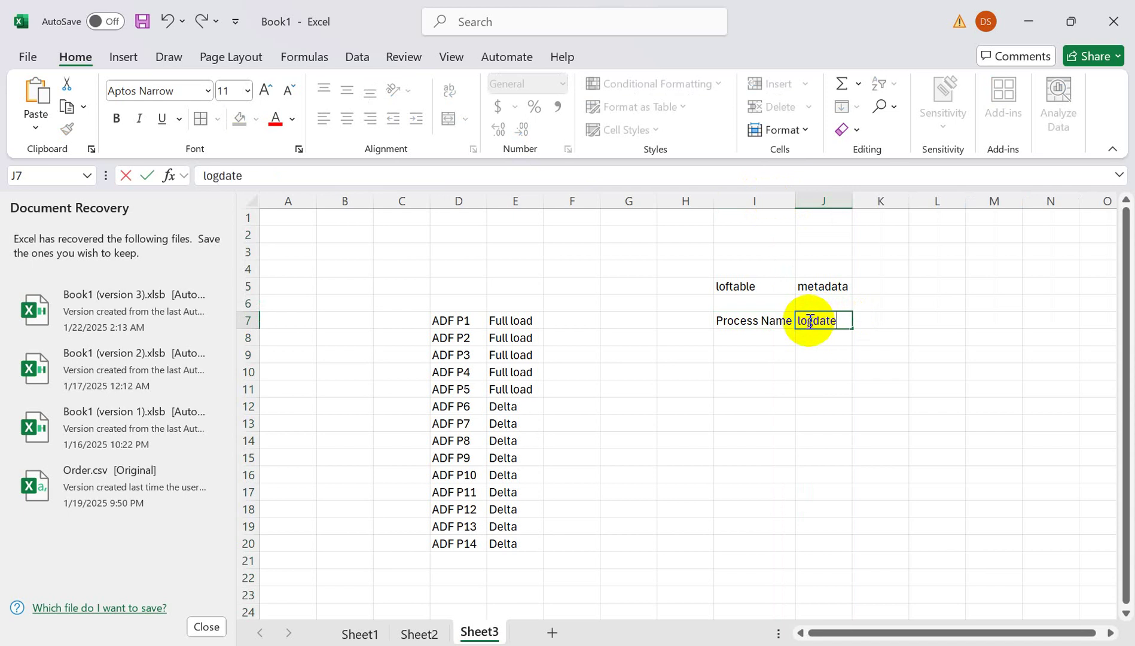
- List the processes "Full Load" in I8 and "Delta" in I9 under the Process Name header
click(759, 335)
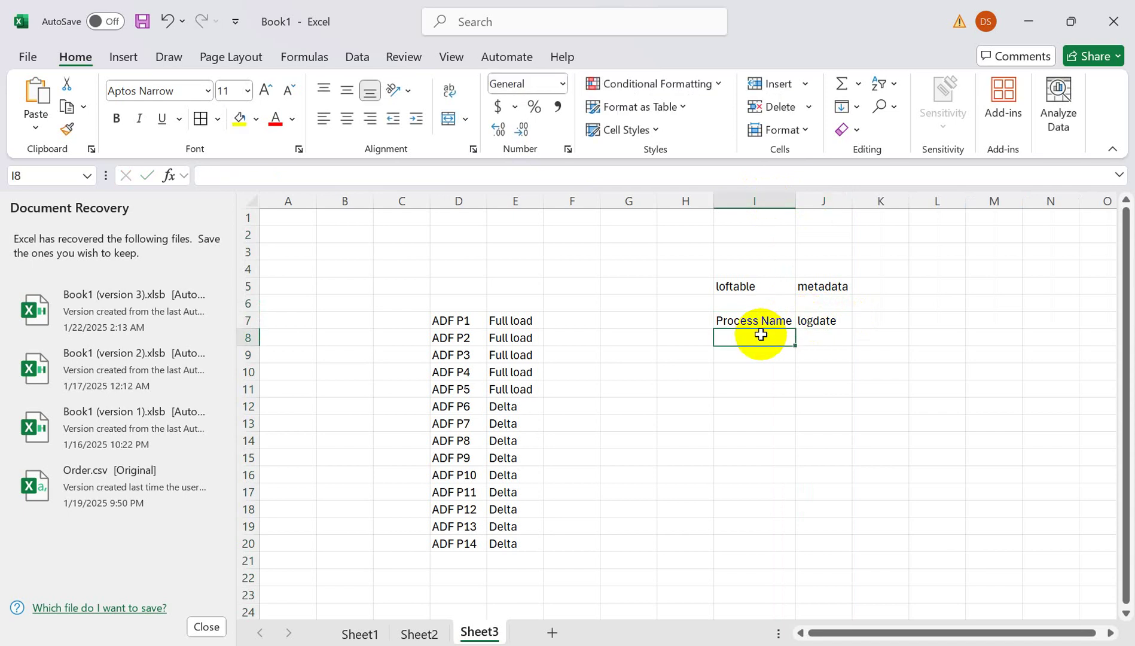
text(Full)
key(BackSpace)
key(BackSpace)
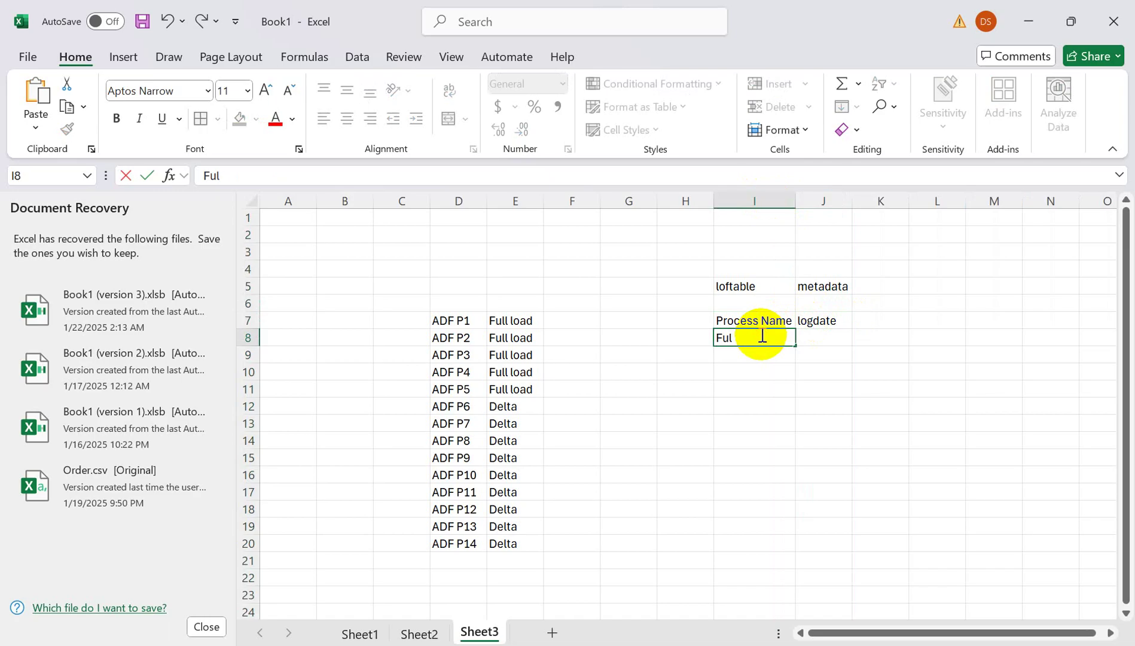
text(ll Load)
click(743, 354)
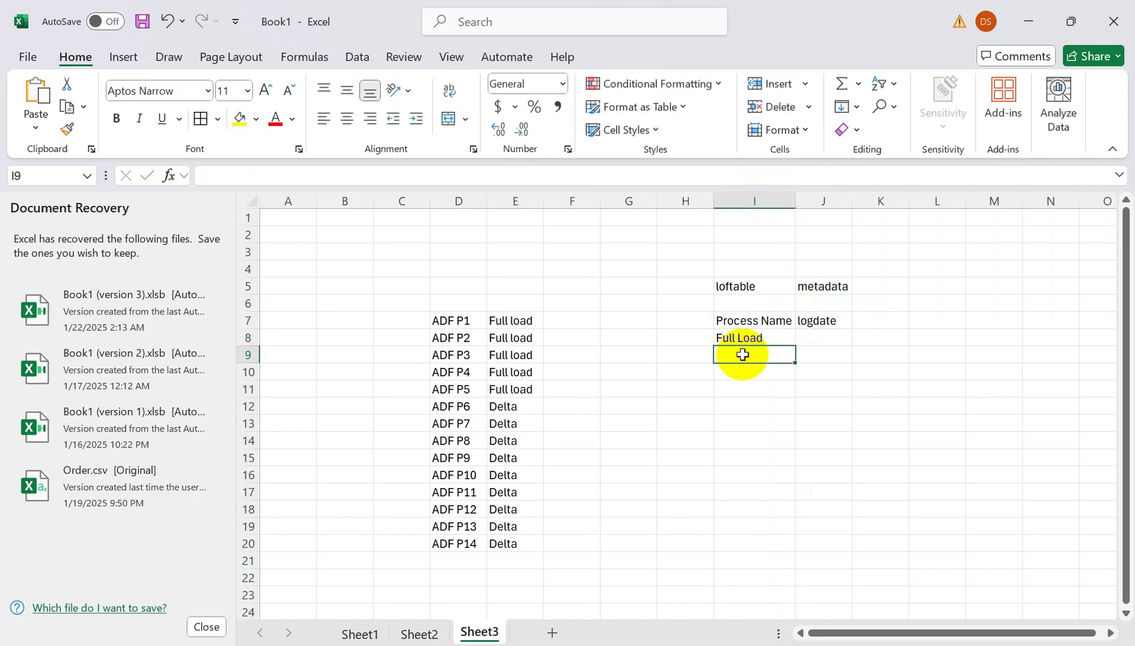
text(Delta)
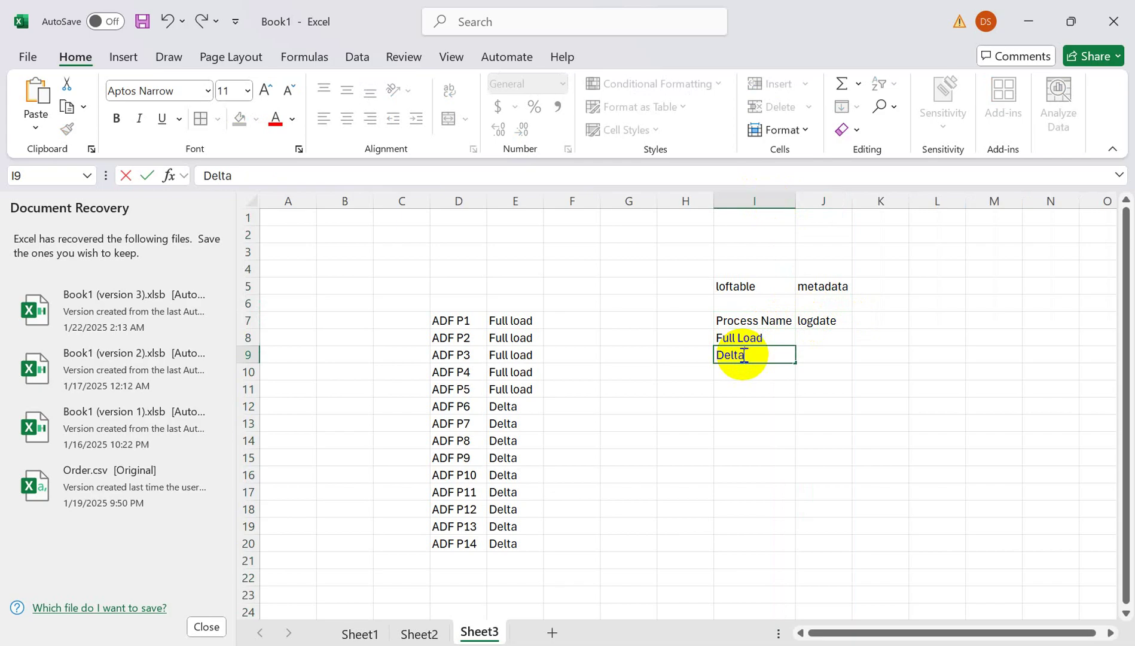
click(749, 338)
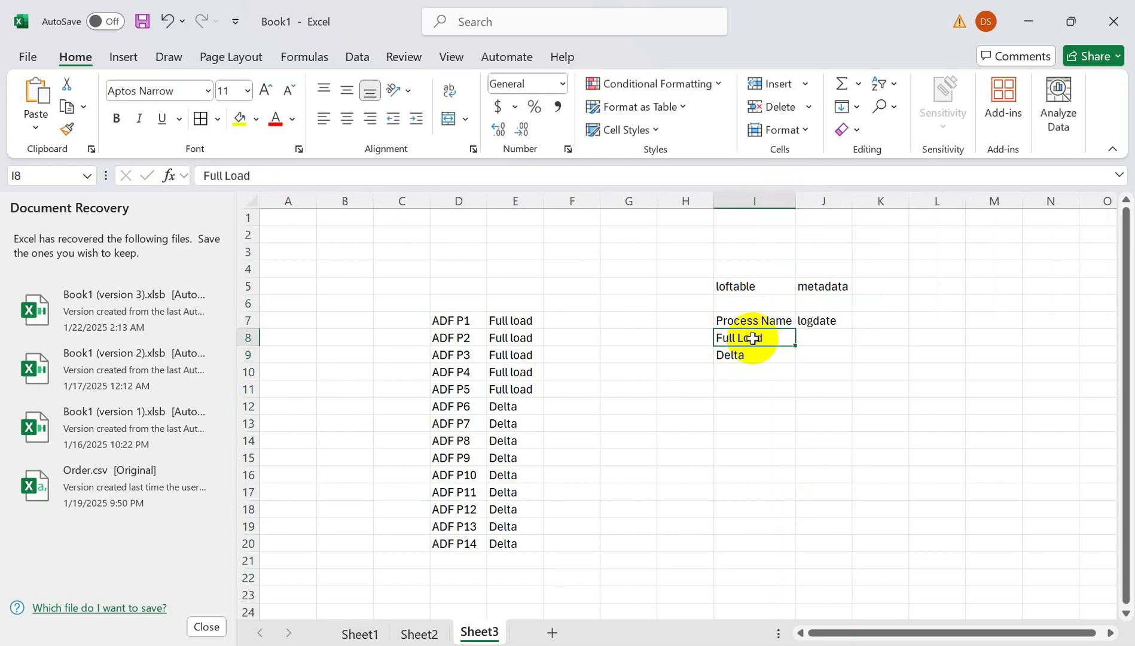
click(742, 354)
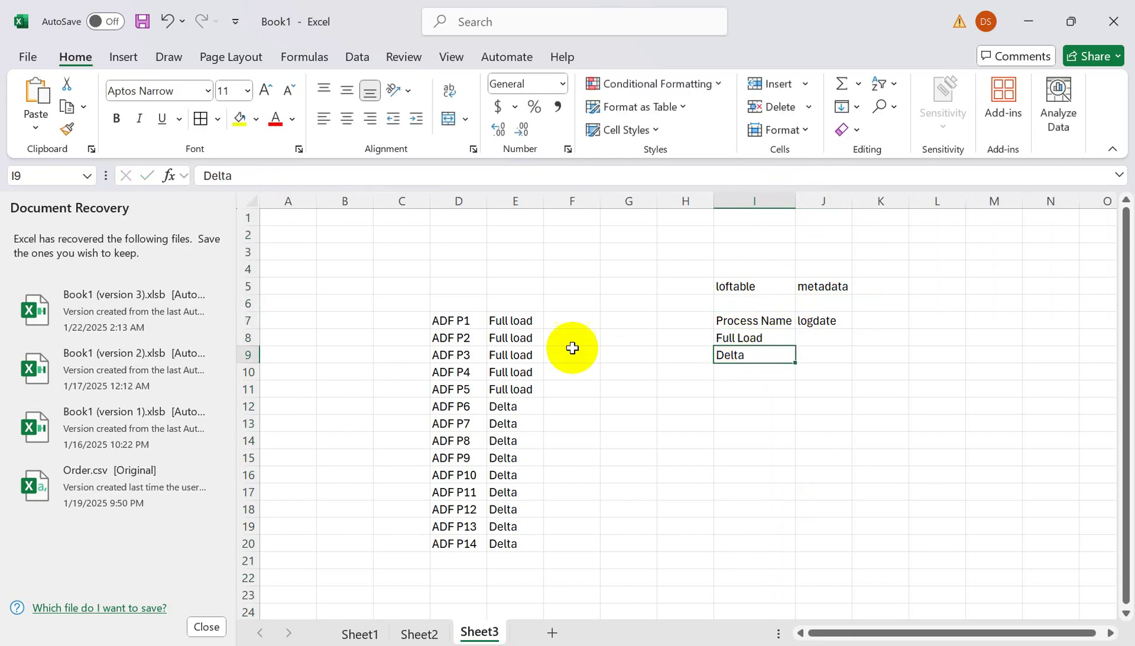
- Enter "1st Jan" in J8 as the logdate of the Full Load process
click(811, 337)
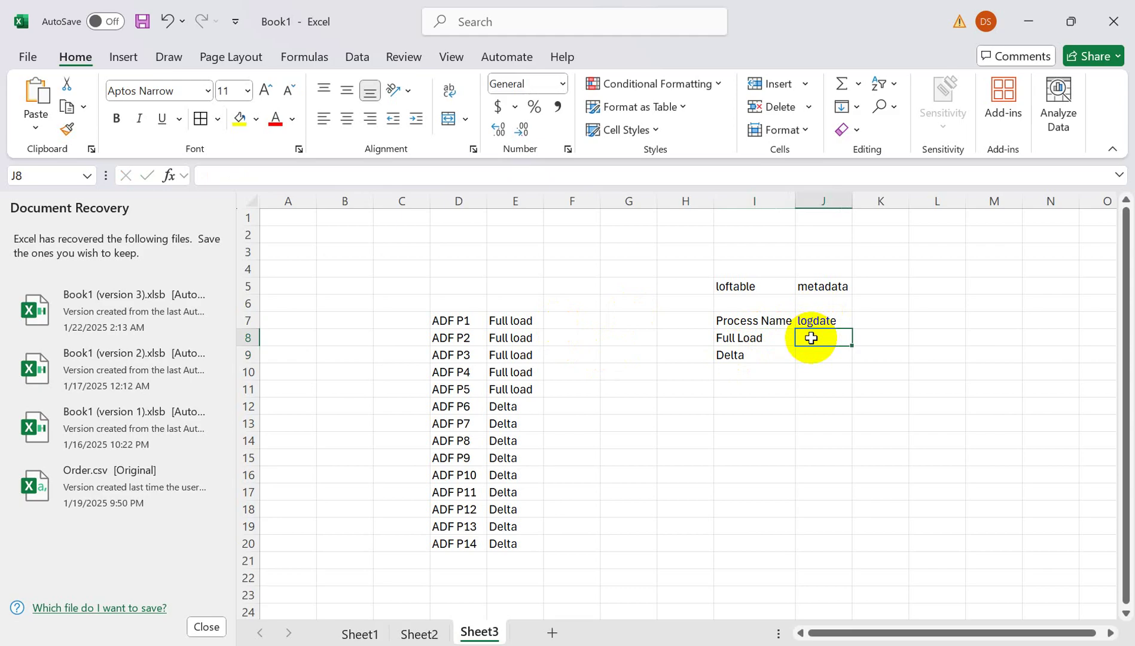
text(1st)
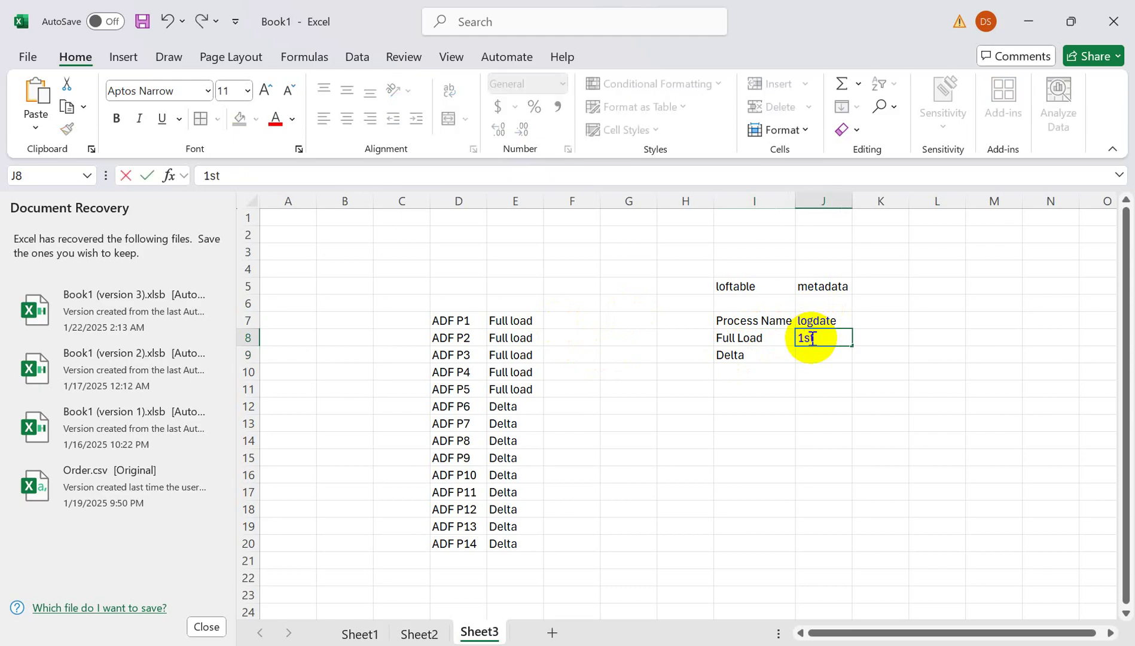
text( Jan)
- Enter "20Th Jan" in J9 as the logdate of the Delta process
click(752, 358)
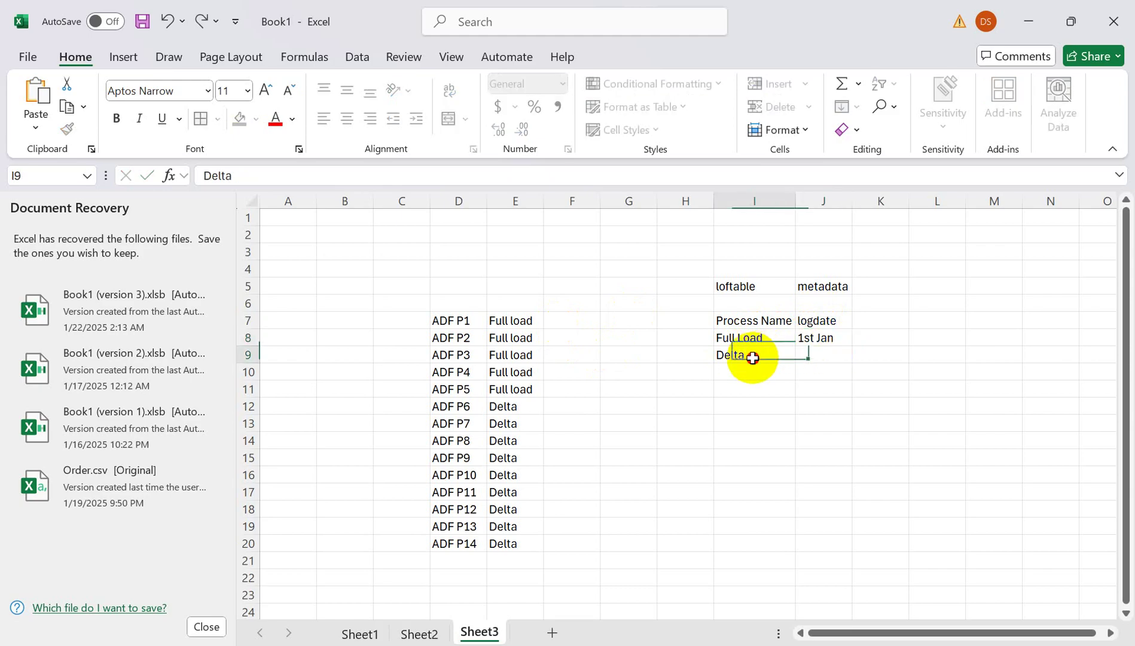
click(808, 353)
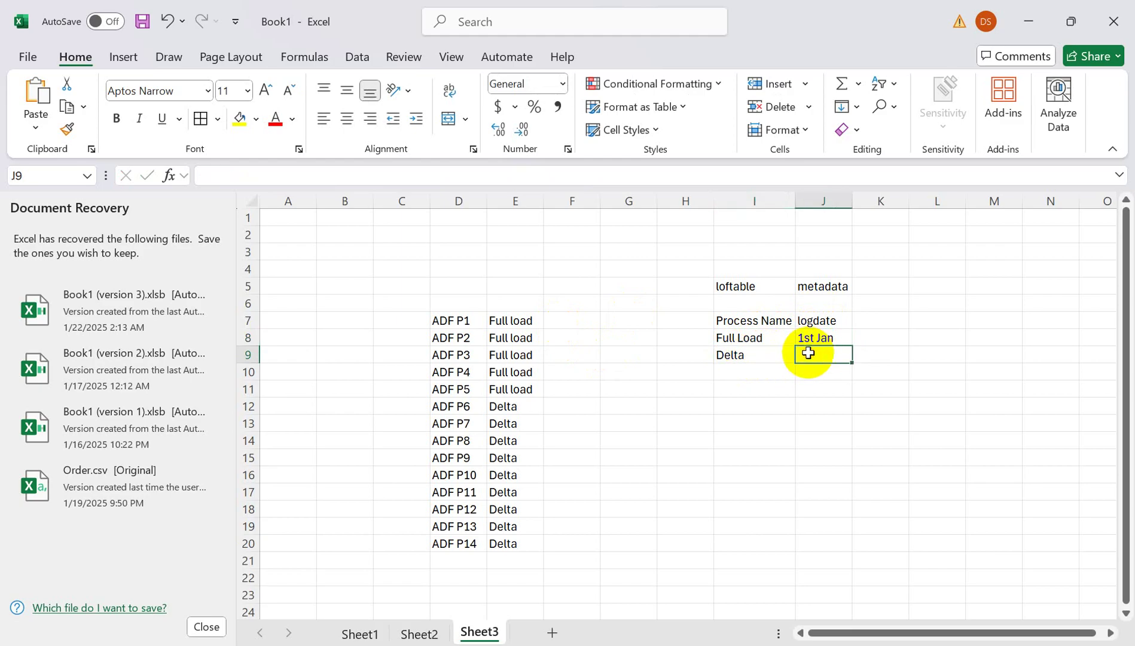
text(20T)
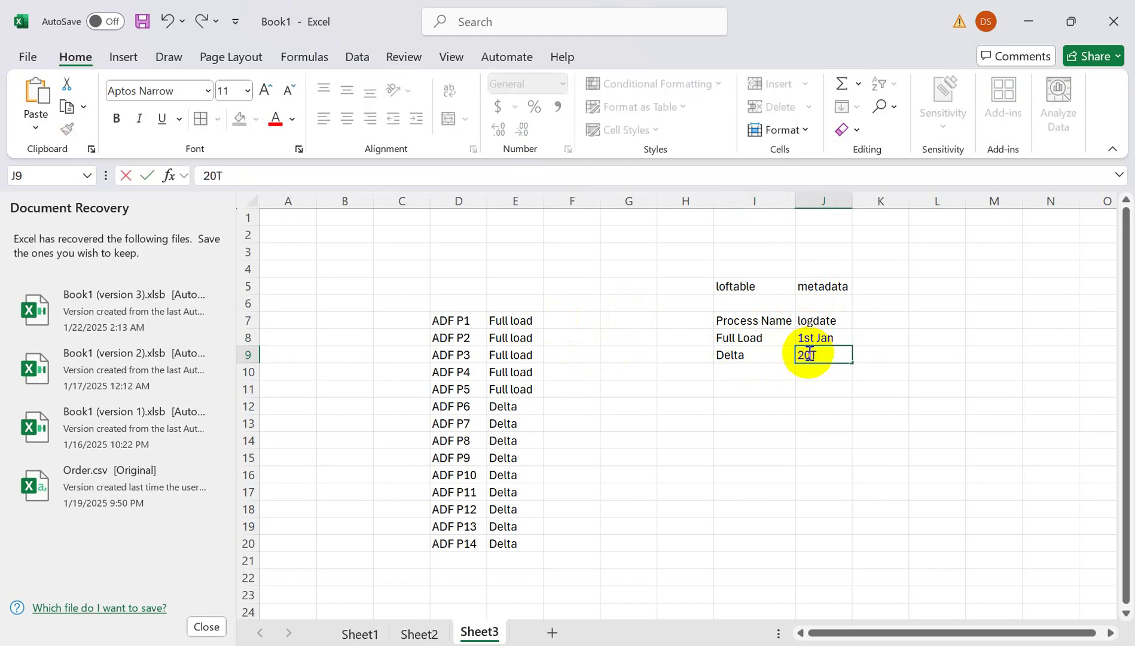
text(h Jan)
- Compare the Excel log-date table with the Azure Metadata query result and the lookup, copy and update-procedure SQL in Notepad++
drag(455, 322, 515, 542)
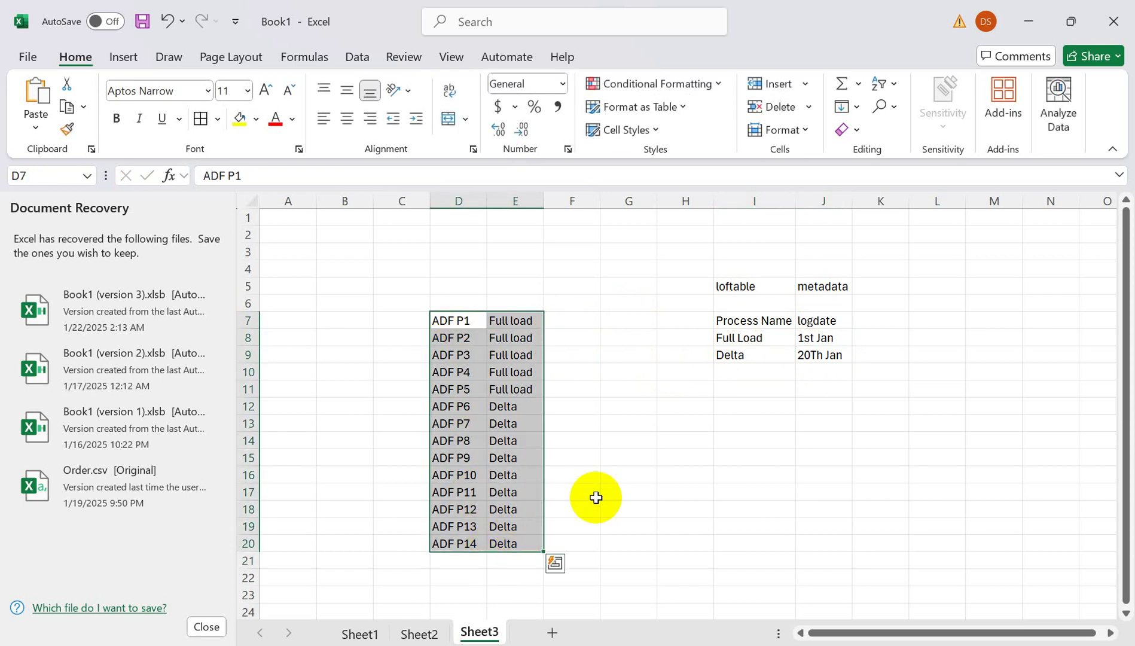
click(732, 320)
click(726, 336)
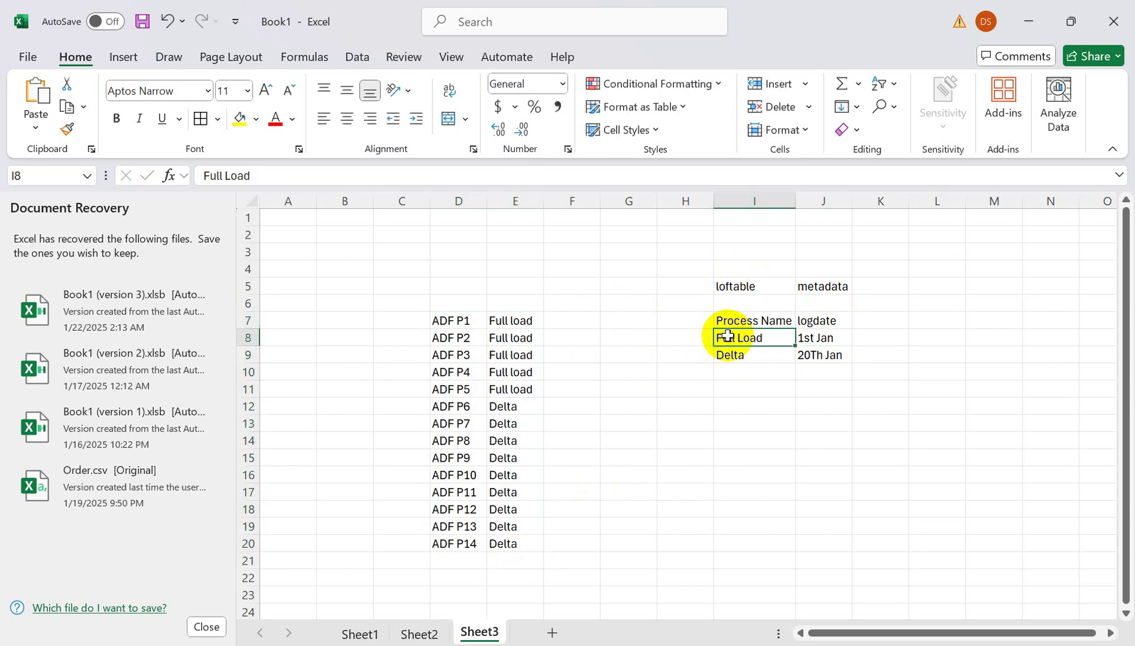
click(808, 338)
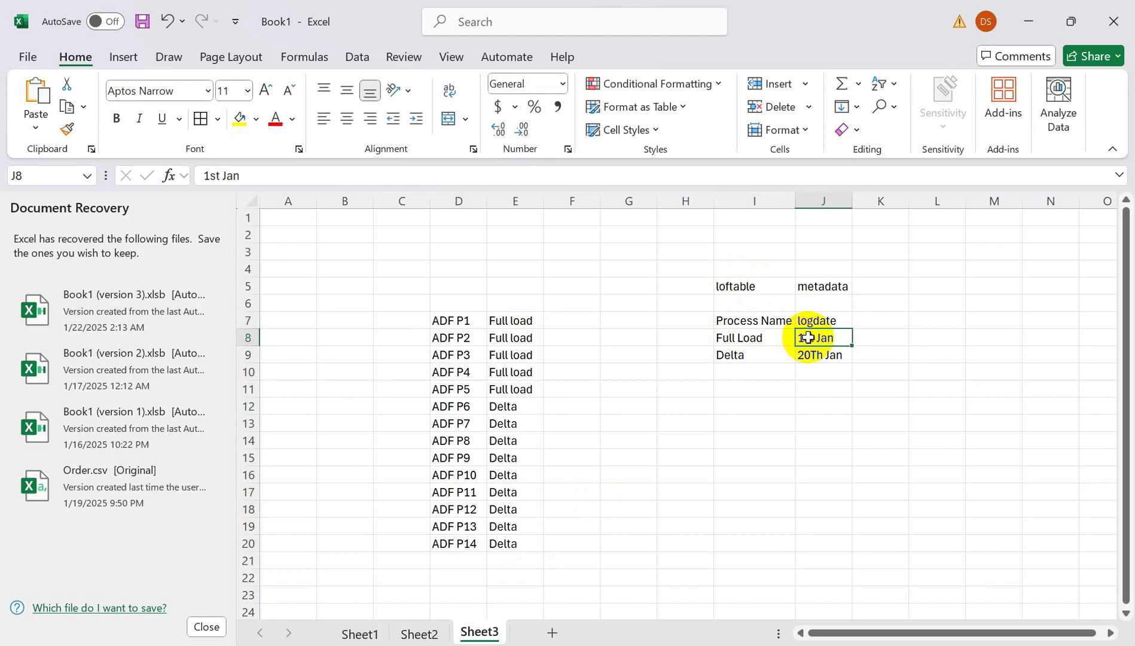
drag(721, 287, 888, 353)
key(alt+Tab)
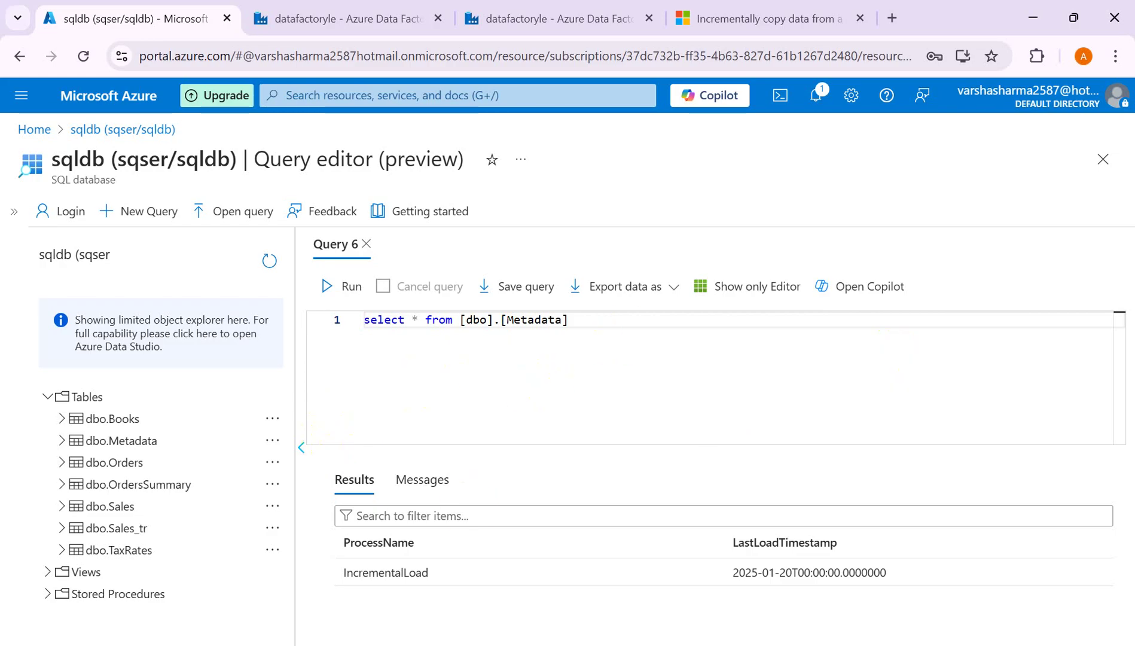
click(681, 577)
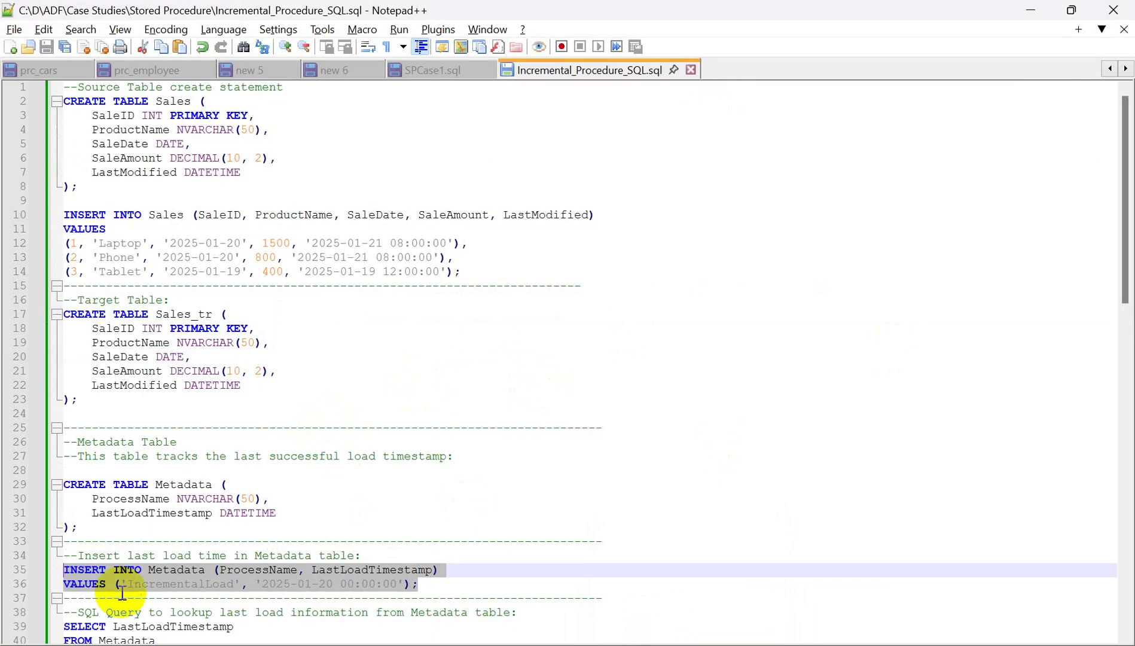
click(1123, 261)
drag(1123, 261, 1130, 386)
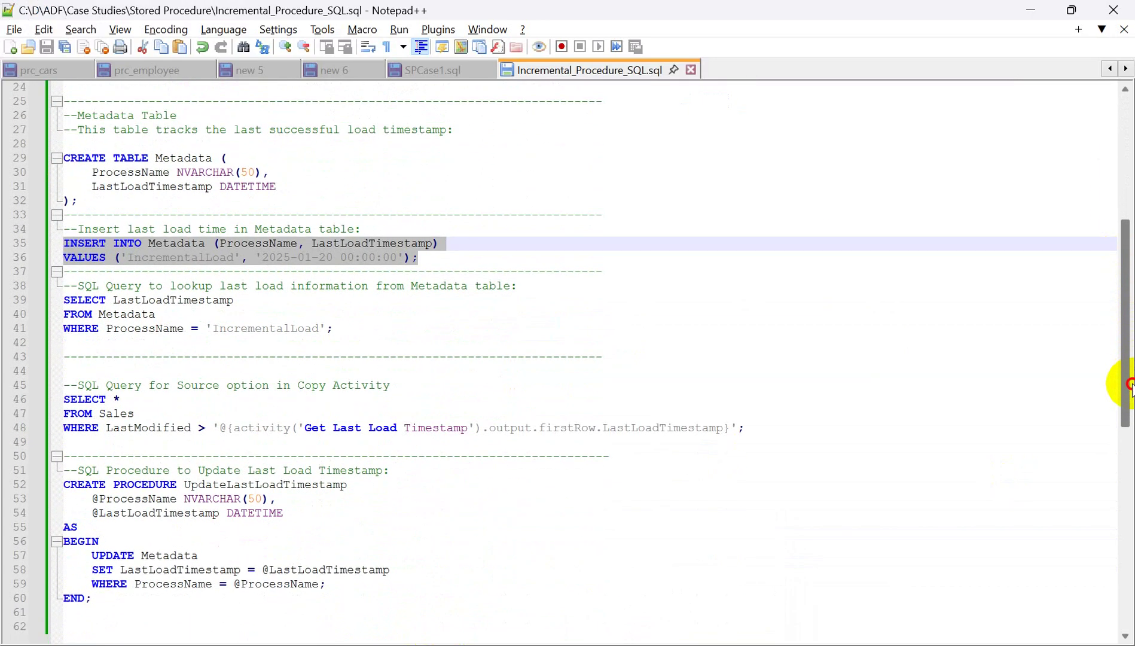
key(alt+Tab)
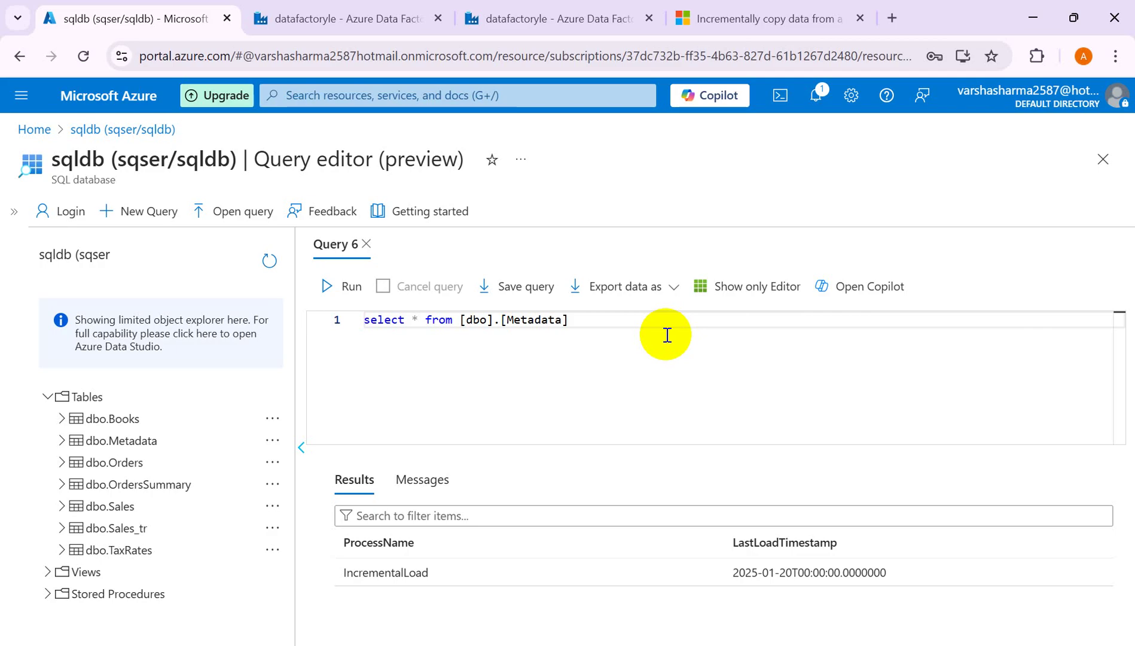
key(alt+Tab)
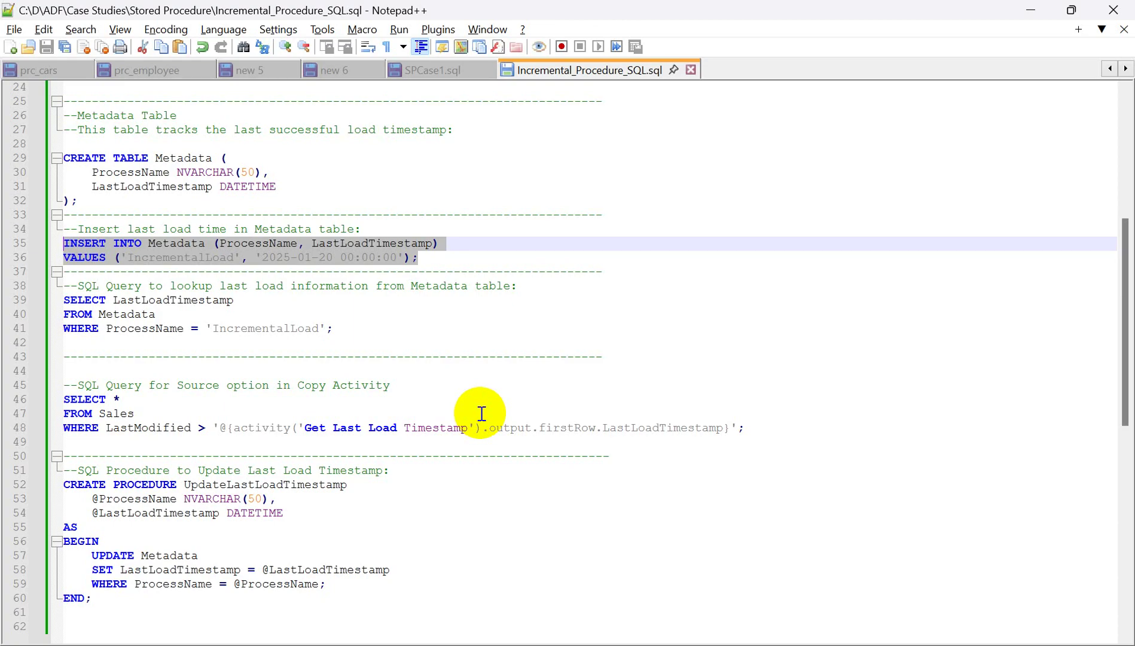
key(alt+Tab)
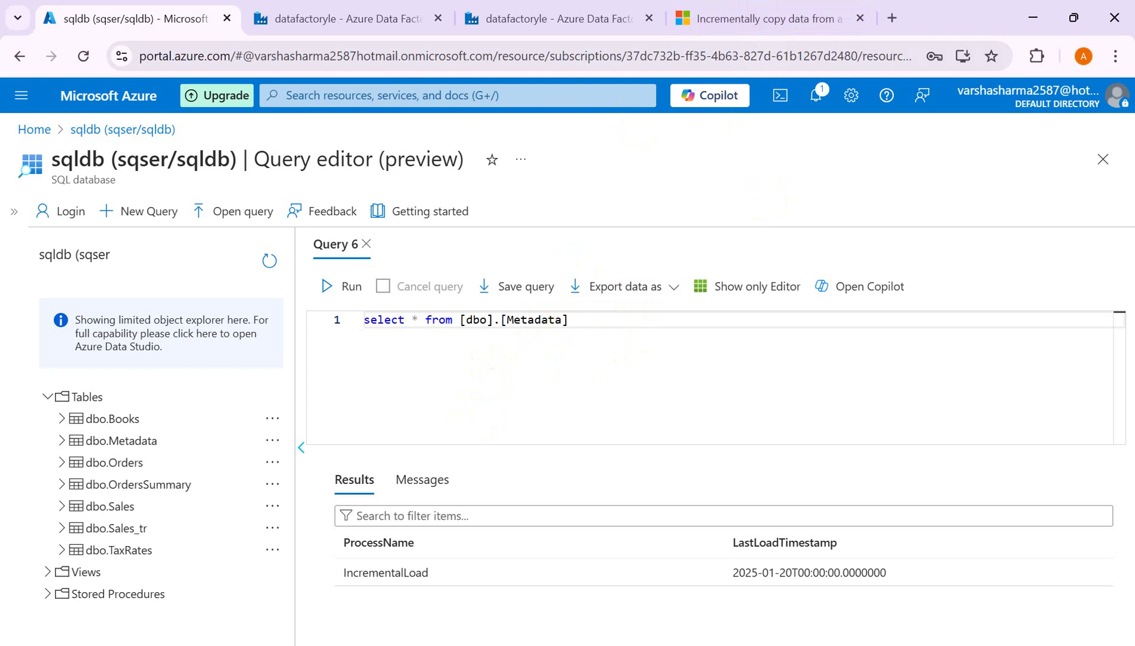
- Return to Excel and enter "Source" in D3 and "Target" in E3 above the ADF pipeline list
key(alt+Tab)
click(625, 354)
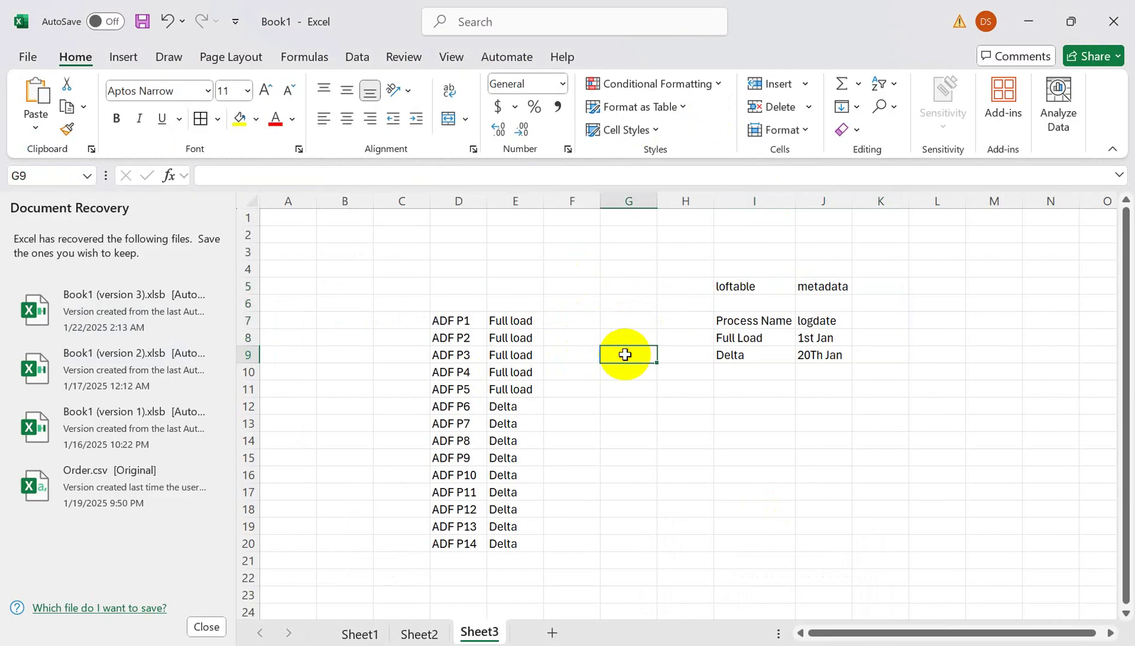
drag(446, 320, 514, 289)
click(476, 252)
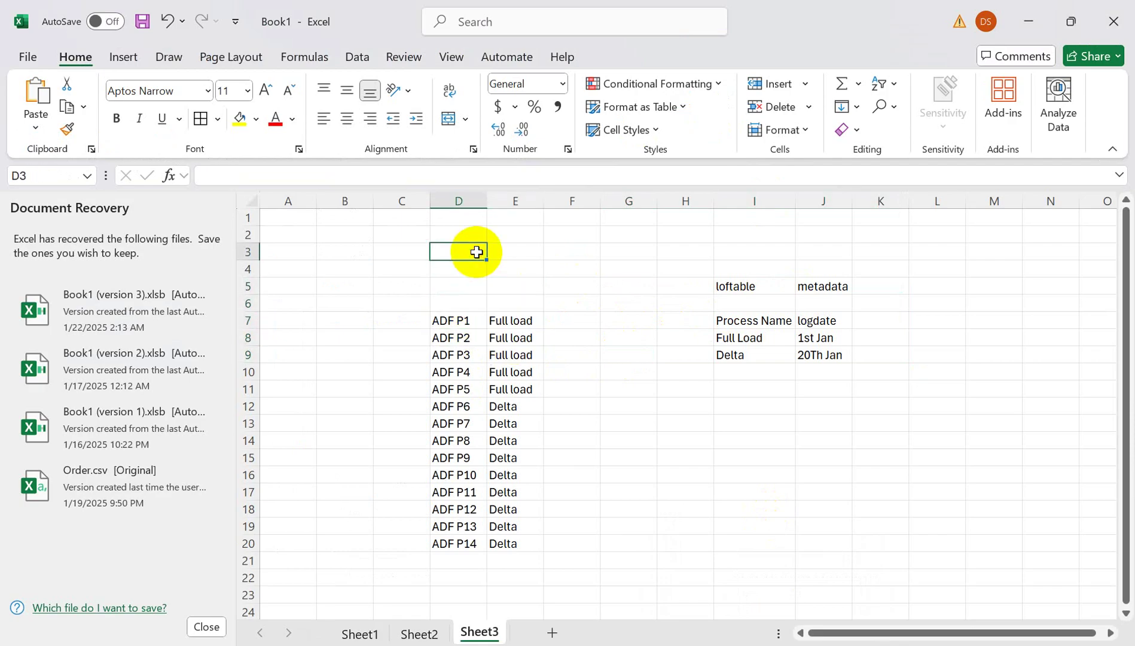
text(Source)
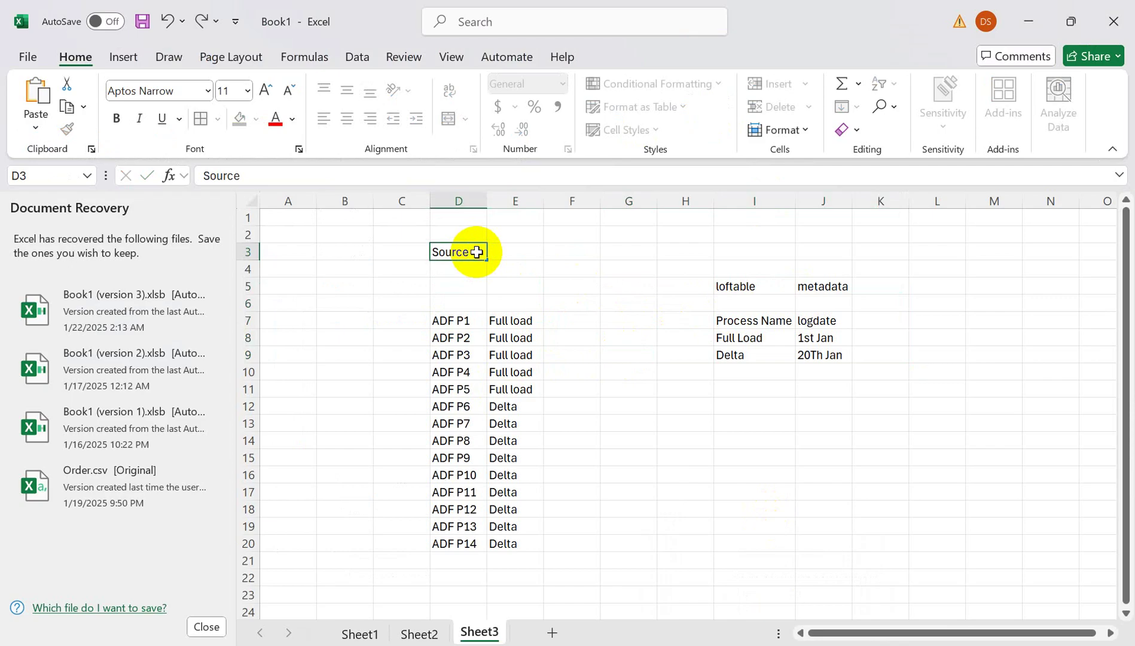
key(Tab)
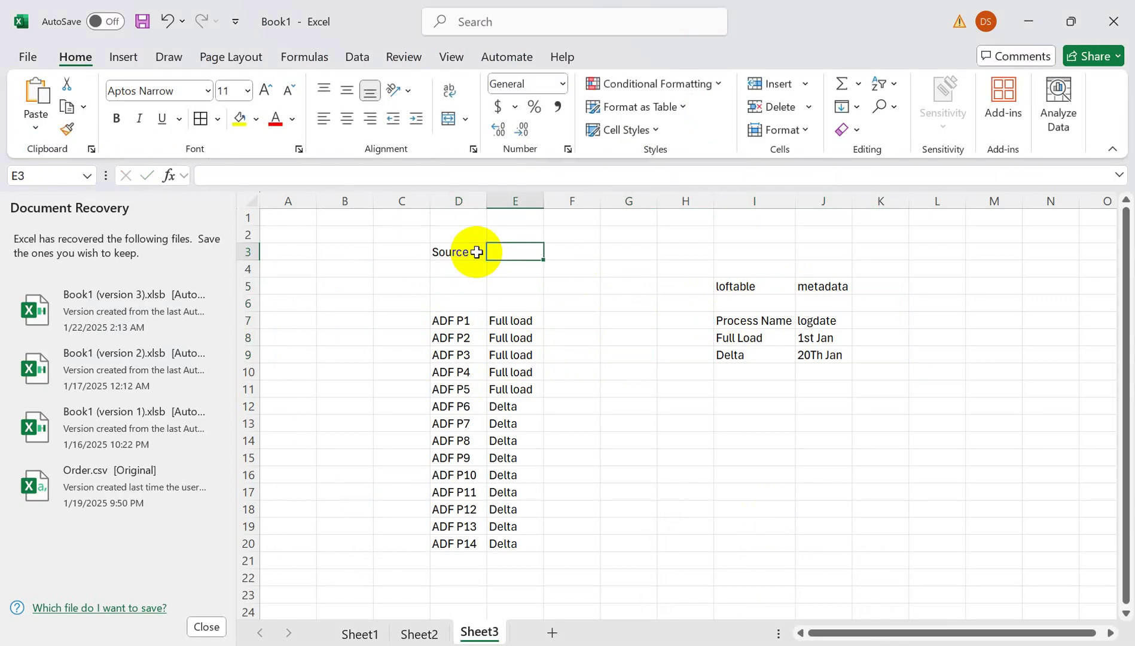
text(Targ)
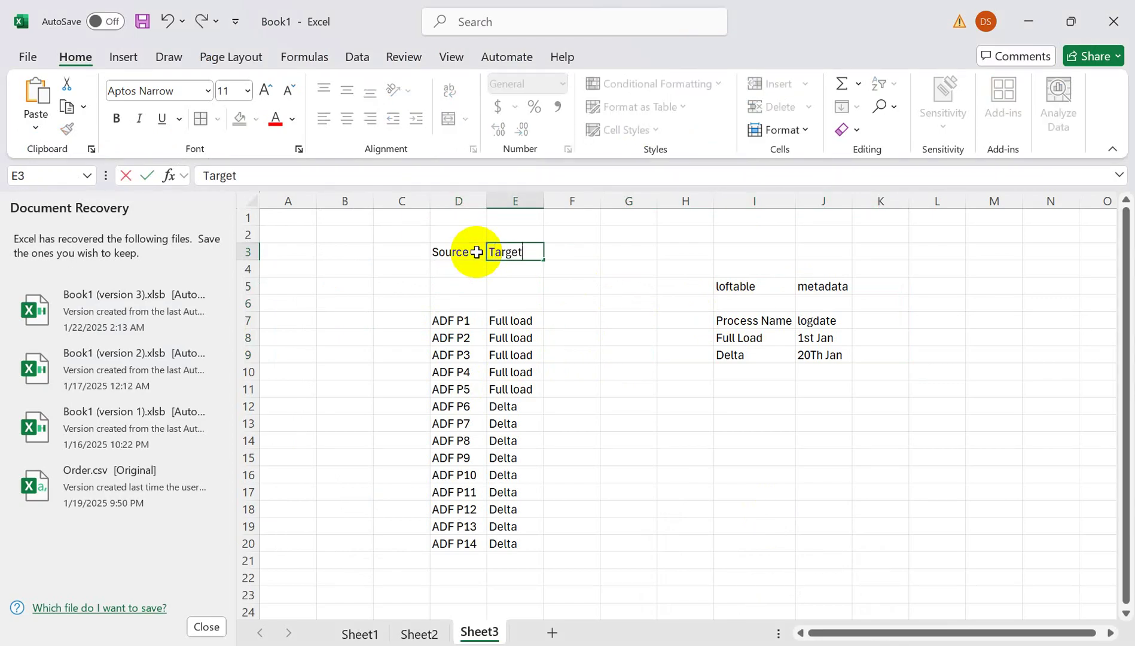
text(et)
- Review the ADF pipeline list against the Source and Target labels and the logdate of each process
click(457, 323)
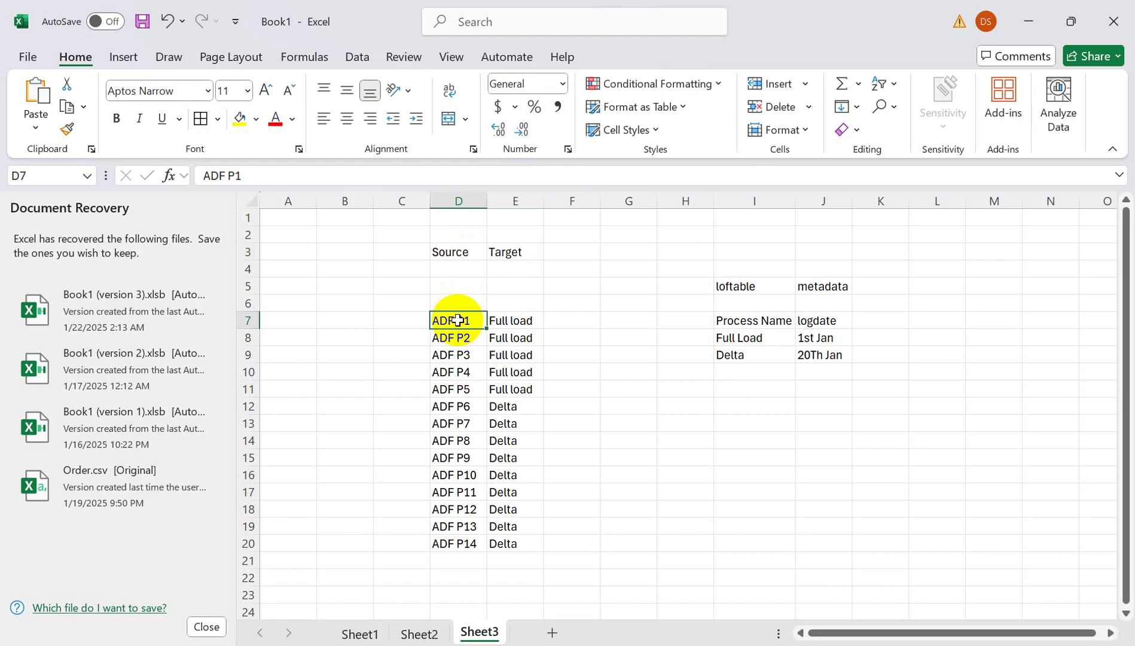
click(463, 423)
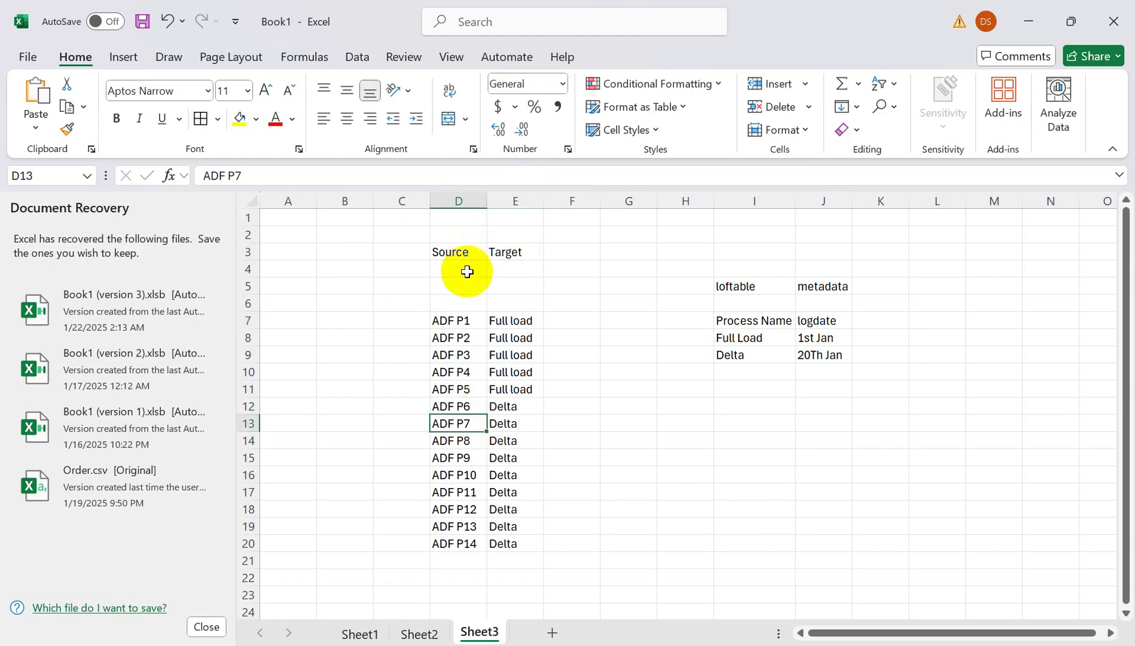
click(458, 370)
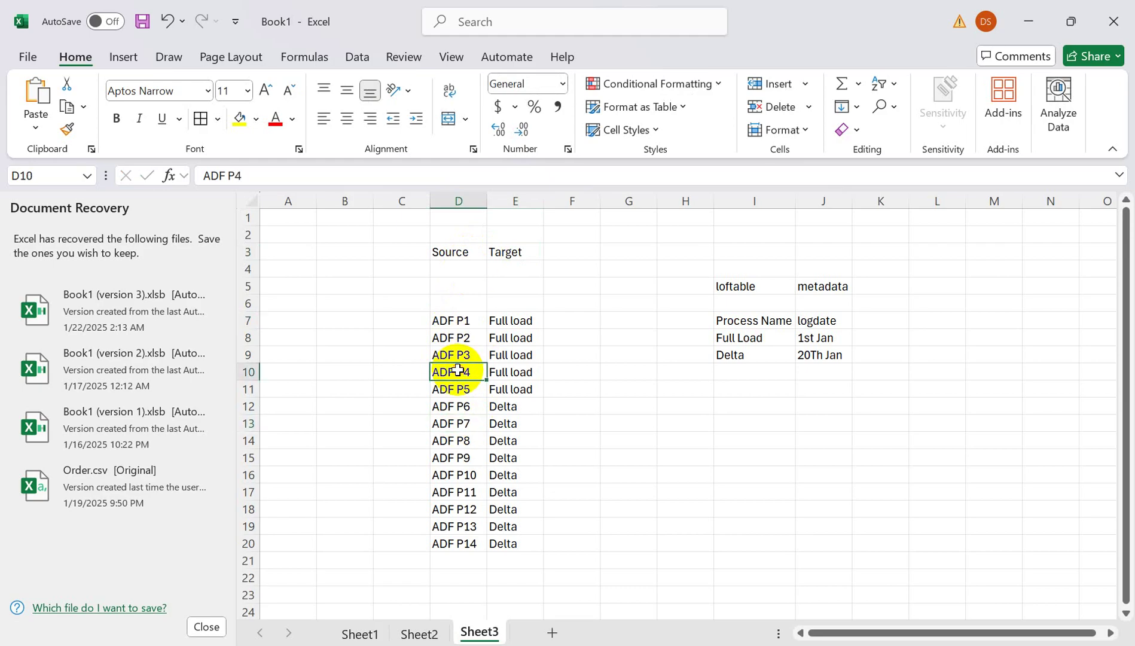
click(455, 252)
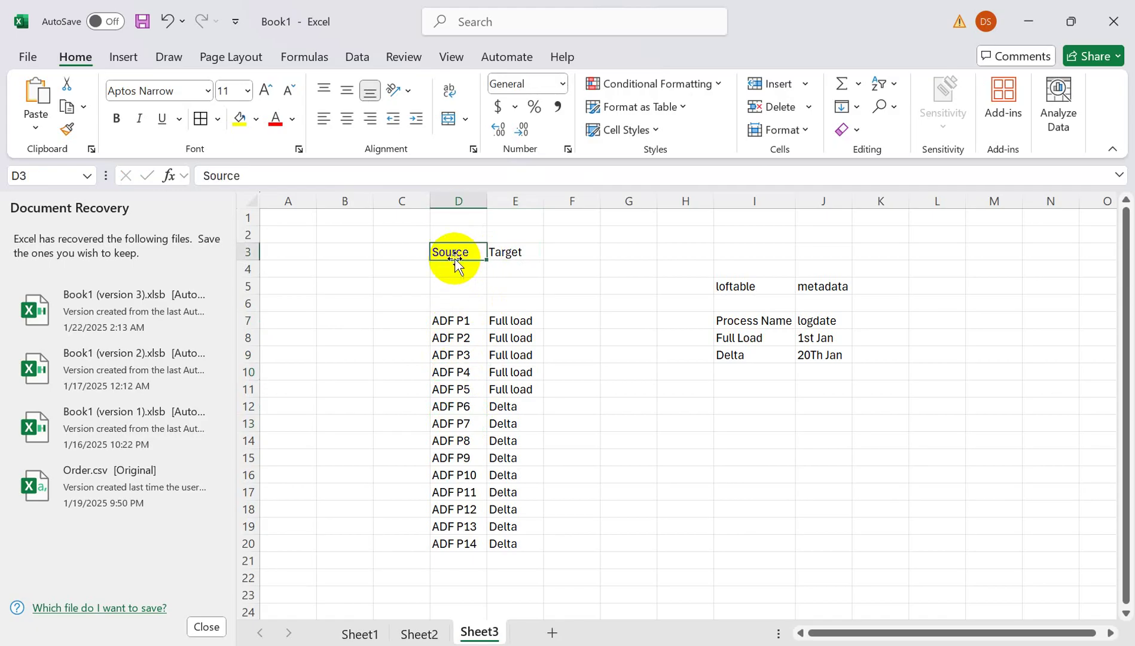
click(500, 250)
click(757, 323)
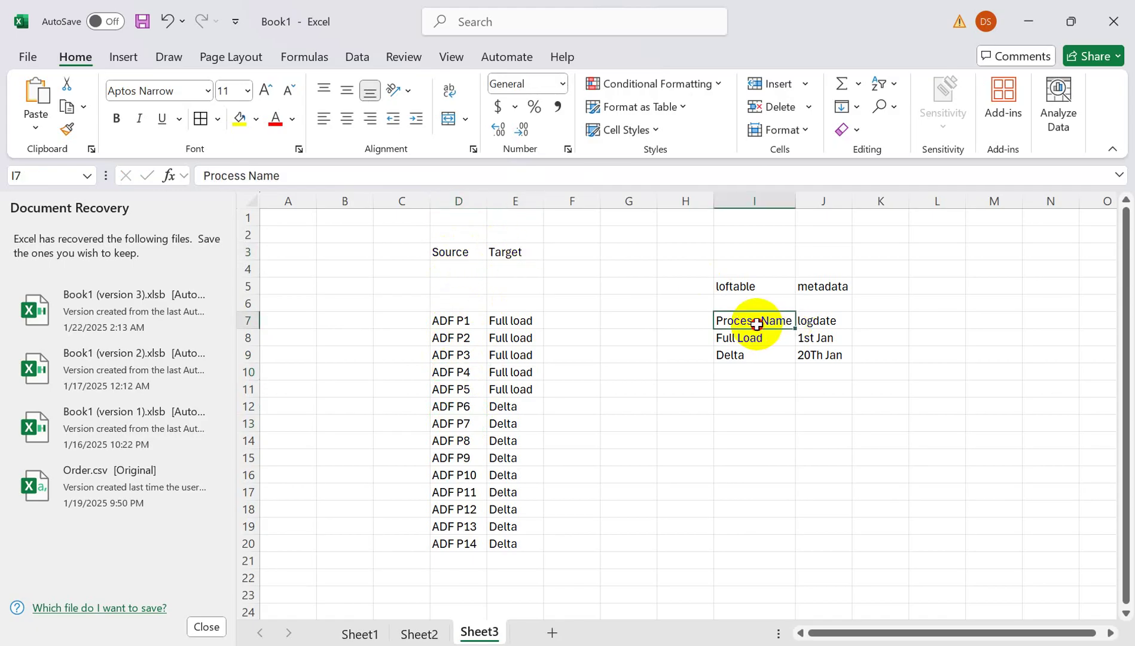
click(834, 338)
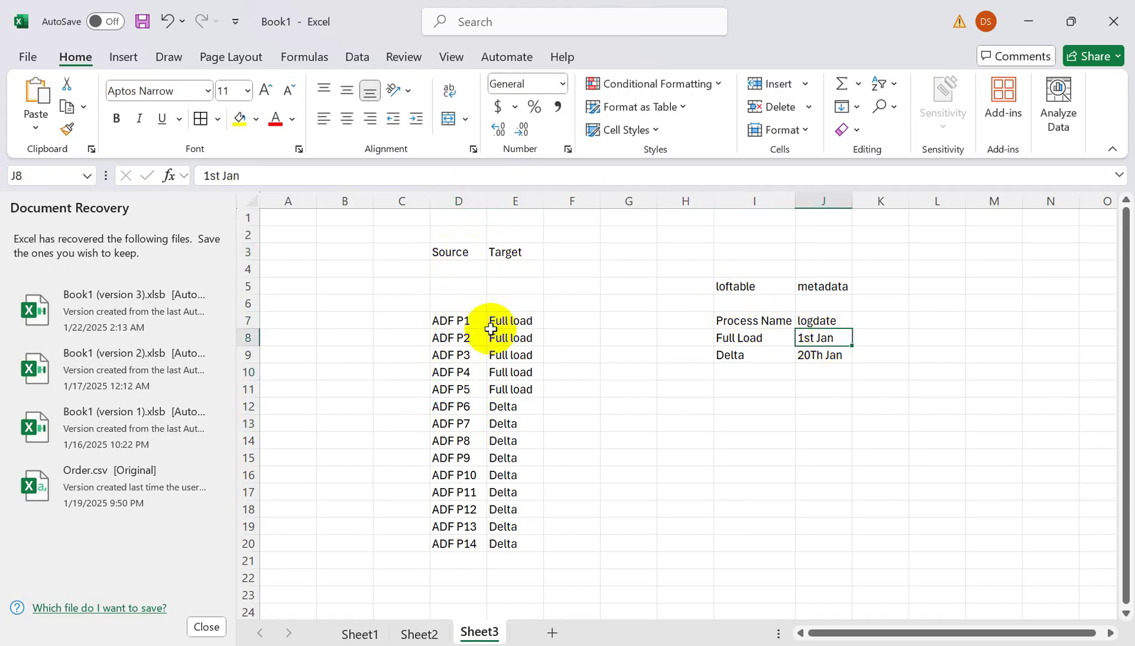
drag(443, 315, 515, 542)
- Below the pipeline list, enter "completed" in D23 and the date "22nd Jan" in E23
click(479, 589)
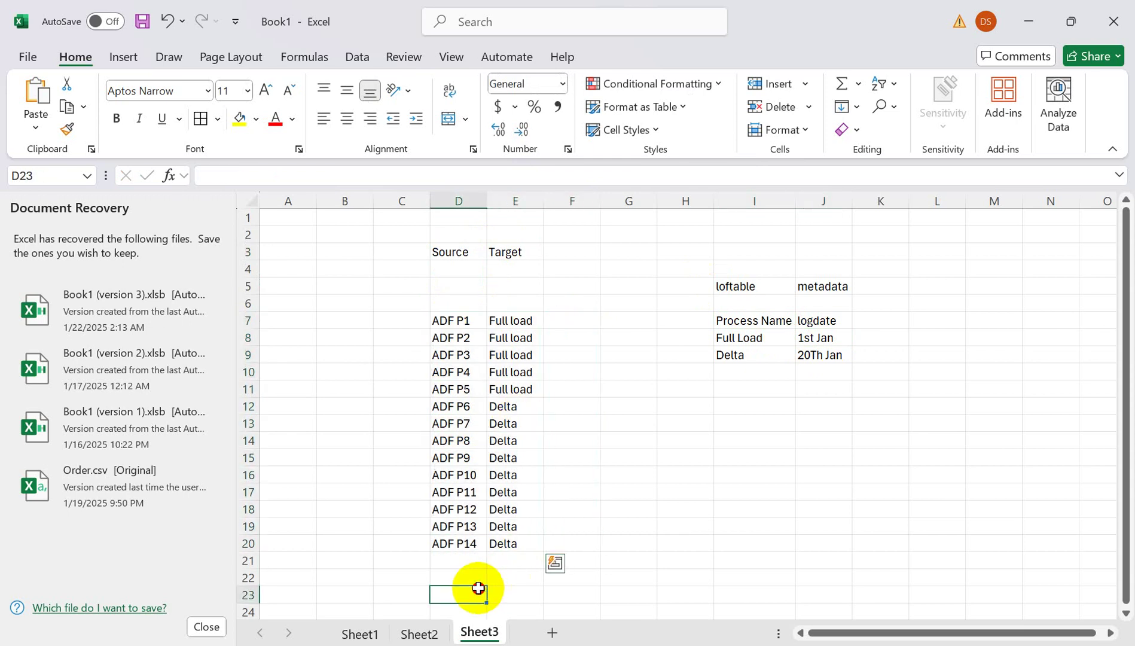
text(completed)
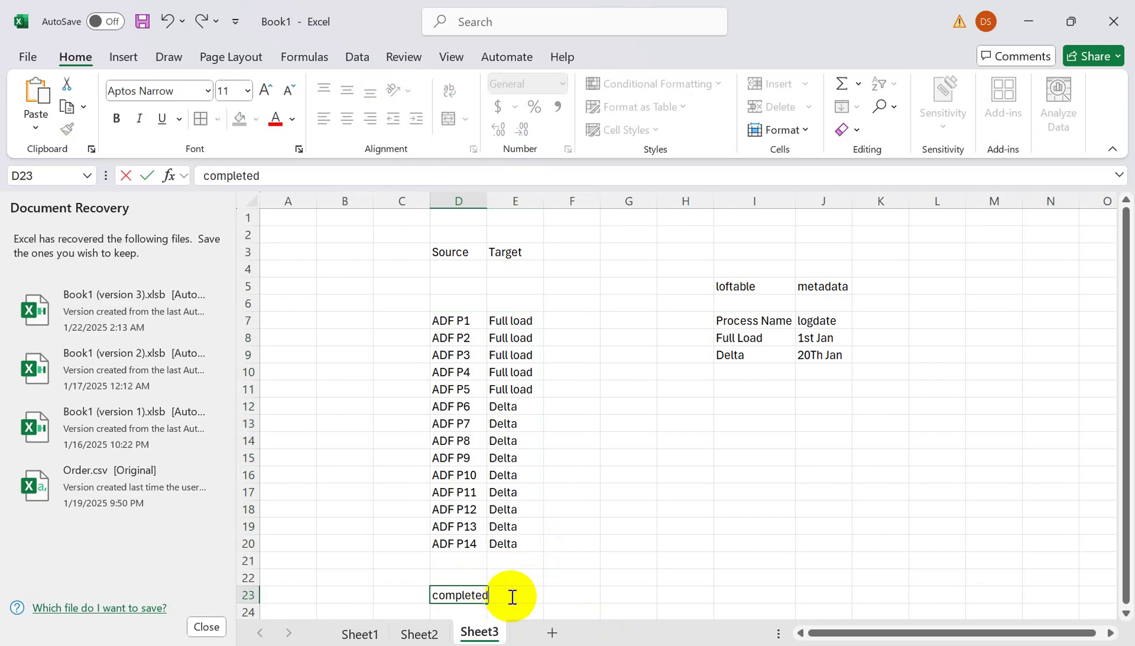
click(547, 591)
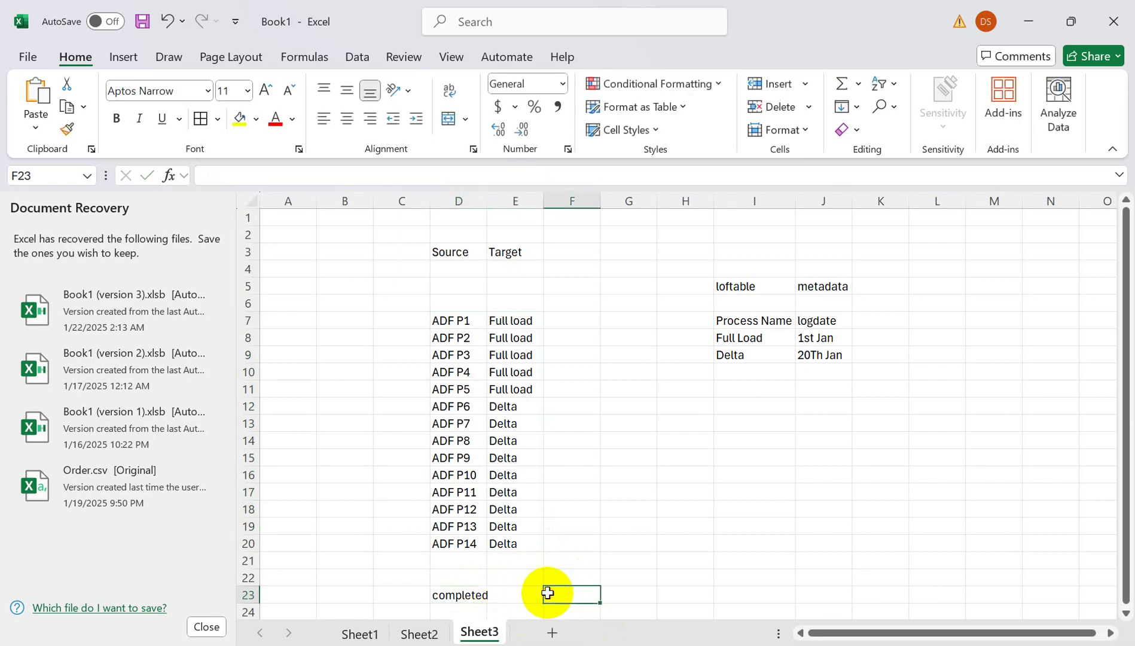
click(515, 595)
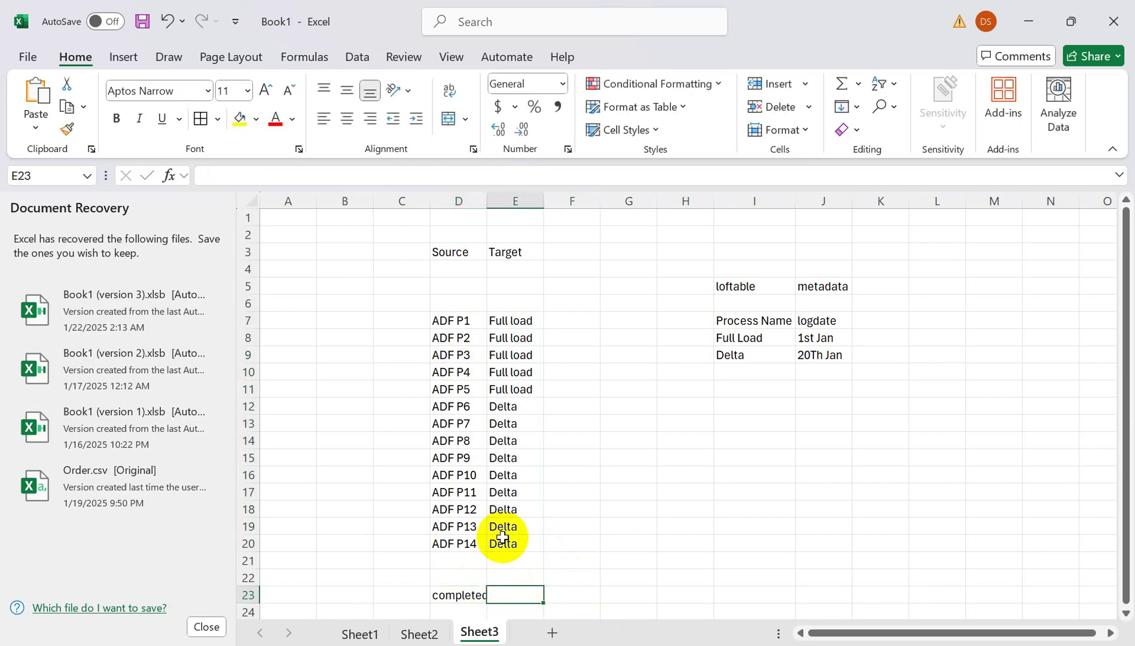
text(22nd Jan)
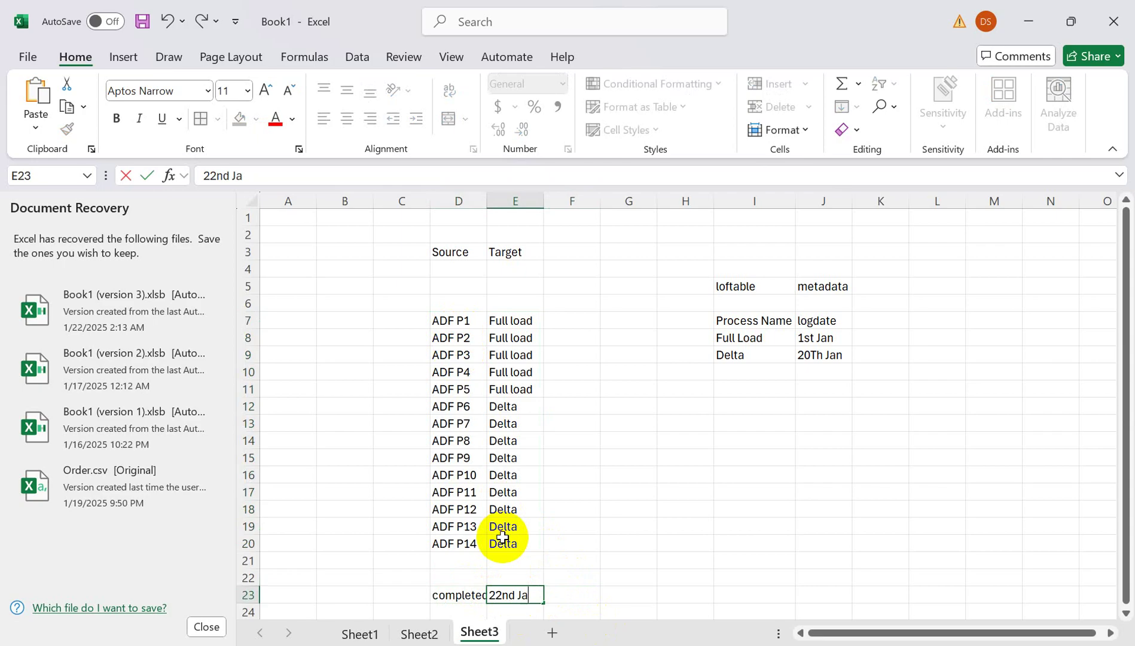
click(827, 290)
- Replace the Full Load process's logdate in J8 with "22nd Jan"
click(808, 335)
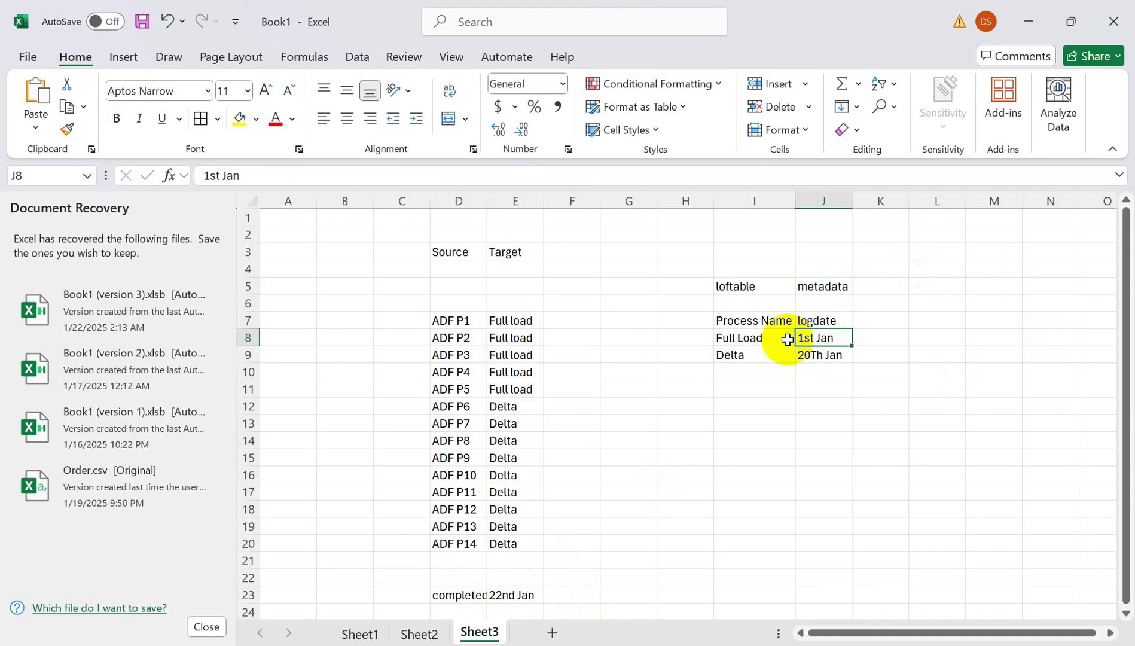
click(517, 324)
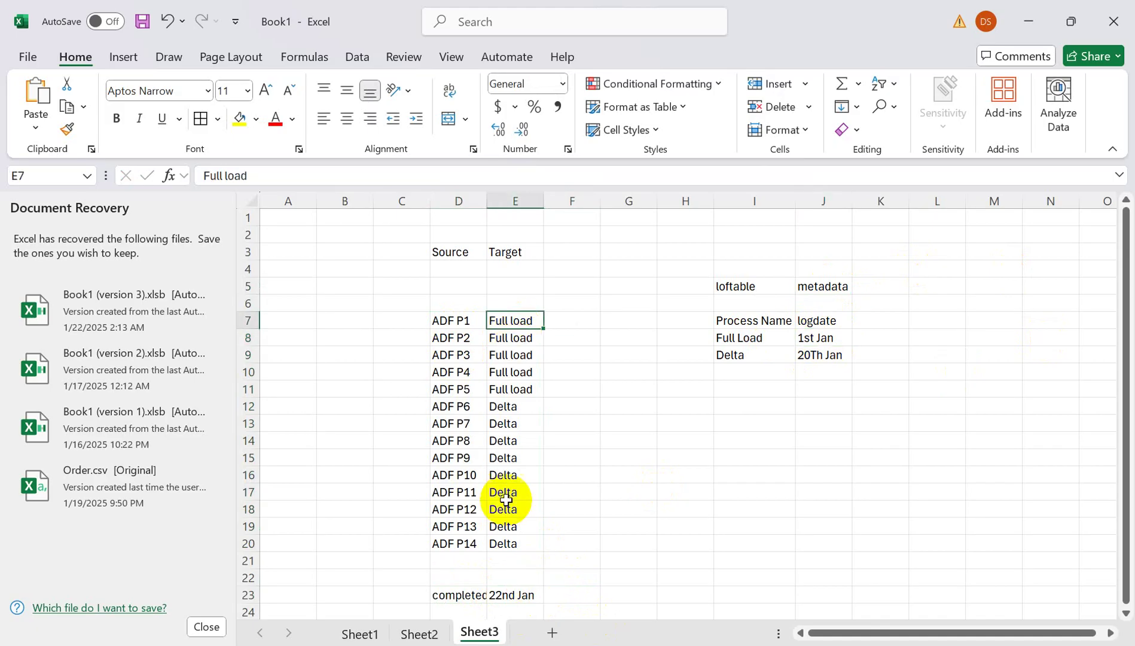
click(517, 458)
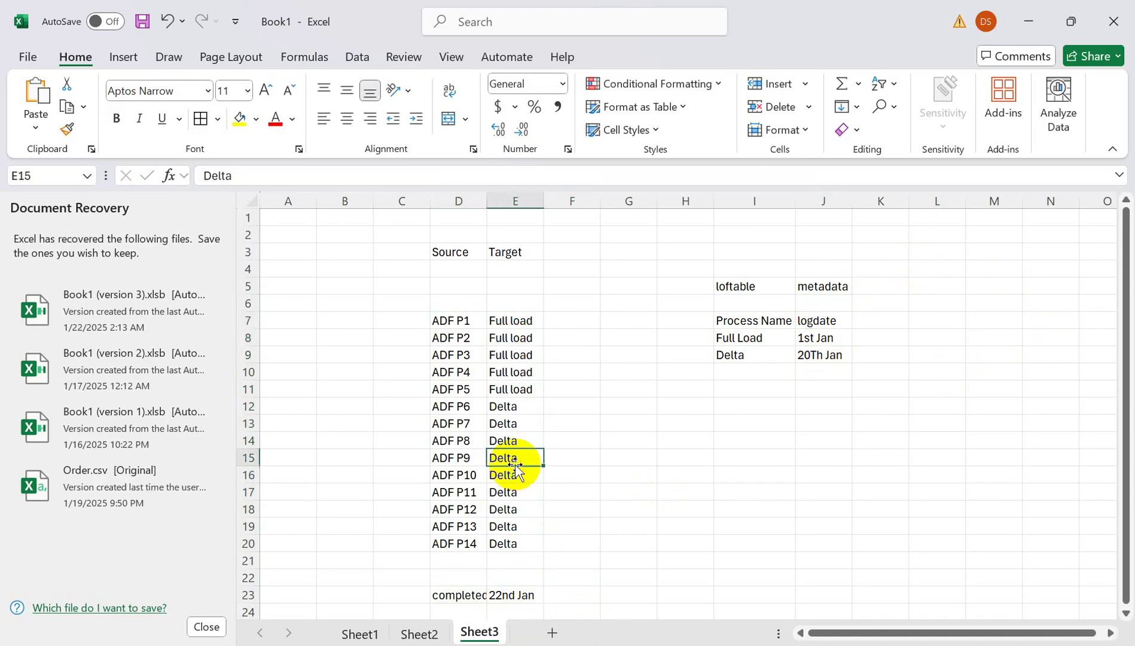
click(809, 339)
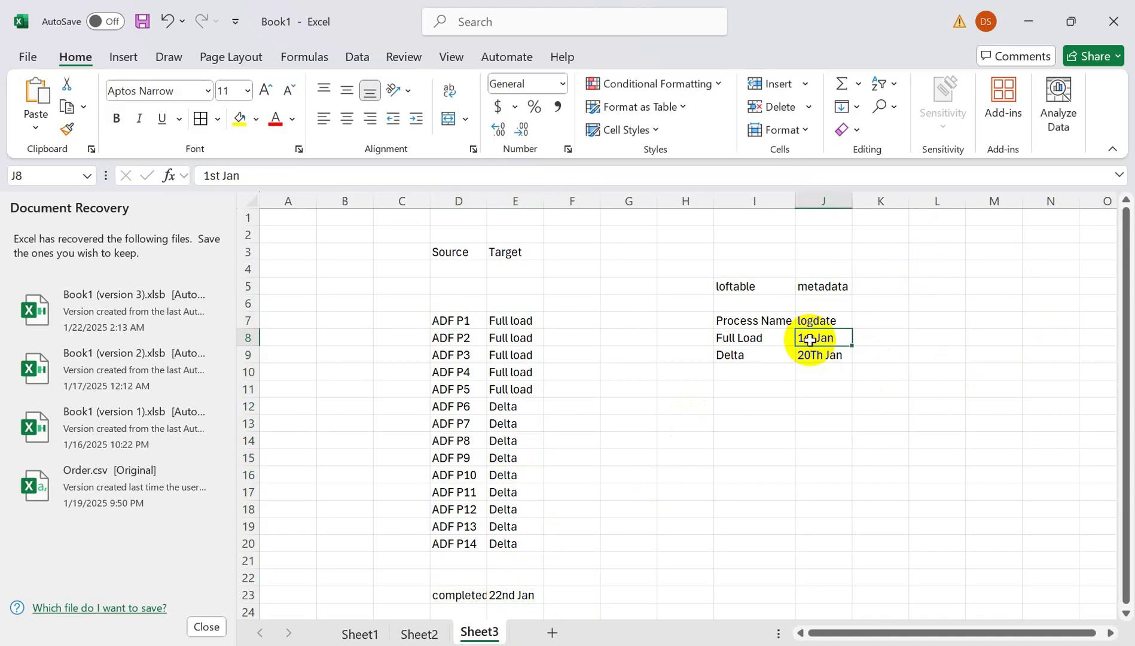
key(Delete)
text(22nd)
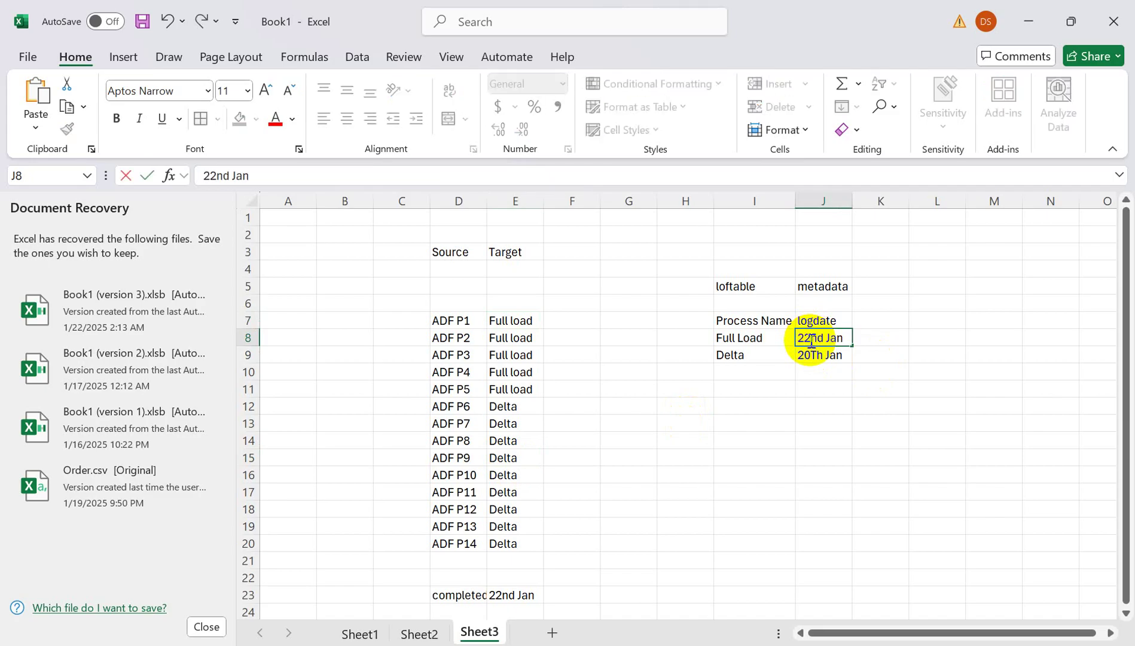
text( Jan)
- Replace the Delta process's logdate in J9 with "22nd Jan"
click(815, 355)
key(Delete)
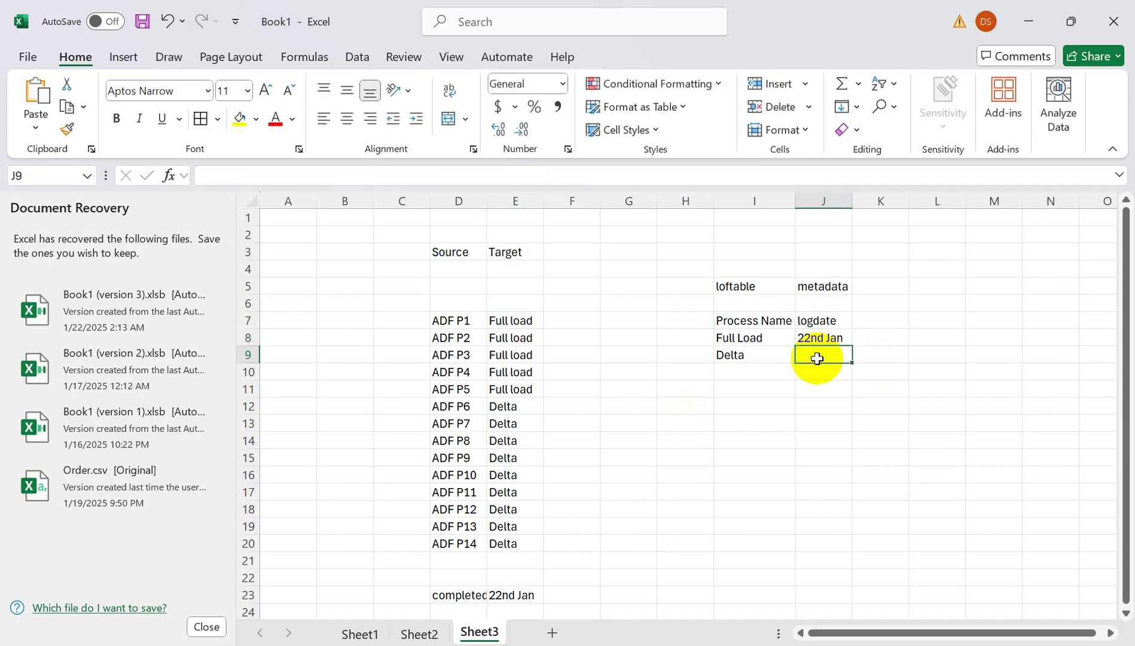
text(22nd Jan)
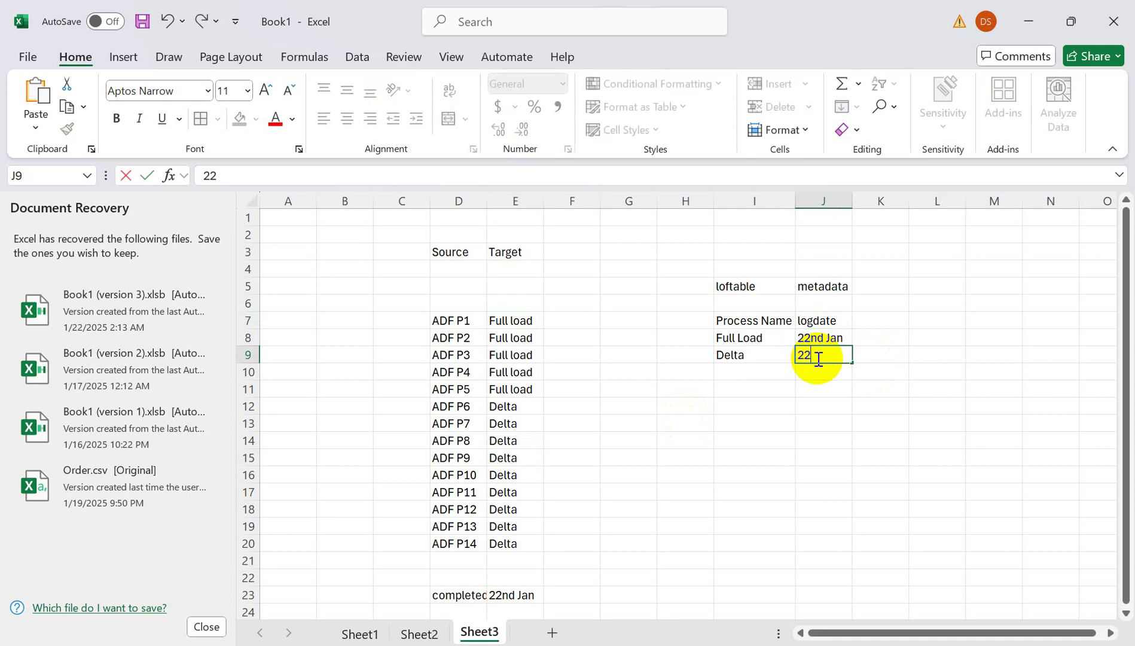
- Complete the Delta logdate entry in J9 so that it reads "22nd Jan"
key(BackSpace)
key(BackSpace)
key(BackSpace)
text(Jan)
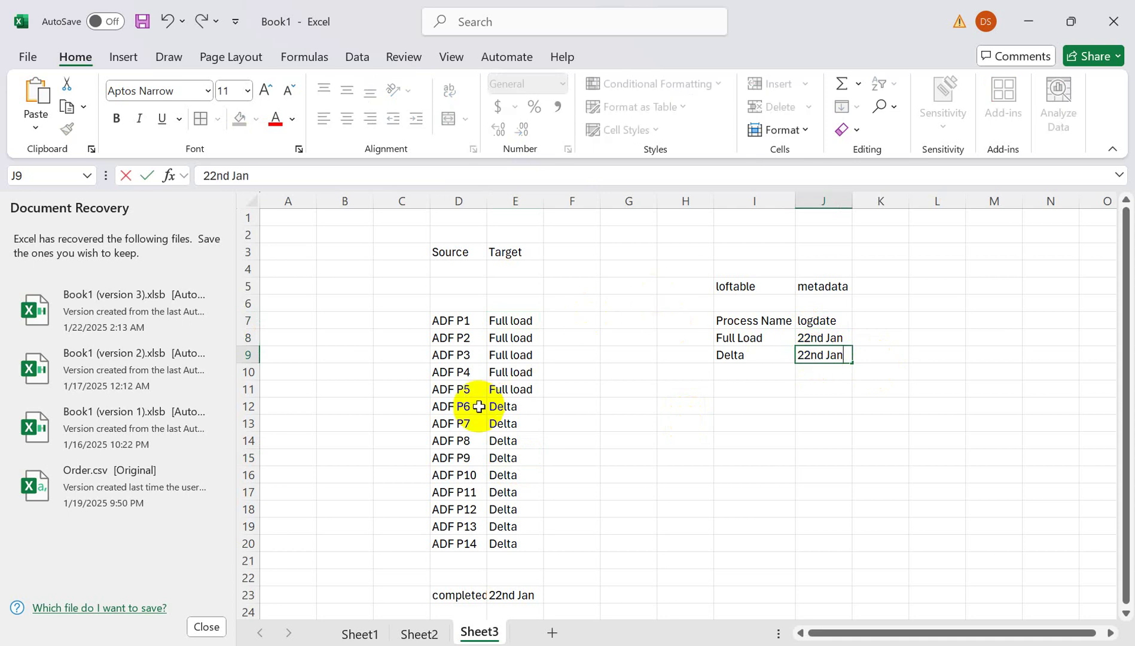
- Fill the Delta pipeline rows ADF P6 to ADF P14, D12:E20, with yellow
drag(459, 409, 513, 542)
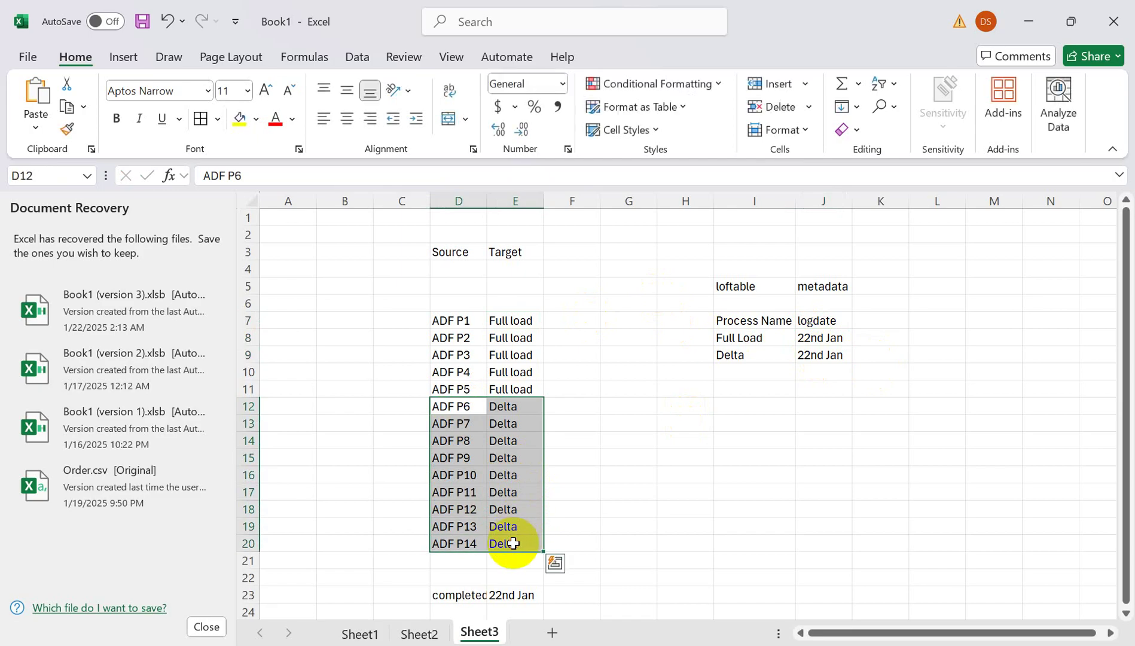
click(240, 119)
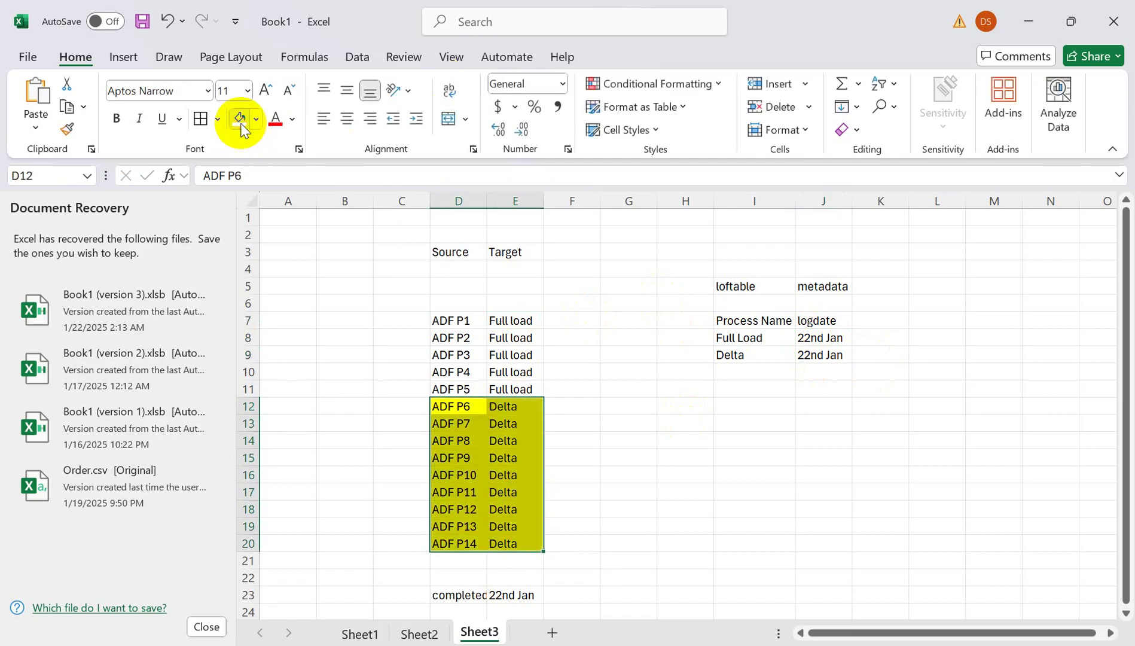
- Replace the Full Load process's logdate in J8 with "1st Jan"
drag(450, 323, 516, 386)
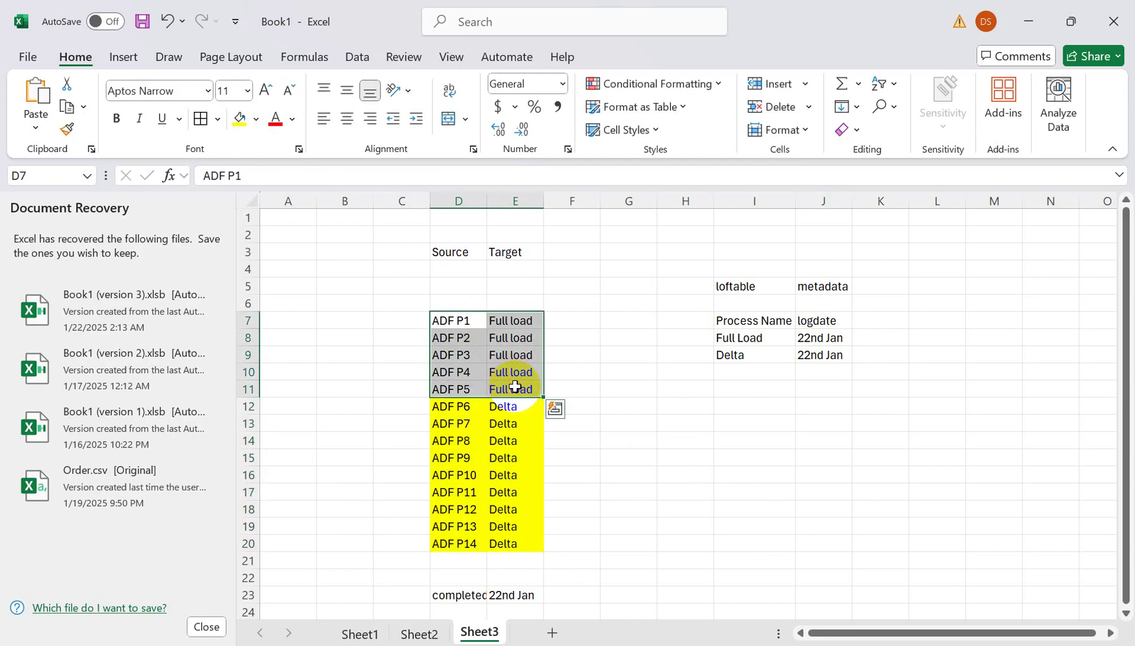
click(817, 341)
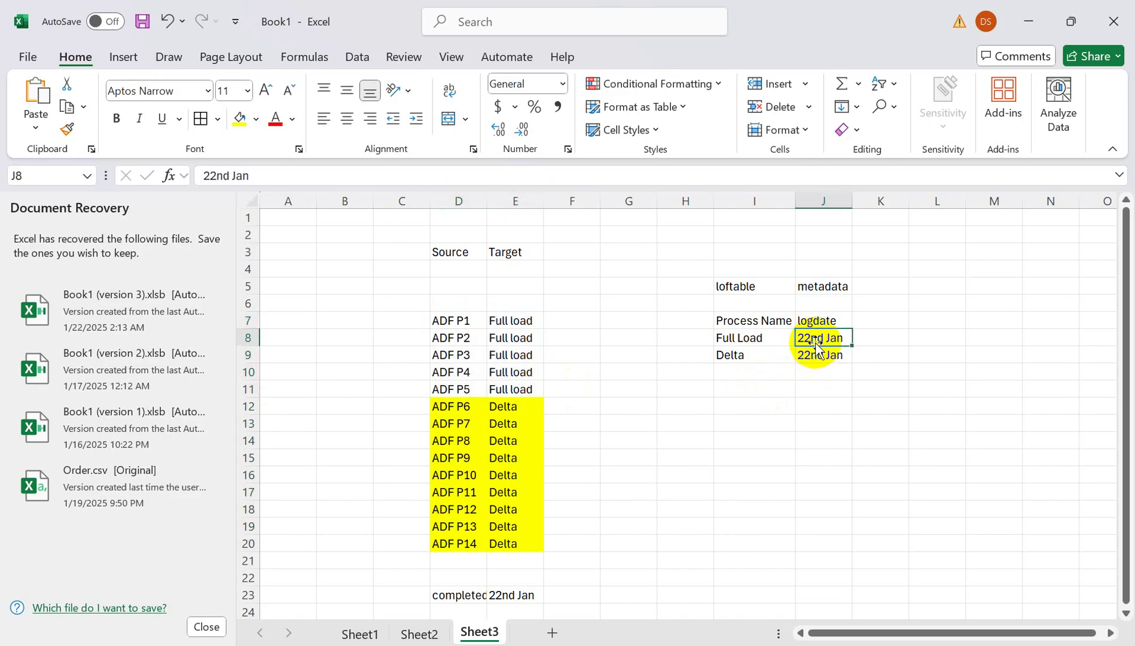
key(Delete)
text(1st)
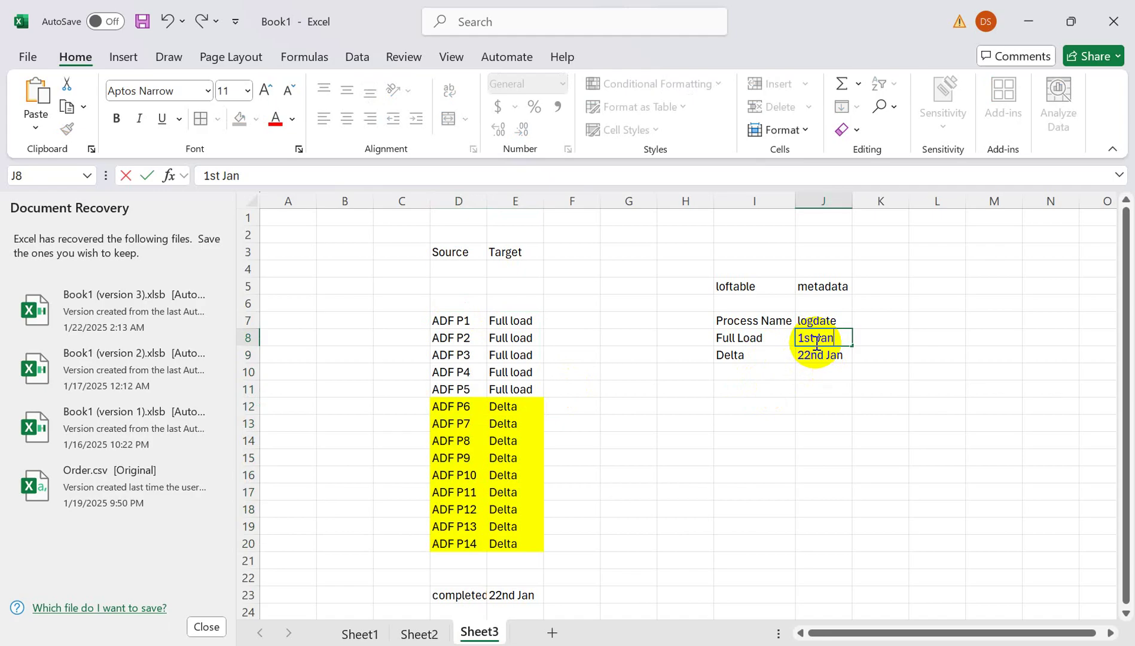
click(862, 387)
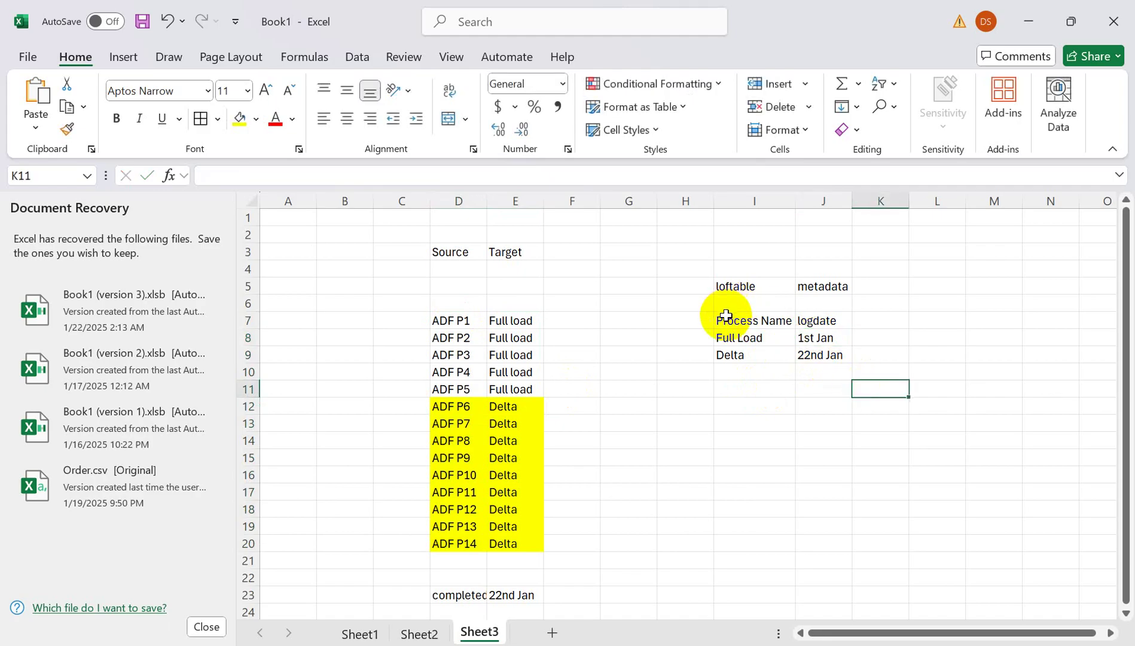
- Enter the label "Stored Procedure" in I14 below the process and logdate table
drag(726, 315, 824, 350)
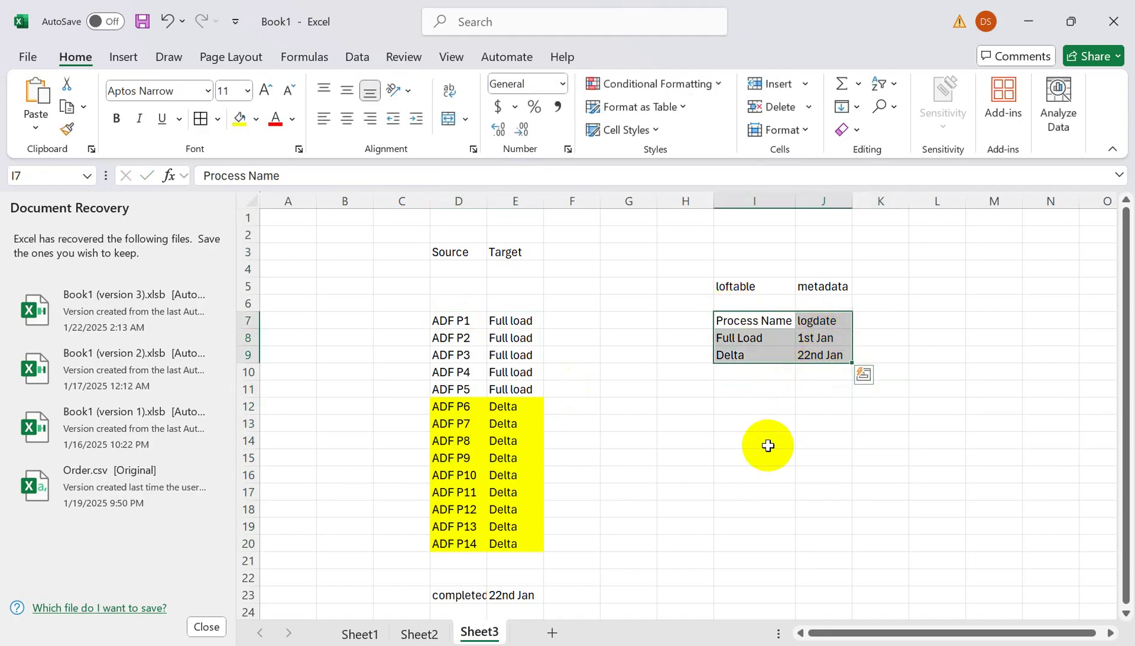
click(748, 440)
text(p)
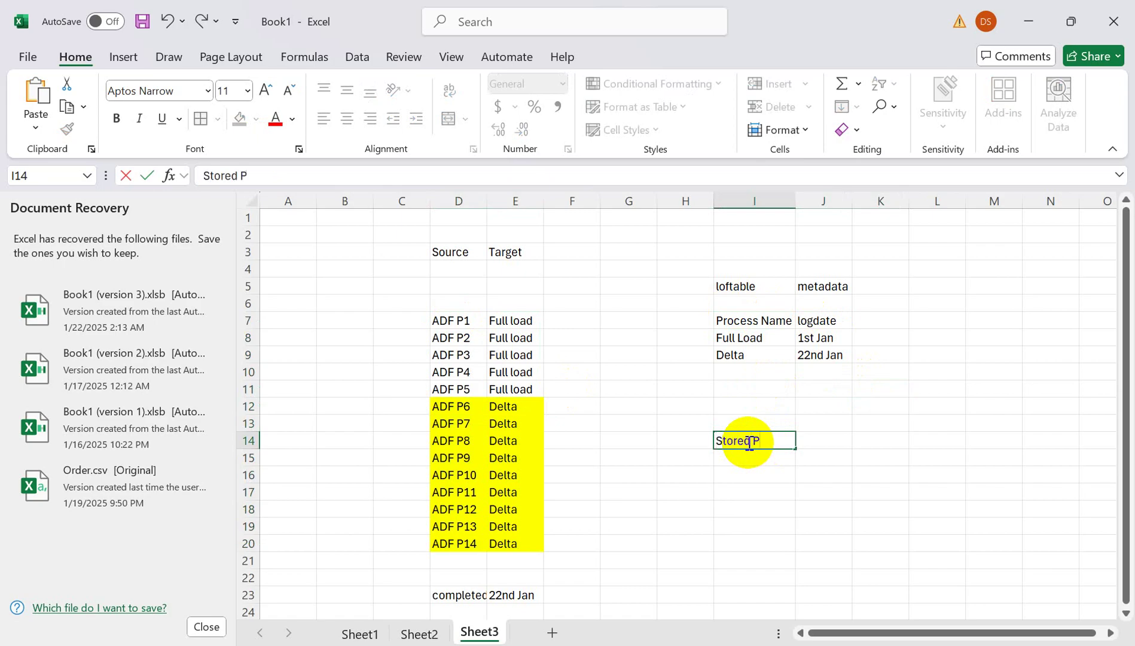
text(tored Procedur)
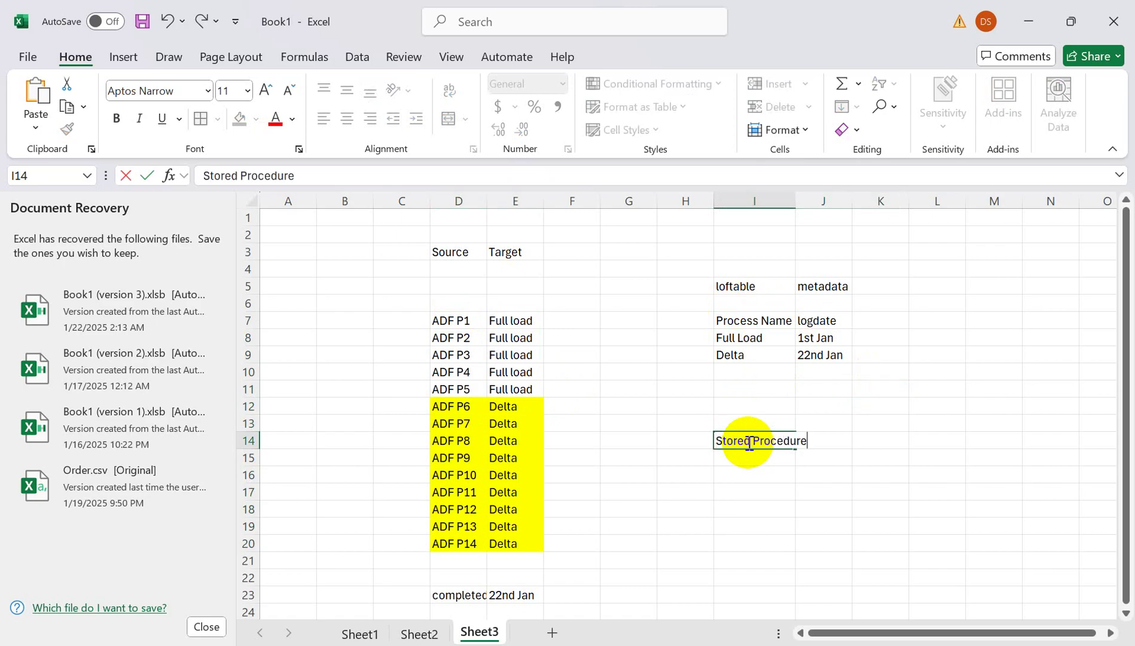
text(e)
- Enter the headings "Source", "Target", "Metdata" and "Stored Procedure" across L5:O5
click(960, 285)
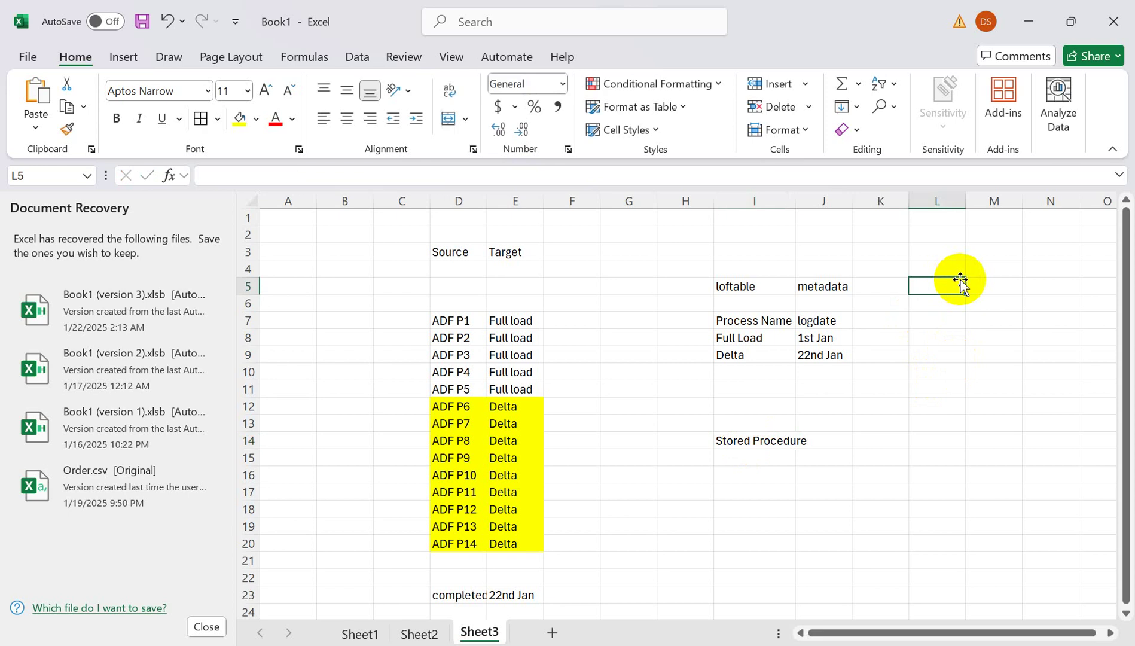
text(Saource)
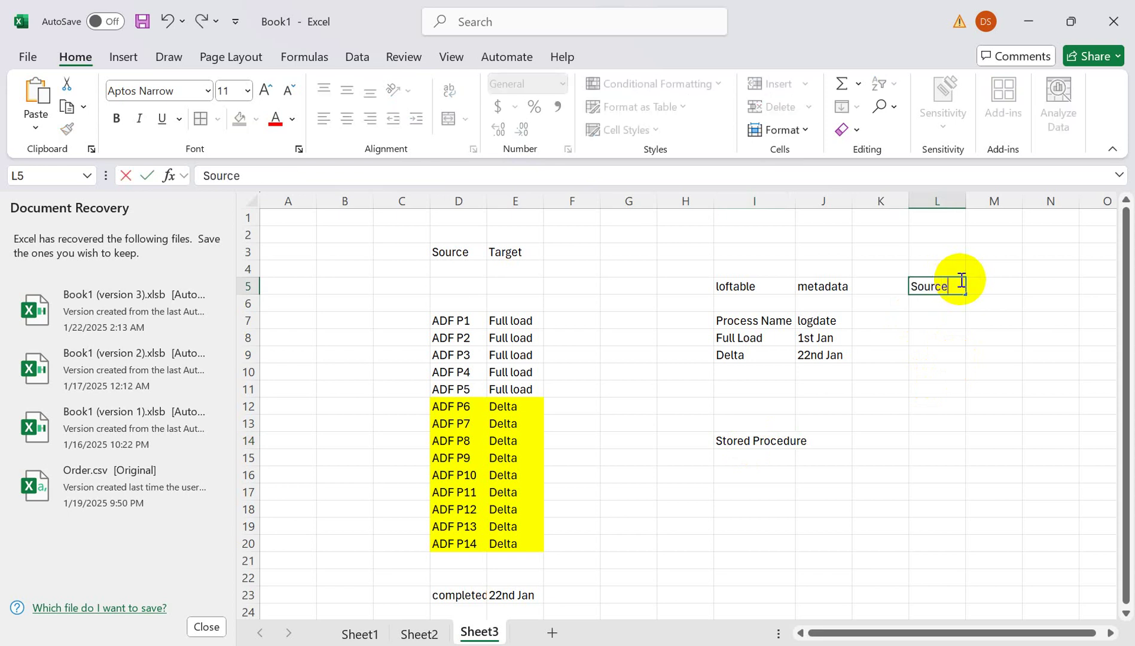
key(Tab)
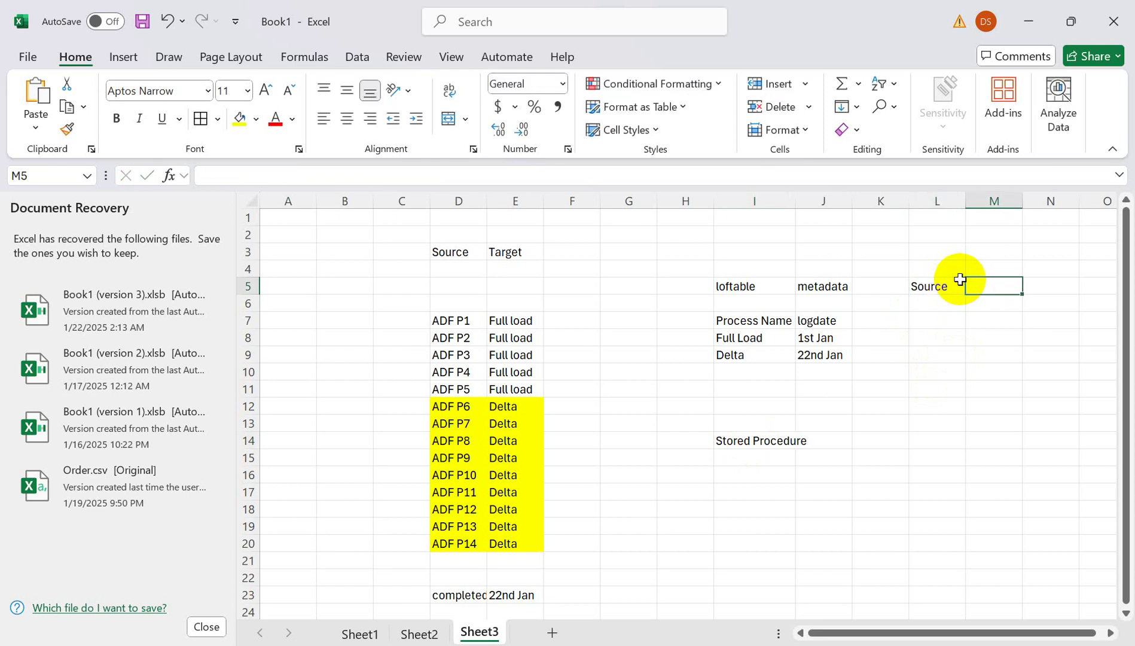
text(Tar)
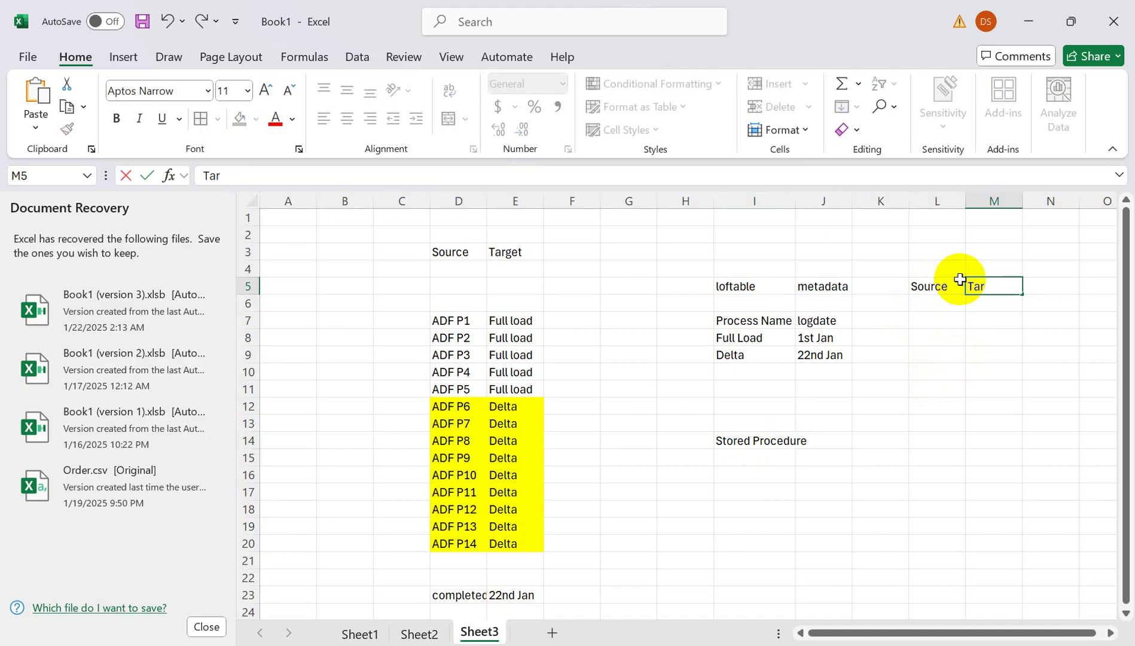
text(eget)
key(Tab)
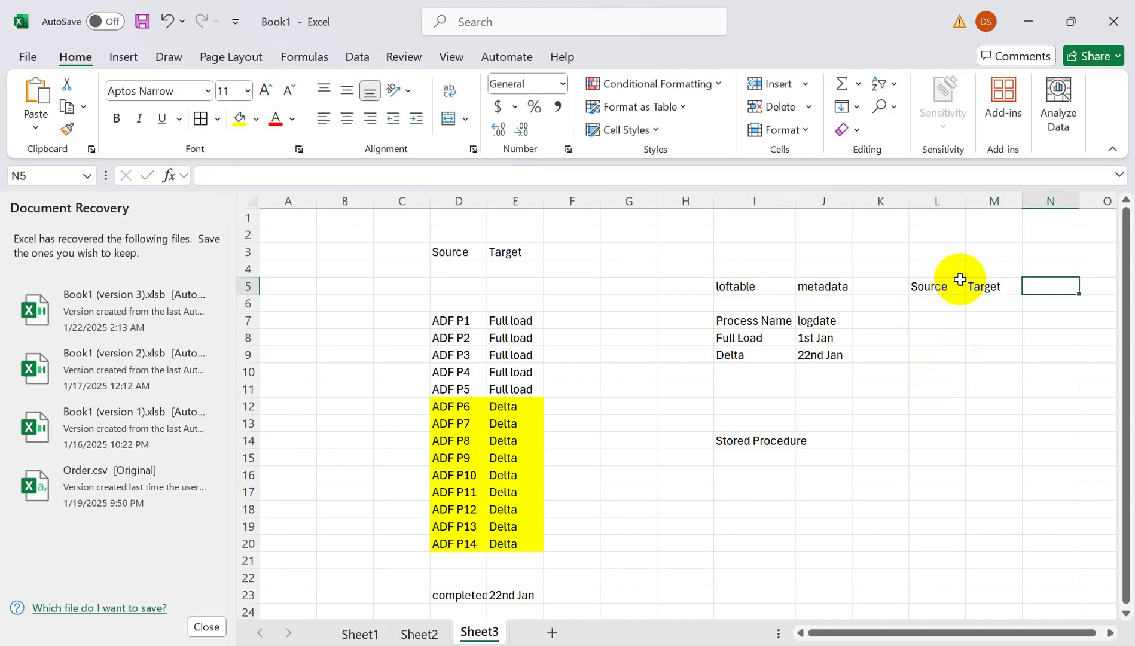
text(Metdata)
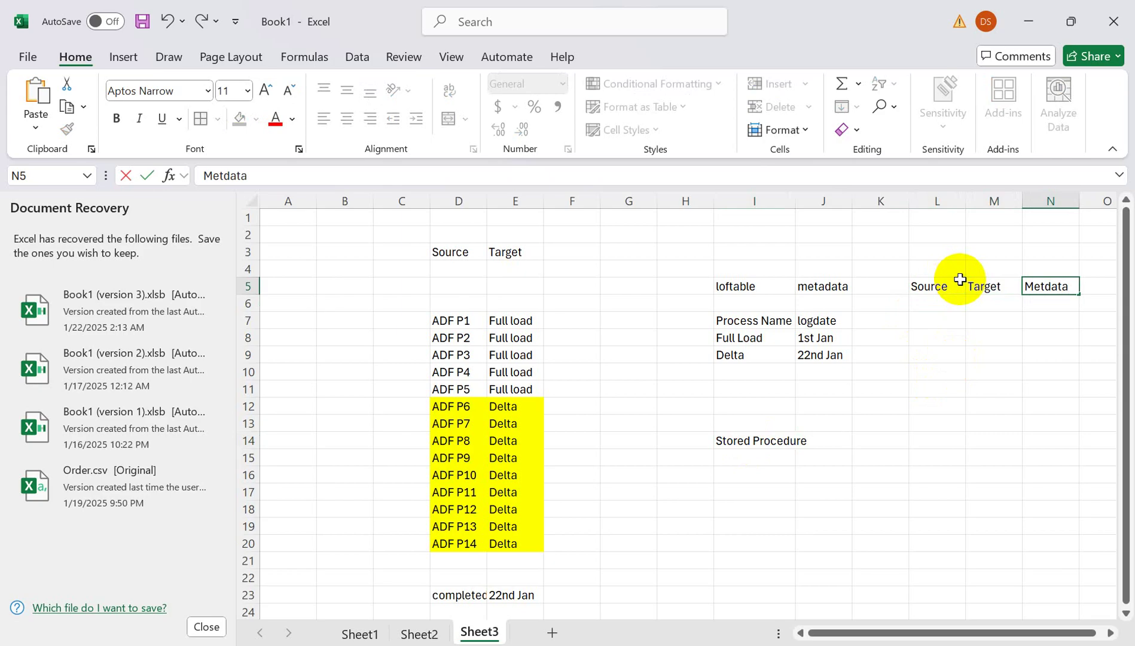
key(Tab)
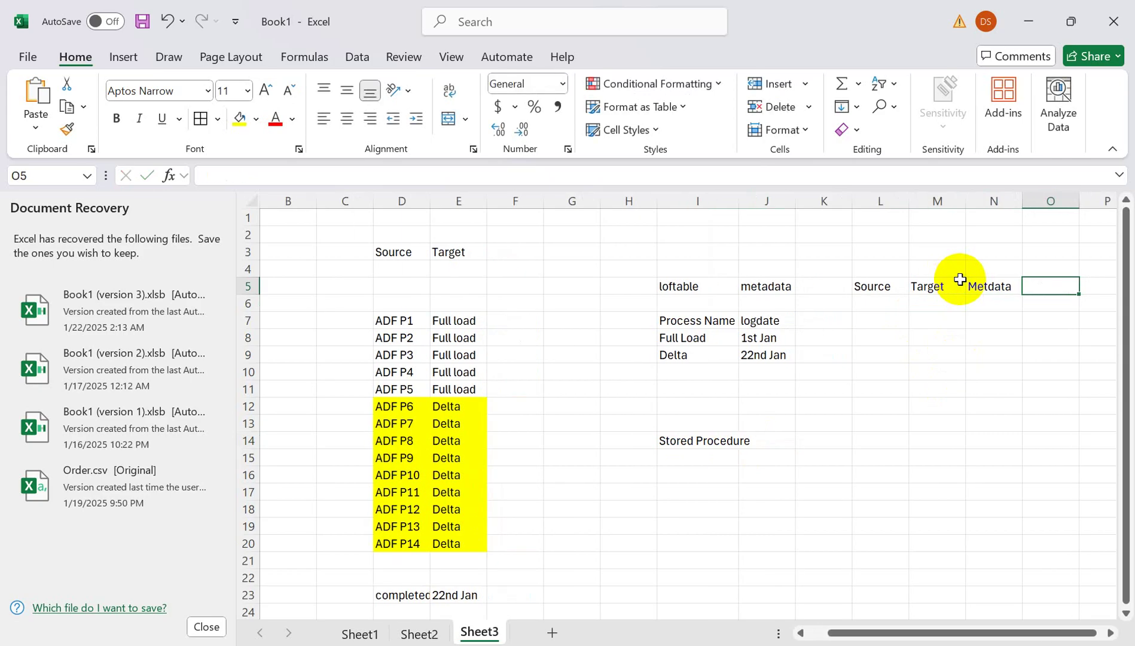
text(P)
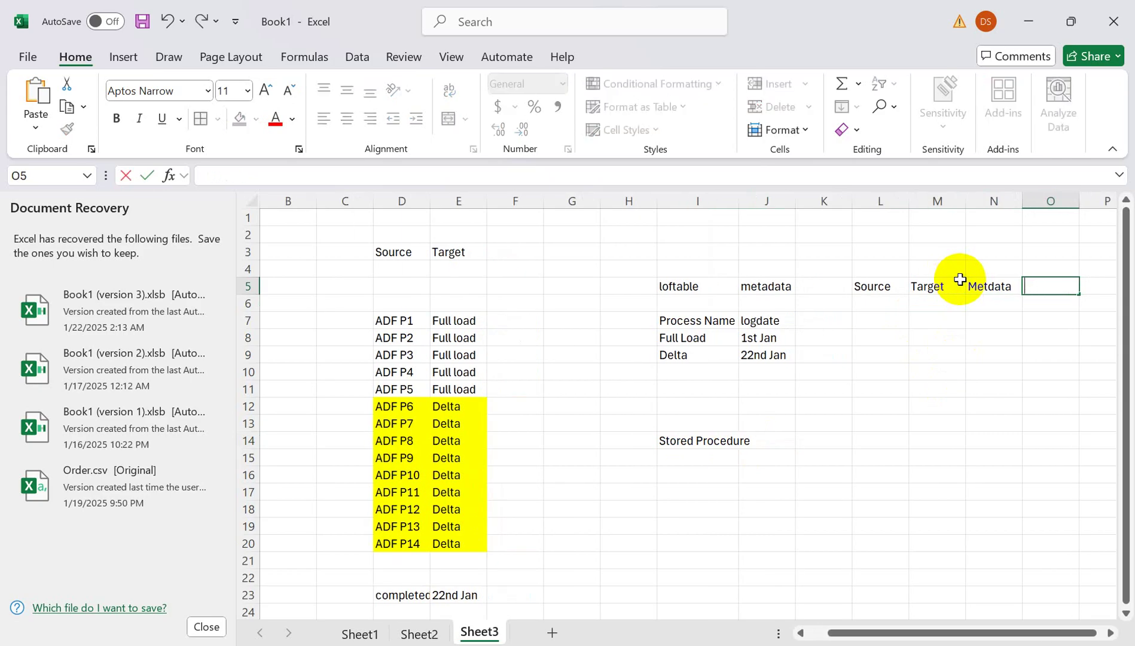
text(tored Procedure)
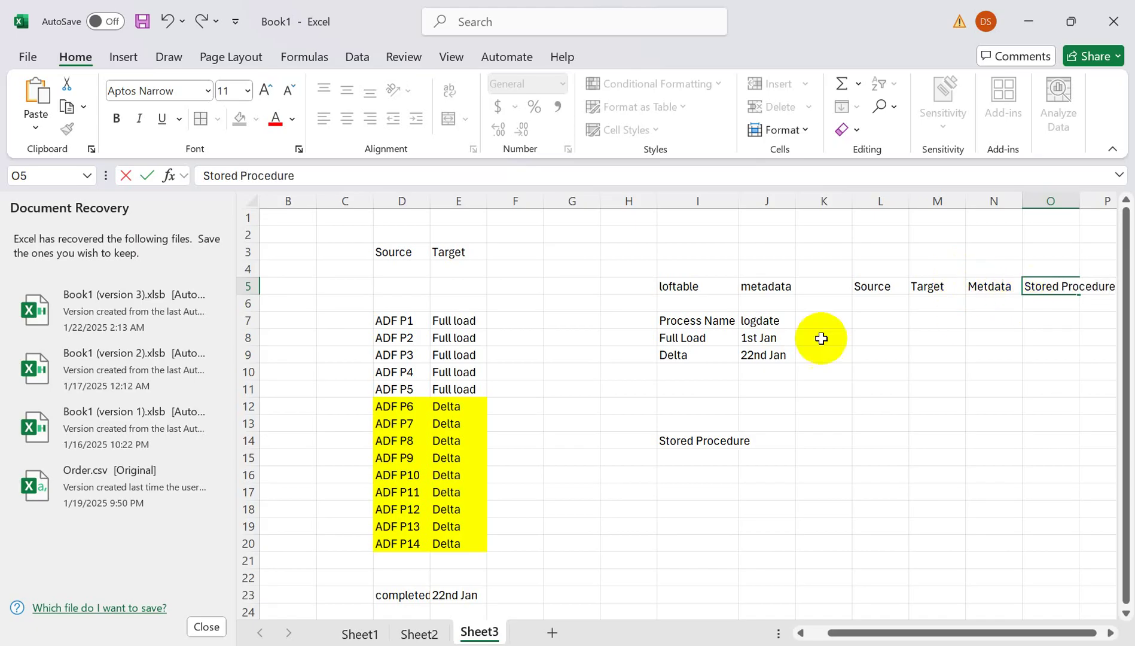
click(676, 324)
drag(676, 324, 771, 359)
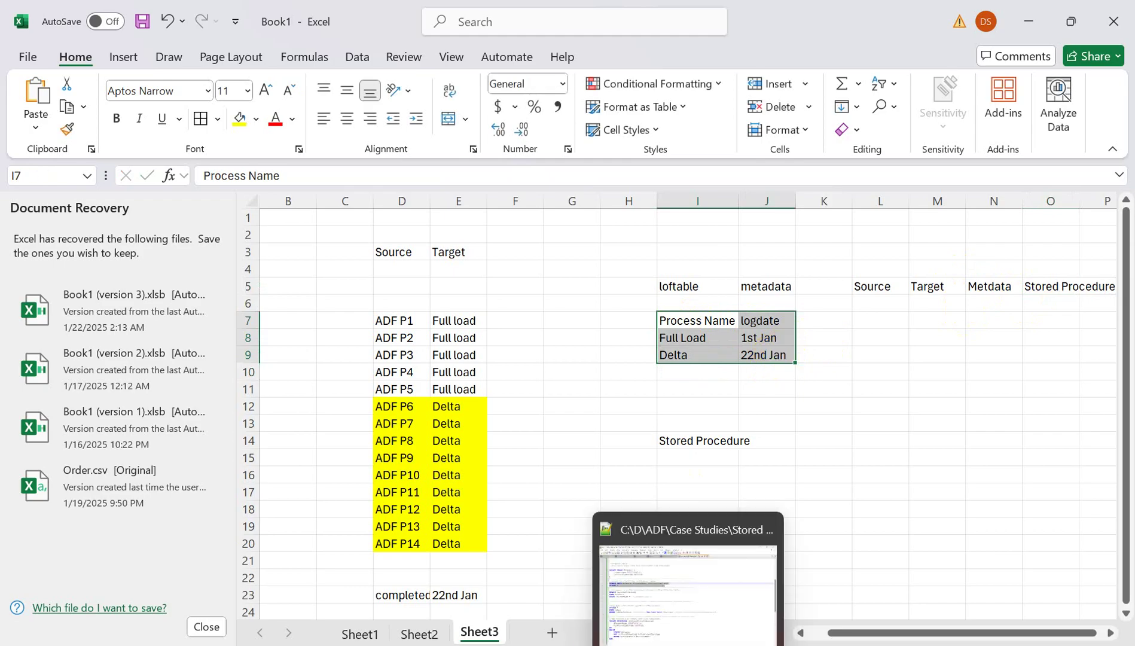
- Switch to Notepad++ and copy the complete CREATE PROCEDURE UpdateLastLoadTimestamp script from Incremental_Procedure_SQL.sql
click(689, 644)
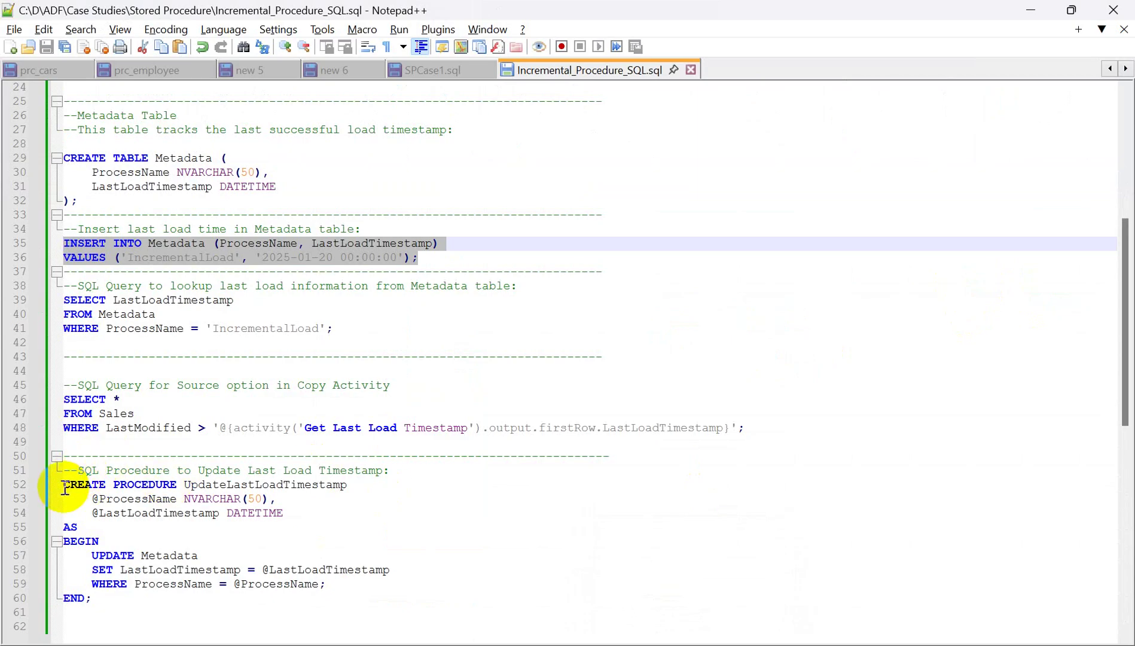
drag(62, 485, 174, 597)
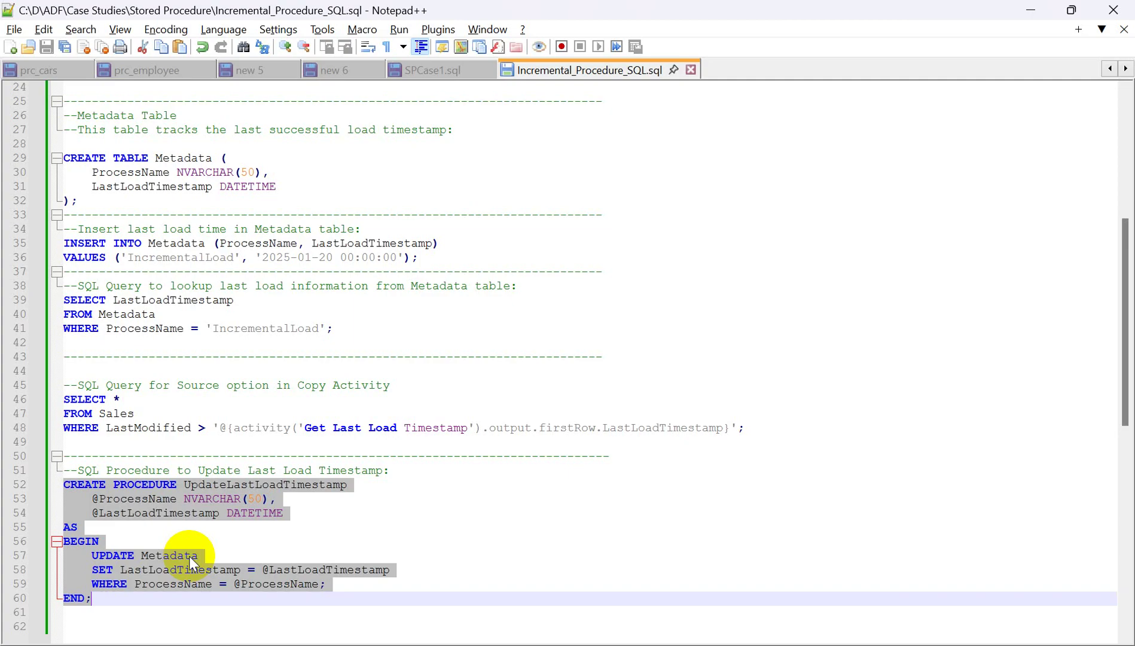
key(alt+Tab)
key(alt+Tab)
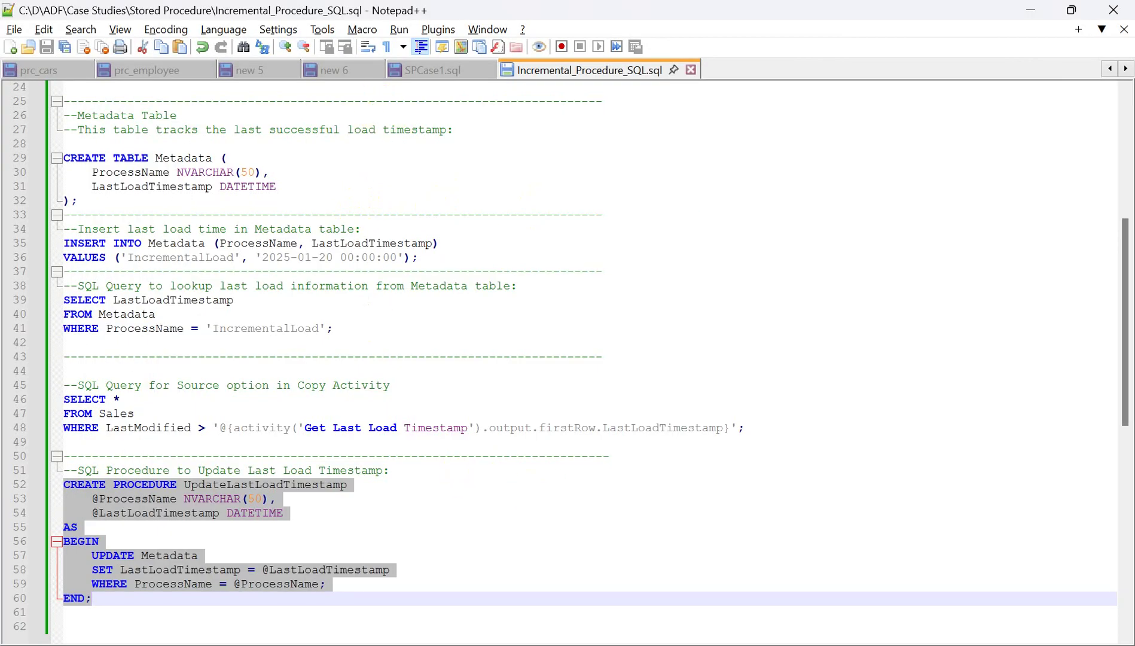
- Switch to the Azure portal query editor, replace the Metadata query in Query 6 with the copied procedure script, and review its lines
mouse_move(610, 640)
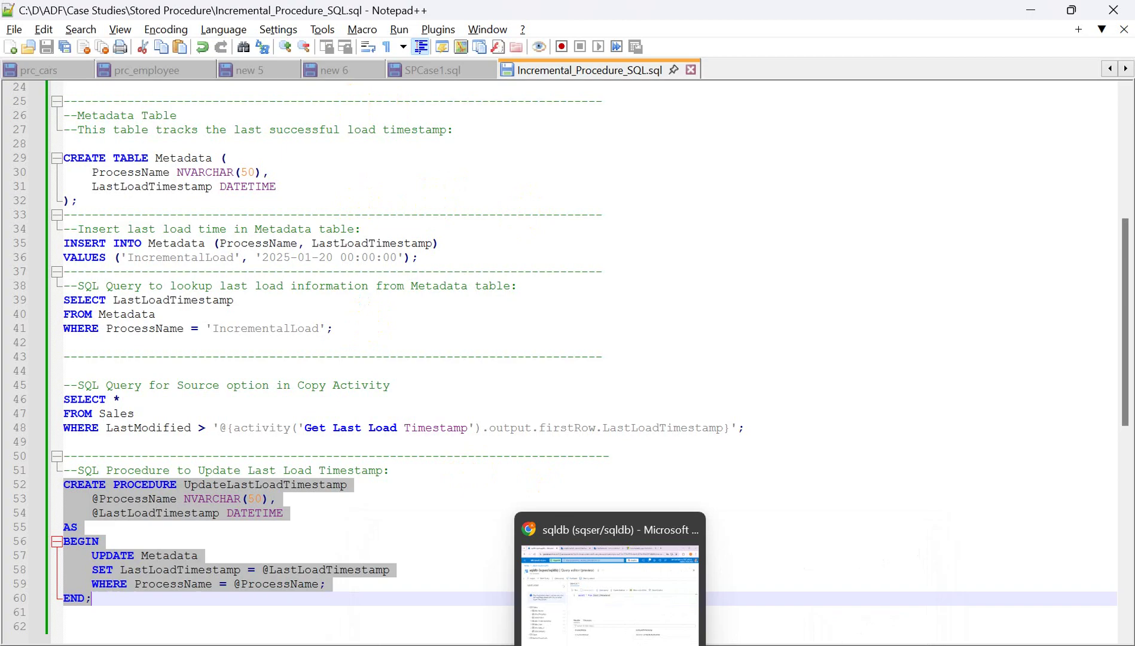
click(607, 603)
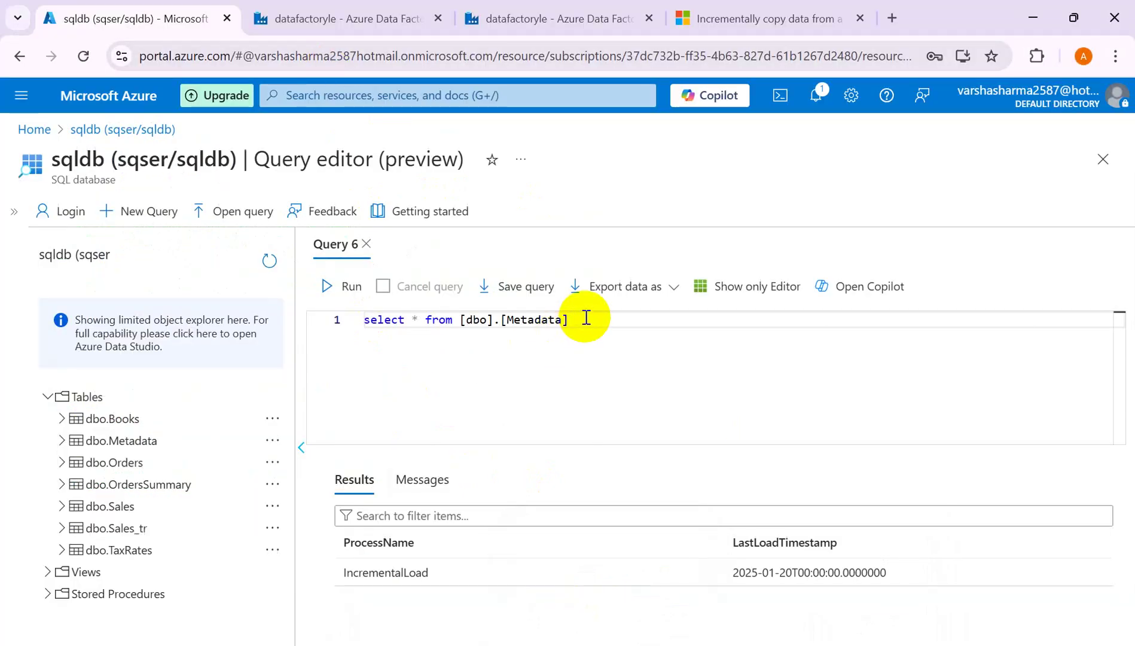
click(585, 318)
drag(585, 318, 351, 317)
key(ctrl+v)
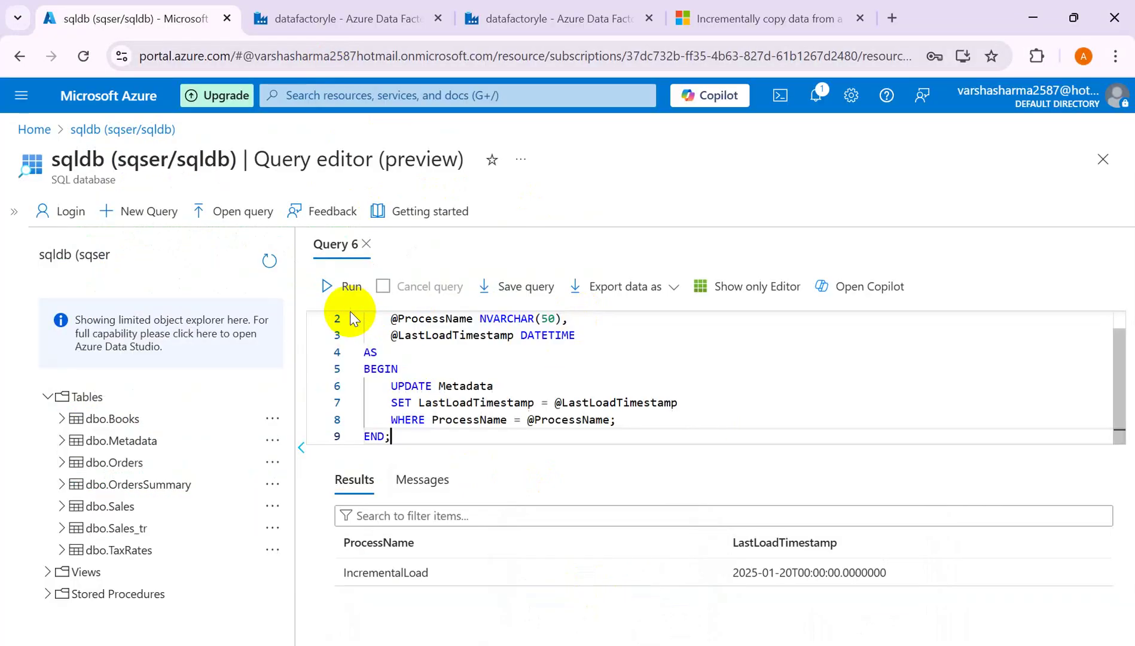
drag(1119, 404, 1111, 326)
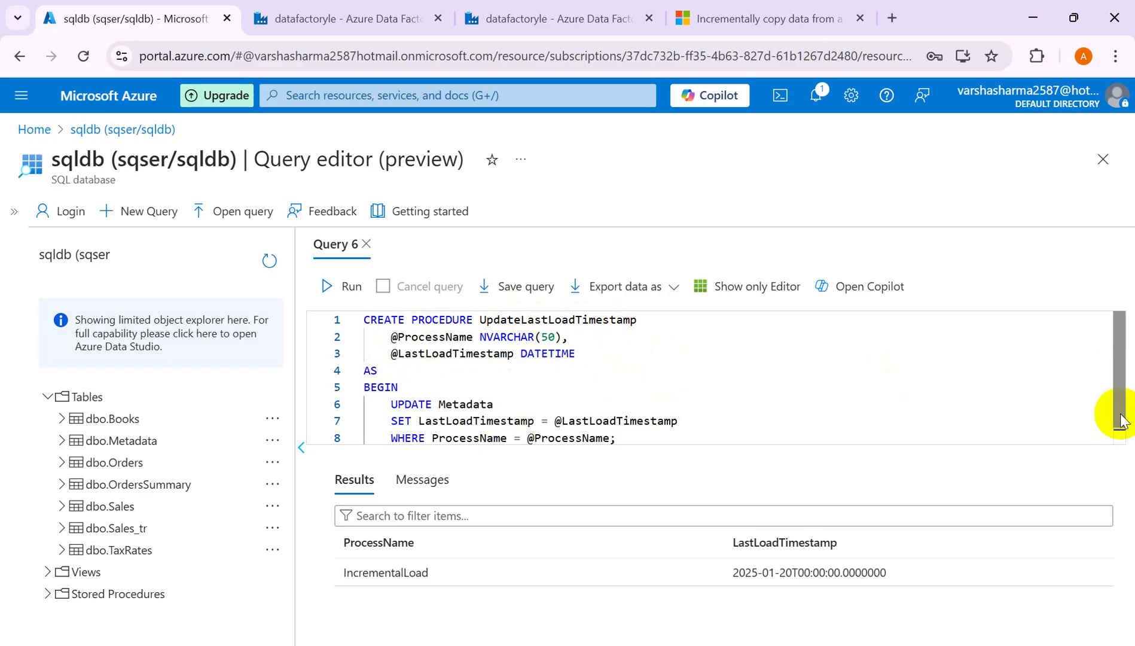
drag(1120, 420, 1120, 439)
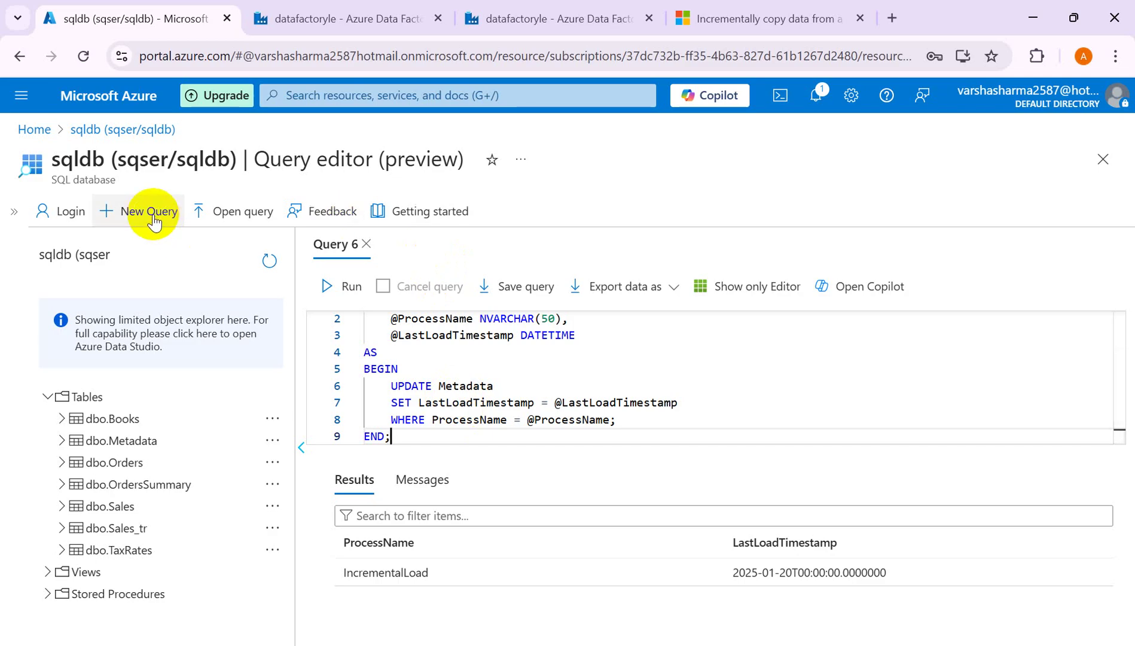
- Run "select * from [dbo].[Metadata]" in a new query and check the ProcessName column
click(149, 212)
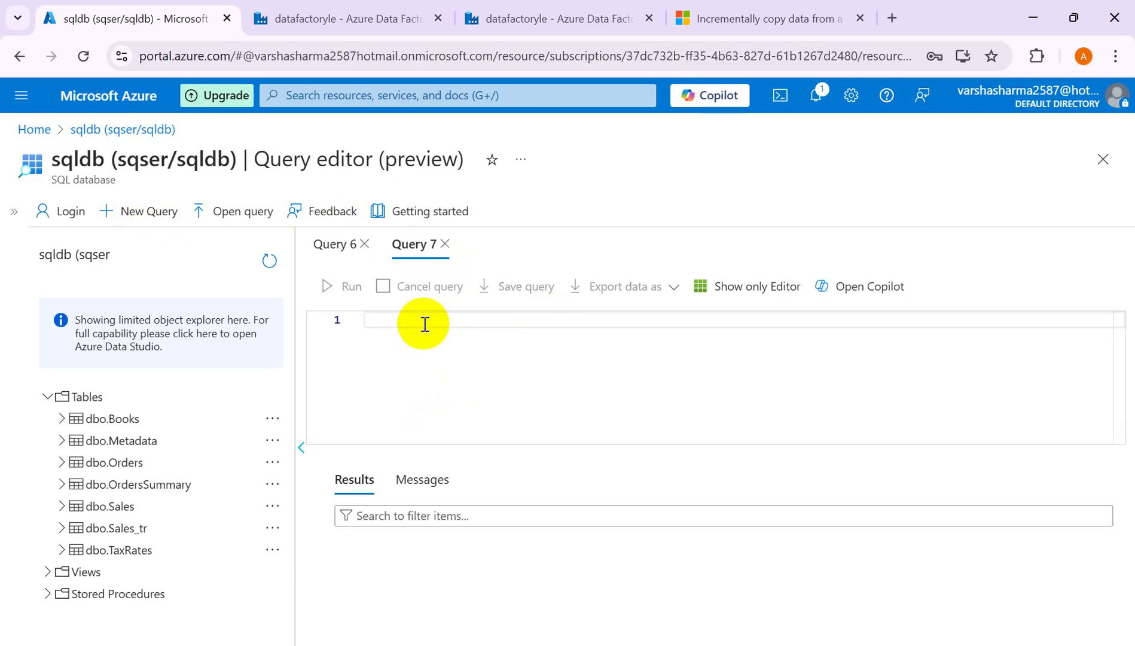
text(ect * fro)
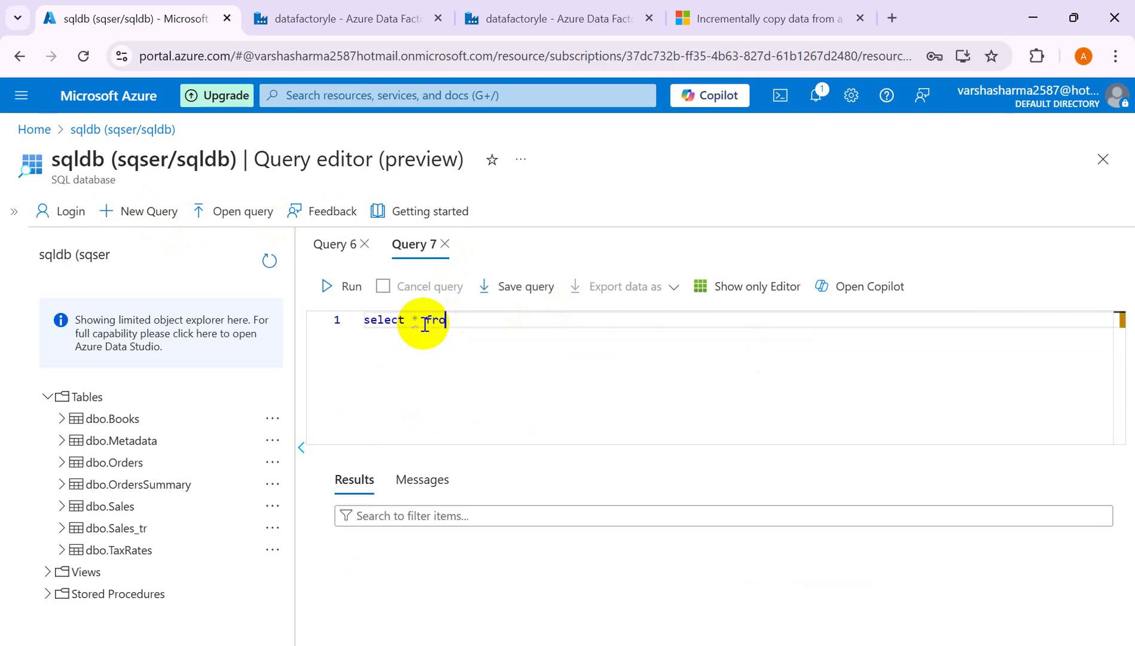
text(m me)
key(Return)
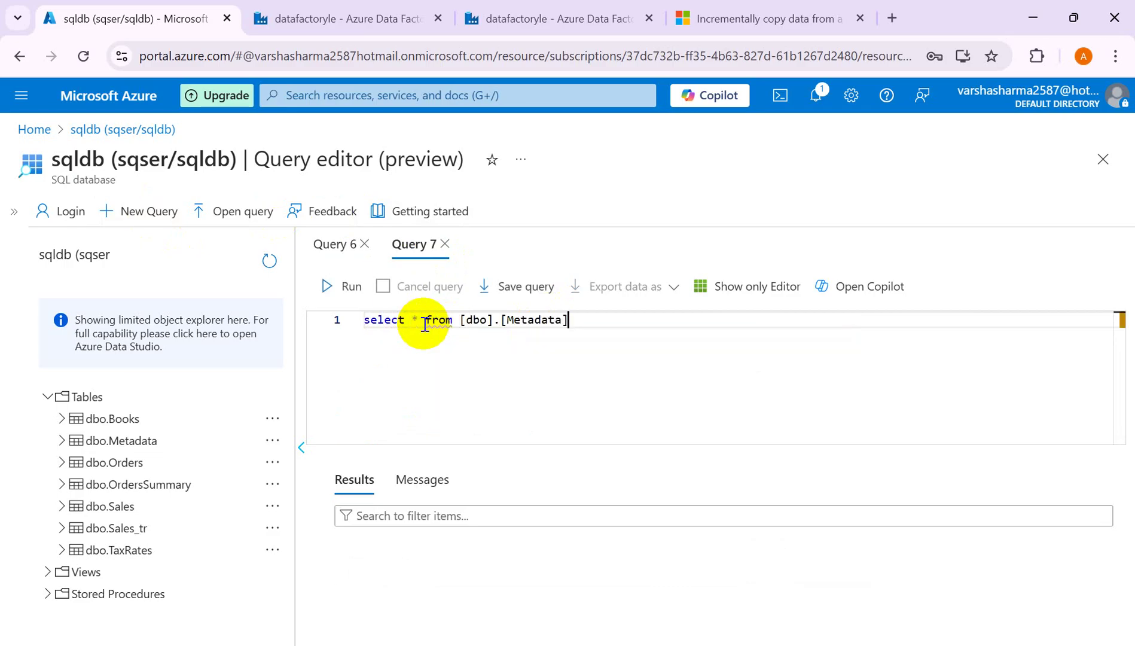
click(330, 286)
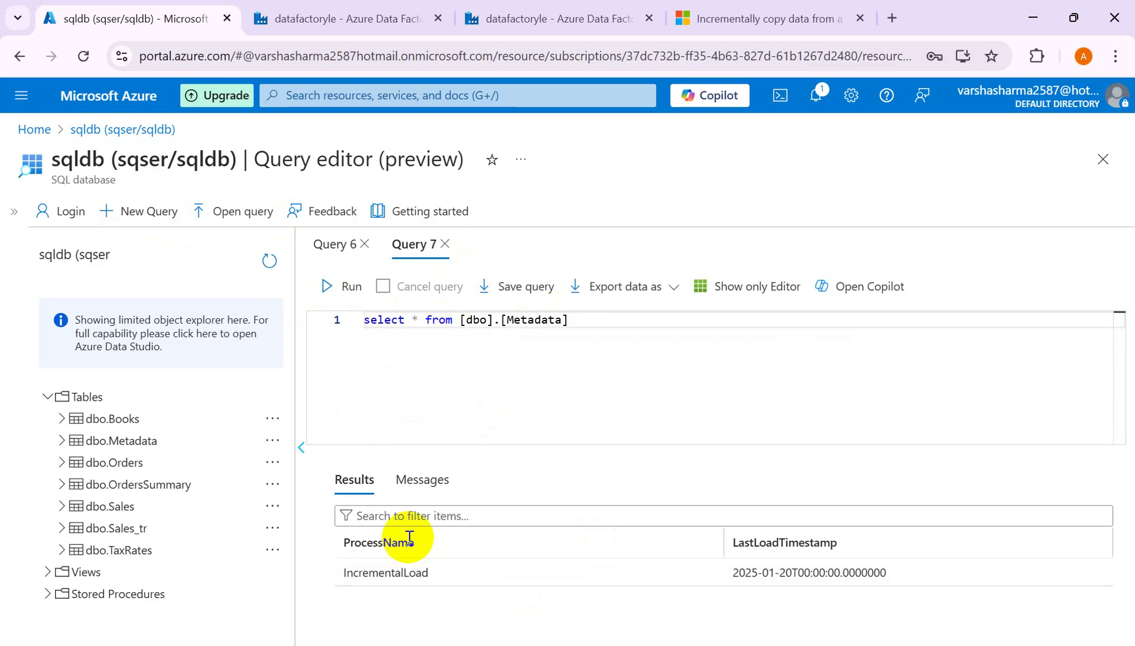
double_click(365, 542)
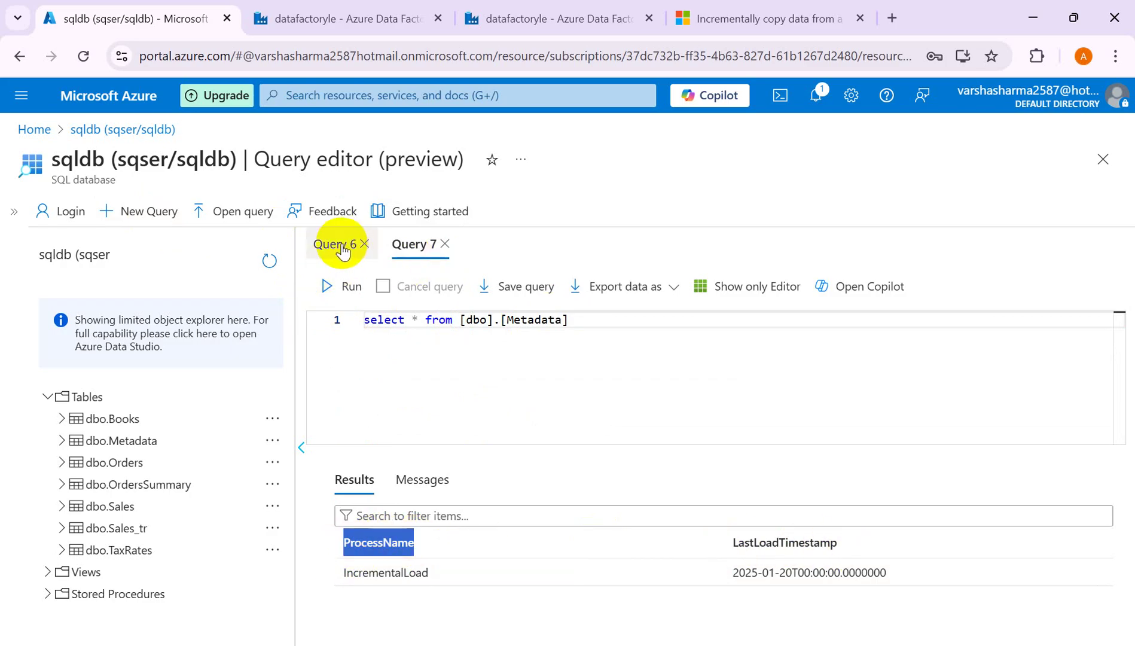
- Return to Query 6 and review the procedure's parameters and UPDATE statement against the Metadata columns
click(335, 244)
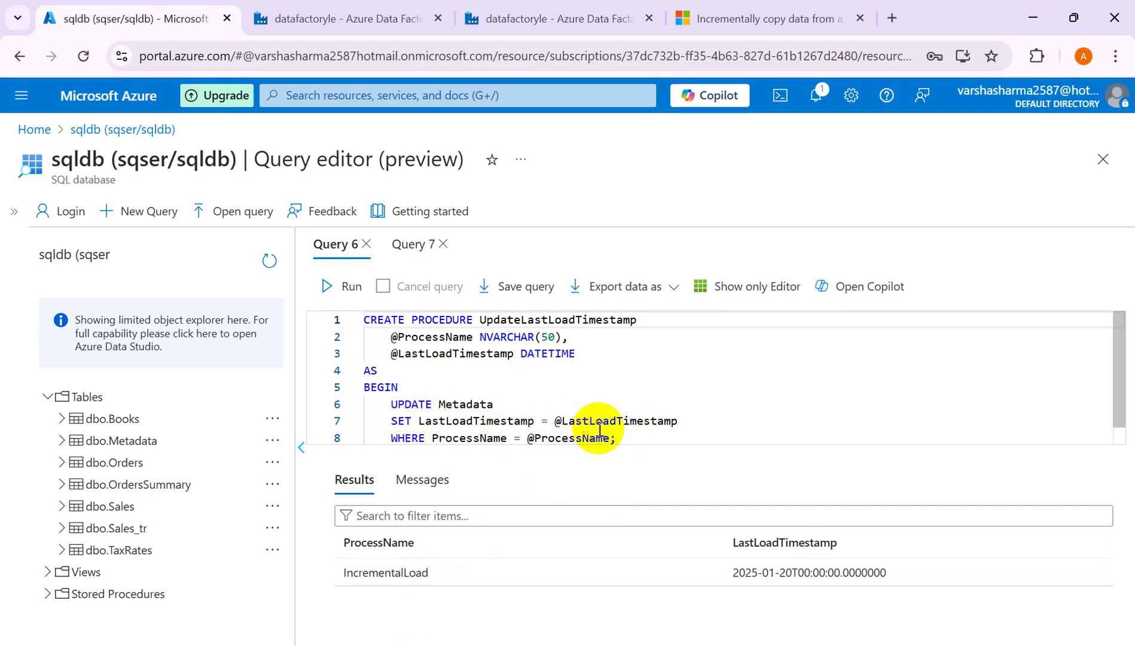
scroll(1116, 419, down, 1)
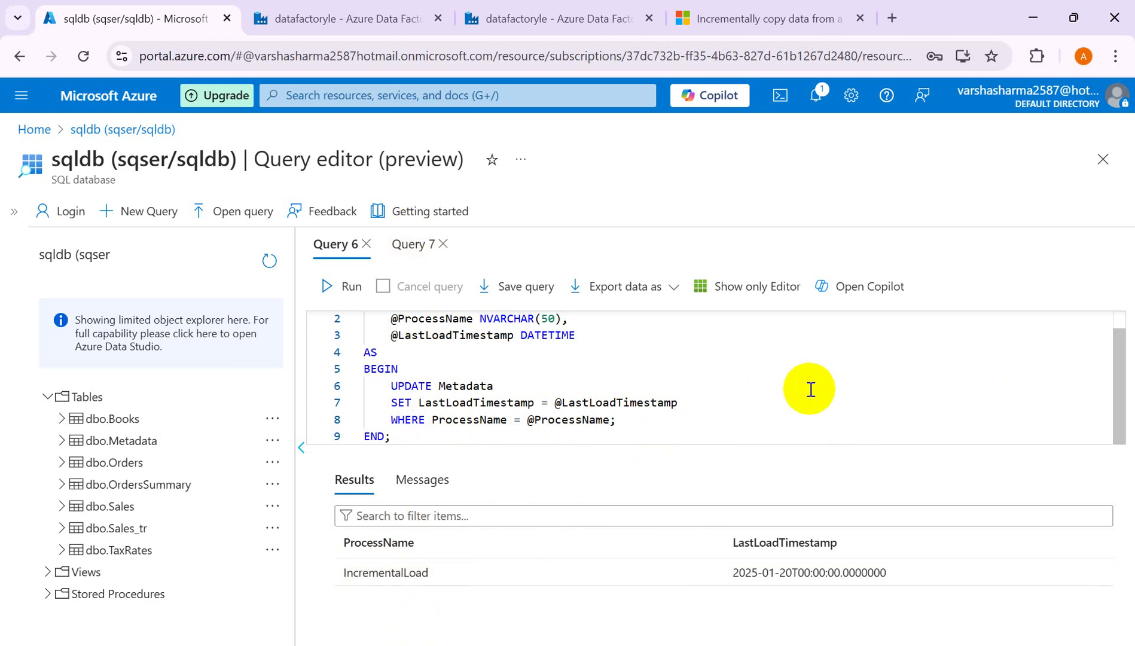
- Run the UpdateLastLoadTimestamp creation script in Query 6 and expand the database's stored procedures to find the new procedure
drag(1128, 413, 1120, 319)
click(823, 383)
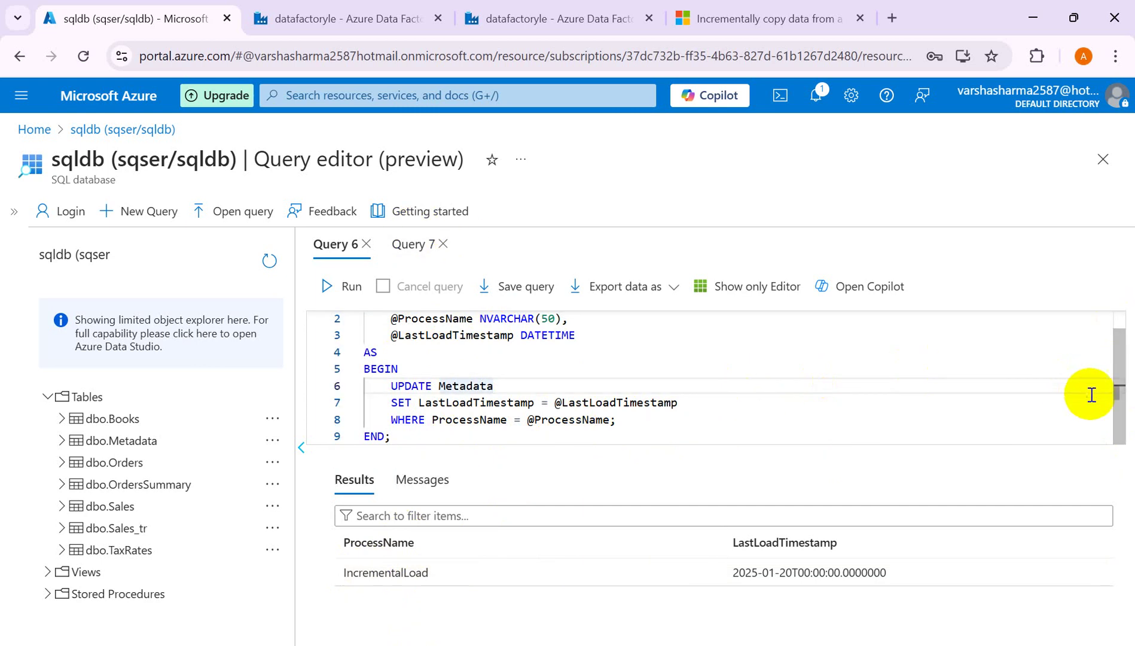
drag(1115, 426, 1122, 458)
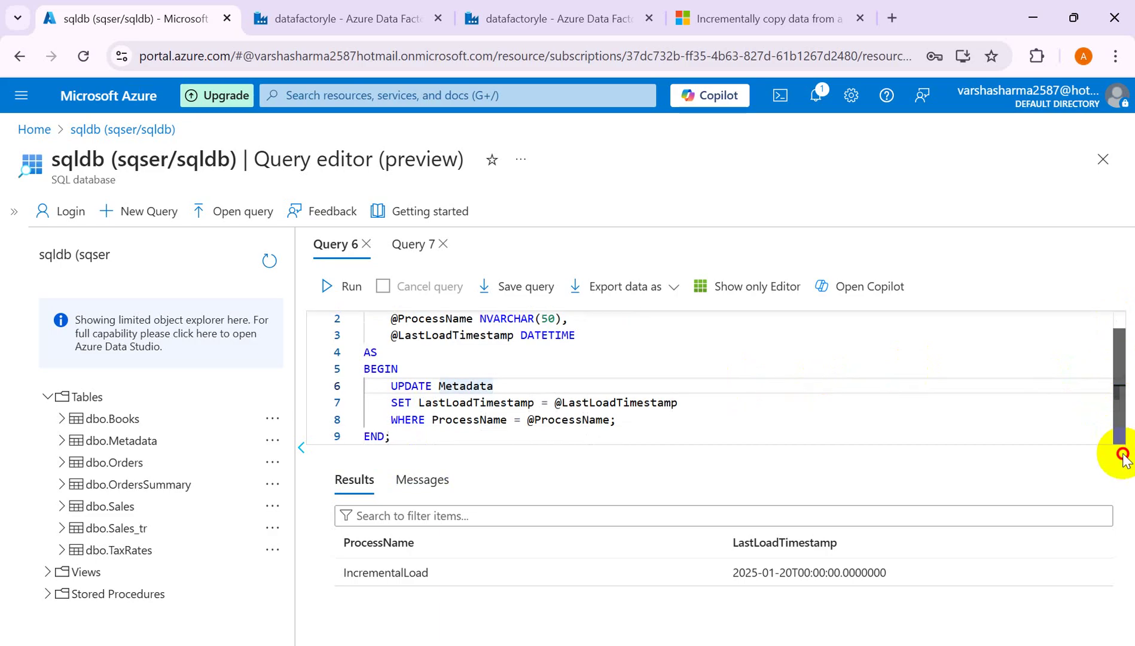
click(350, 290)
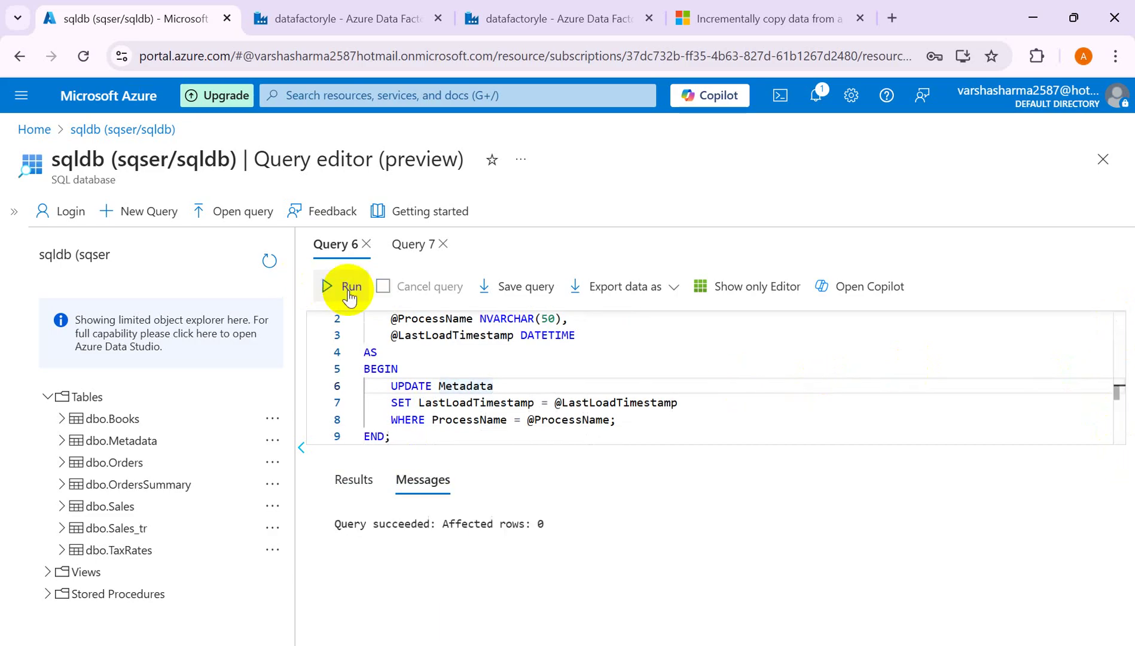
click(47, 594)
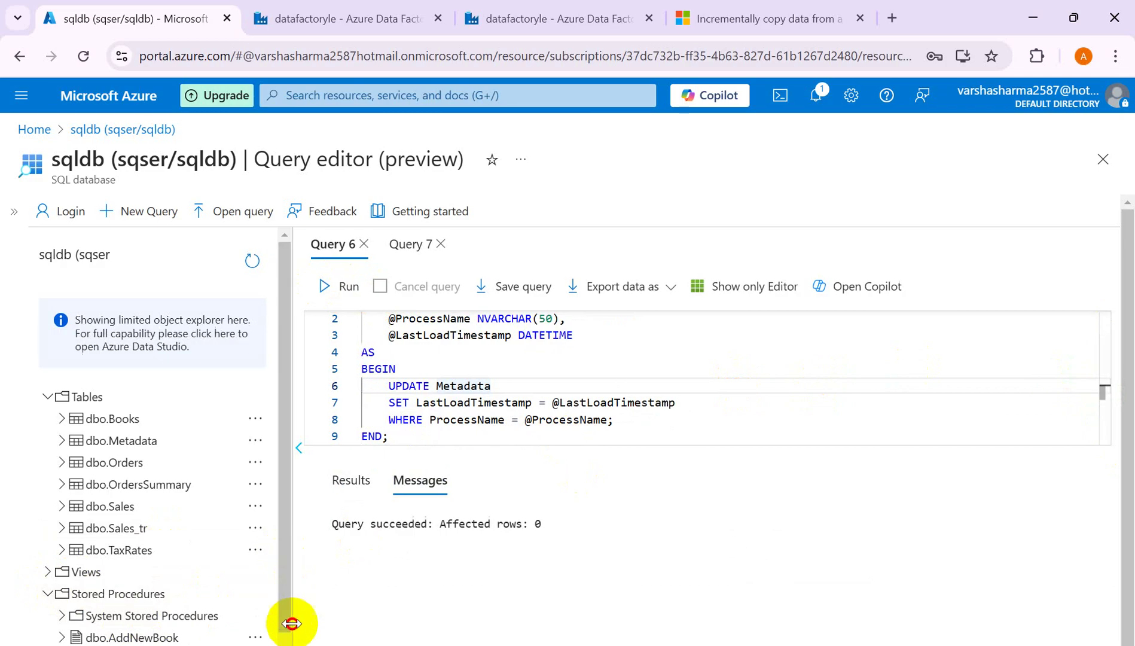
scroll(286, 620, down, 1)
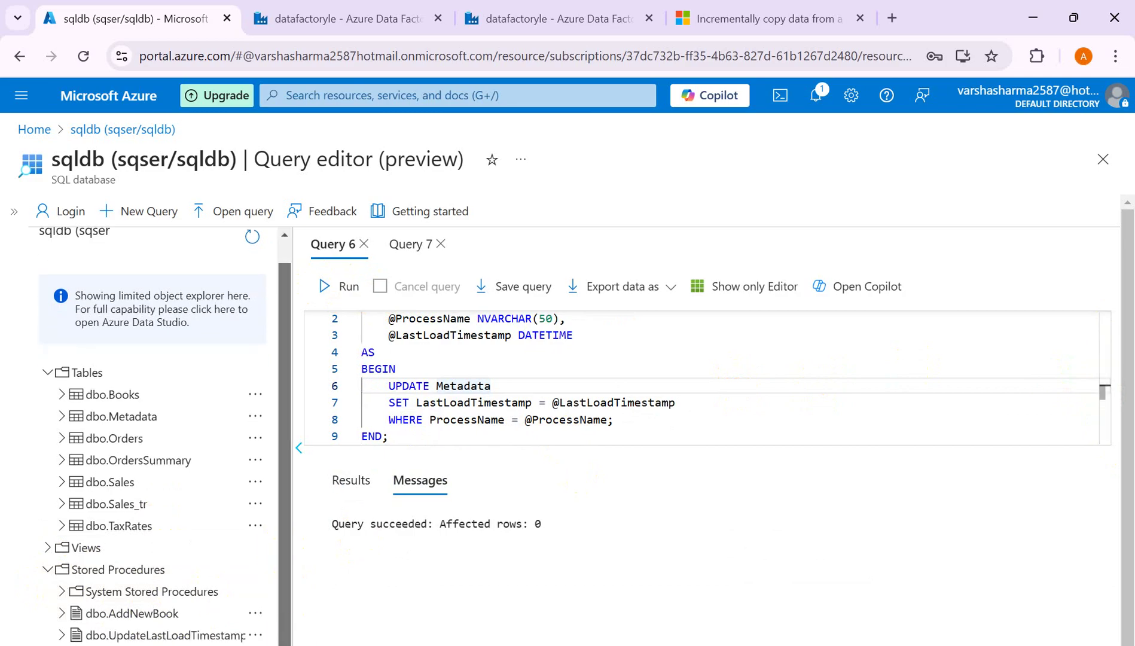
- Switch to Excel and review the Source, Target, Metdata and Stored Procedure headings on Sheet3
key(alt+Tab)
key(alt+Tab)
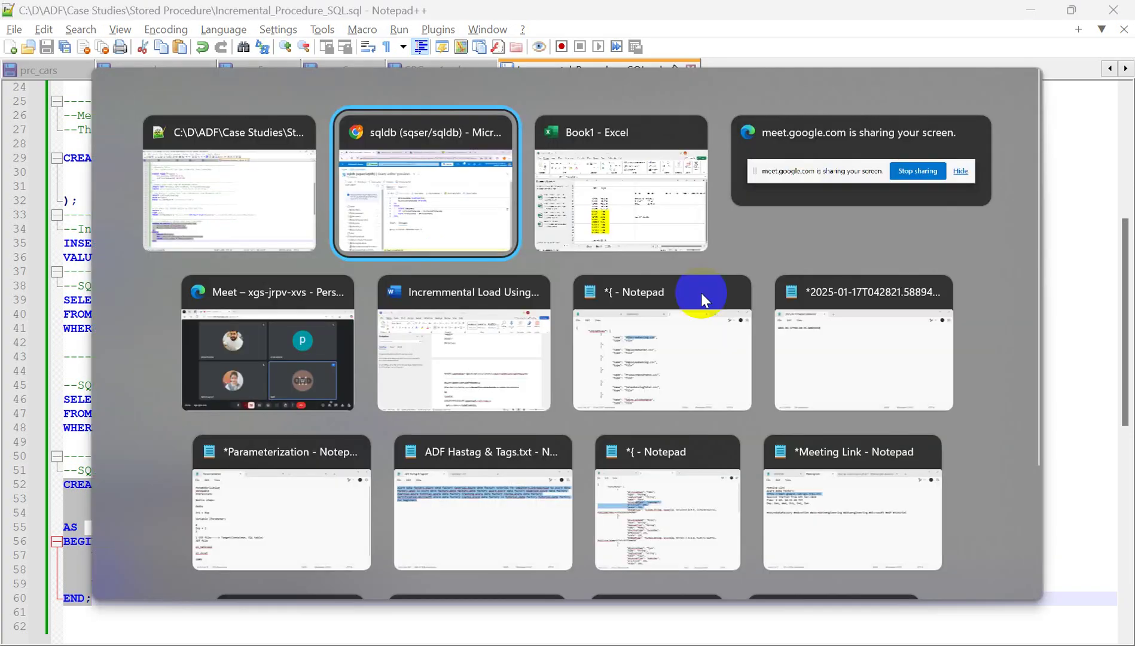
key(alt+Tab)
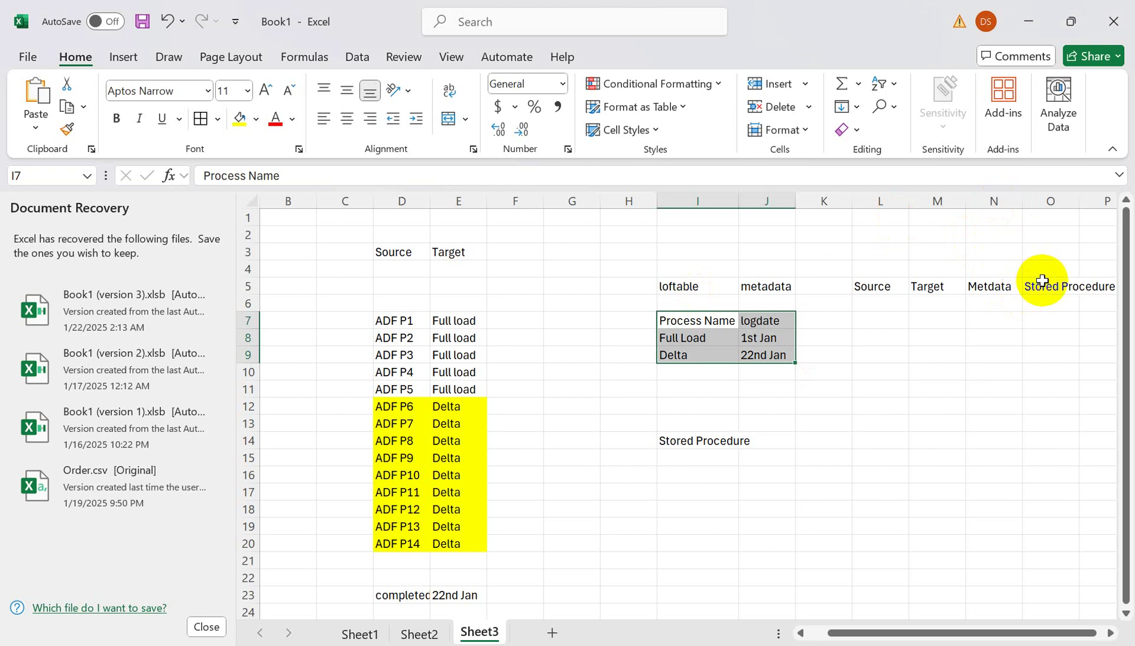
click(1042, 281)
key(alt+Tab)
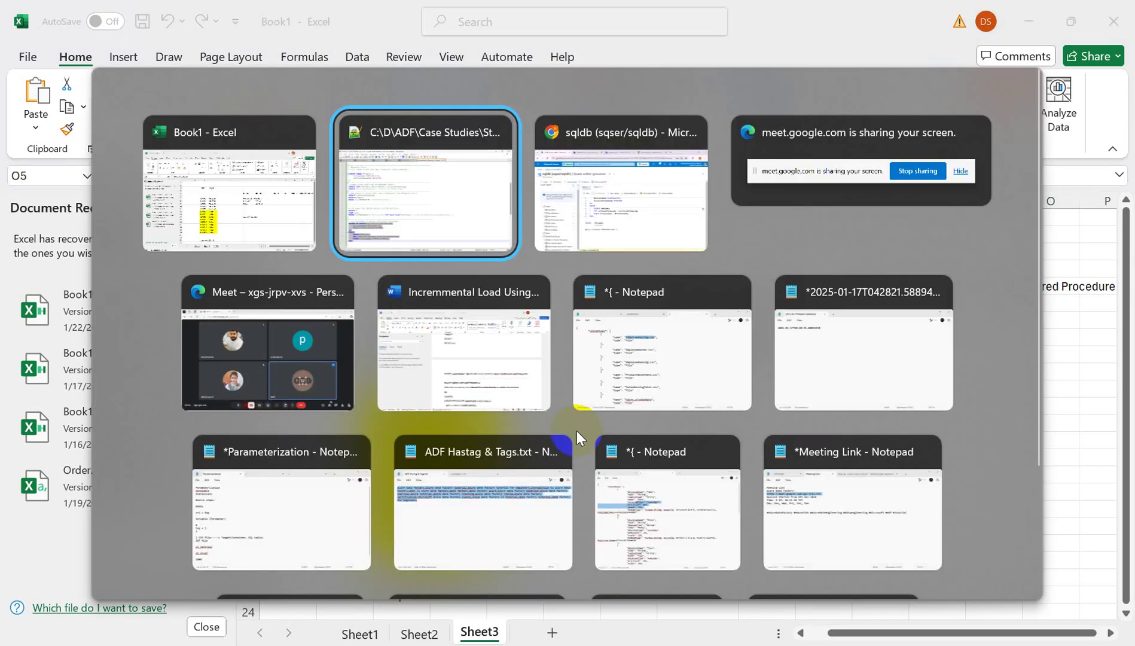
key(alt+Tab)
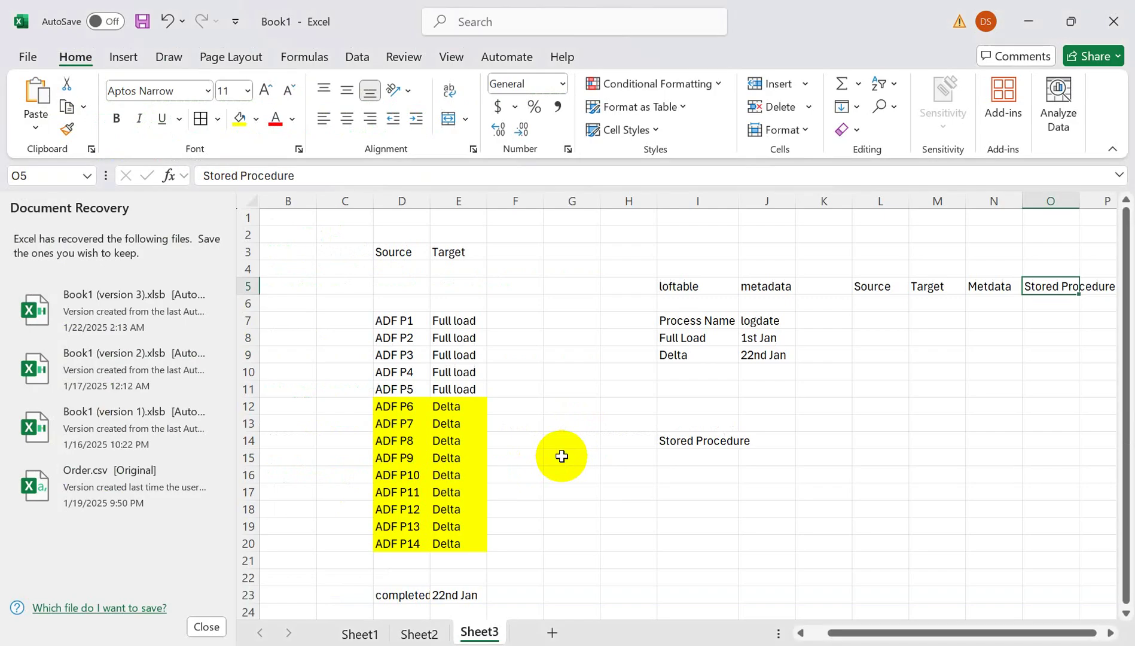
- Switch to the datafactoryle Data Factory in the browser, create a new pipeline and name it pl_incrementaltest
mouse_move(766, 645)
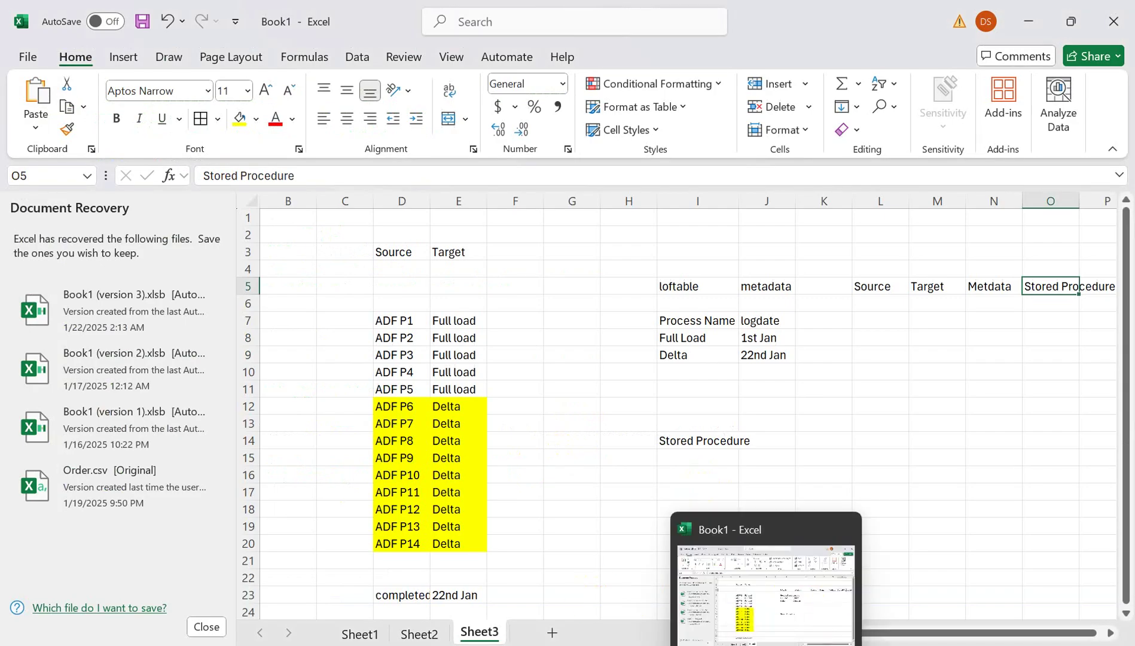
click(633, 608)
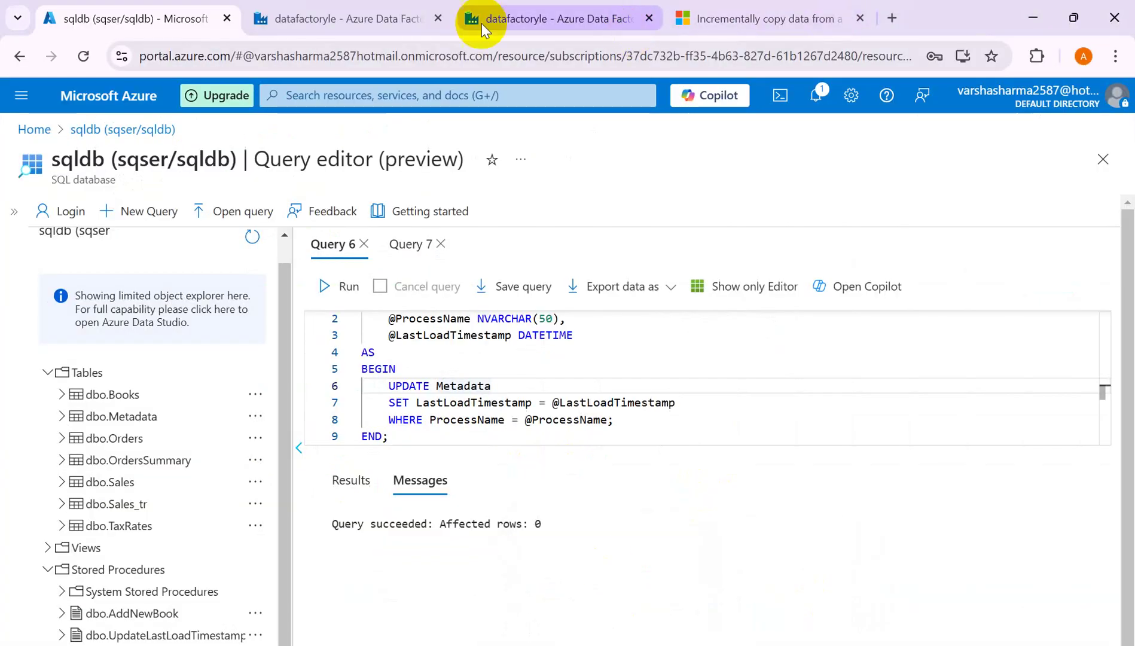
click(368, 18)
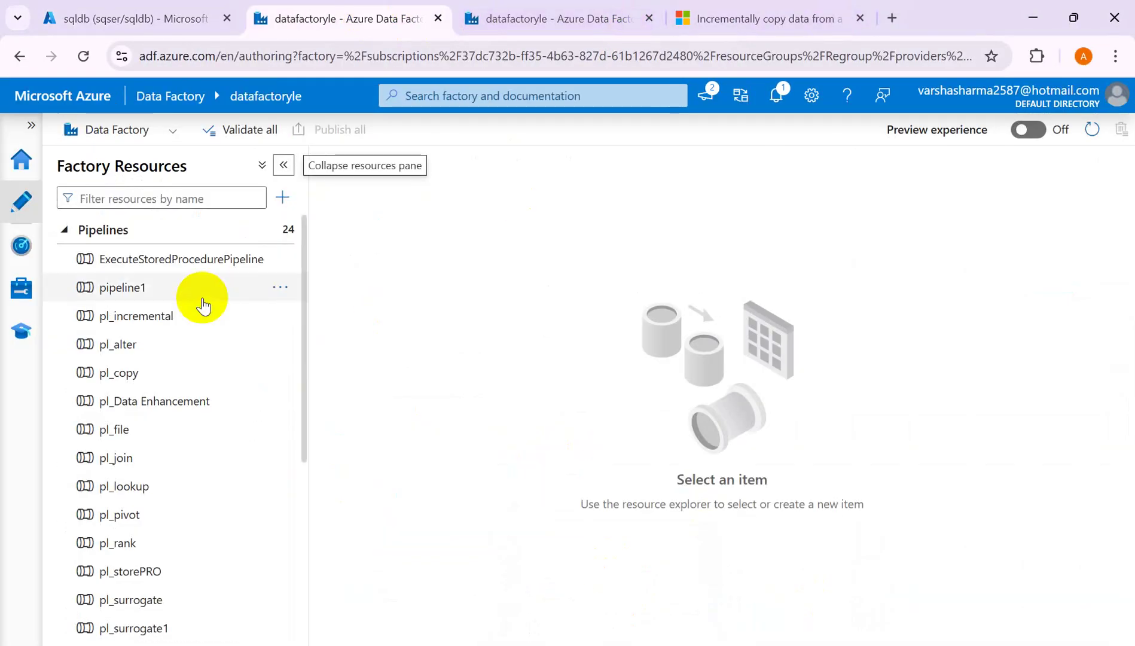
click(278, 231)
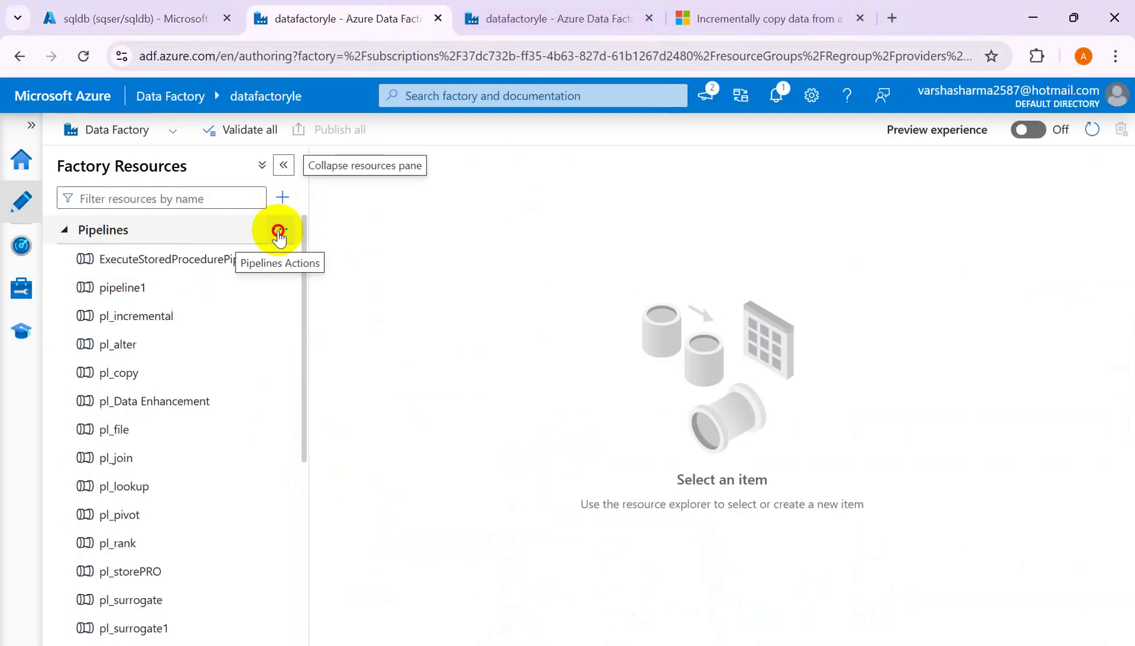
click(287, 255)
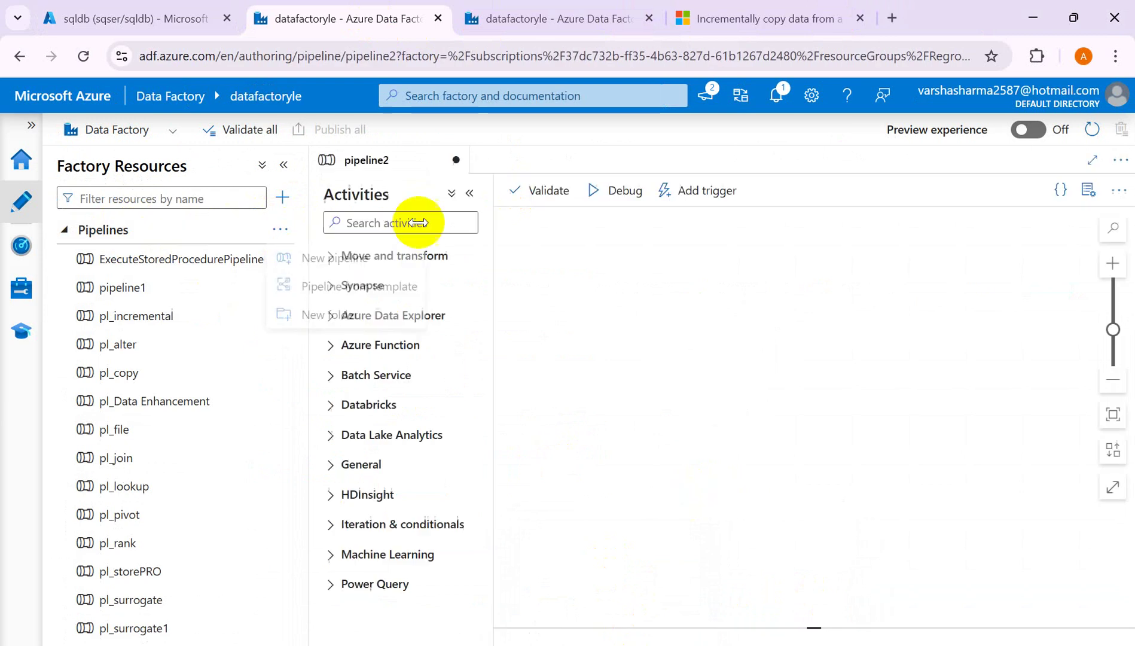
click(953, 319)
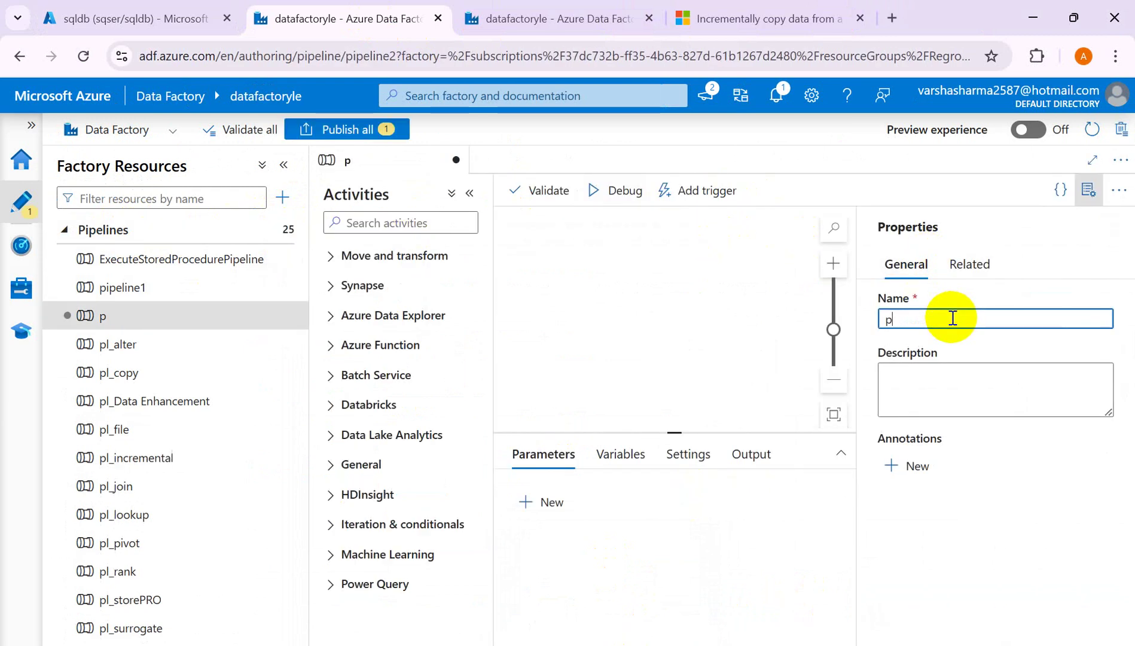
text(l_incrementalt)
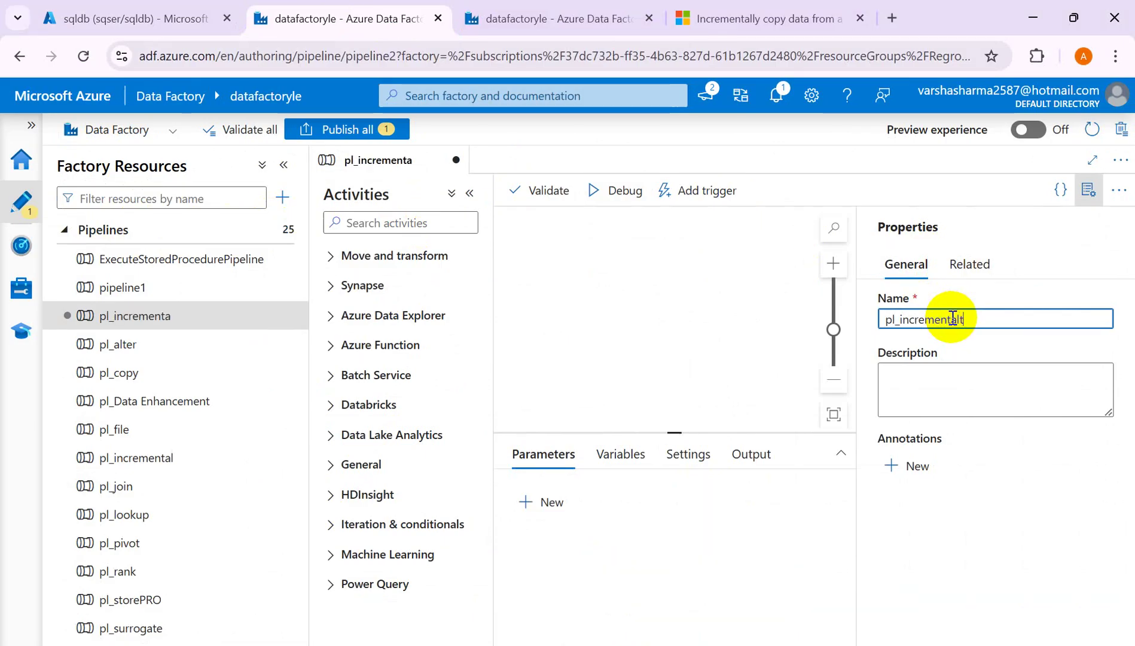
text(est)
click(1088, 190)
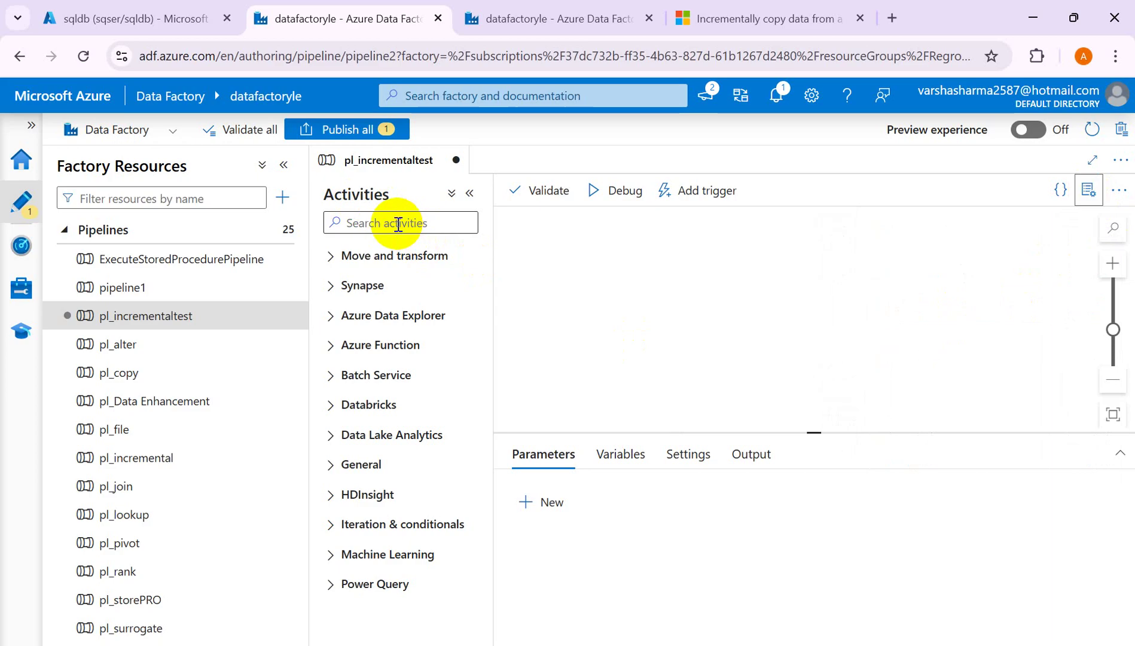
- Switch to Excel, add a new worksheet and enter "pipeline" in cell A1
click(766, 643)
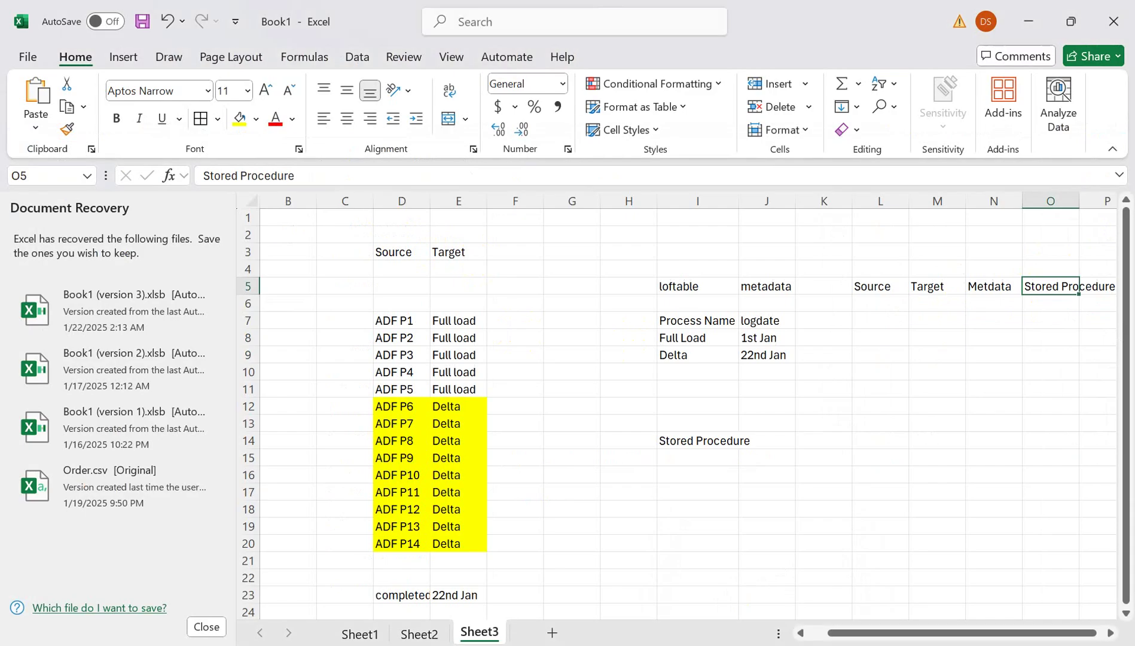
click(552, 633)
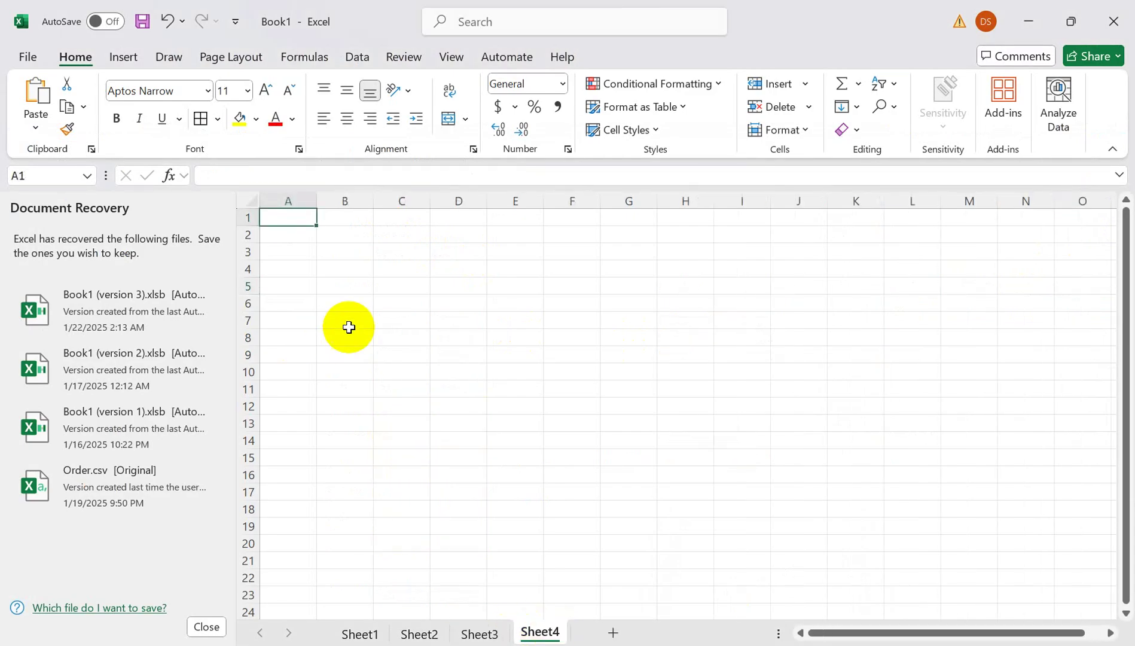
text(pipeline)
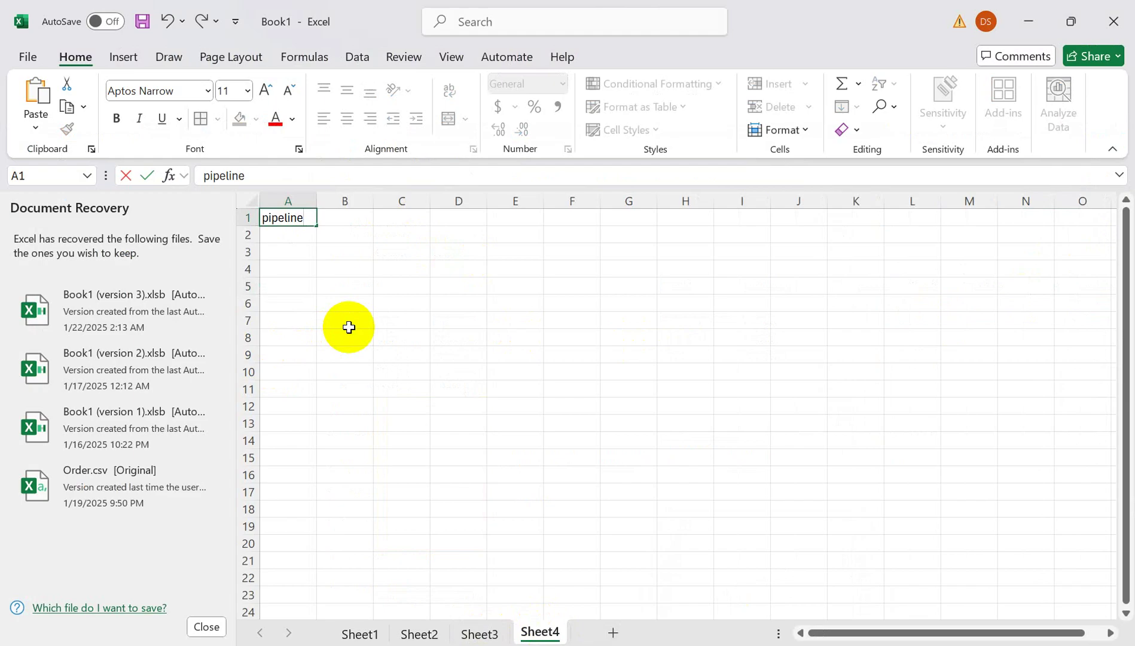
- Enter "Metadata" in cell B4, with "incremental" in B5 and "lastupdatedate" in C5
click(350, 269)
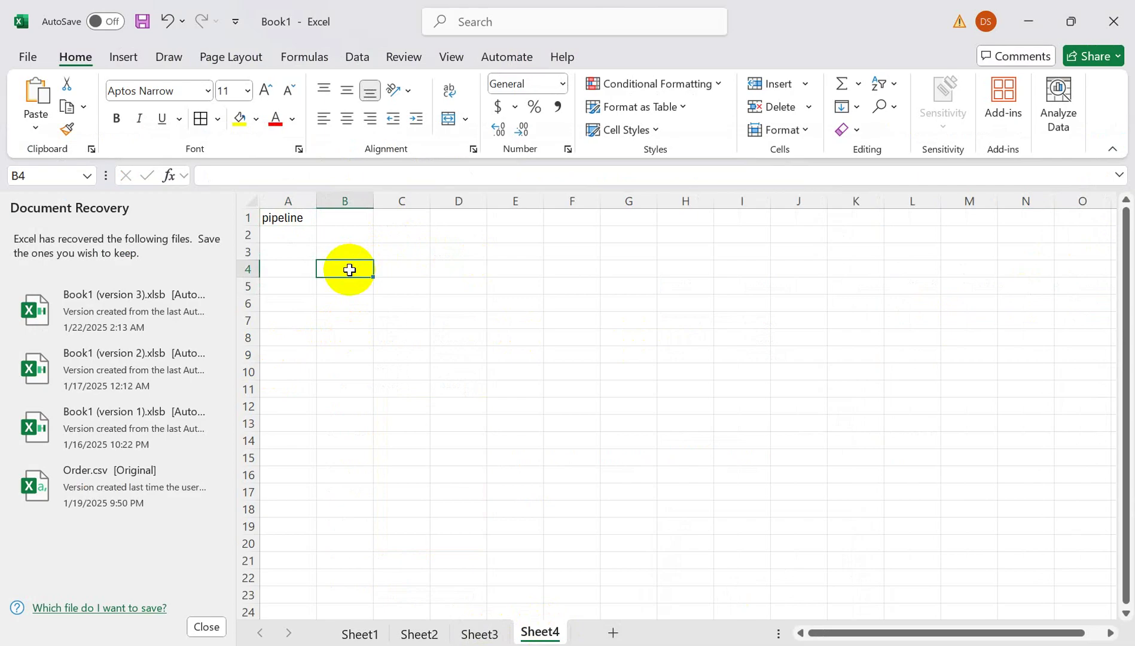
text(Metadata)
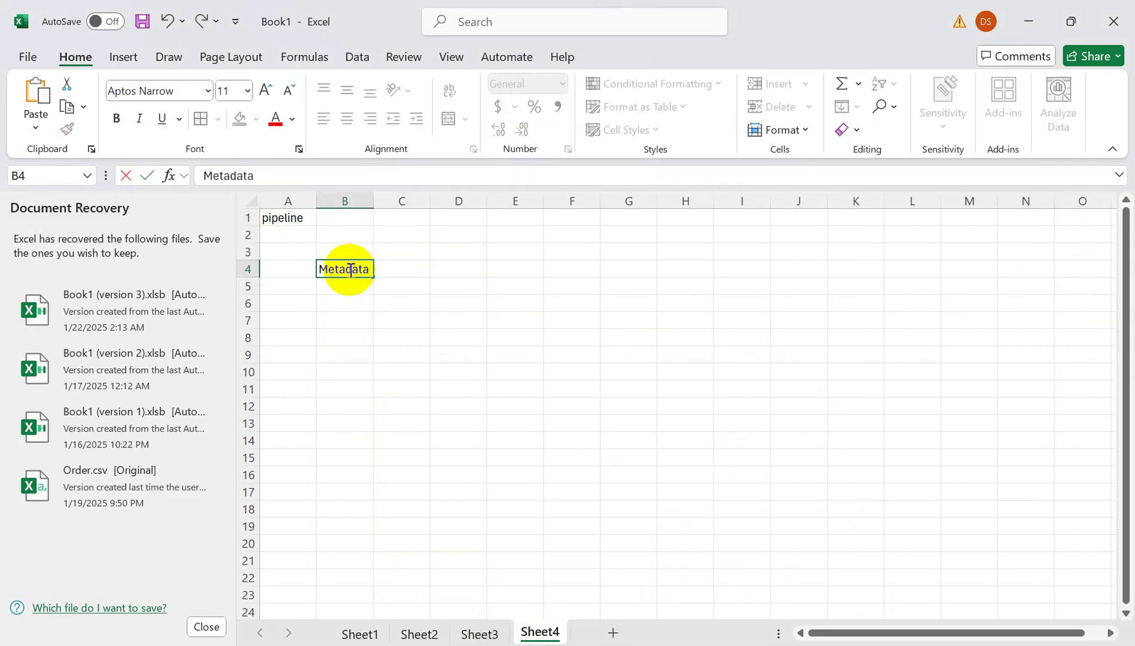
key(Return)
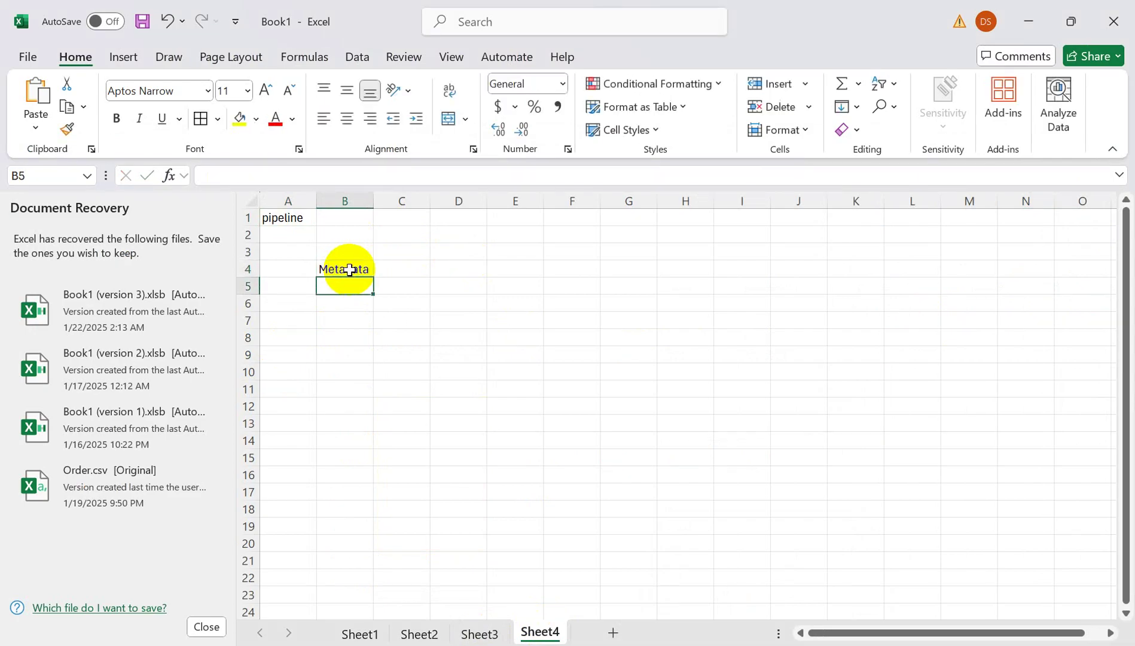
text(incr)
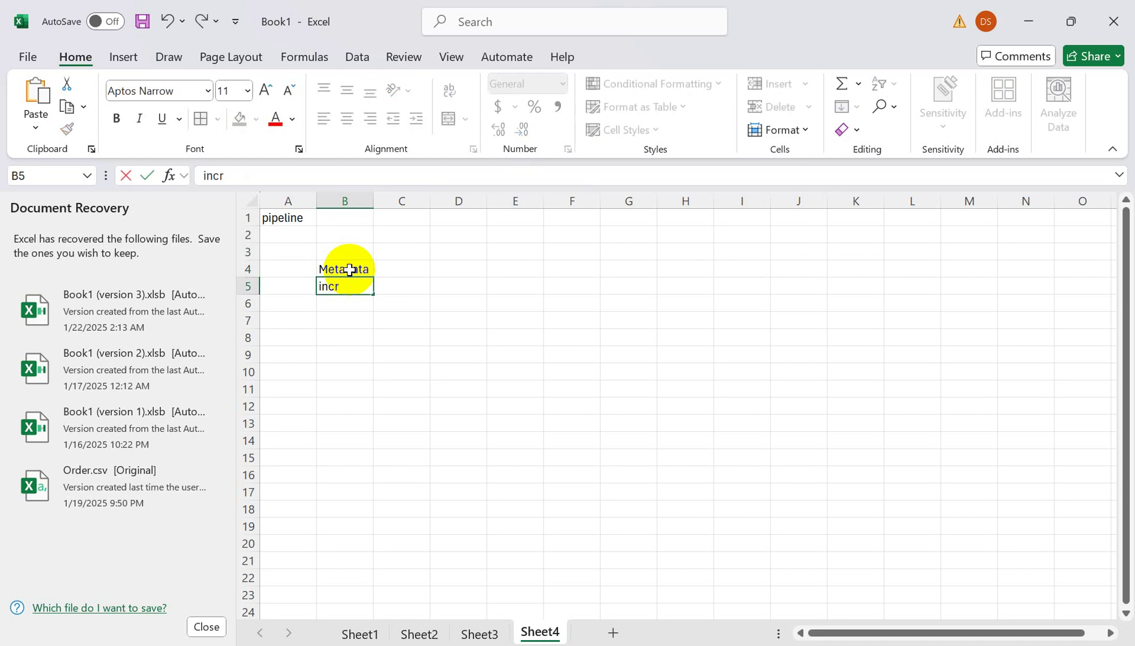
text(emental)
key(Tab)
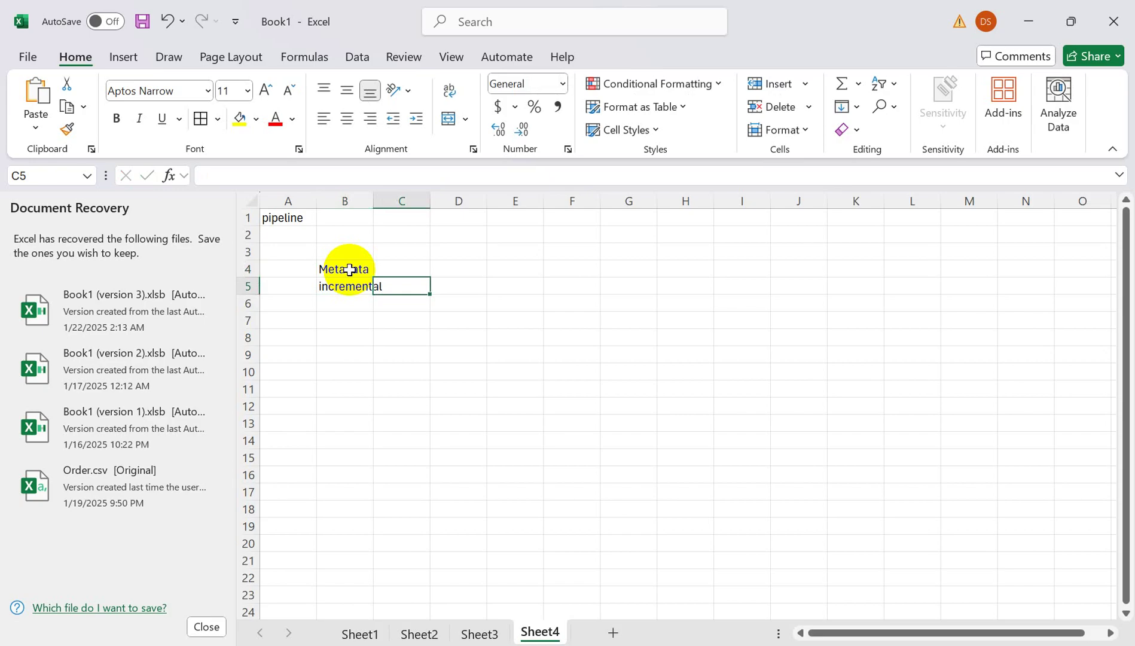
text(last)
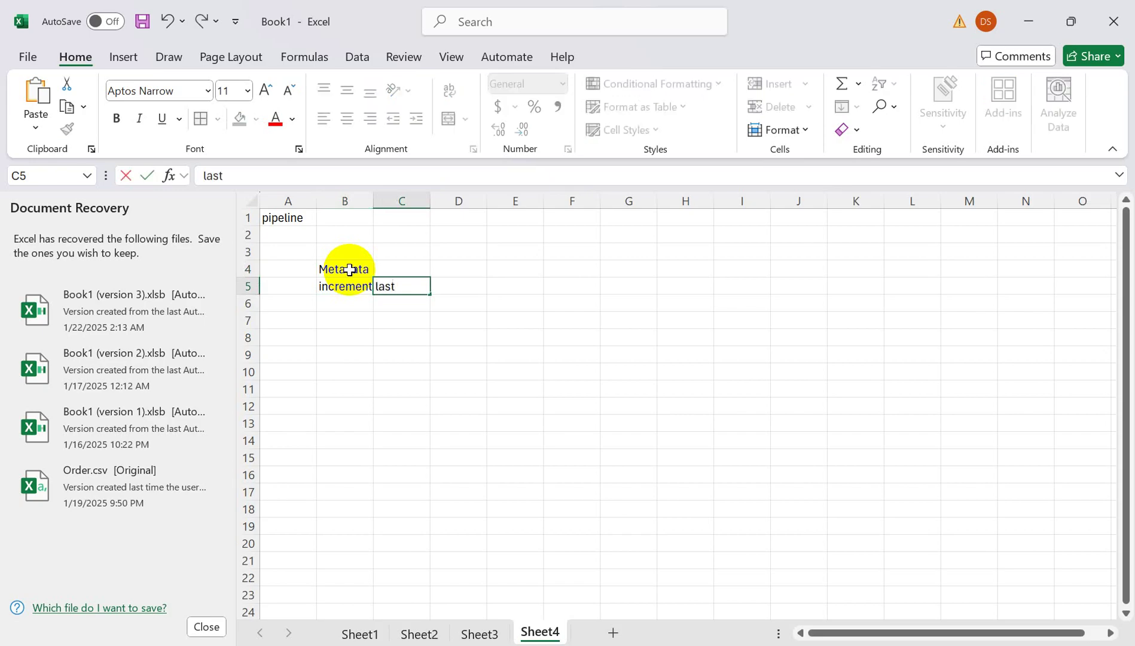
text(updatedate)
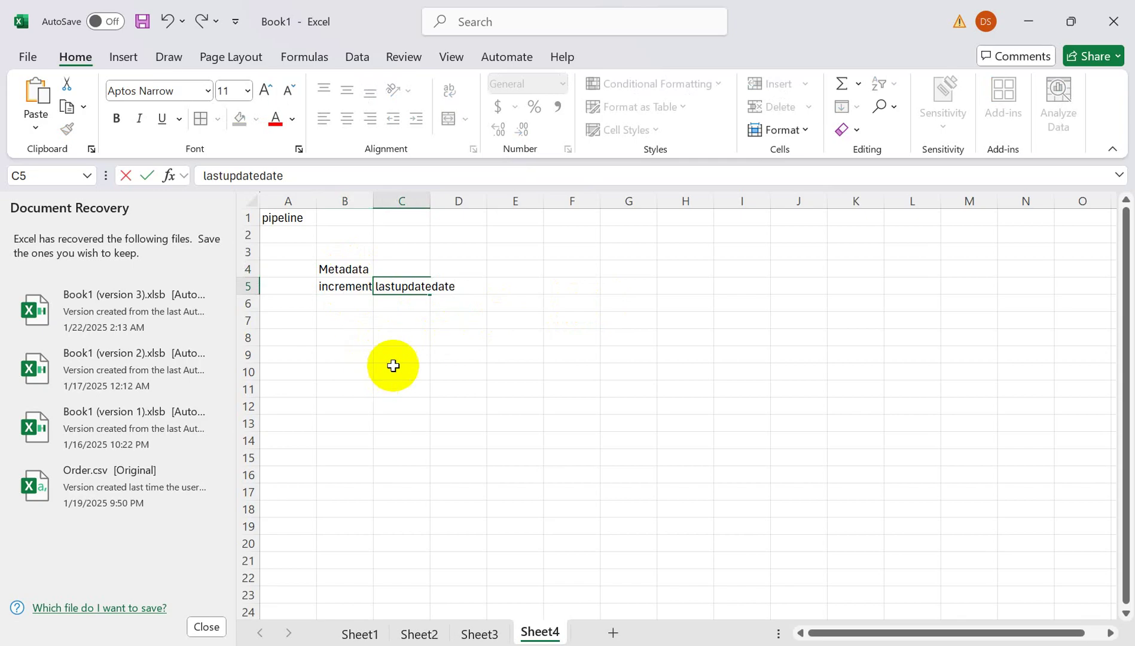
- Enter "Lookup activity" in cell C9 and "lookup" in cell C11
click(410, 353)
text(Lookup activity)
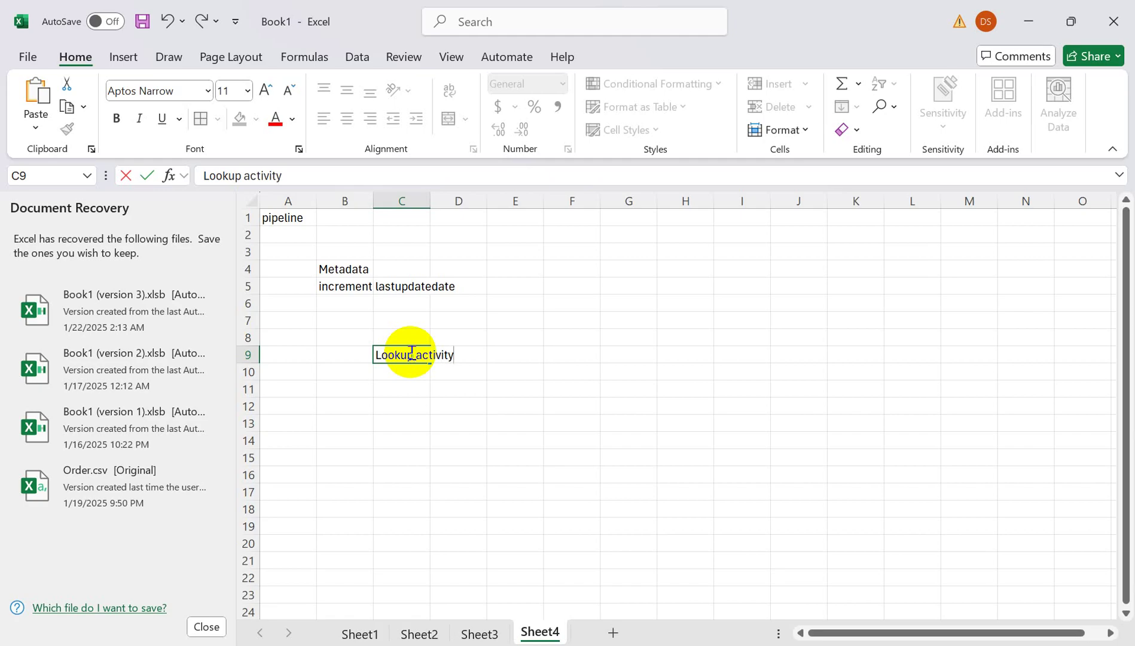
click(406, 386)
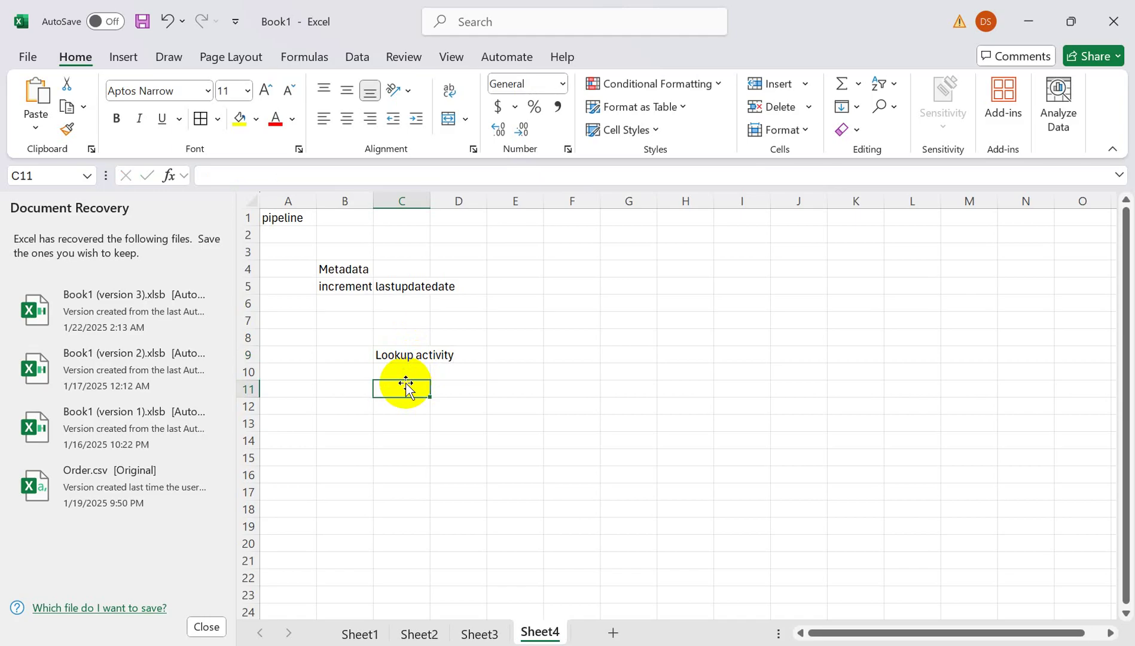
text(lookup)
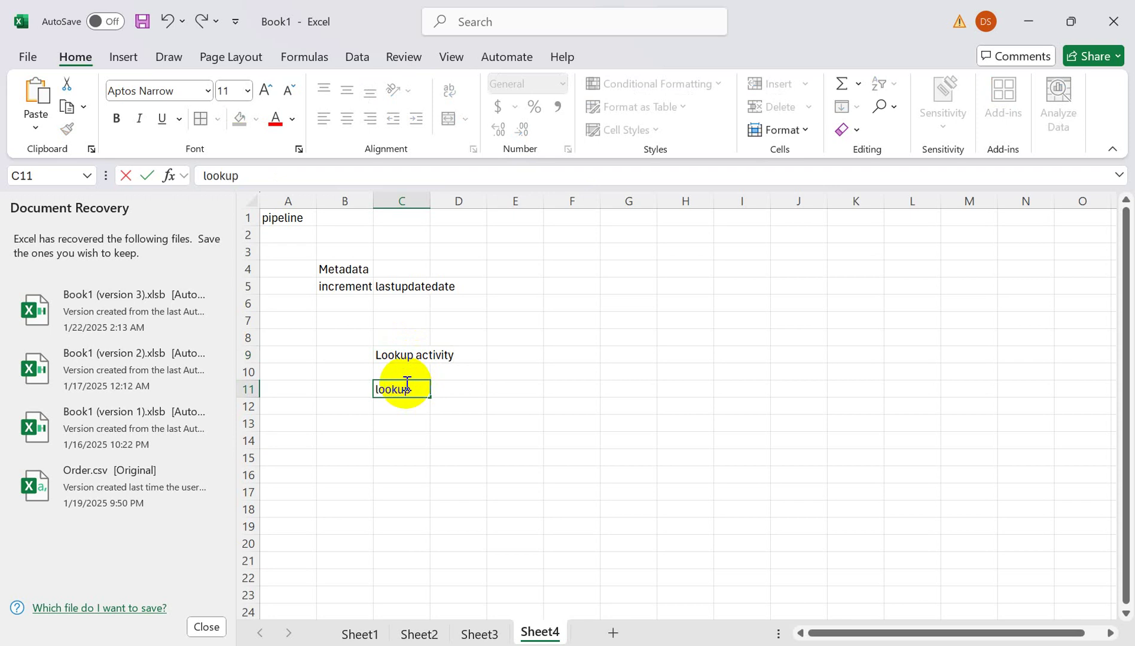
- Enter "getmetadata" in cell A11 and reselect the lookup entry in cell C11
click(281, 390)
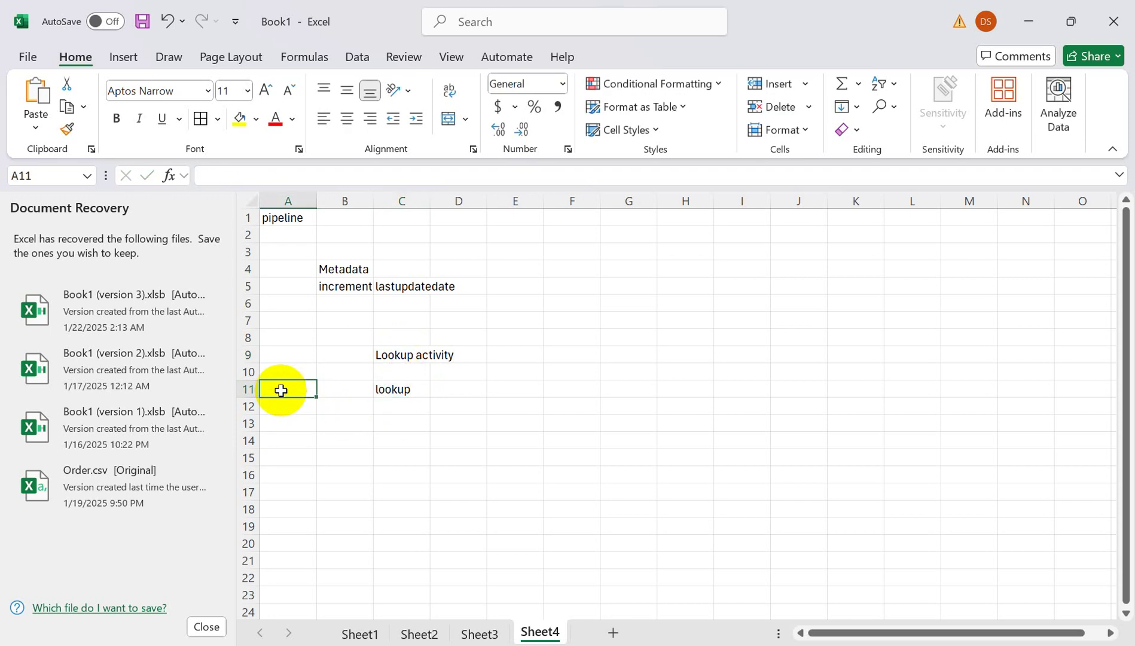
text(get)
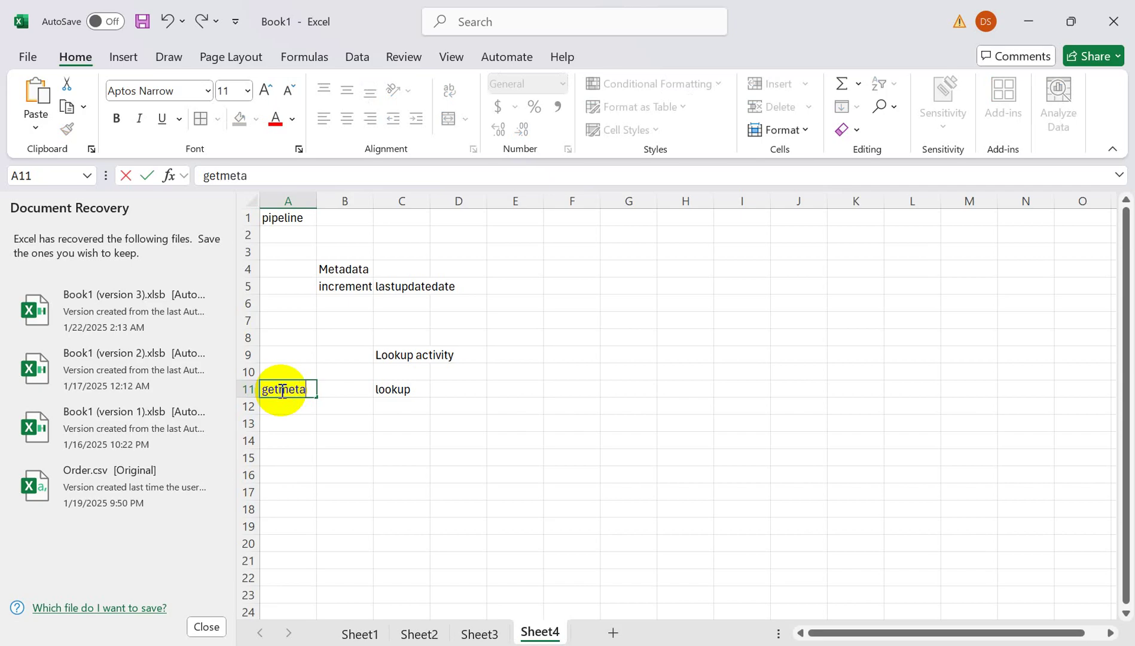
text(metadata)
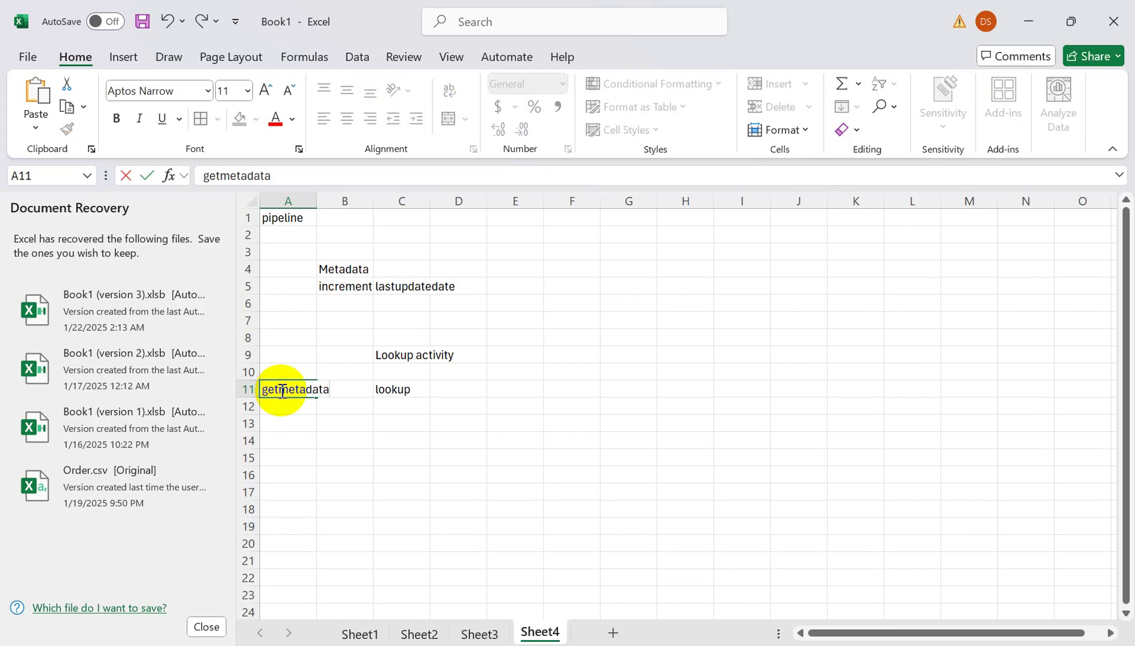
click(398, 389)
click(392, 405)
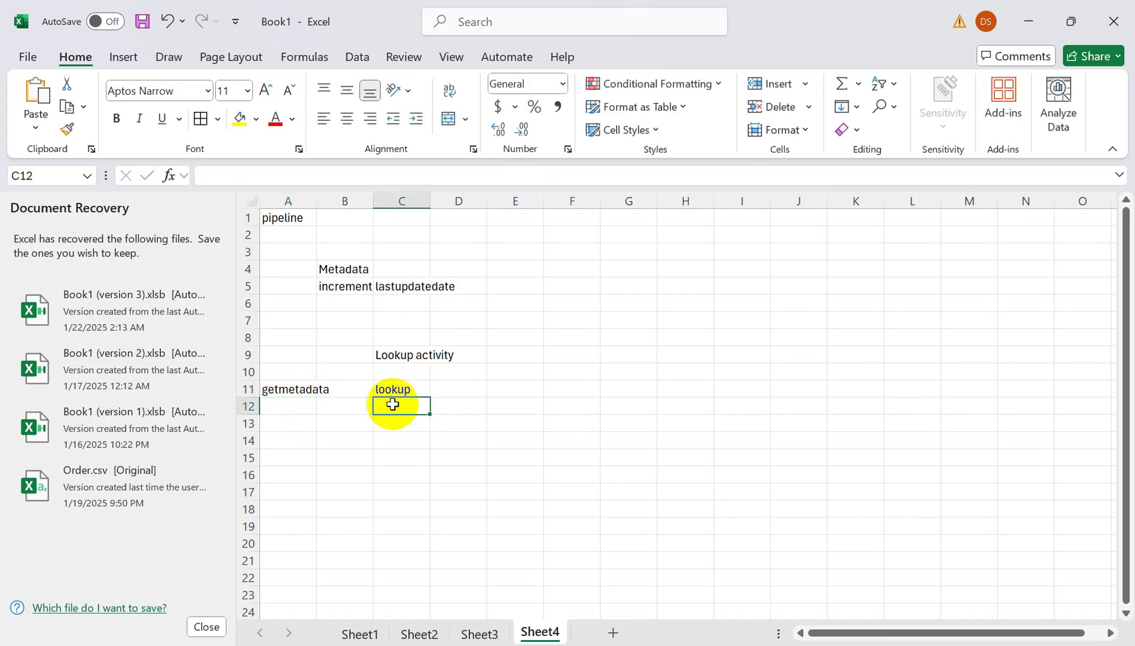
click(393, 389)
key(alt+Tab)
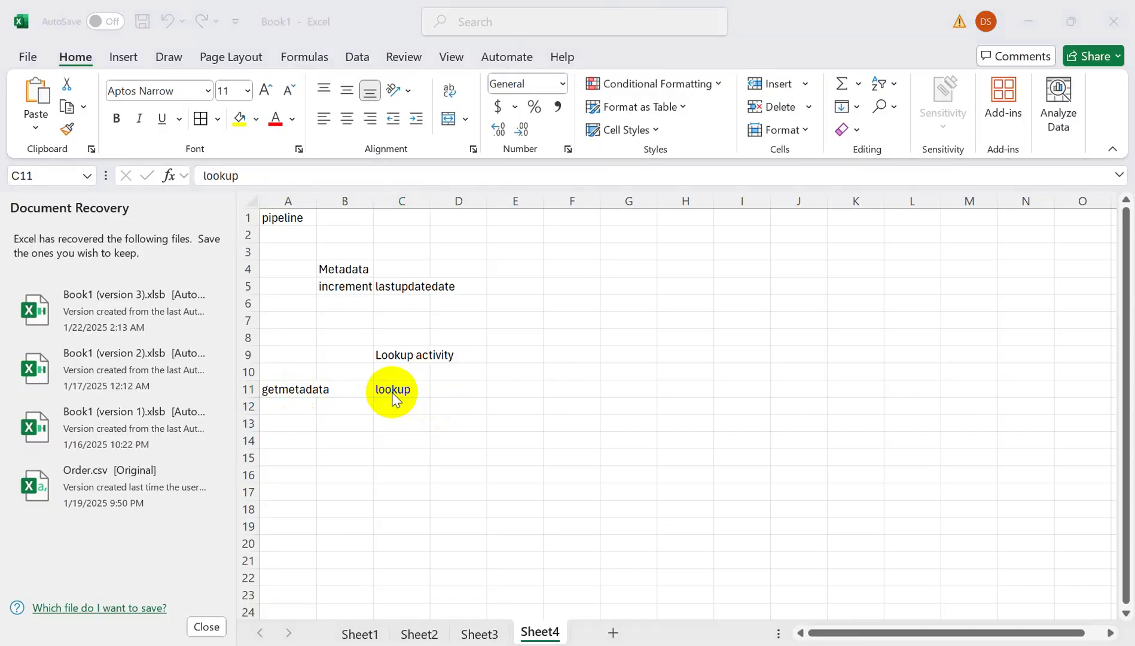
- Switch to Azure Data Factory and search the pipeline activities for "look"
click(428, 221)
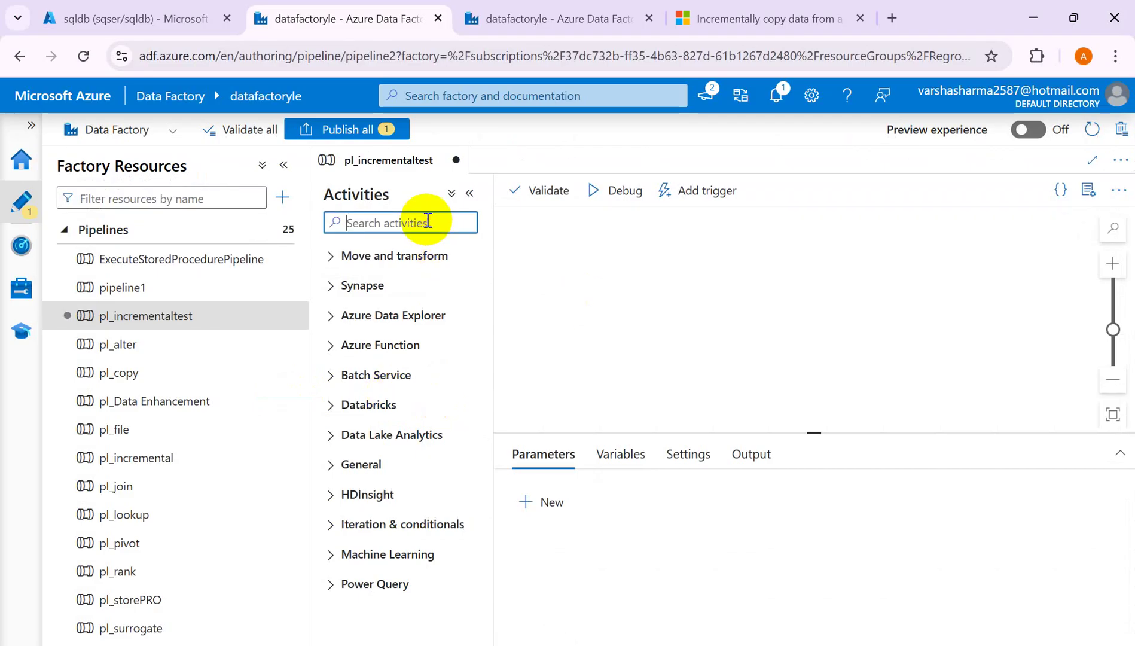
text(look)
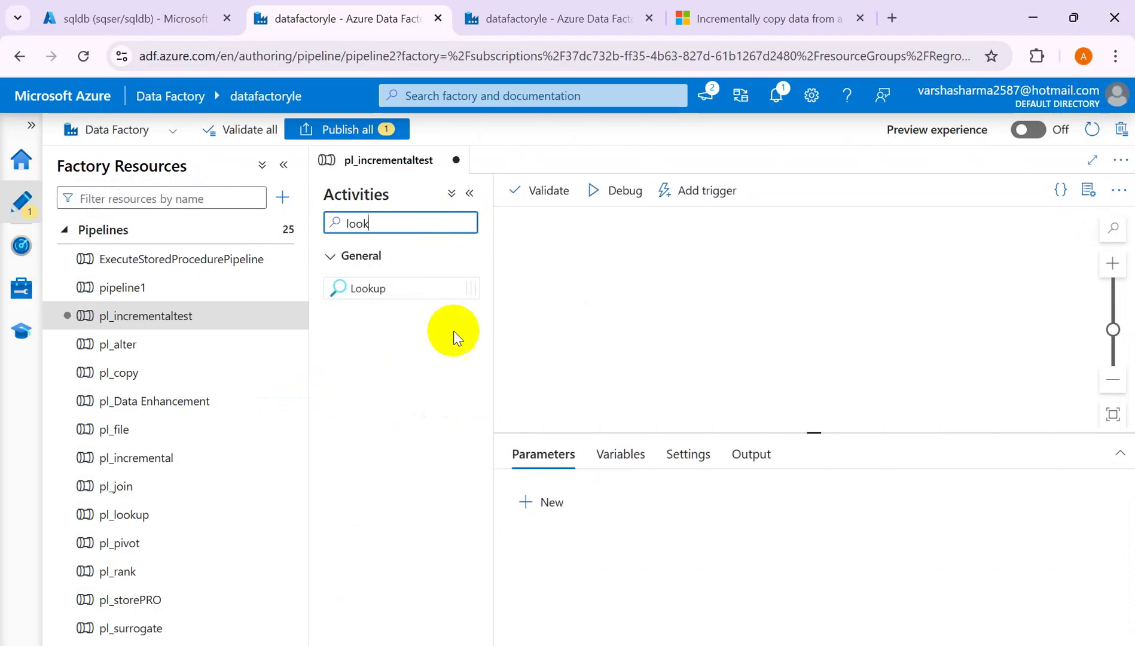
- Switch to Excel and review the incremental and lastupdatedate entries in cells B5 and C5
key(alt+Tab)
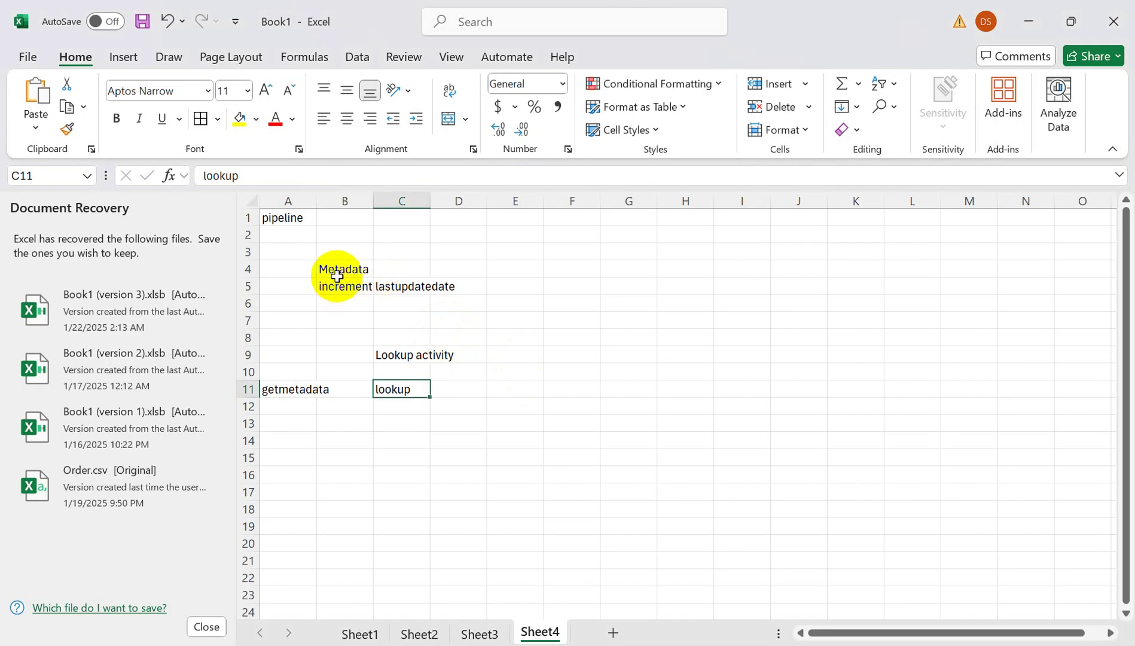
click(403, 287)
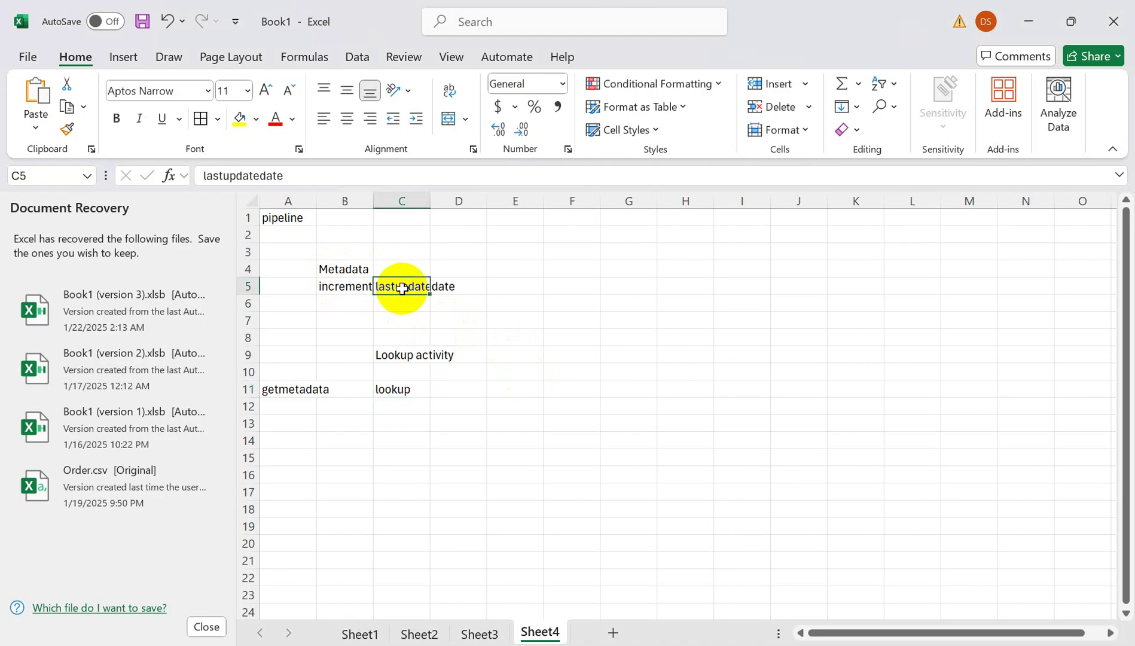
click(337, 286)
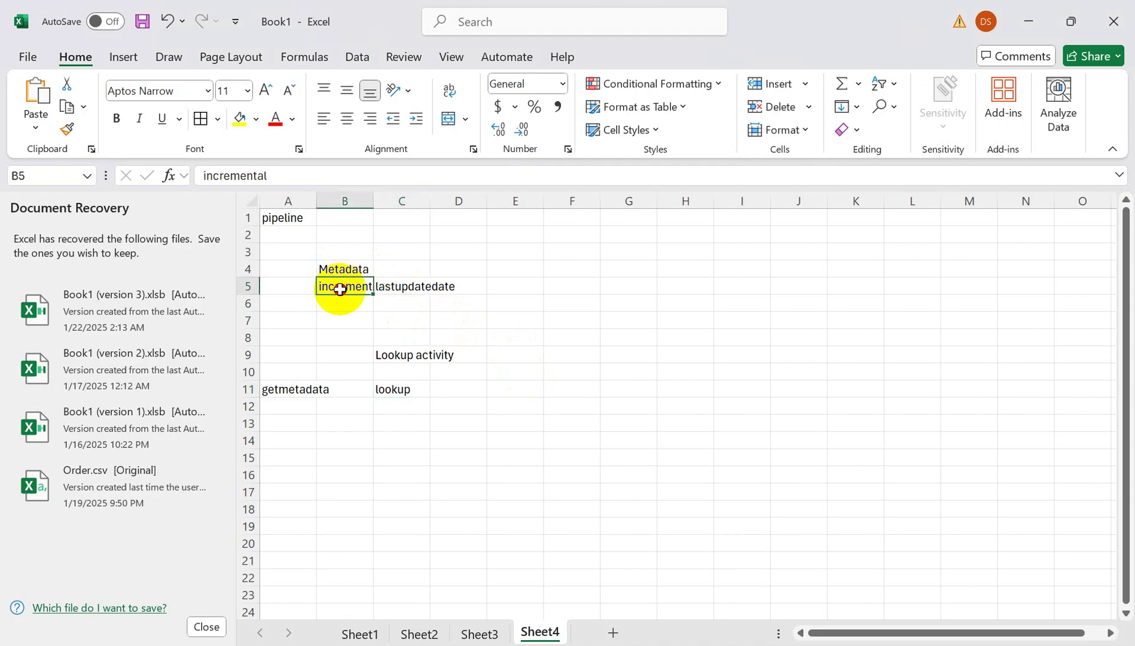
click(409, 299)
- Return to Azure Data Factory, add a Lookup activity to the pipeline canvas and name it "Get Last Data load timestamp"
key(alt+Tab)
click(453, 223)
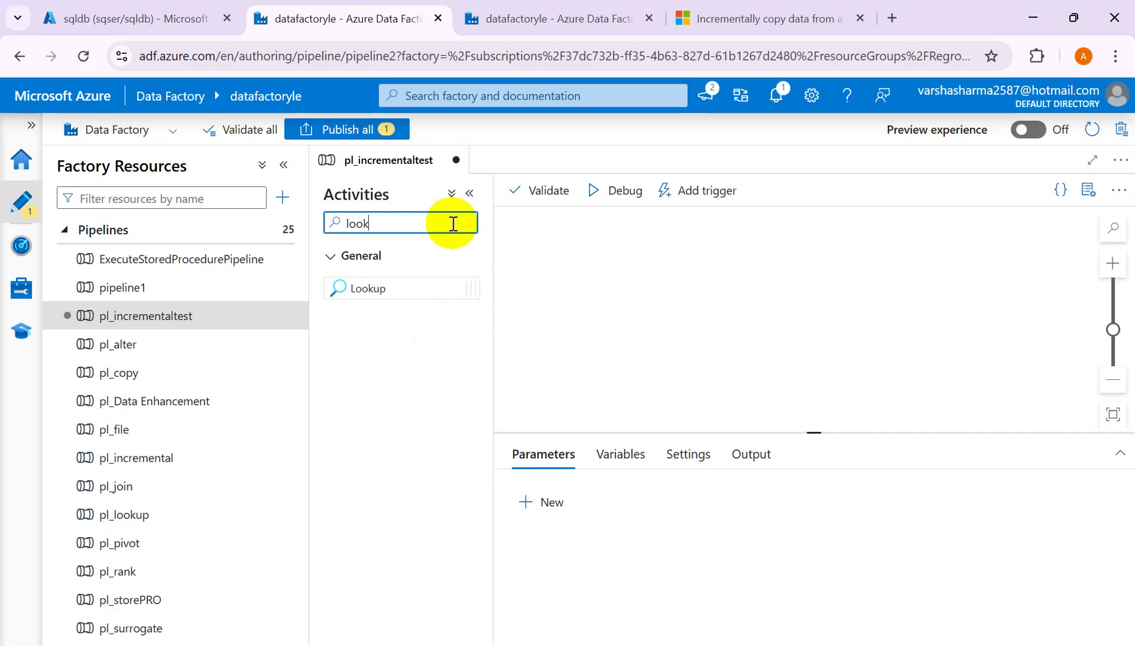
drag(375, 286, 617, 288)
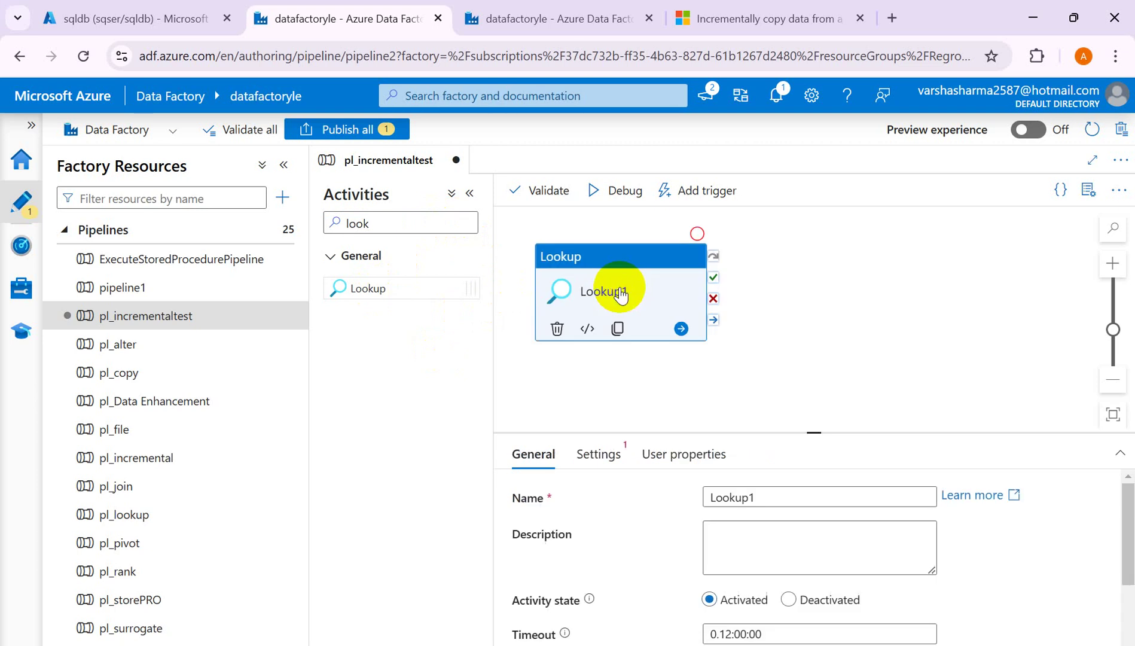
click(761, 495)
key(BackSpace)
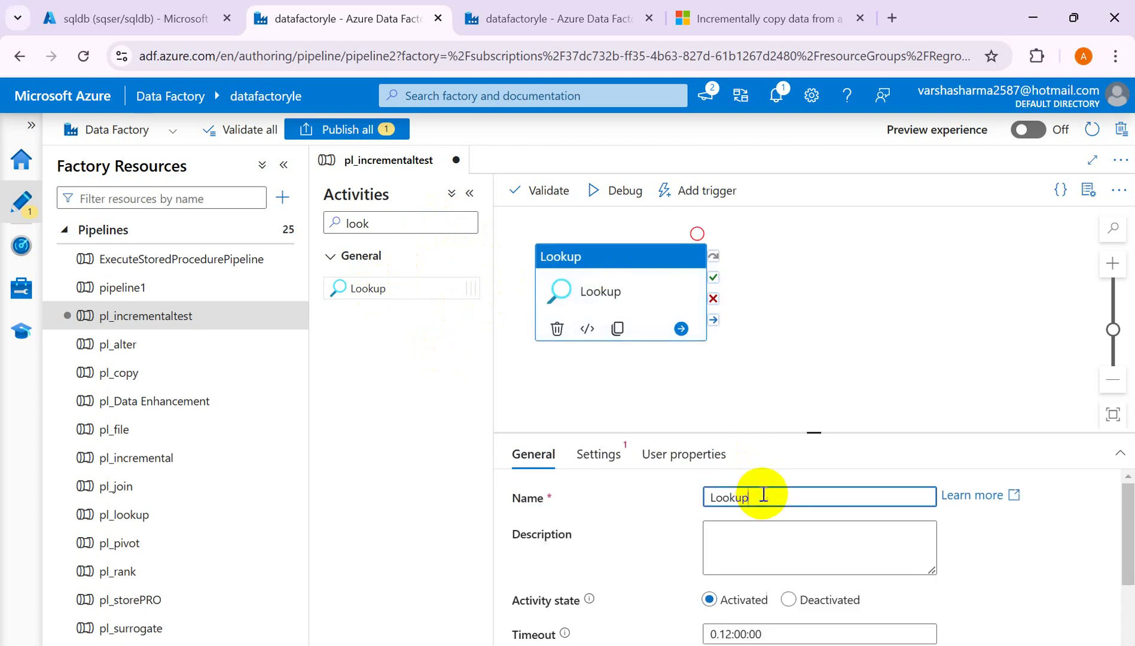
key(ctrl+a)
key(BackSpace)
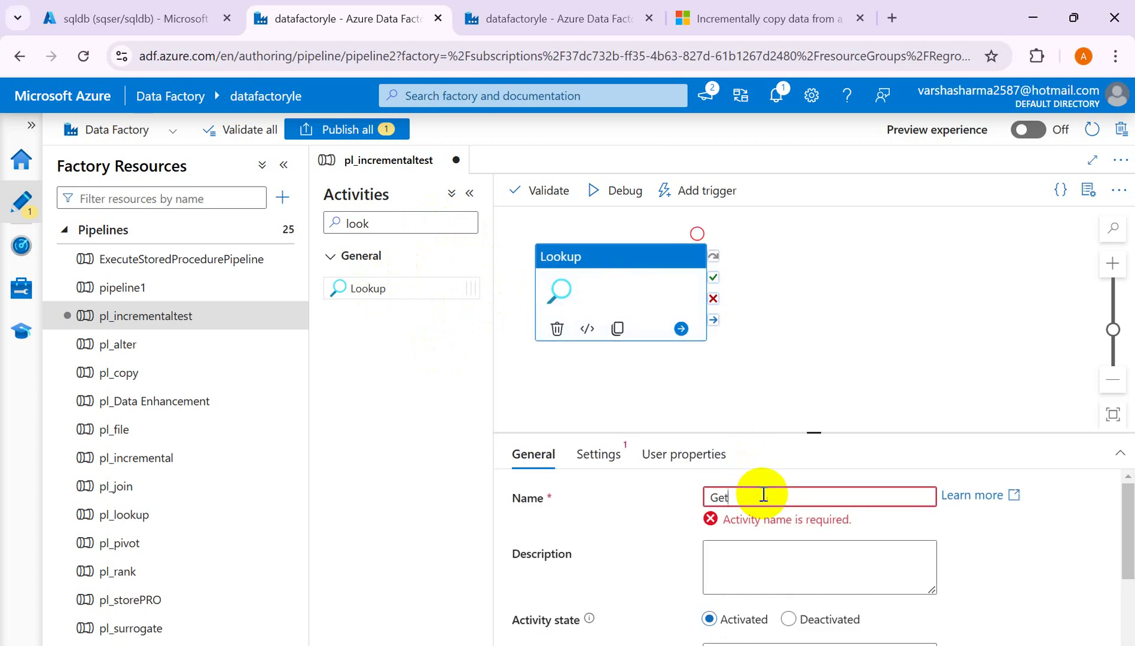
text(Get Last Update date)
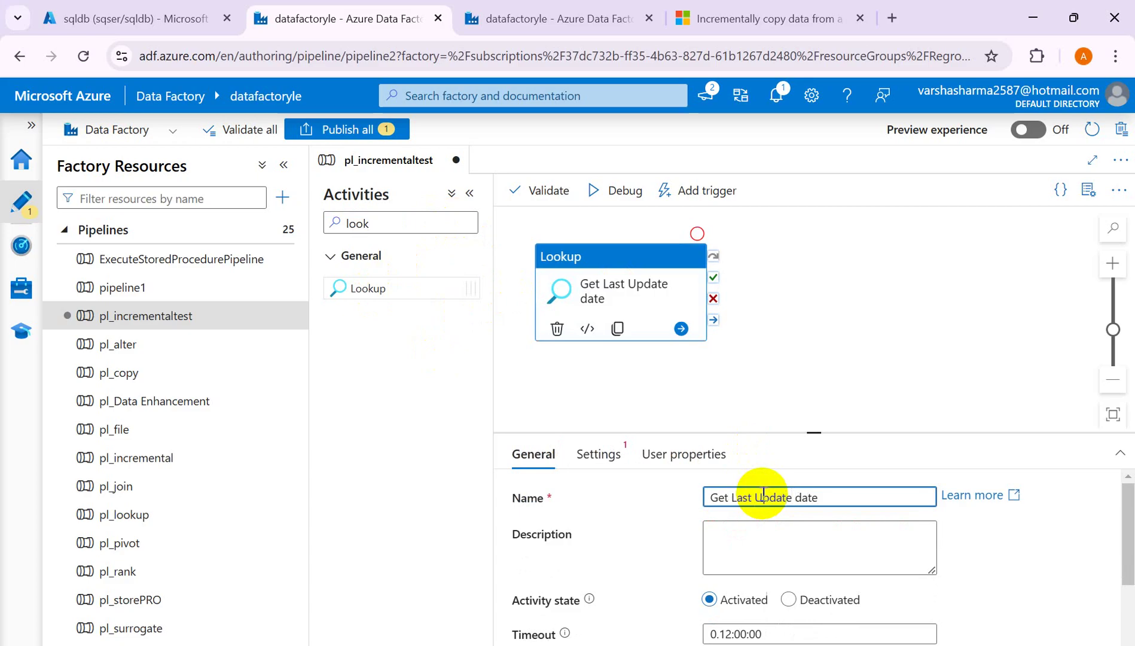
text(Data load)
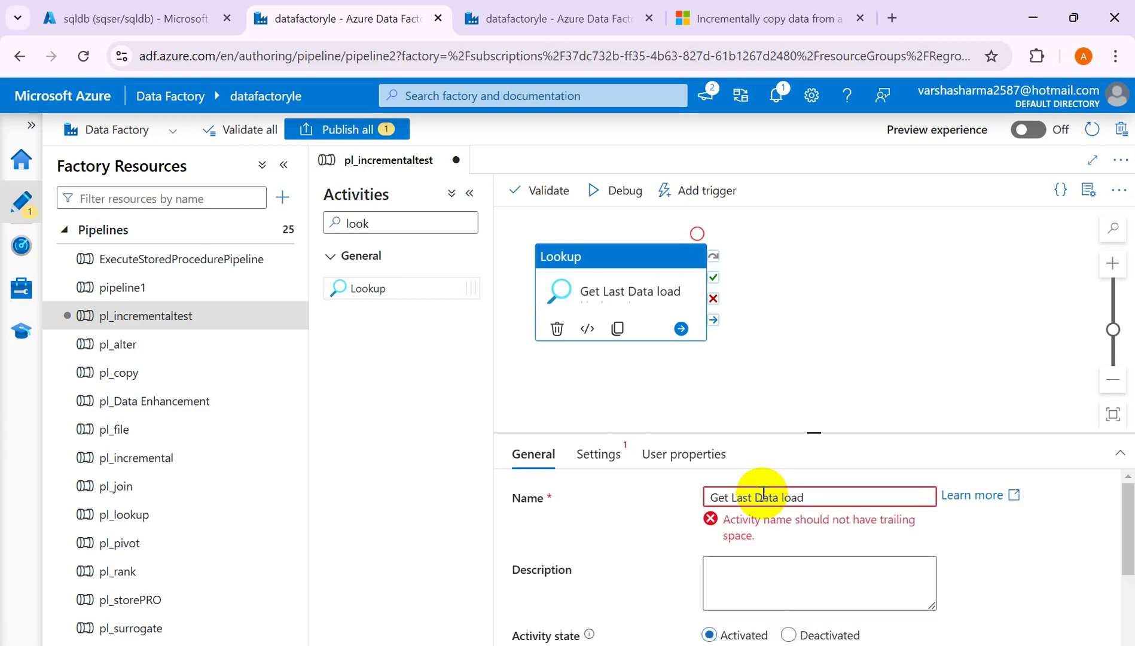
text(timesta)
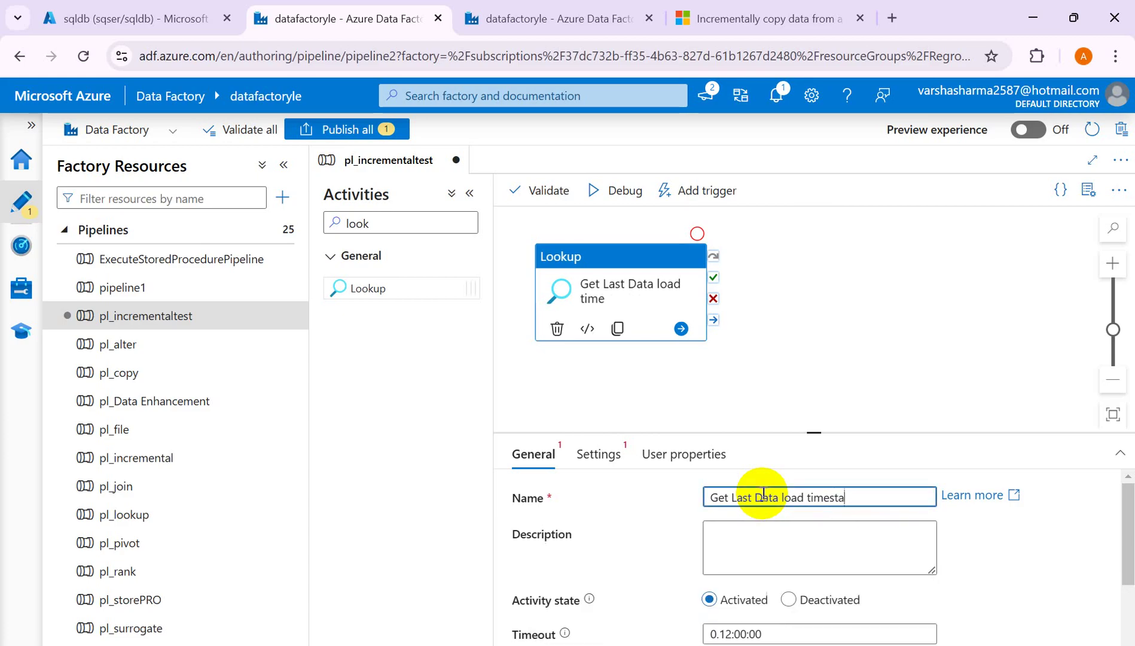
text(mp)
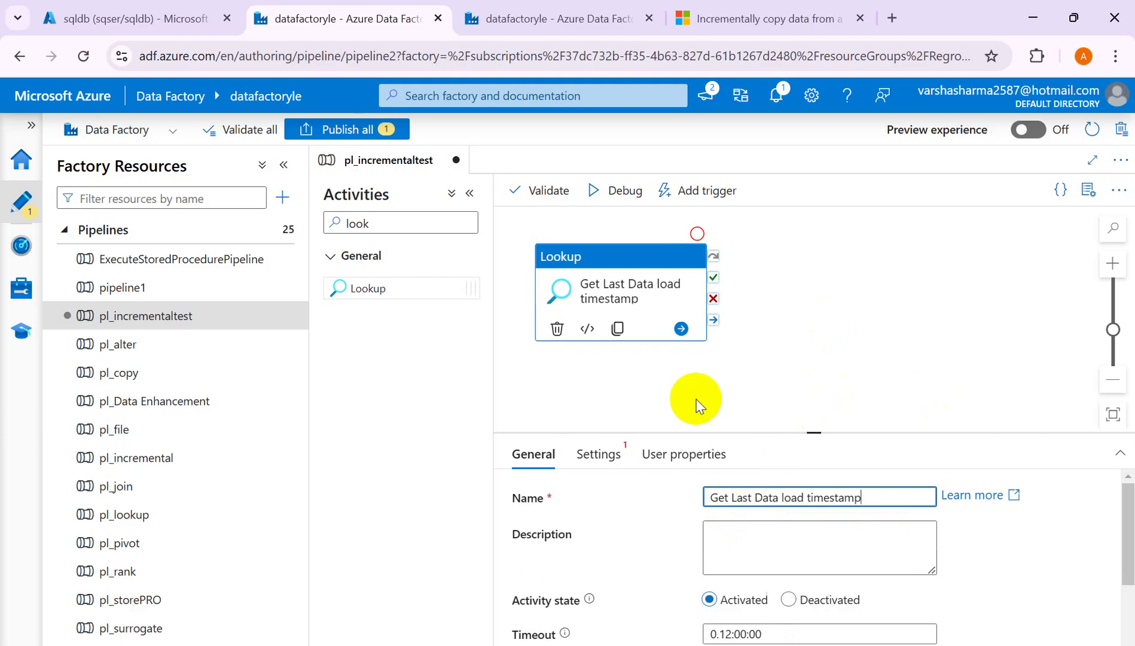
- Start a new source dataset for the Lookup activity with Azure SQL Database as the data store
click(599, 456)
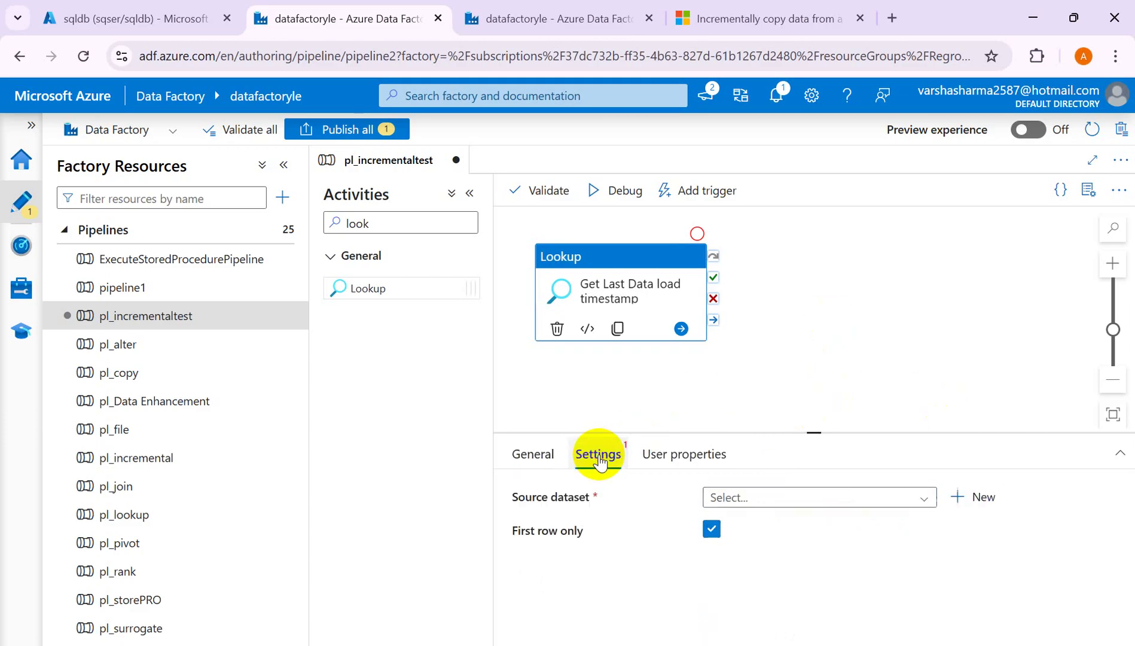
click(965, 498)
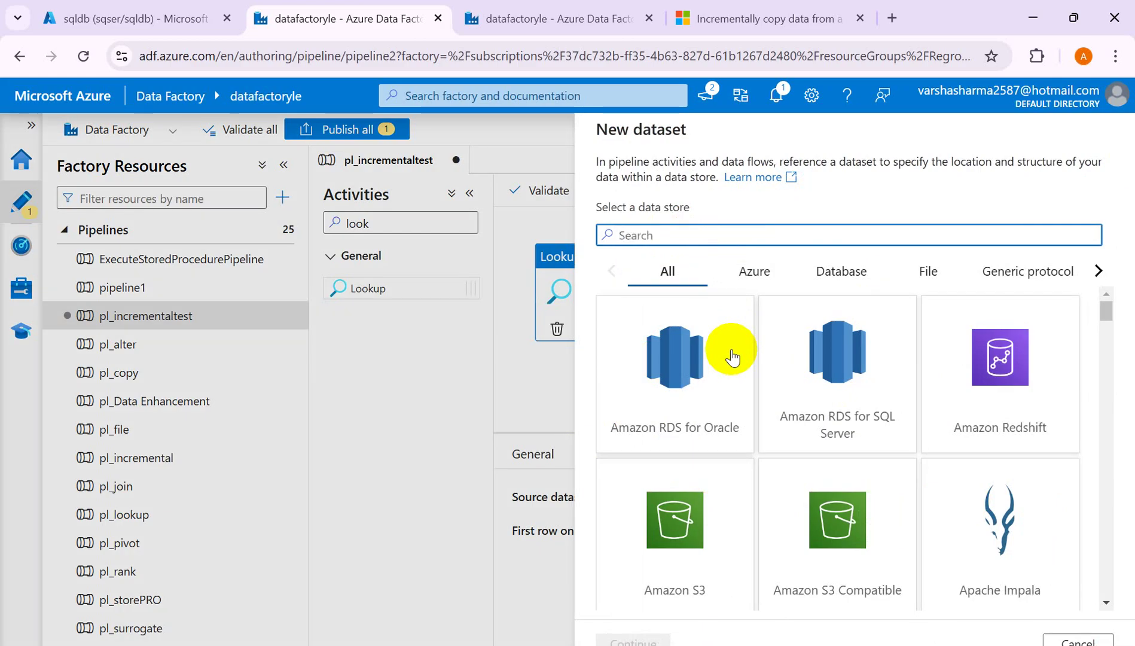
text(SQL)
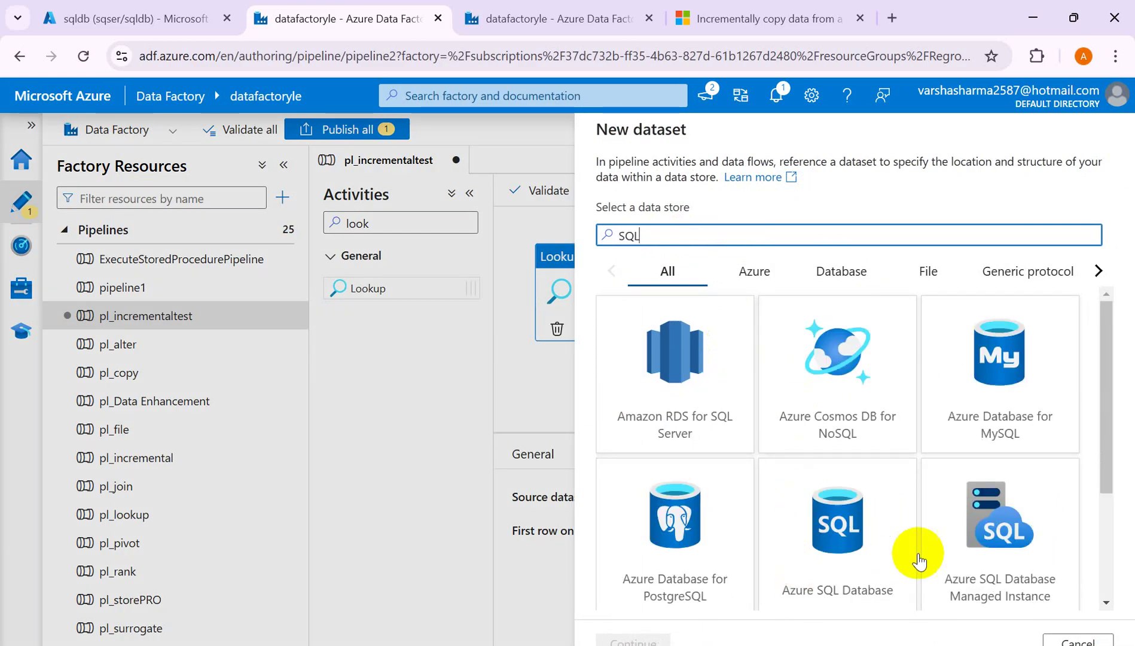
click(855, 536)
click(622, 640)
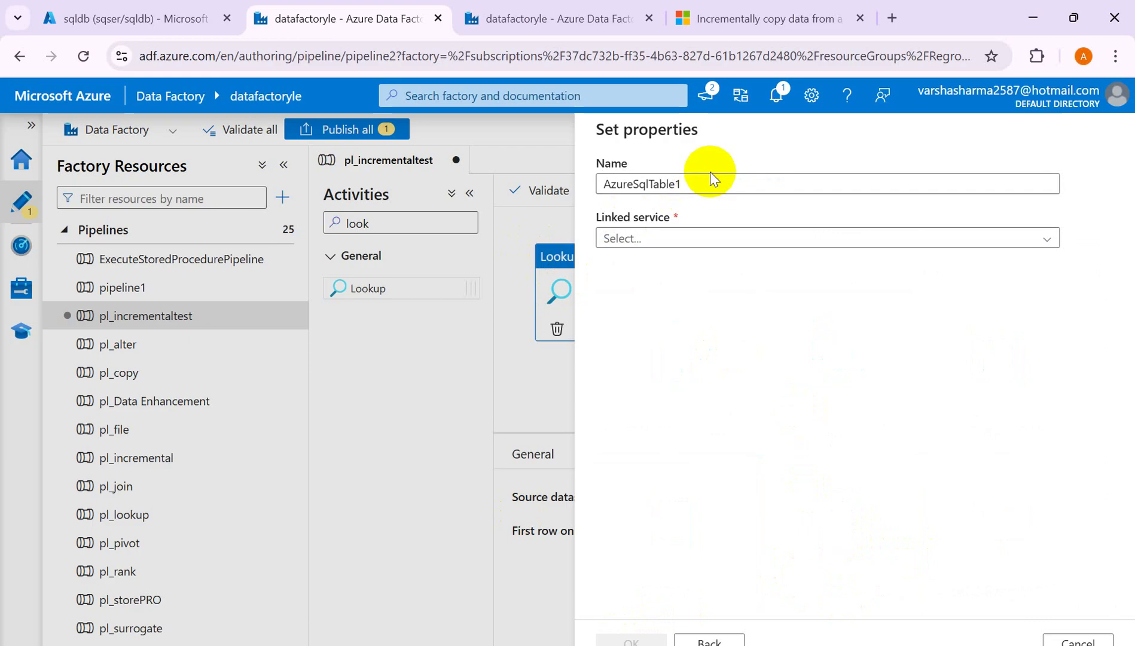
- Name the dataset ds_metadata, use linked service ls_sqldb with table dbo.Metadata, and create it
click(696, 185)
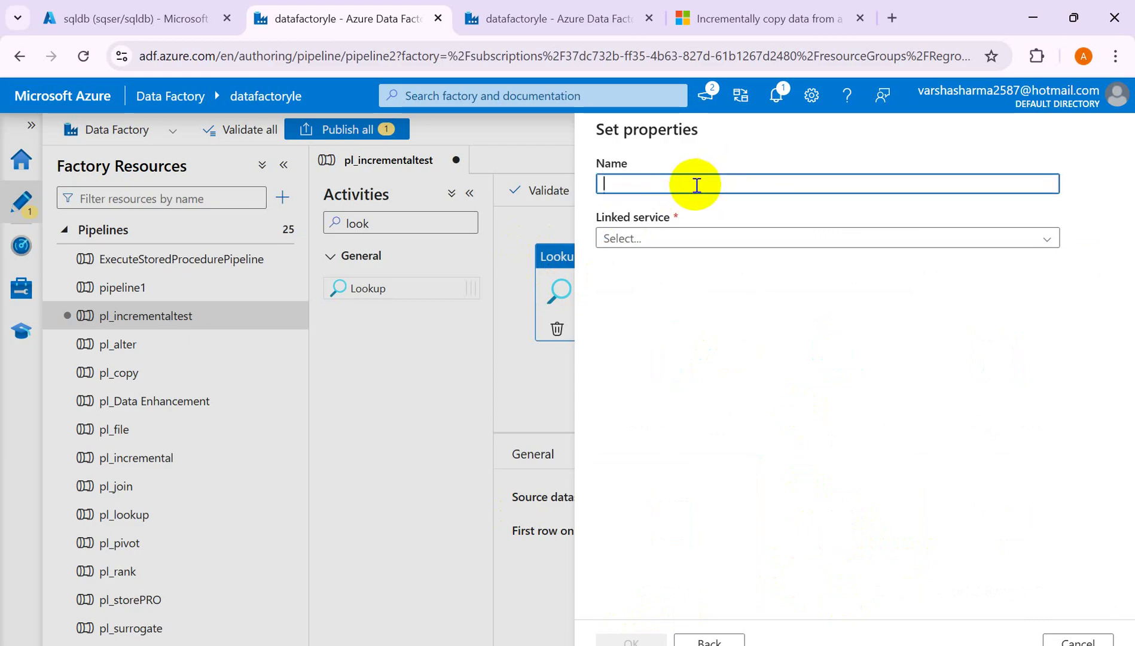
text(ds_metadata)
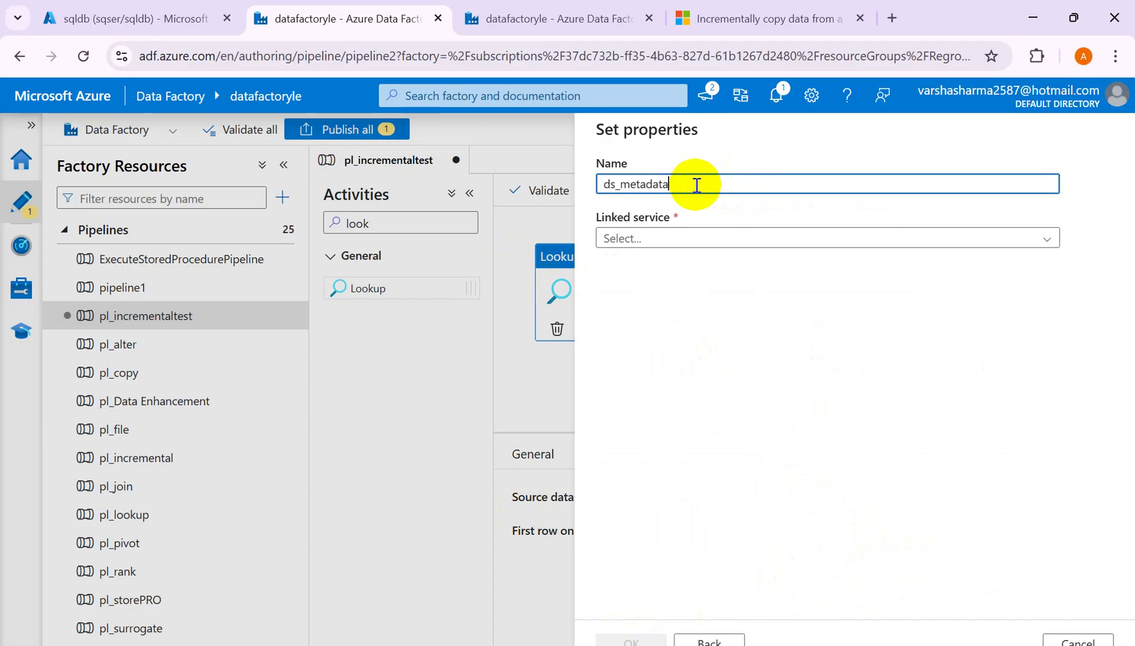
click(651, 239)
click(634, 326)
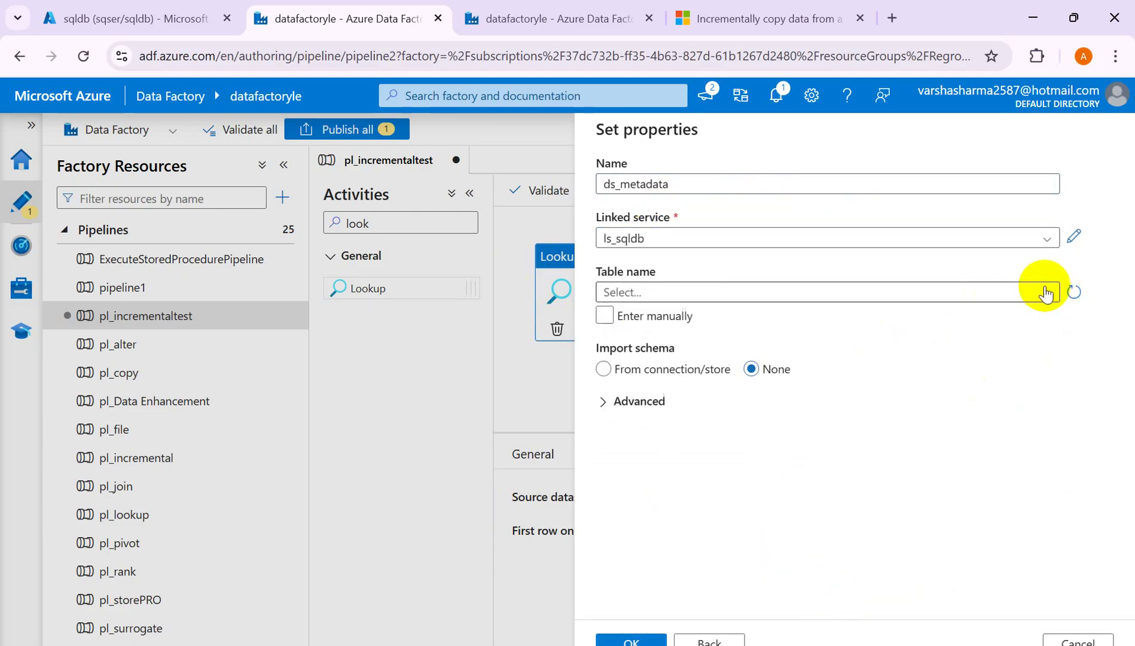
click(1045, 292)
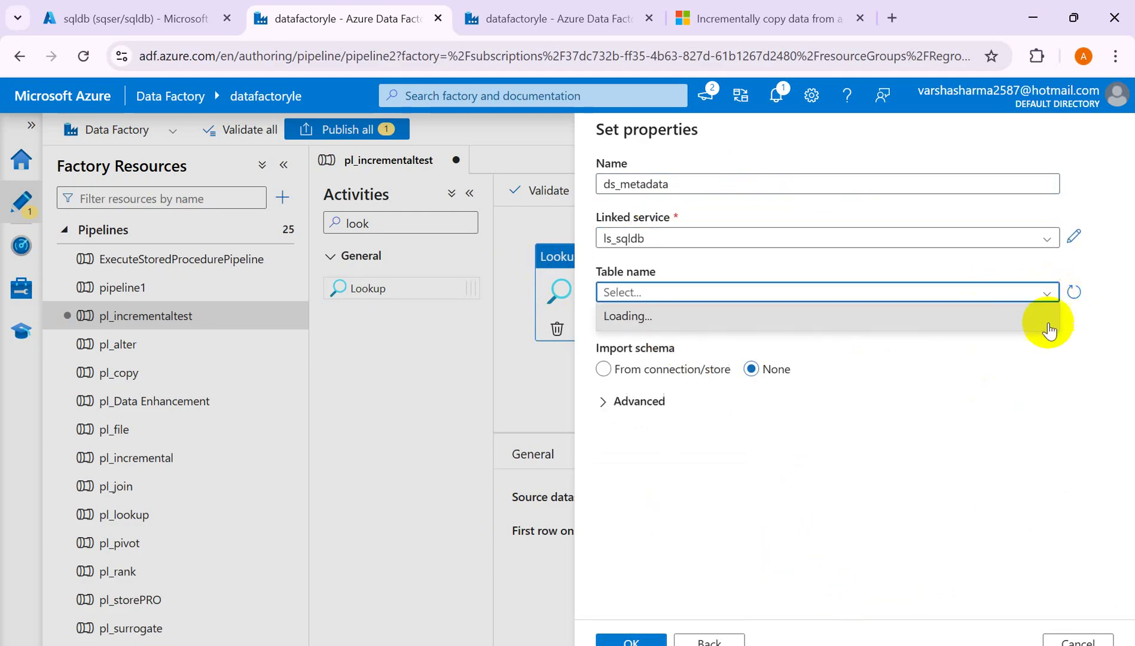
click(1044, 294)
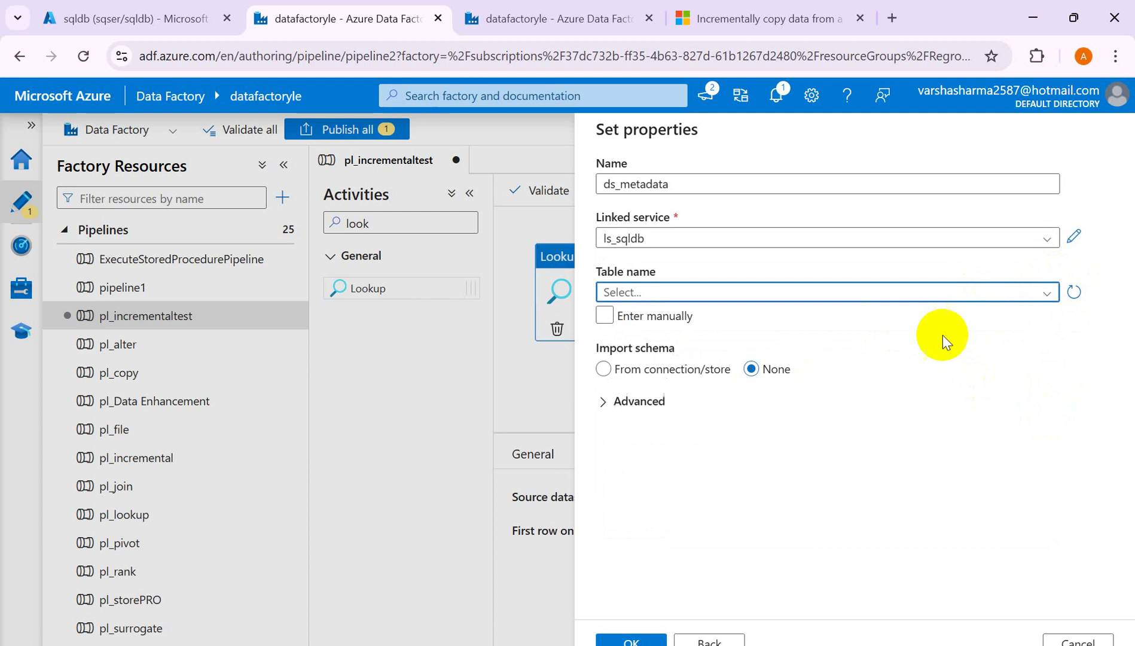
click(1042, 296)
click(687, 381)
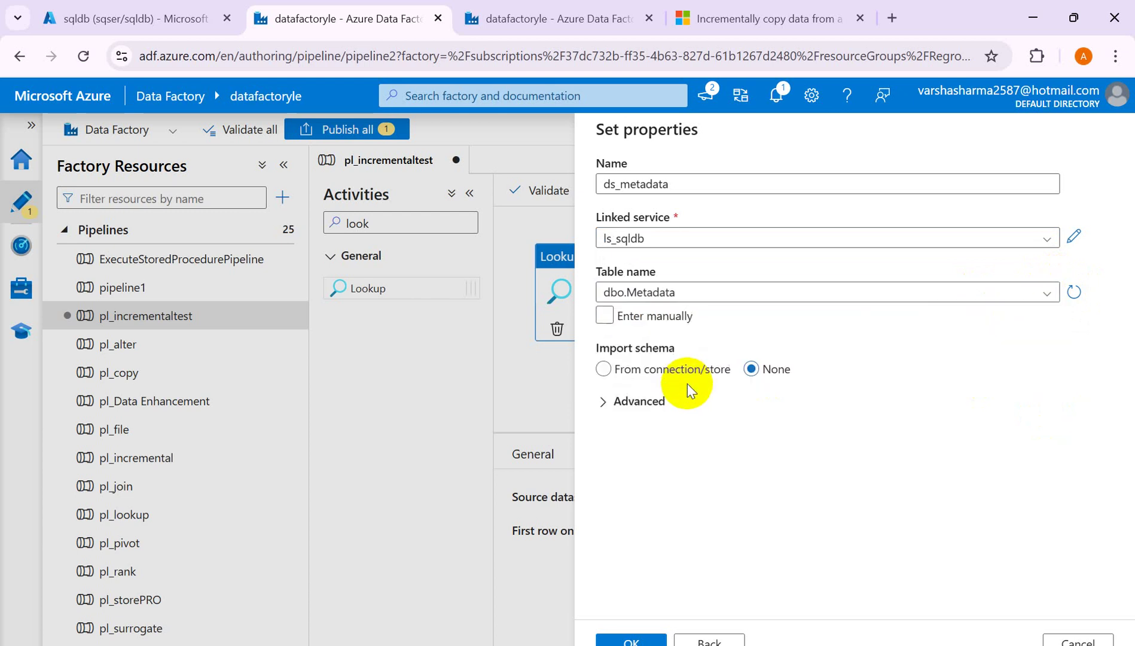
click(639, 640)
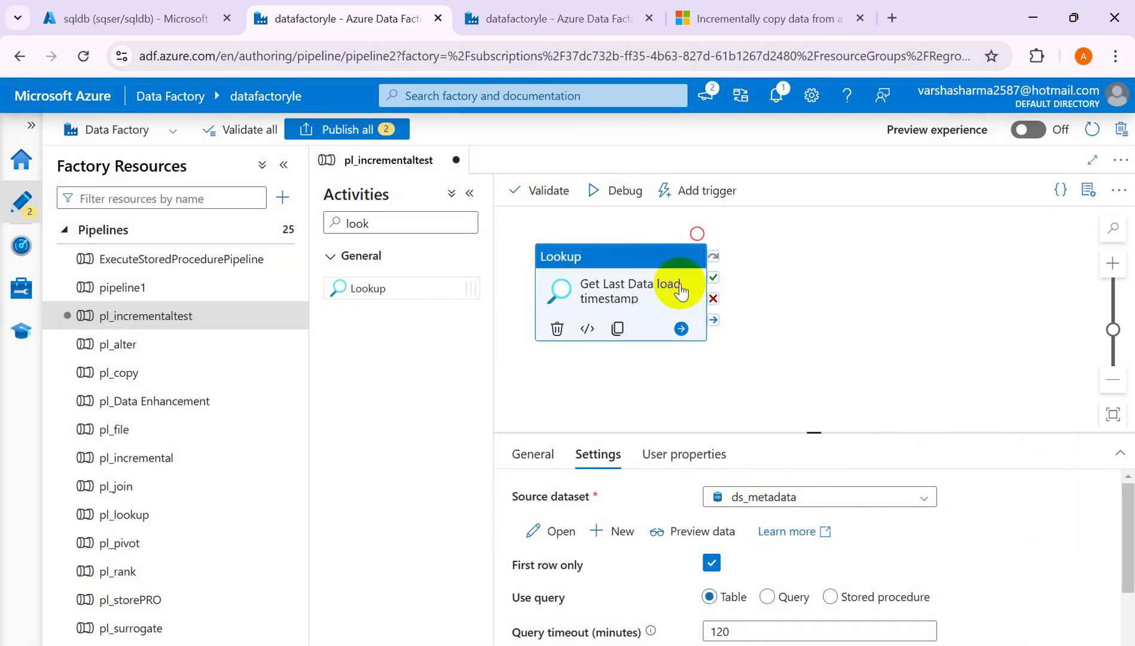
- Debug the pipeline and refresh its run status, enlarging the output area, until the run ends
click(592, 191)
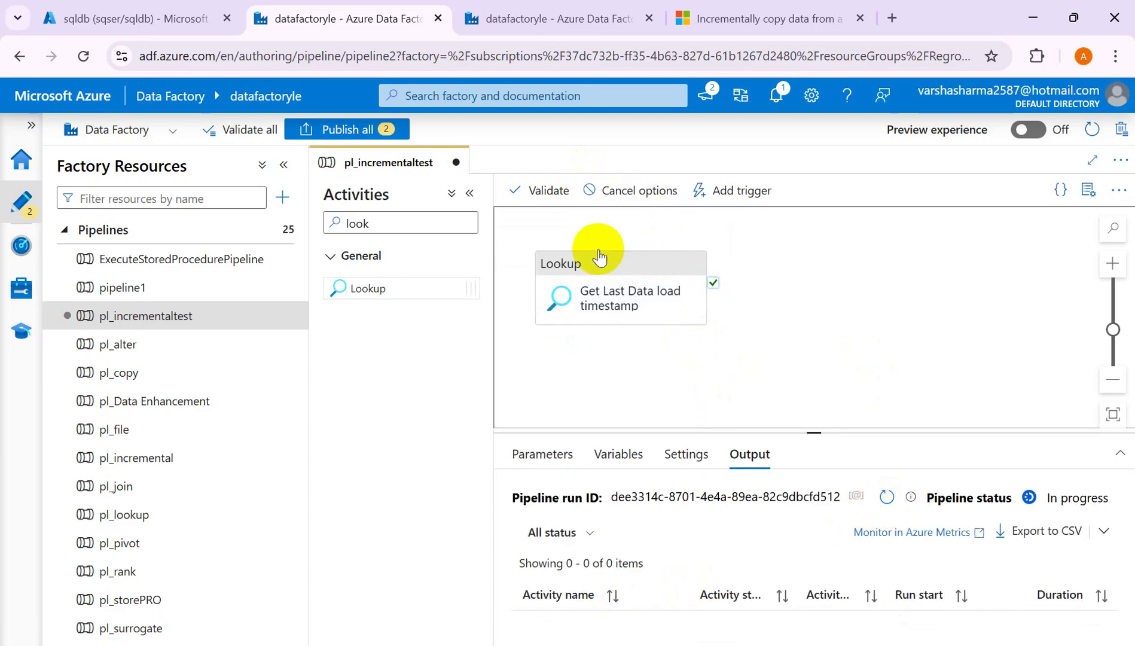
click(616, 269)
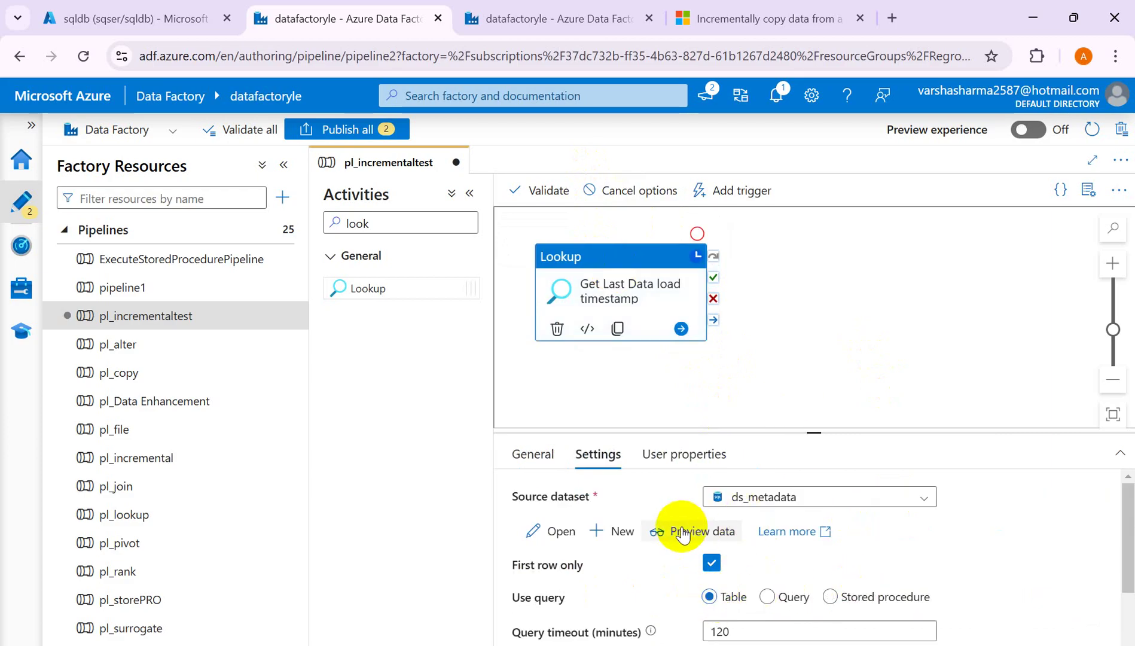
click(658, 281)
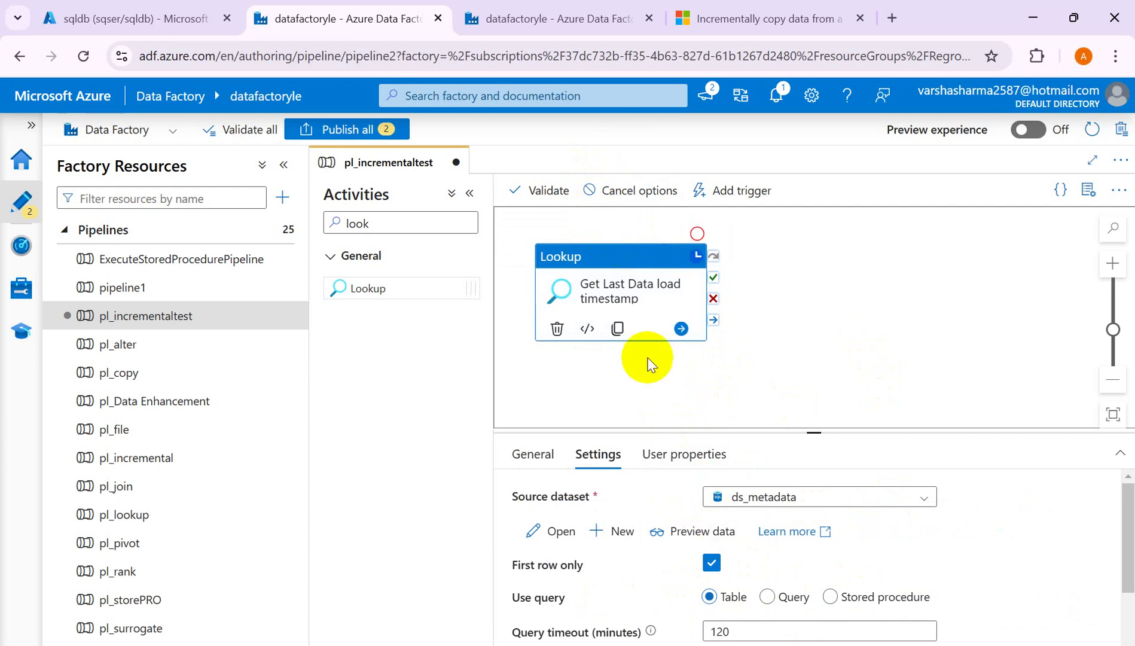
click(625, 365)
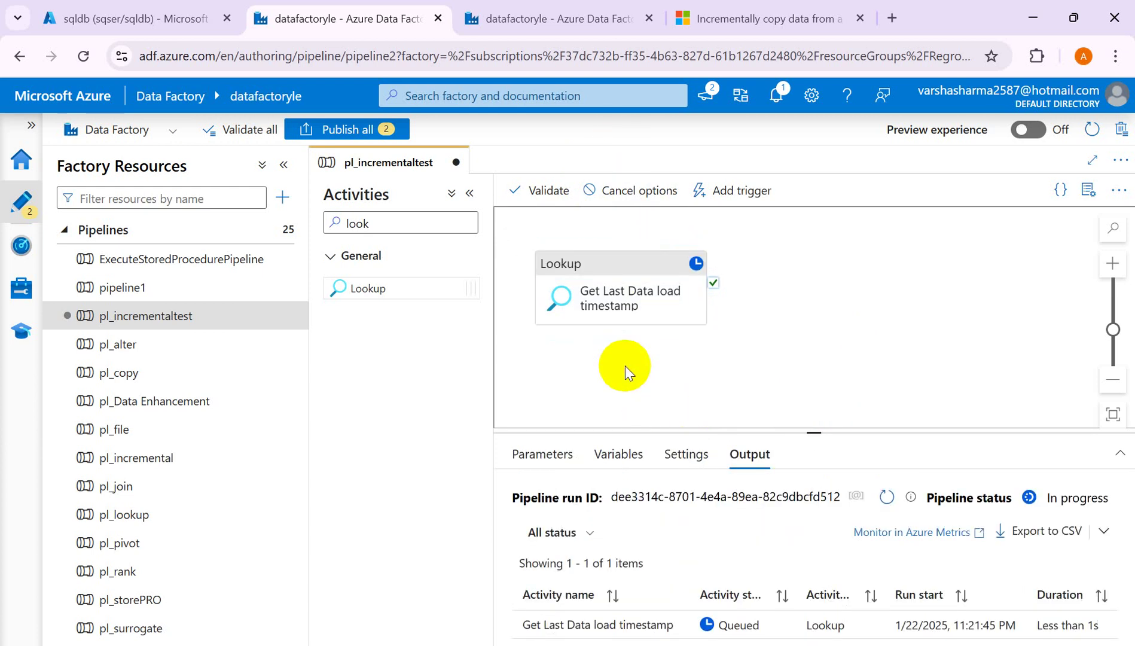
click(888, 500)
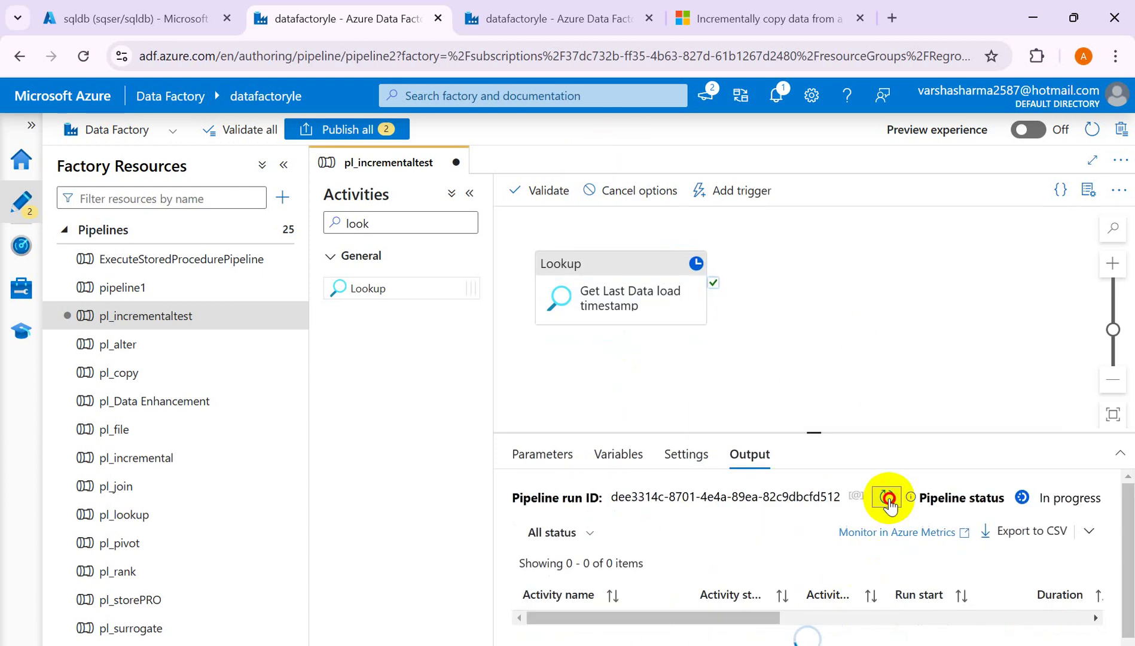
click(888, 499)
click(888, 499)
drag(814, 430, 811, 343)
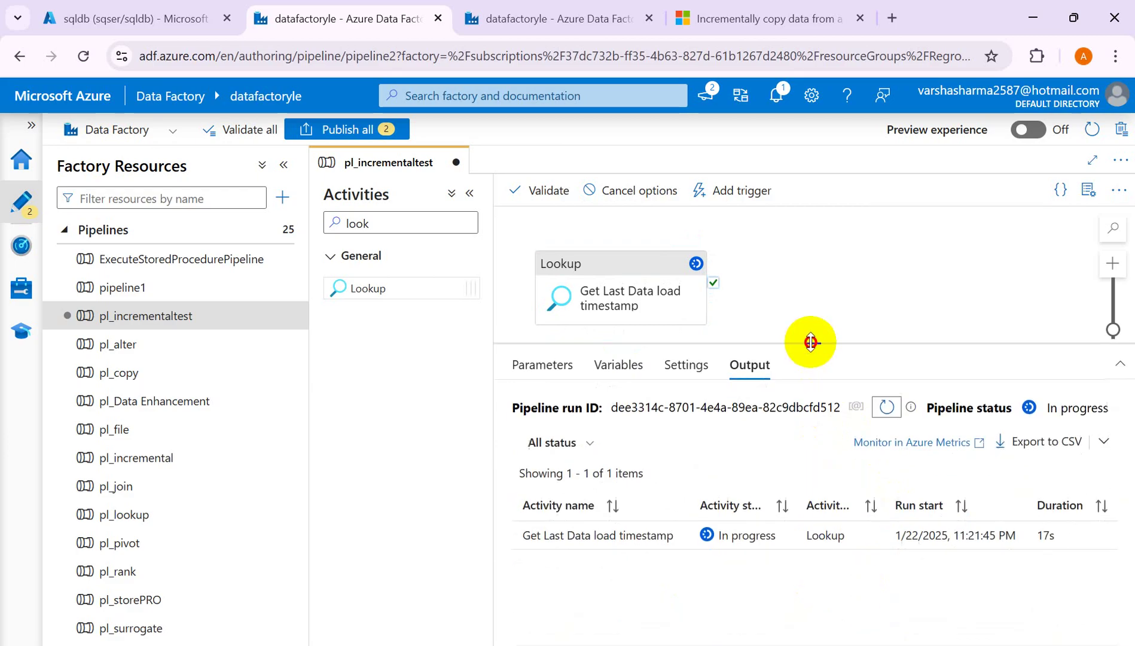
click(887, 407)
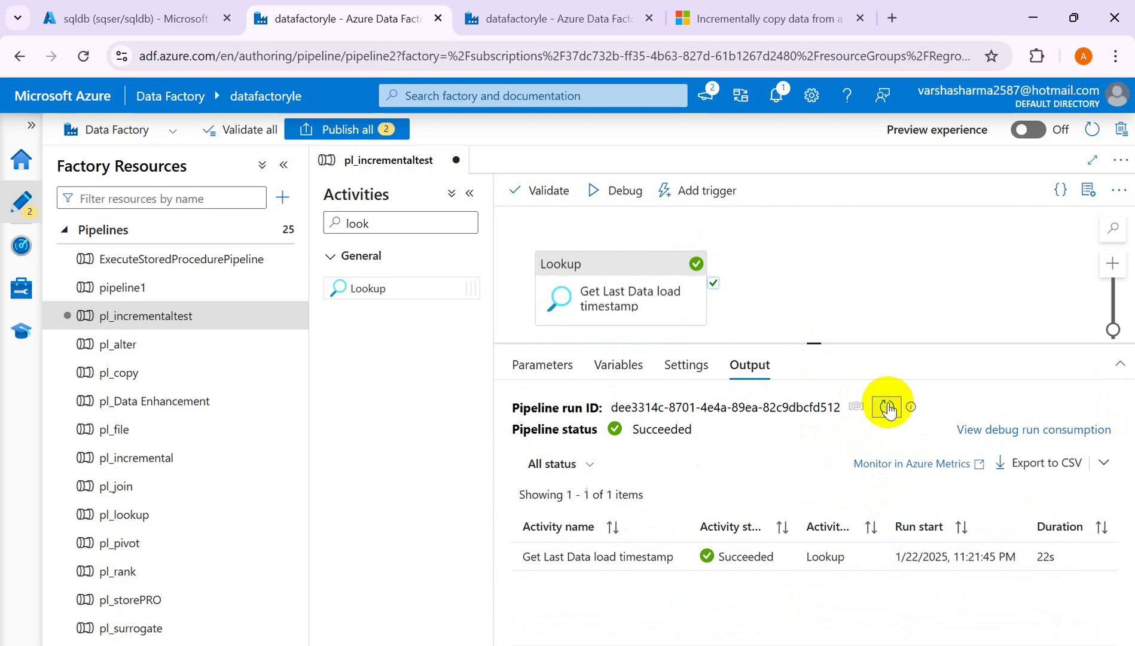
- Examine the ProcessName and LastLoadTimestamp values in the Lookup activity's run output, then close the output
click(674, 558)
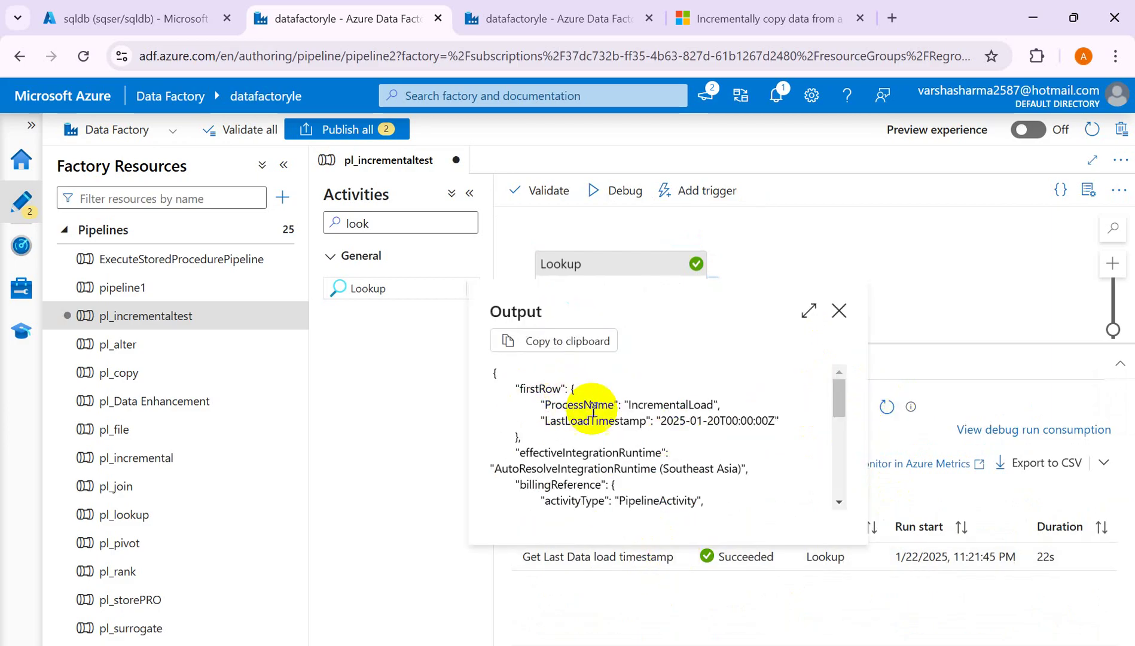
drag(632, 404, 775, 421)
click(664, 420)
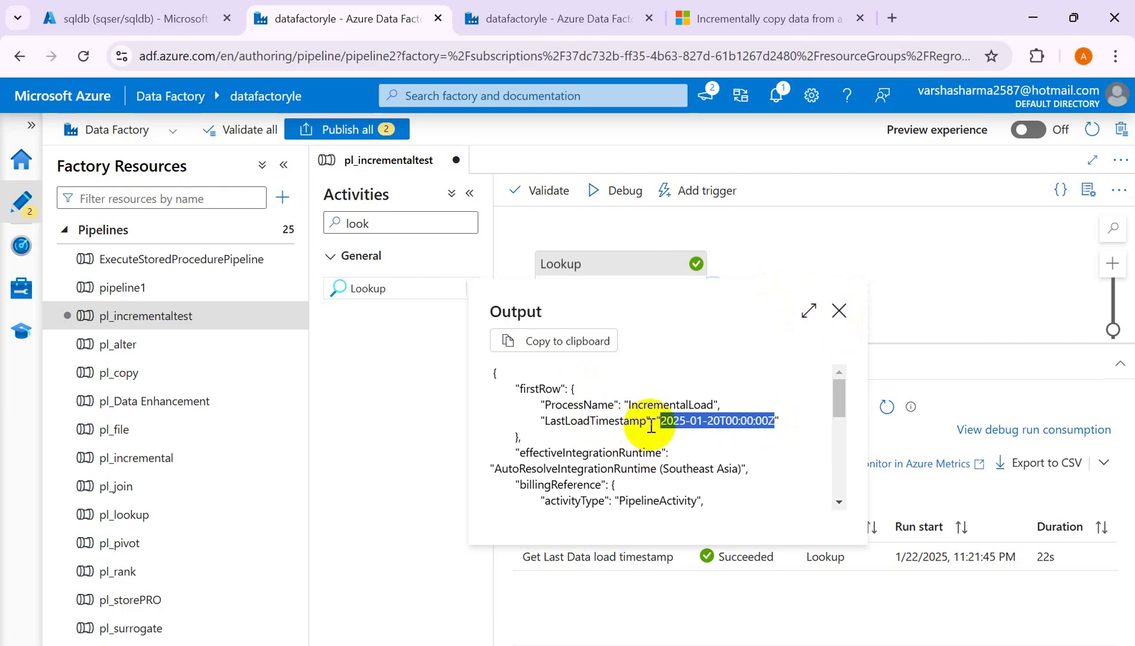
click(840, 312)
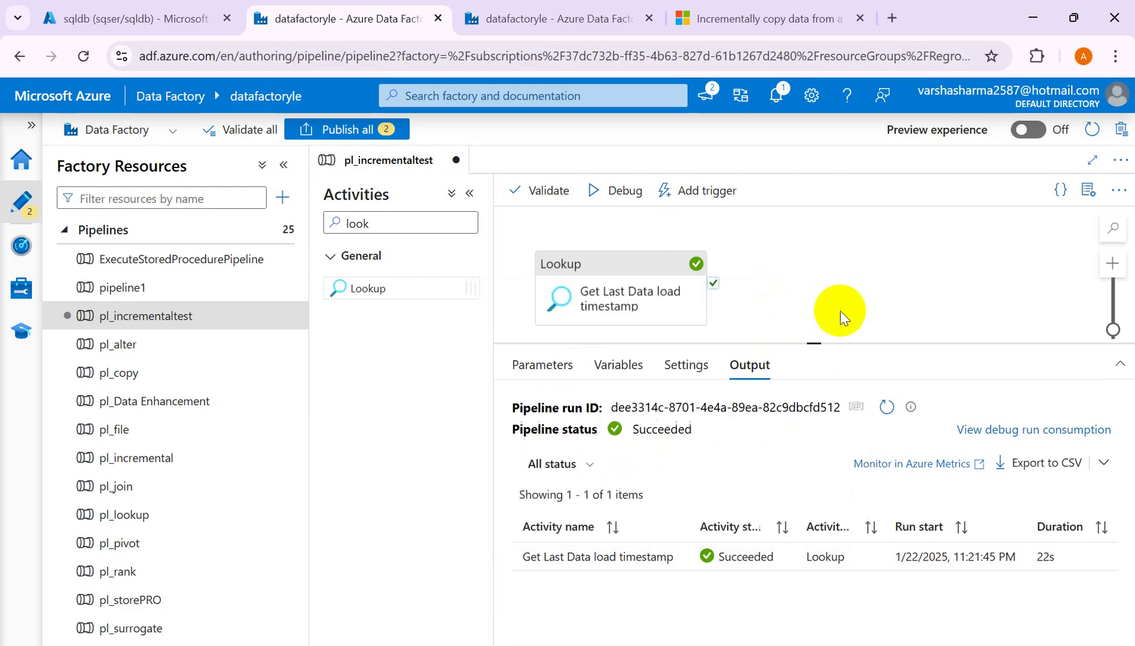
- Switch the Lookup activity to a query source and copy the Metadata lookup query from Incremental_Procedure_SQL.sql in Notepad++
click(652, 289)
click(768, 508)
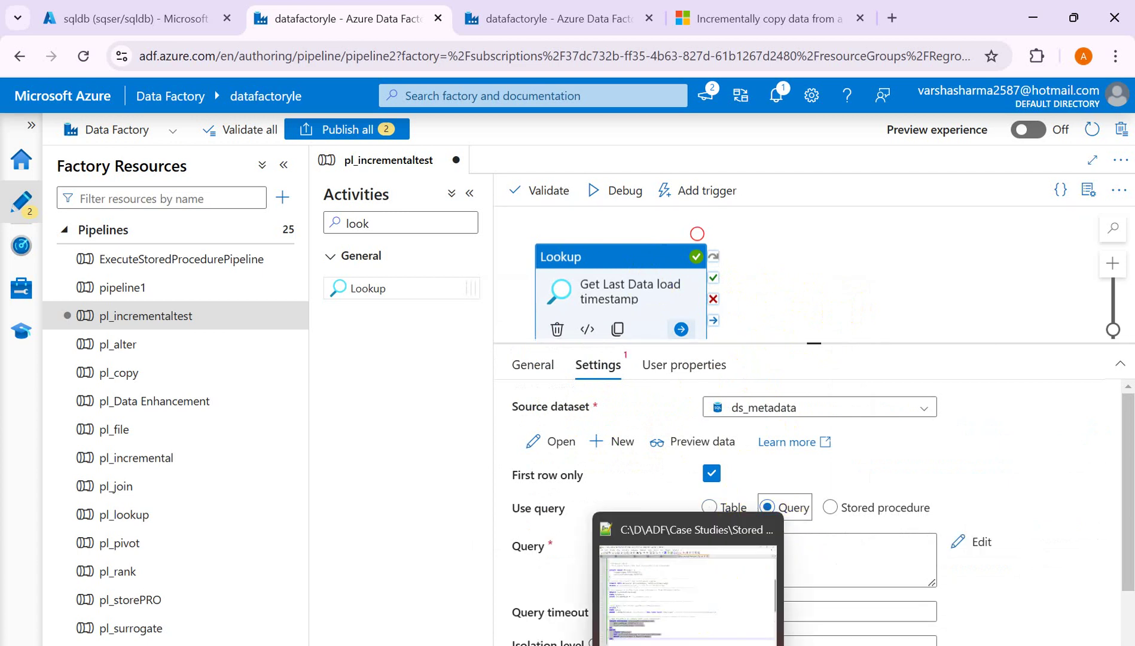
click(689, 645)
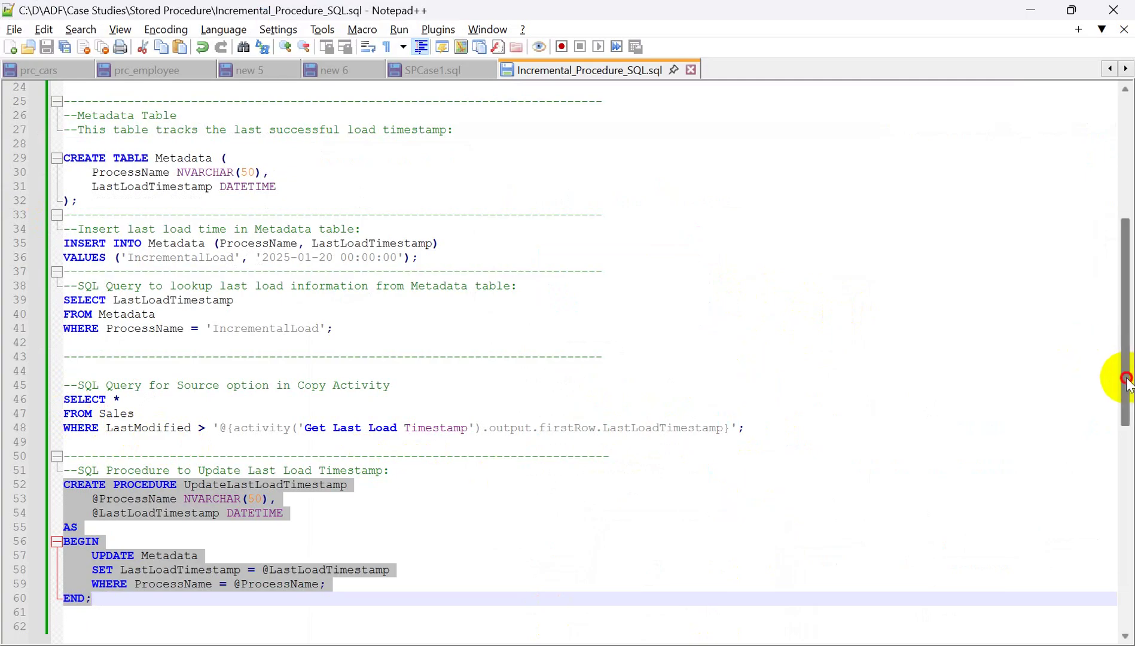
mouse_move(1126, 378)
mouse_down()
mouse_move(1126, 397)
mouse_move(1126, 384)
mouse_up()
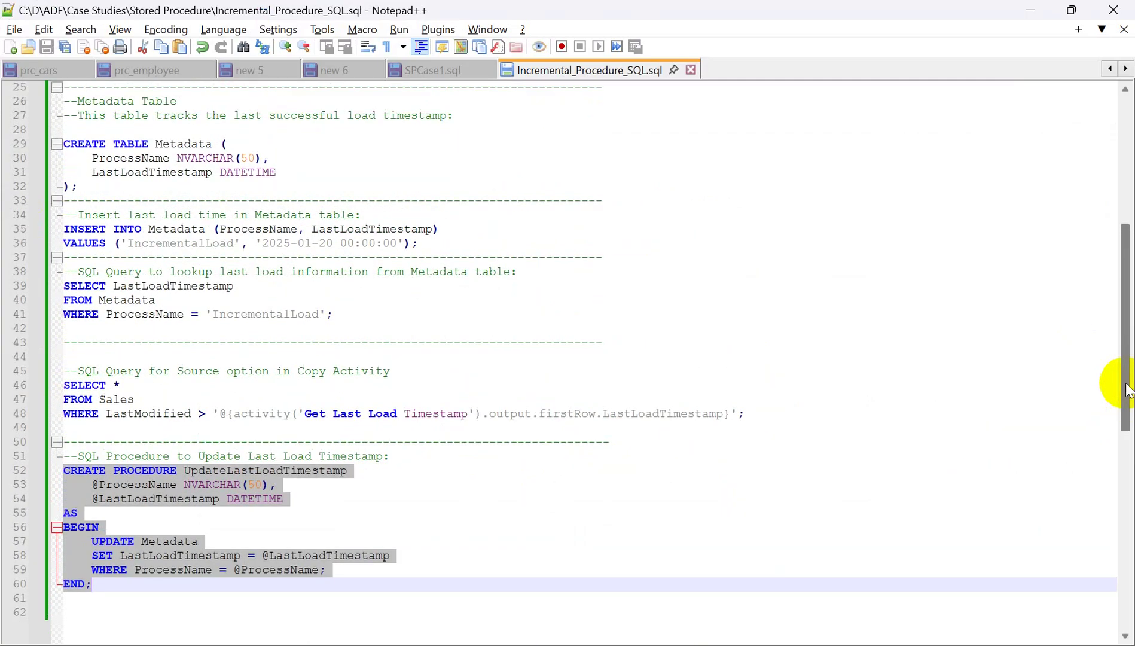
drag(352, 315, 63, 287)
key(ctrl+c)
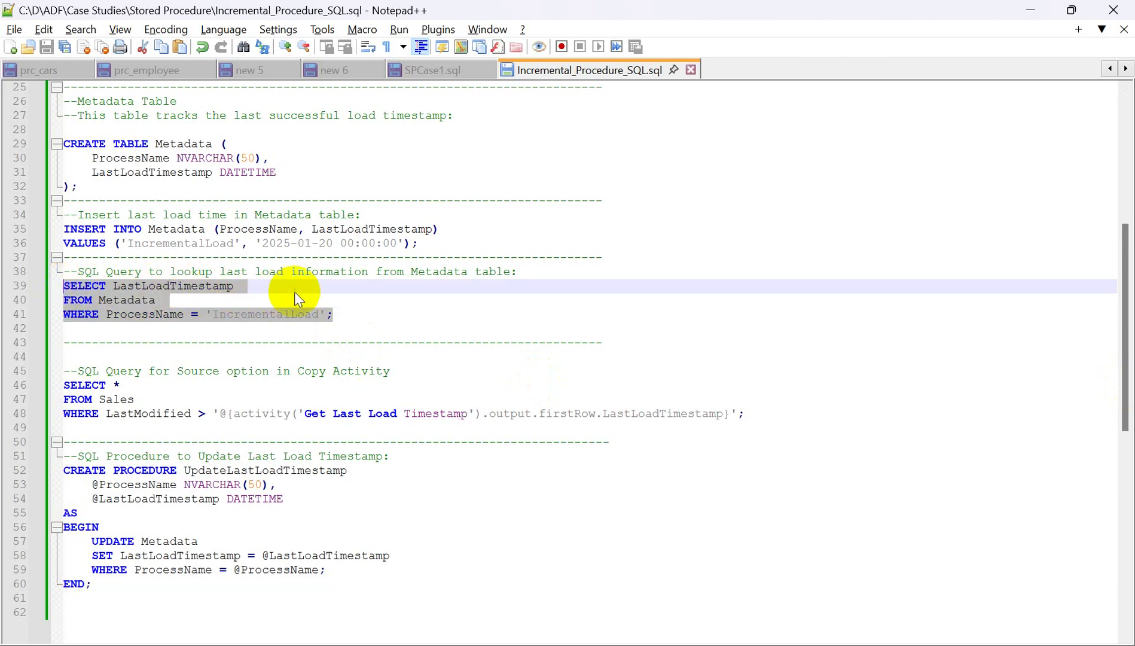
key(alt+Tab)
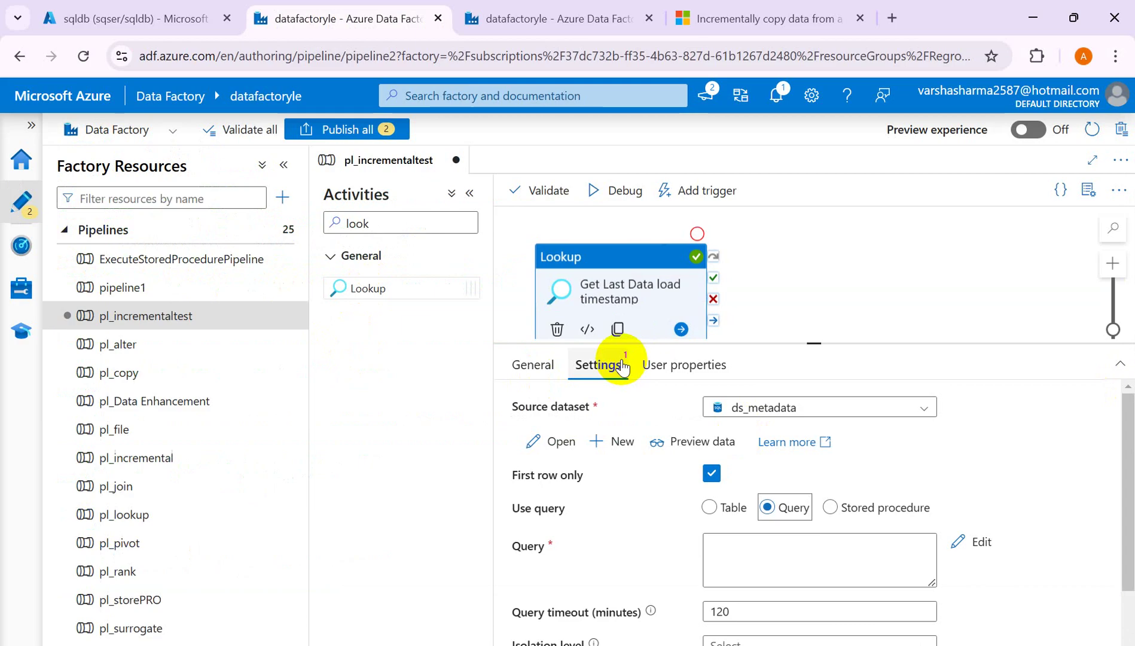
- Reopen the Lookup activity's run output, paste the copied query into a new Notepad note, and close the output
click(806, 275)
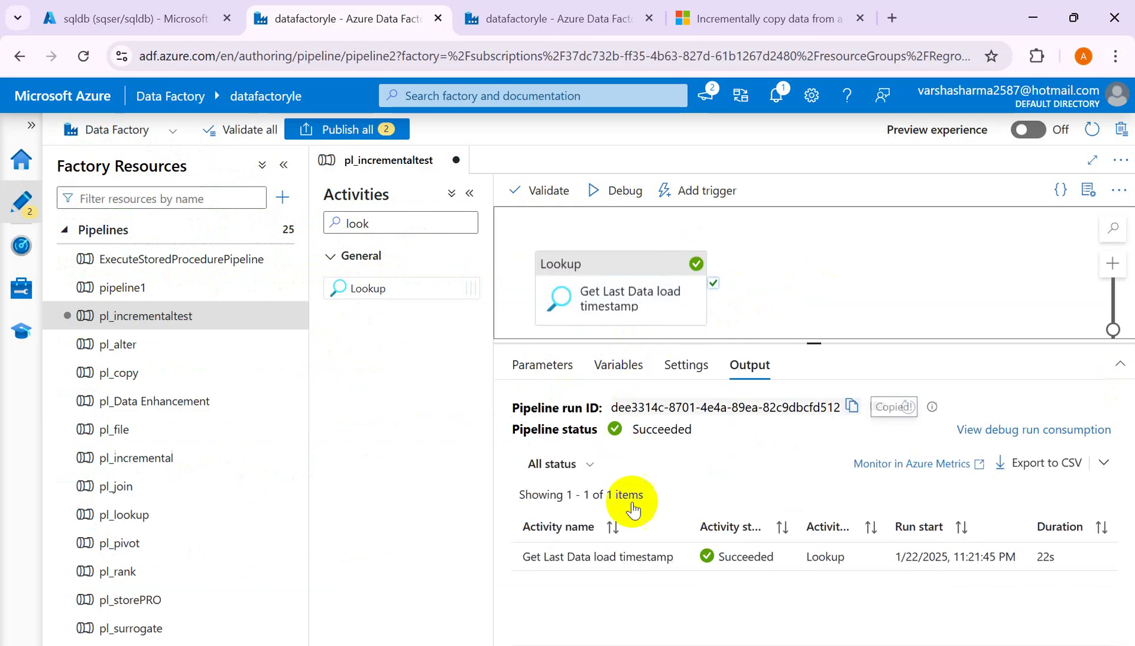
click(674, 557)
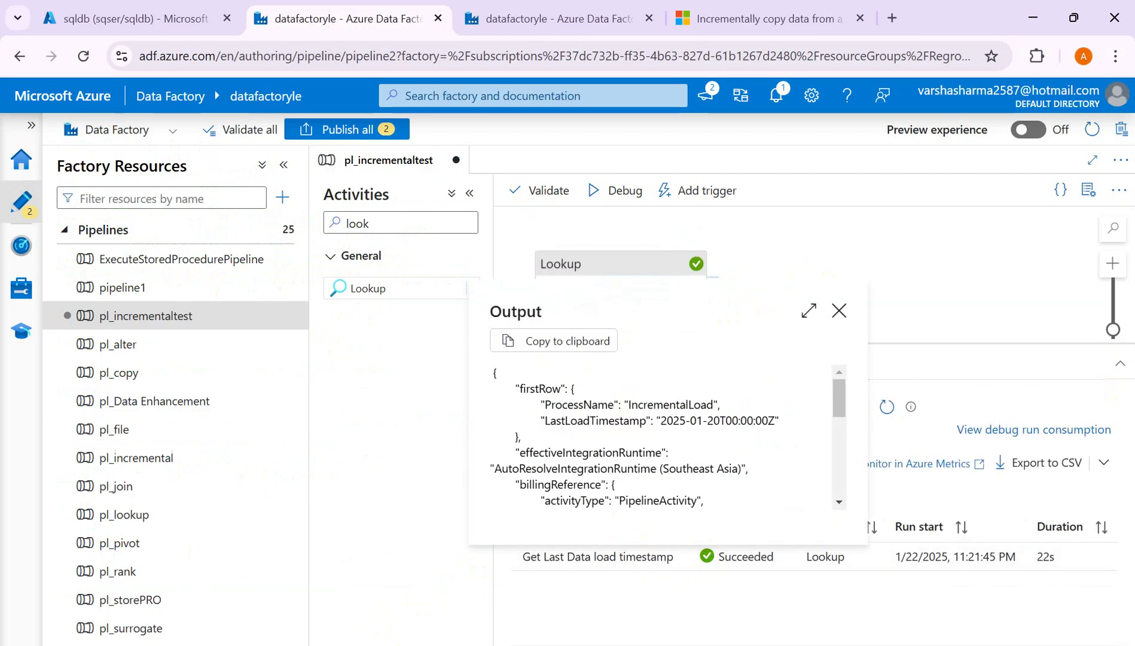
key(super+s)
text(note)
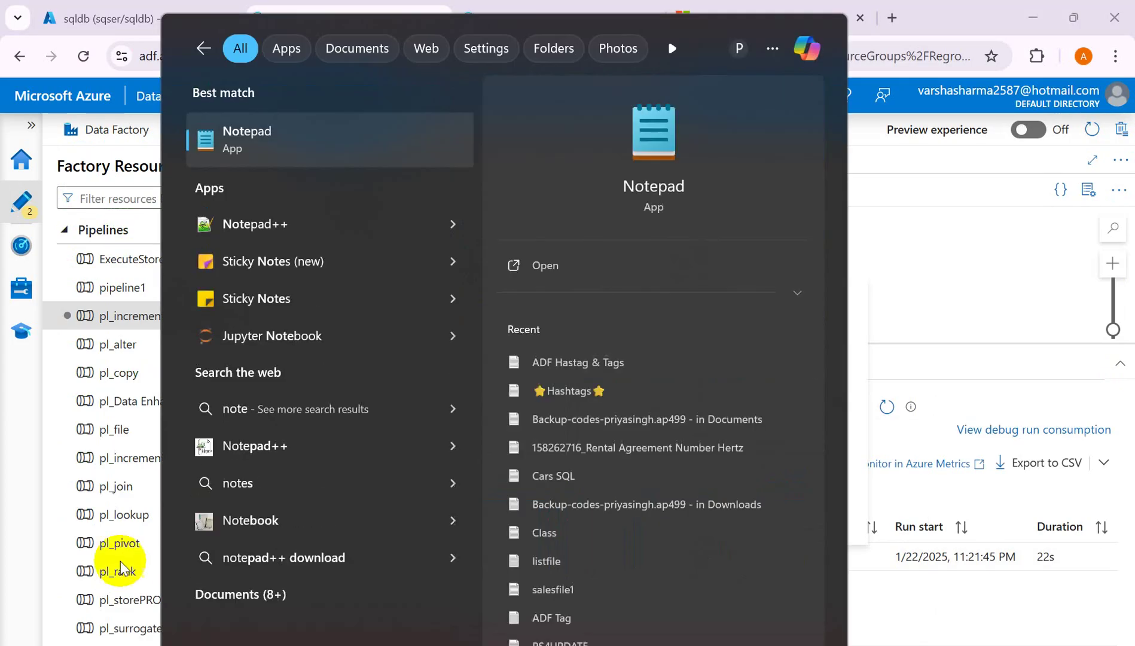
click(296, 143)
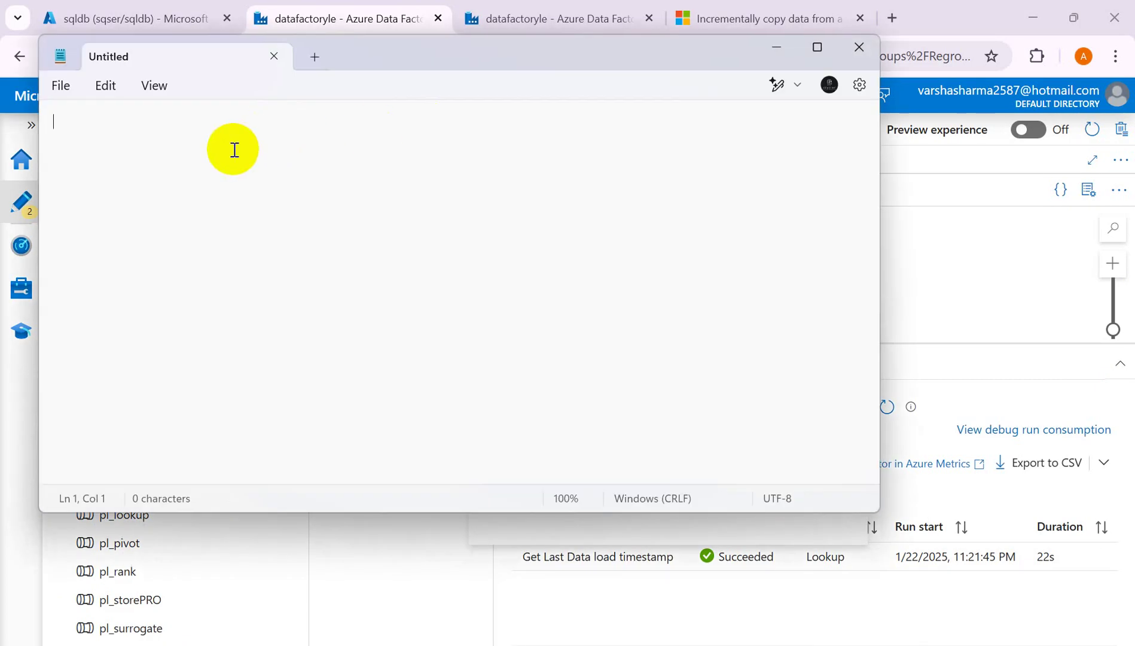
key(ctrl+v)
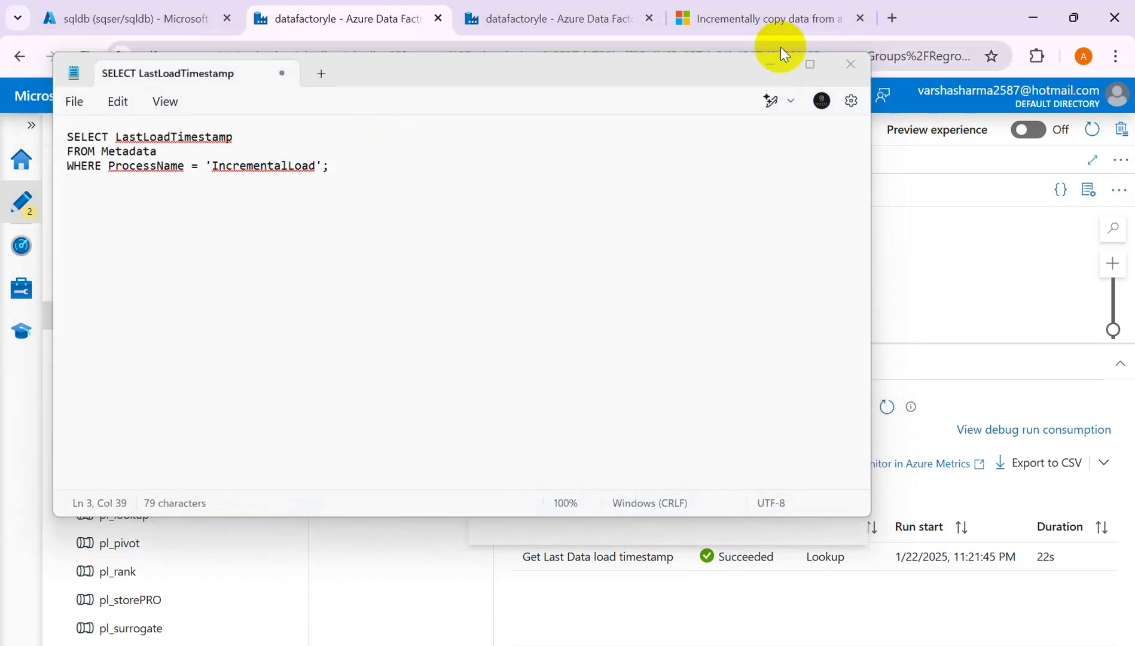
click(780, 47)
click(840, 311)
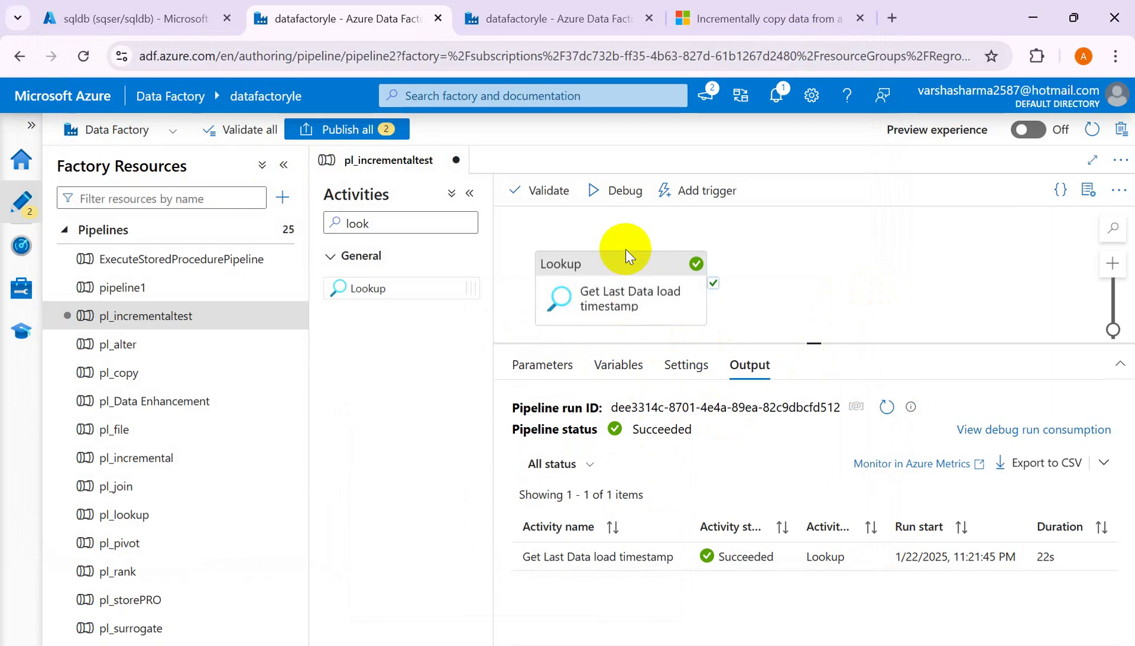
- Begin the Lookup activity's query with "Select * from" and append LastLoadTimestamp copied from the Notepad note
click(638, 272)
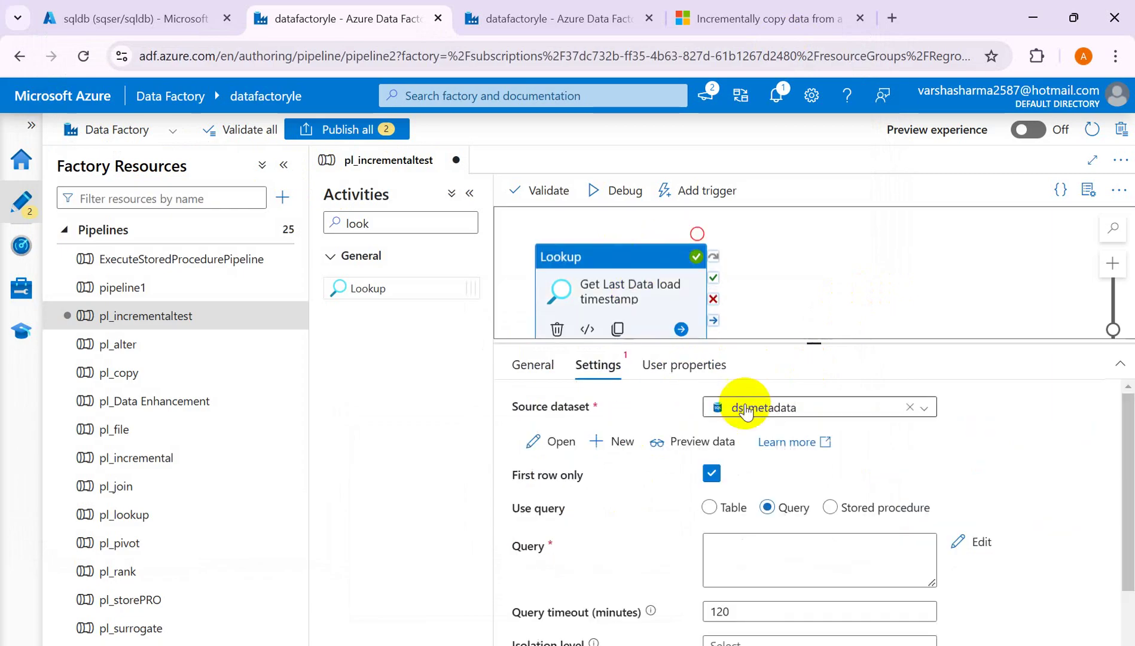
click(741, 549)
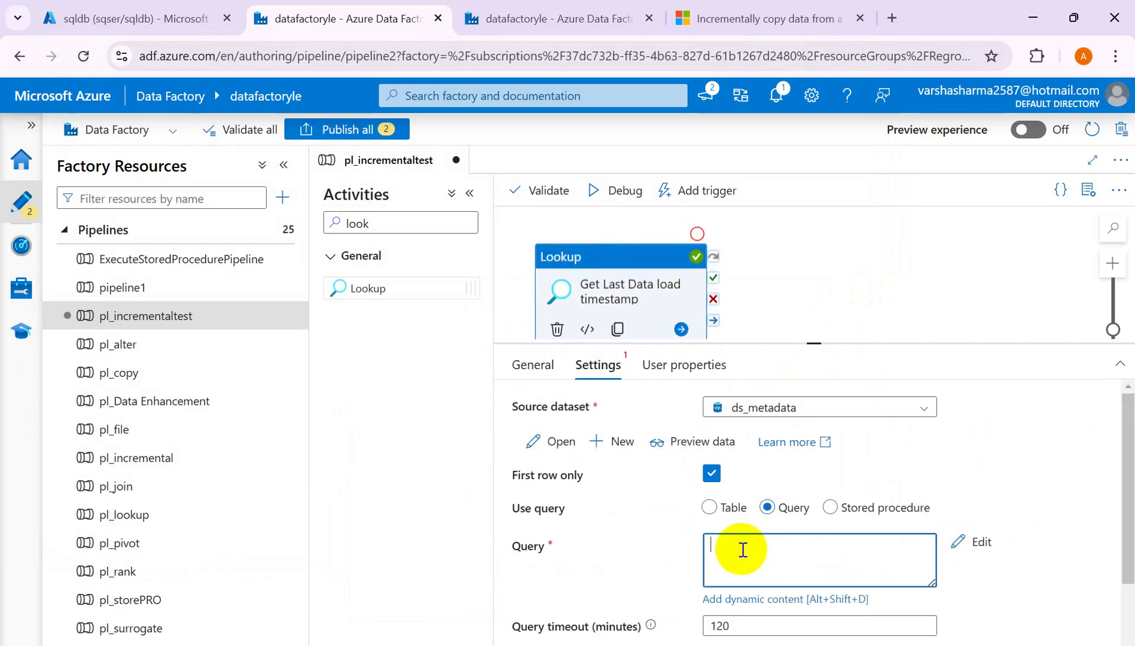
text(Select * from)
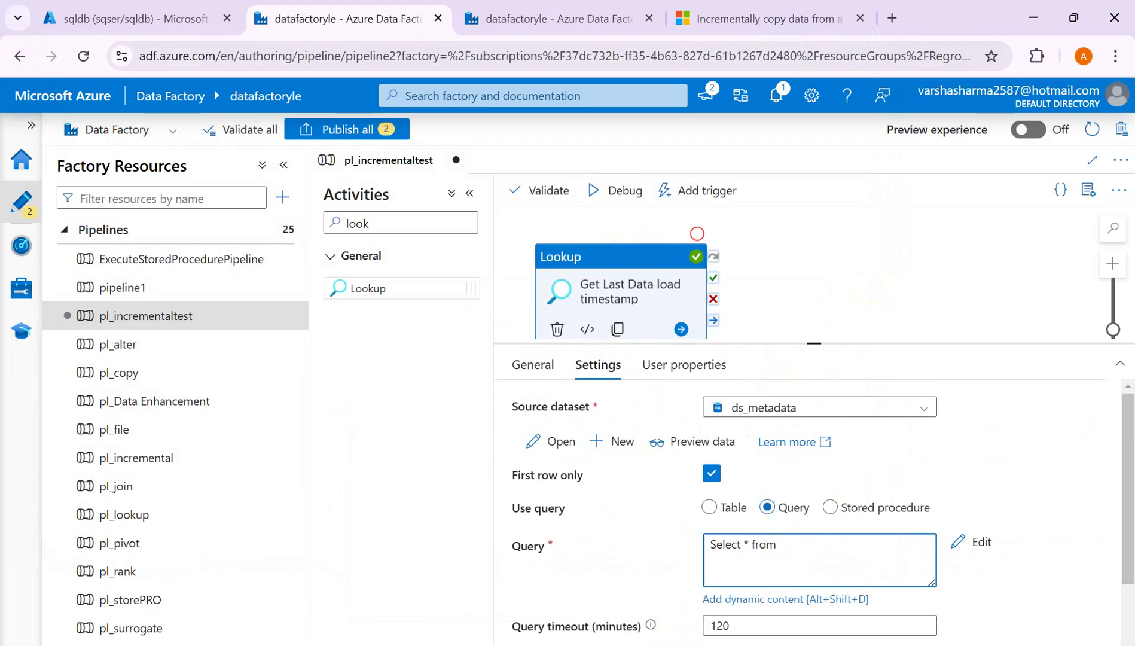
key(alt+Tab)
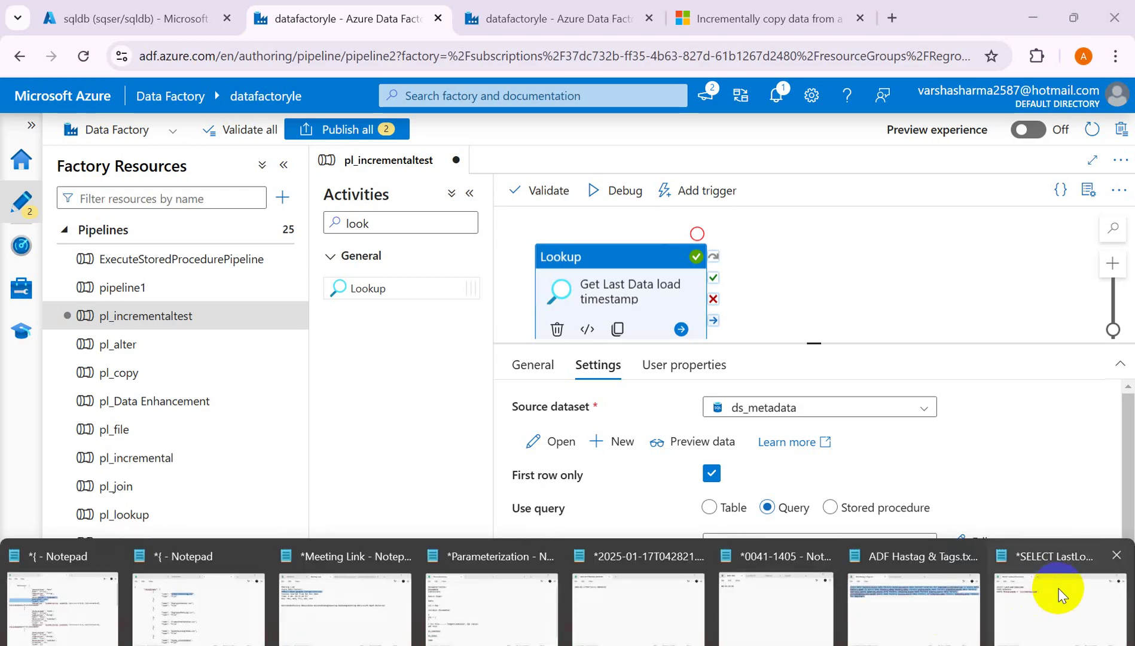
click(1058, 589)
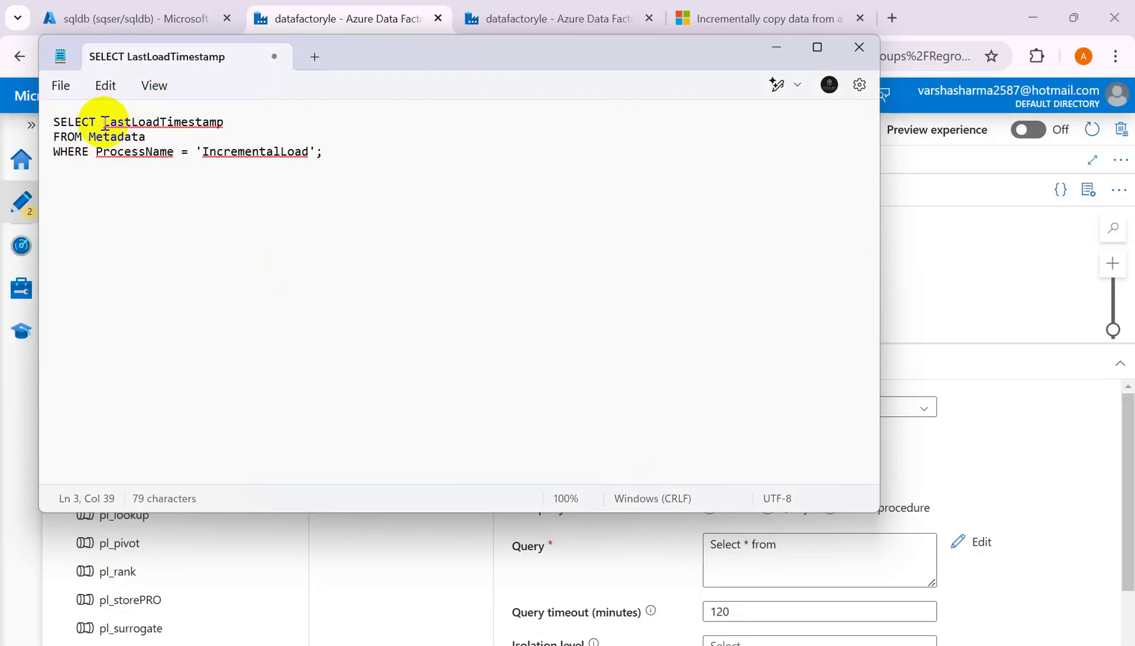
click(102, 123)
drag(103, 122, 233, 122)
key(ctrl+c)
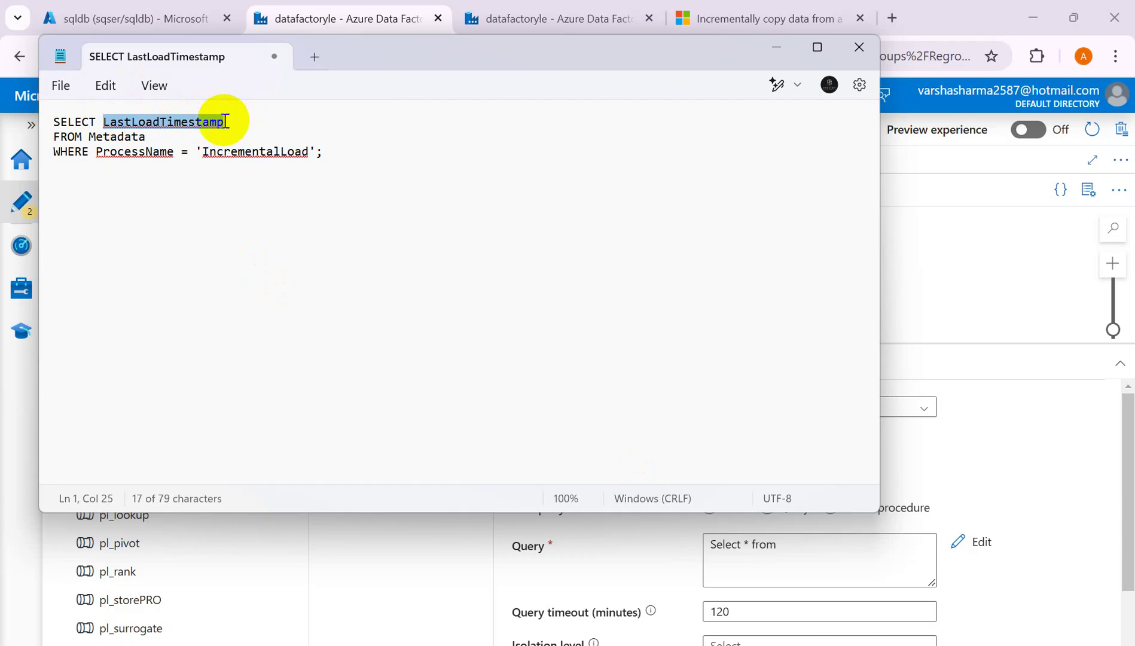
click(778, 45)
key(ctrl+v)
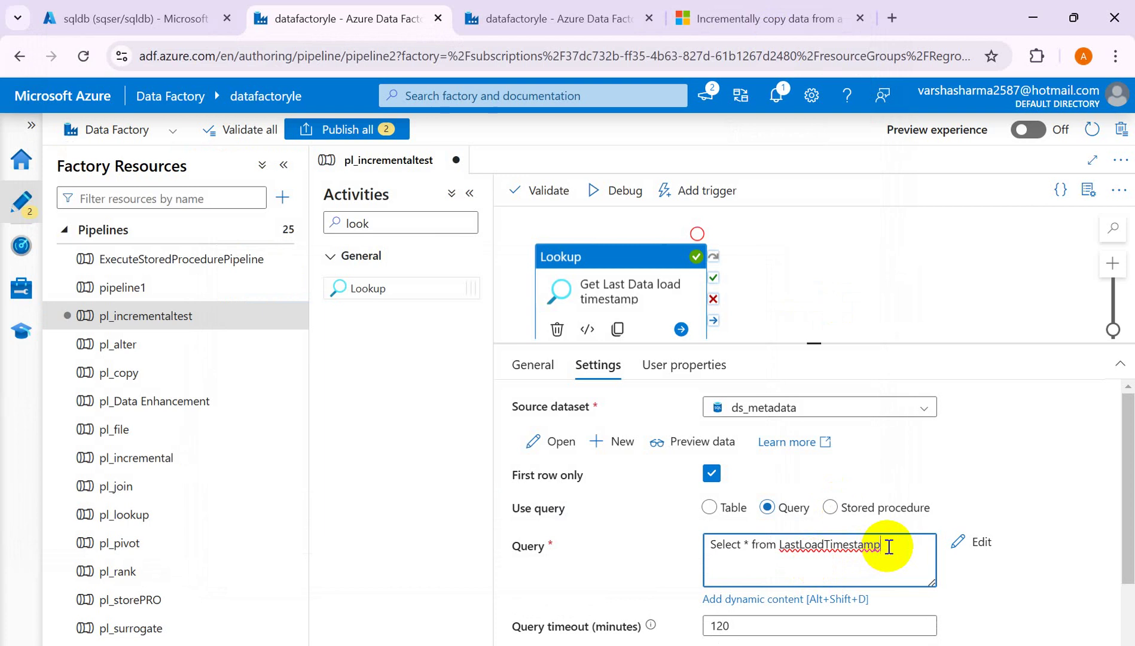
- Rewrite the Lookup activity's query as "Select LastLoadTimestamp from"
key(BackSpace)
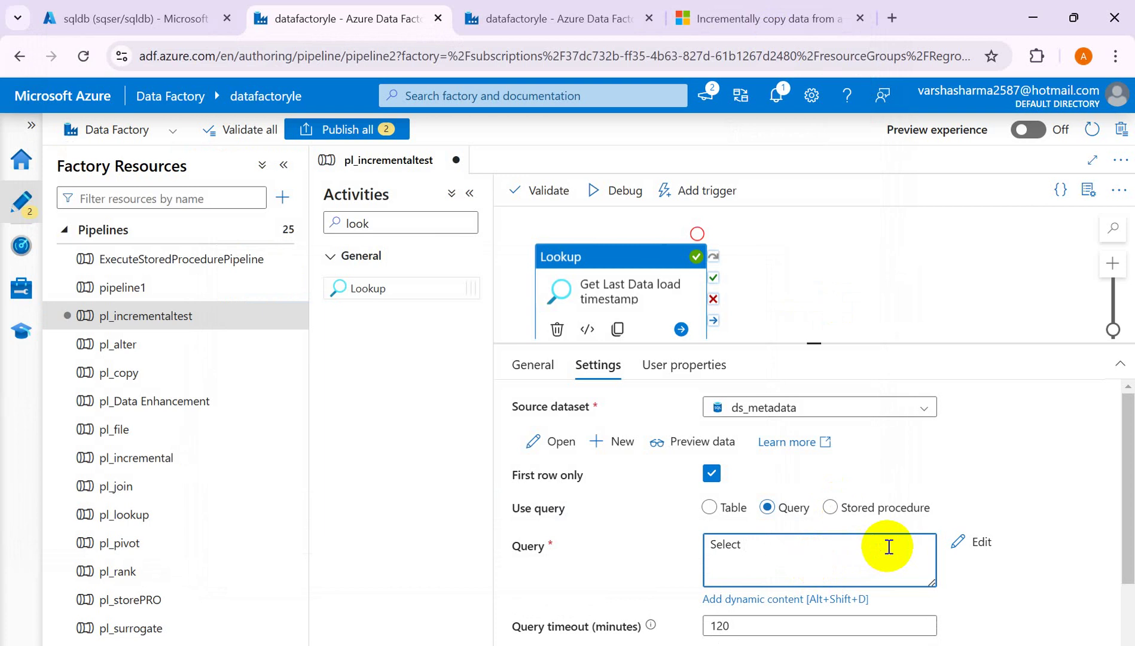
key(ctrl+v)
text(fro)
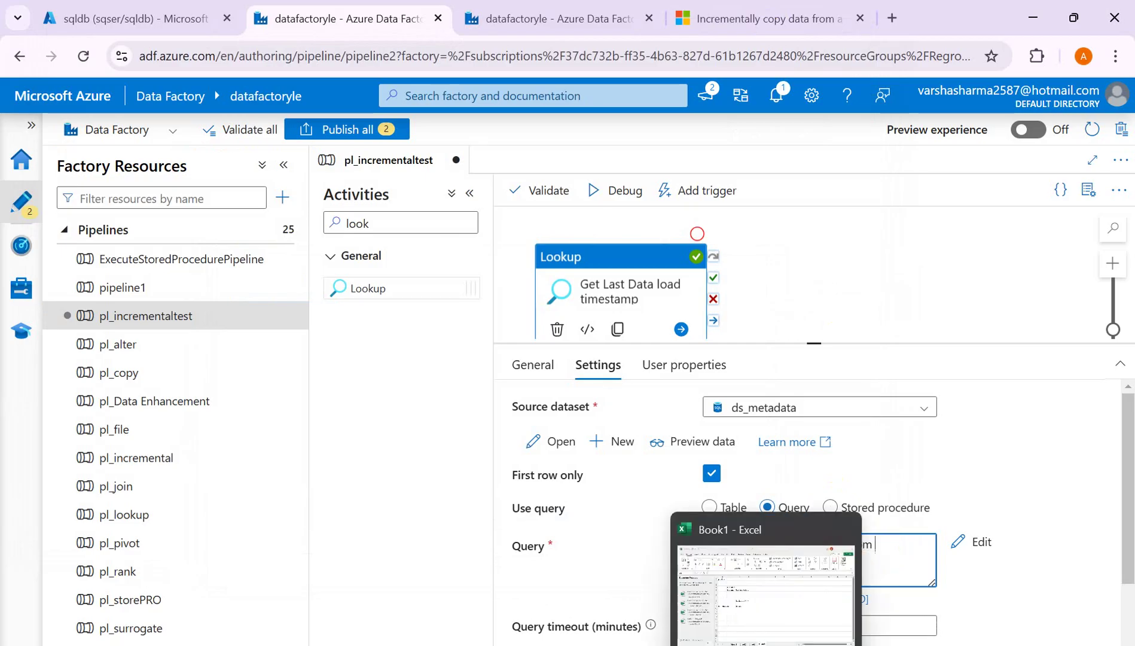
- Replace the Lookup query with the one from Notepad++: SELECT LastLoadTimestamp FROM Metadata WHERE ProcessName = 'IncrementalLoad'
click(684, 588)
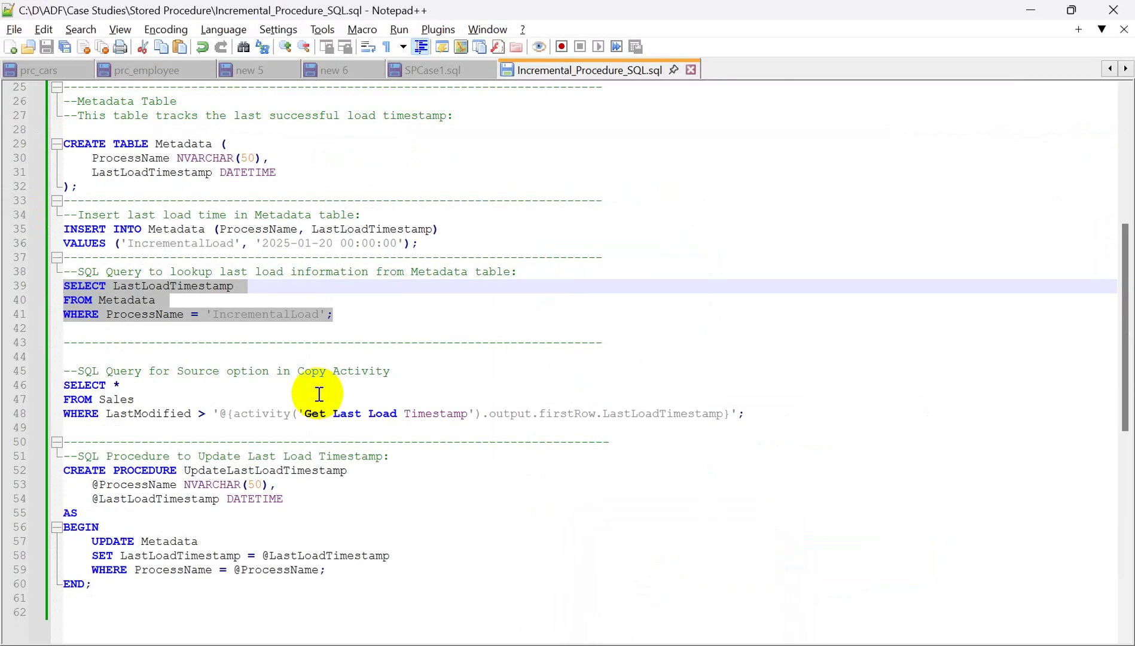
drag(339, 316, 68, 284)
key(ctrl+c)
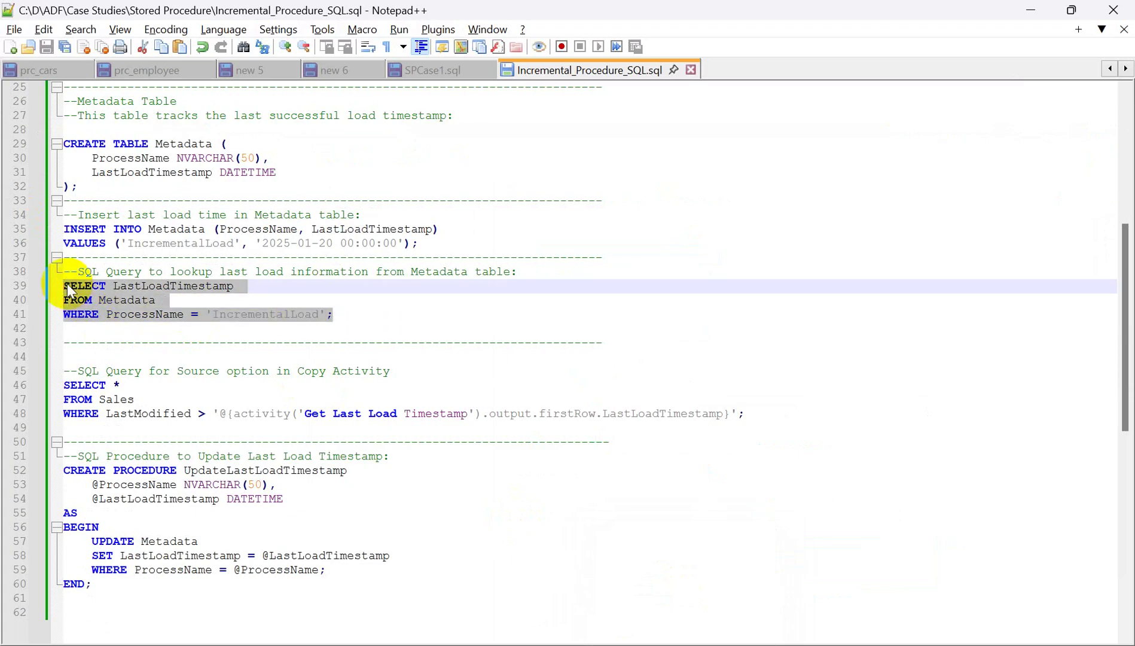
key(alt+Tab)
drag(878, 546, 673, 545)
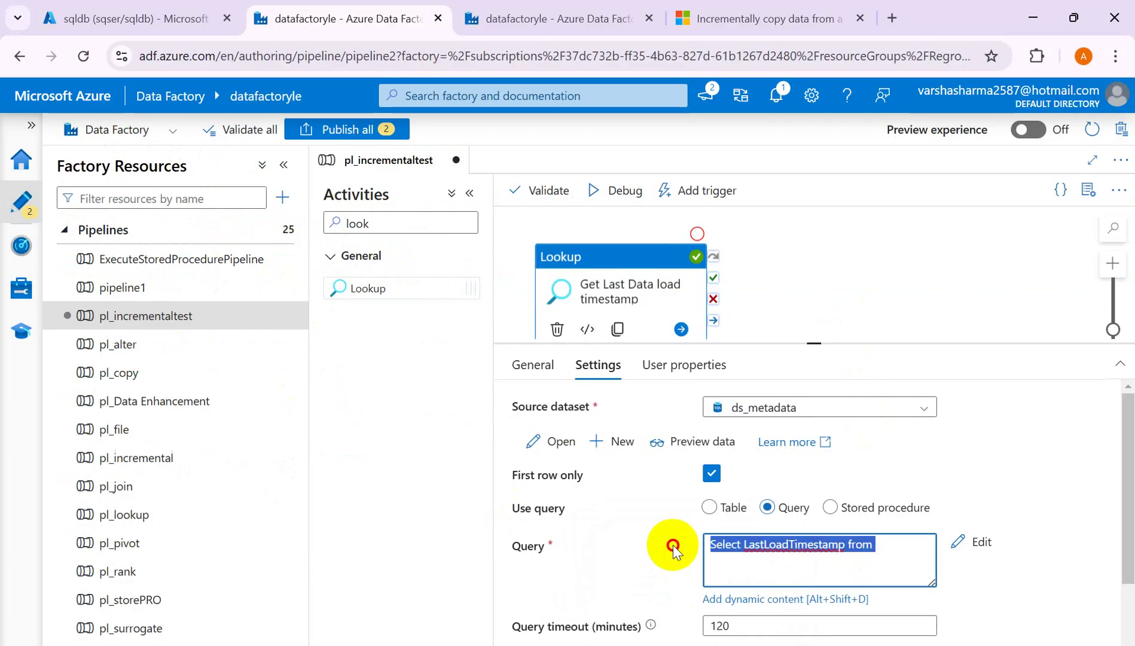
key(ctrl+v)
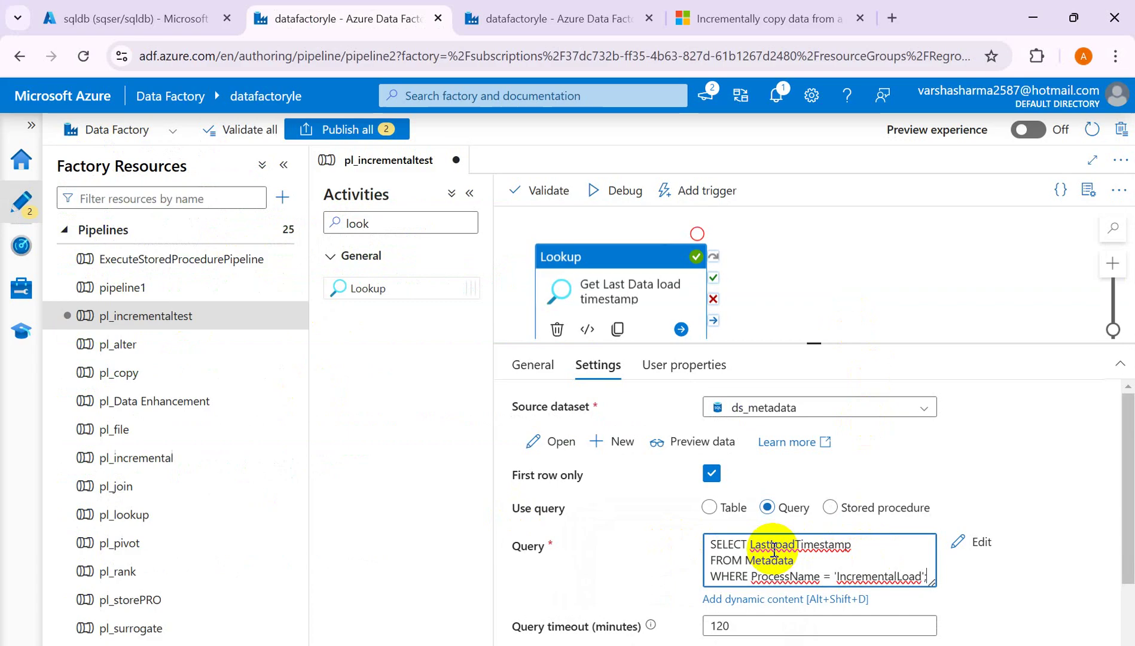
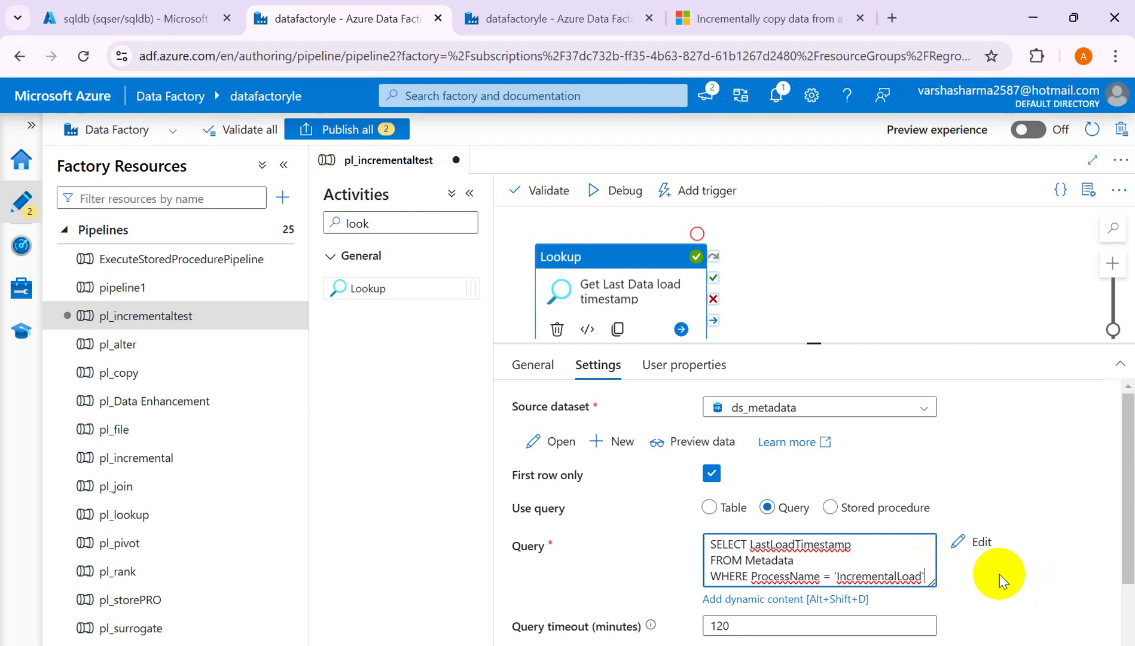
- Debug the pipeline with the query-based Lookup and refresh the run status until the activity finishes
drag(1127, 519, 1127, 399)
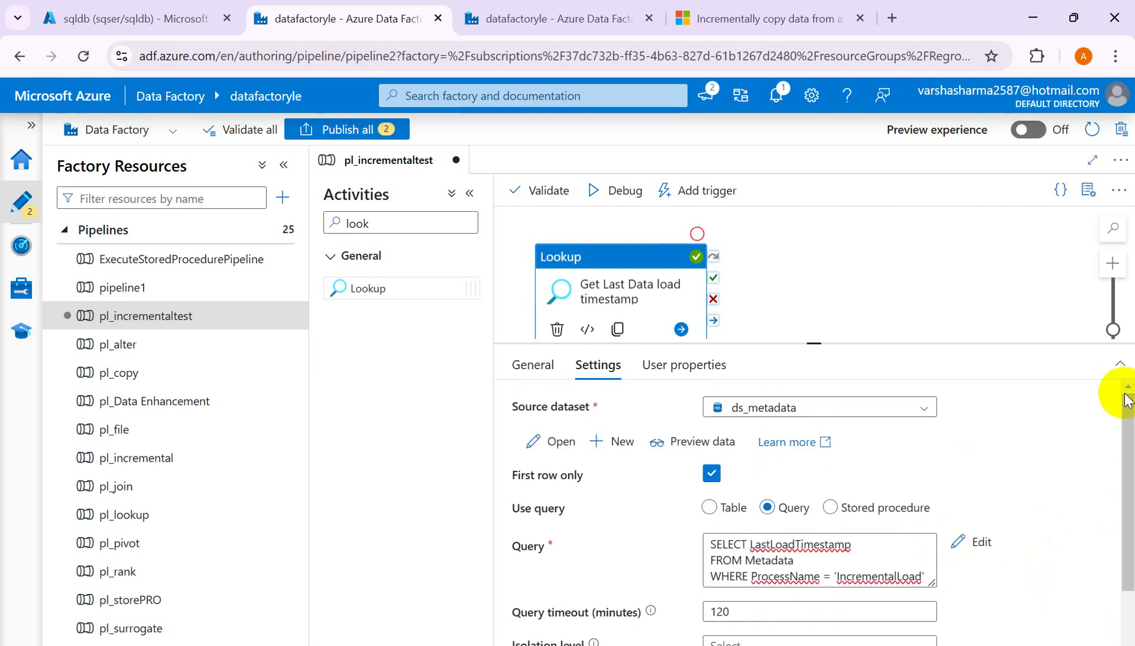
click(613, 182)
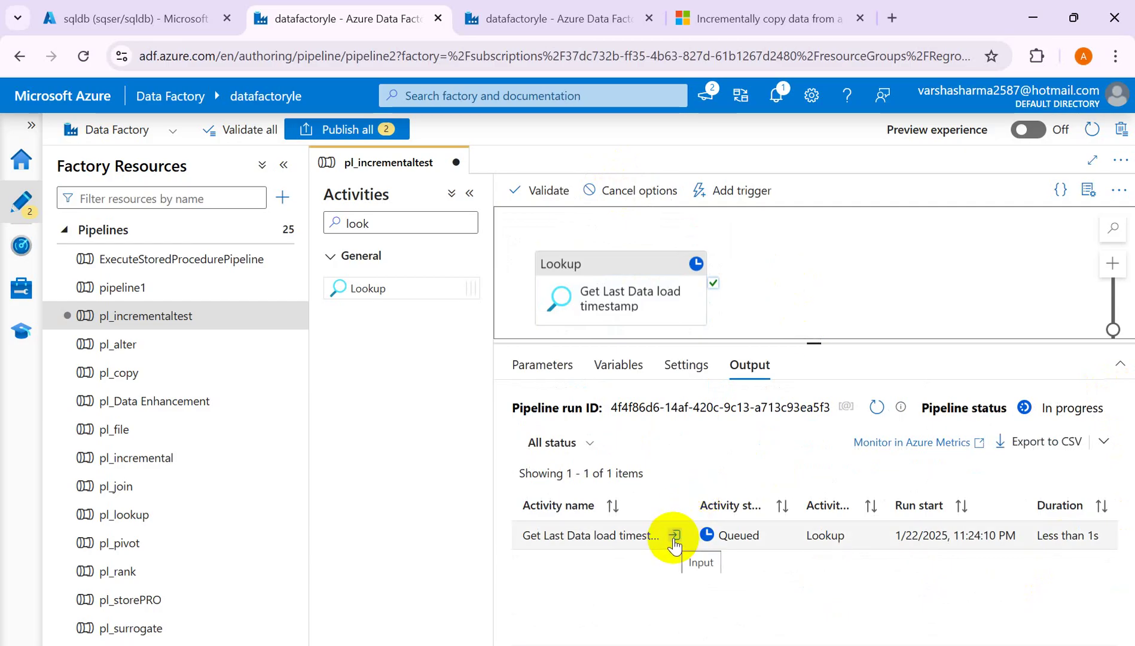
click(884, 408)
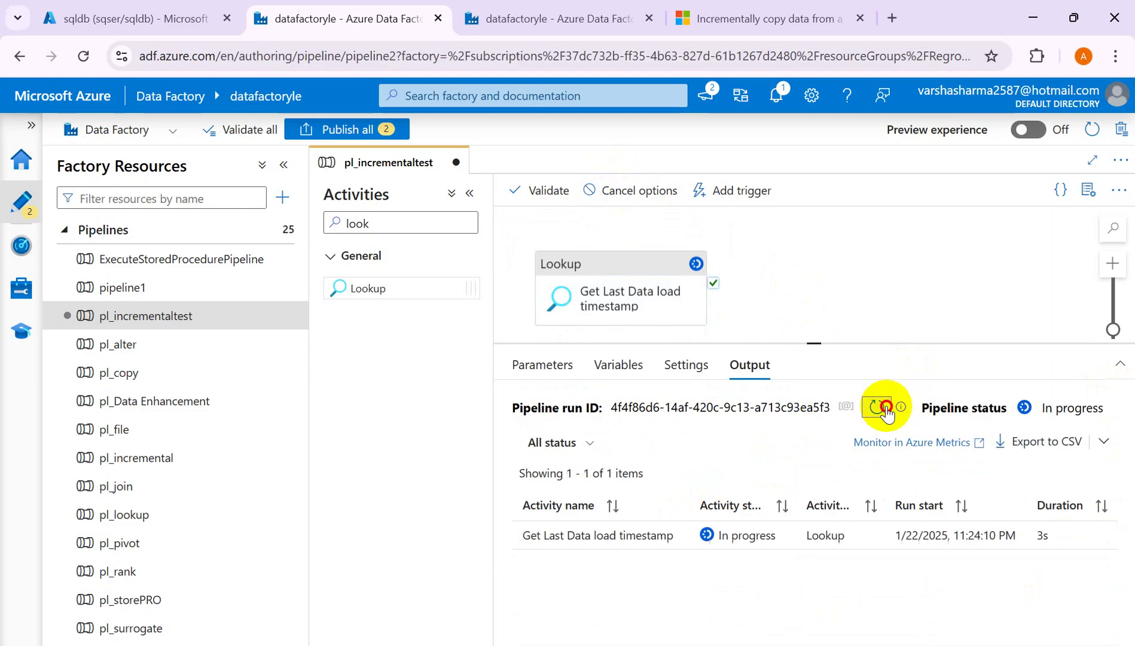
click(885, 409)
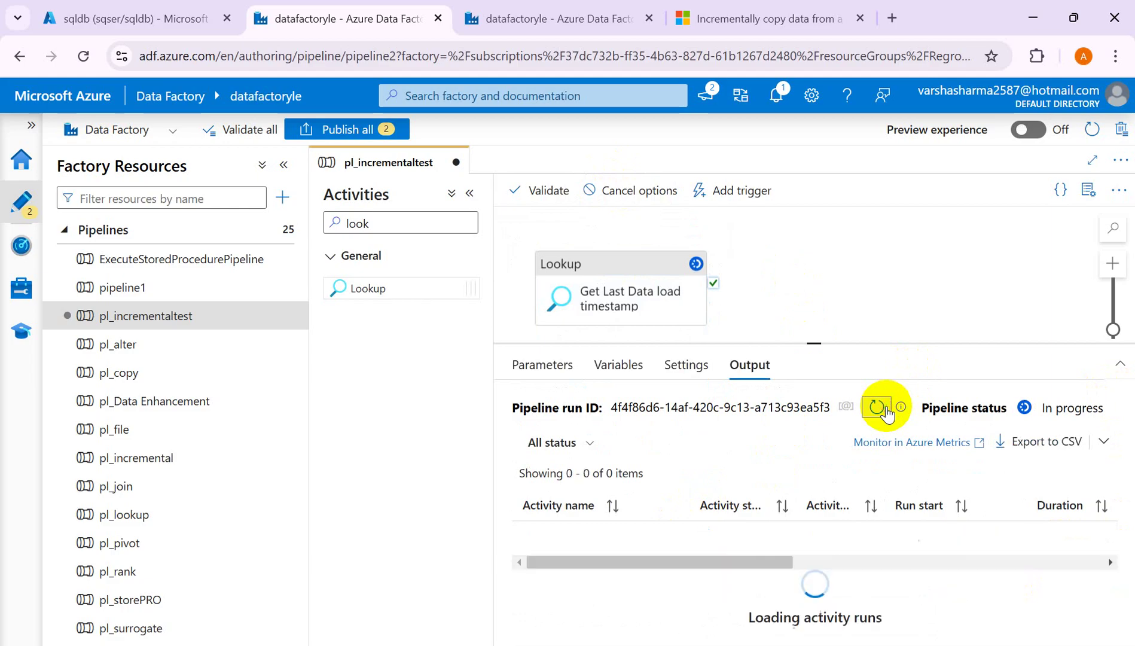
click(885, 408)
click(885, 409)
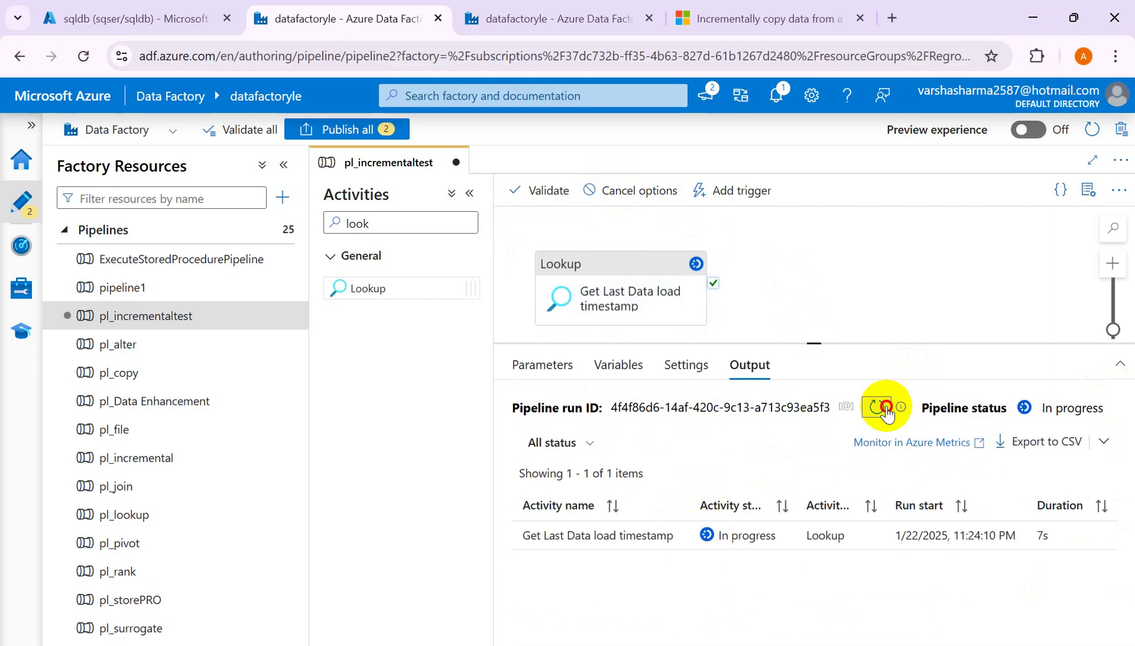
click(886, 409)
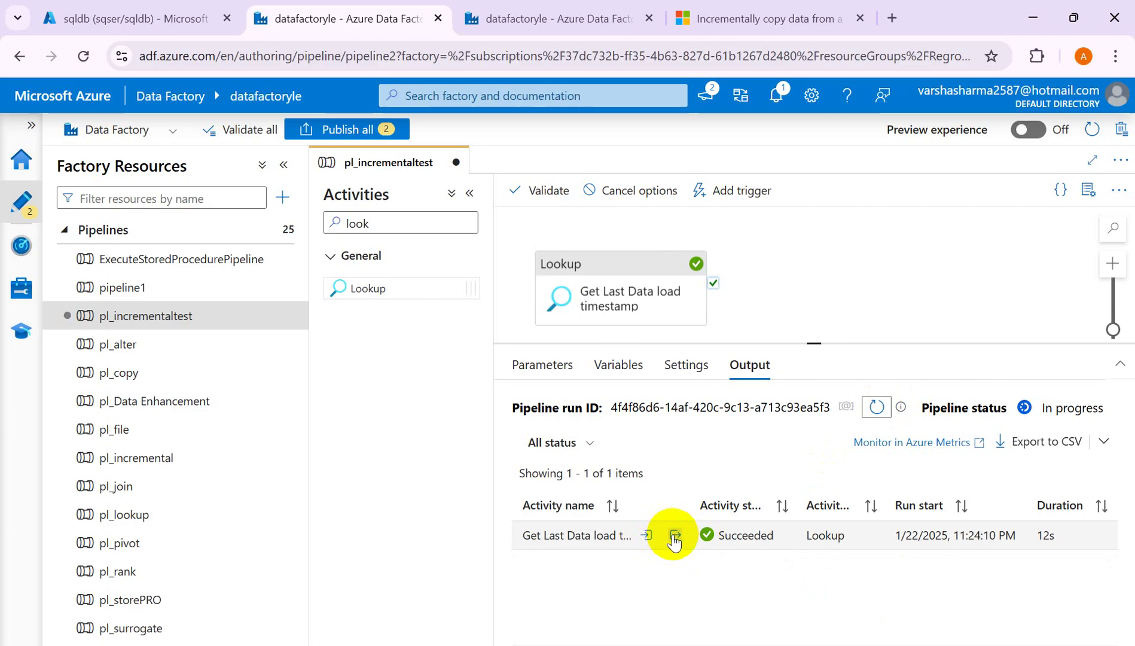
- Examine the LastLoadTimestamp value under firstRow in the Lookup activity's new run output, then close the output
click(672, 535)
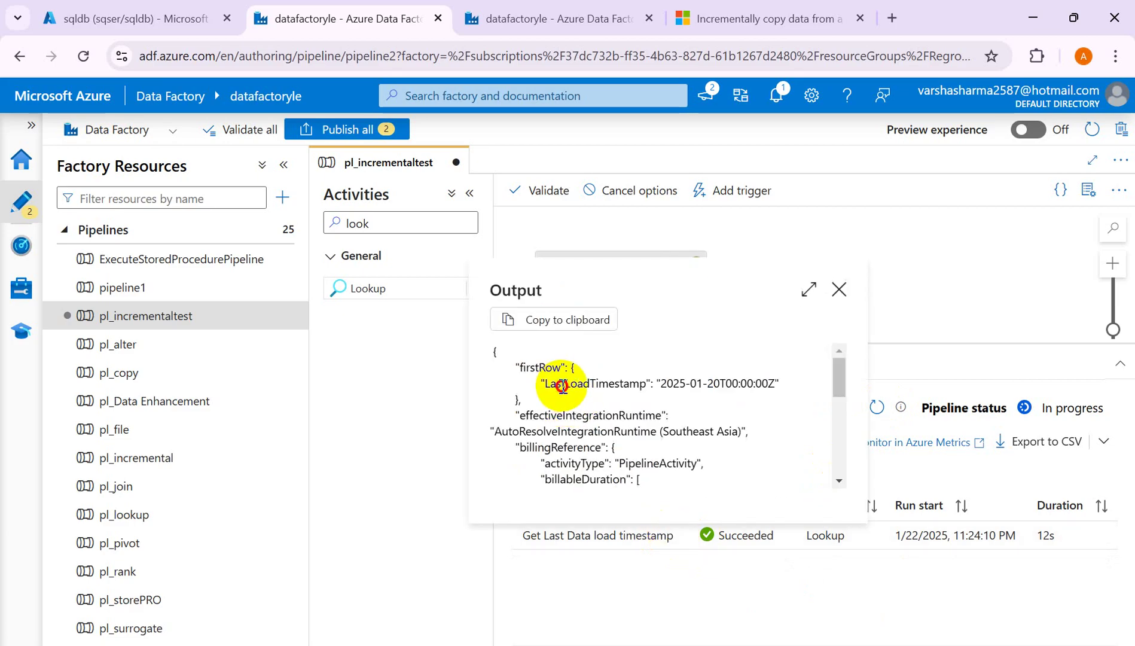
drag(561, 383, 646, 384)
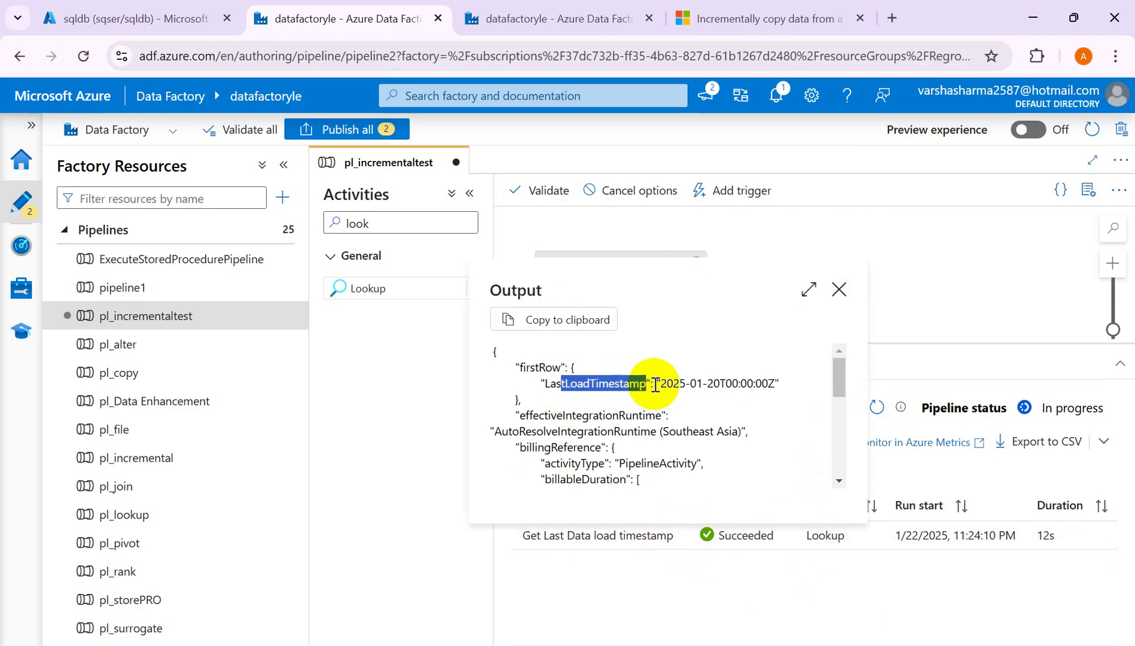
drag(719, 383, 657, 378)
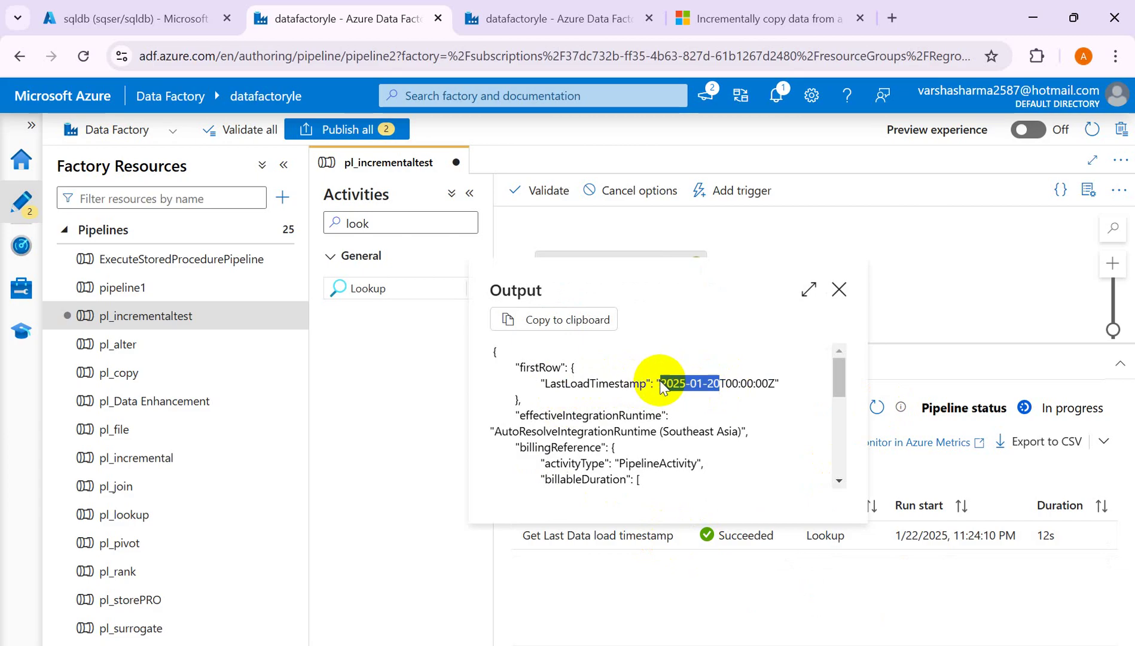
click(837, 292)
click(837, 293)
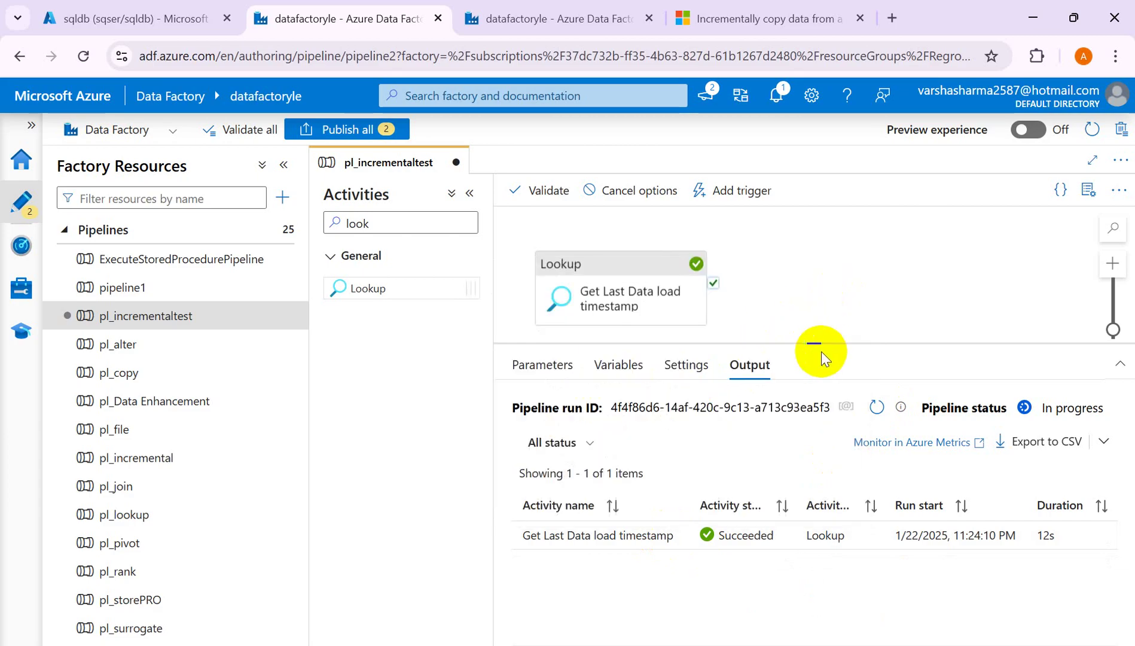
- Add a Copy data activity beside the Lookup activity and connect the Lookup's on-success output to it
drag(814, 342, 812, 502)
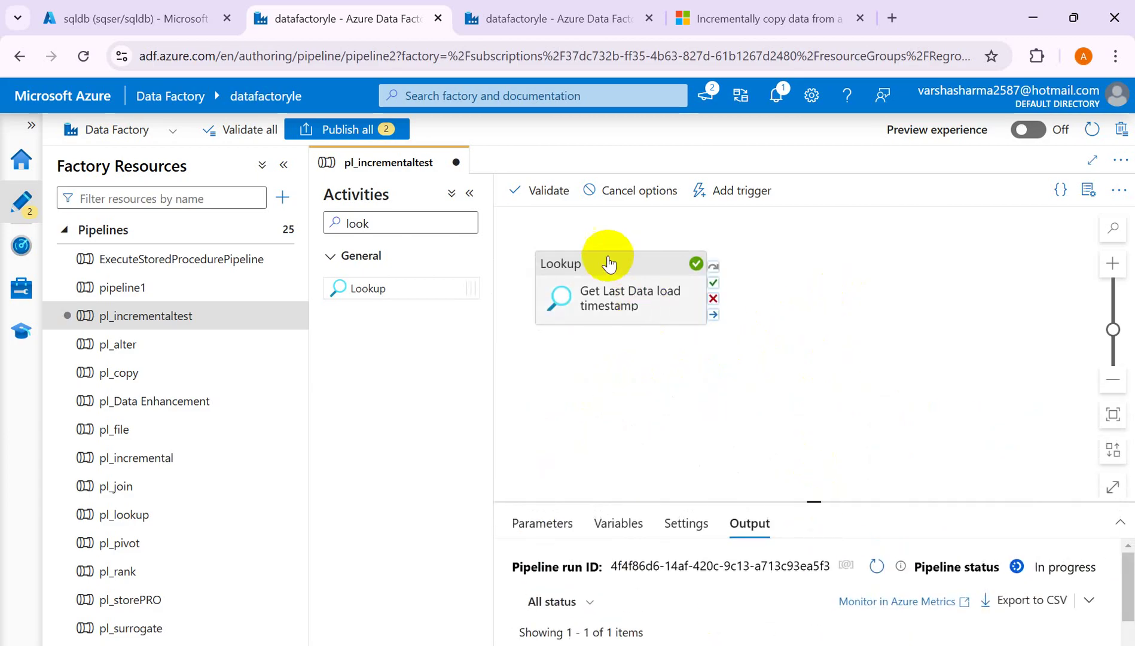
drag(609, 261, 586, 299)
click(396, 225)
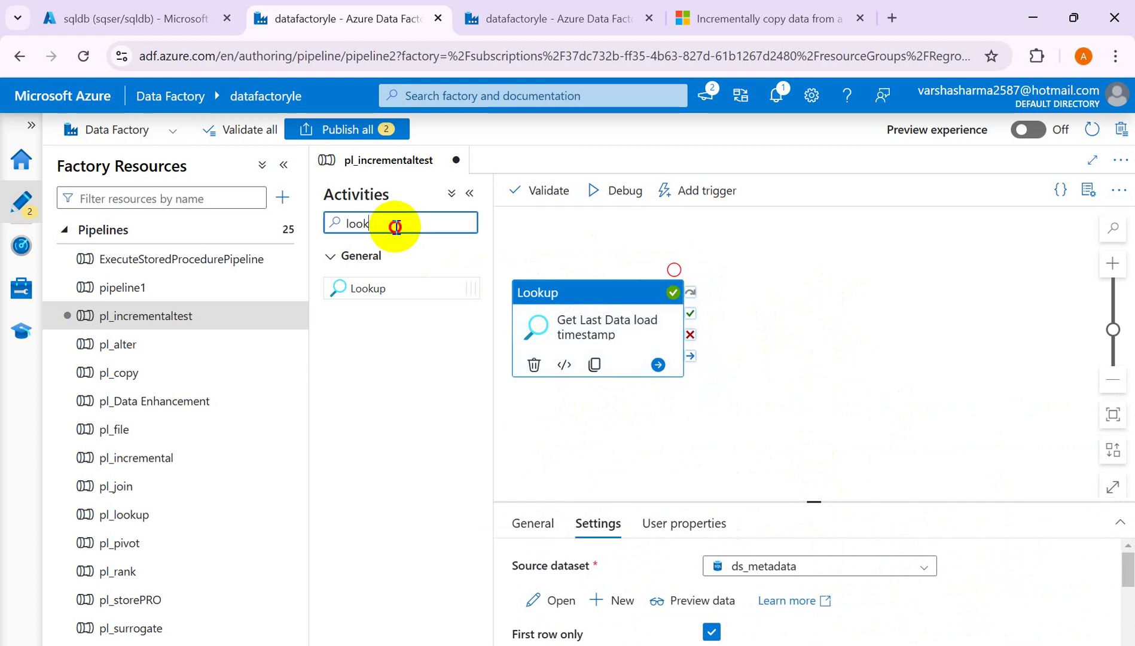
key(BackSpace)
key(BackSpace)
key(BackSpace)
key(BackSpace)
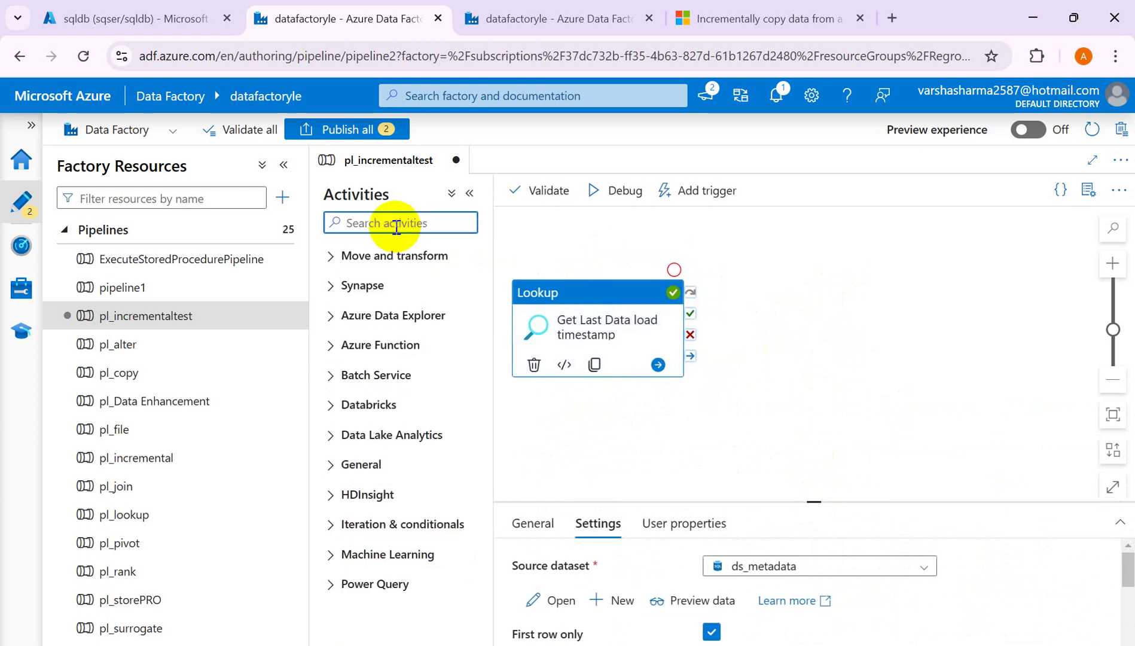
text(cop)
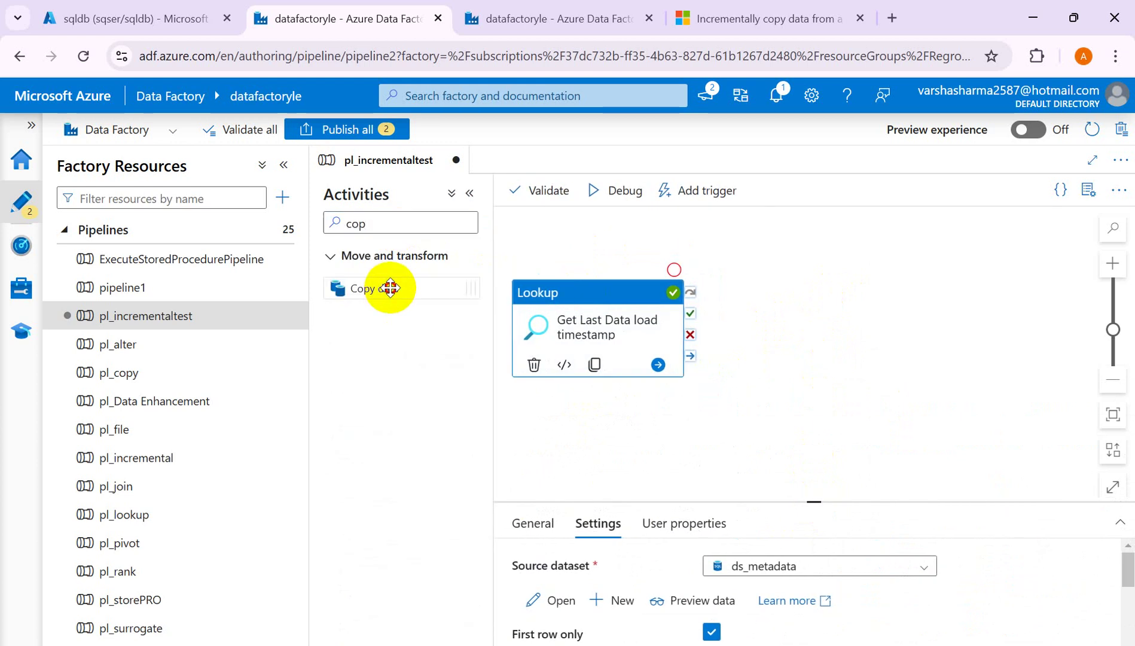
drag(390, 288, 868, 304)
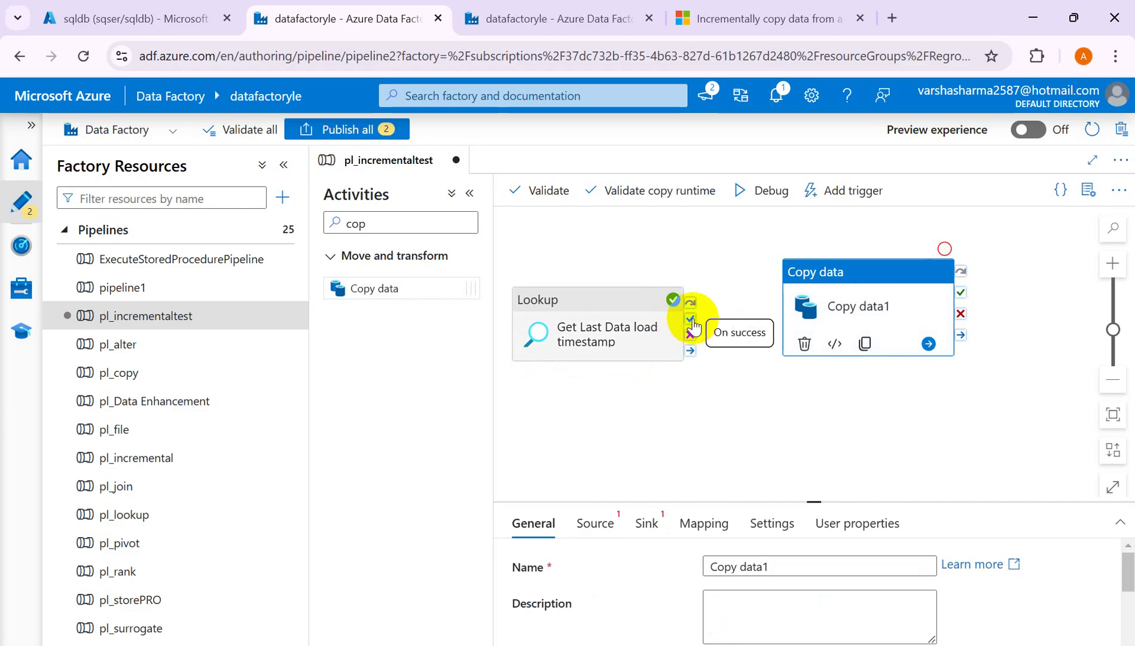
drag(694, 326, 806, 316)
click(868, 306)
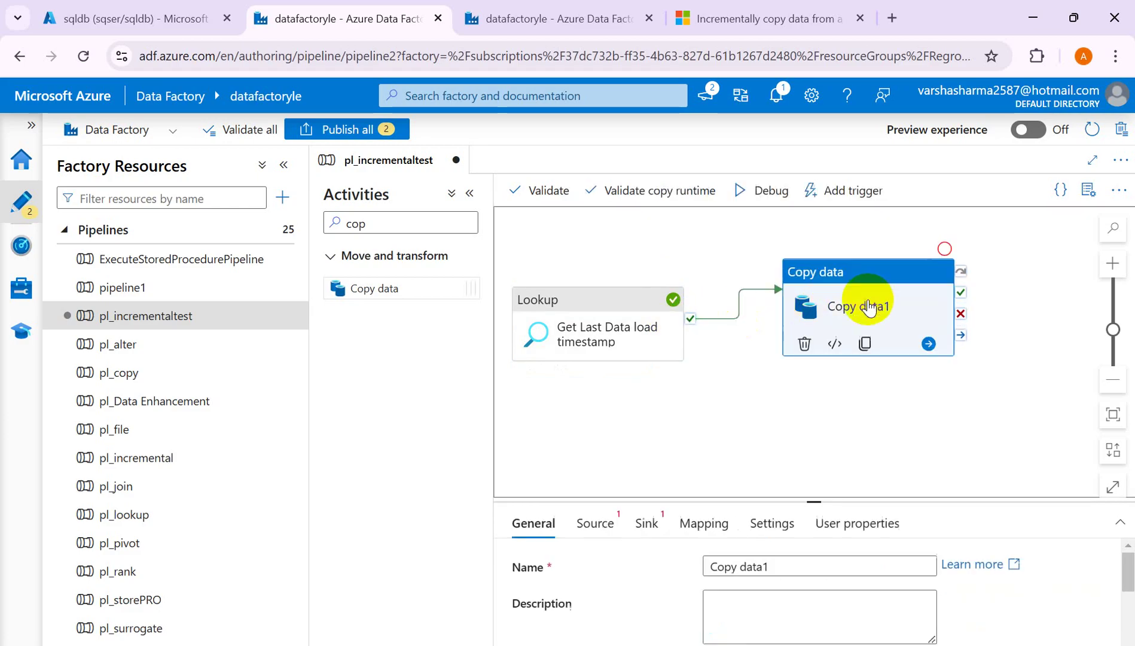
- Start a new source dataset for the Copy data activity, choosing Azure SQL Database as the data store
click(613, 516)
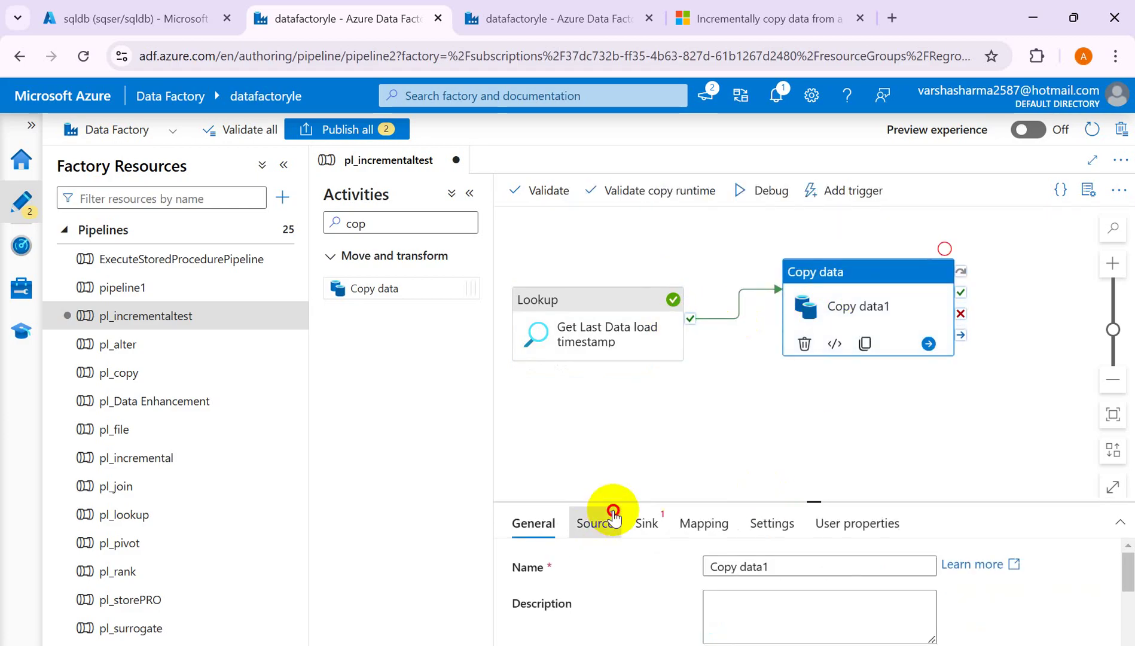
click(1119, 526)
click(976, 274)
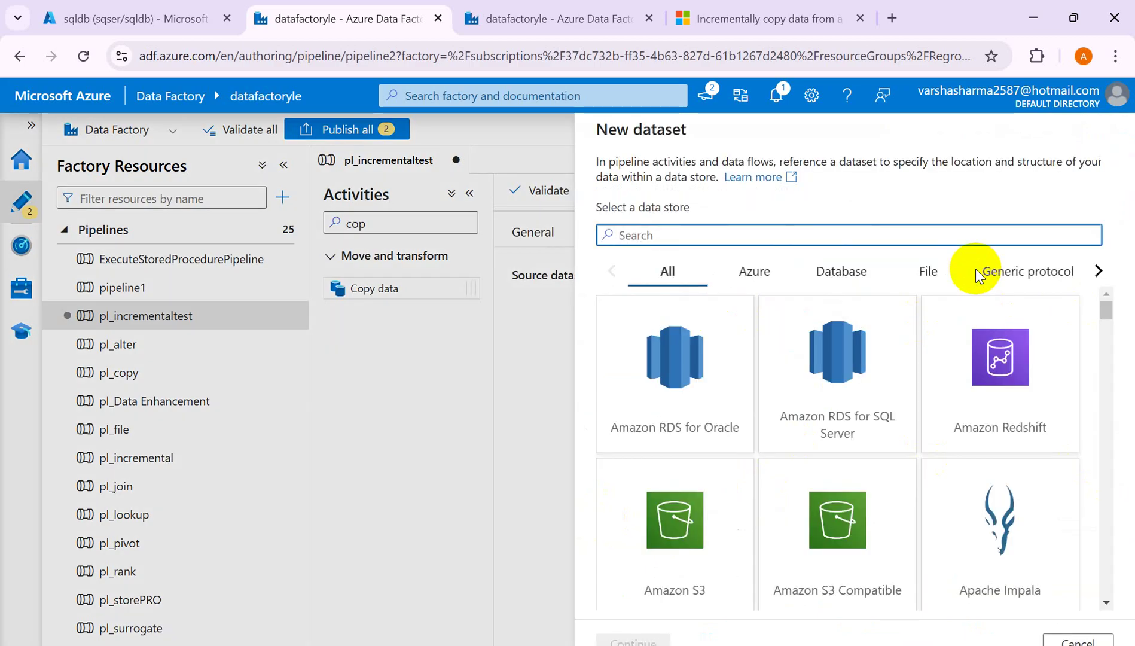
text(SQL)
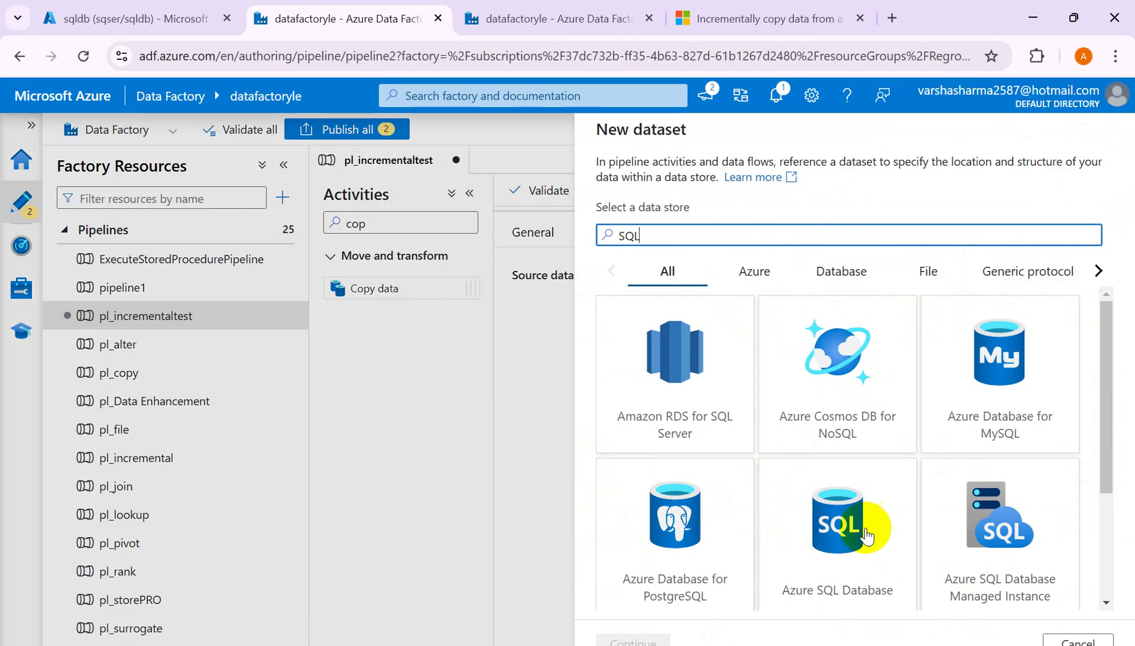
click(867, 536)
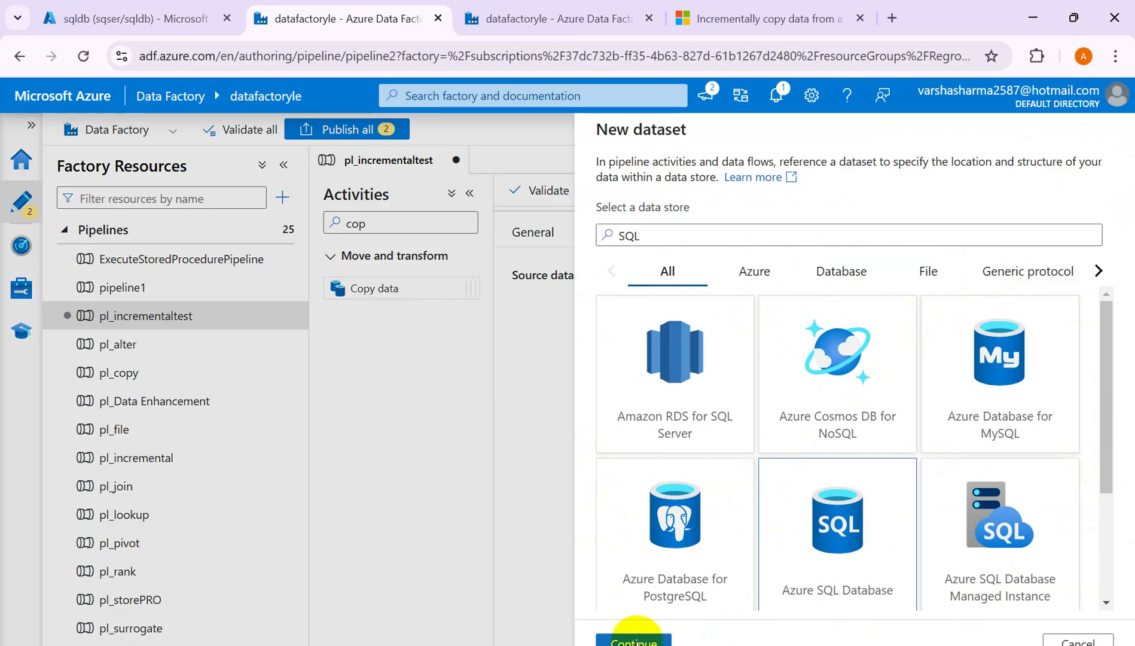
click(634, 640)
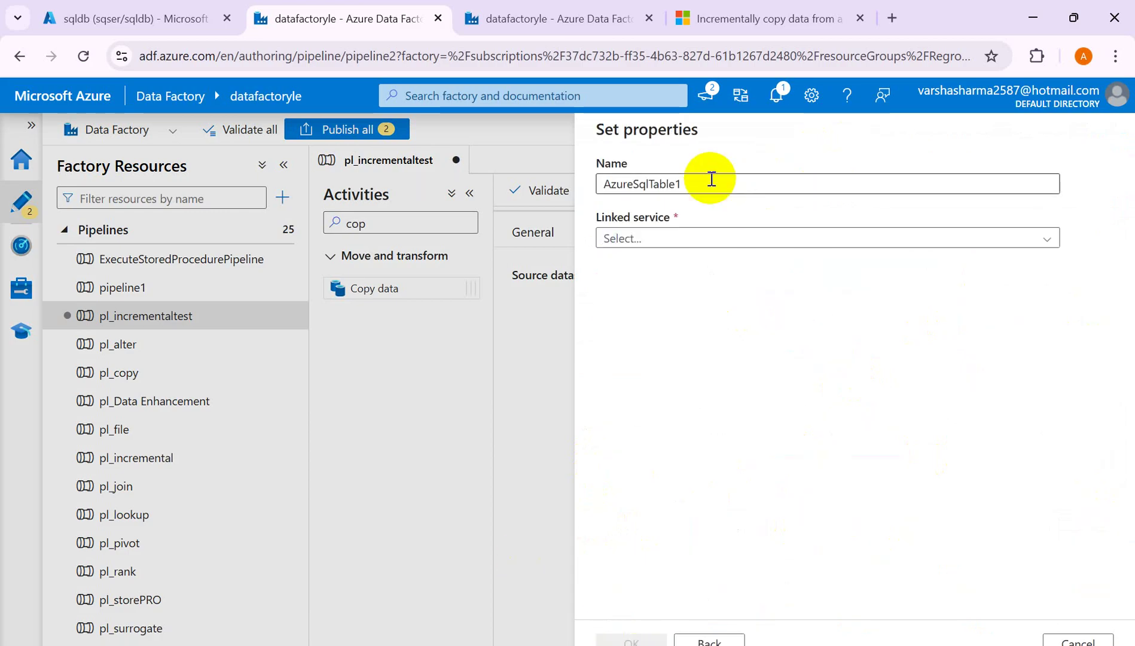
- Name the new source dataset ds_sales_sr
click(711, 179)
key(BackSpace)
key(BackSpace)
key(BackSpace)
key(BackSpace)
key(BackSpace)
key(BackSpace)
key(BackSpace)
key(BackSpace)
key(BackSpace)
key(BackSpace)
key(BackSpace)
key(BackSpace)
key(BackSpace)
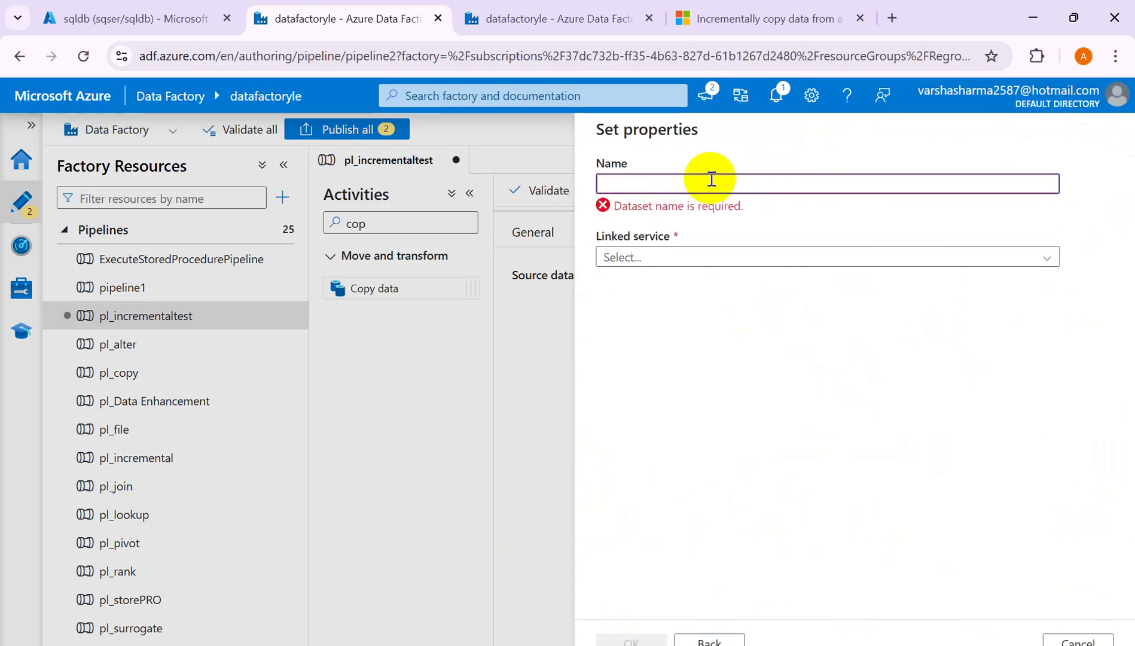
text(ds_s)
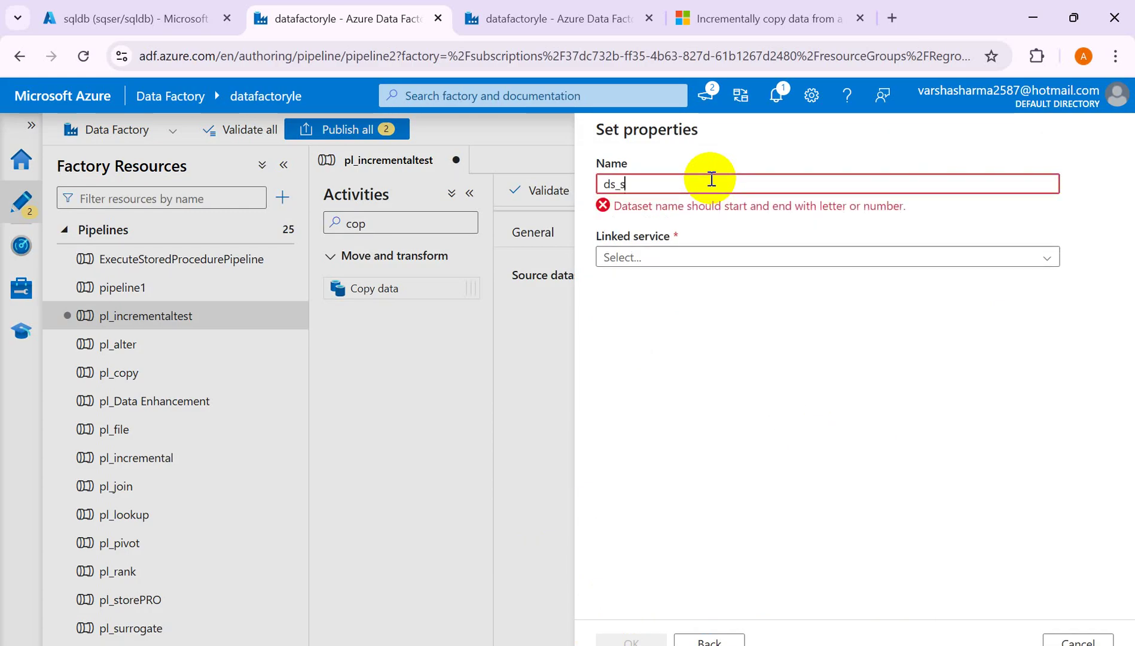
text(ales_sr)
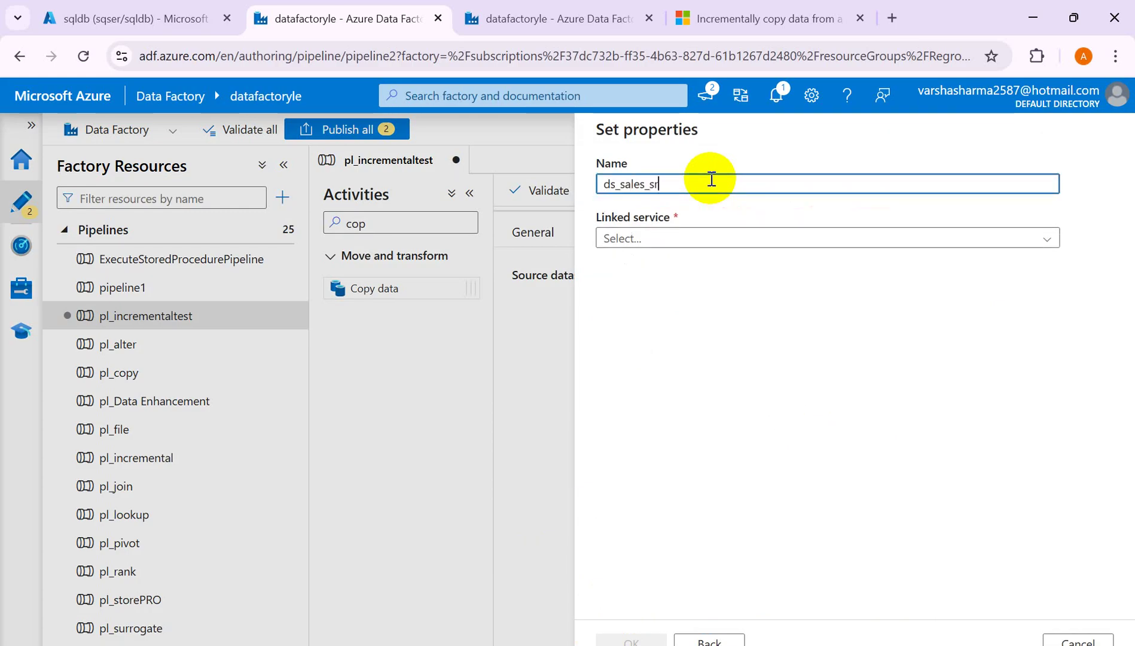
- Set the dataset's linked service to ls_sqldb and its table to dbo.Sales, and create the dataset
click(697, 245)
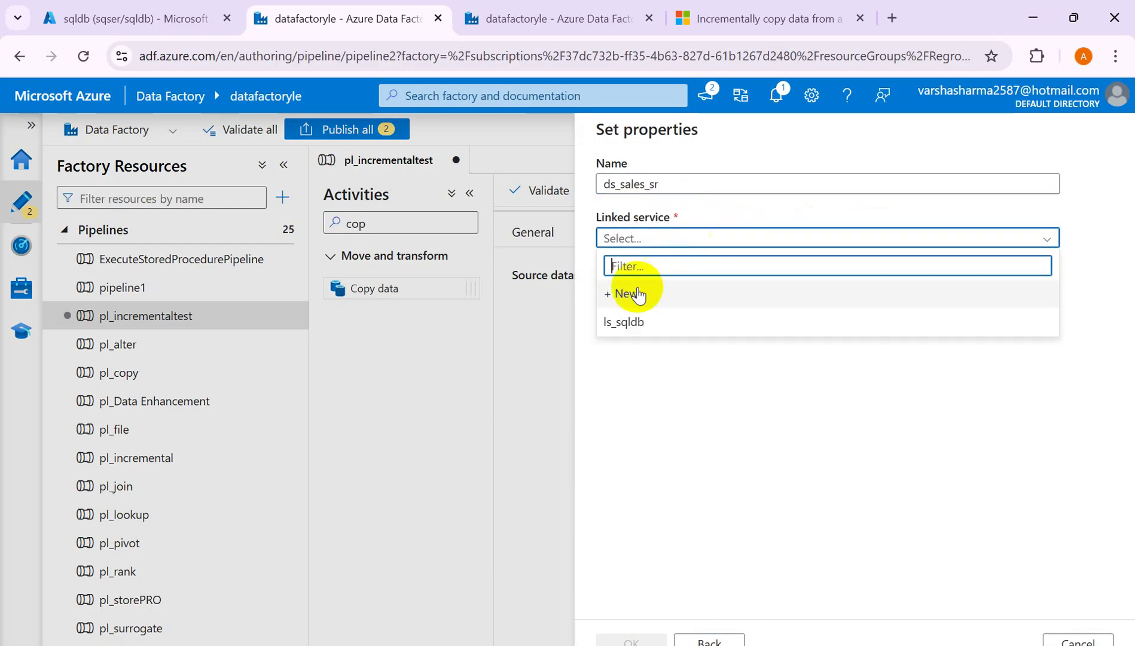
click(627, 322)
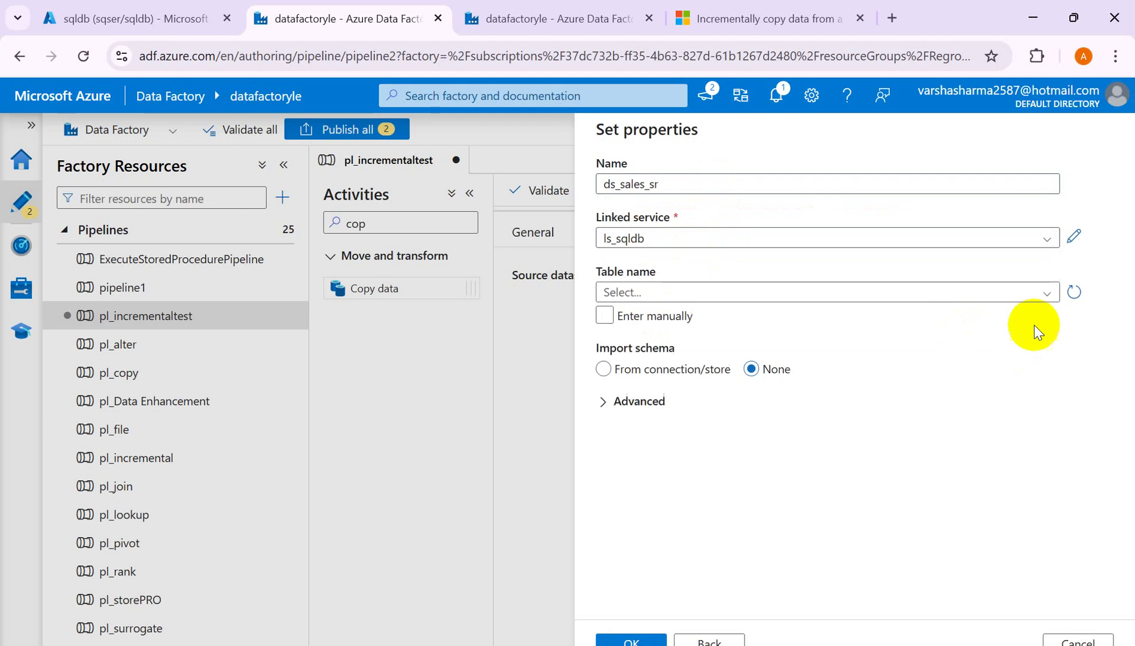
click(1044, 291)
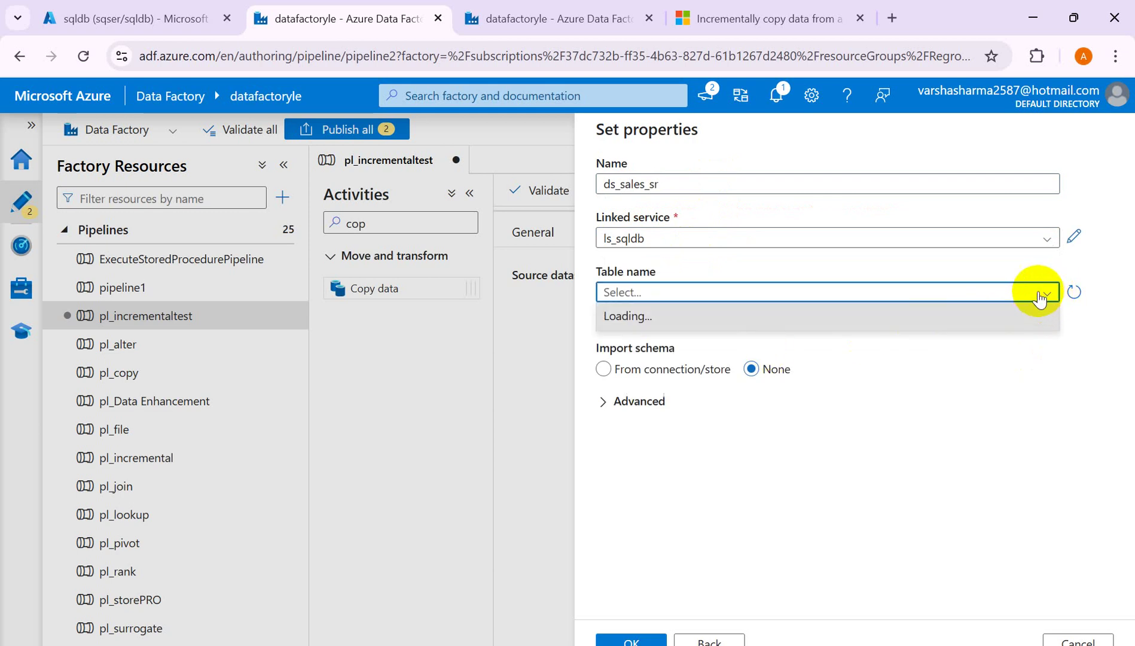
click(1051, 295)
click(1051, 294)
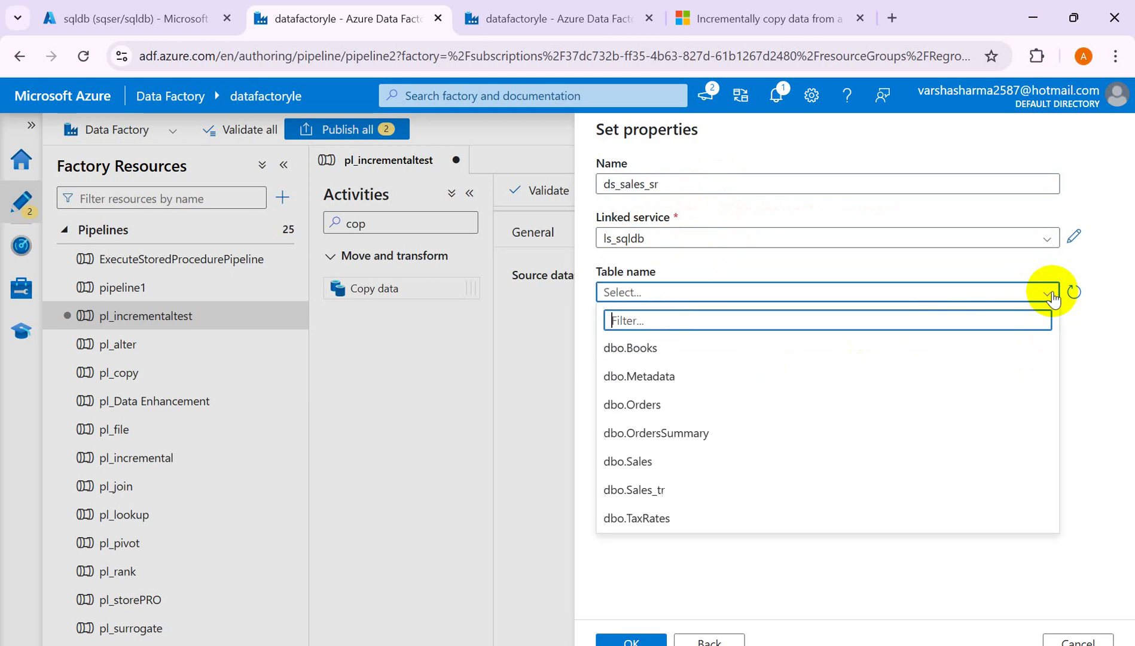
click(665, 471)
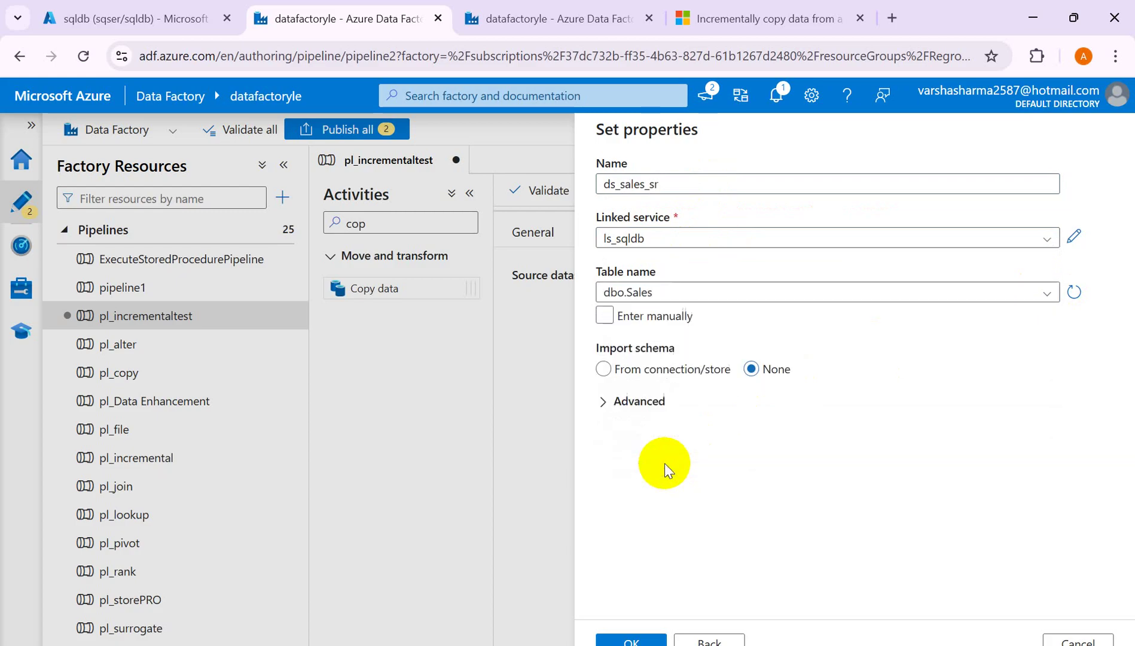
click(632, 640)
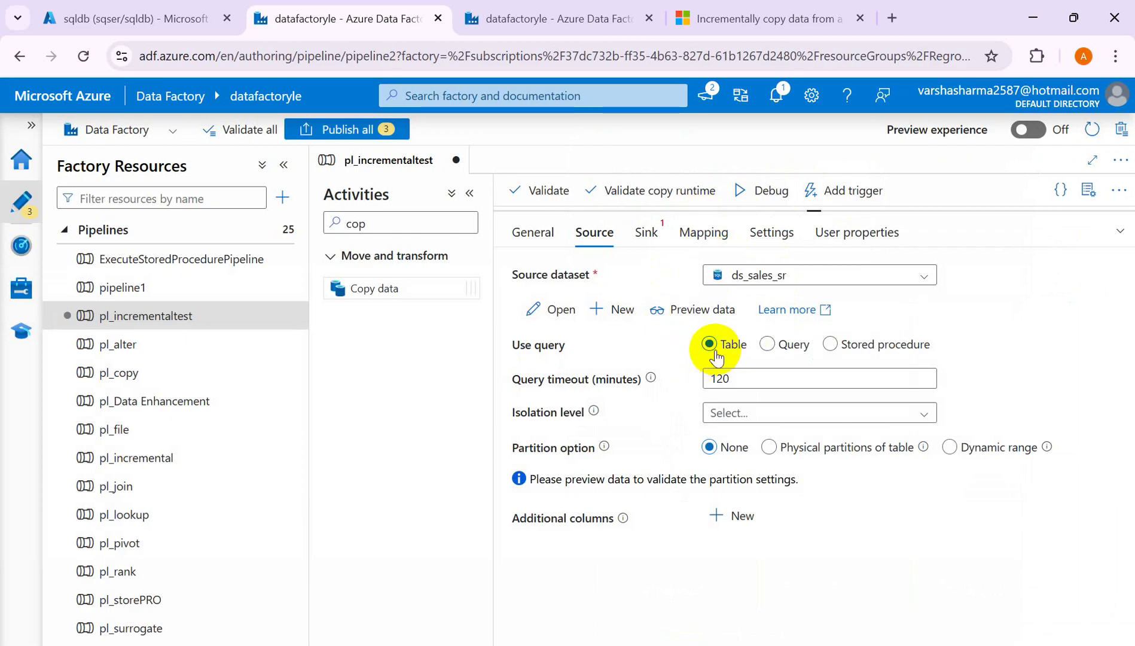
- Switch to the Book1 workbook in Excel and review the Sales source and Sales_tr target notes on Sheet2
click(765, 347)
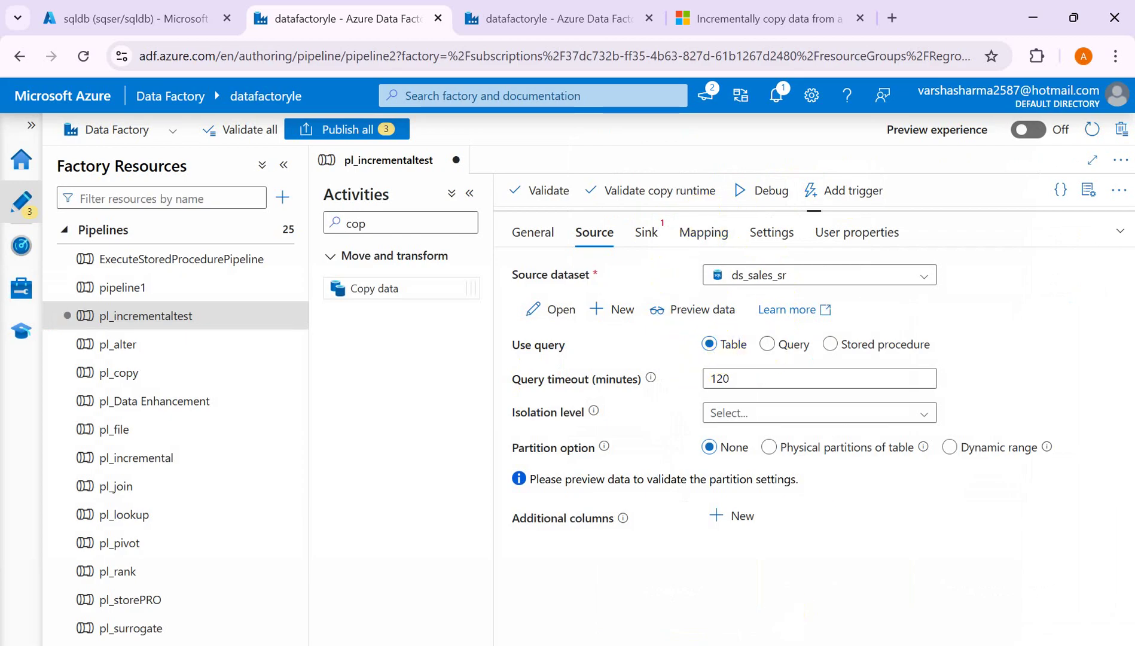
mouse_move(766, 644)
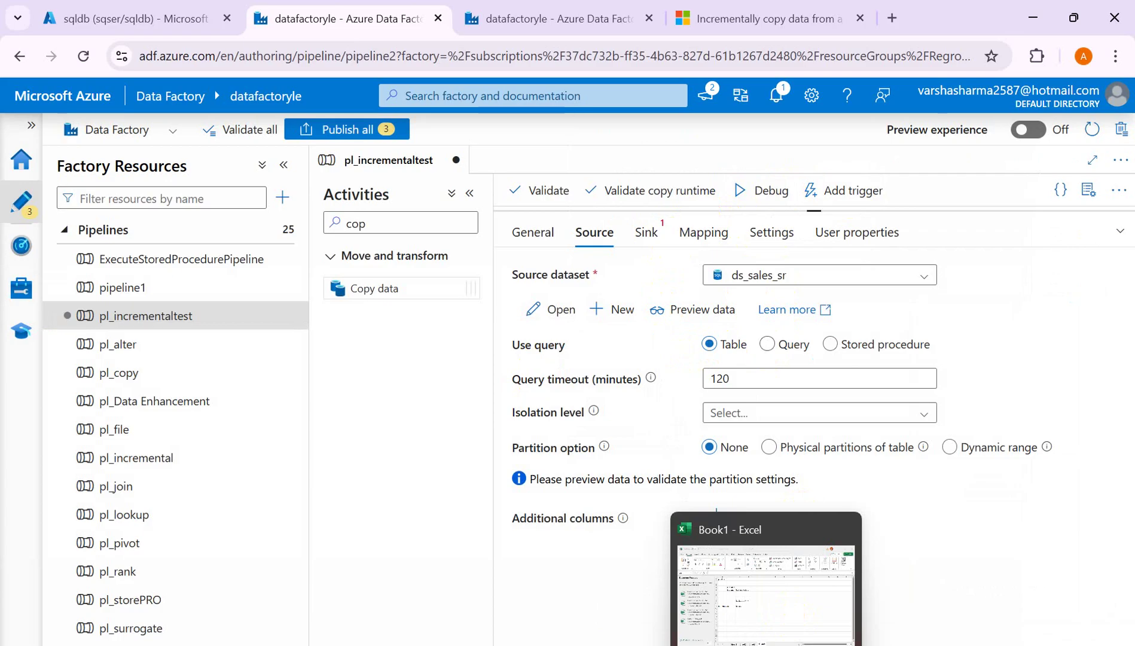
click(793, 615)
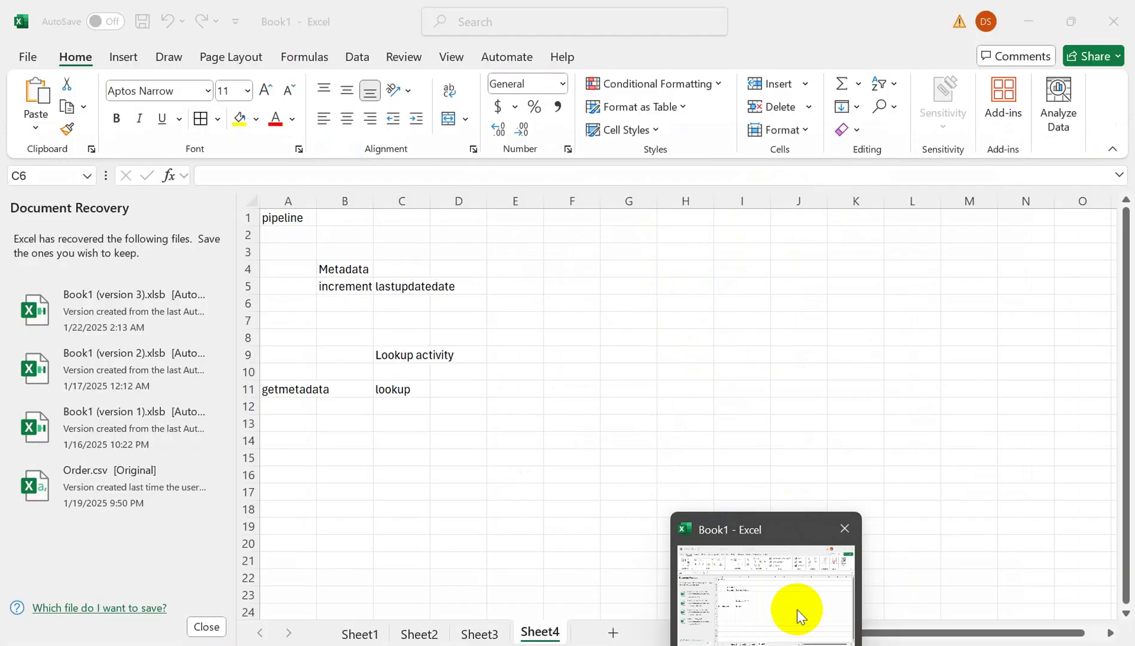
click(481, 632)
click(417, 635)
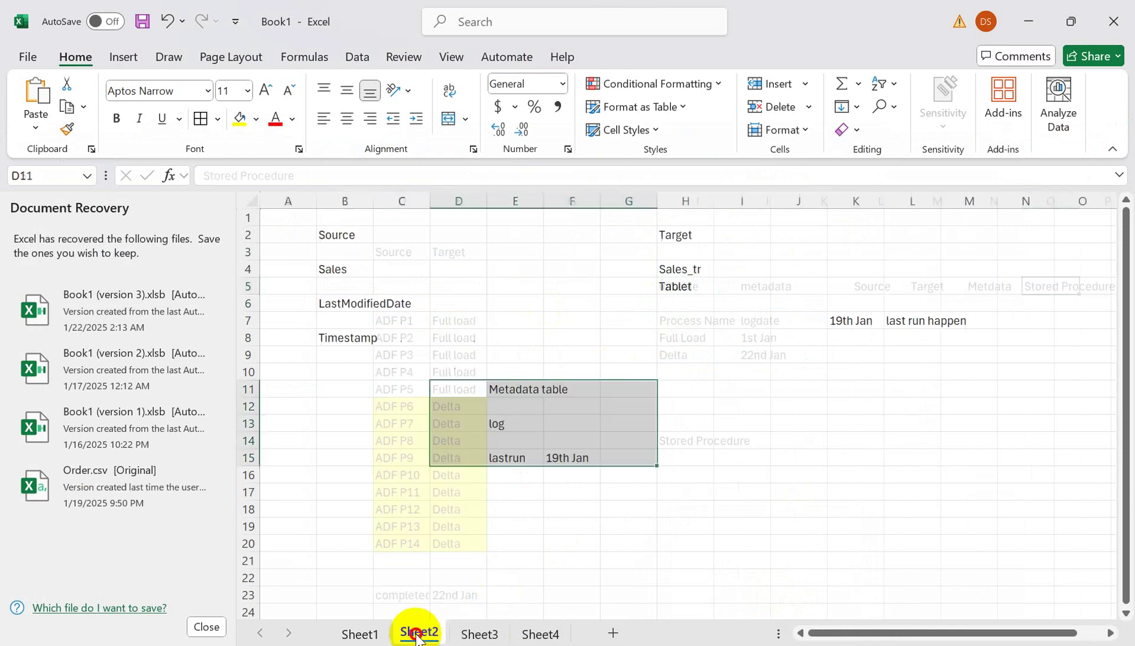
click(339, 264)
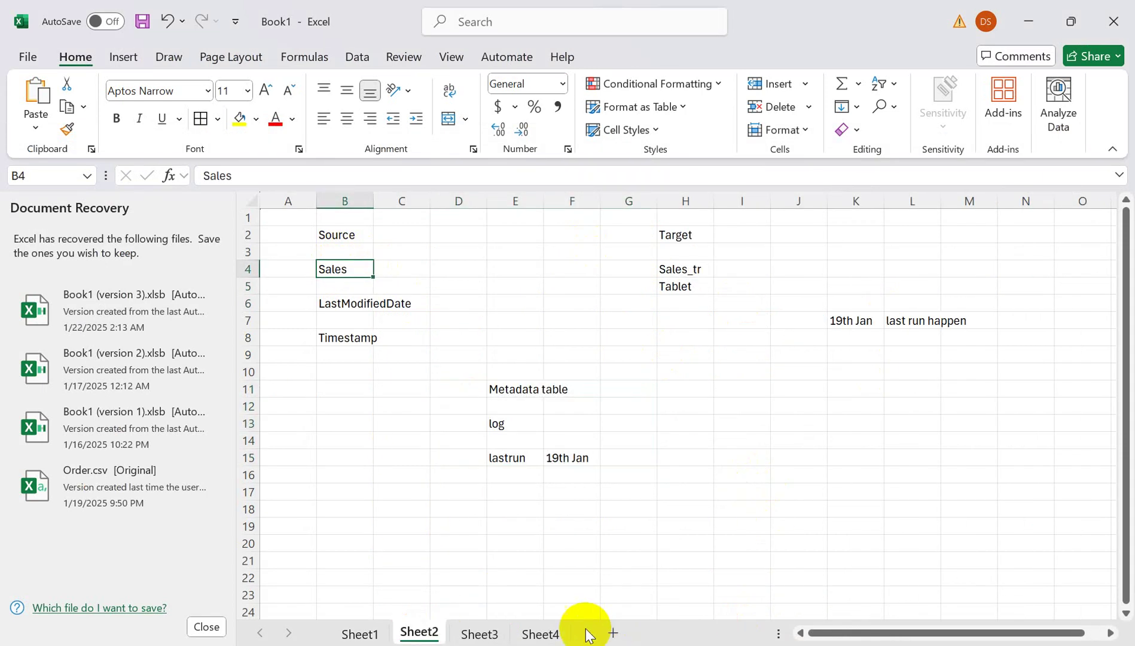
- Add a new worksheet and enter the headings Source in A1, Target in D1 and Metdata in G1
click(612, 633)
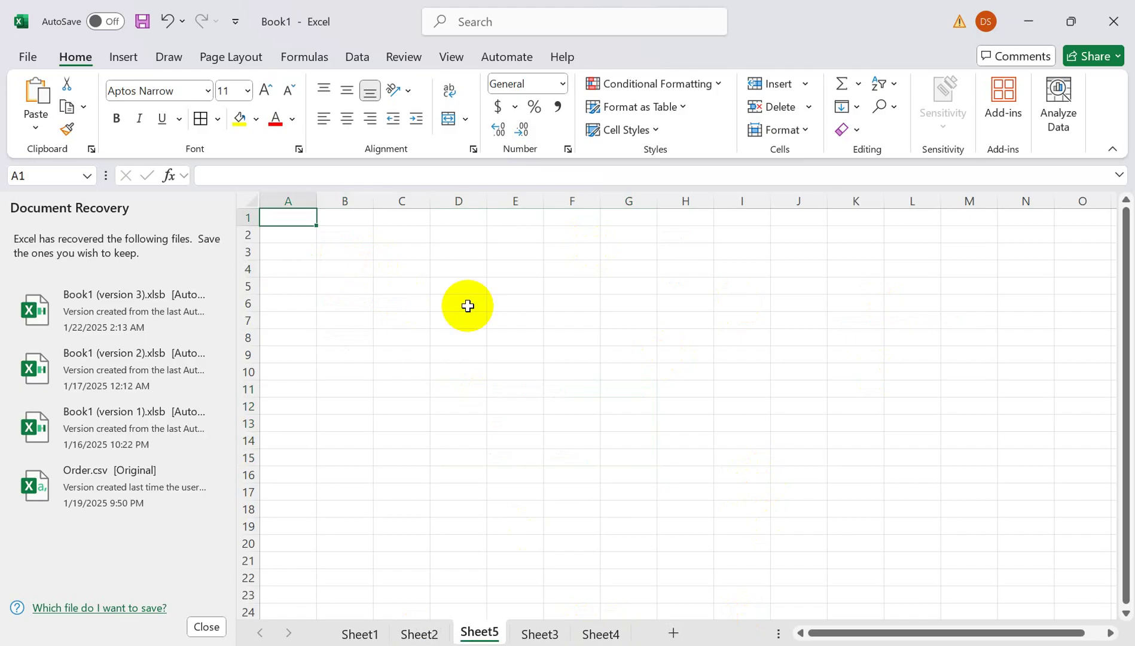
text(So)
key(Tab)
key(Tab)
key(Tab)
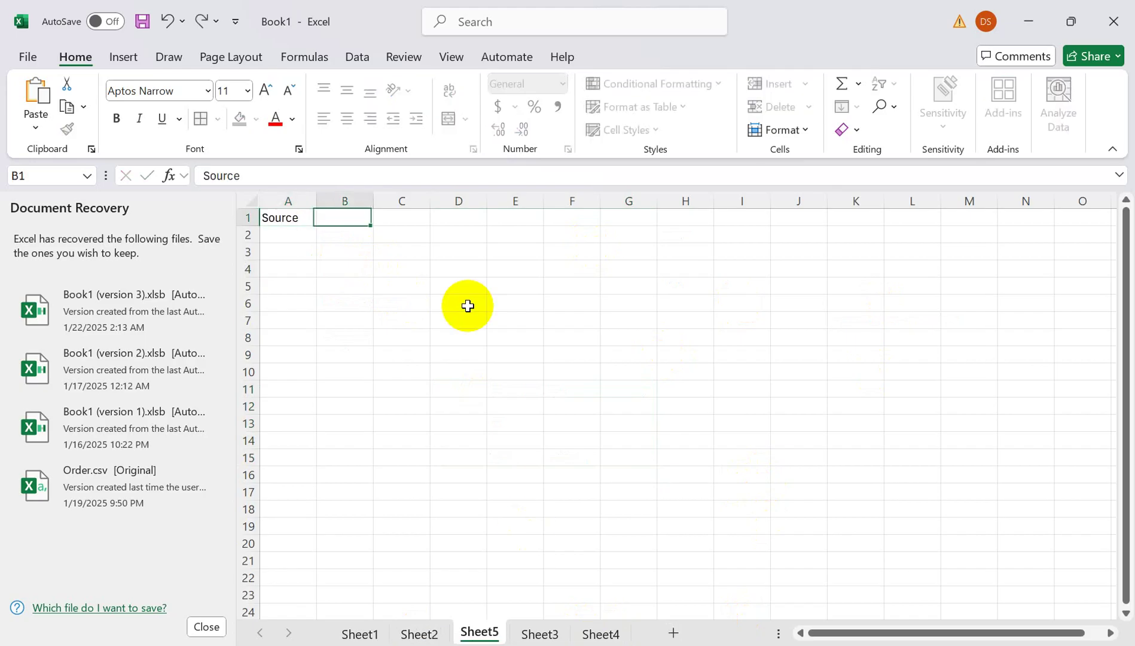
text(Targe)
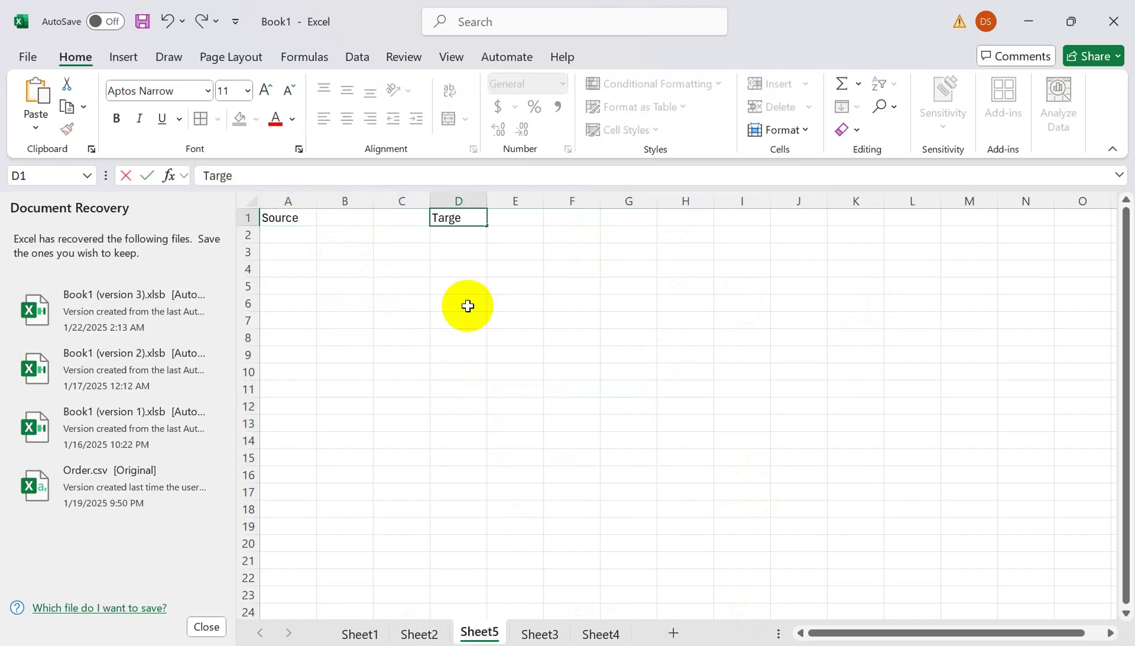
key(Tab)
key(Tab)
key(Tab)
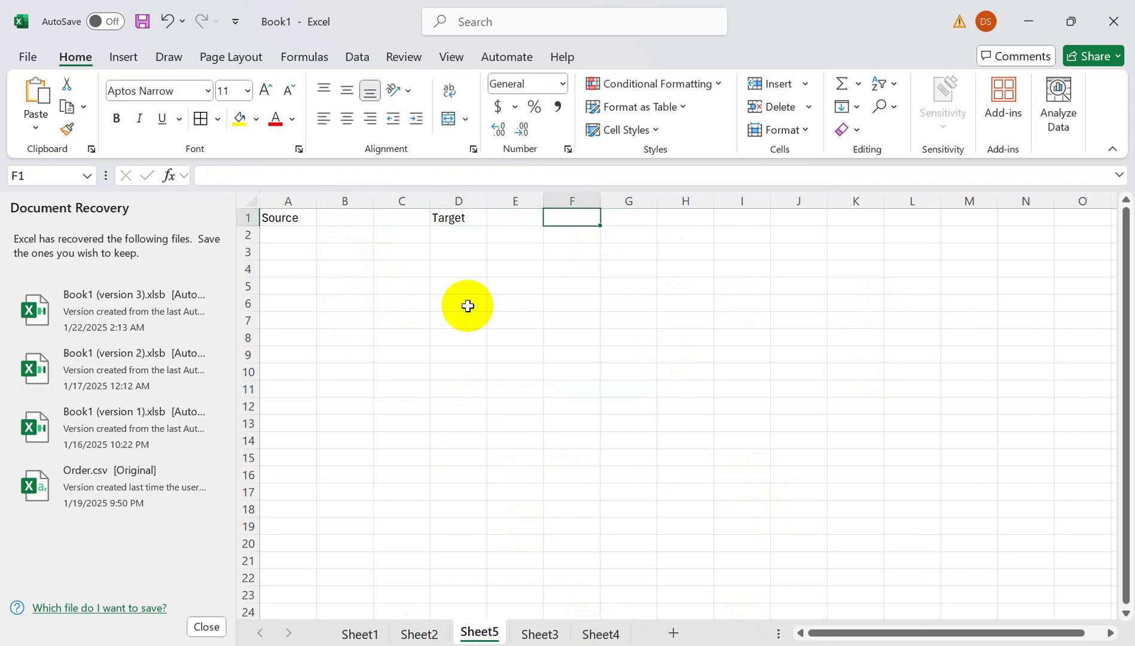
text(Metdata)
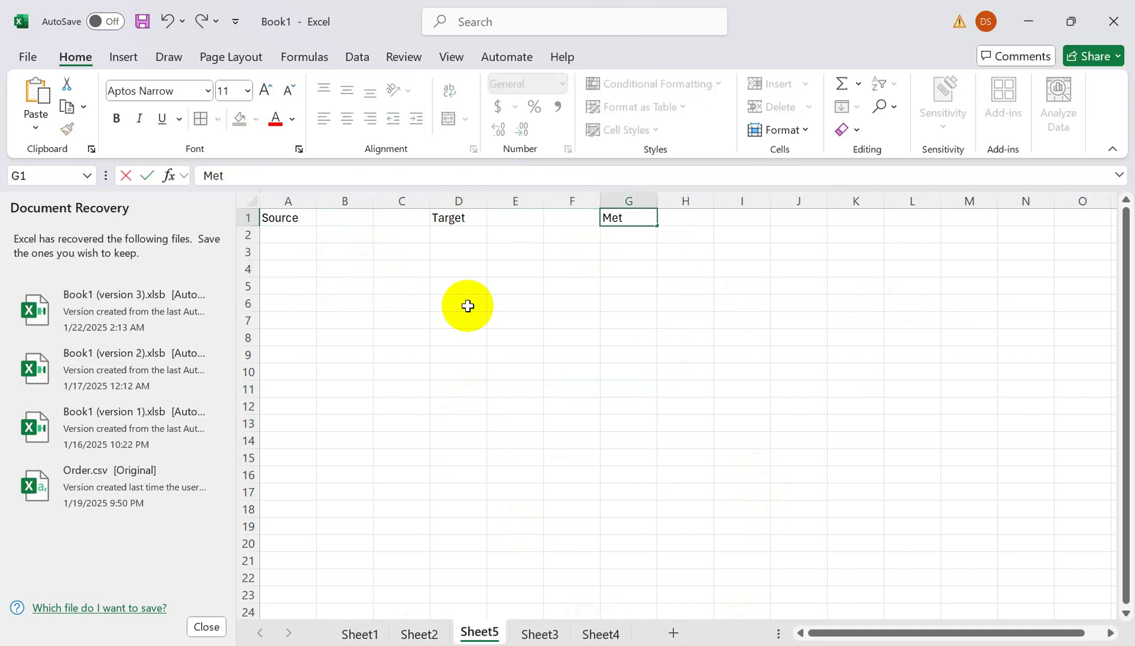
- Enter Laptop in cell A3 under the Source heading
click(269, 249)
text(Laptop)
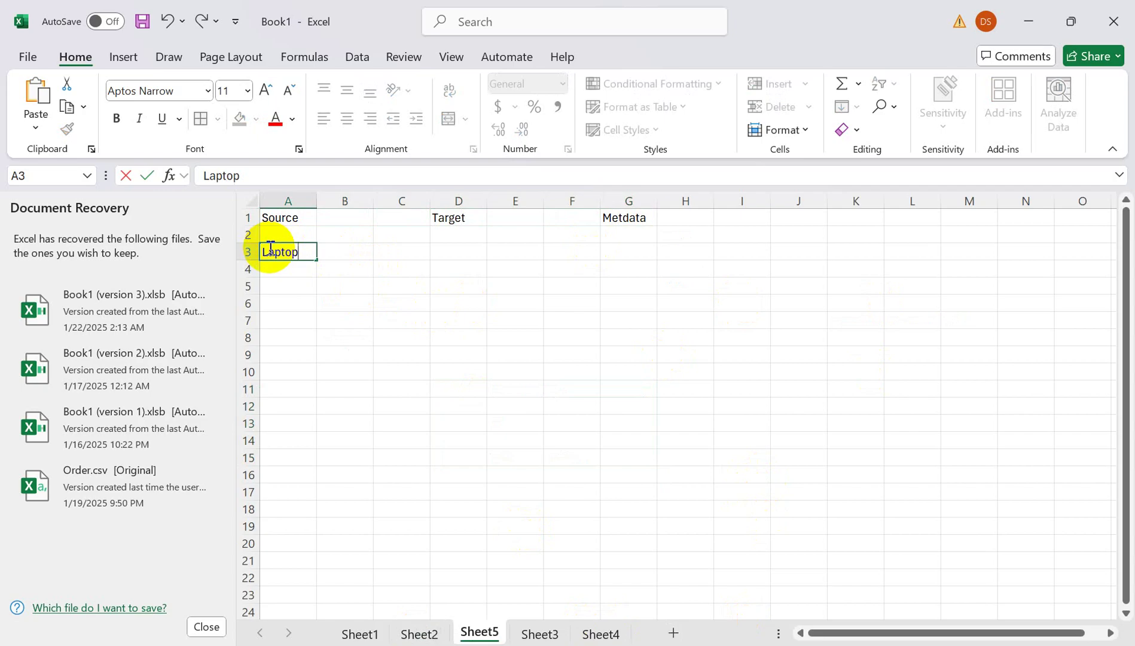
- Enter 21-01-2025 as text beside Laptop in cell B3 of the Source data
key(Tab)
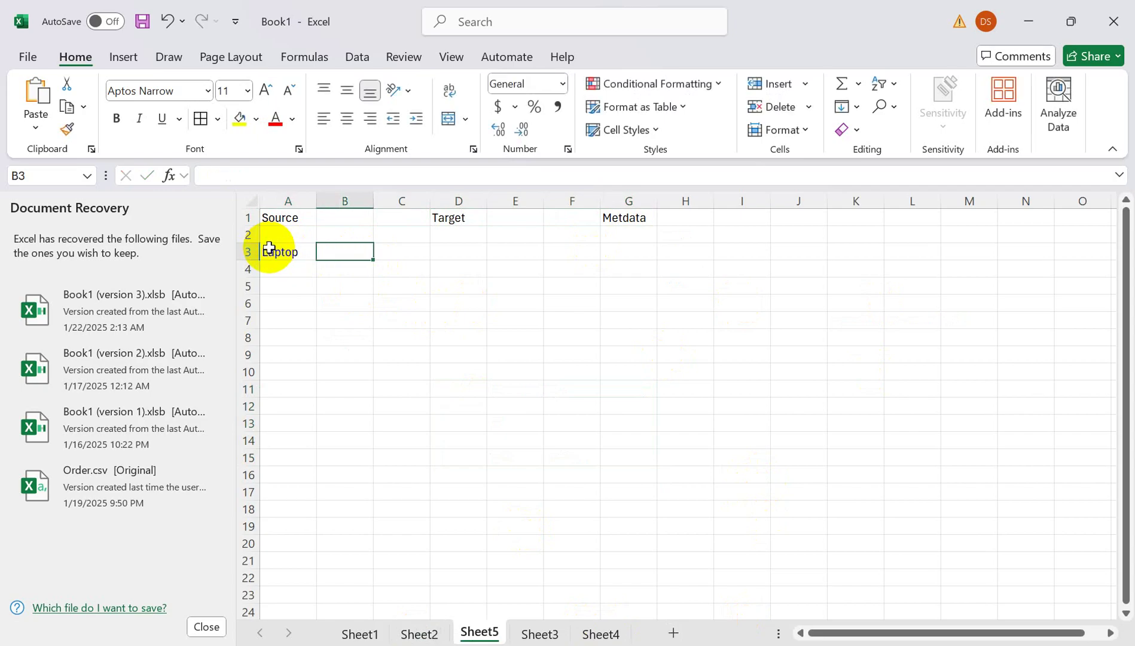
text(22)
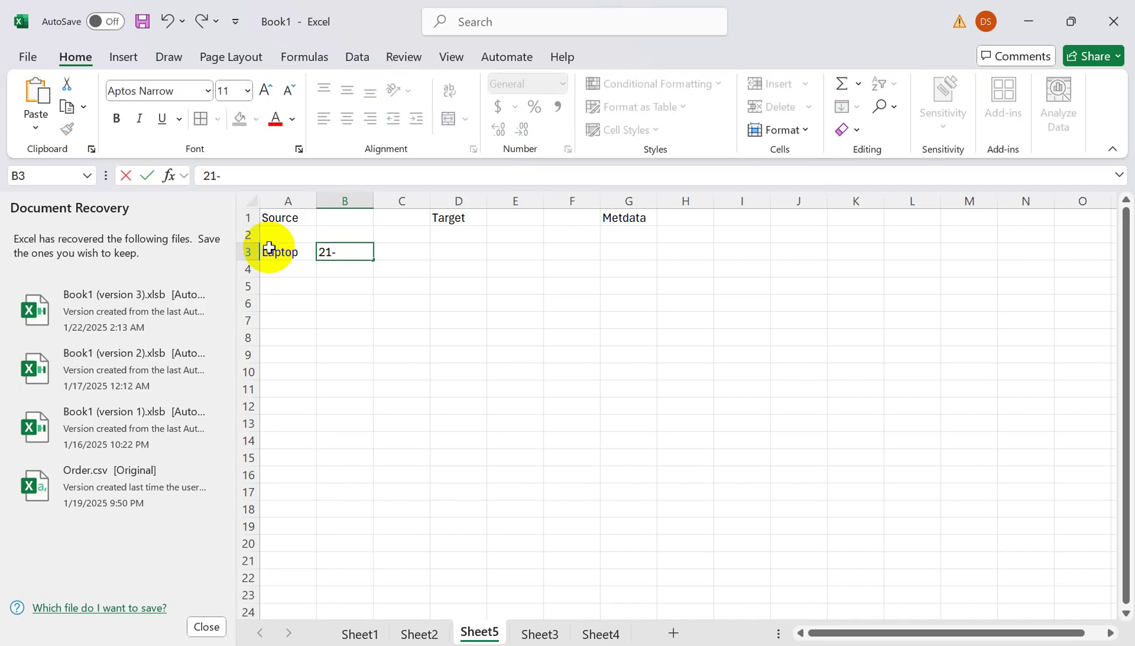
text(-01-2025)
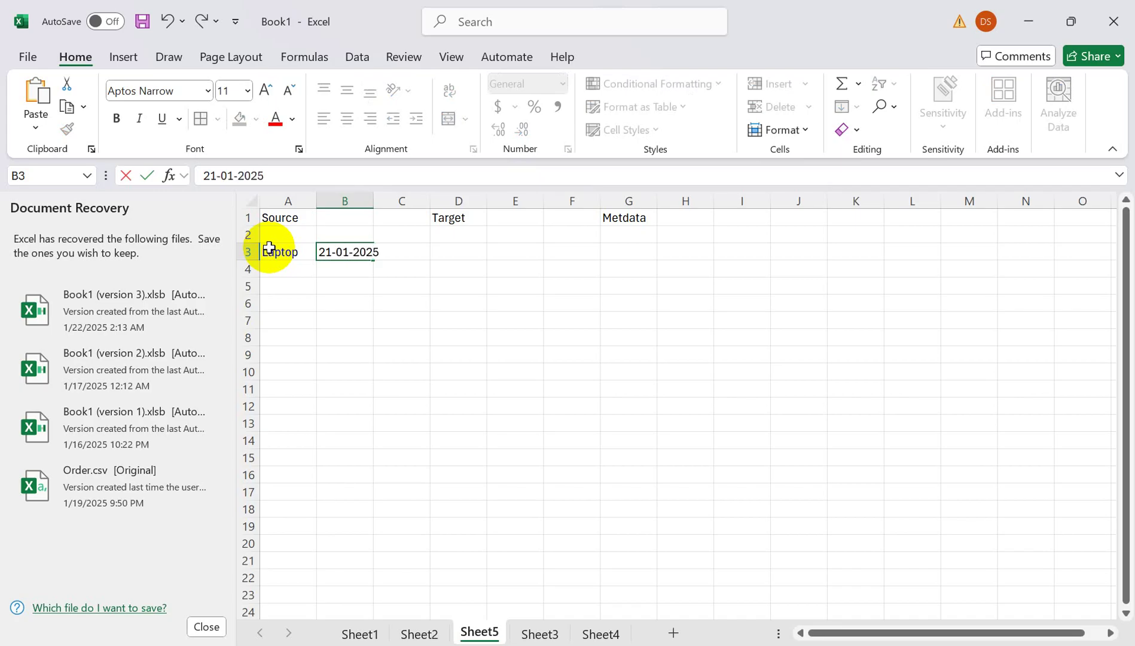
key(Return)
key(Left)
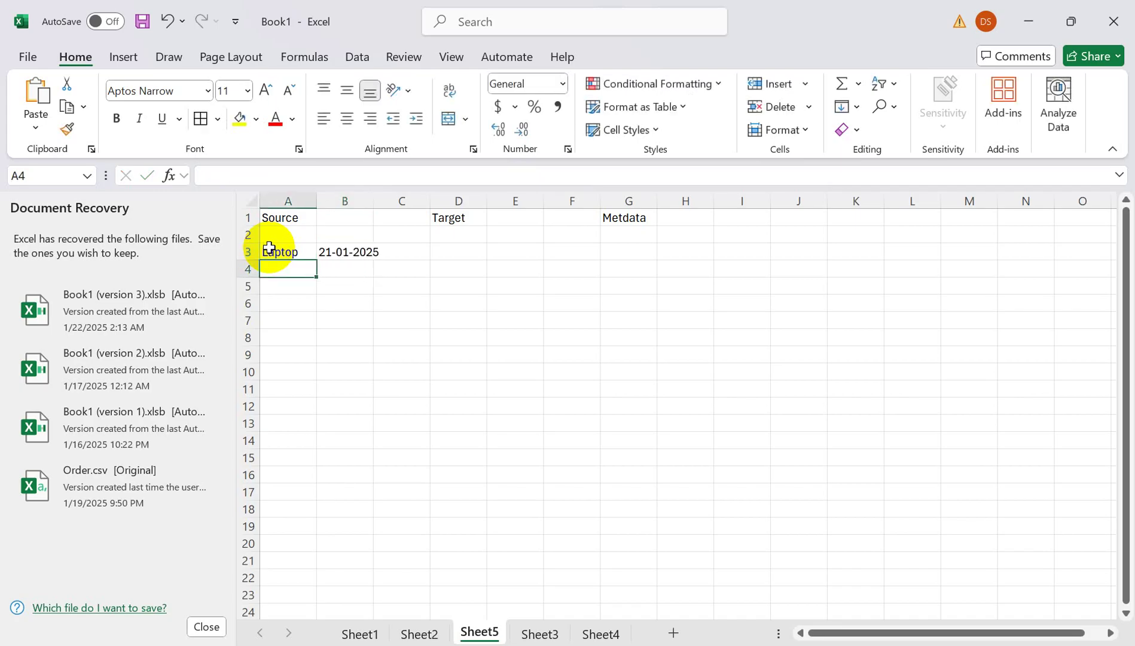
- Add a second Source row with LED in A4 and 21-01-2025 in B4
text(LED)
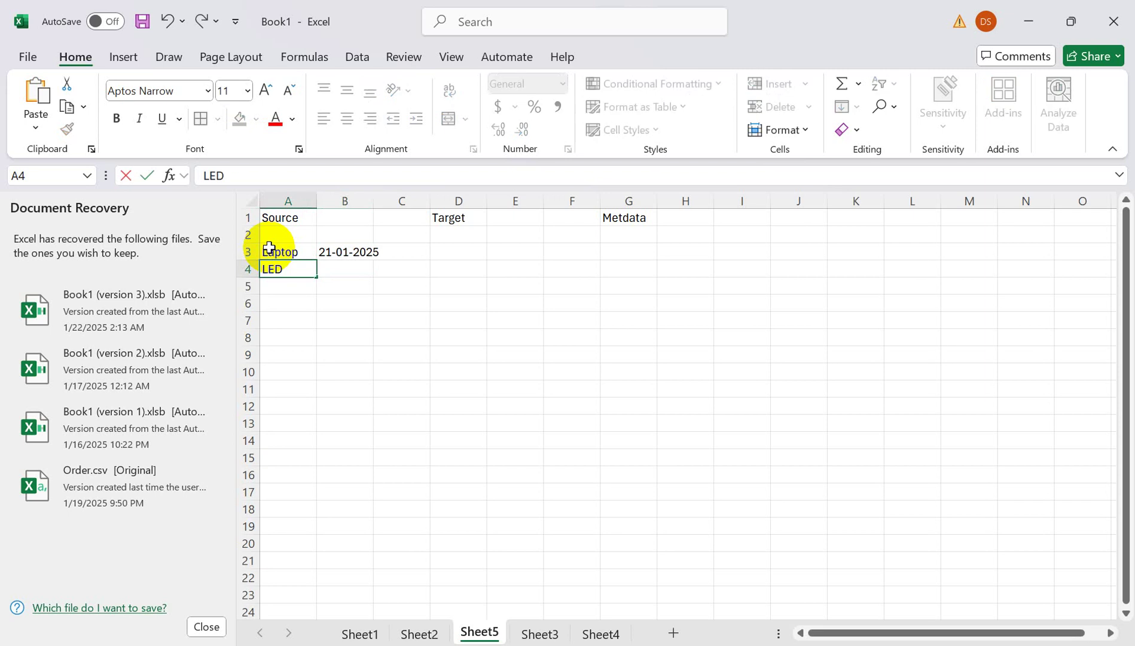
key(Tab)
text(21-)
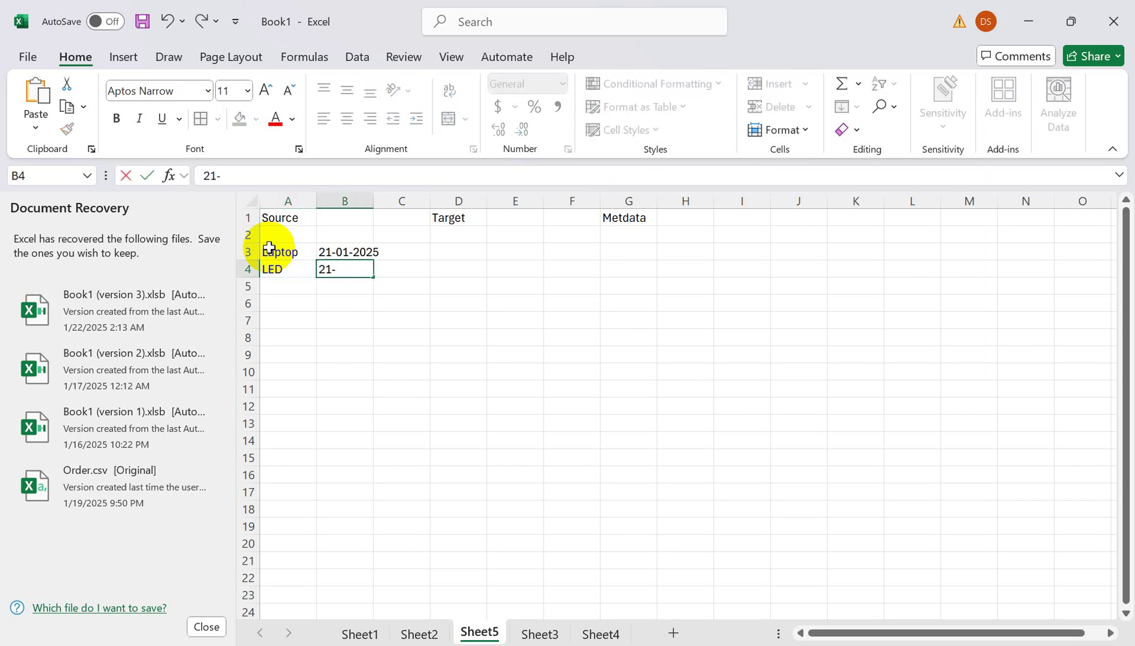
text(01-2025)
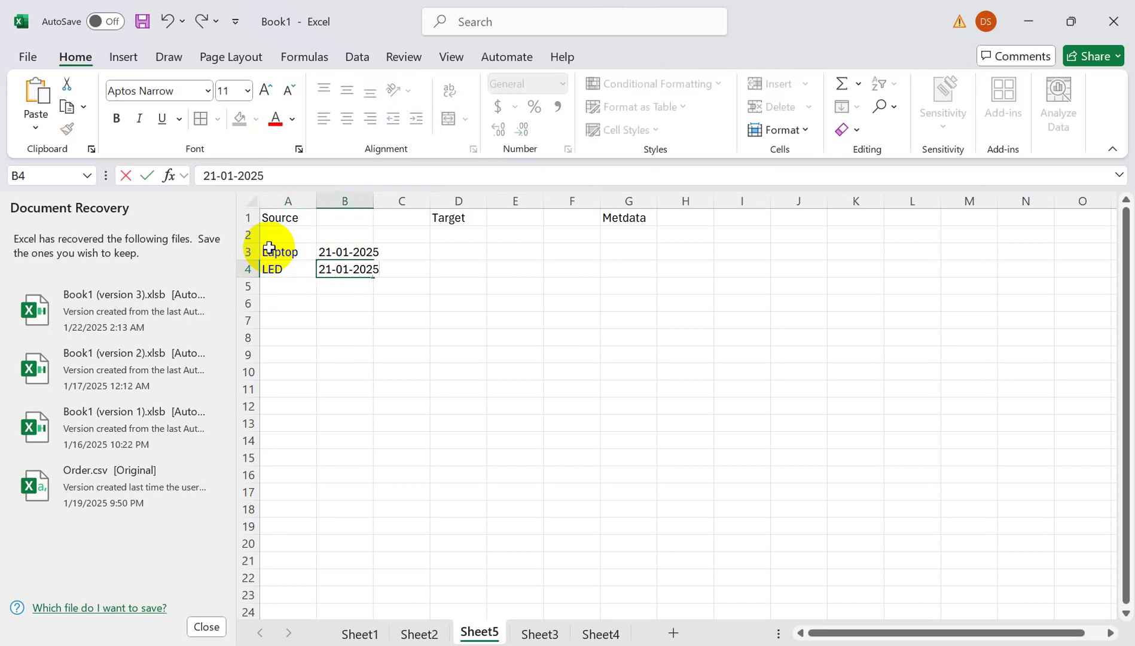
key(Return)
key(Left)
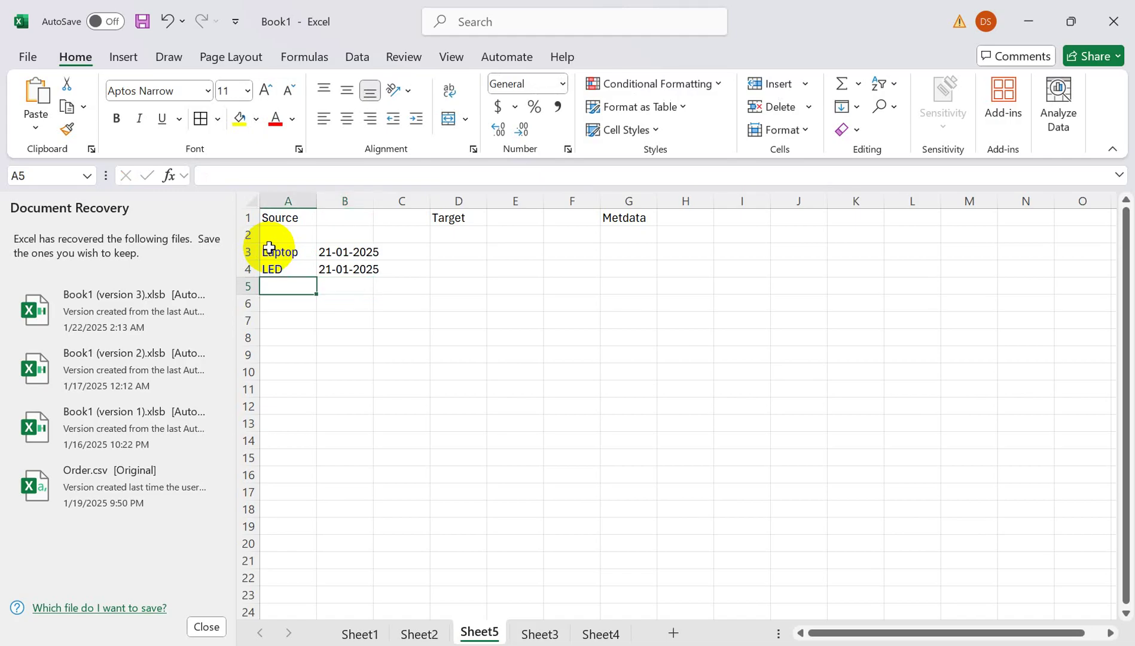
- Add a third Source row with Tablet in A5 and 19-01-2025 in B5
text(Table)
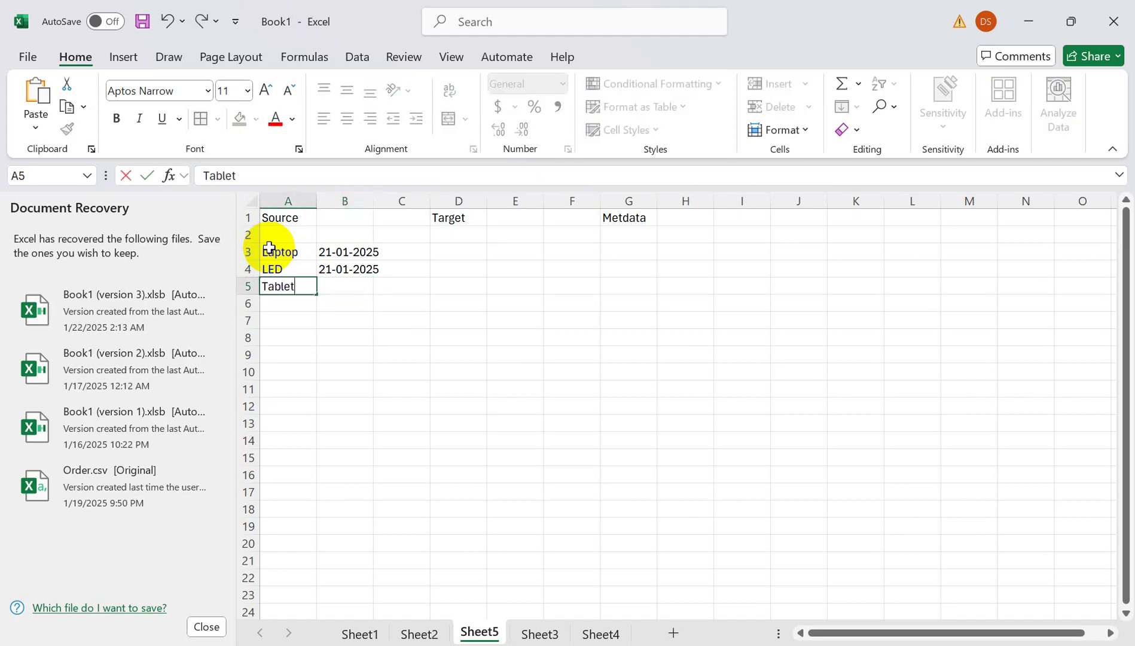
text(t)
key(Tab)
text(19)
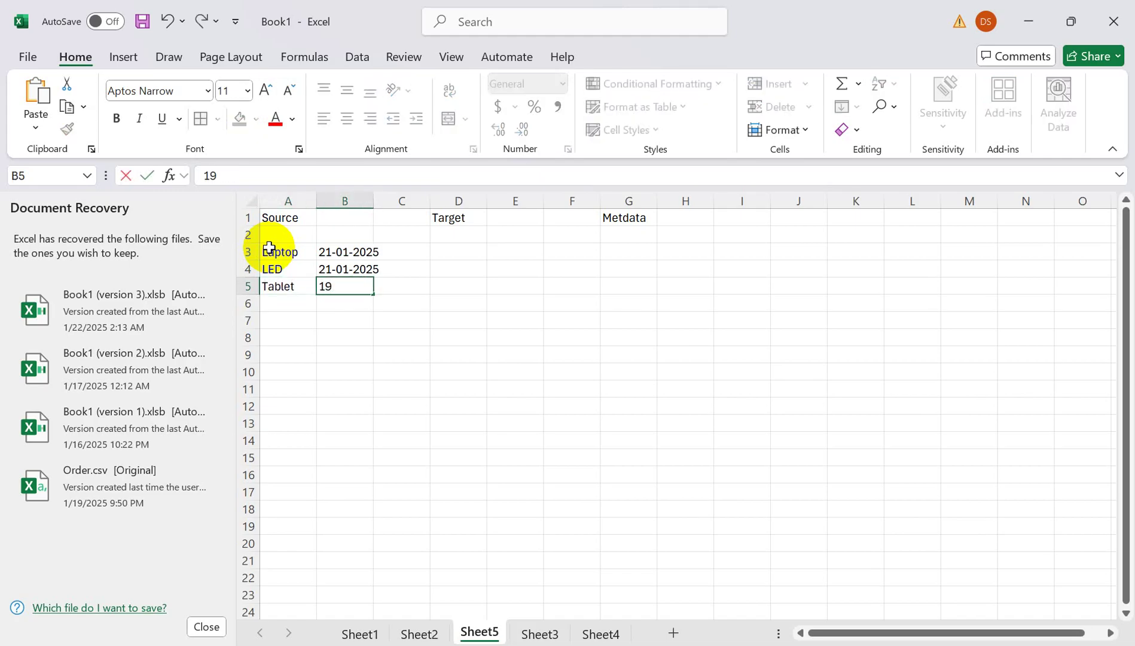
text(-01-2025)
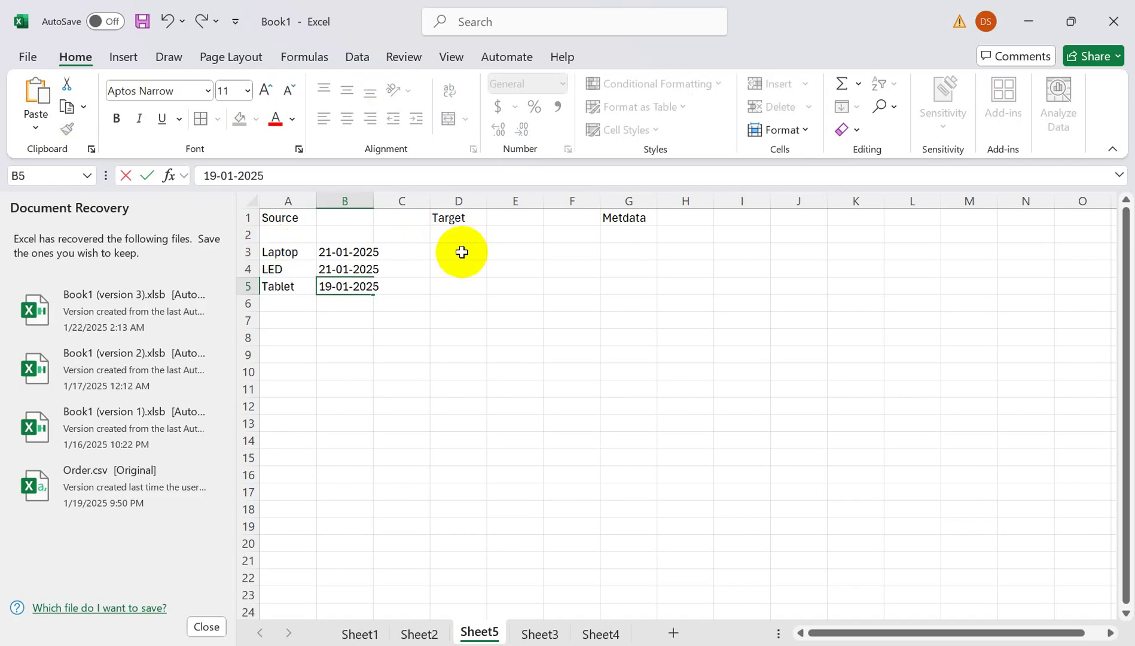
click(461, 252)
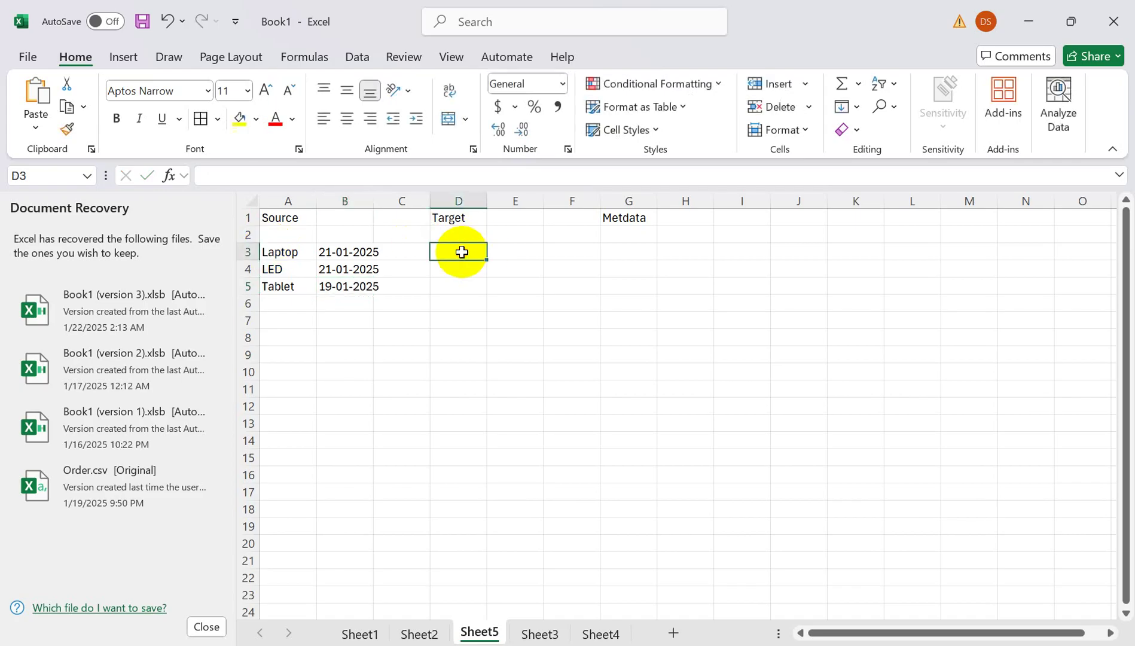
- Under the Metdata heading, enter incremental in G3 and the load date 20-01-2025 in H3
click(620, 247)
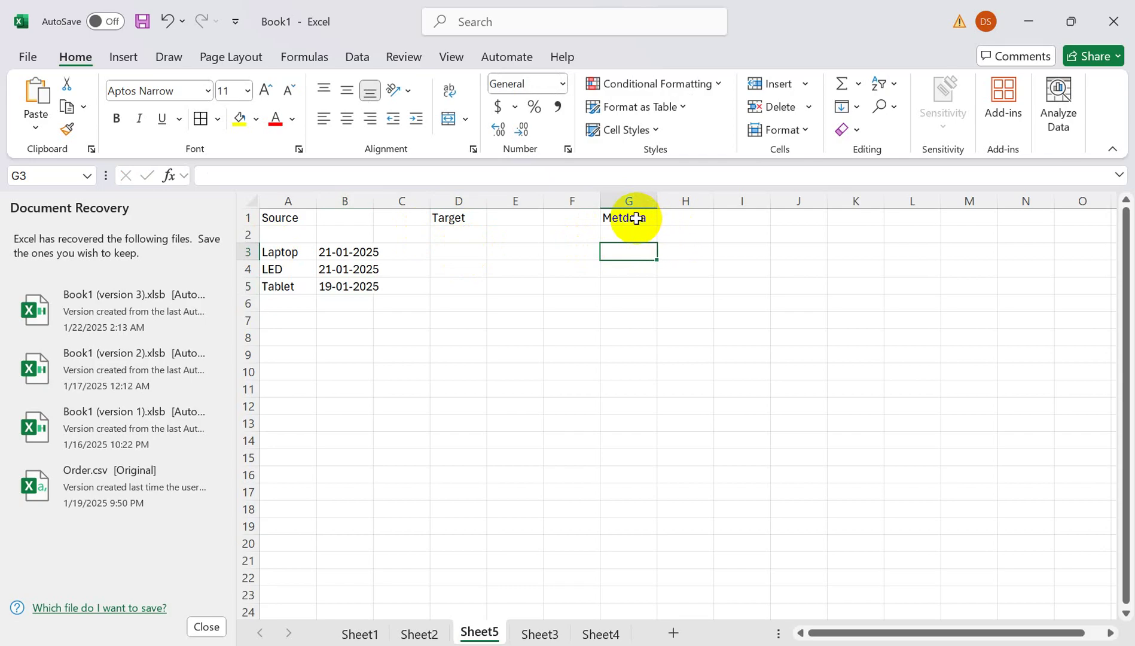
text(increm)
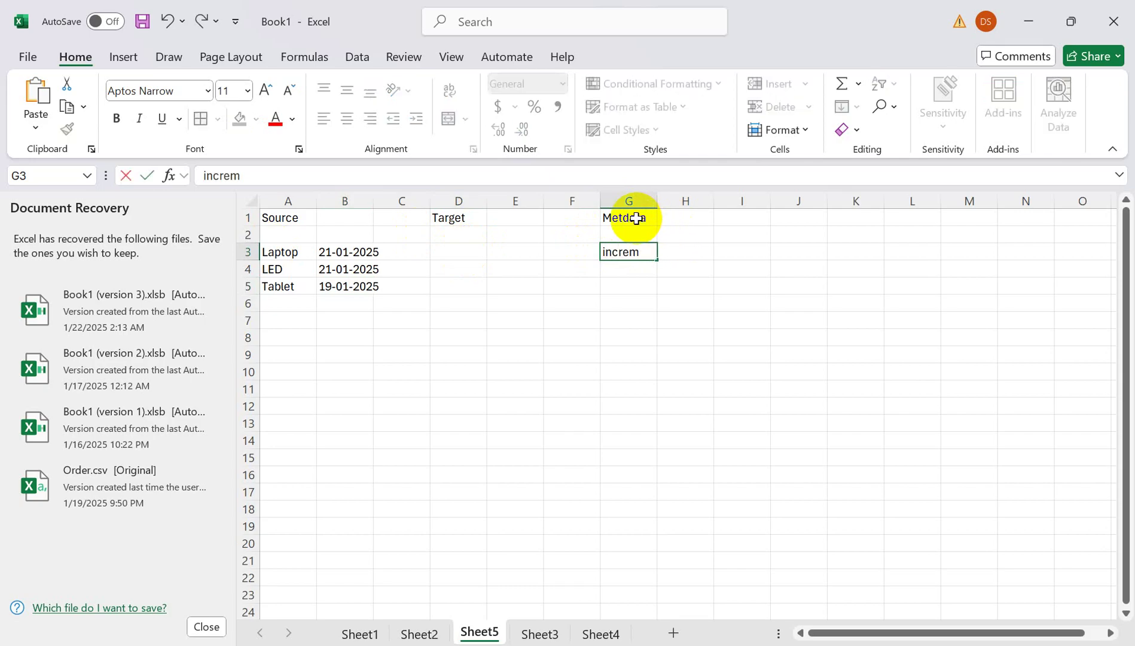
text(ental)
key(Tab)
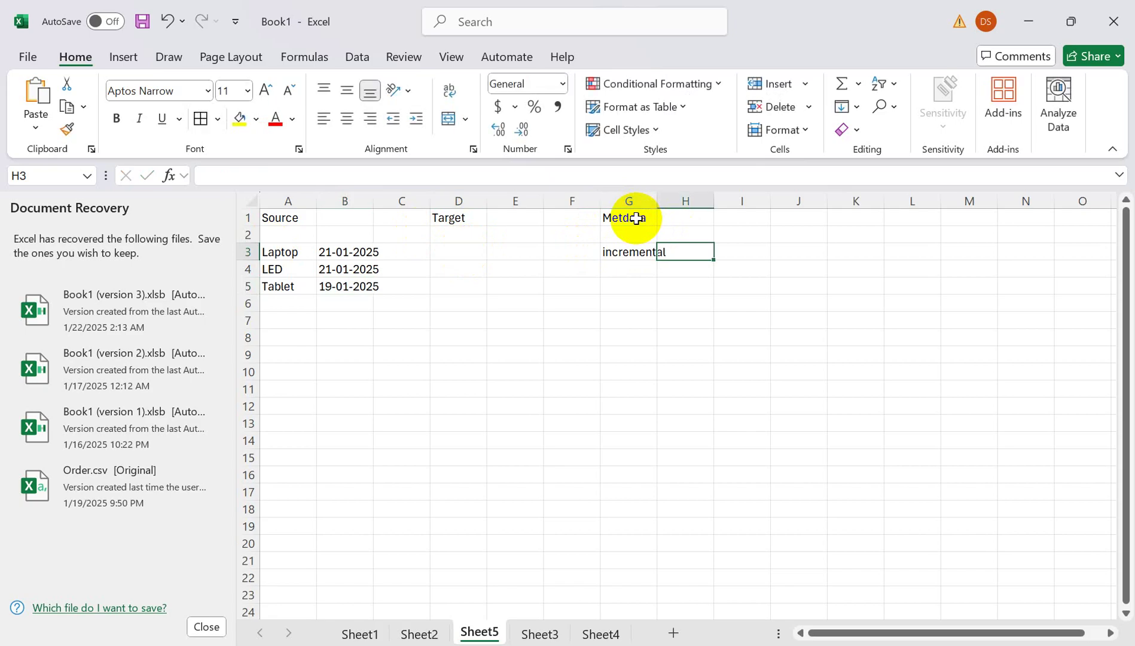
text(20-)
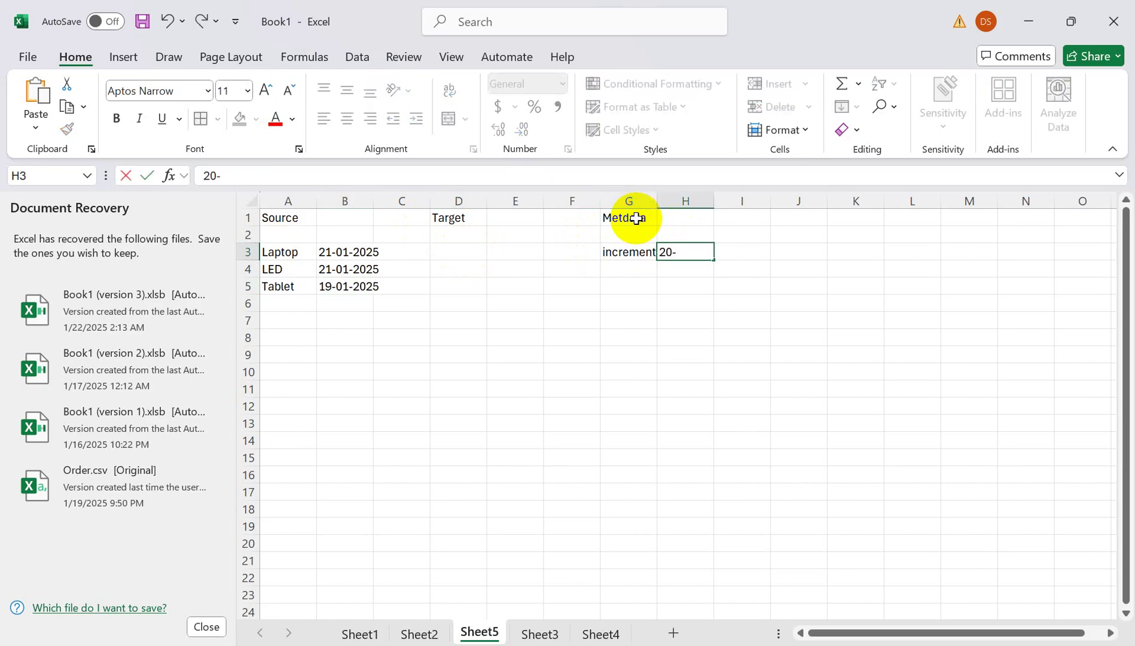
text(01-2025)
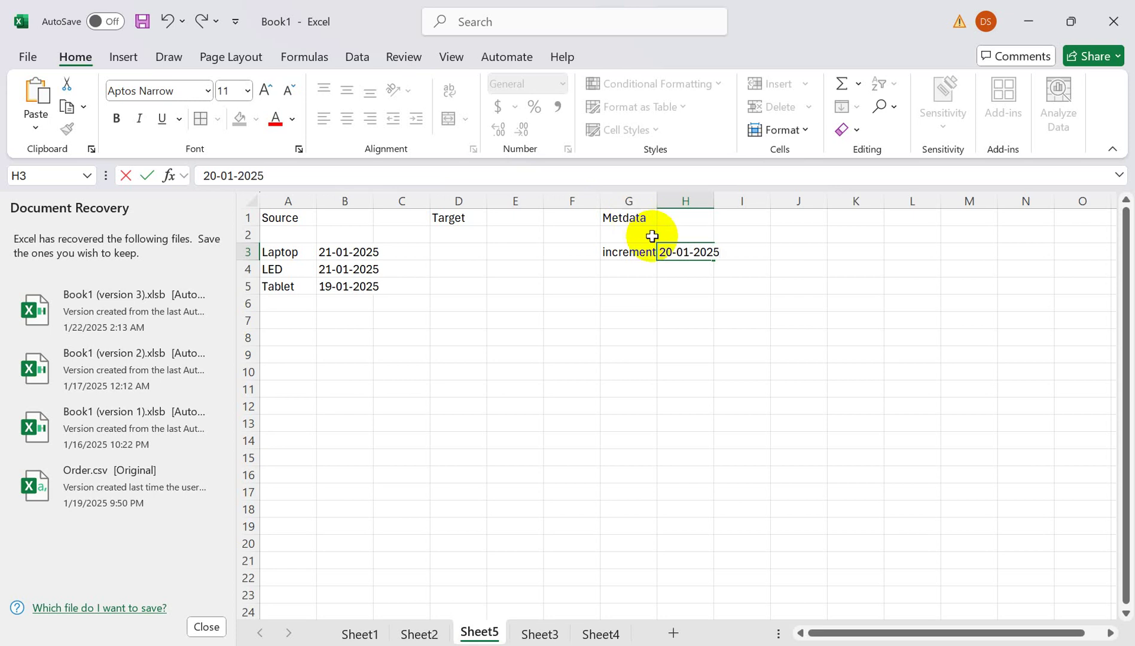
click(449, 250)
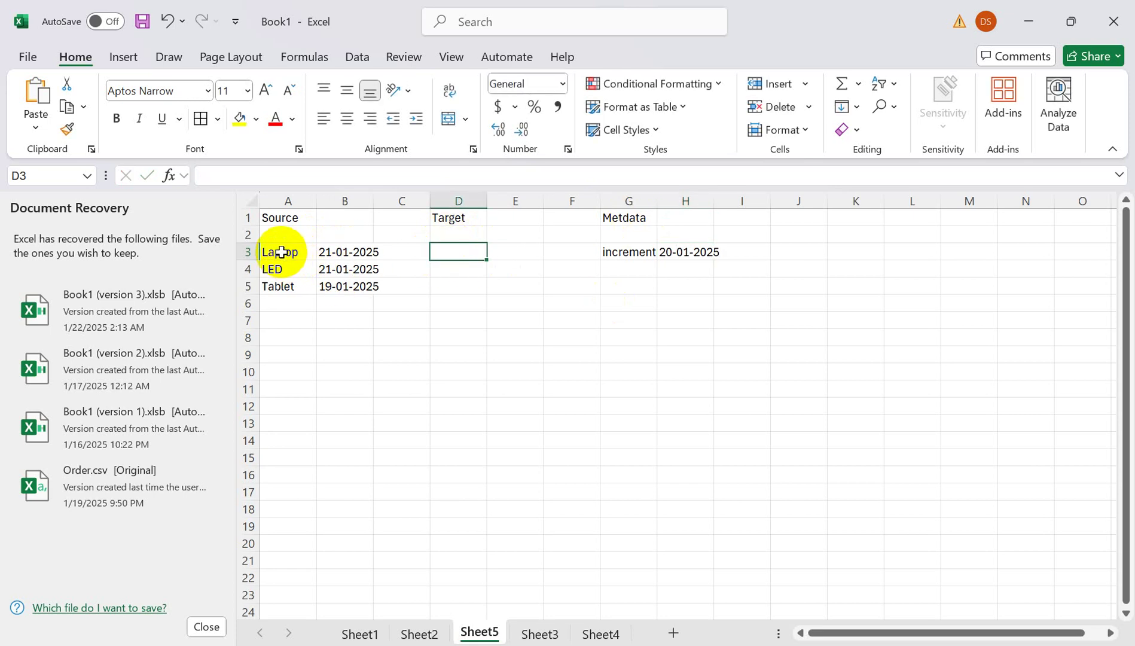
- Write the filter condition Date>20-01-2025 in cell B8 below the Source rows
drag(280, 252, 352, 288)
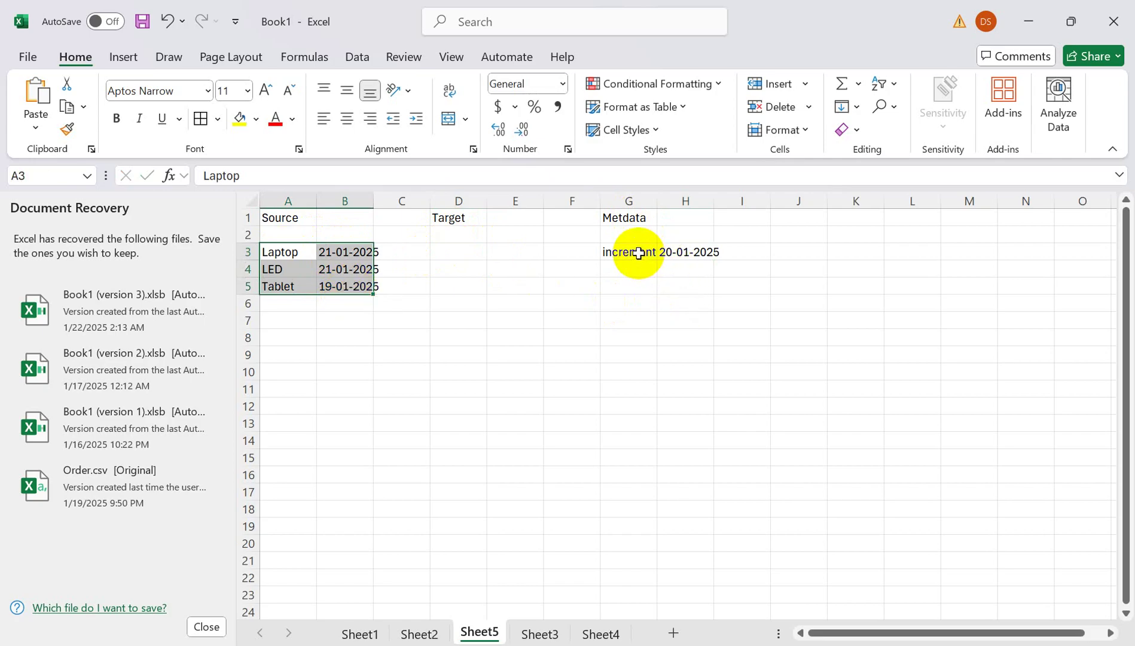
click(345, 345)
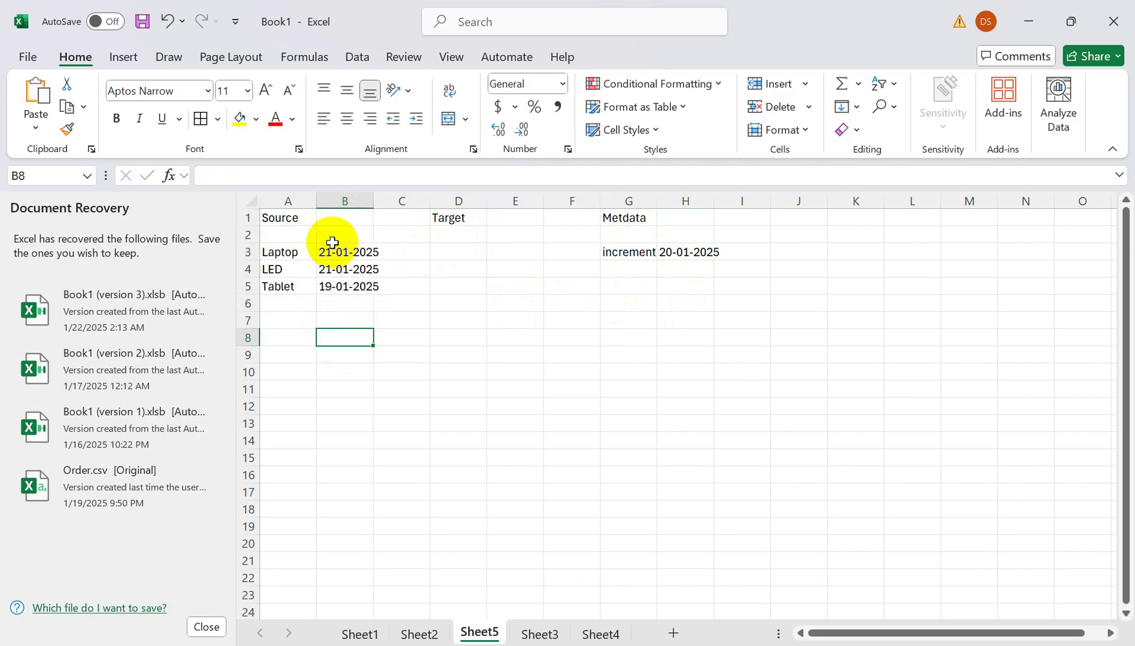
text(Date)
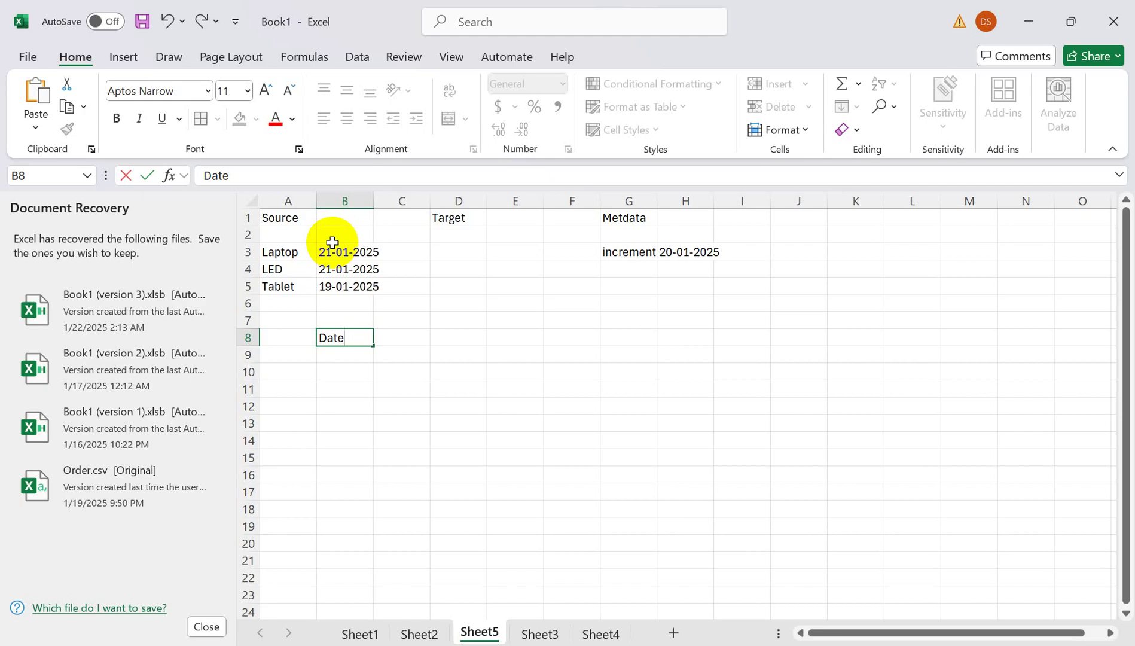
text(>20-01-202)
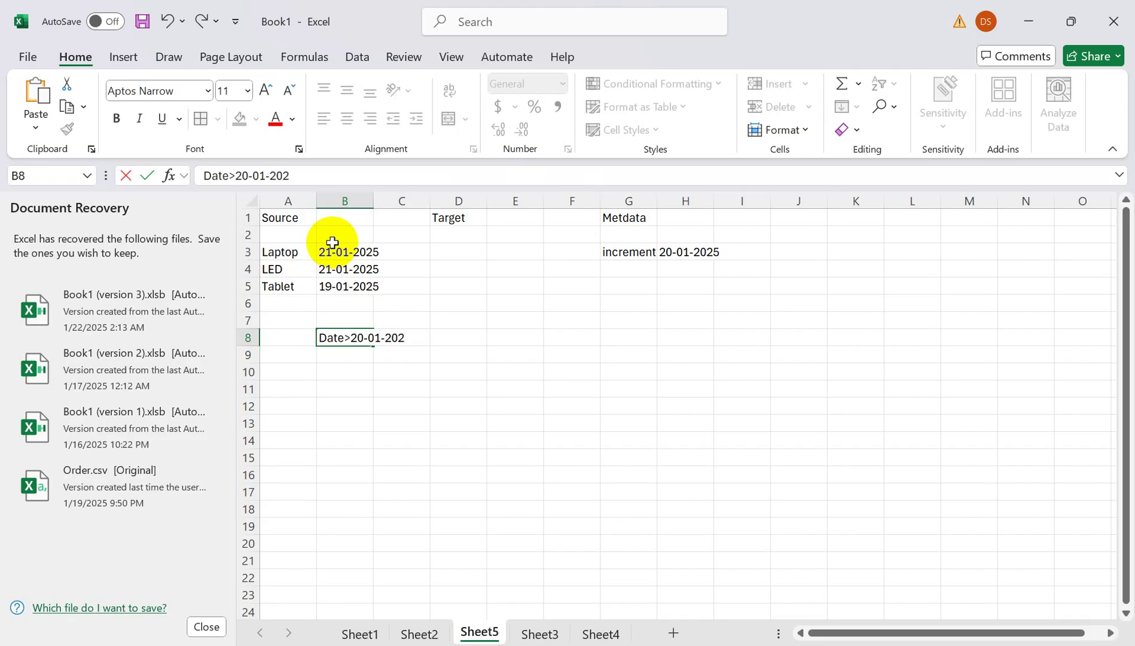
text(5)
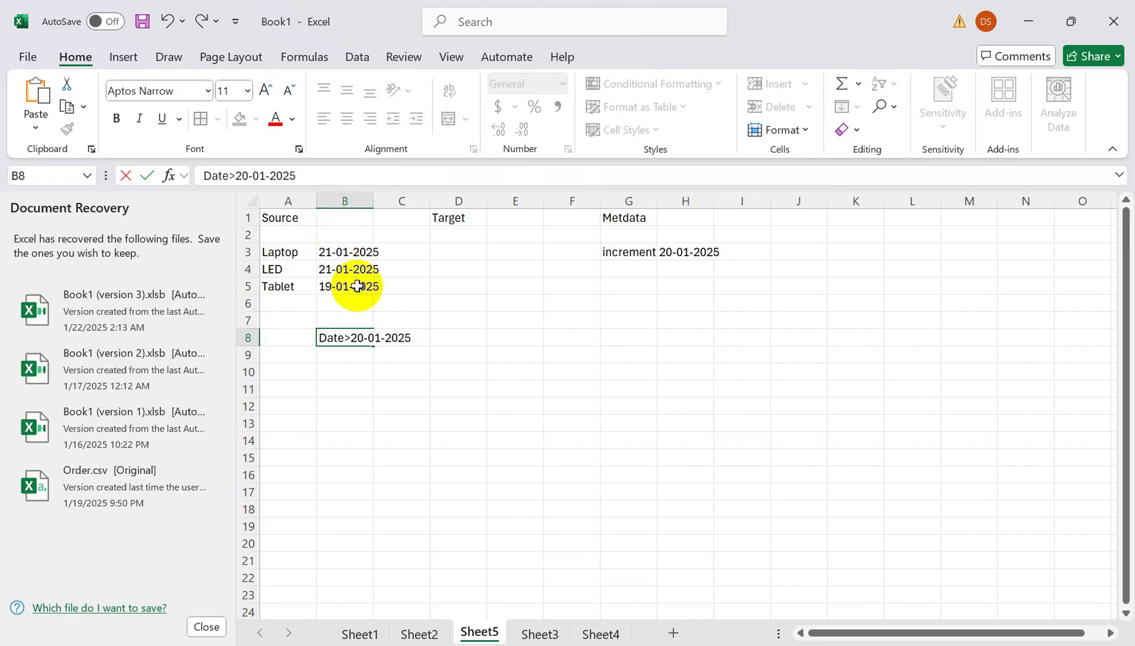
click(635, 219)
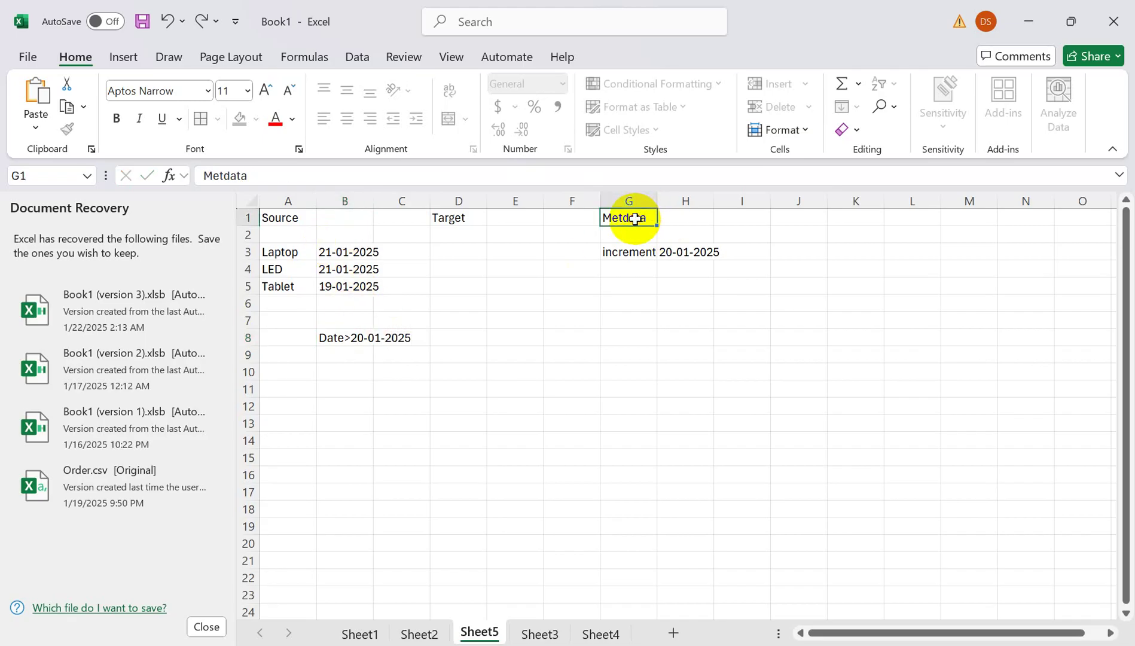
- Try to enter the word lookup in cell G7 below the metadata entry
click(629, 256)
click(612, 322)
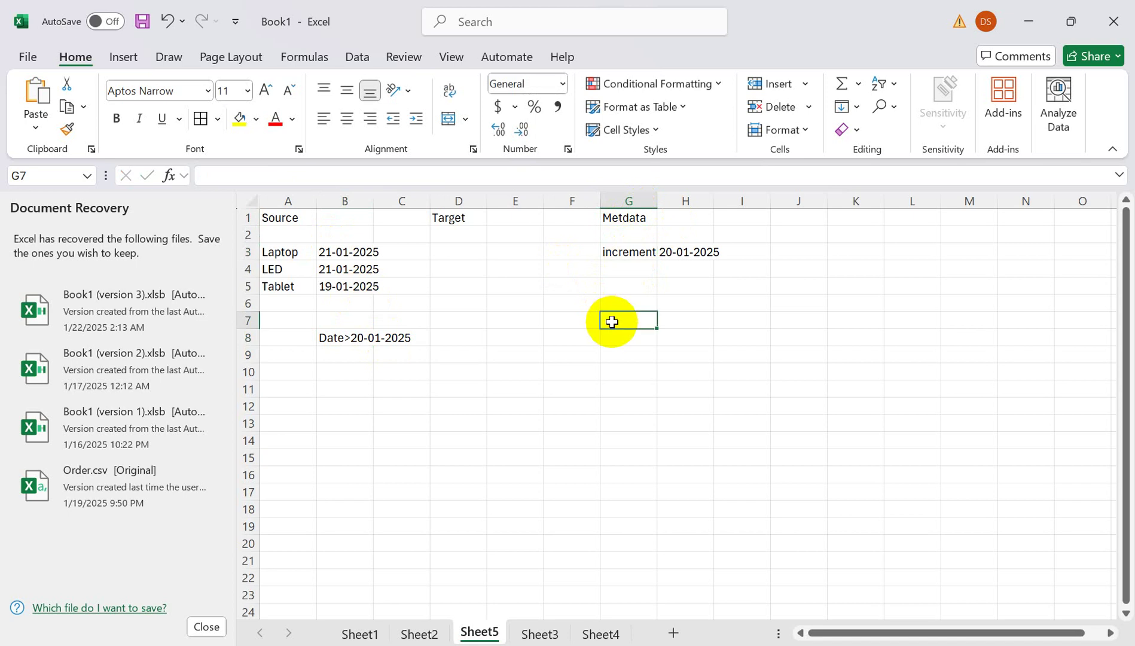
text(looku)
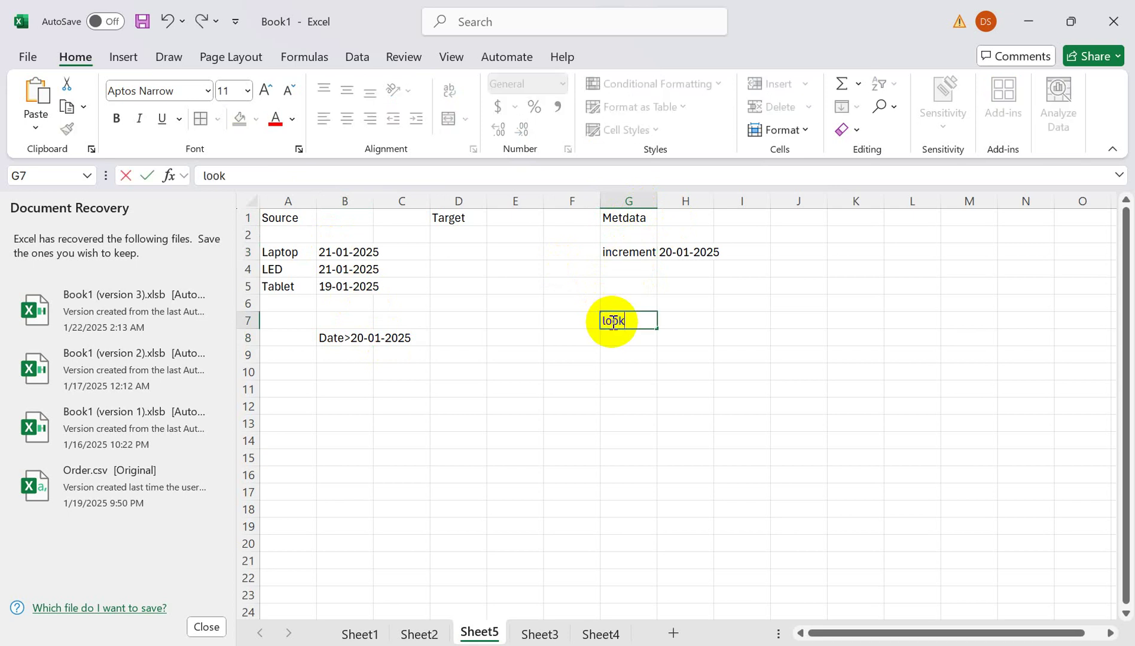
click(635, 251)
click(640, 324)
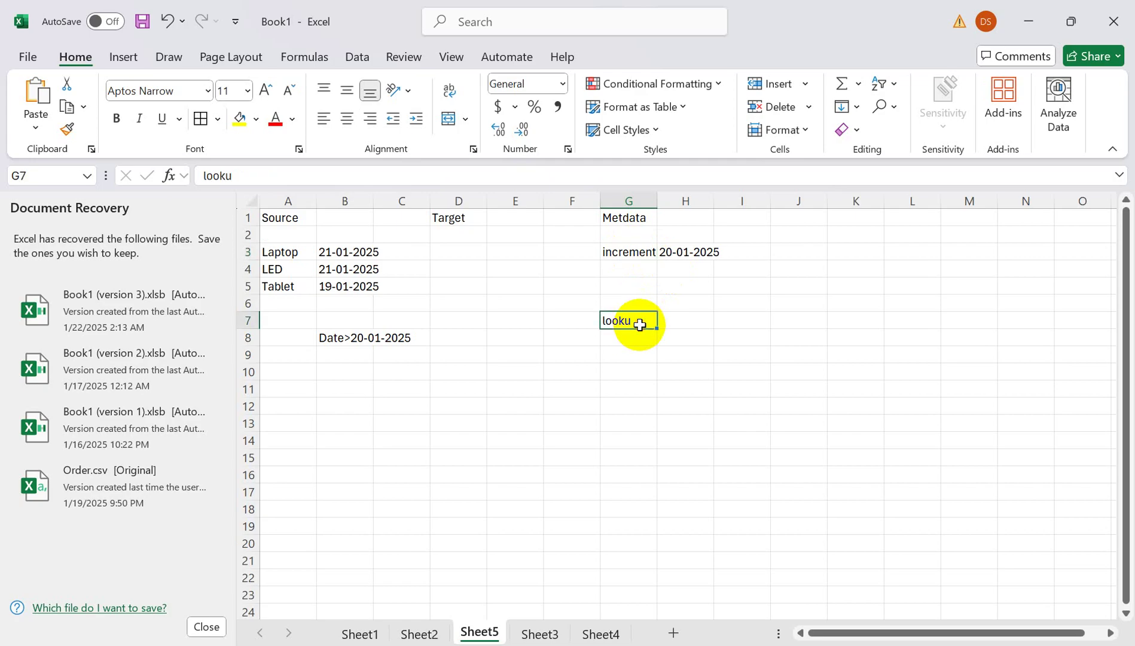
text(p)
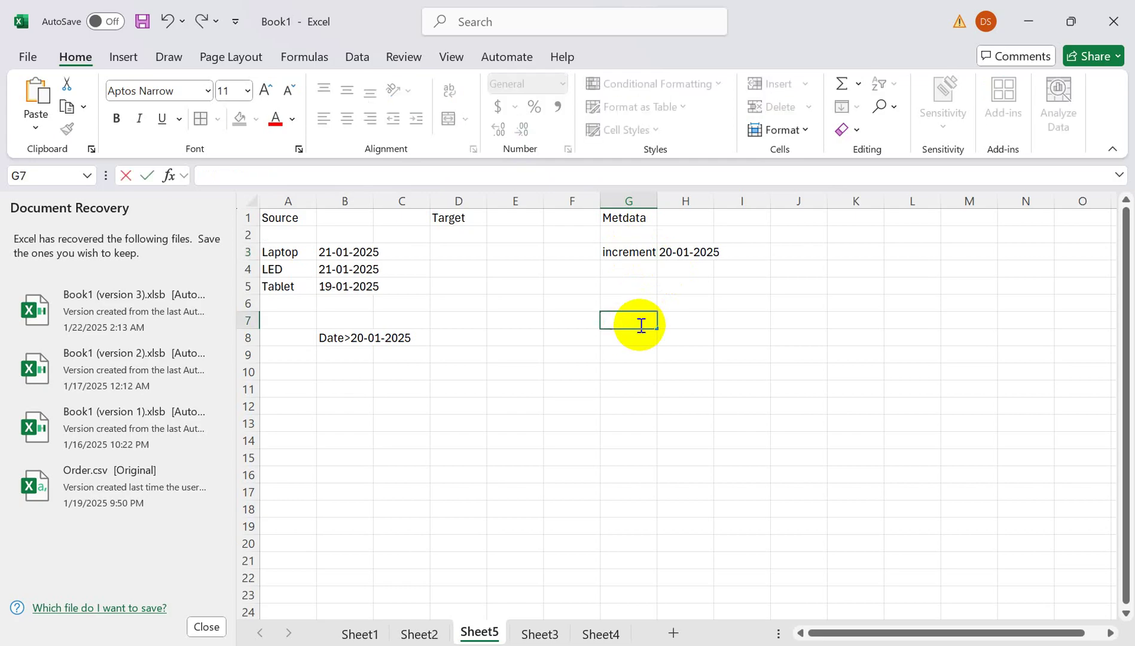
- Switch to Azure Data Factory and set the copy activity's source to use a query instead of the table
key(alt+Tab)
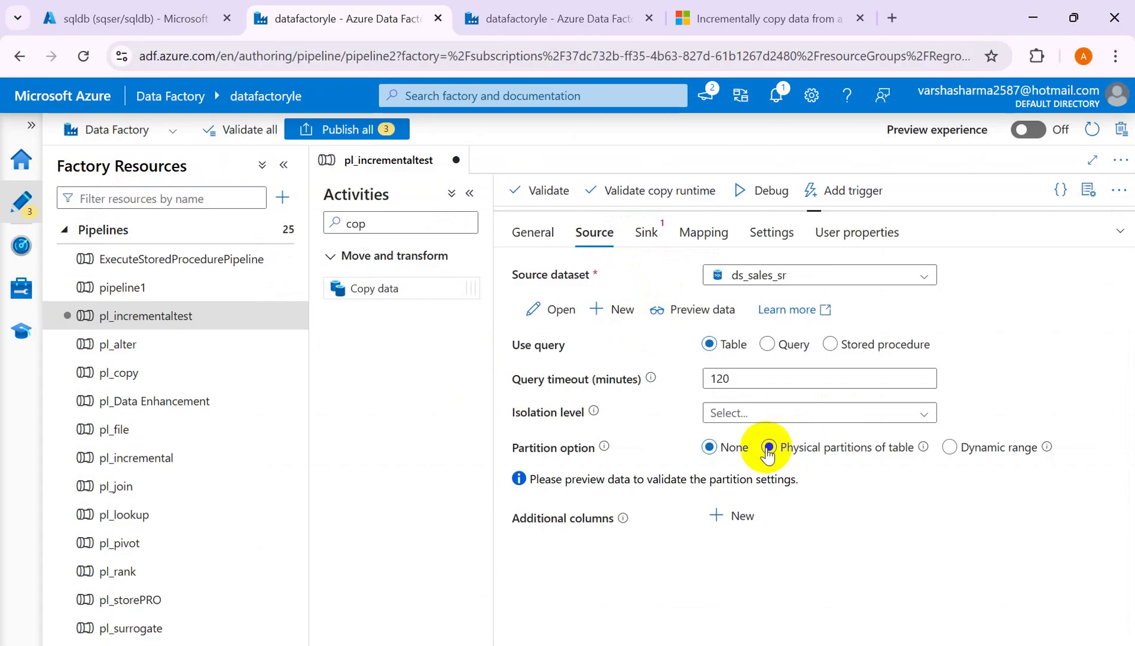
click(768, 345)
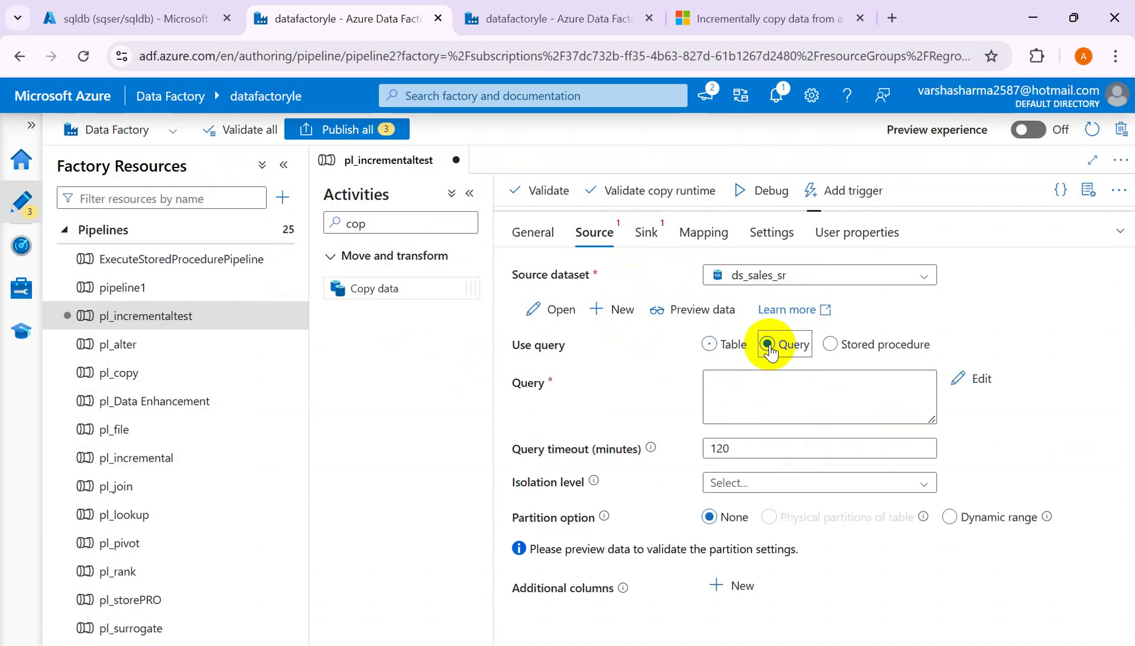
click(738, 389)
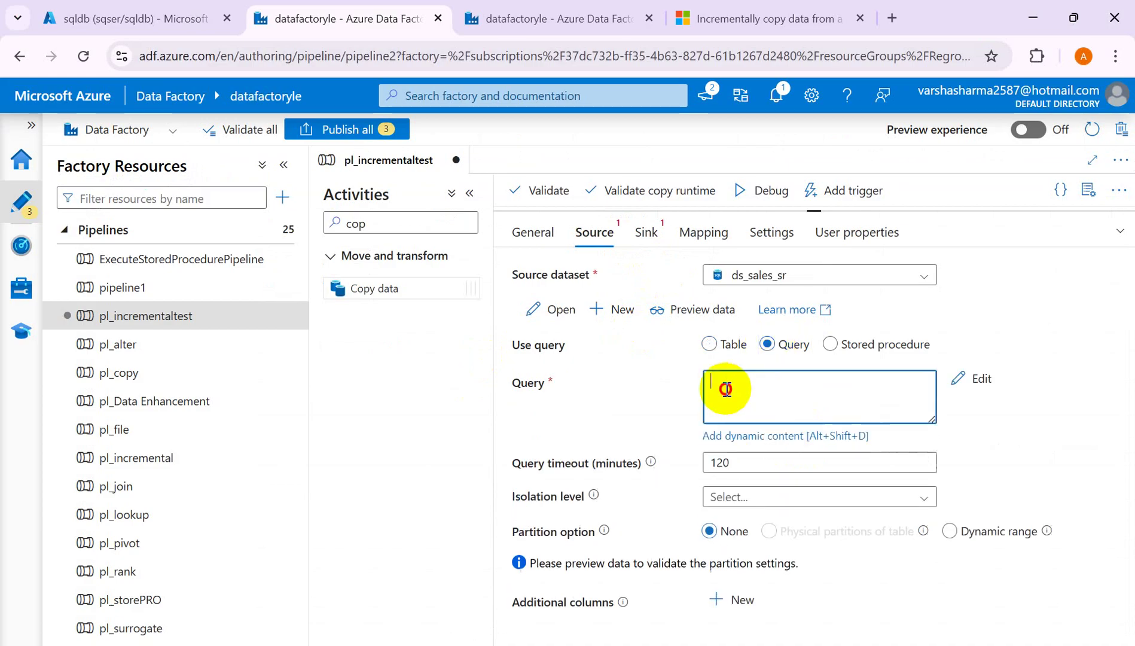
click(796, 436)
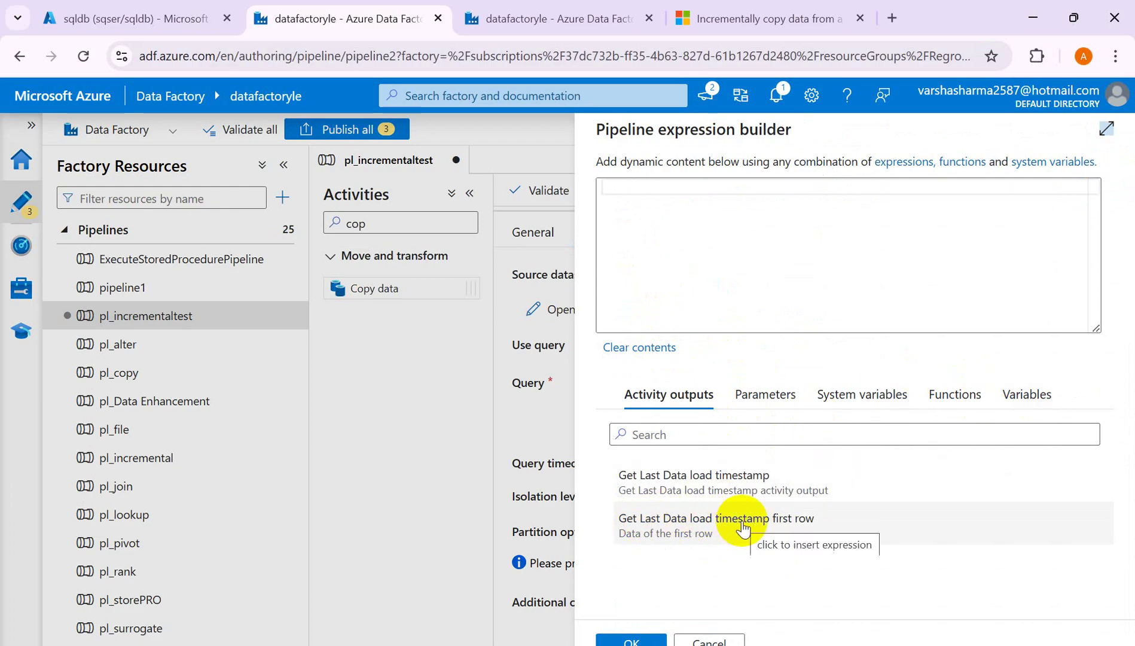
click(719, 532)
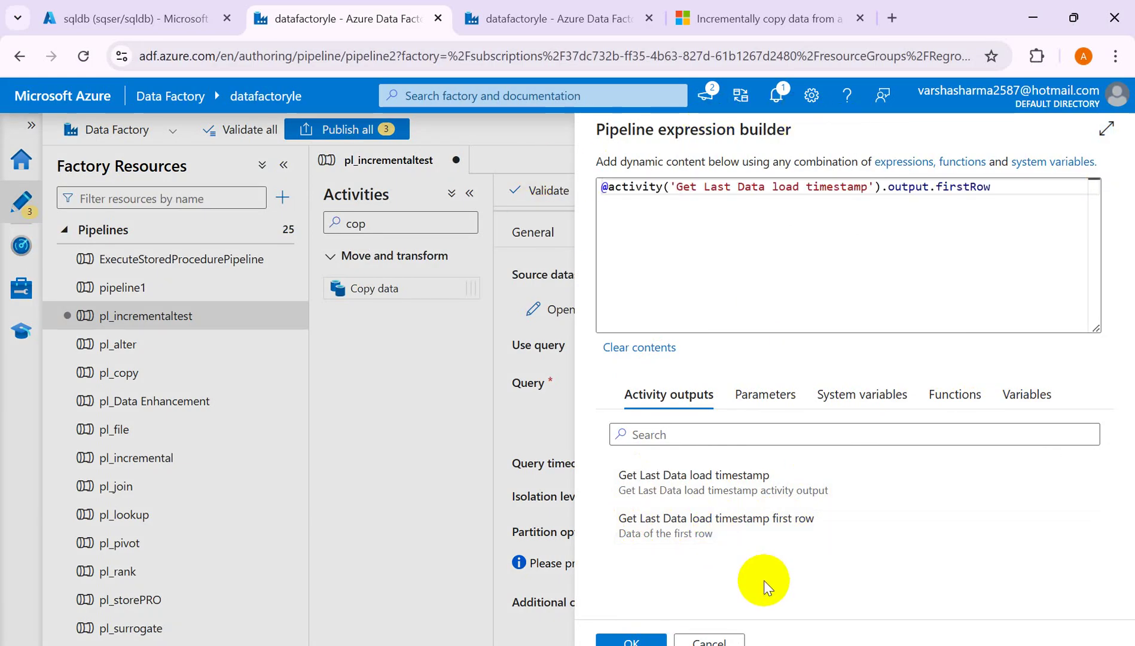
click(710, 641)
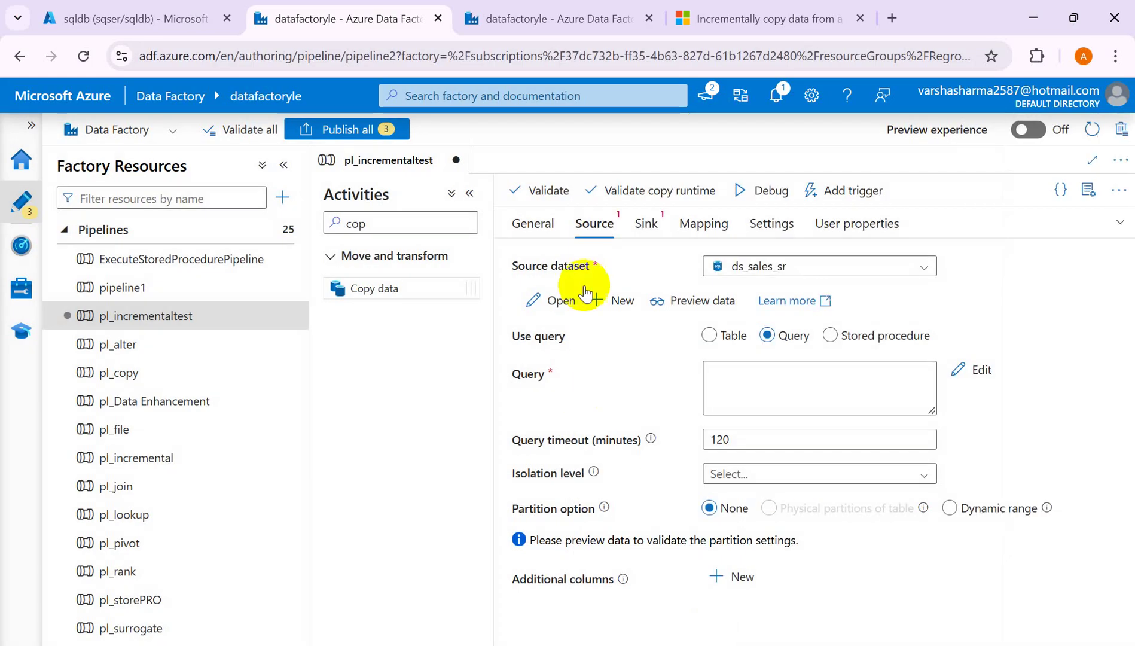
- Open the expression builder for the copy activity's source query and insert the Get Last Data load timestamp first row output
click(1121, 225)
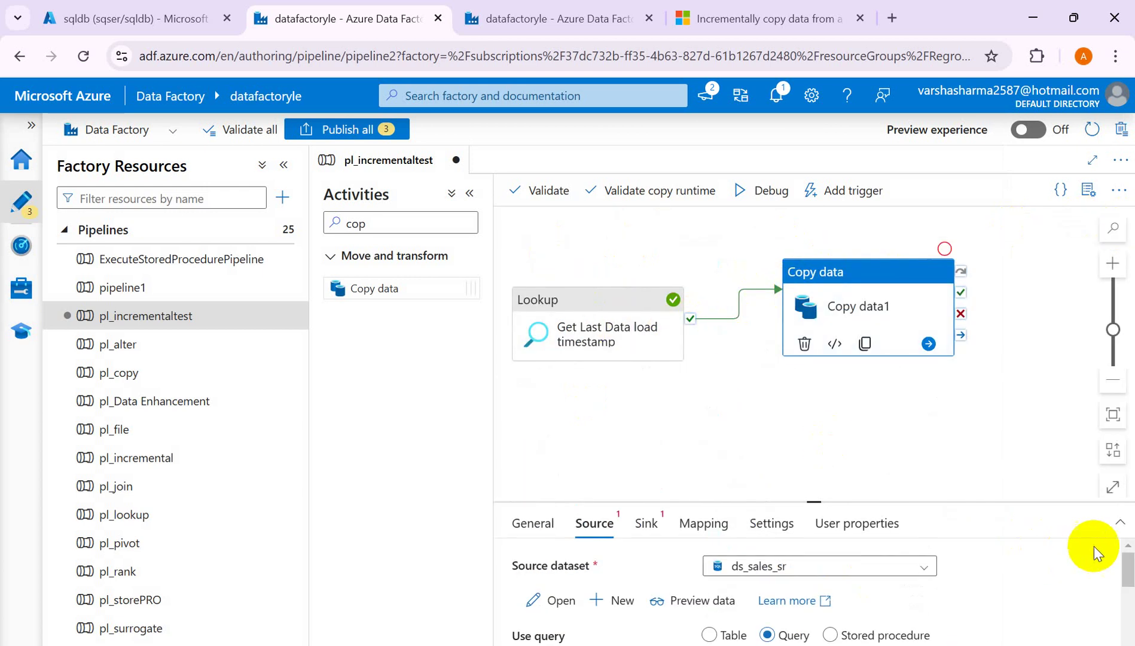
drag(807, 502, 826, 396)
click(773, 579)
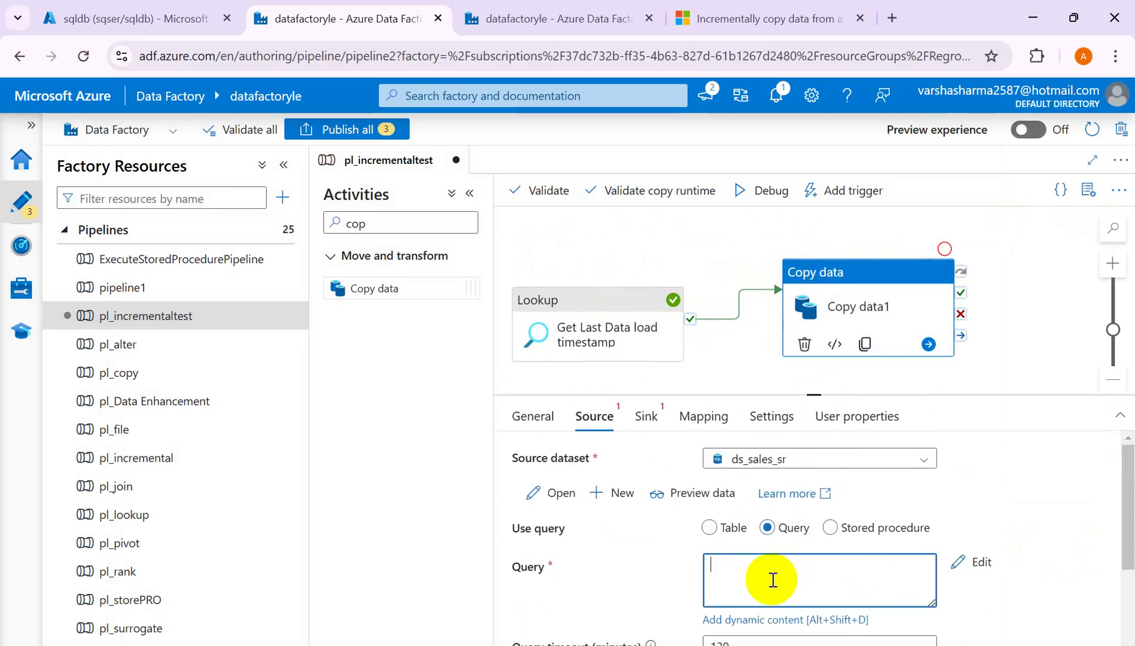
click(753, 619)
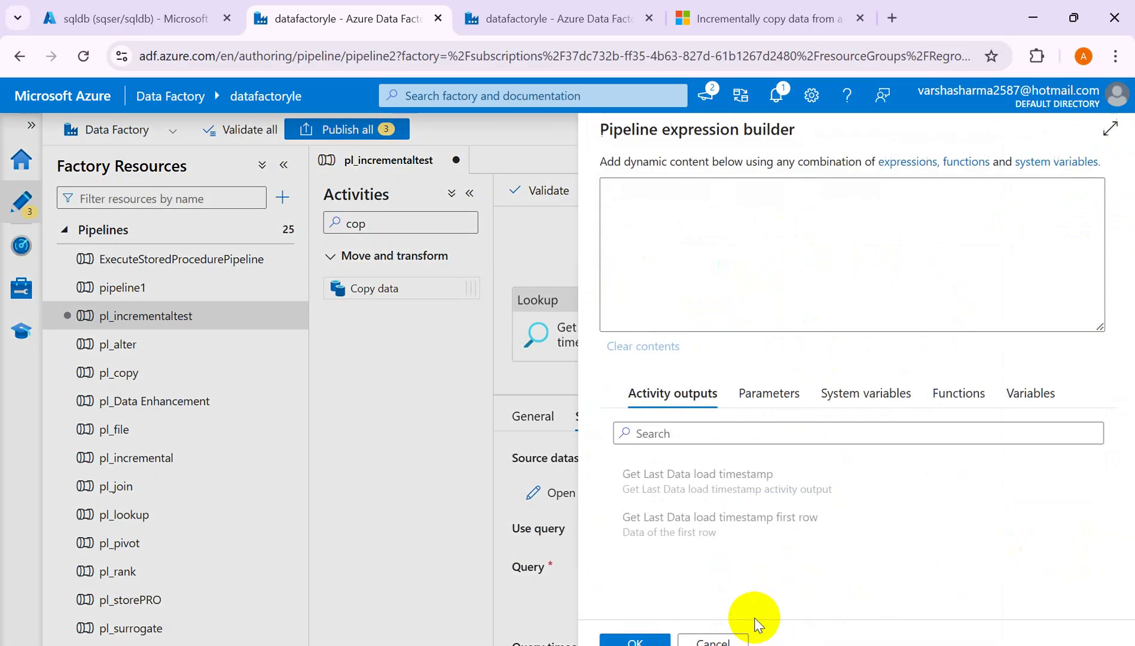
click(661, 537)
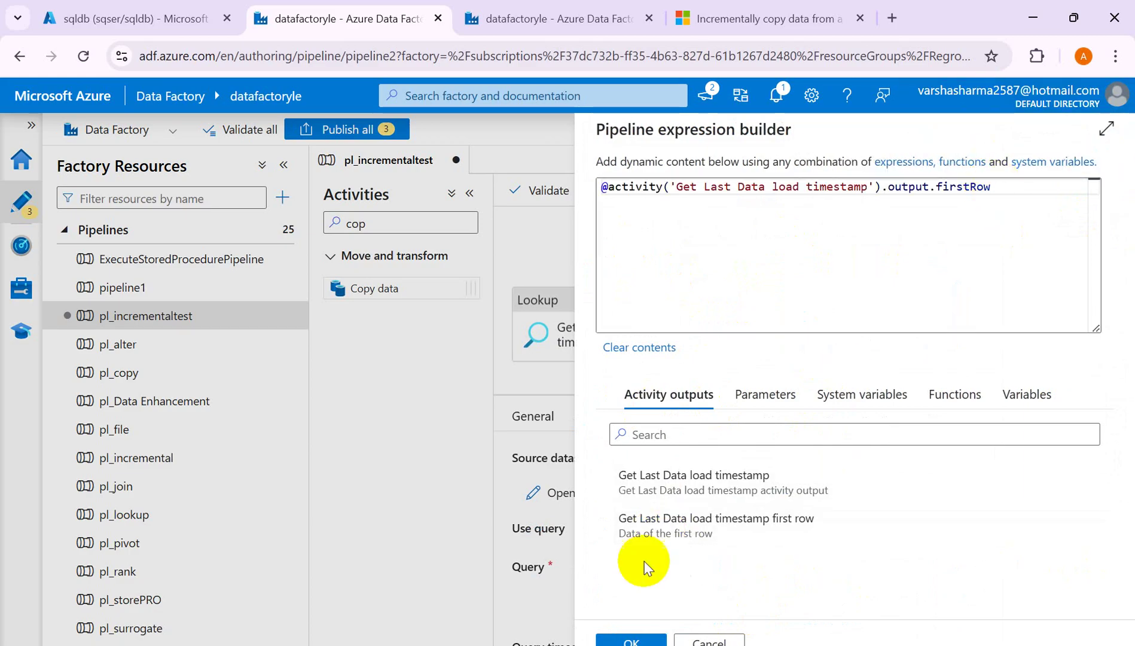
- Switch to Notepad++ and review the SQL query for the copy activity's source option in Incremental_Procedure_SQL.sql
click(689, 645)
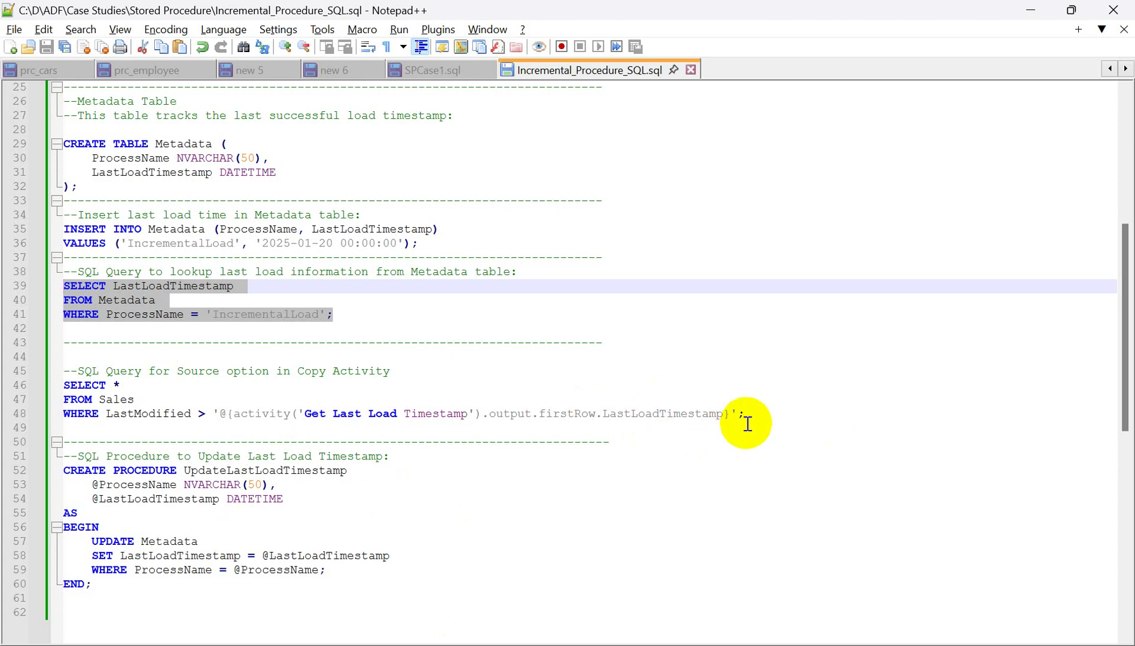
drag(747, 416, 65, 391)
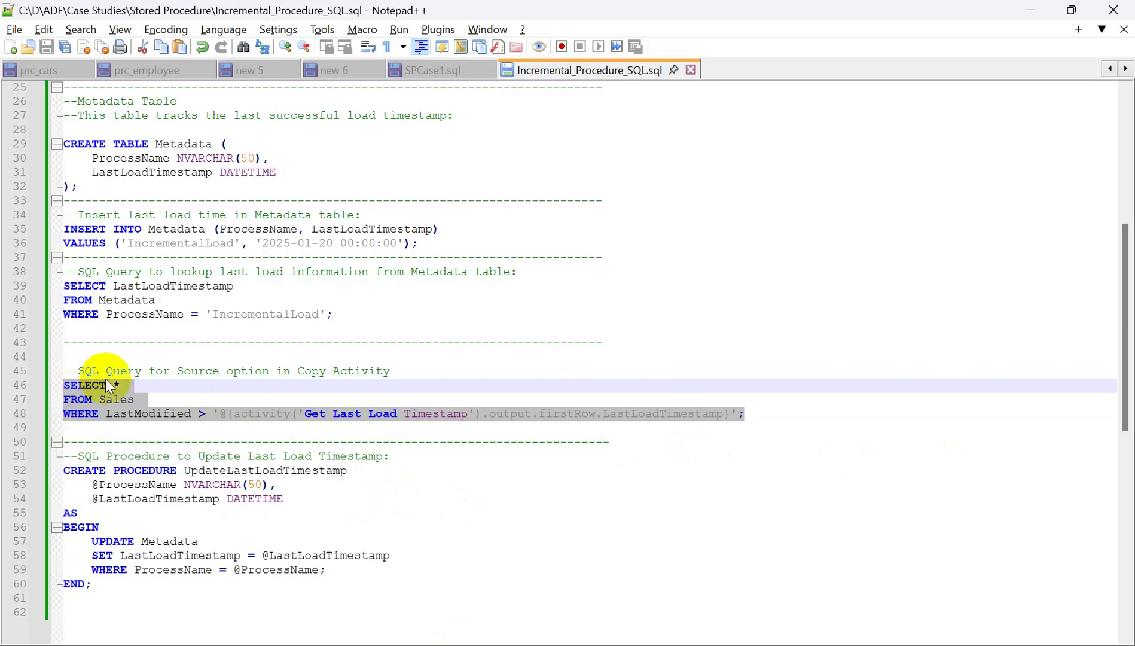
key(alt+Tab)
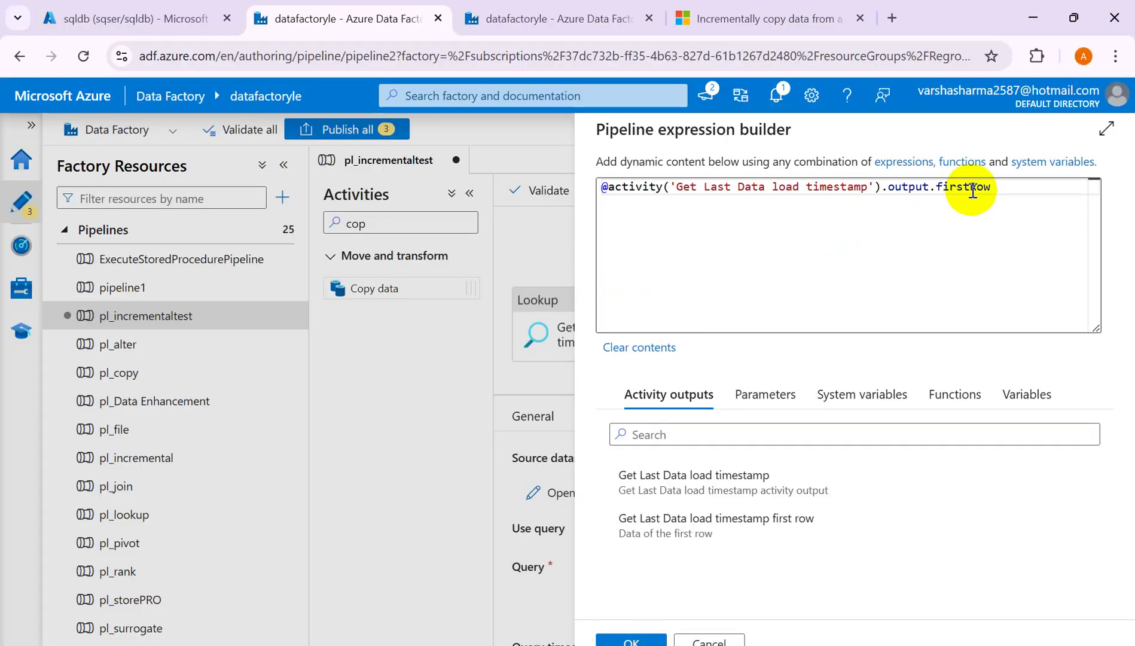
- In Azure Data Factory, replace the expression with Select * from Sales where
drag(996, 190, 787, 163)
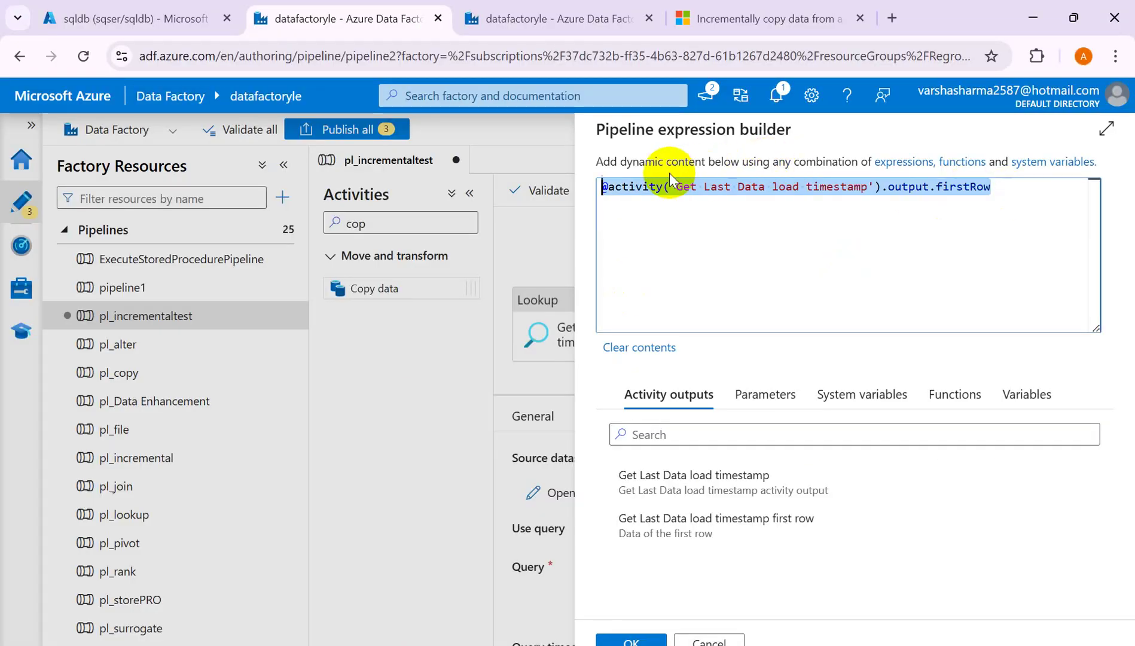
key(BackSpace)
text(Select * from)
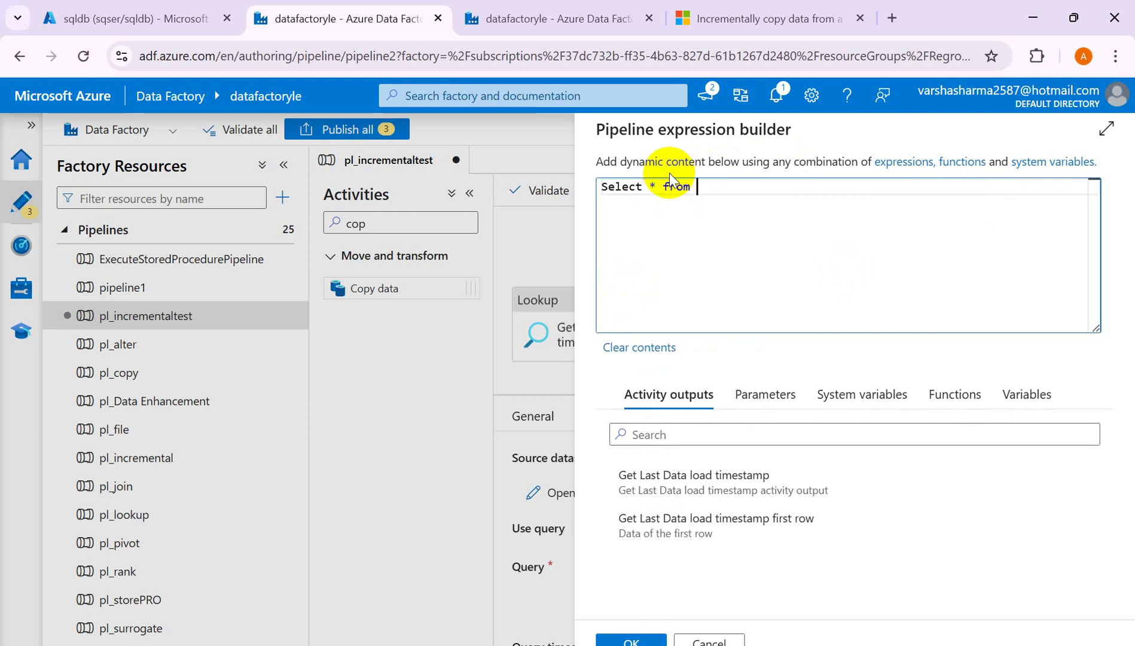
text( Sales WHERE)
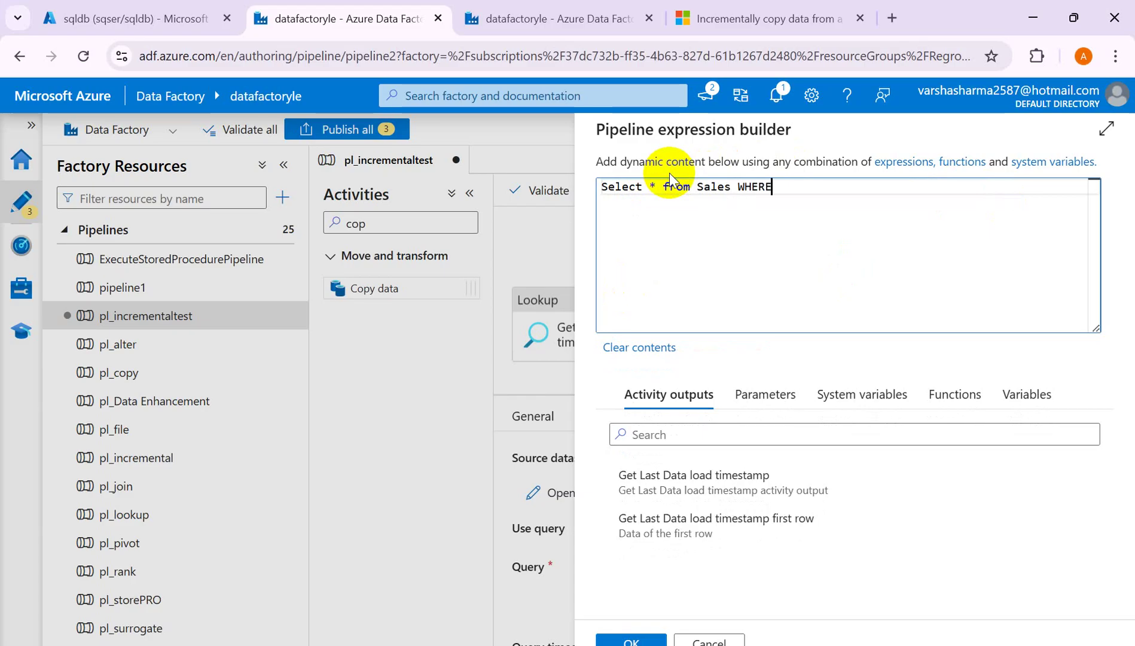
key(BackSpace)
key(BackSpace)
key(BackSpace)
key(BackSpace)
key(BackSpace)
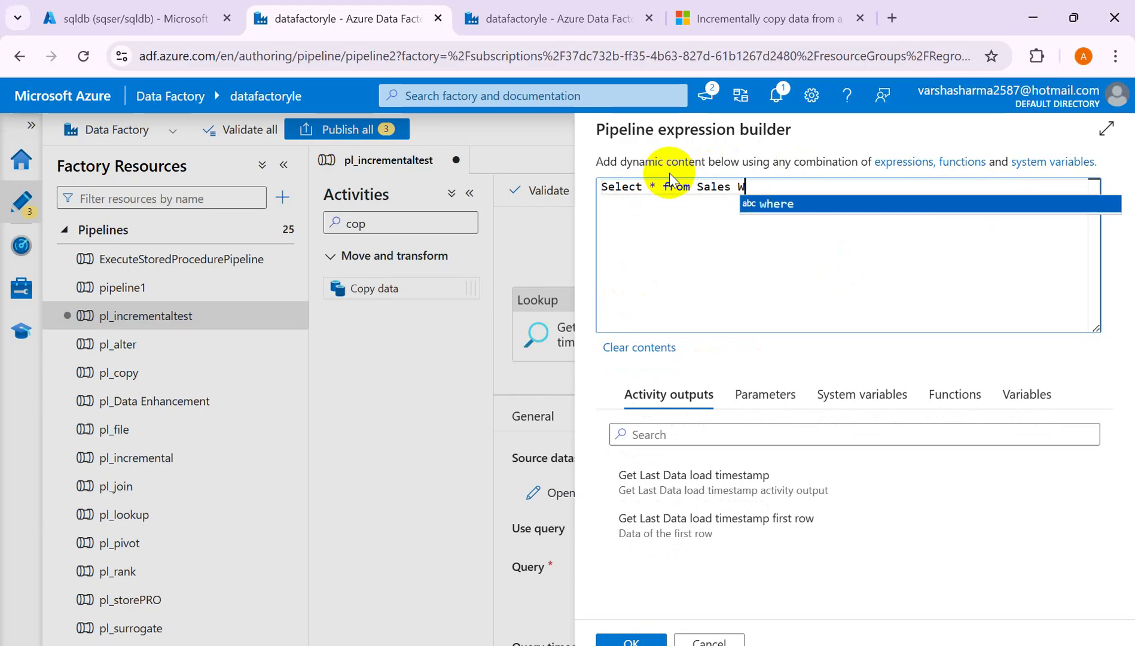
text(where)
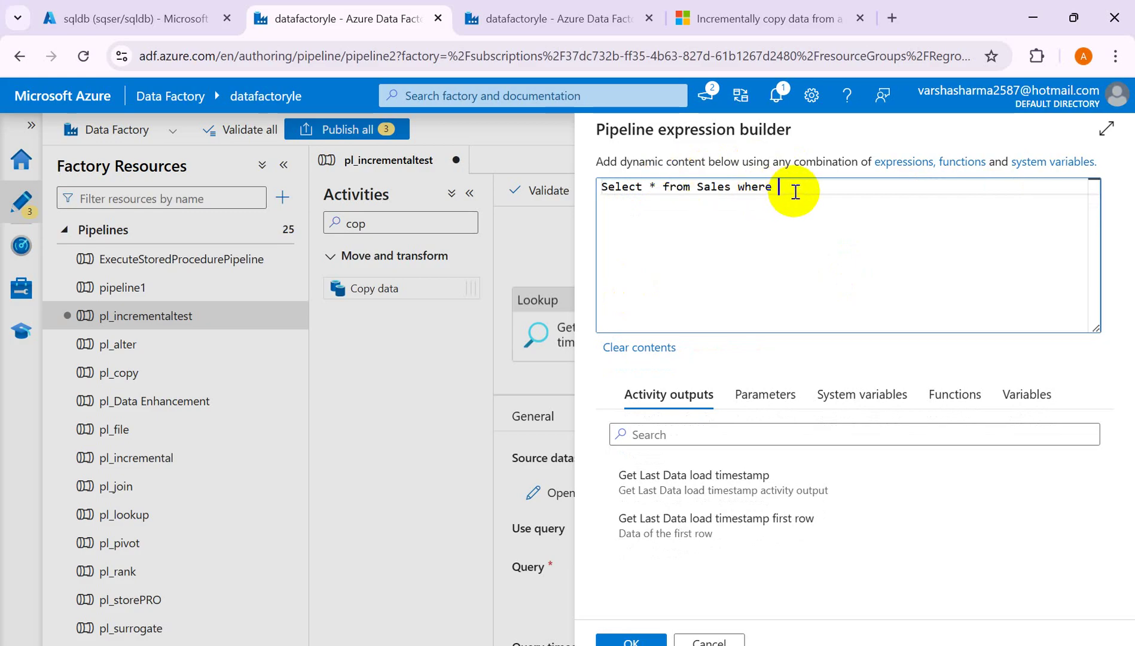
- Check the source query in Notepad++, switch to the sqldb query editor in the Azure portal and close Query 7 and Query 6
key(alt+Tab)
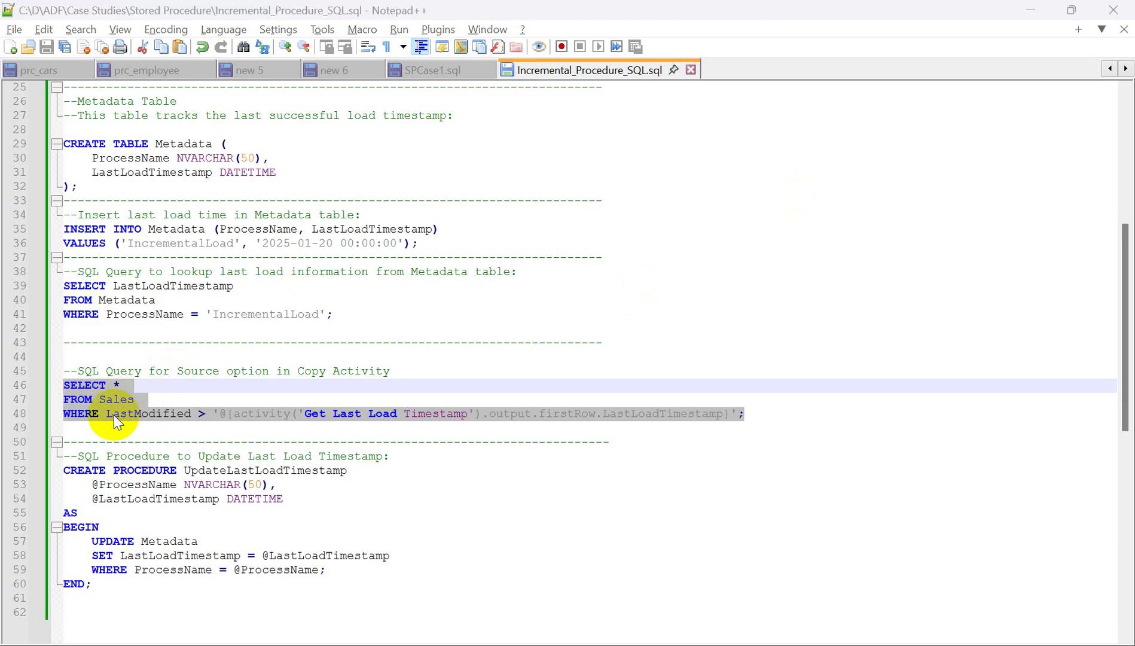
key(alt+Tab)
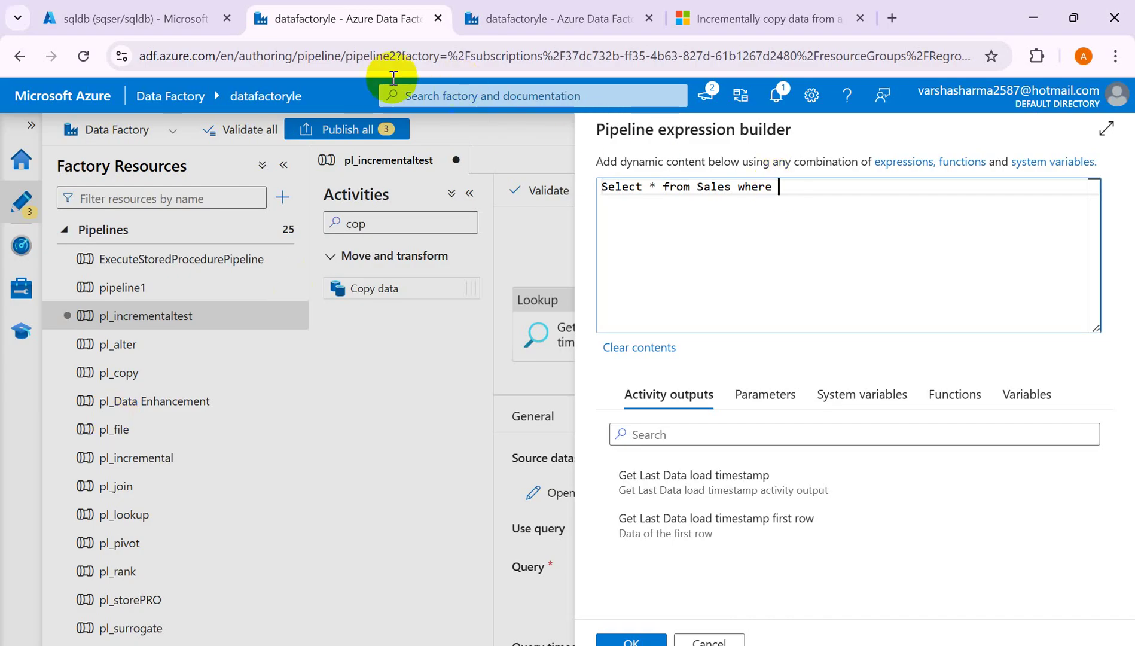
click(160, 21)
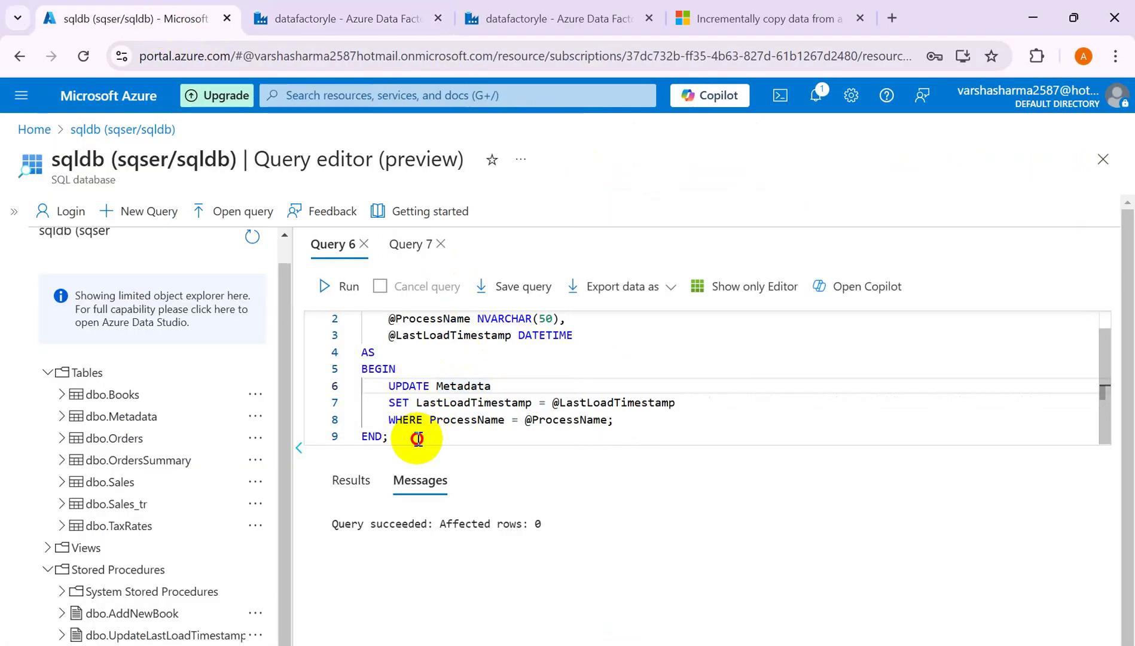
click(441, 244)
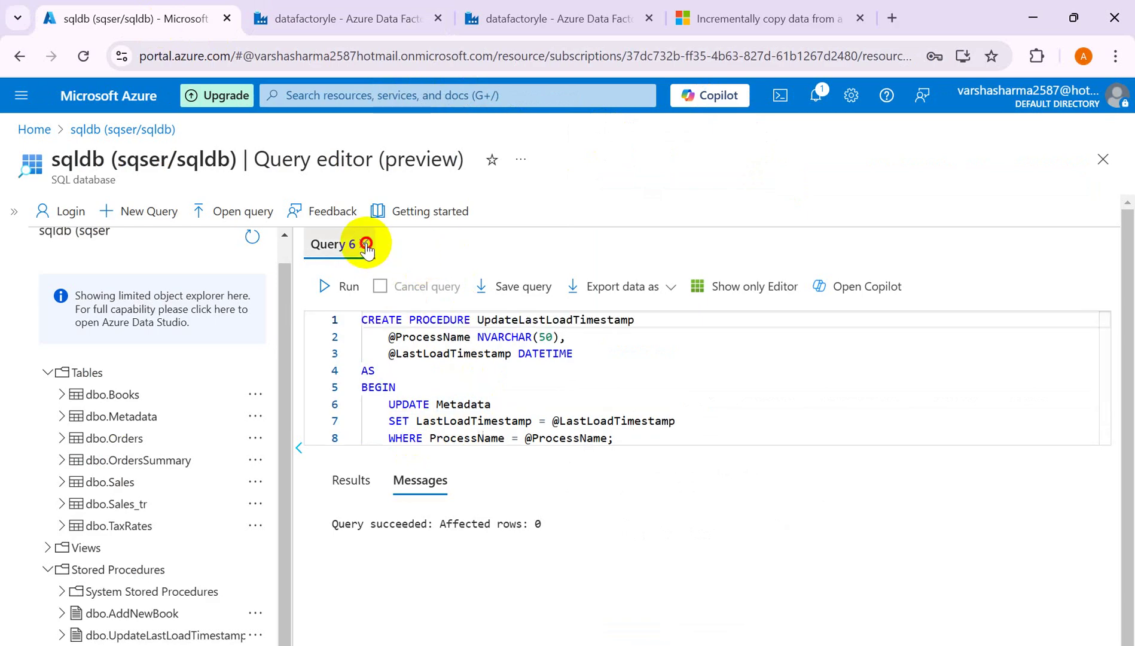
click(366, 244)
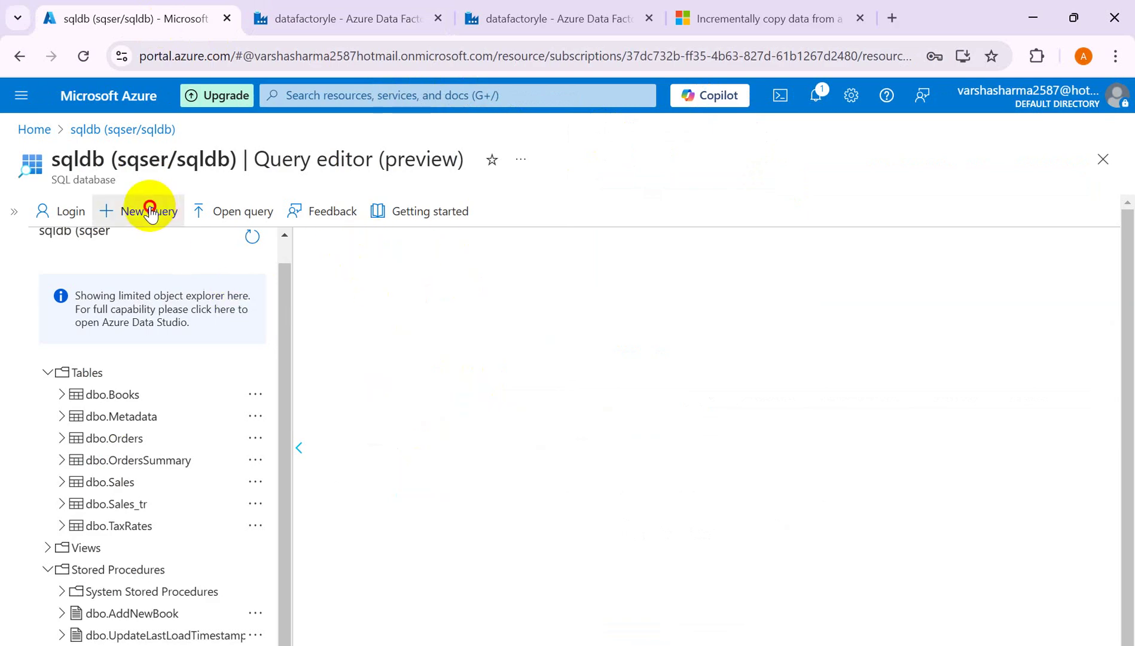
- Create a new query and run select * from [dbo].[Sales]
click(150, 210)
text(sel)
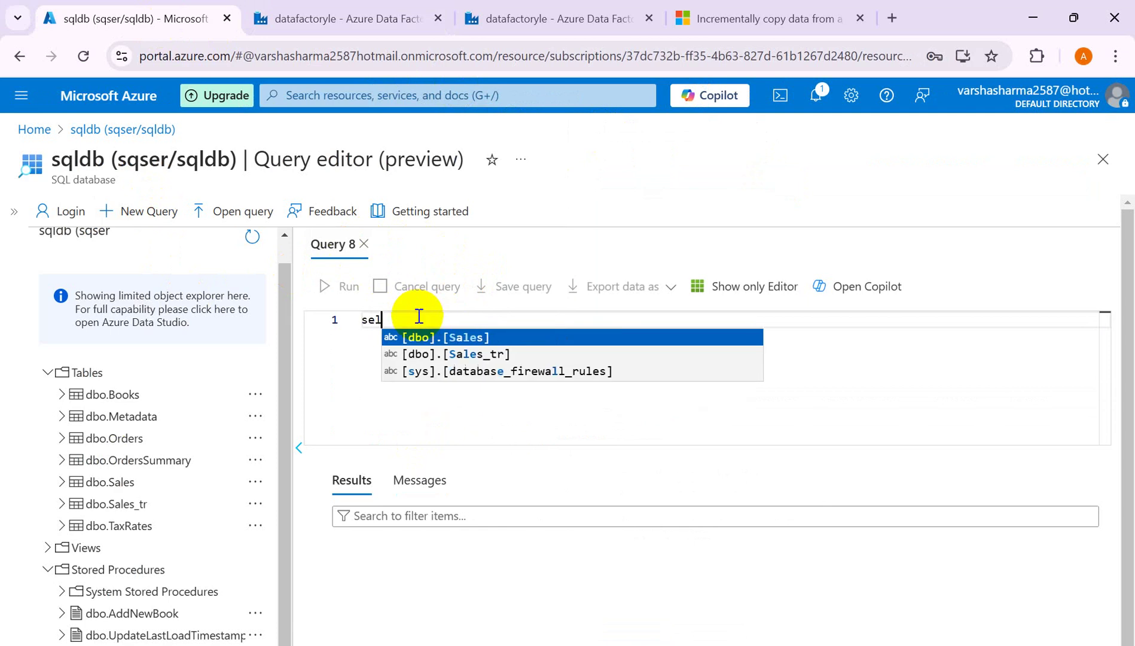
text(ect * from sa)
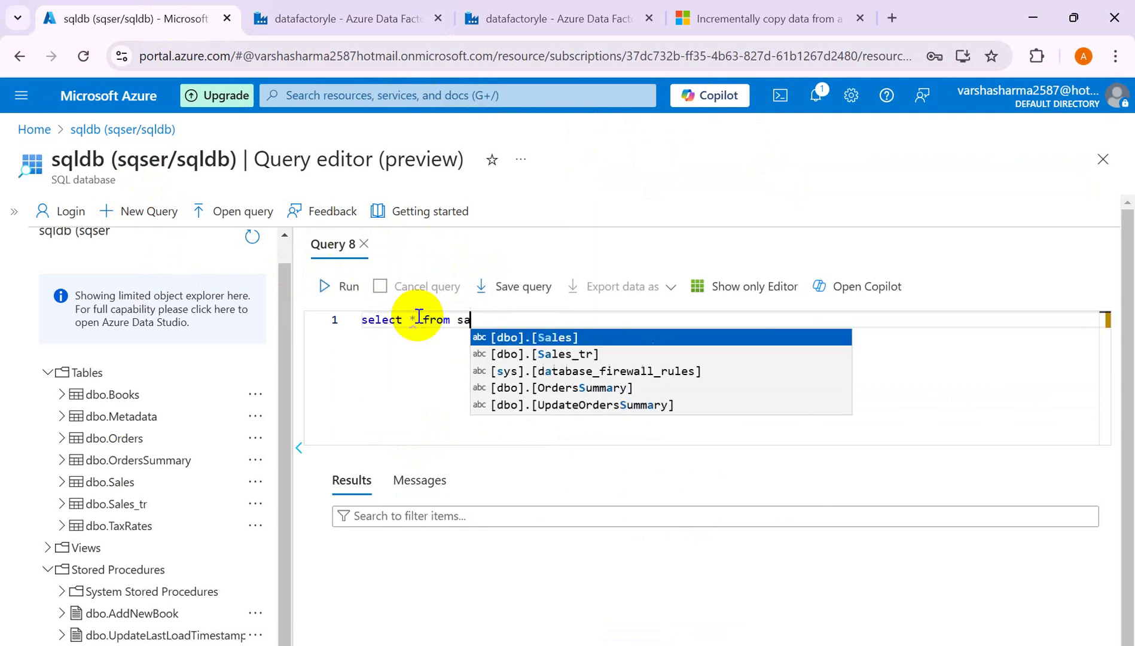
key(Return)
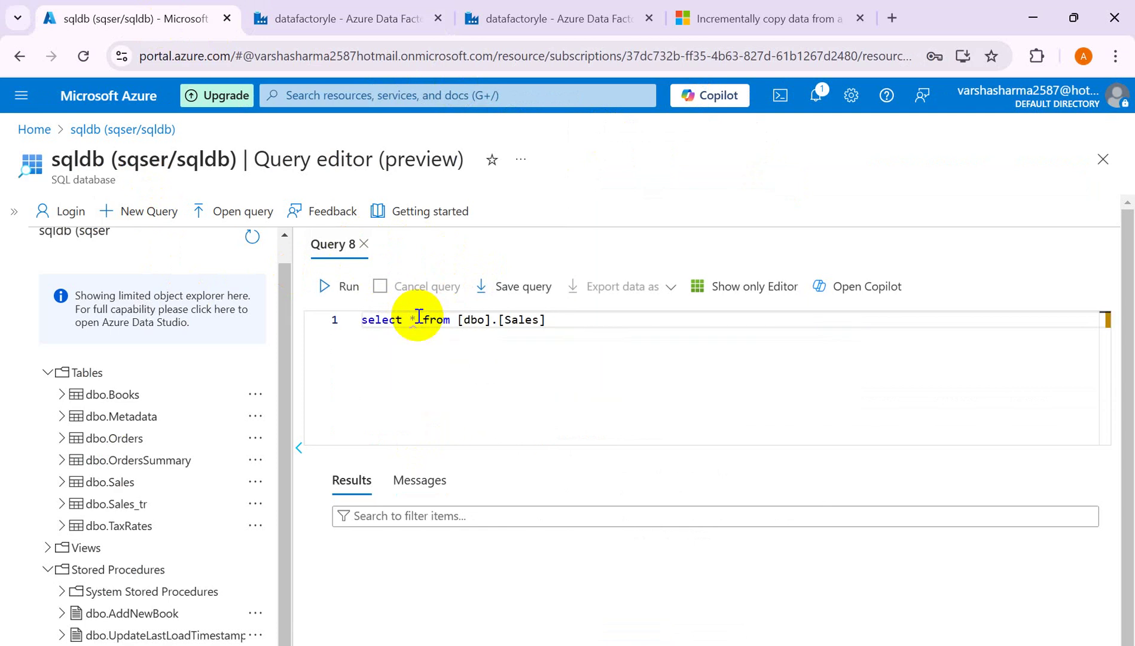
click(340, 293)
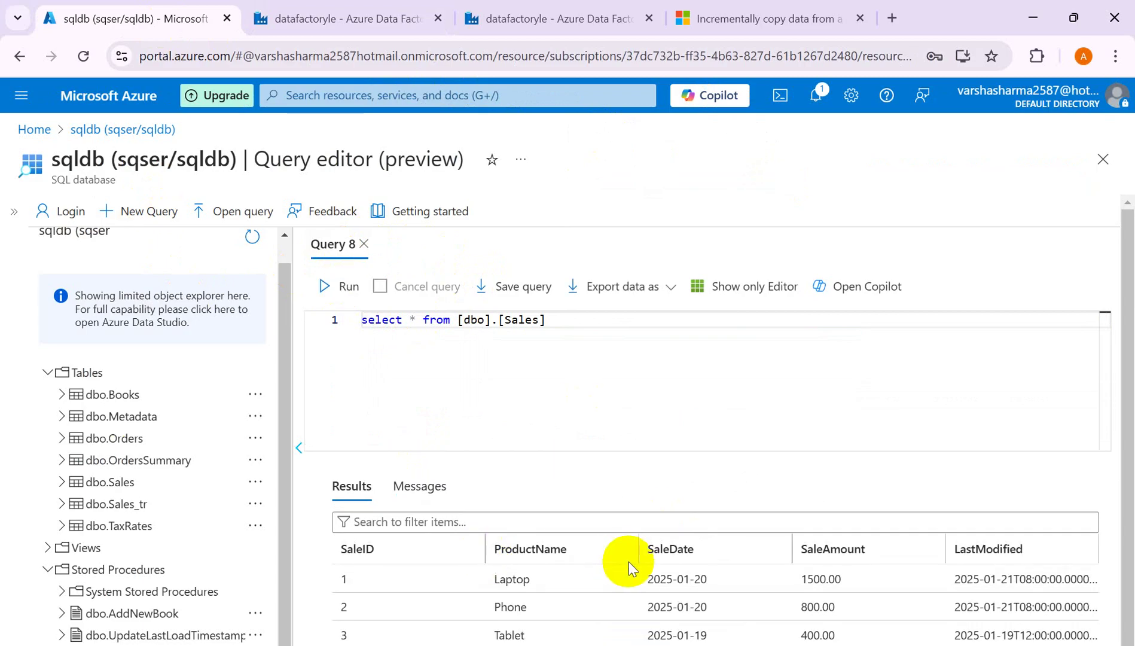
- Copy the LastModified column name from the query results and paste it after where in the Data Factory expression
drag(1029, 555, 955, 557)
key(ctrl+c)
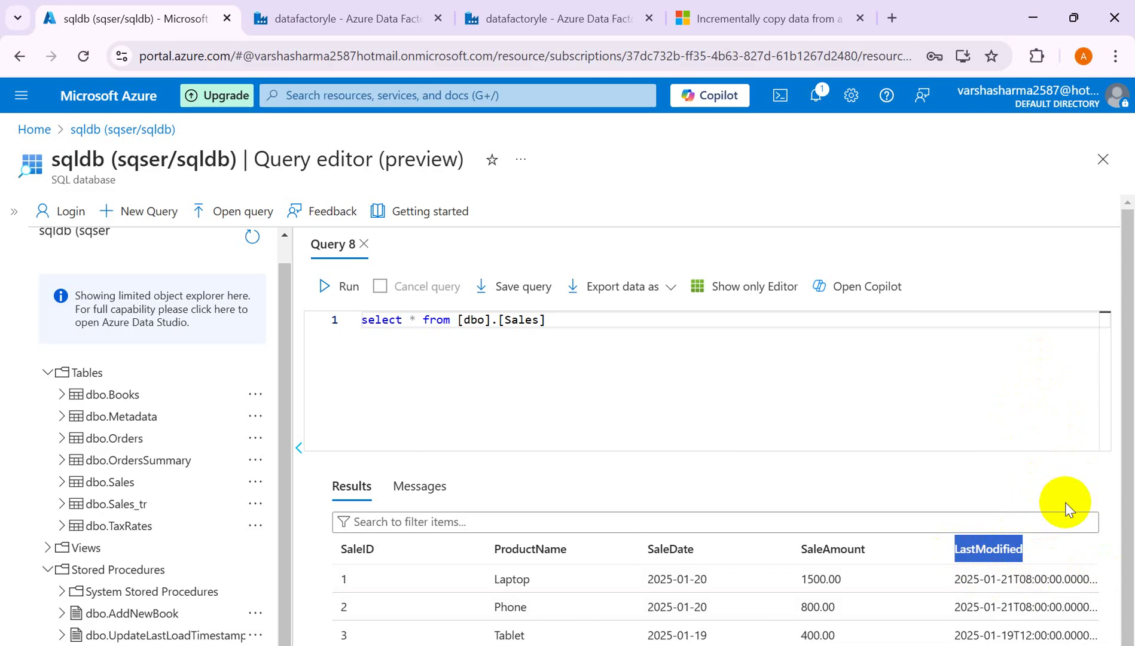
key(alt+Tab)
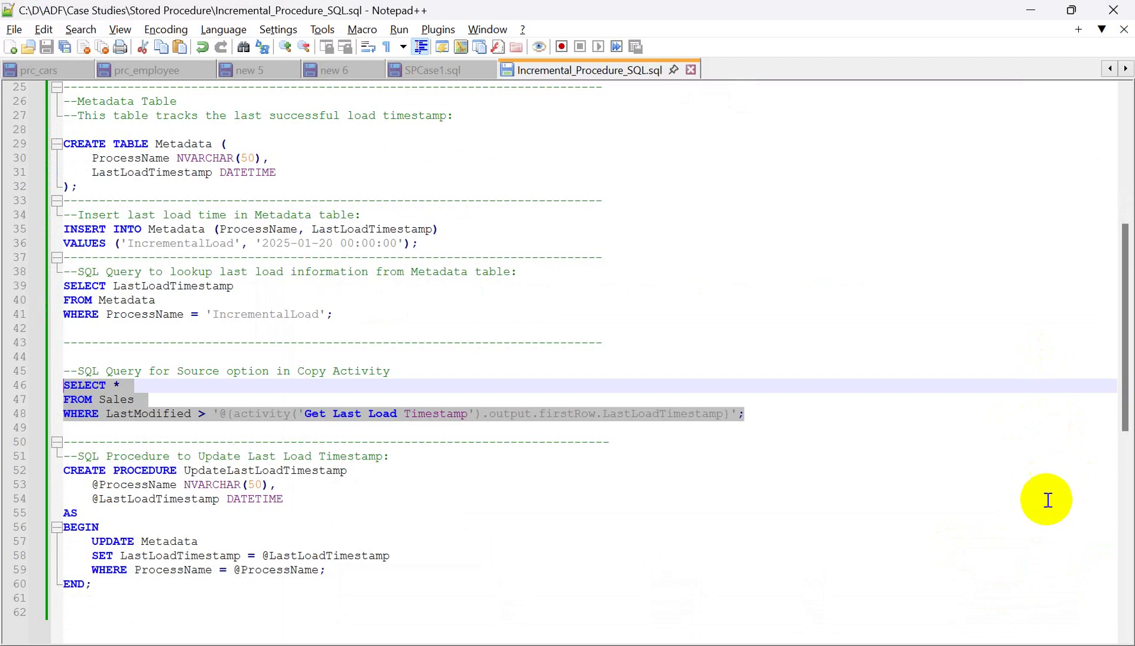
key(alt+Tab)
click(342, 23)
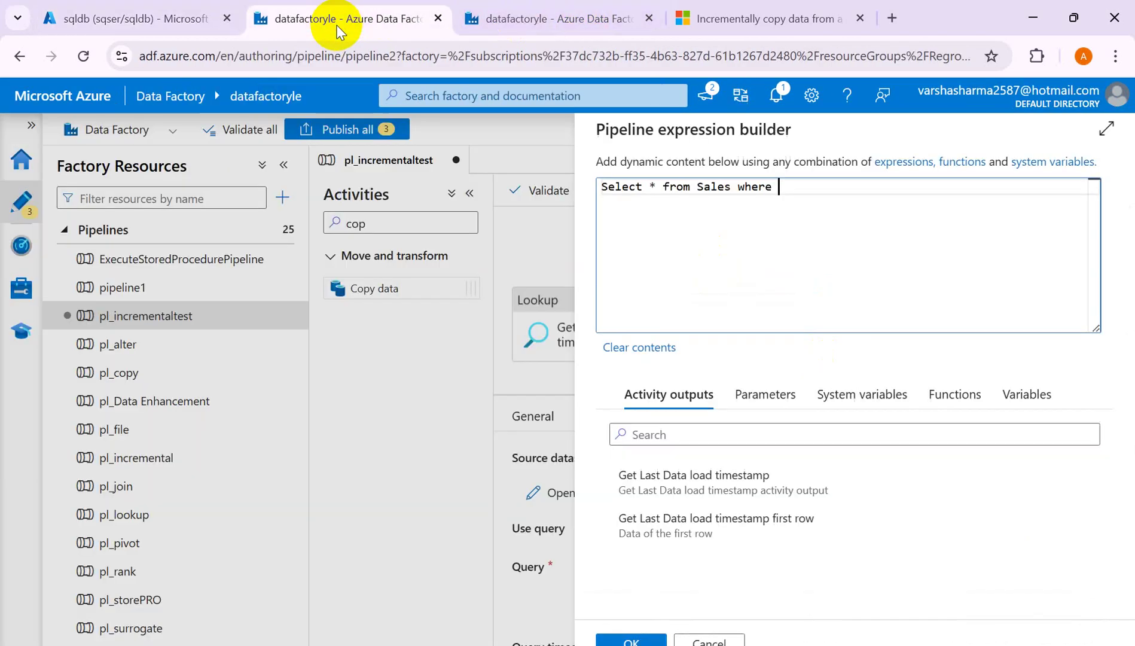
key(ctrl+v)
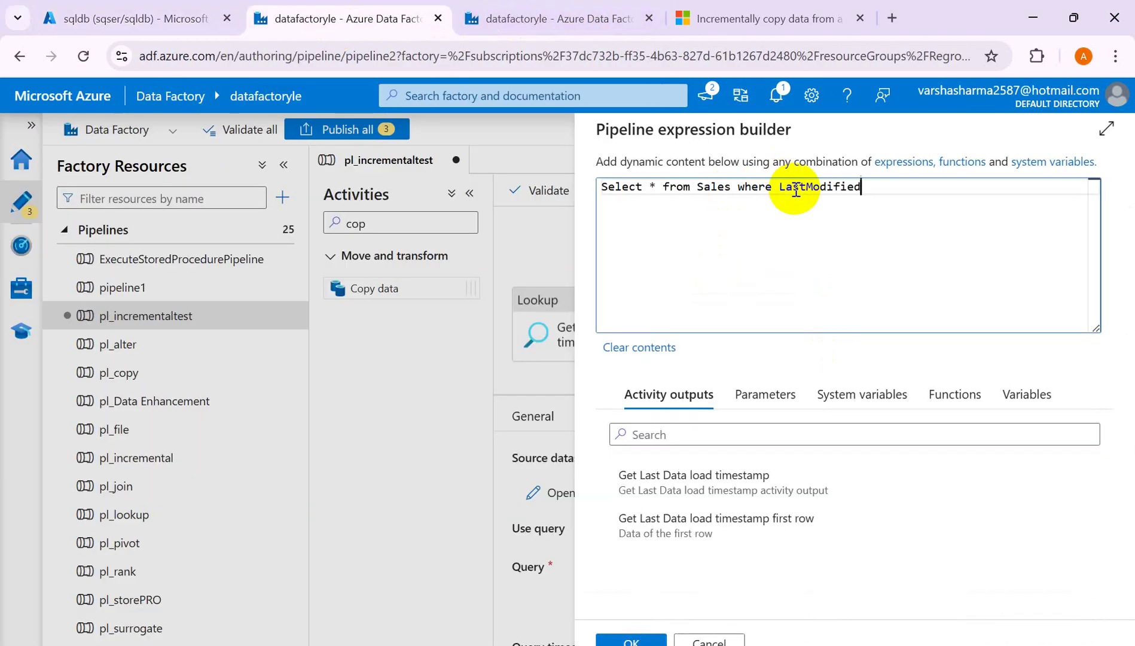
- Add > and the Get Last Data load timestamp first row output after LastModified, and remove the @ before Select
click(680, 527)
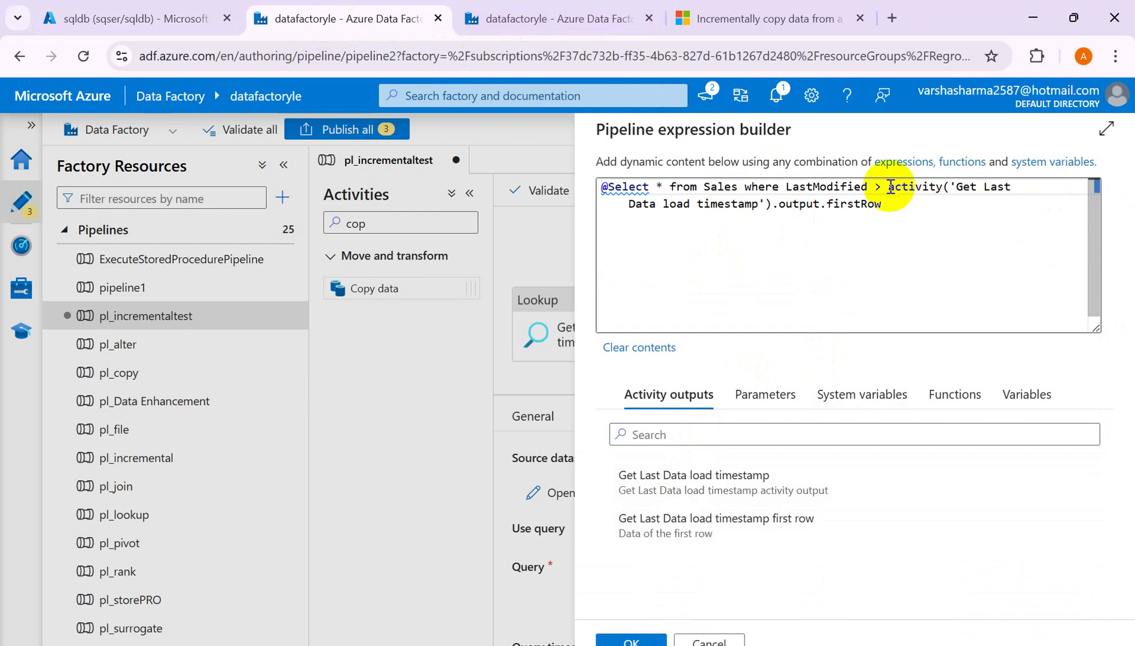
click(607, 187)
key(BackSpace)
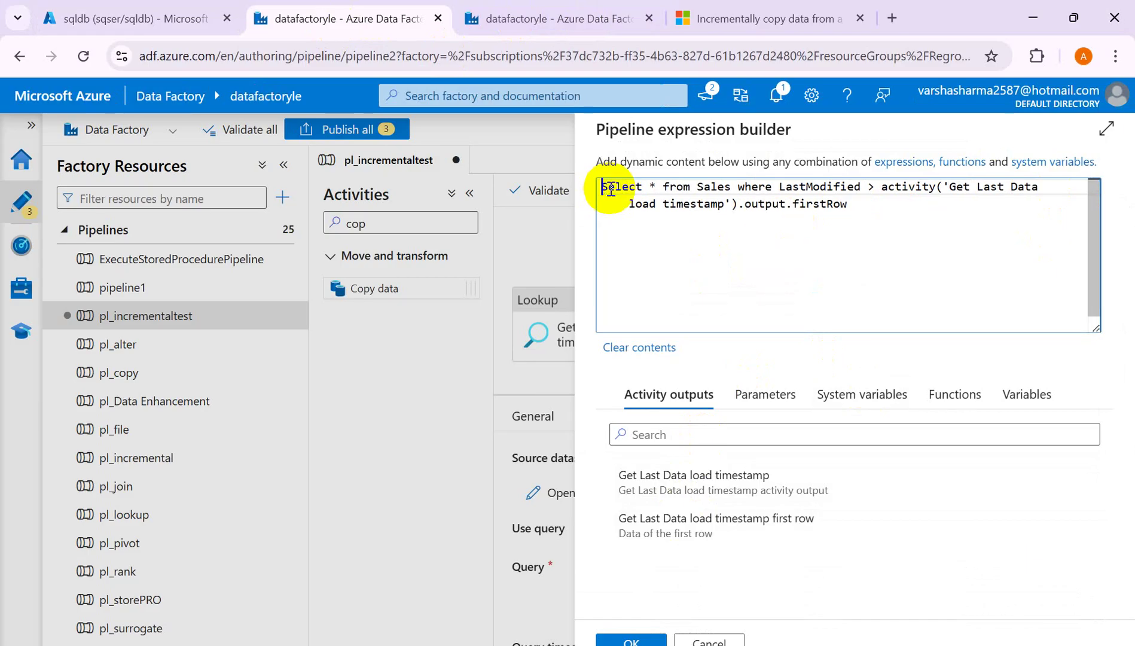
- Insert an opening brace { before activity and add a dot after firstRow in the expression
click(882, 187)
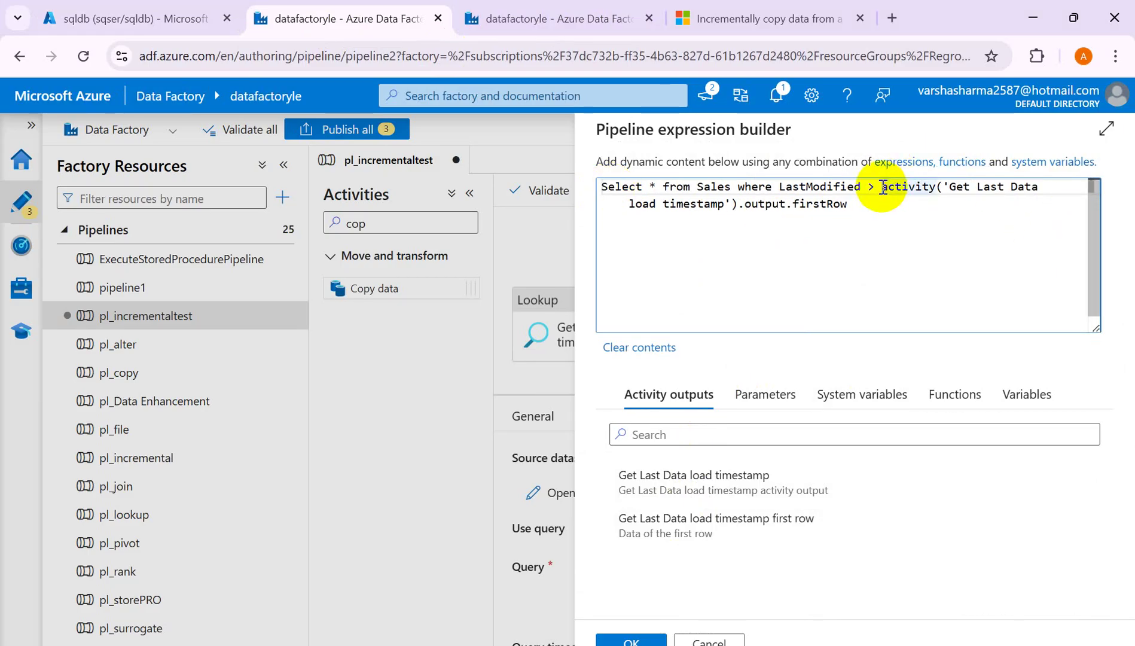
text(@)
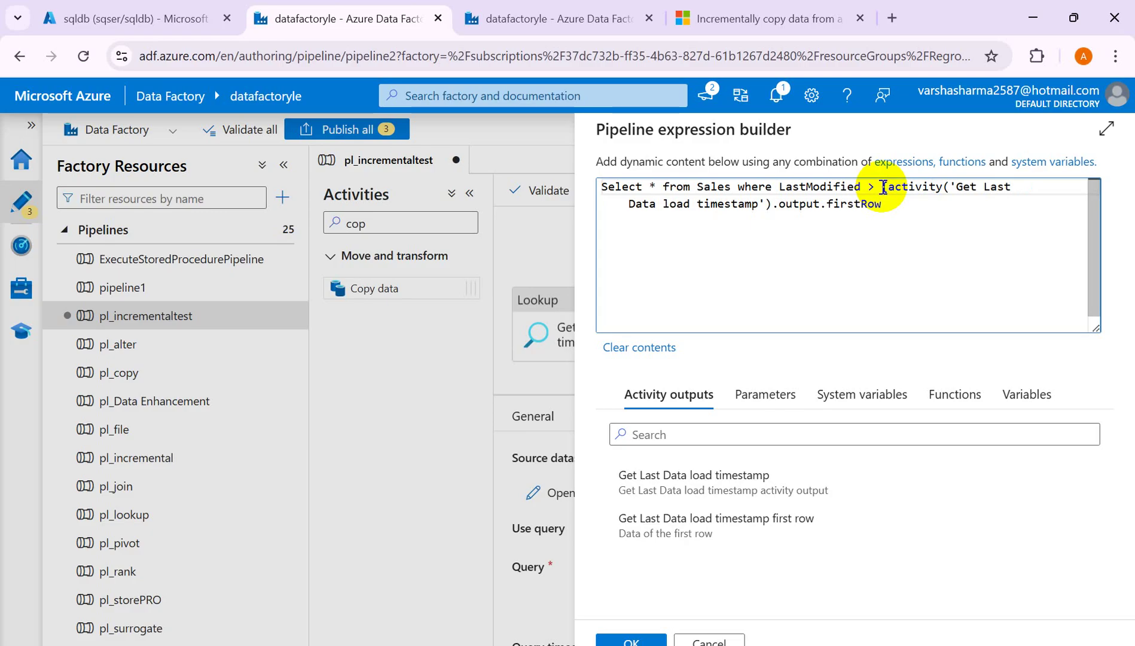
click(889, 205)
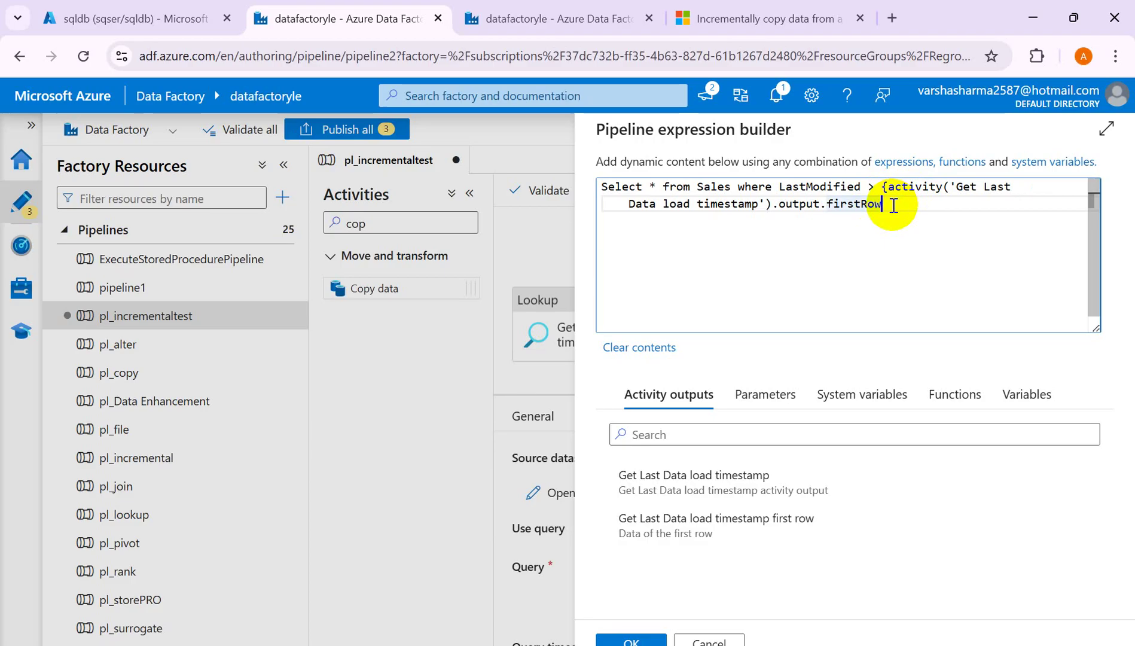
text(.)
- Switch to Notepad++ and check which column follows firstRow in the reference source query for the copy activity
key(alt+Tab)
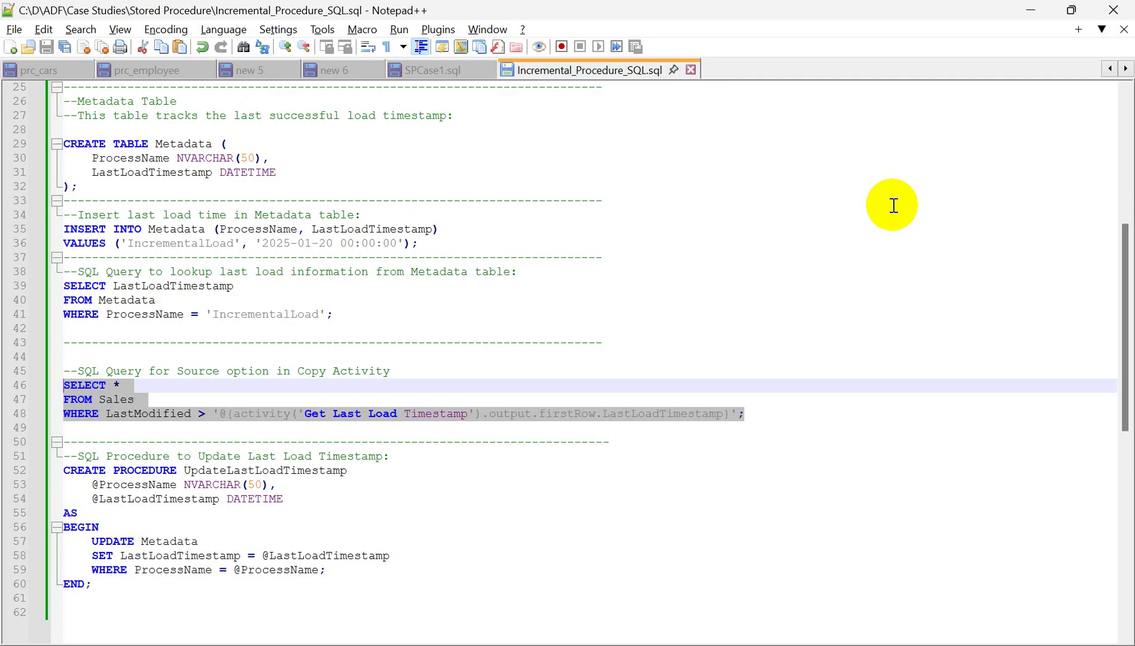
click(610, 415)
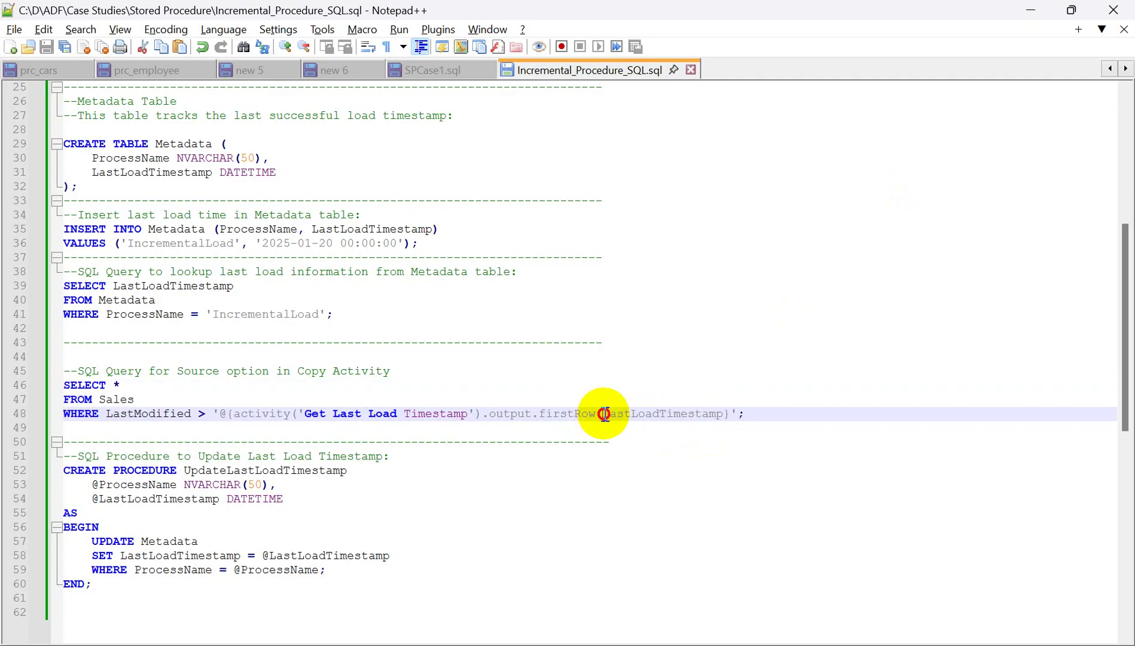
drag(605, 413, 724, 413)
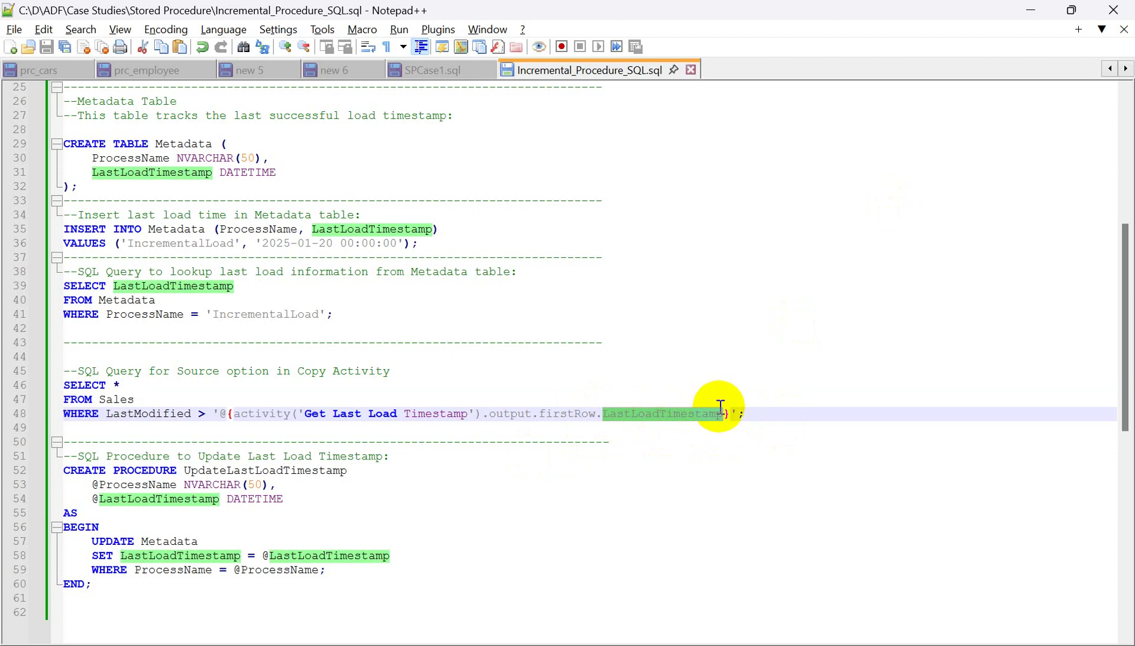
key(alt+Tab)
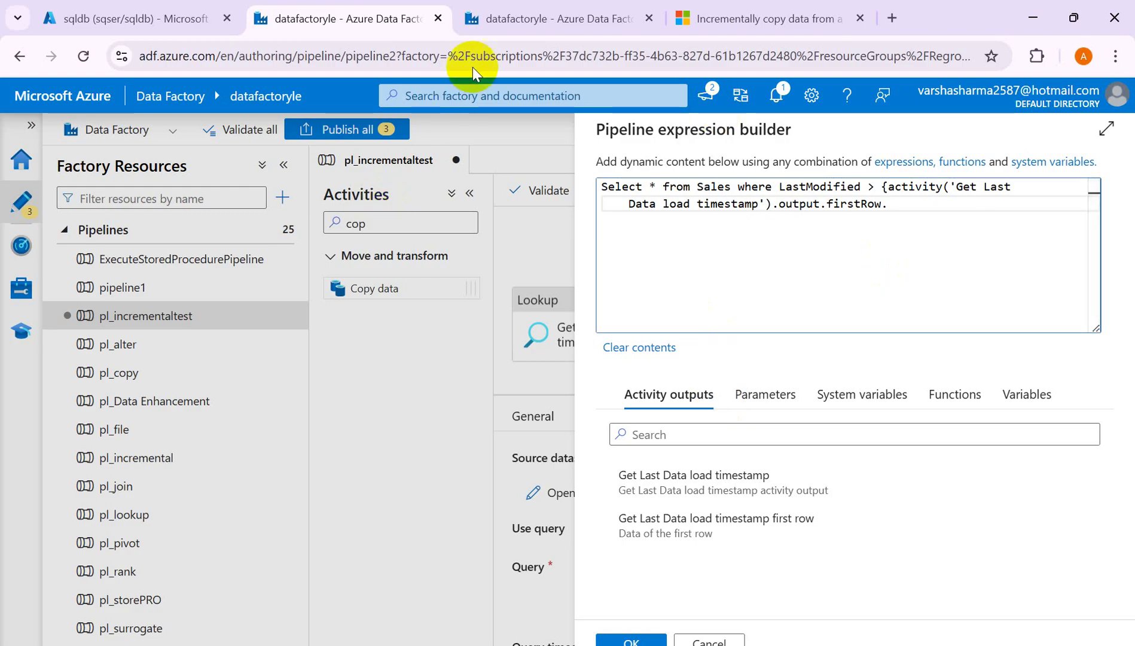
- Open the sqldb query editor, create a new query and run select * from [dbo].[Metadata]
click(131, 18)
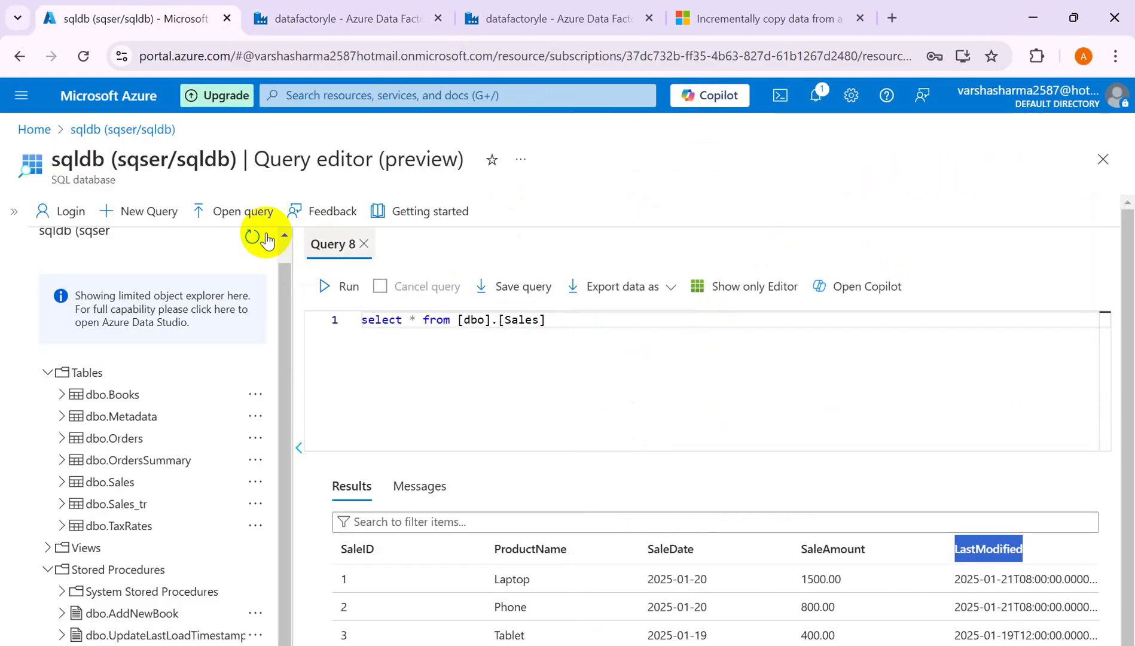
click(168, 215)
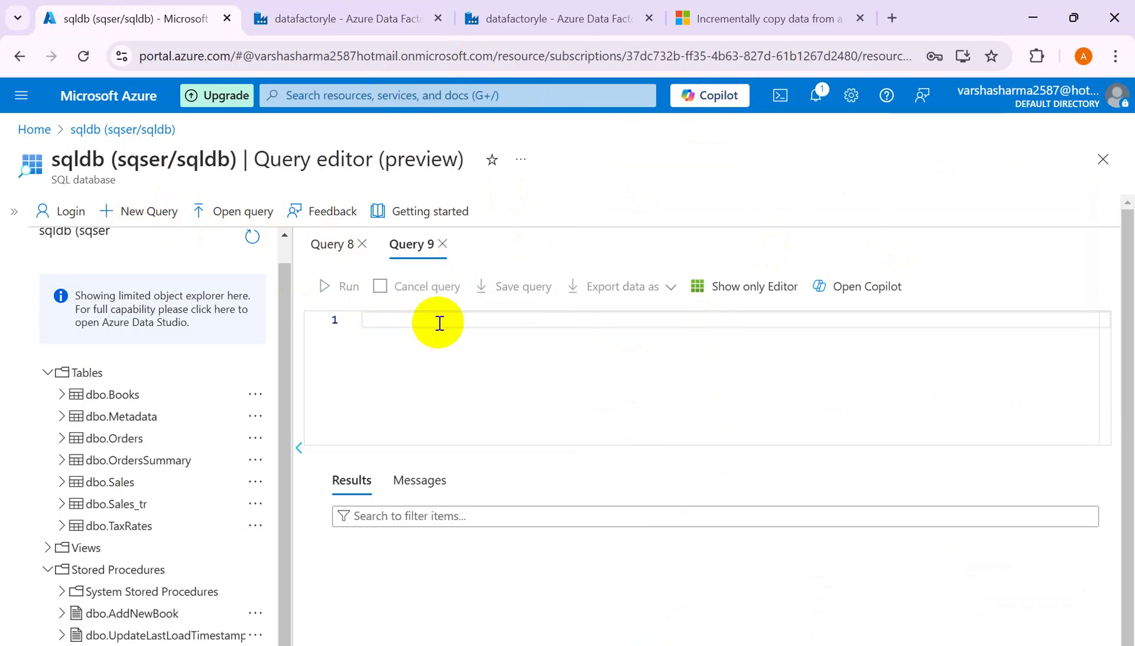
text(select )
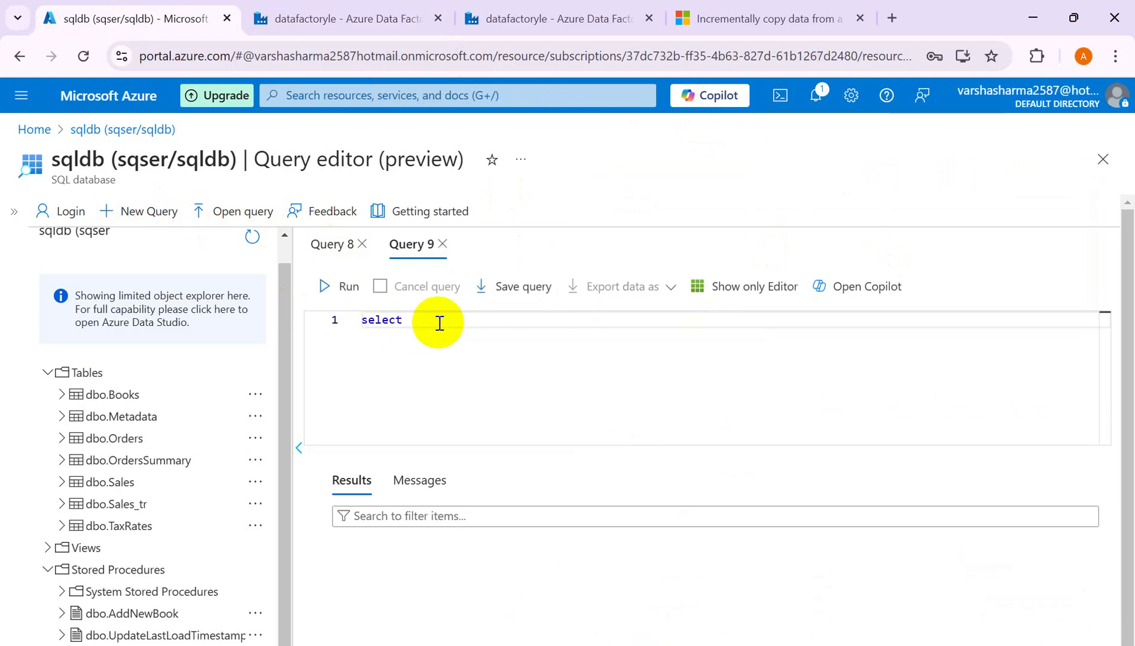
text(* from [dbo].[Metadata])
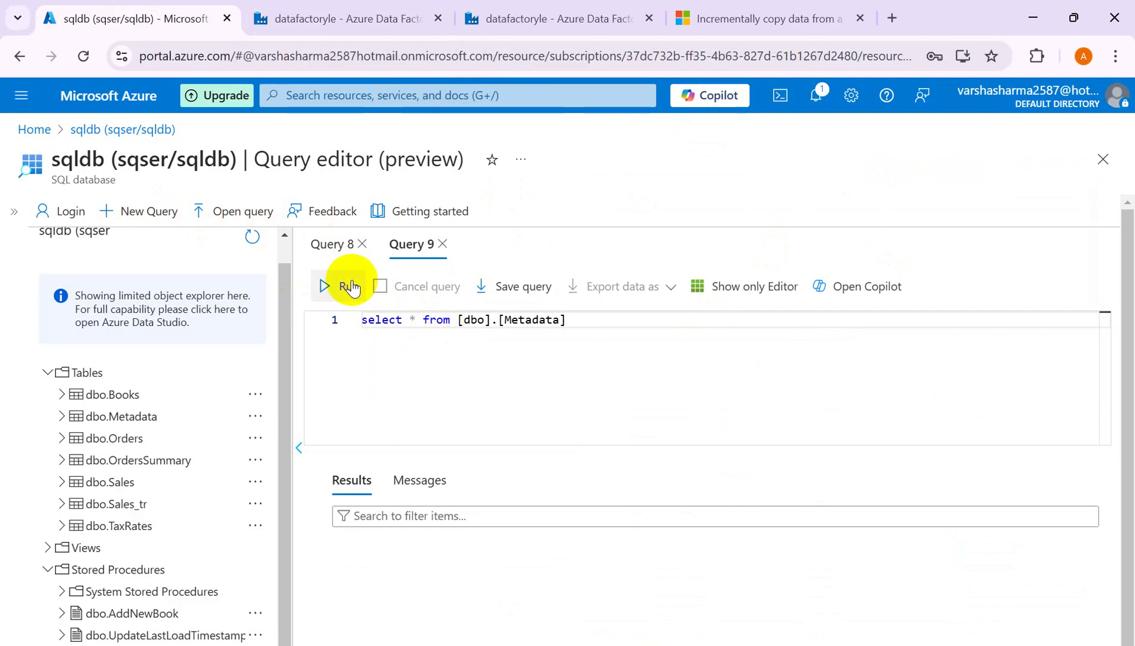
click(351, 287)
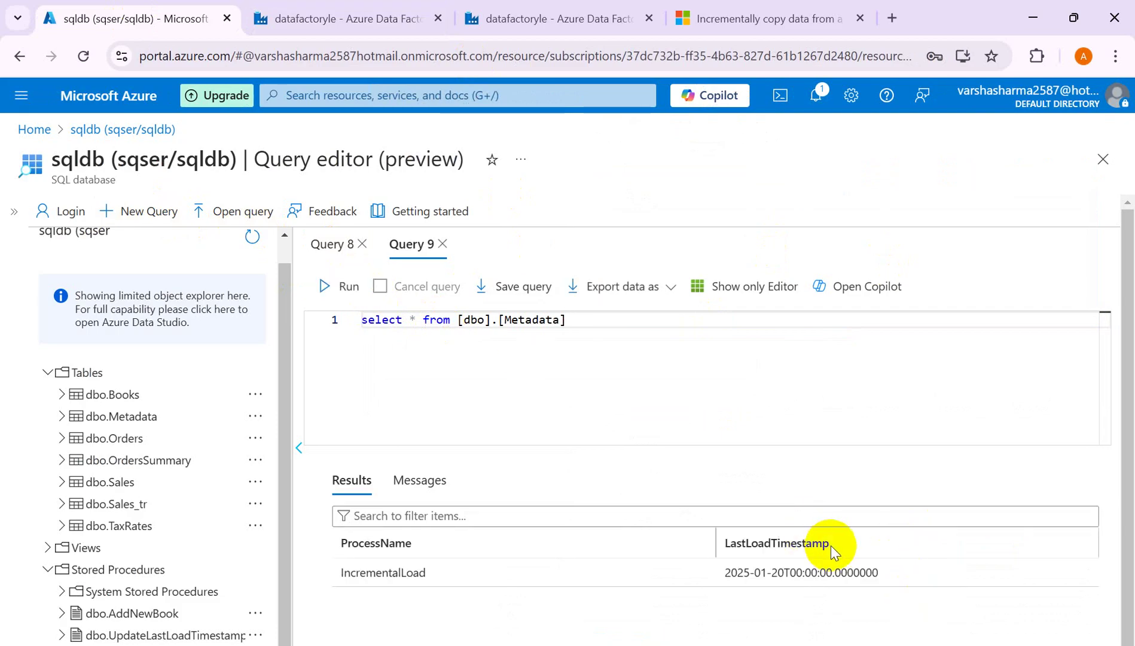
- Copy the LastLoadTimestamp column name from the results, paste it after firstRow. in the Data Factory expression and add a closing brace
drag(832, 545, 726, 547)
key(ctrl+c)
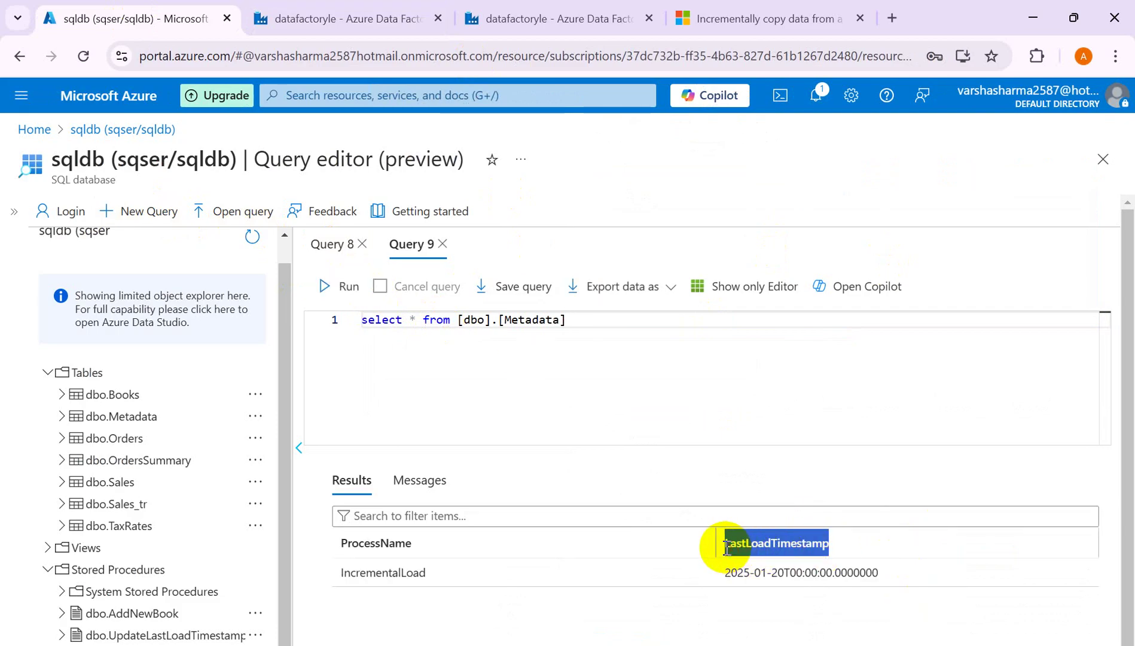
click(355, 18)
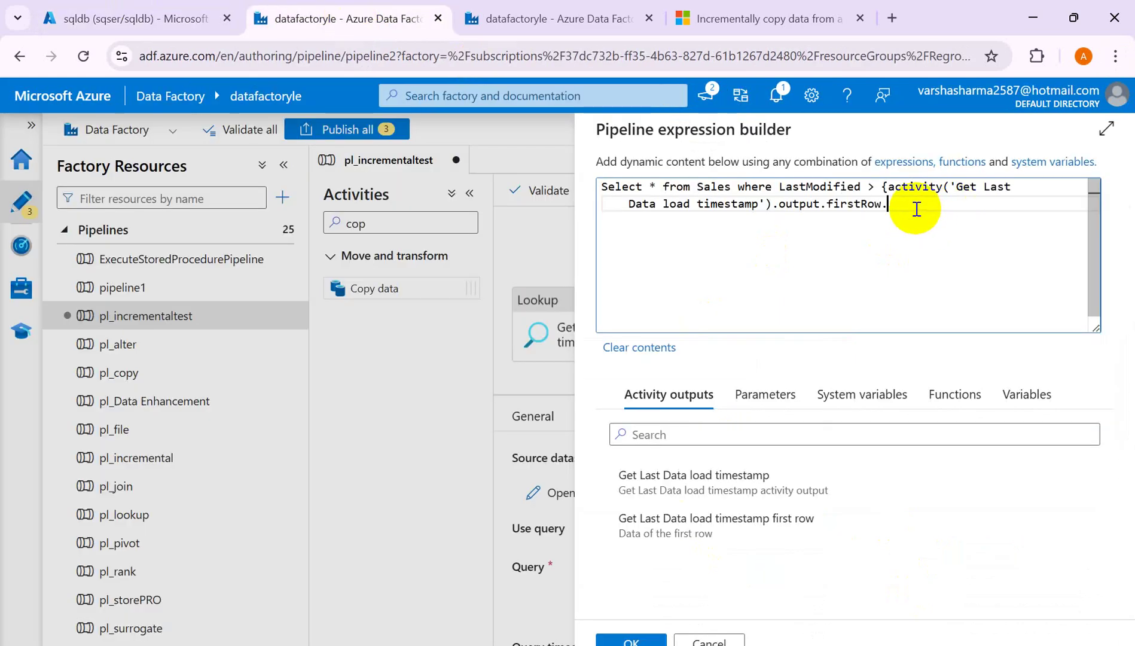
key(ctrl+v)
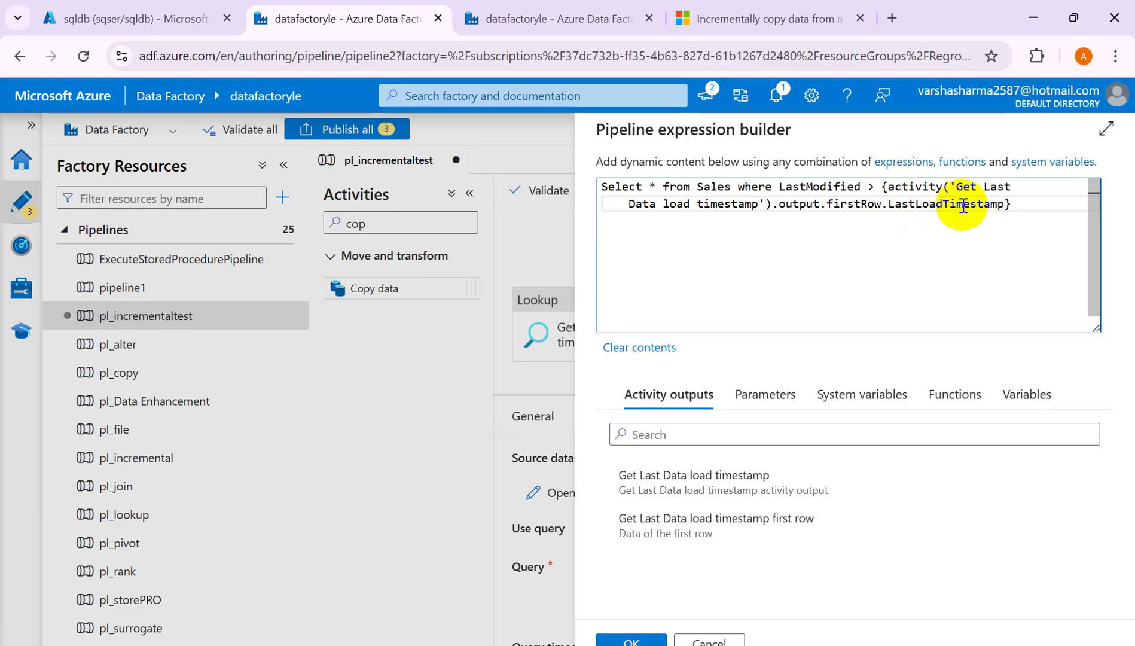
- Insert @ before the opening brace and enclose the whole @{activity(...).output.firstRow.LastLoadTimestamp} reference in single quotes
click(884, 188)
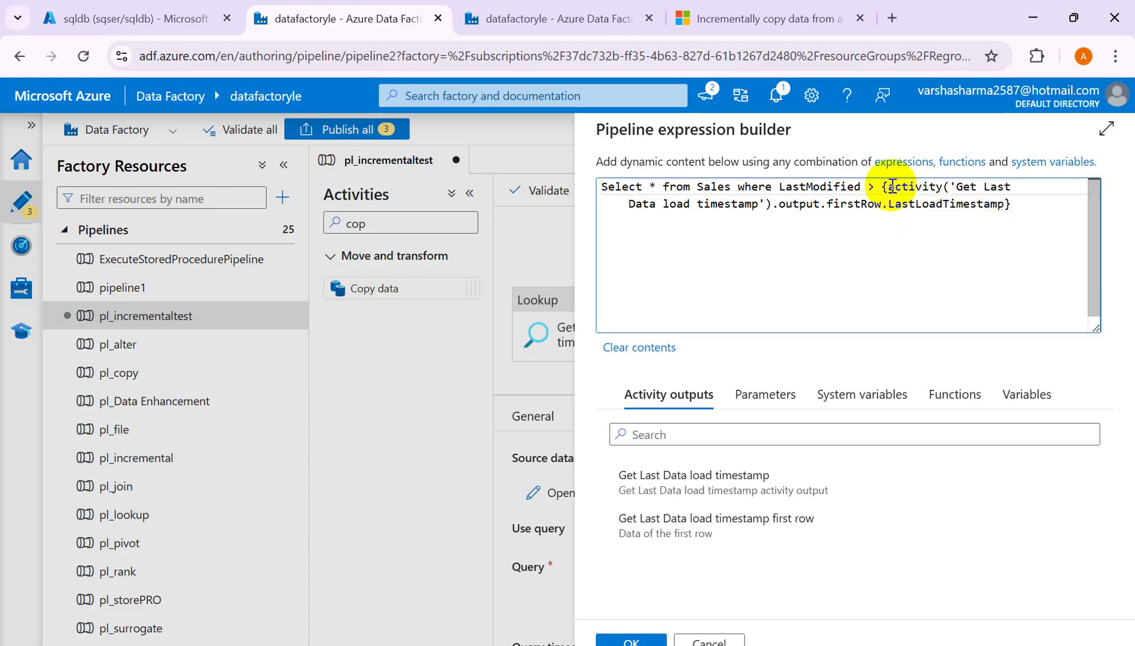
text(@)
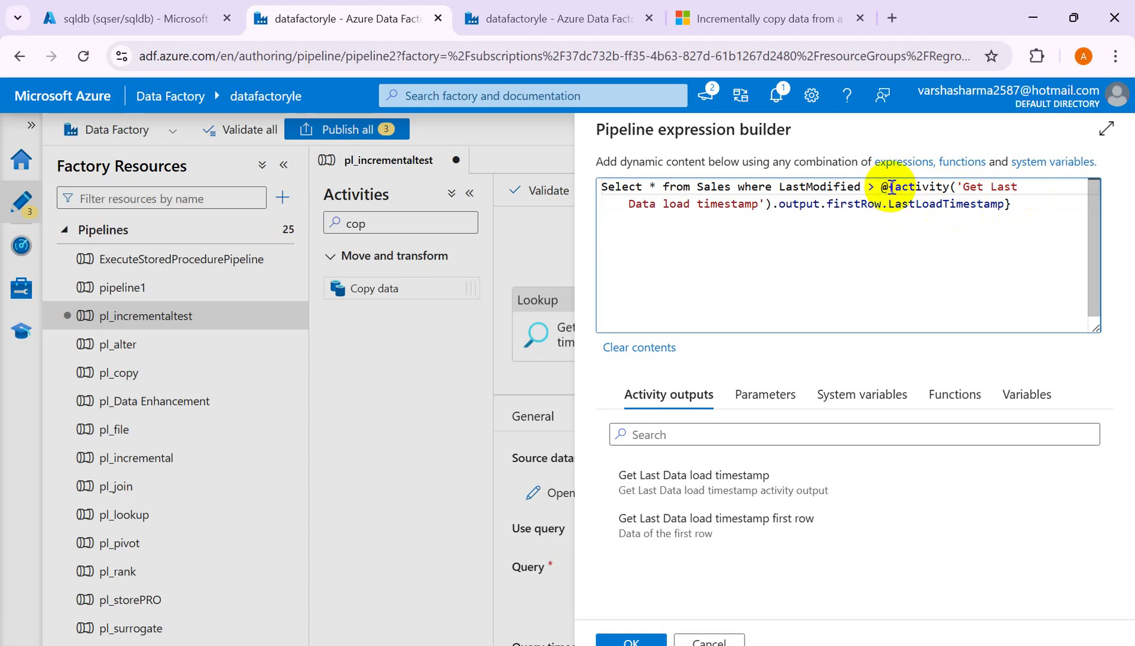
text(')
click(1013, 204)
text(')
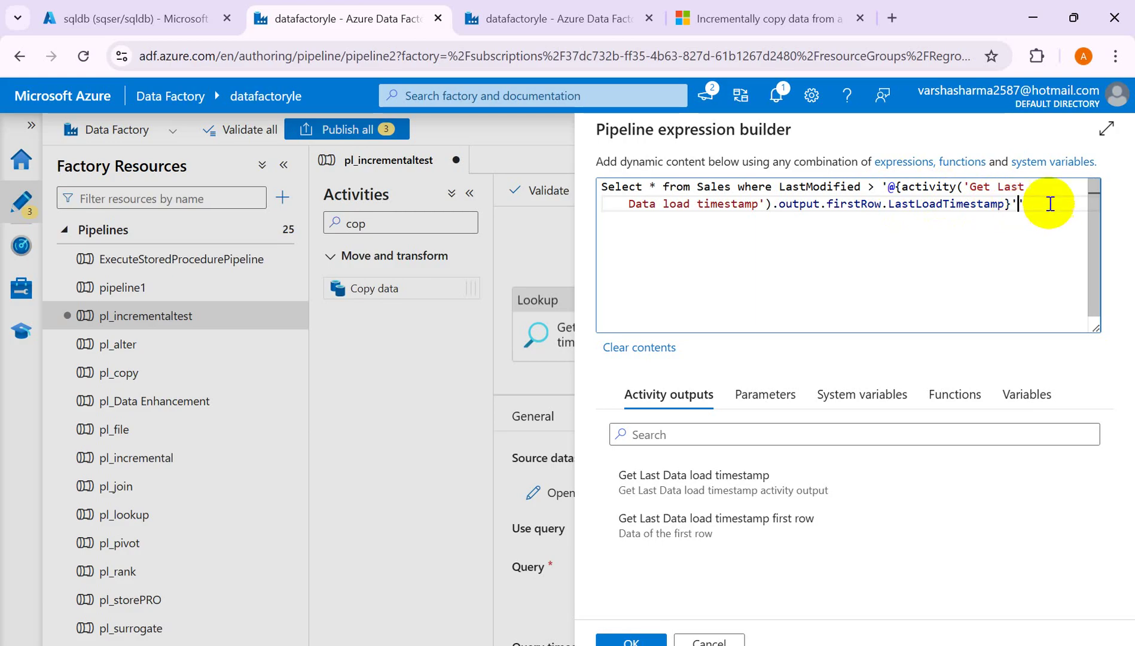
click(1032, 204)
text(')
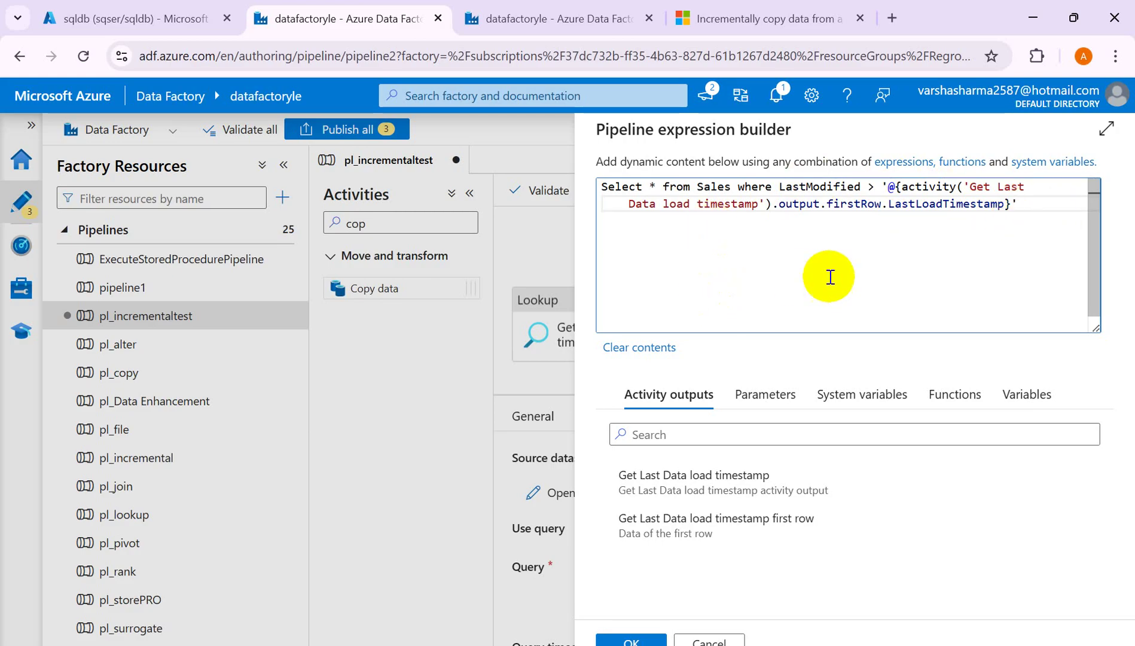
- Compare the expression with the reference query in Notepad++, then accept it as the copy activity's source query
key(alt+Tab)
key(alt+Tab)
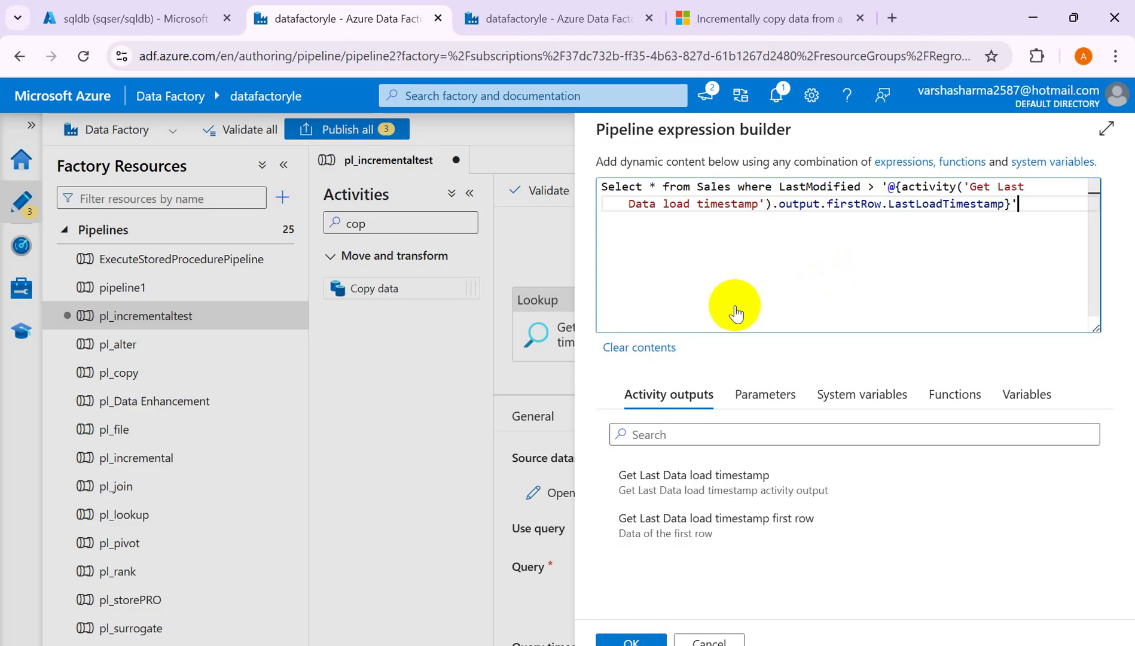
key(alt+Tab)
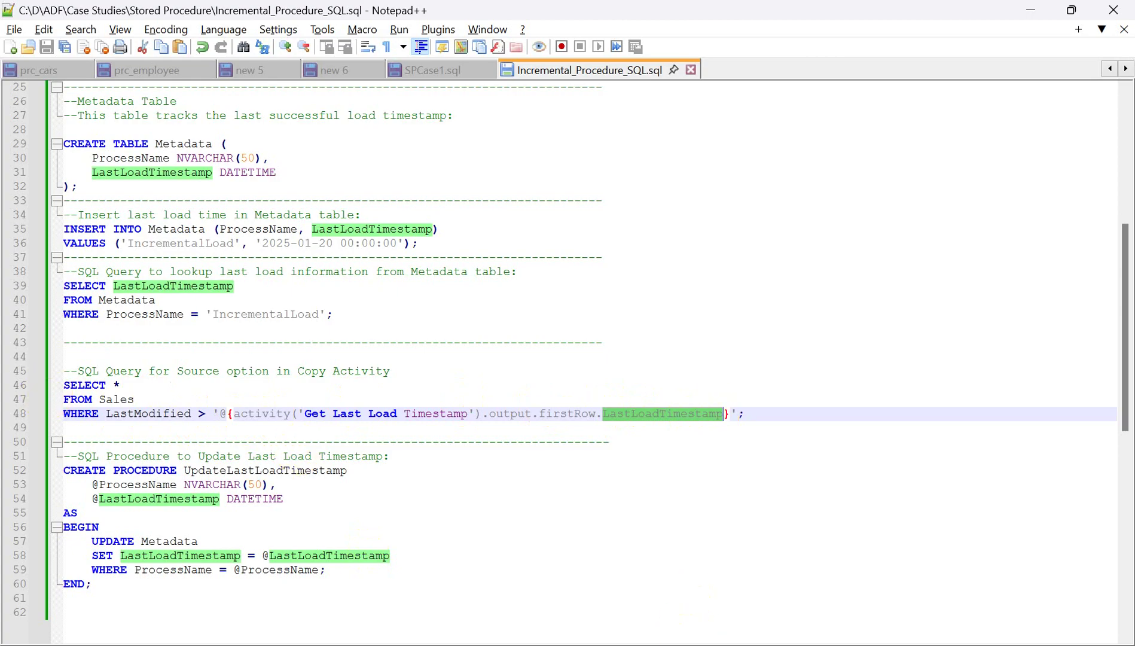
mouse_move(688, 645)
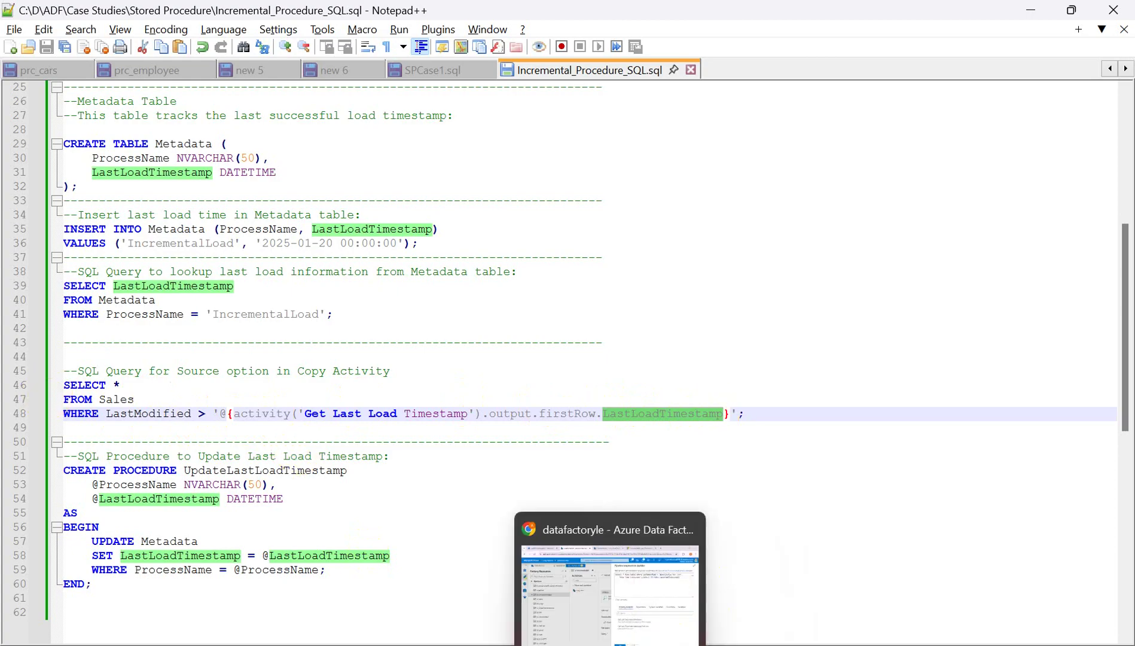
click(655, 606)
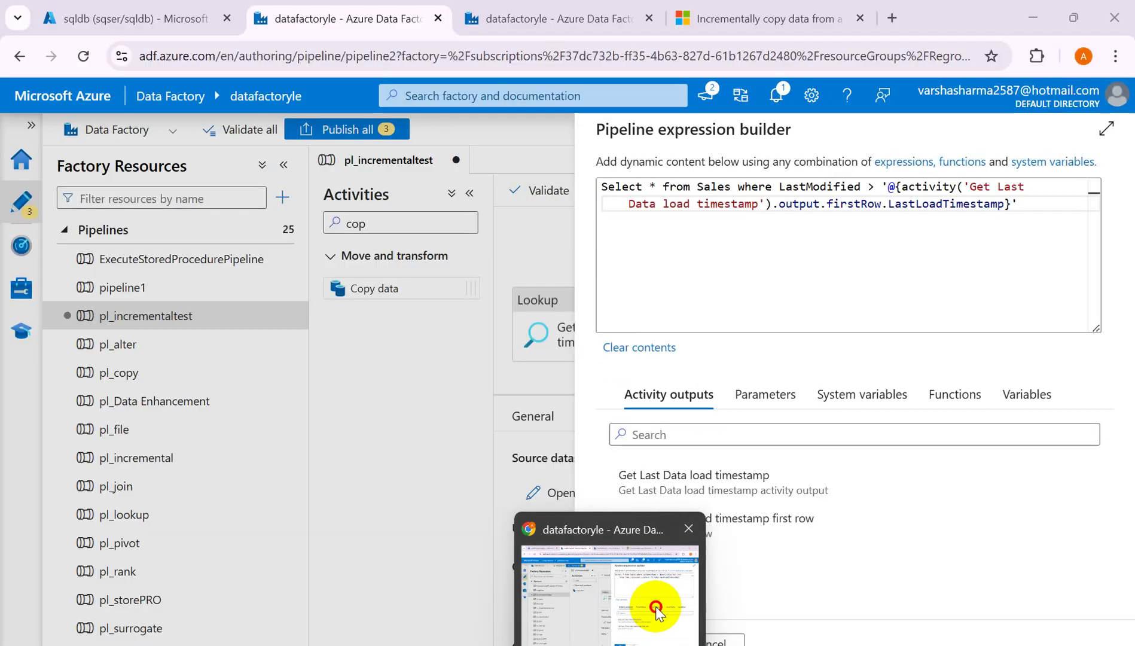
click(633, 641)
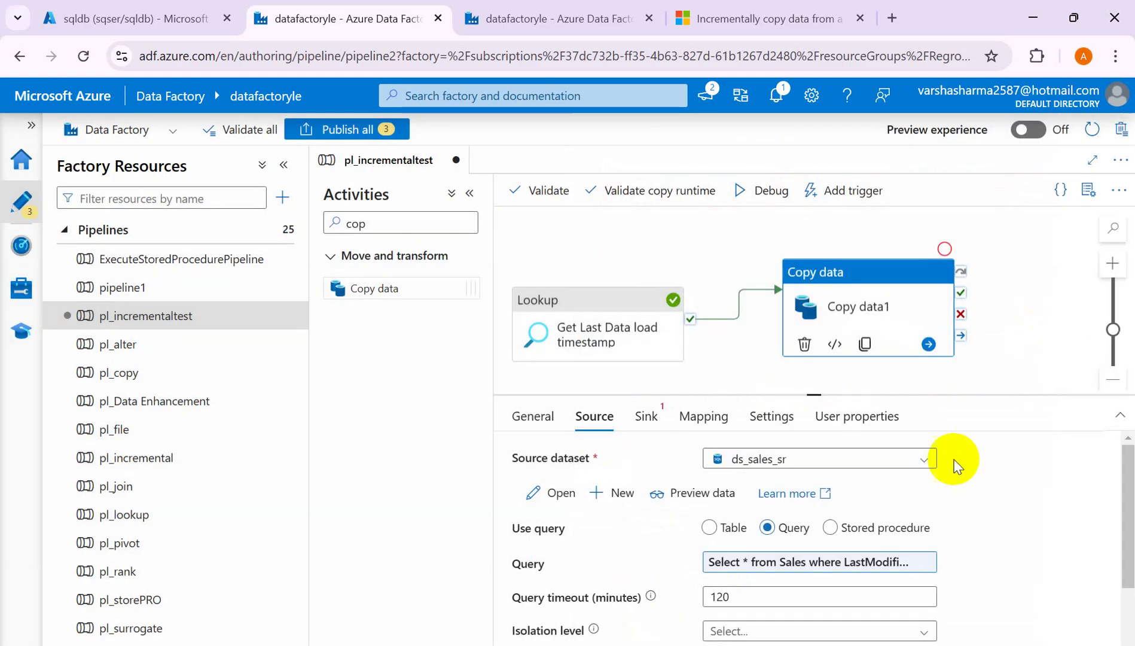
- Start a new sink dataset for Copy data1, searching the data stores for SQL and choosing Azure SQL Database
click(646, 419)
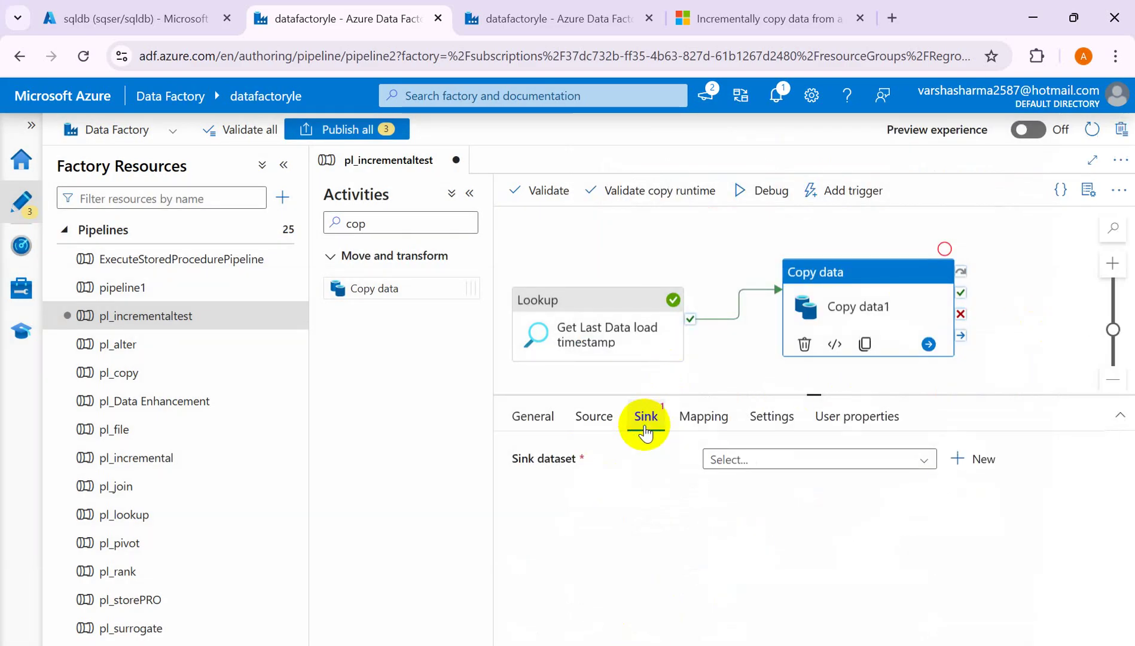
click(957, 459)
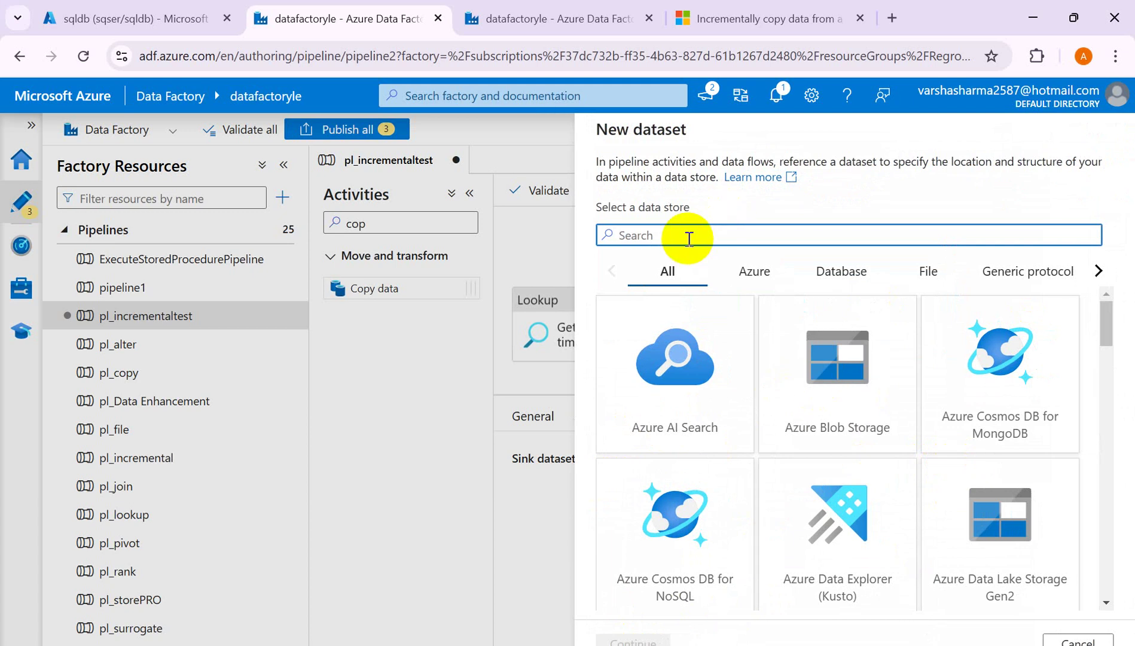
text(SQL)
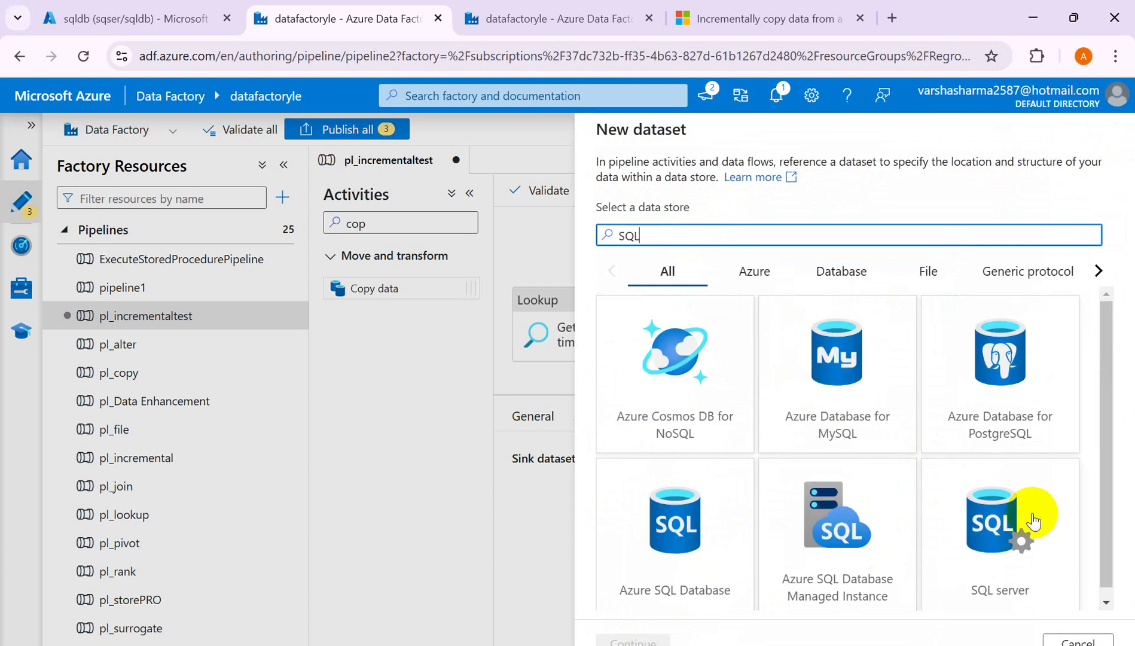
click(683, 551)
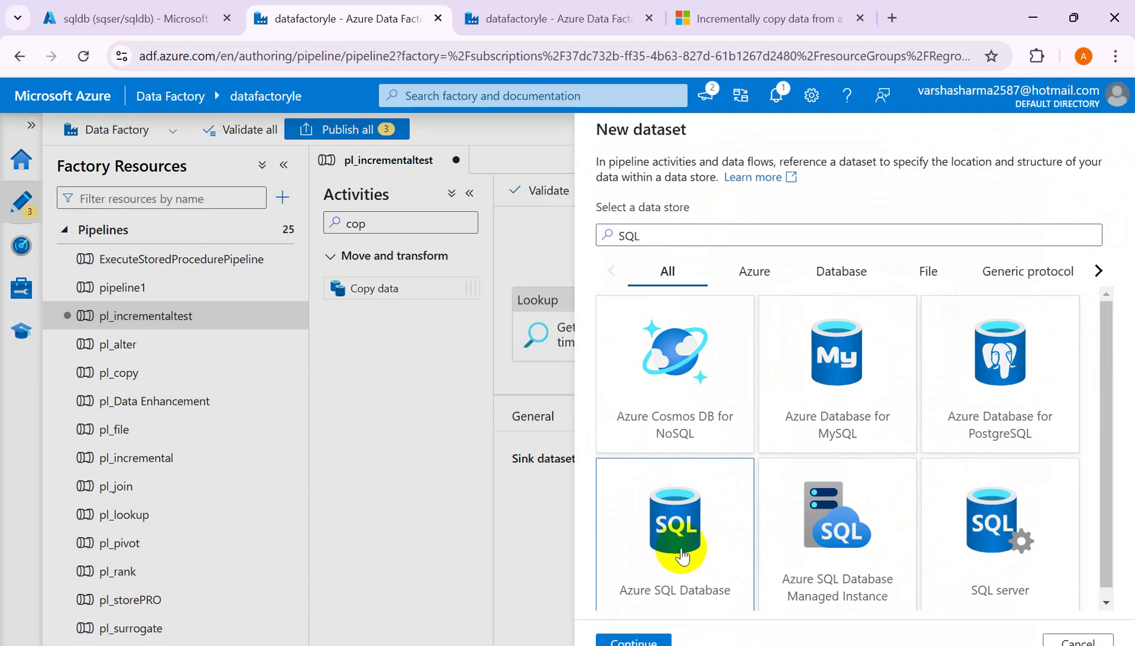
click(645, 640)
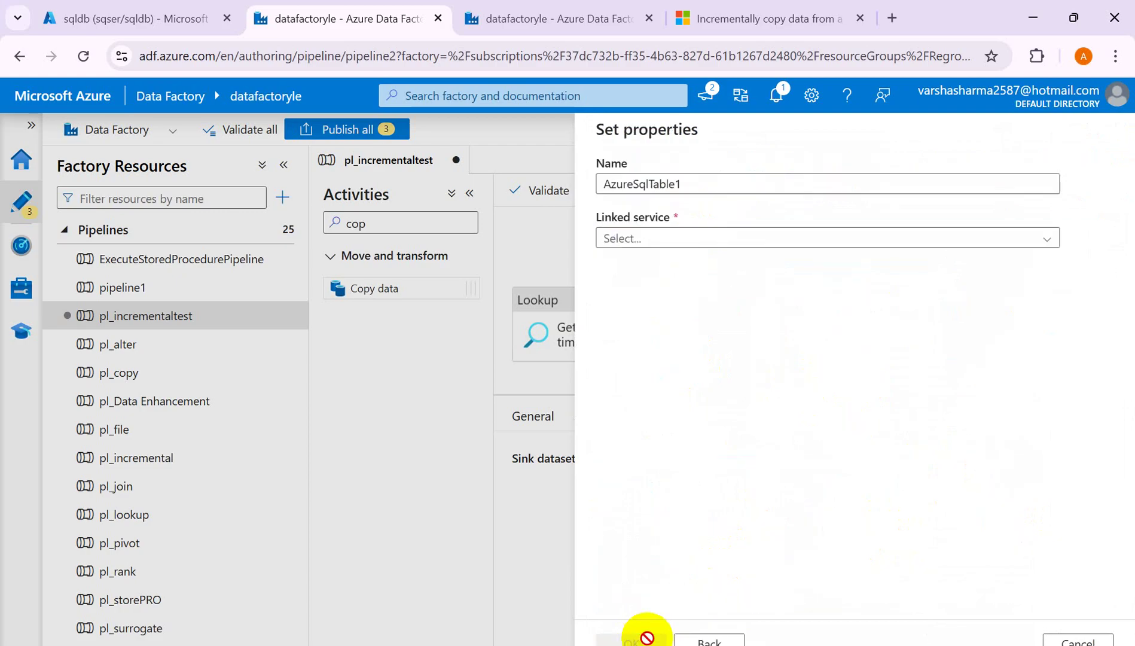
- Name the sink dataset ds_sales_tr, choose linked service ls_sqldb and table dbo.Sales_tr, keep schema import at None, and create it
click(706, 185)
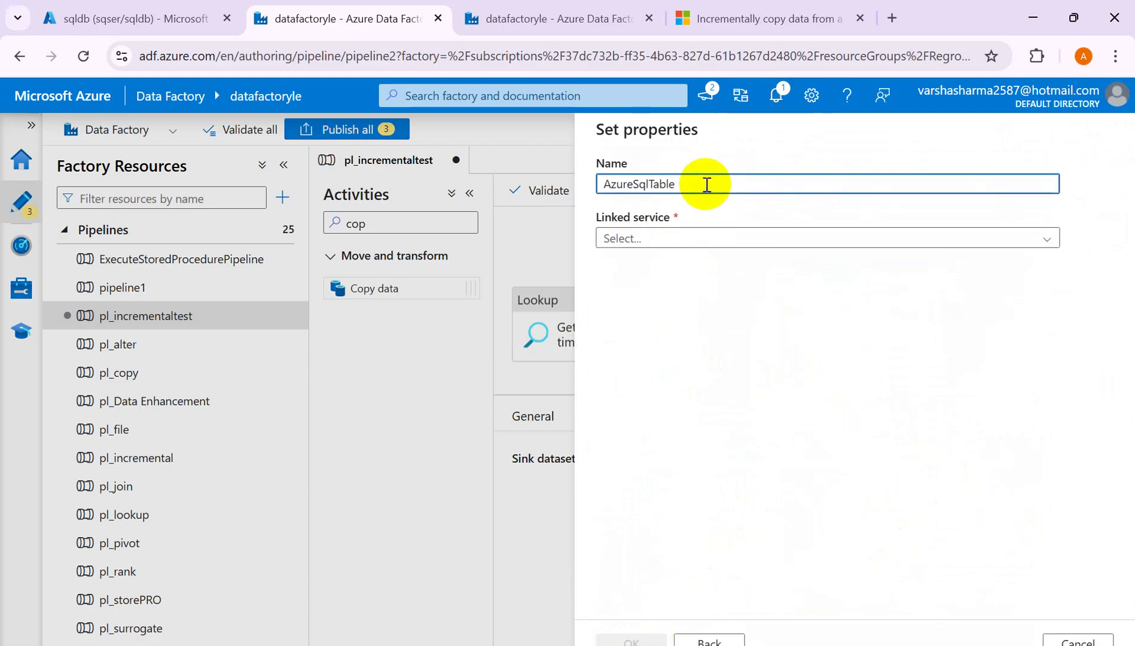
text(ds_sales)
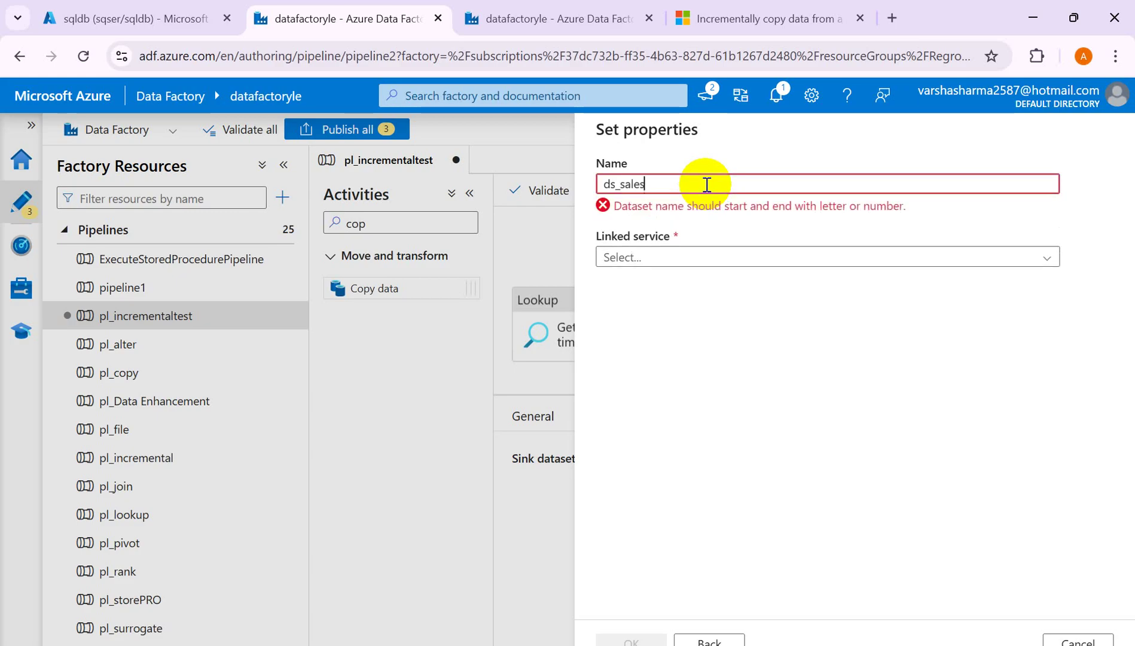
text(_tr)
click(691, 239)
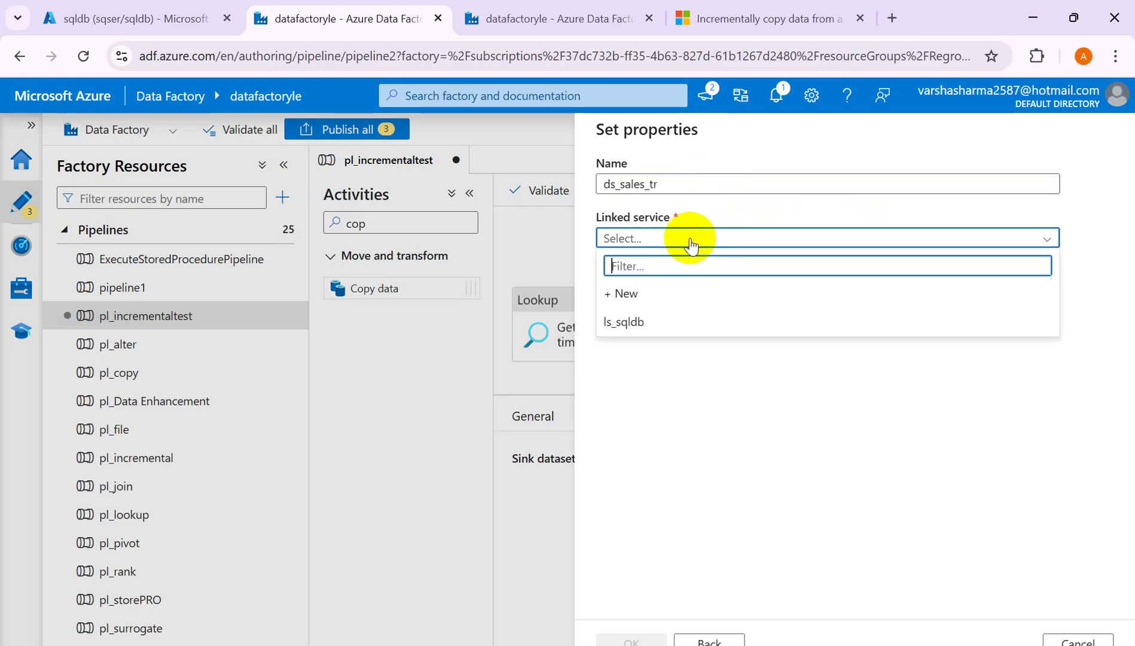
click(645, 326)
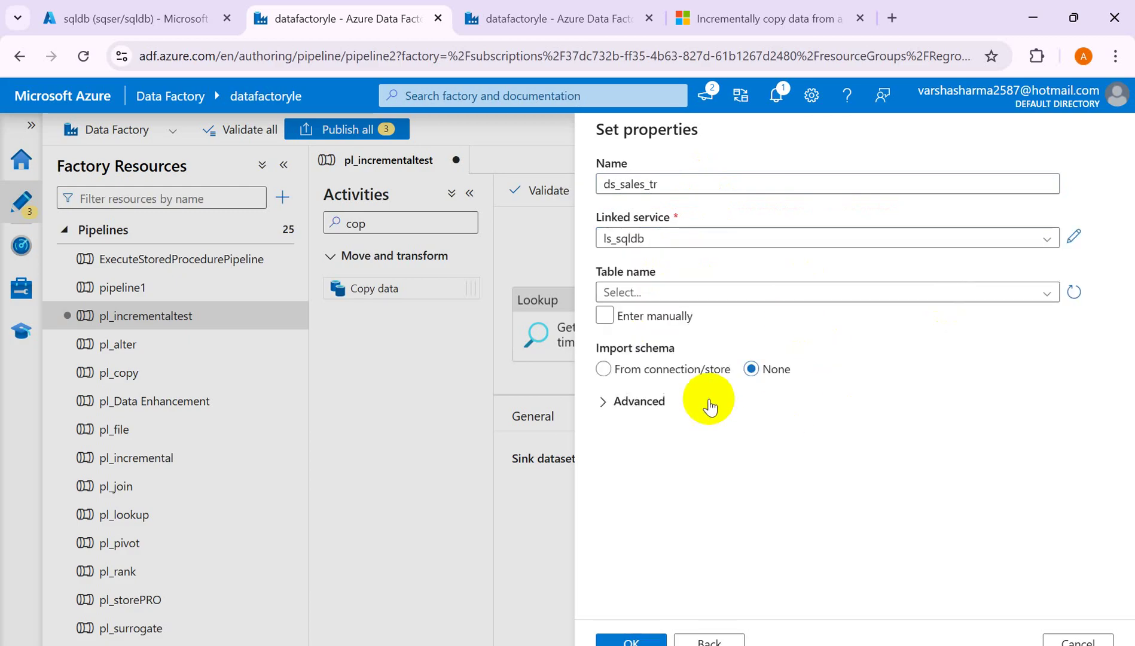
click(800, 293)
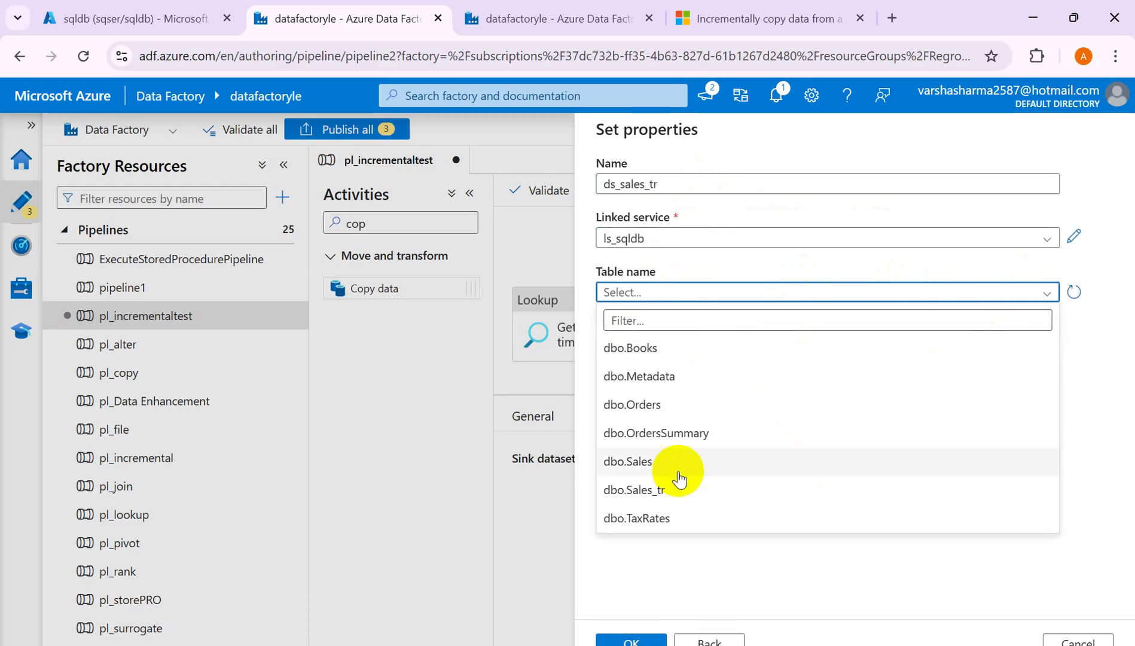
click(655, 489)
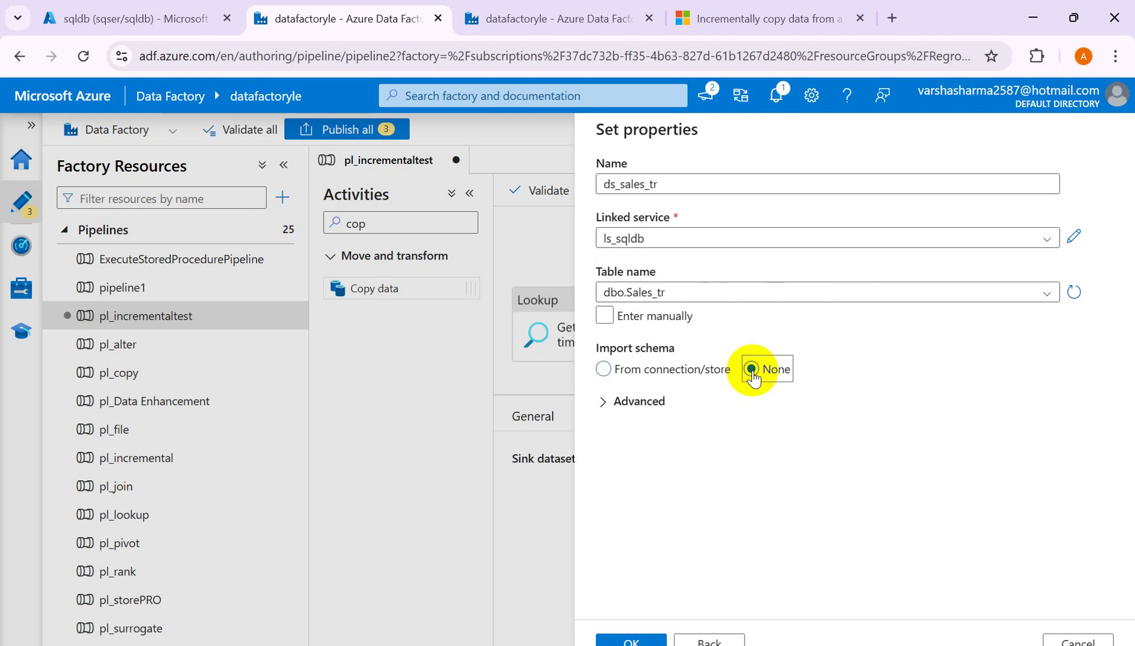
click(617, 642)
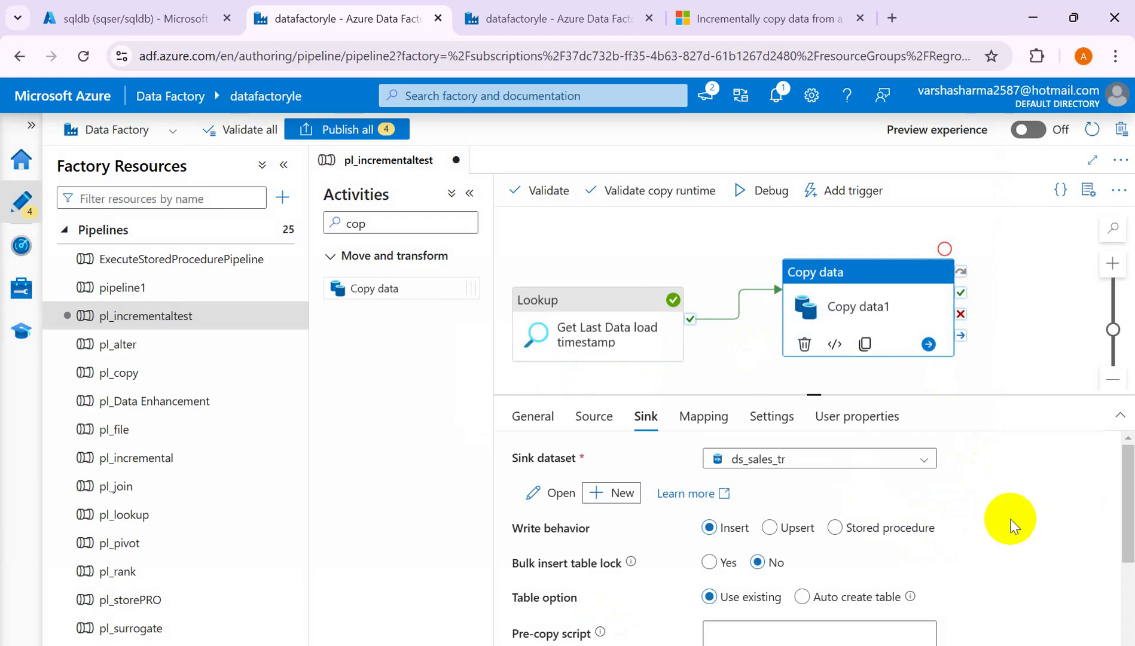
- Move the Copy data1 activity up and closer to the Lookup activity on the pipeline canvas
drag(1131, 521, 1122, 392)
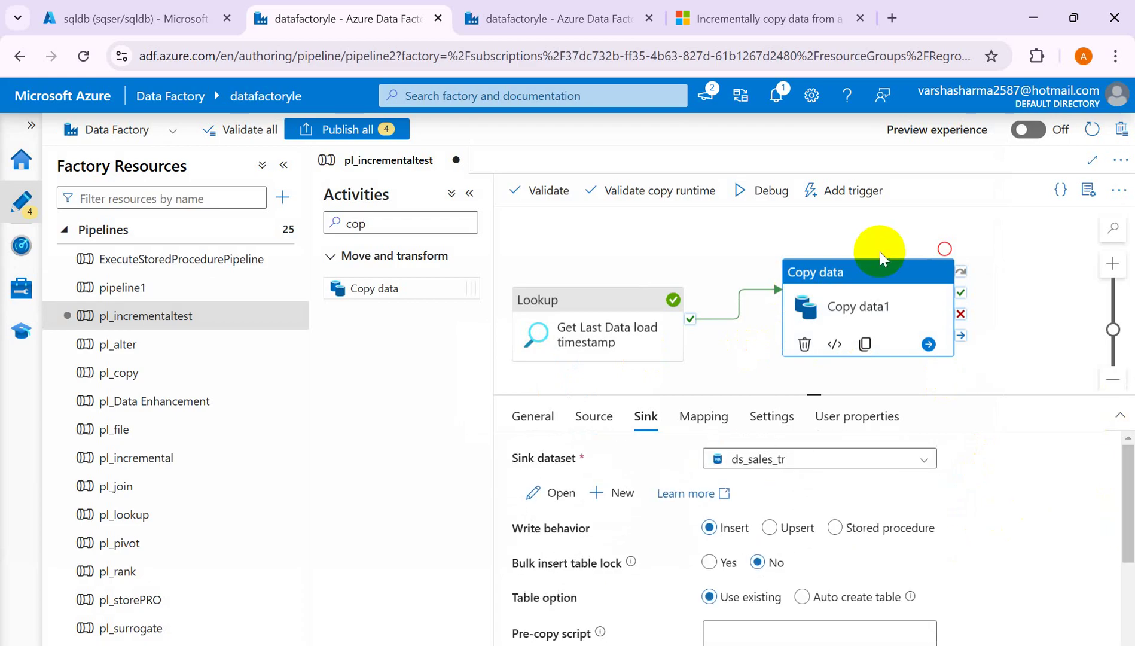
drag(861, 286, 811, 257)
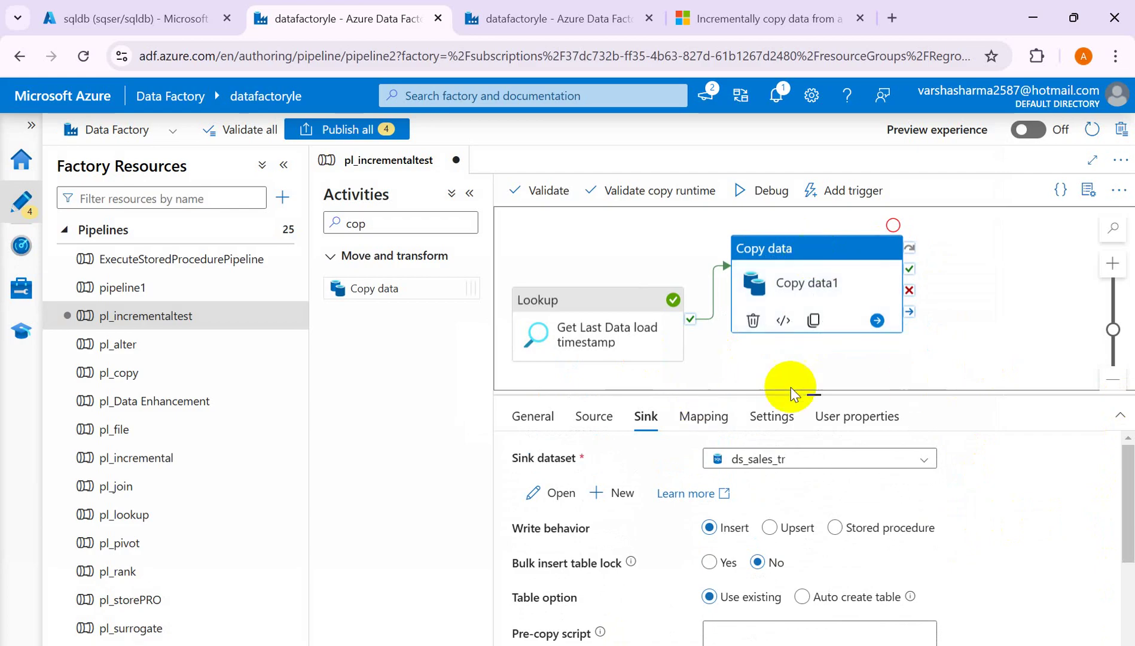
- Switch to the Excel sheet and set the increment date in cell H3 under Metdata to 22-01-2025
key(alt+Tab)
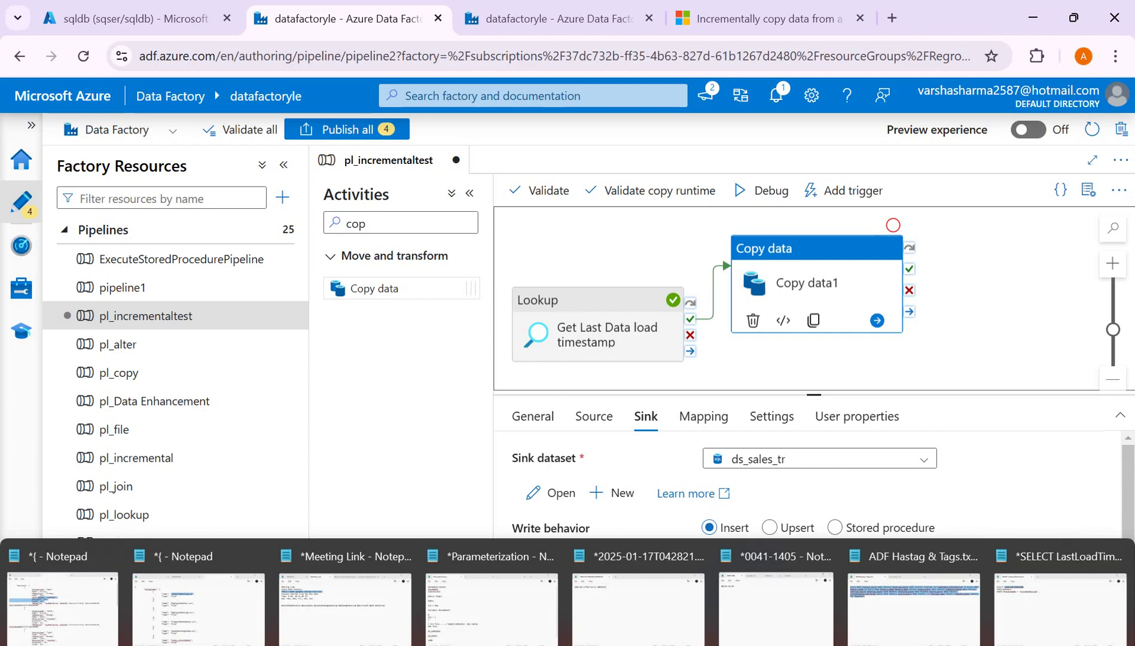
click(798, 608)
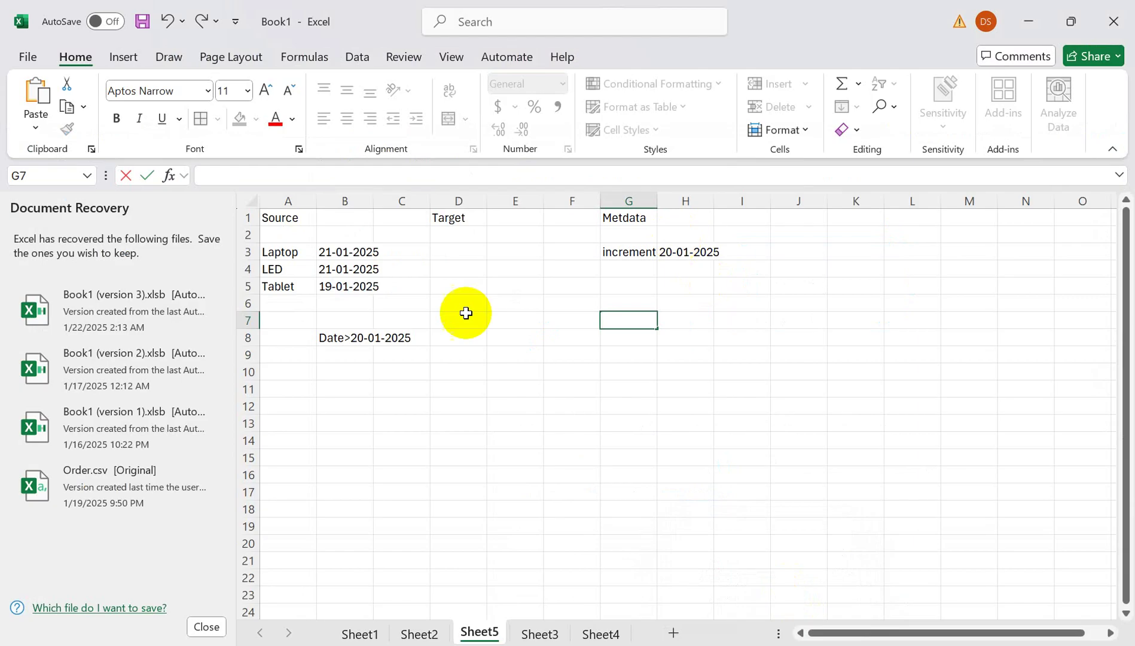
click(356, 339)
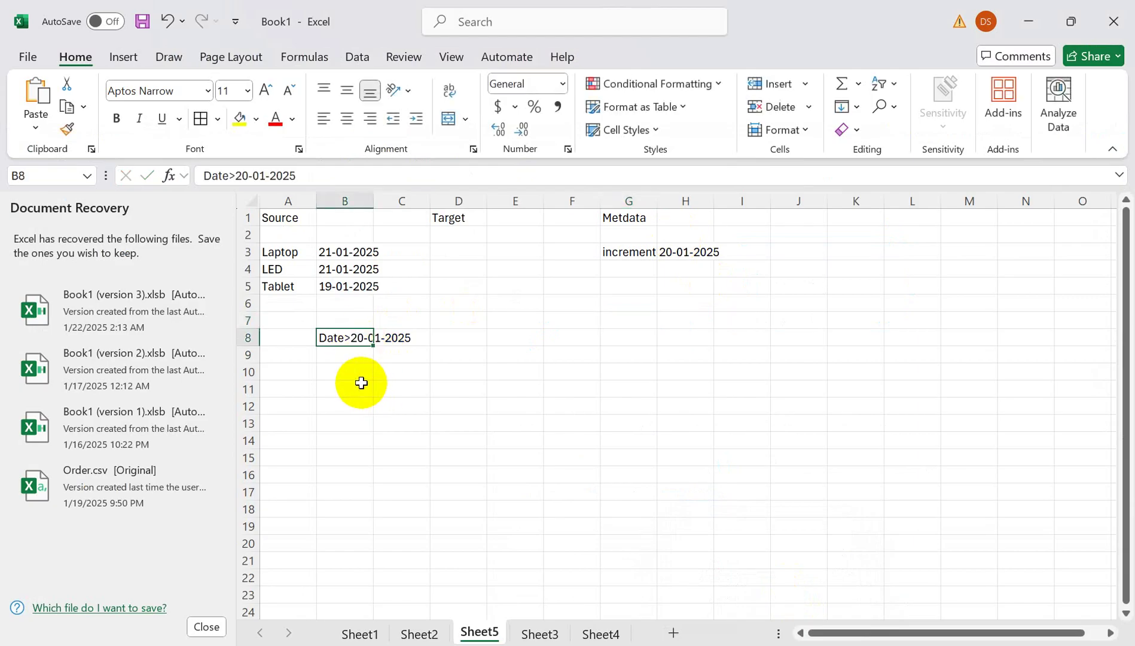
click(362, 384)
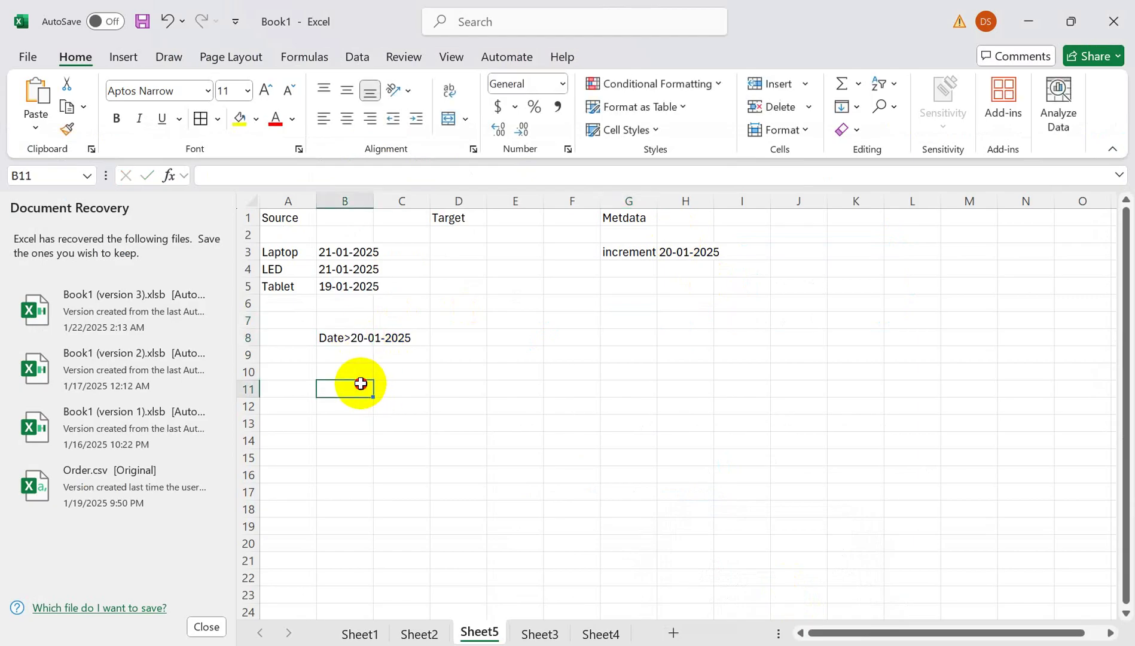
click(674, 251)
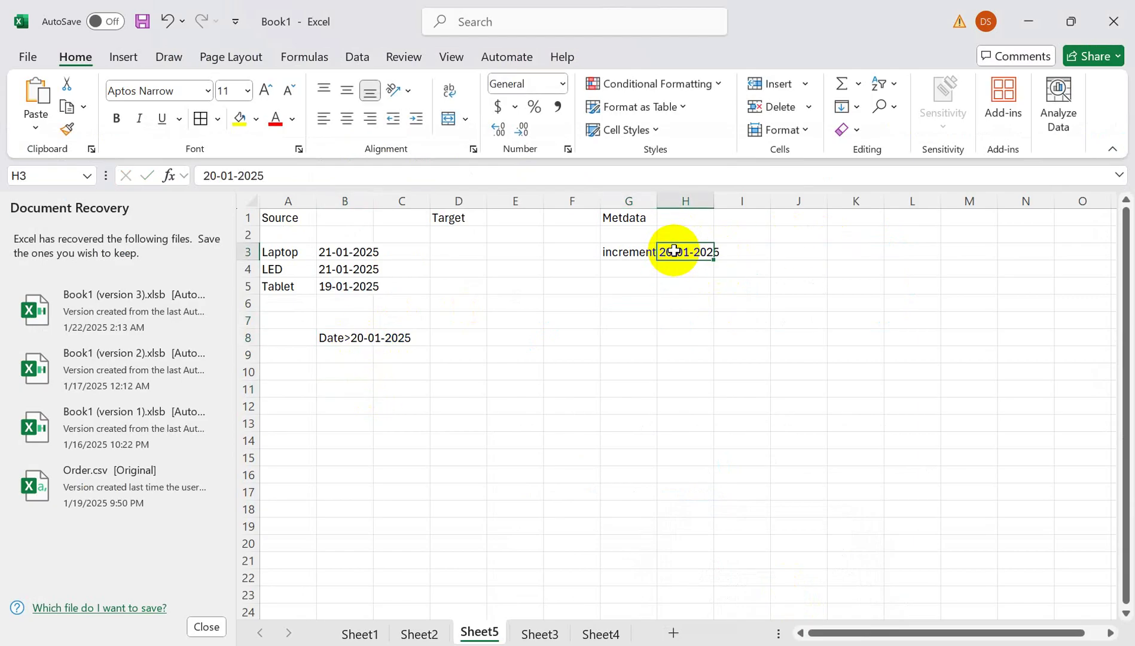
click(215, 175)
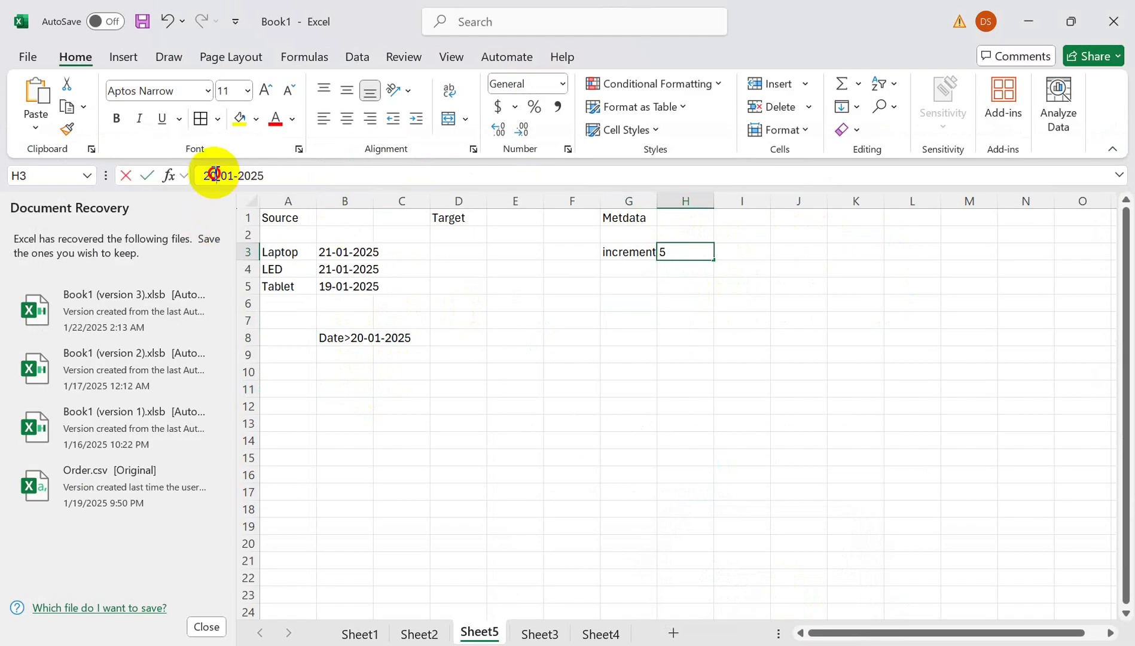
key(BackSpace)
text(2)
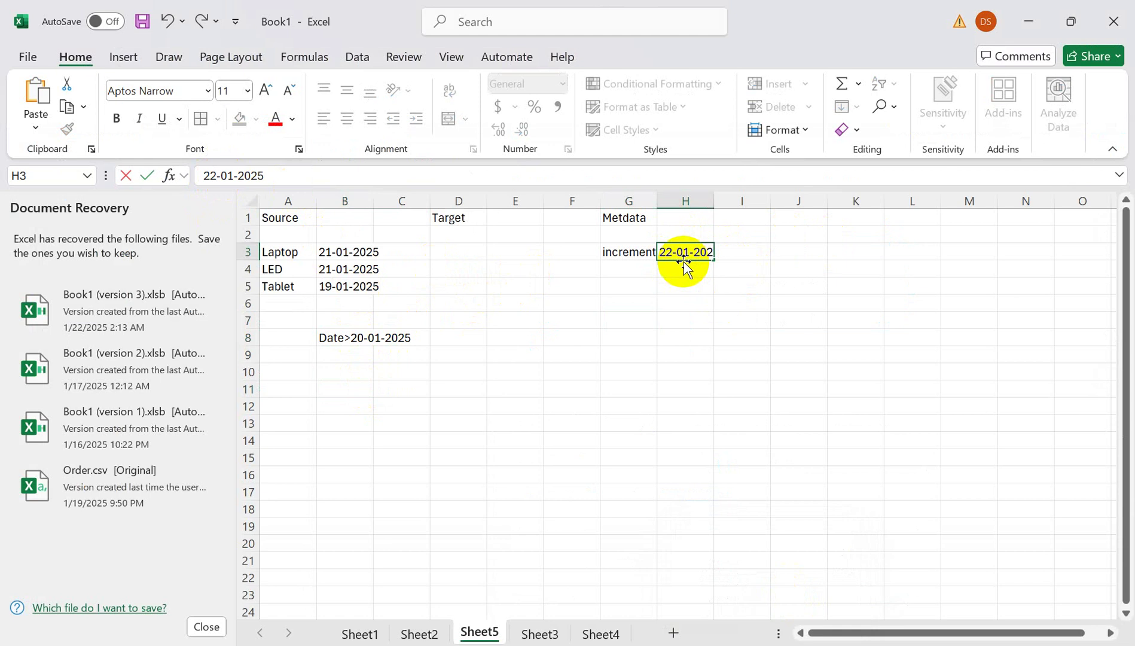
click(673, 273)
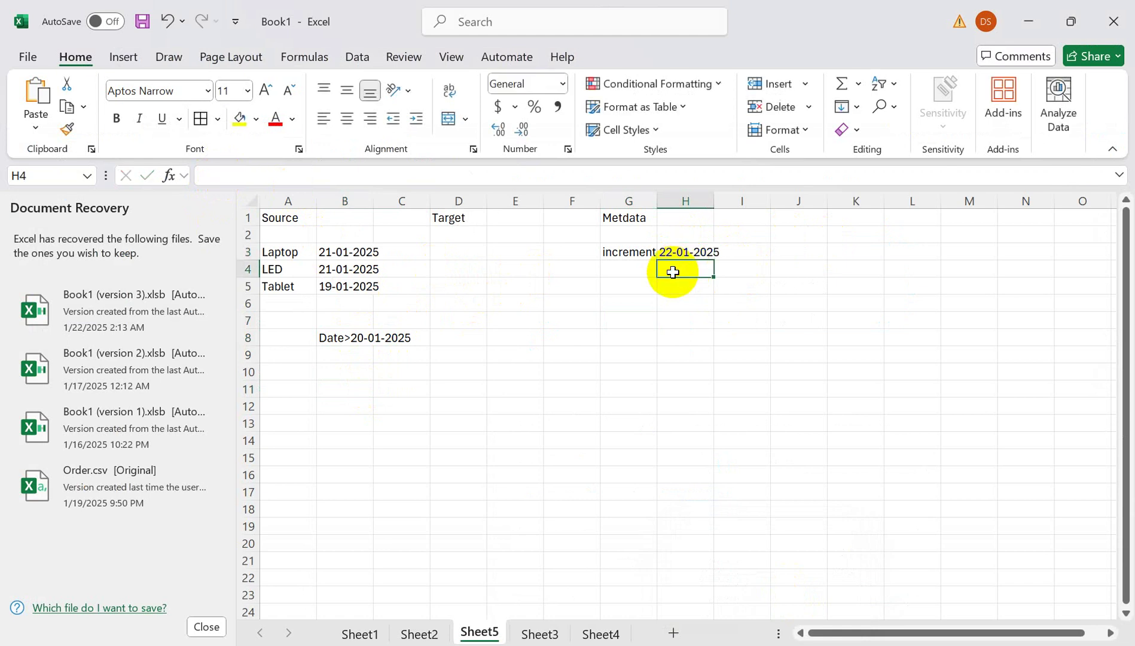
click(633, 253)
click(689, 255)
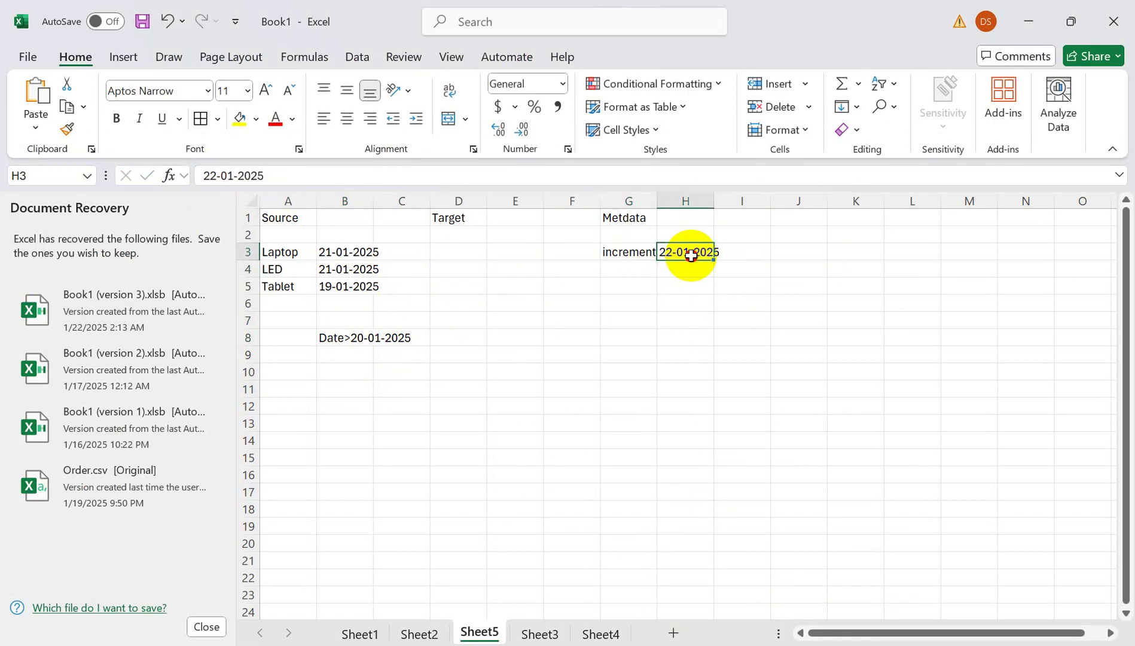
- Enter the note "stored pr" in cell G5, two rows below the increment entry
click(651, 290)
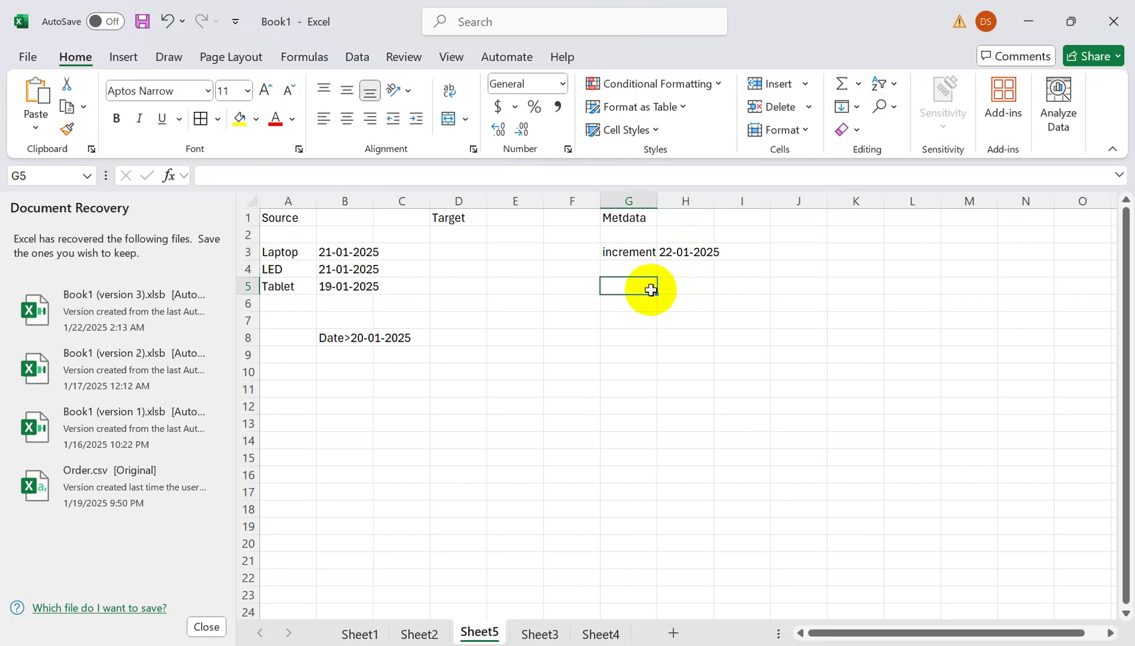
text(s)
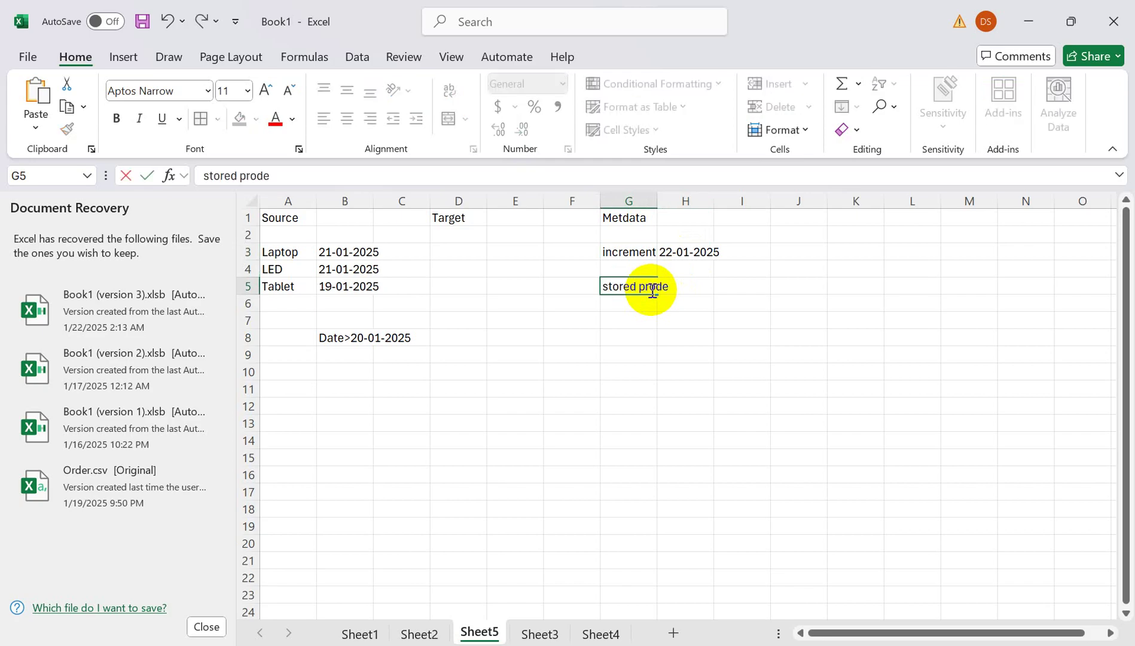
text(tored pr)
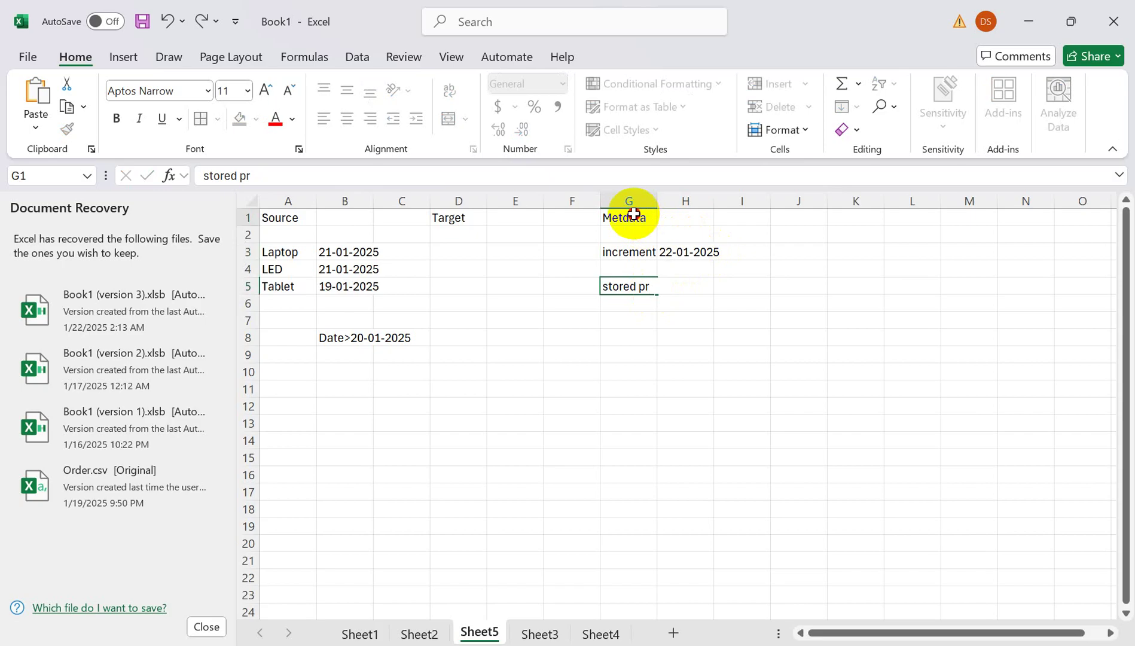
click(629, 218)
- Switch back to Azure Data Factory, add a Stored procedure activity after Copy data1, and connect it on success
key(alt+Tab)
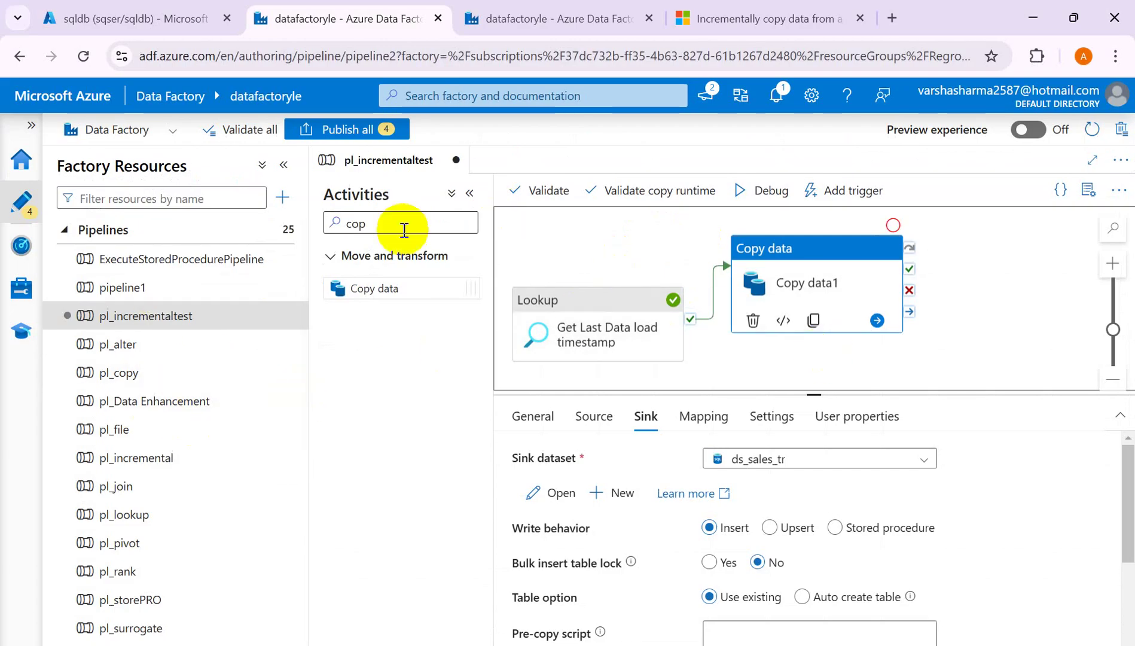
click(373, 226)
key(BackSpace)
key(BackSpace)
key(BackSpace)
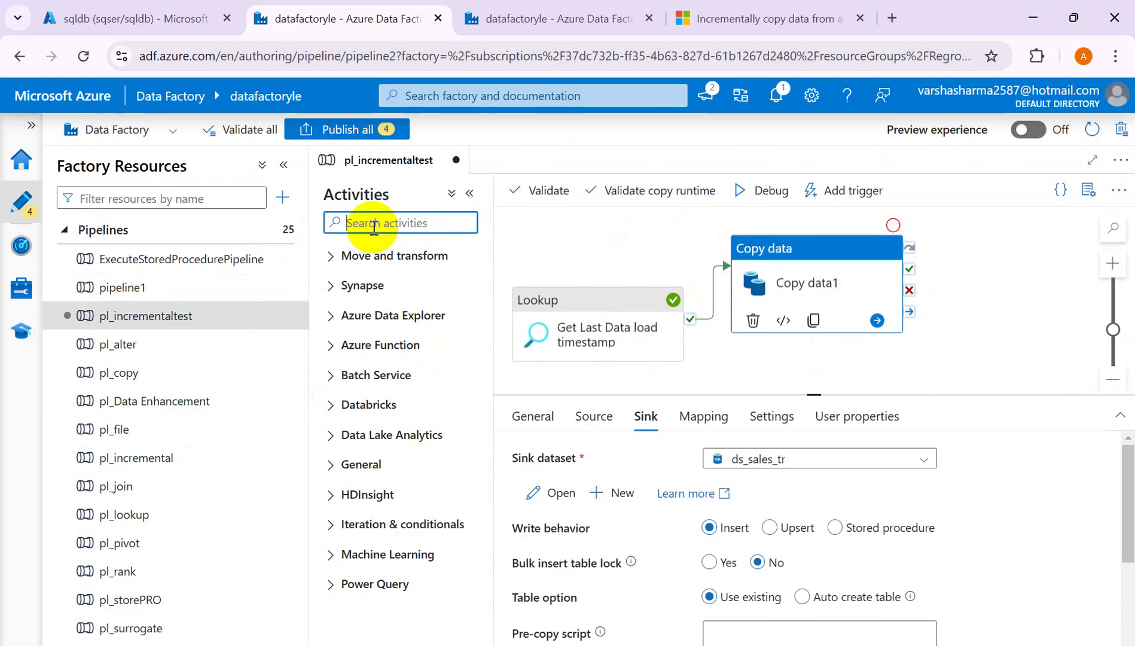
text(stored)
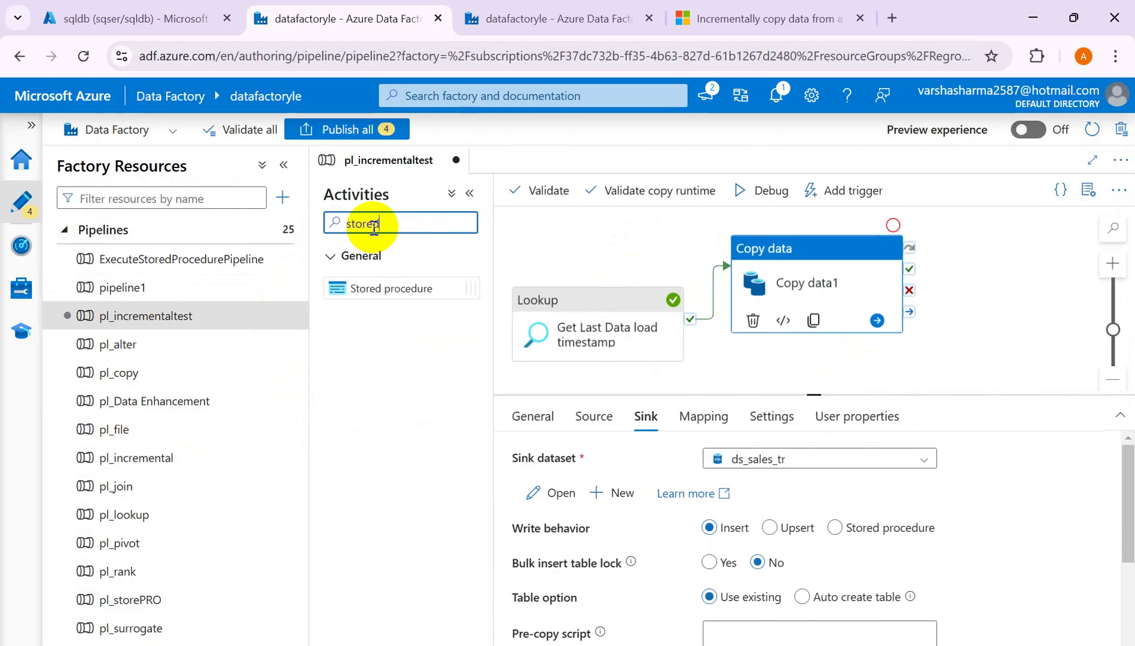
drag(371, 286, 975, 277)
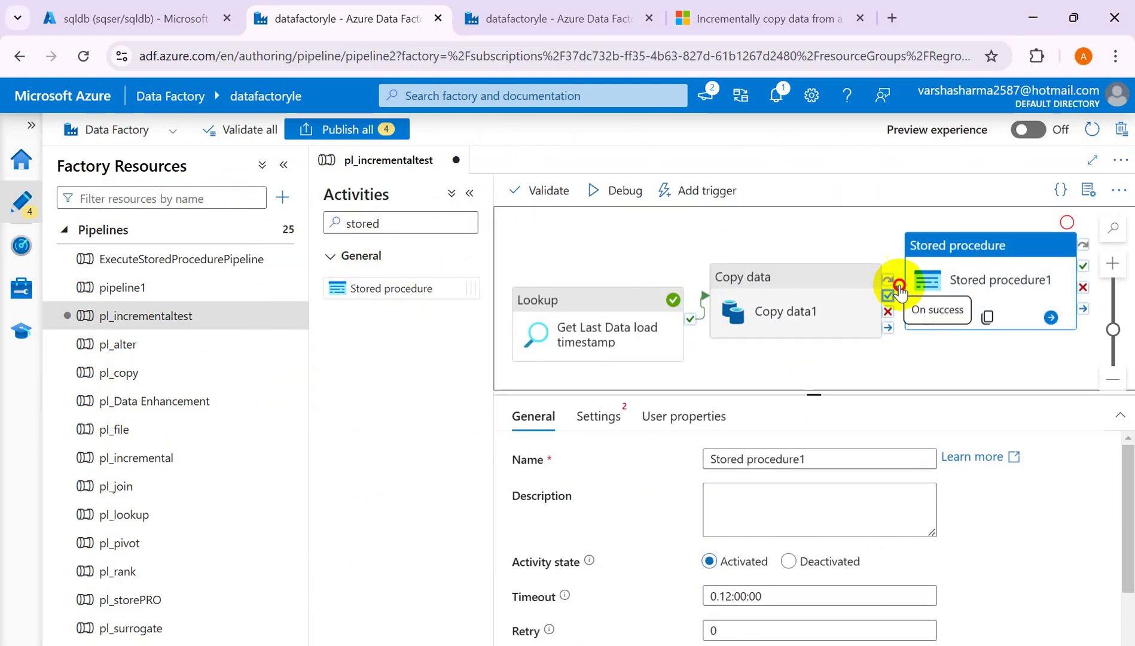
drag(900, 291, 930, 285)
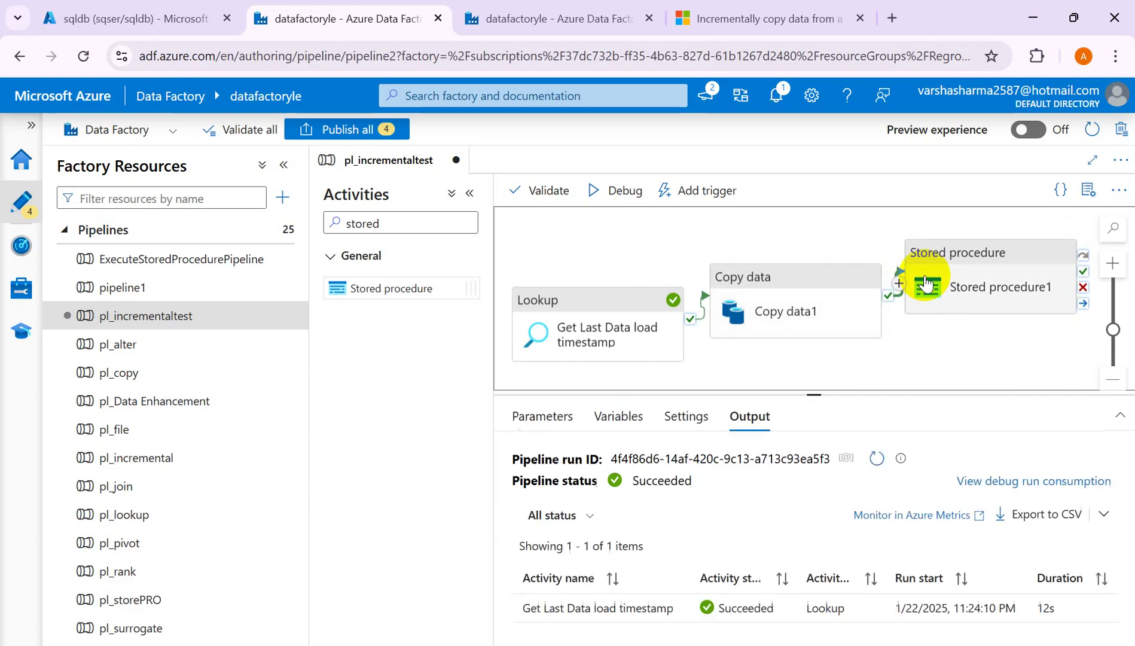
click(979, 254)
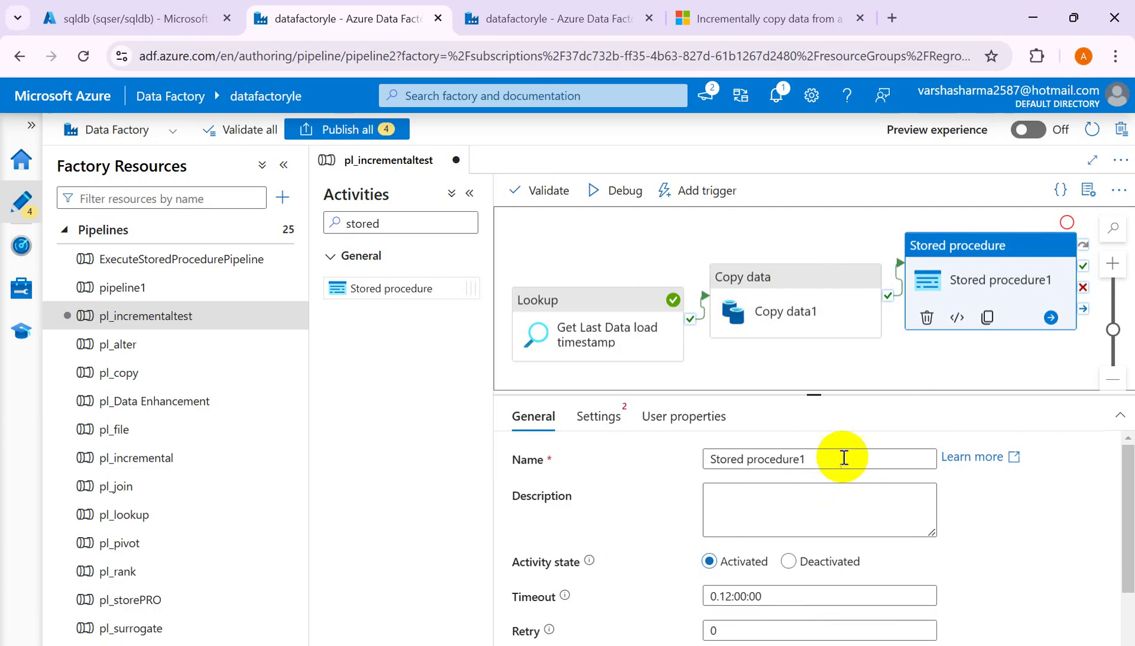
- Rename the Stored procedure activity as "Update Last Load DateTime"
click(825, 458)
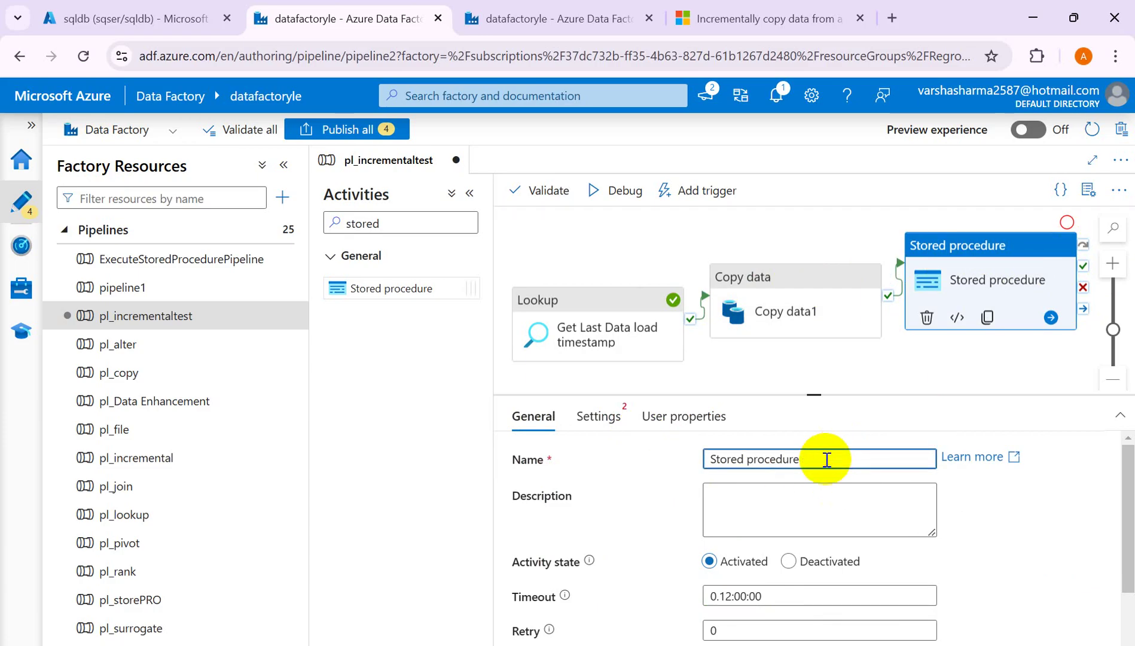
key(BackSpace)
key(BackSpace)
key(BackSpace)
key(BackSpace)
key(BackSpace)
key(BackSpace)
key(BackSpace)
key(BackSpace)
key(BackSpace)
key(BackSpace)
key(BackSpace)
key(BackSpace)
key(BackSpace)
key(BackSpace)
text(Update)
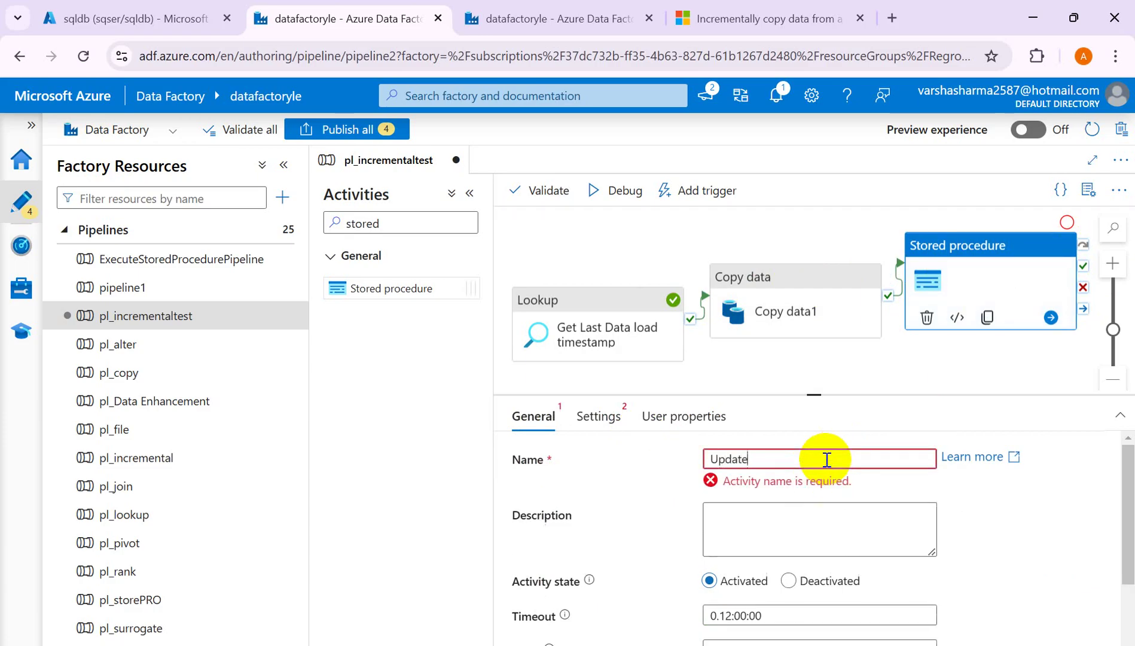
text( The )
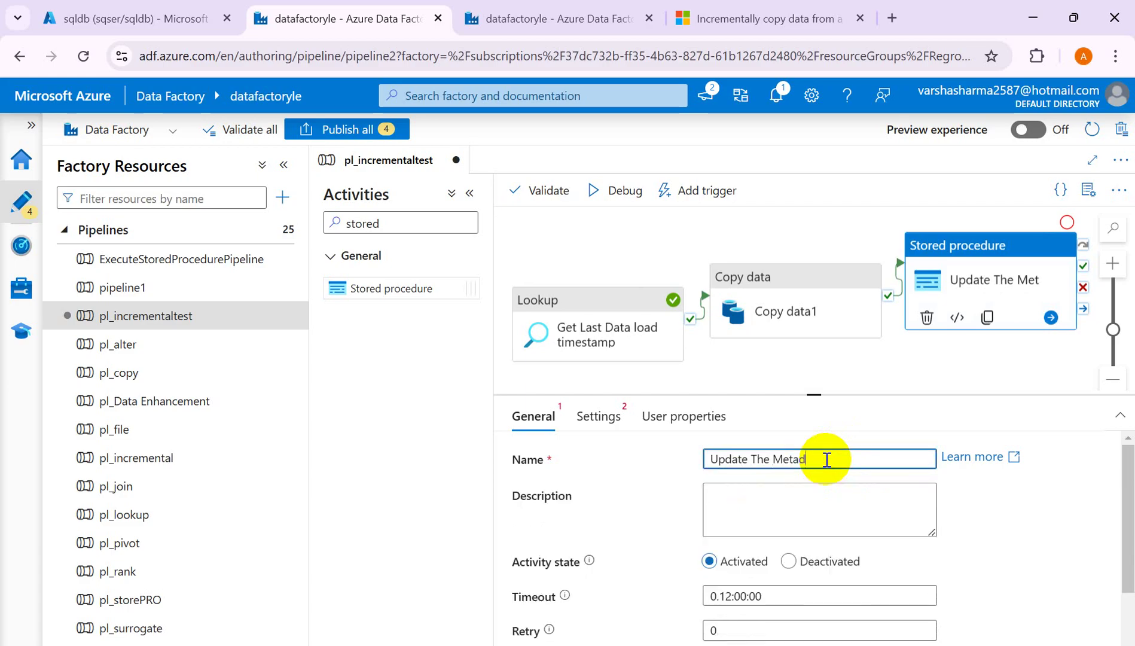
text(Metadat)
key(BackSpace)
text(ate)
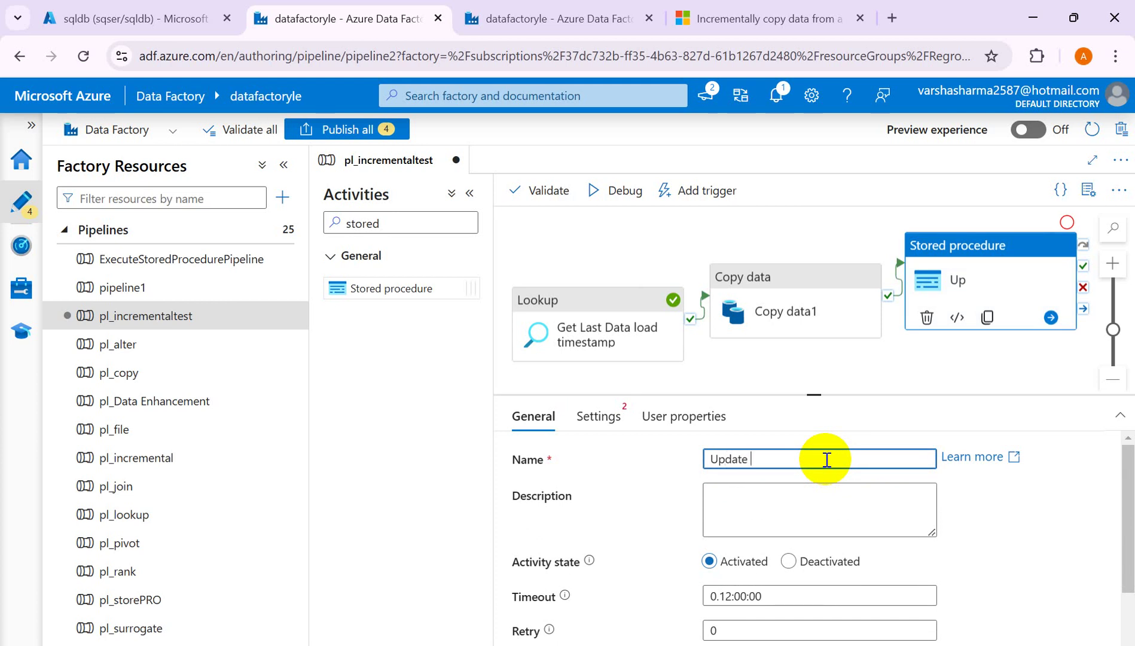
text(Last Load)
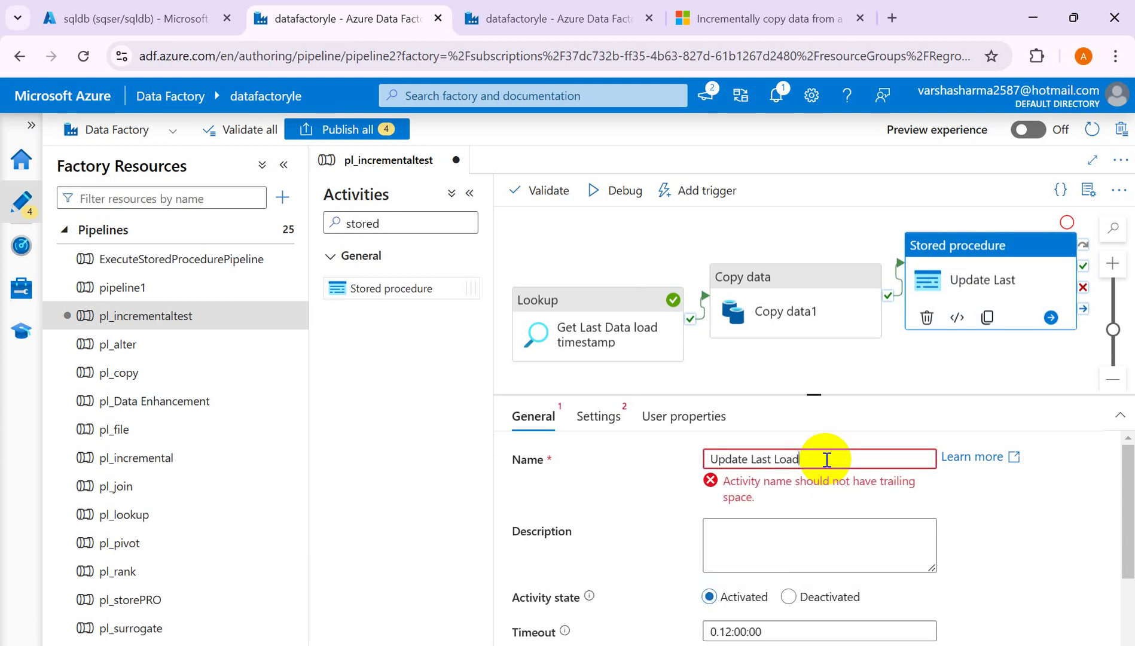
text( Date)
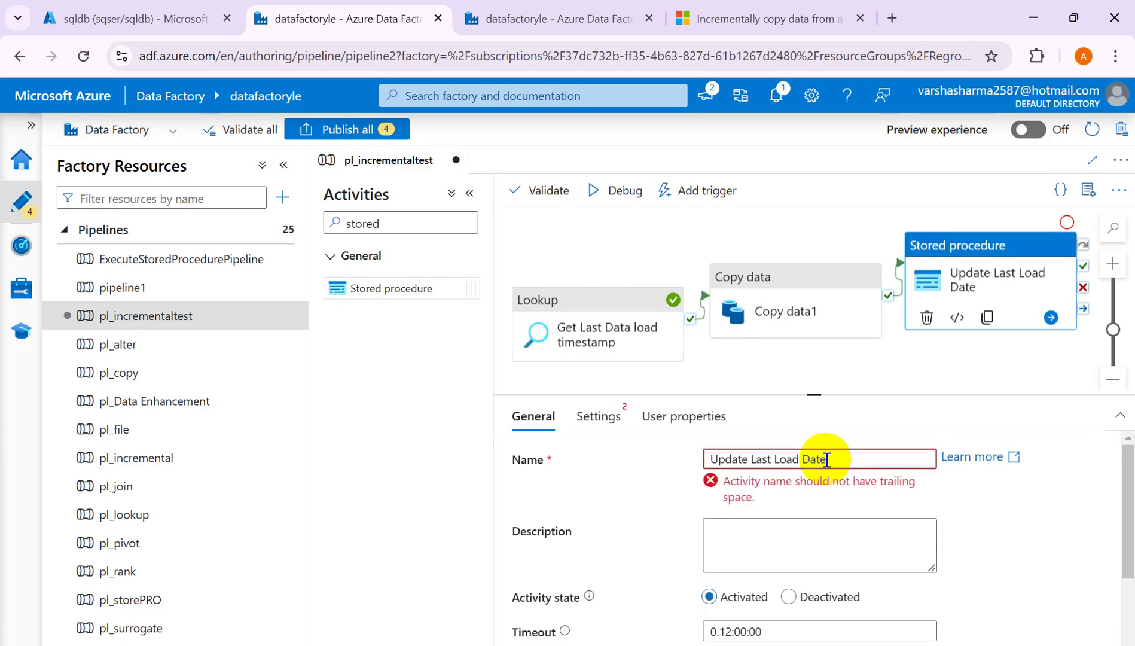
key(BackSpace)
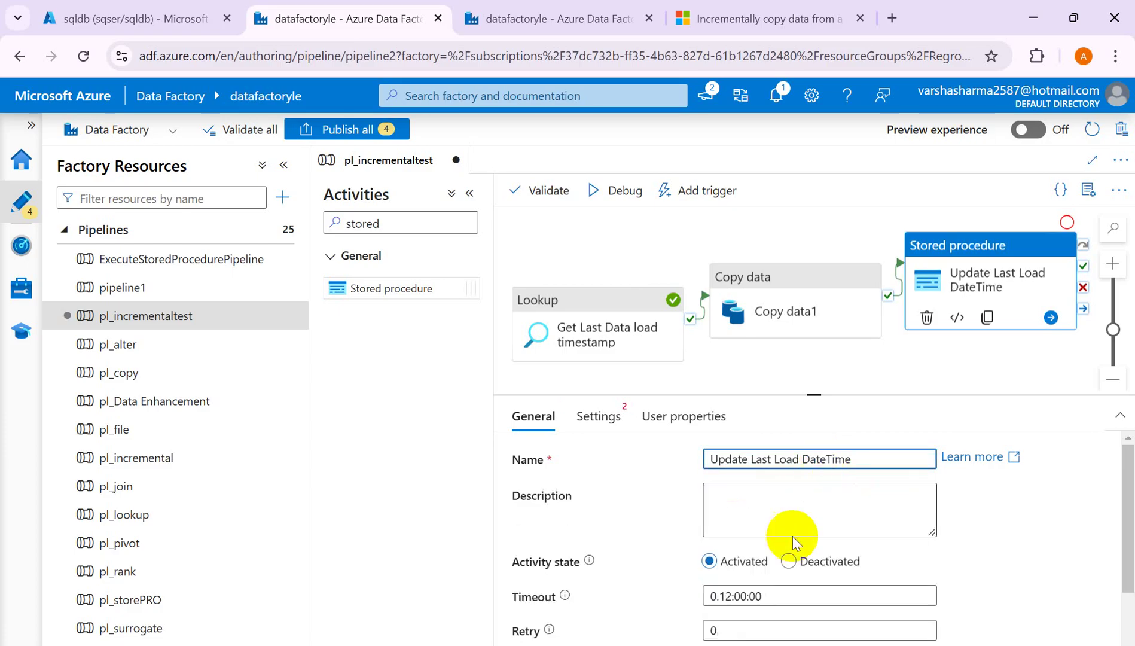
- Set the Stored procedure activity's linked service to ls_sqldb and its procedure to [dbo].[UpdateLastLoadTimestamp]
click(598, 418)
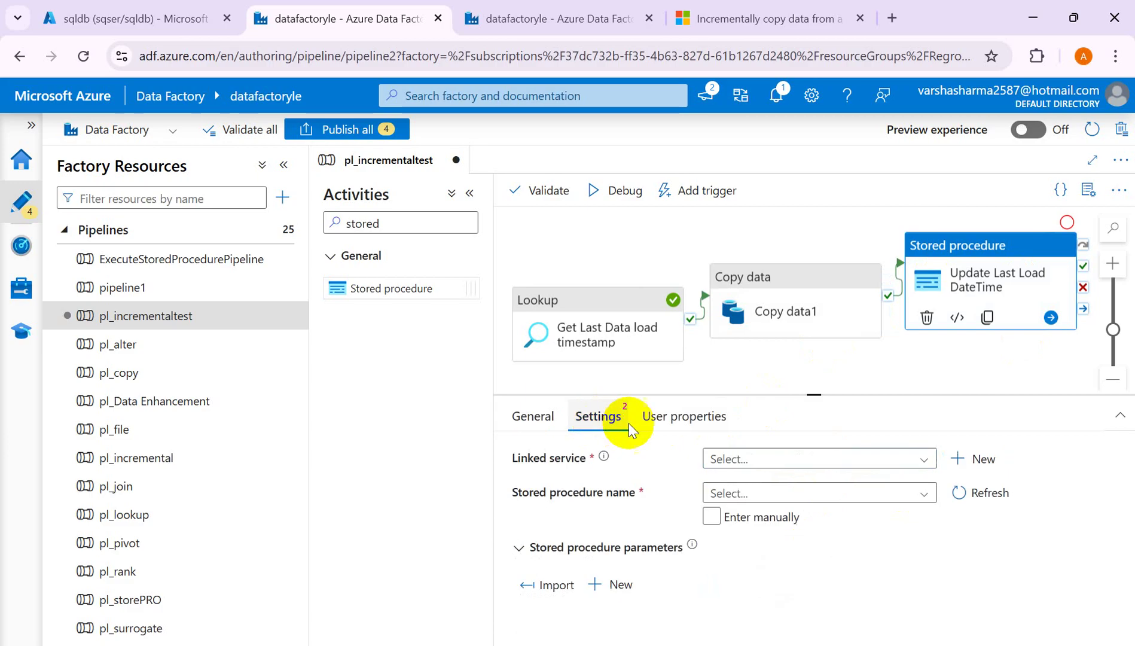
click(927, 458)
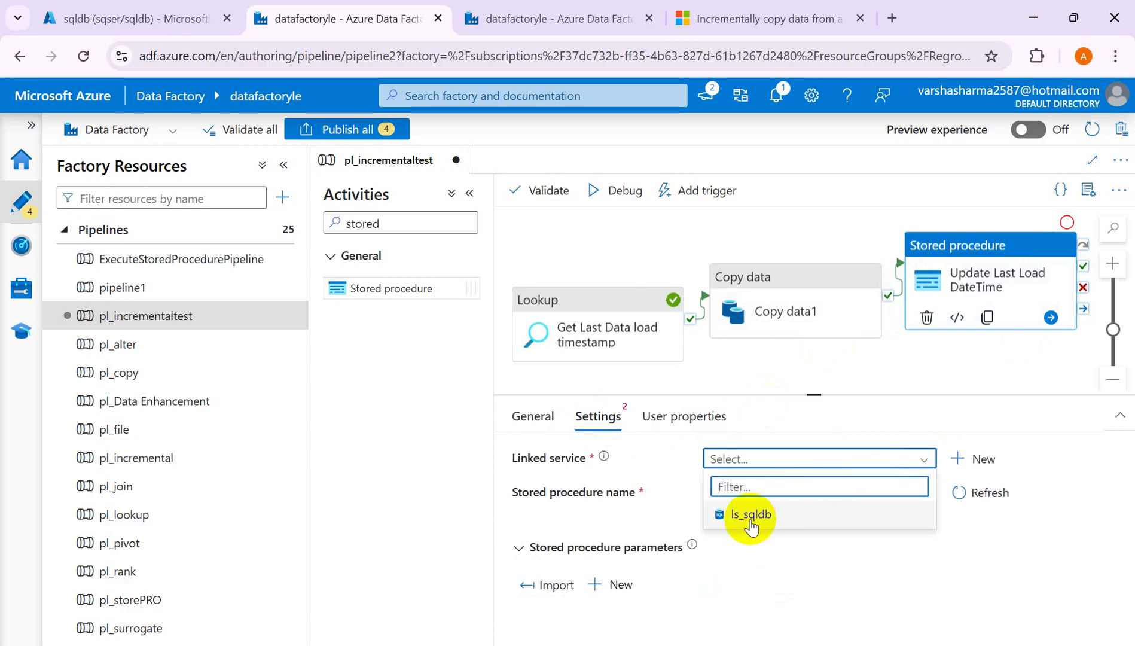
click(756, 515)
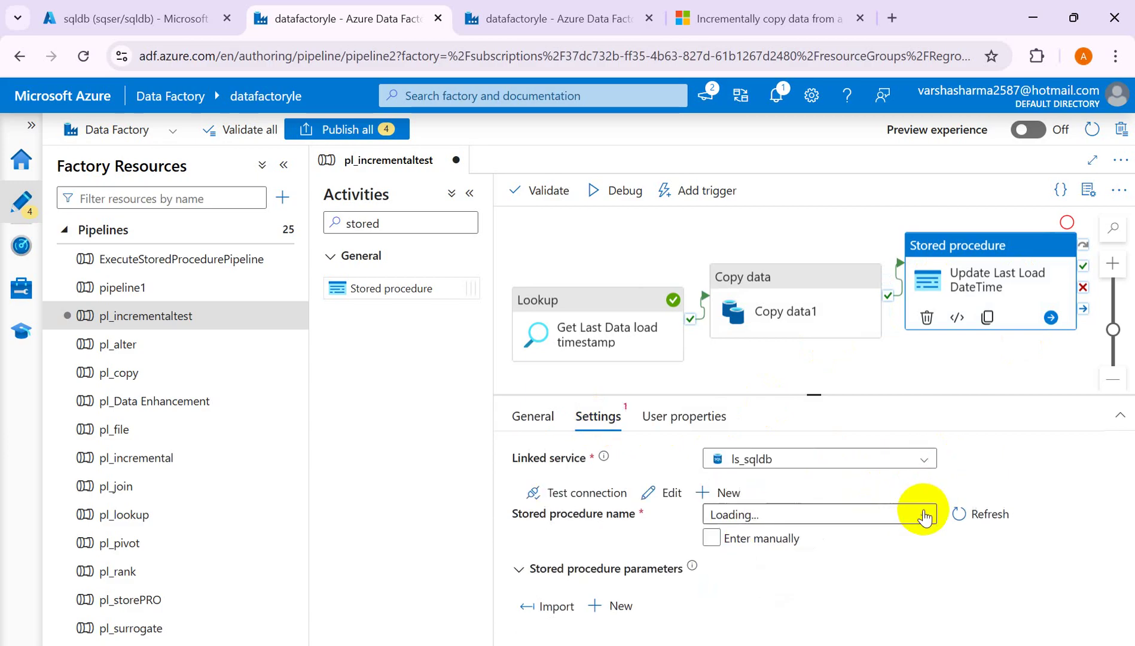
click(924, 514)
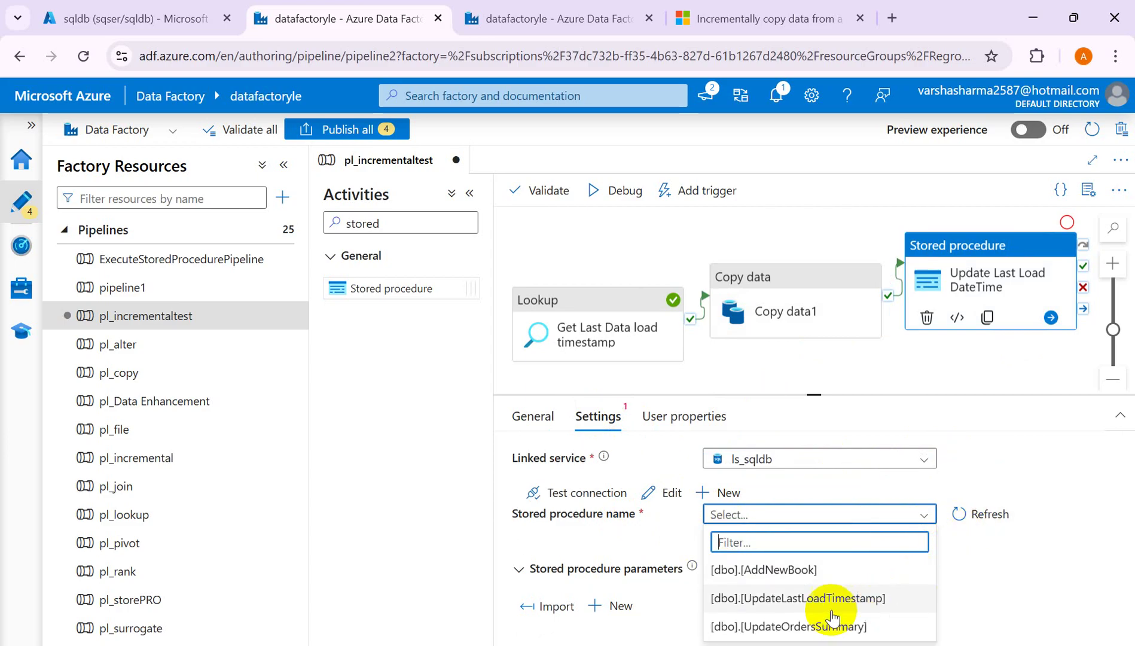
click(777, 600)
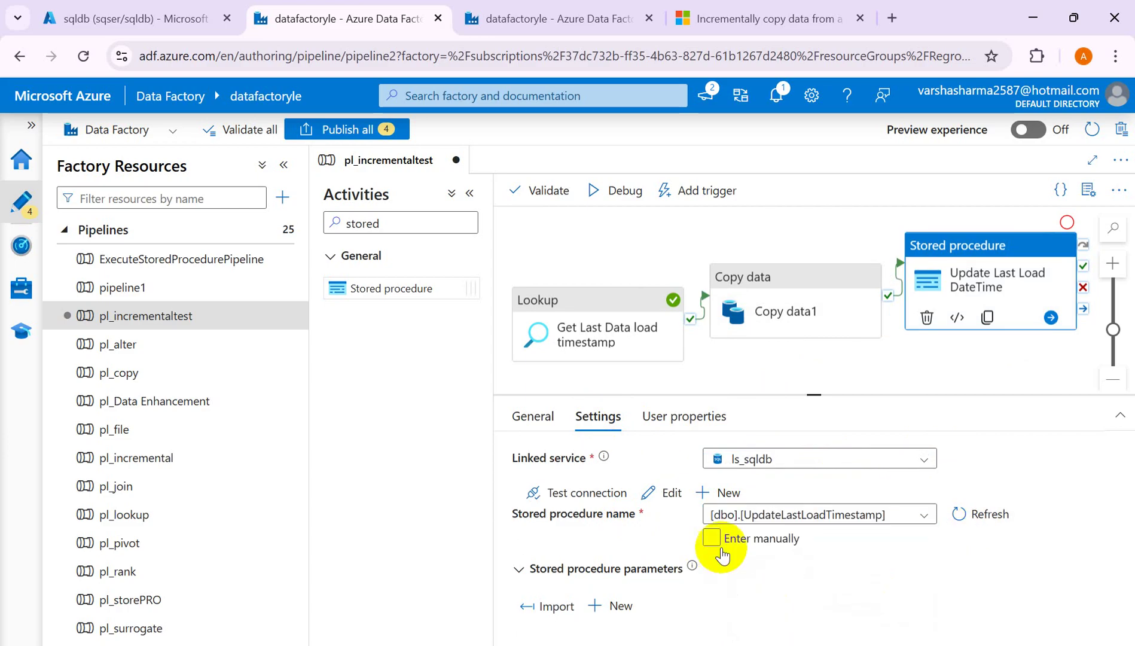
- Change the Stored procedure activity's name to "Update Last Load TimeStamp" and return to its settings
click(534, 417)
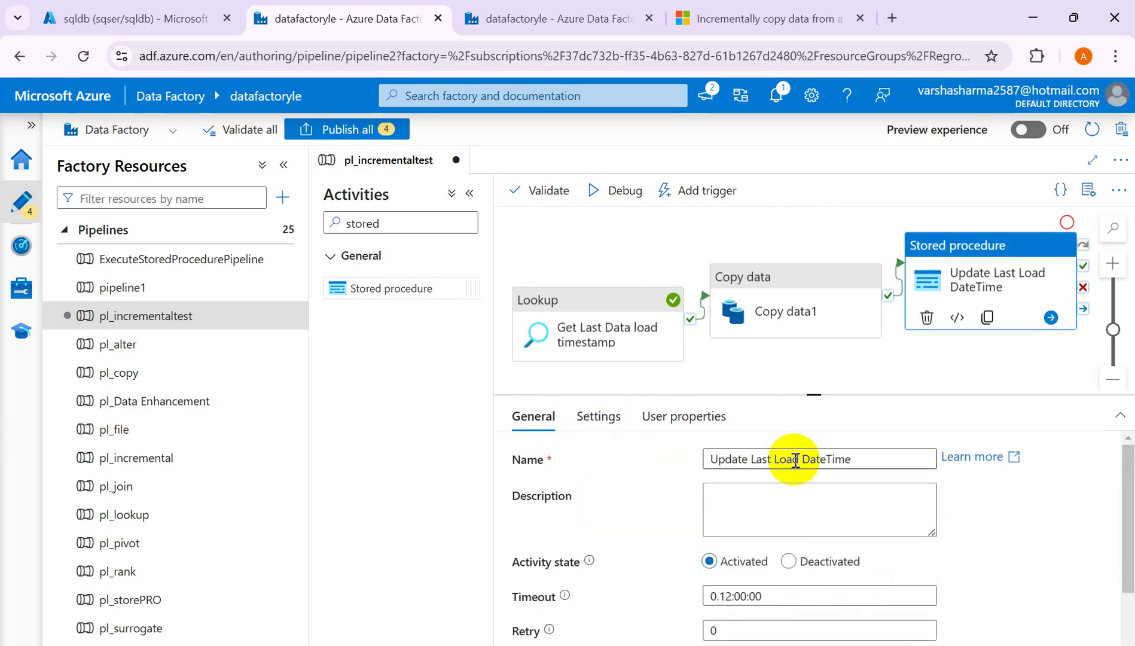
click(847, 459)
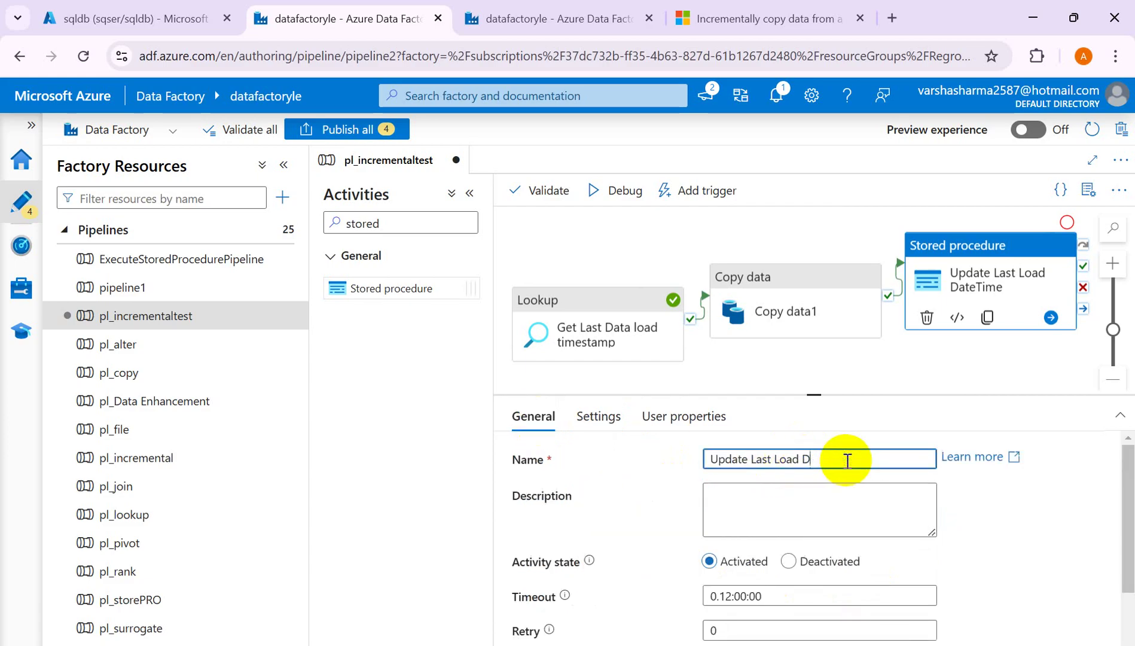
text(Time)
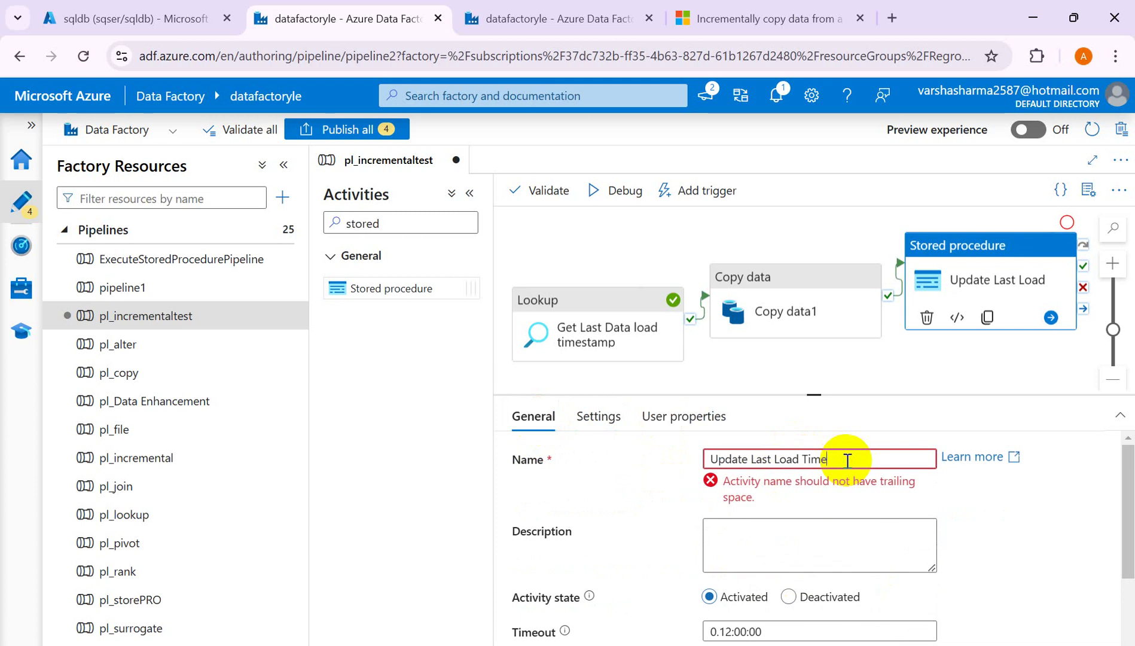
text(Stamp)
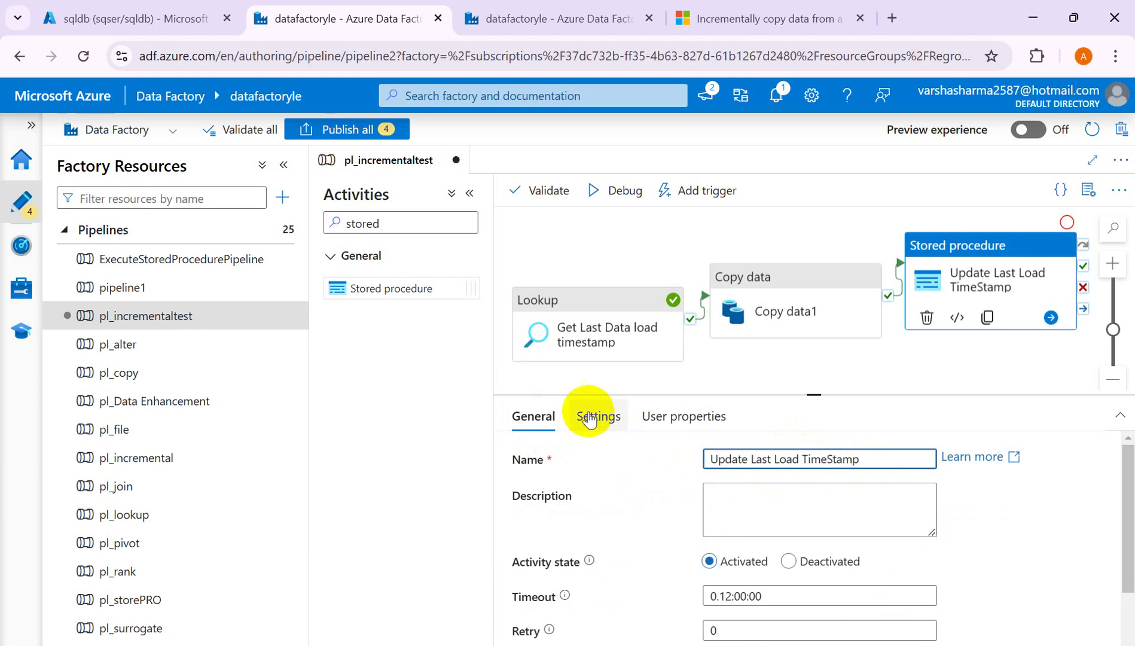
click(589, 416)
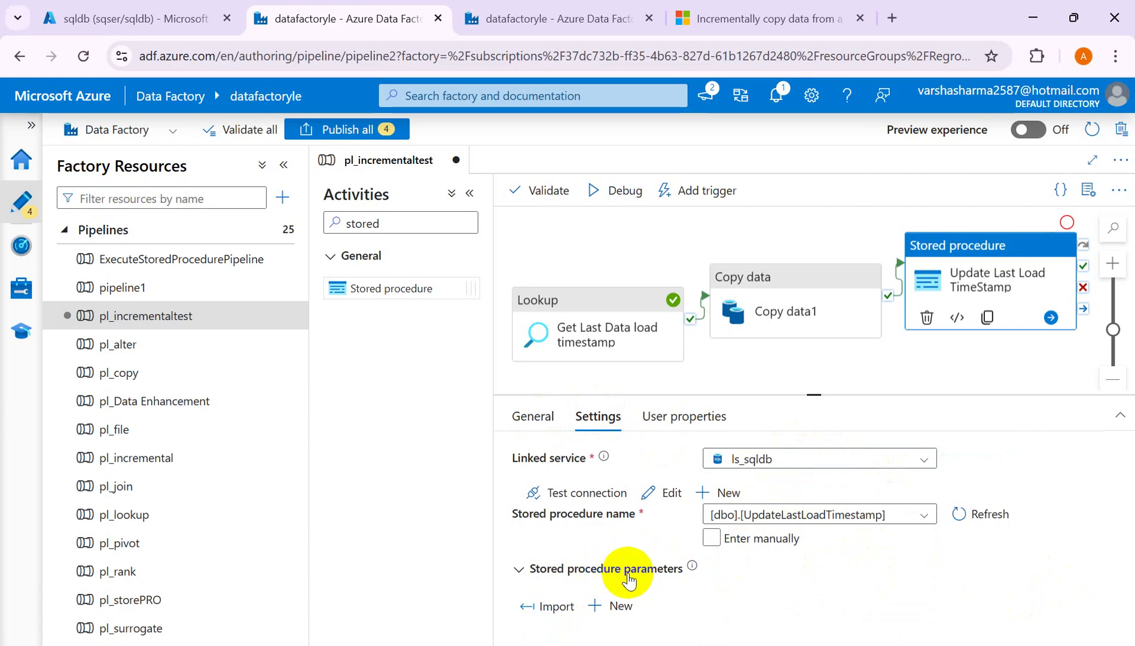
- Switch to the sqldb query editor in the Azure portal and clear the SQL text in Query 9
click(131, 17)
drag(588, 328, 256, 307)
key(BackSpace)
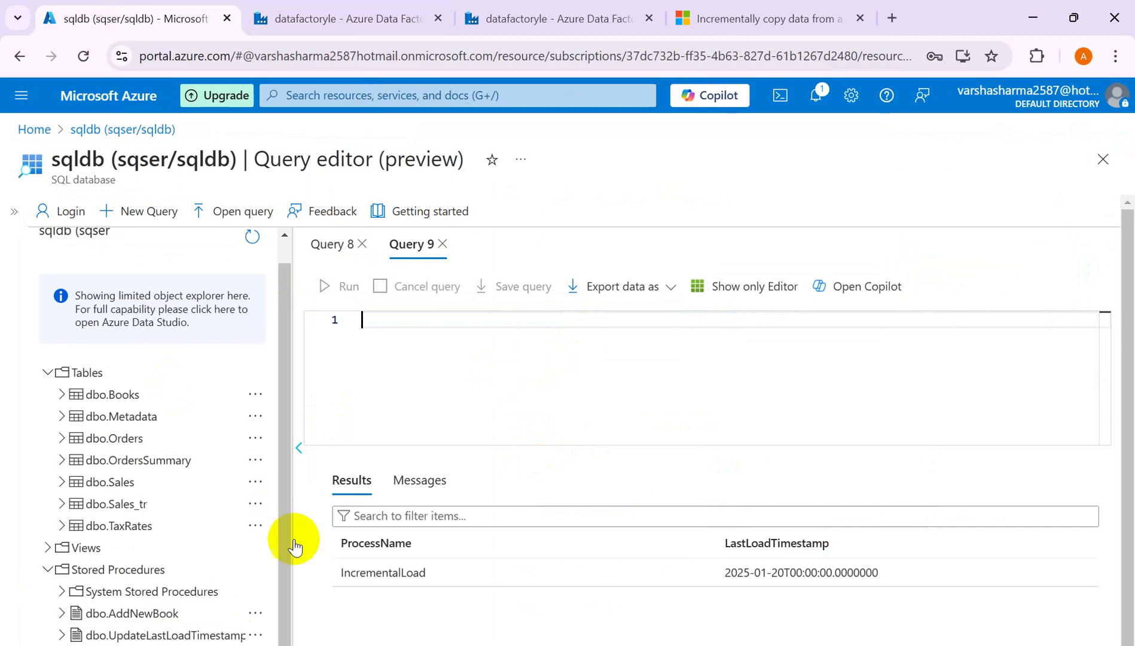
- Open the definition of the dbo.UpdateLastLoadTimestamp stored procedure and copy its ProcessName parameter name
drag(286, 497, 300, 624)
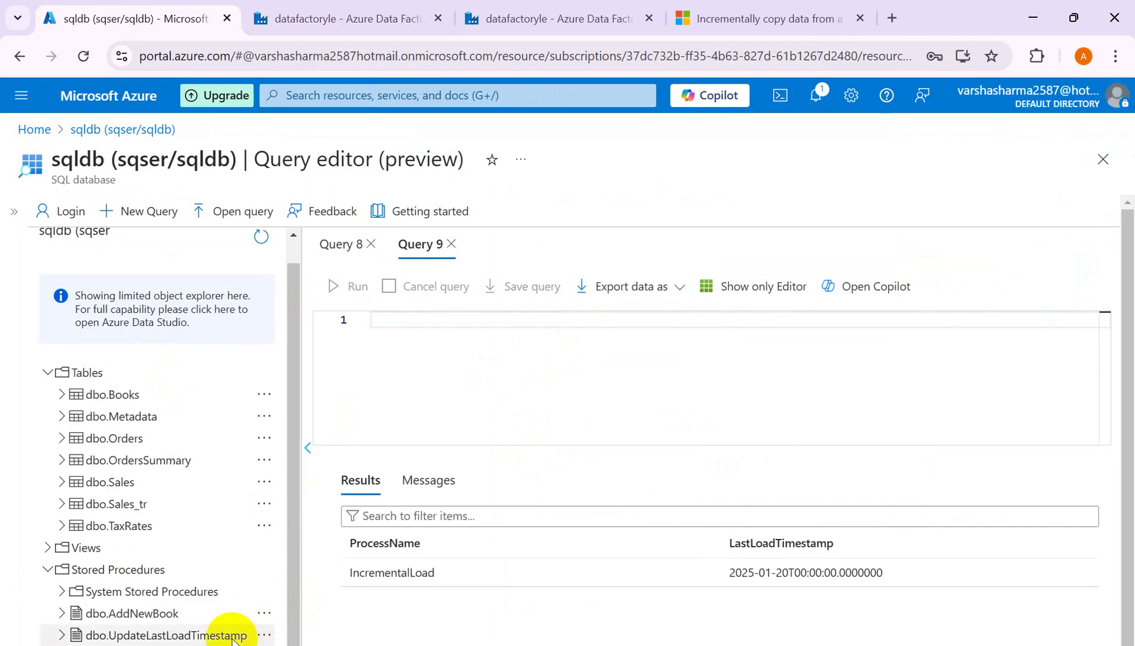
click(264, 635)
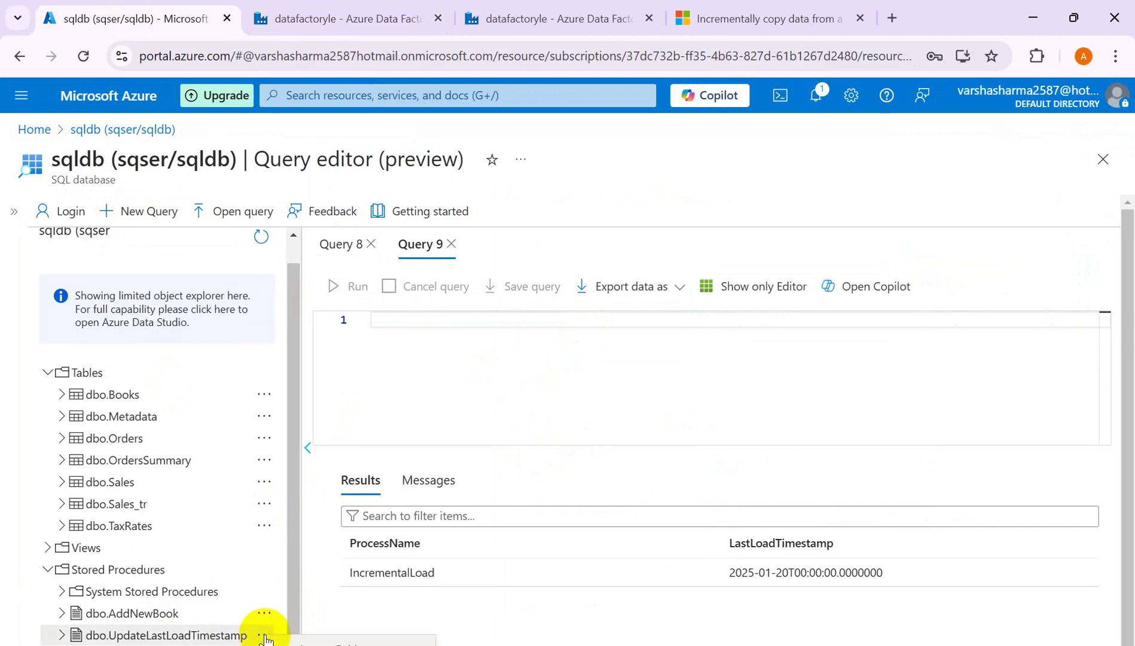
click(291, 641)
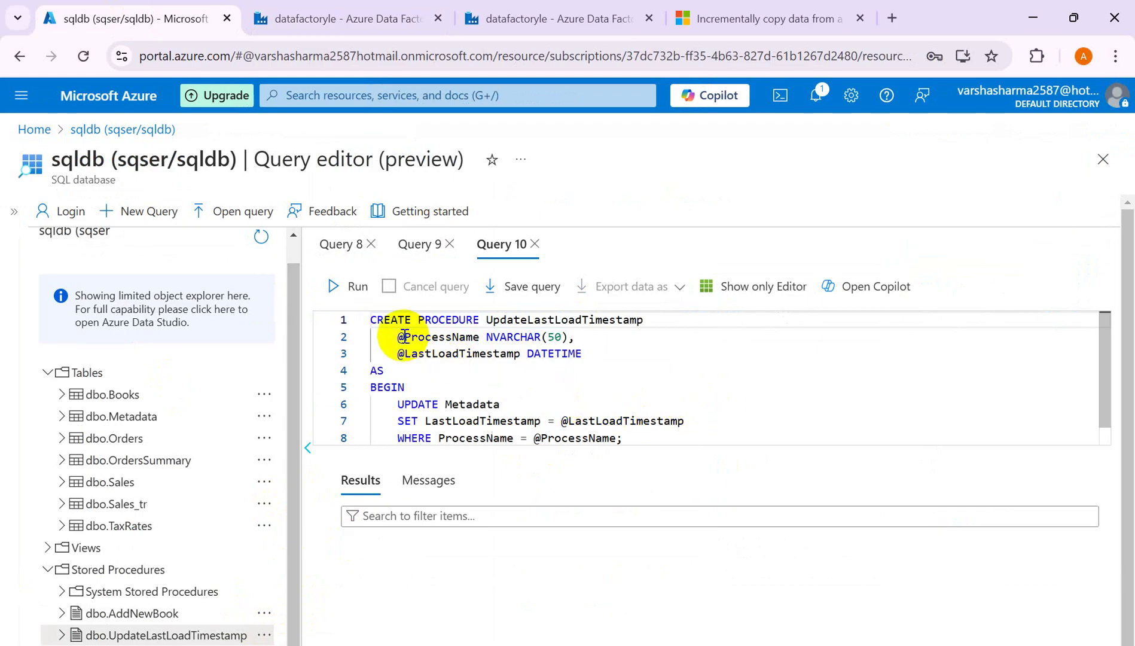
drag(403, 337, 480, 340)
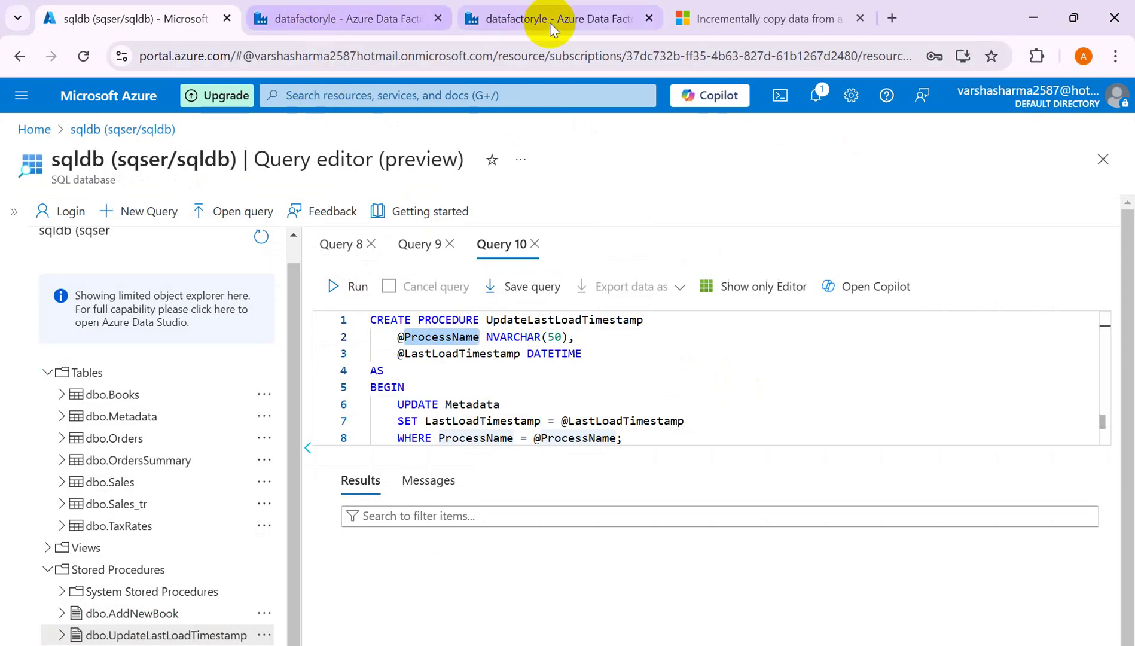
- Switch back to Azure Data Factory and add a stored procedure parameter named ProcessName
click(498, 18)
click(360, 23)
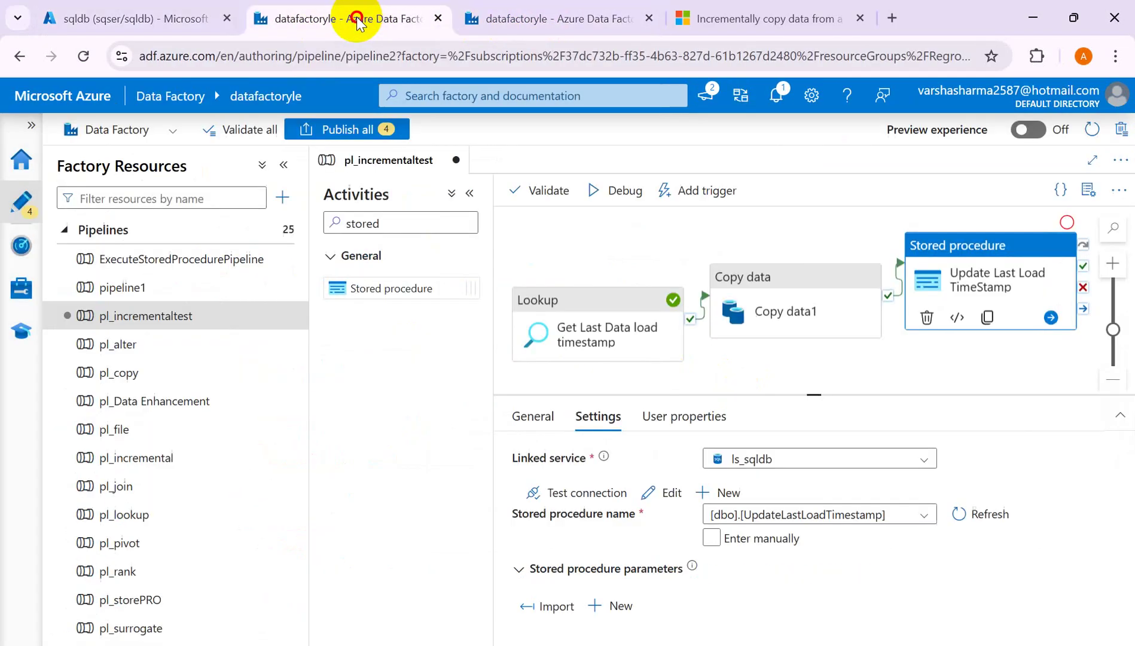
click(612, 607)
drag(1124, 478, 1120, 553)
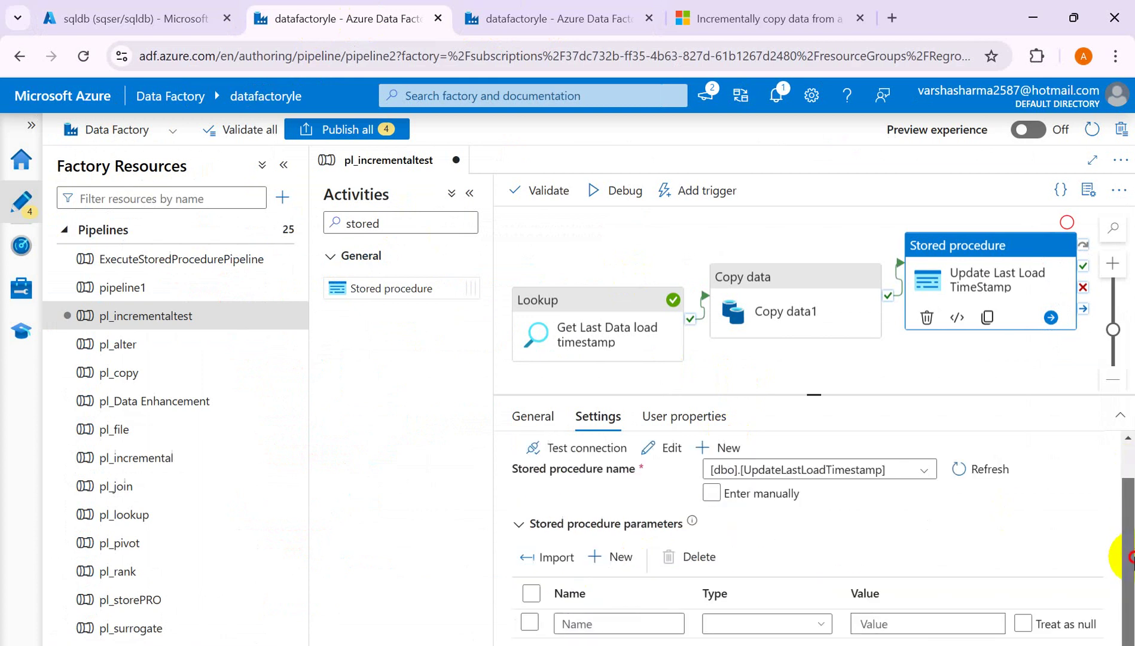
click(626, 622)
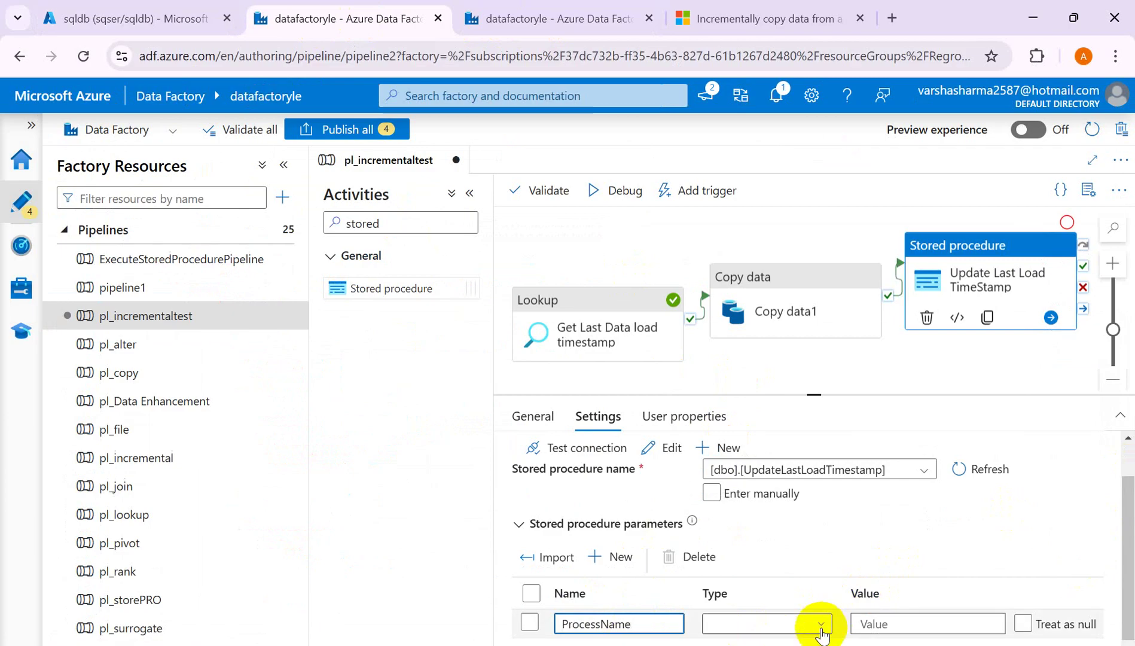
- Check the ProcessName data type in the procedure definition and set the parameter's type to String in Data Factory
click(123, 20)
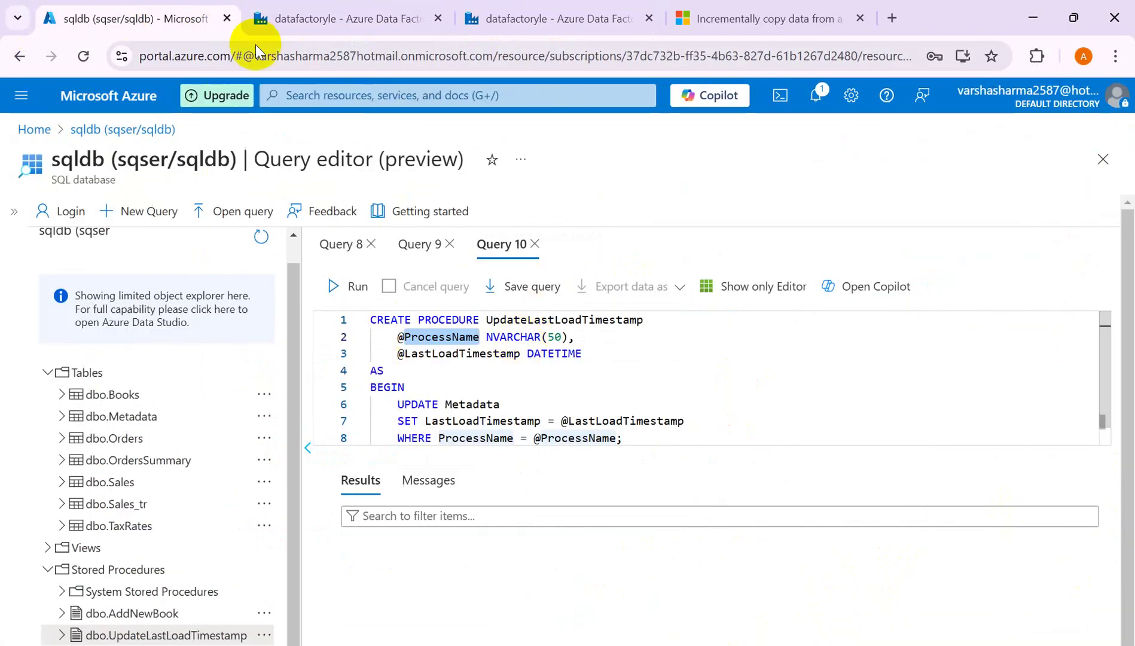
click(340, 19)
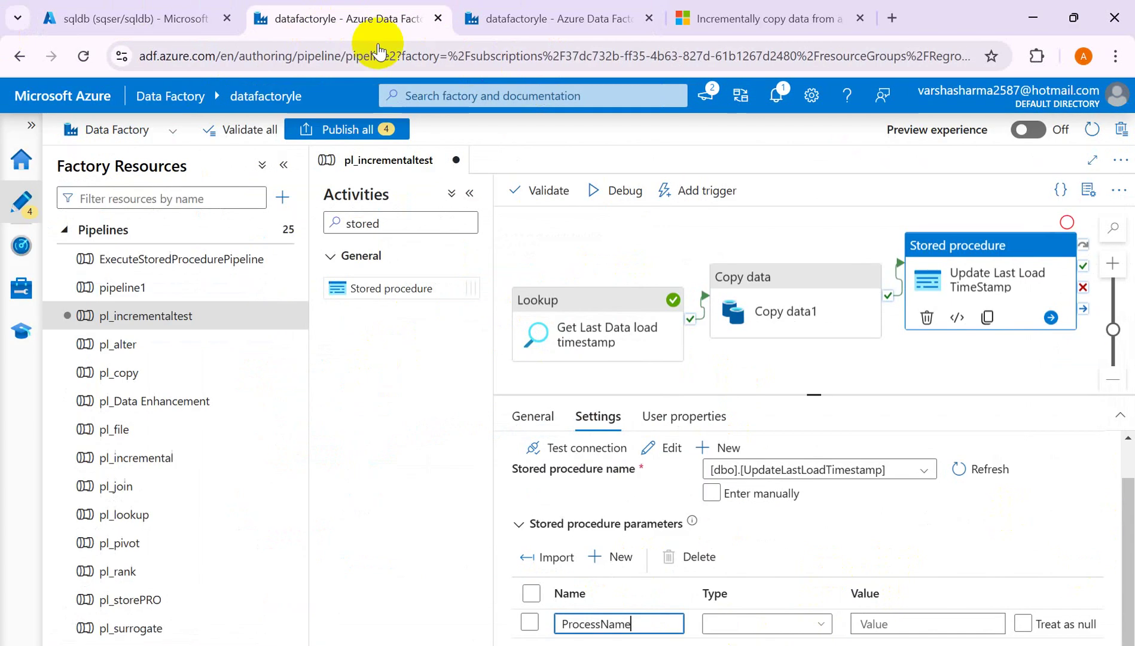
click(811, 622)
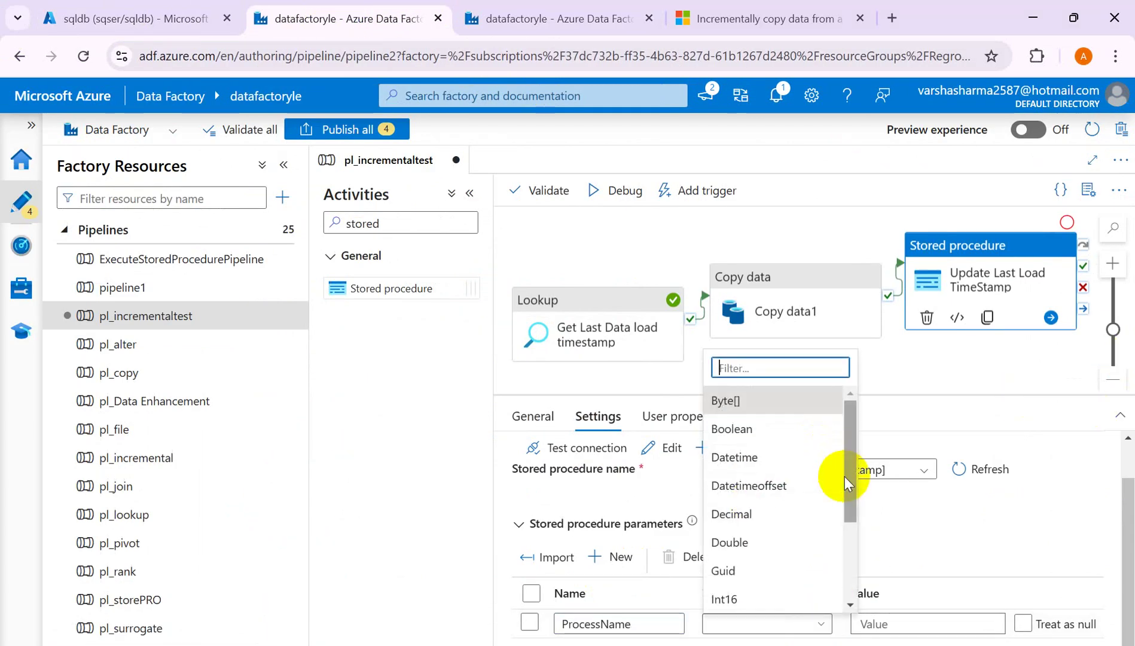
drag(844, 489, 843, 584)
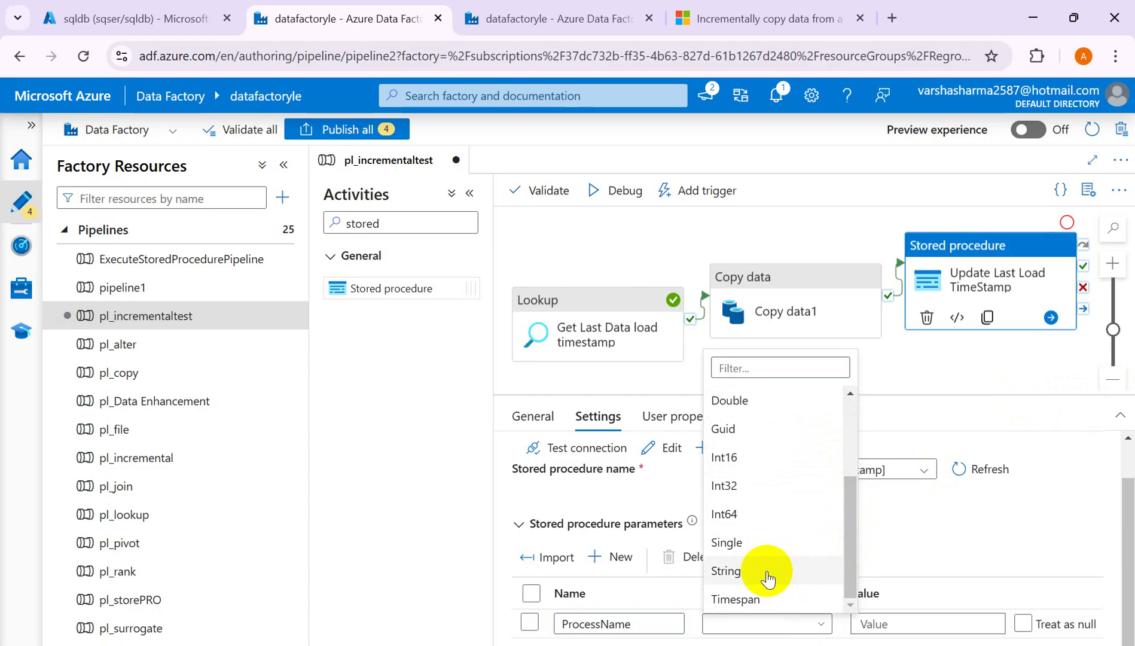
click(768, 578)
- Copy the process name from the Query 9 results and set the ProcessName parameter's value to IncrementalLoad
click(907, 622)
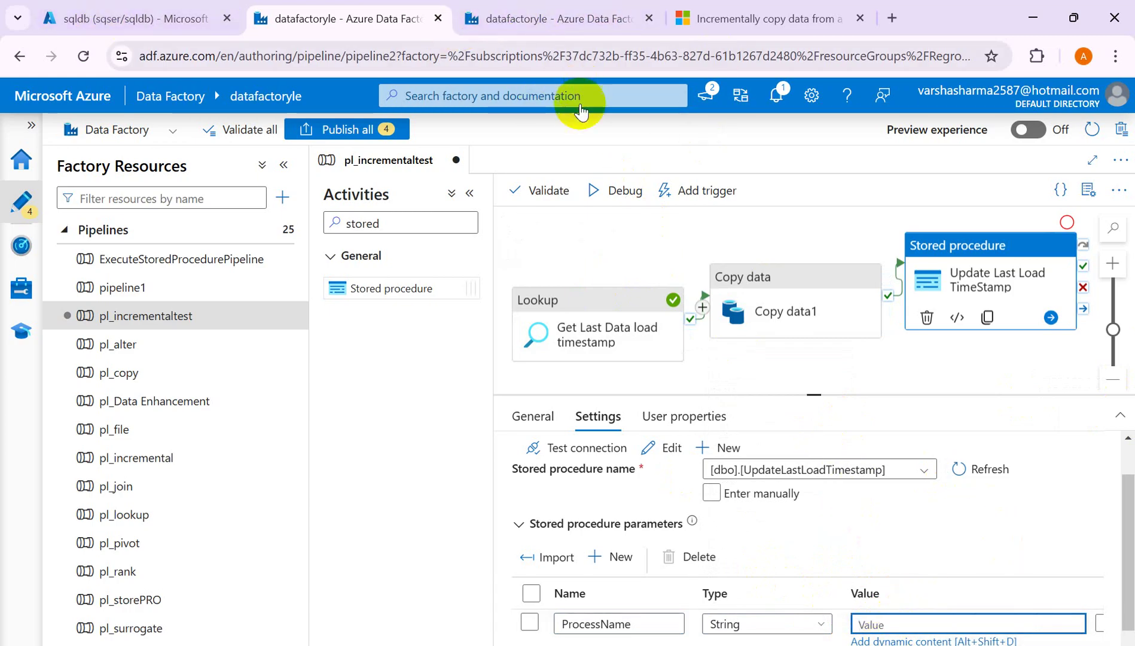
click(155, 21)
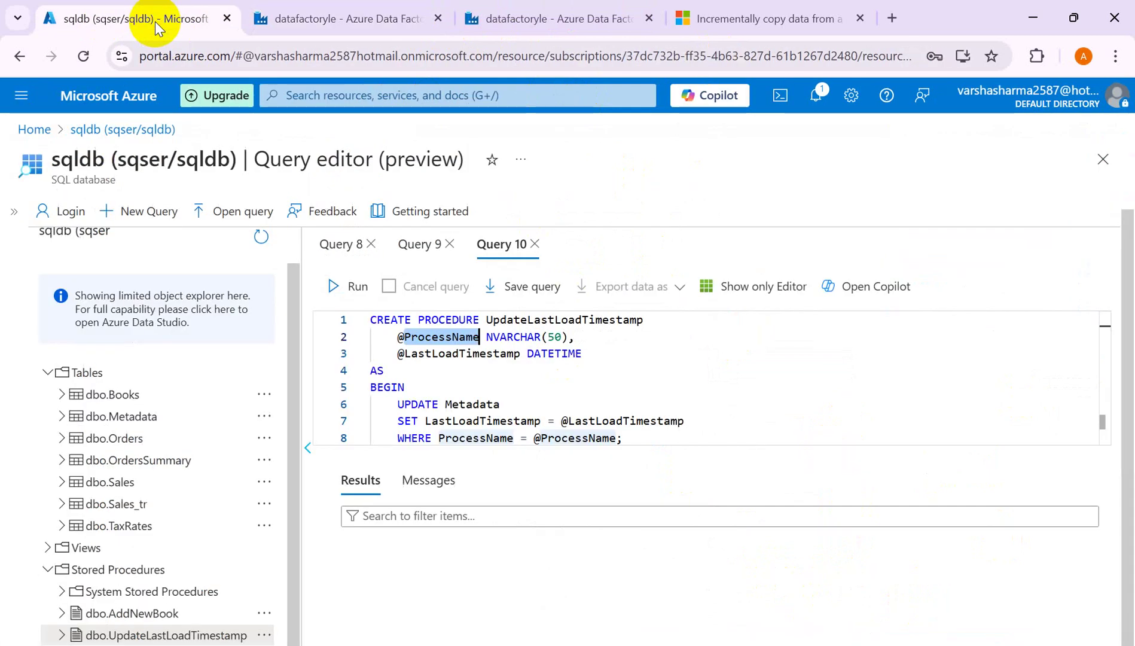
click(426, 254)
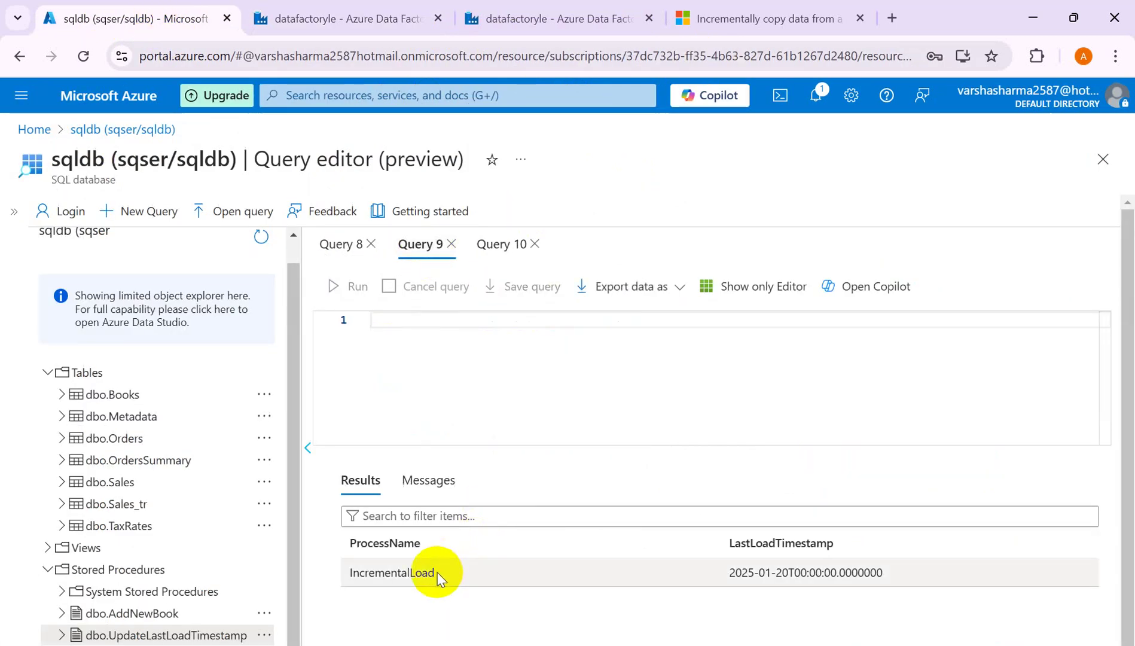
drag(437, 571, 374, 579)
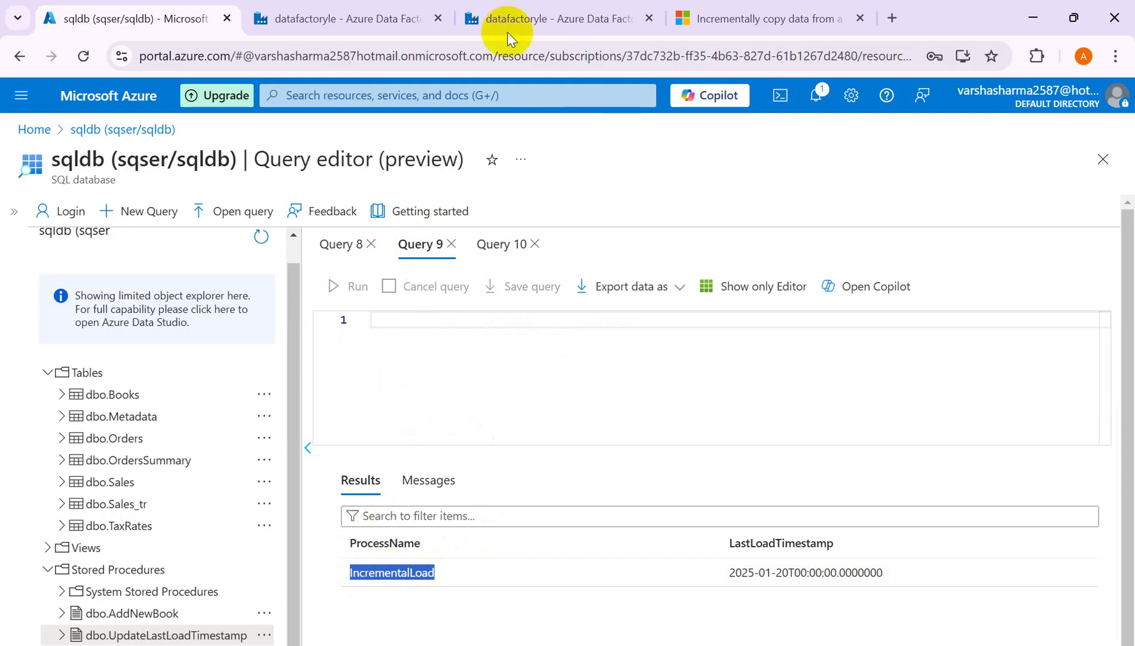
click(344, 19)
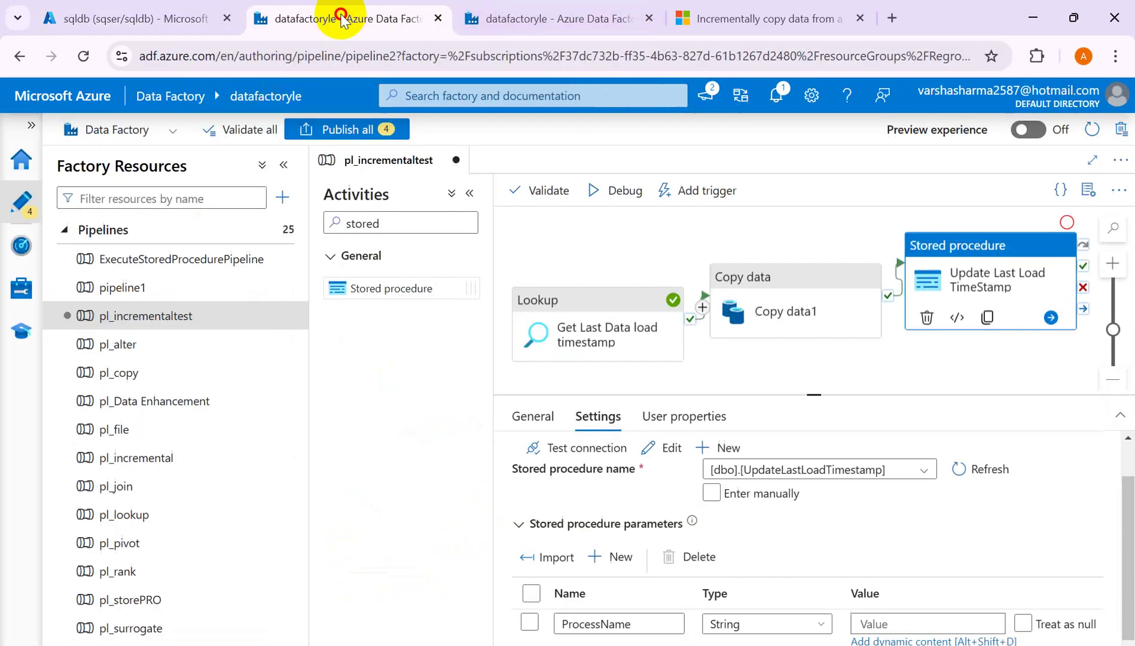
click(897, 624)
text(IncrementalLoad)
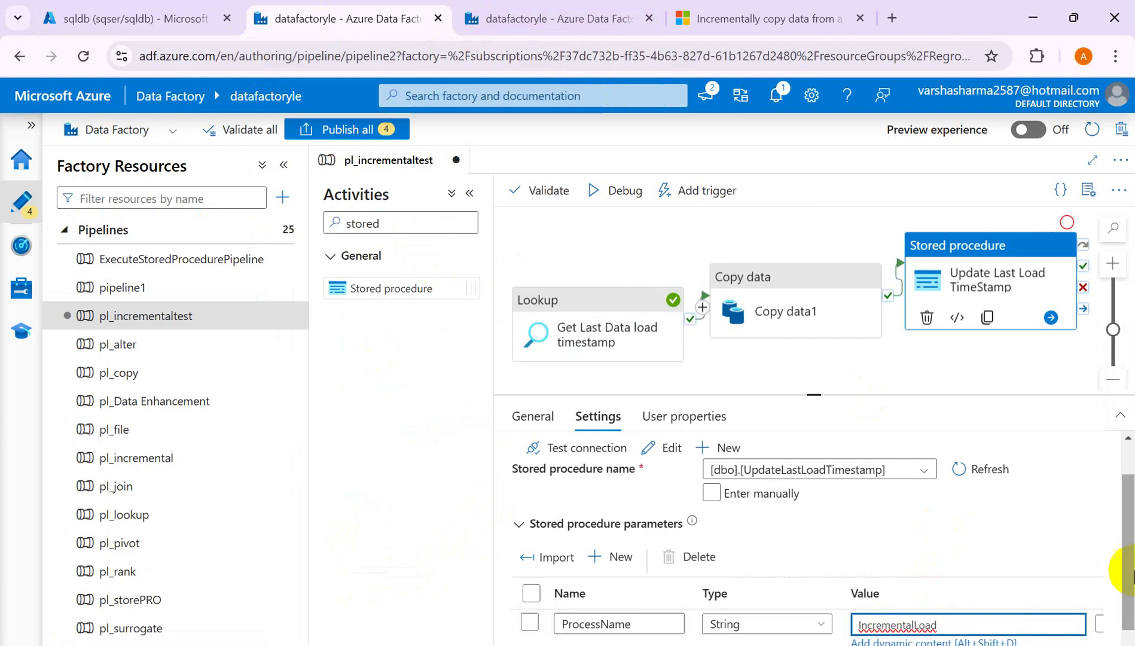
click(1124, 573)
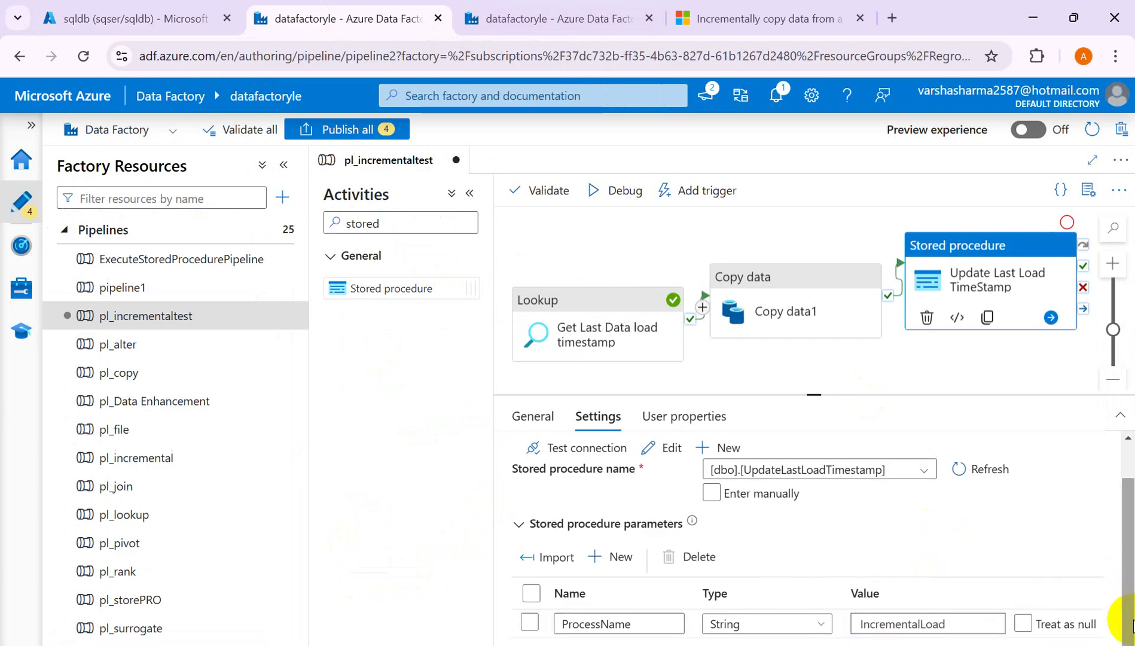
- Add a second stored procedure parameter row and copy the LastLoadTimestamp parameter name from the procedure definition in Query 10
click(620, 556)
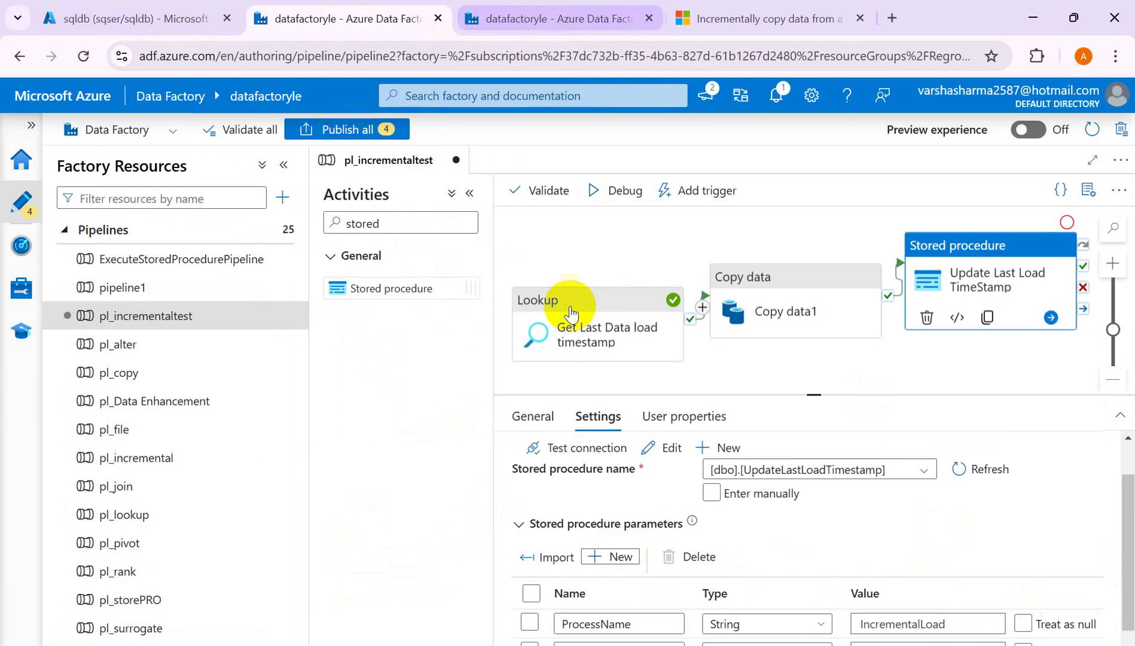
click(153, 18)
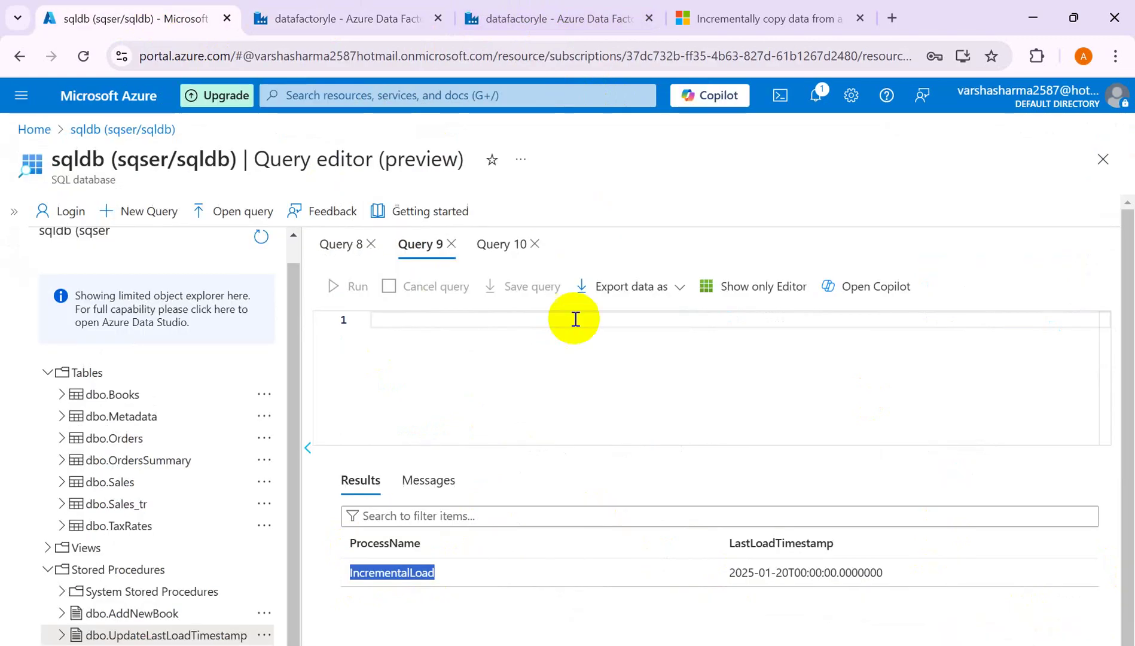
click(500, 244)
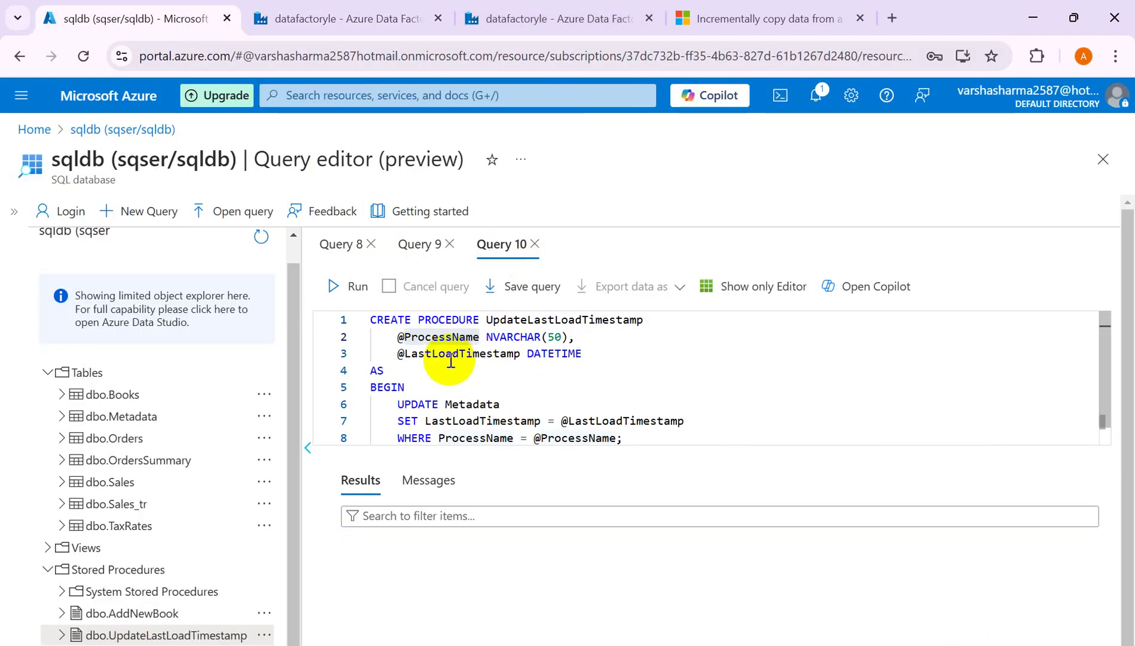
drag(406, 355, 516, 355)
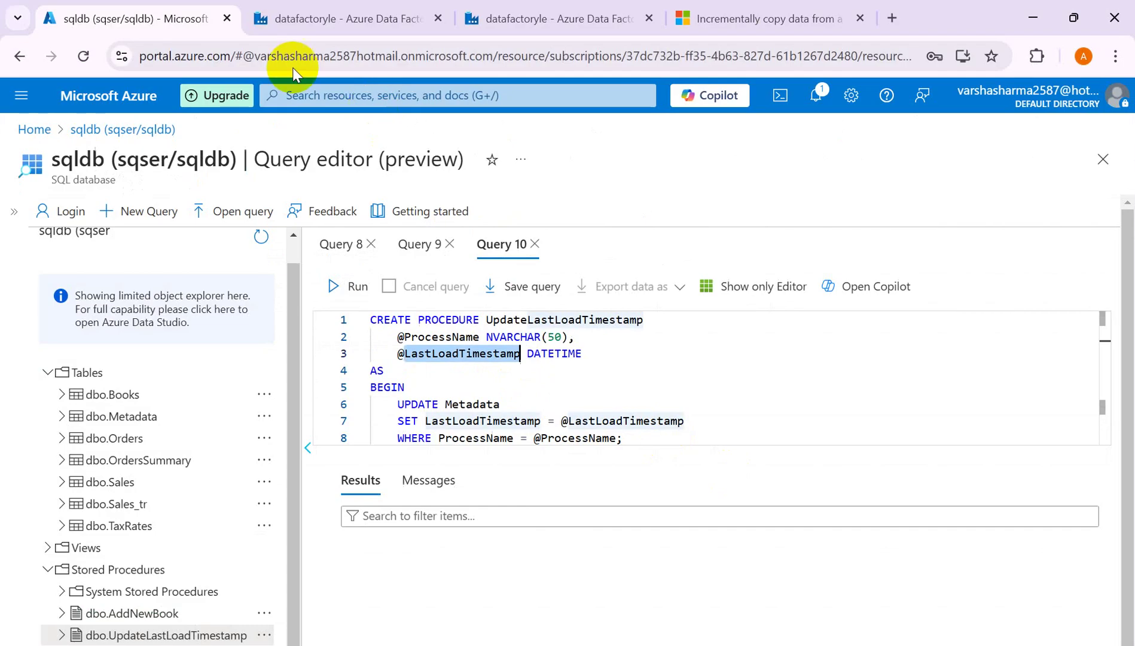
- Back in Data Factory, name the second stored procedure parameter LastLoadTimestamp and set its type to Datetime
click(323, 19)
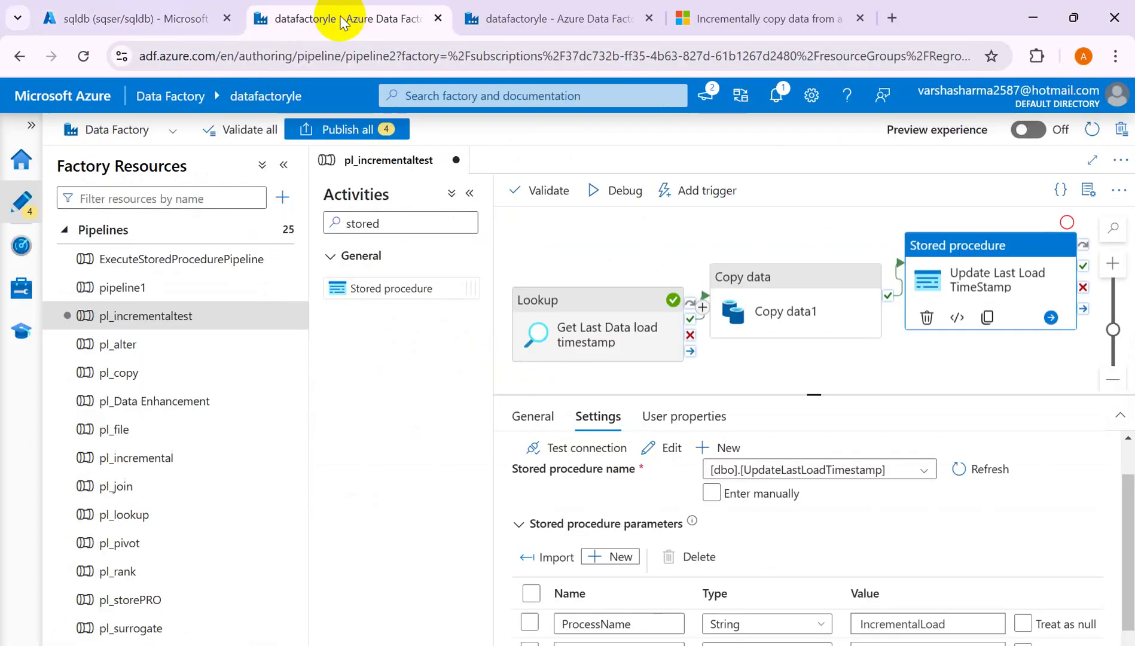
click(1125, 417)
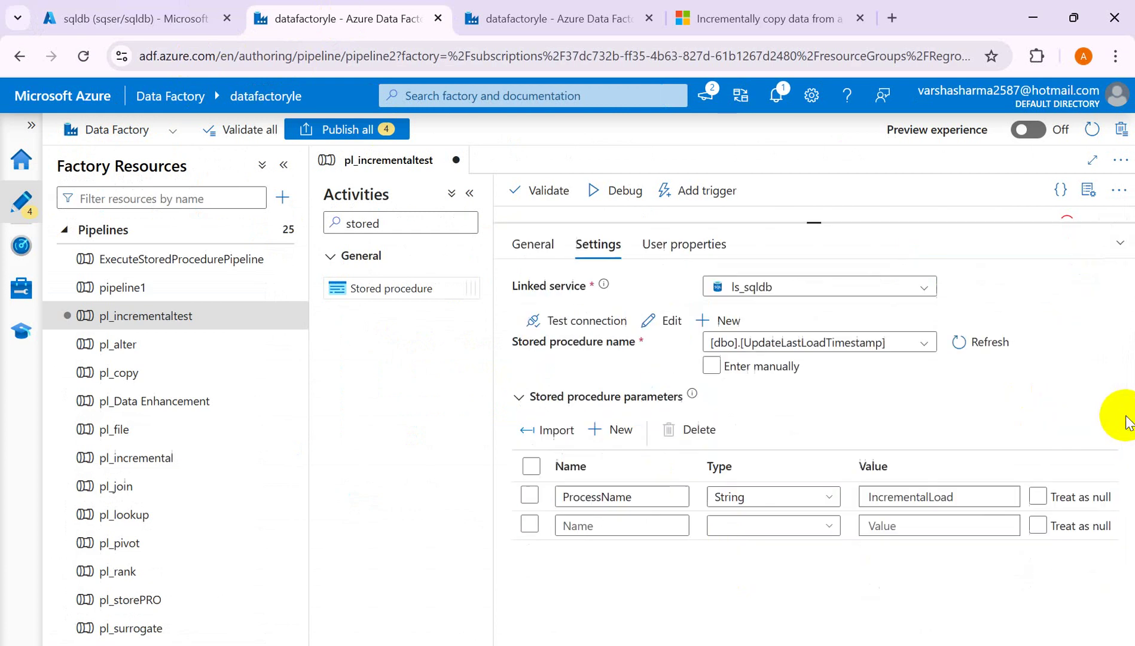
click(640, 513)
text(LastLoadTimestamp)
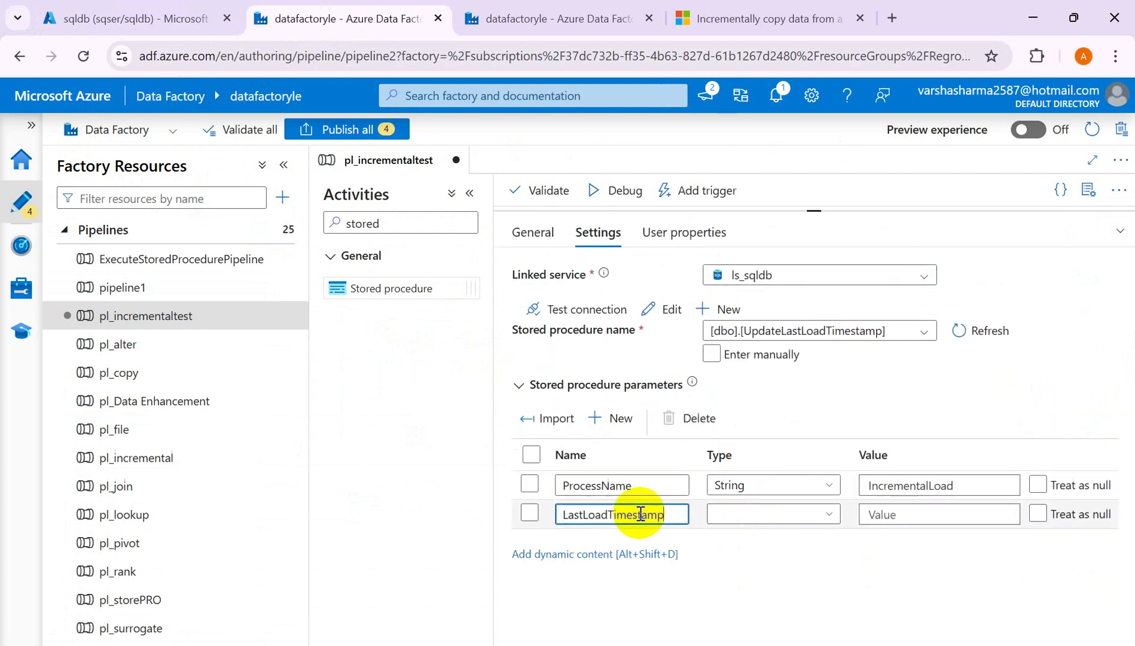
click(794, 518)
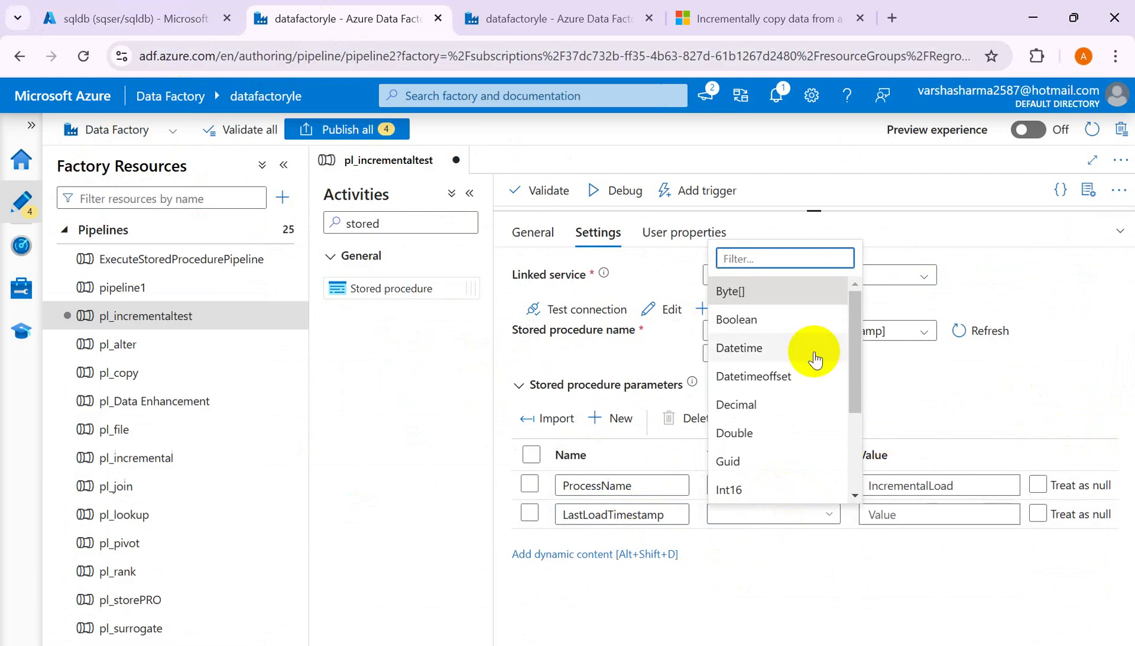
click(758, 352)
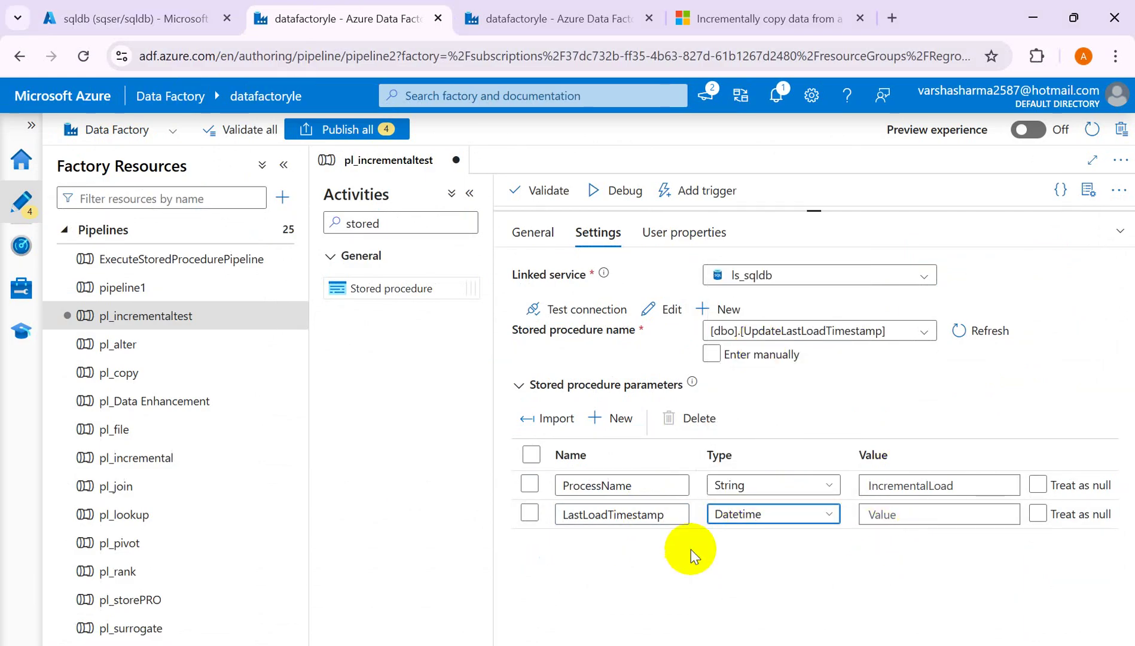
mouse_move(872, 519)
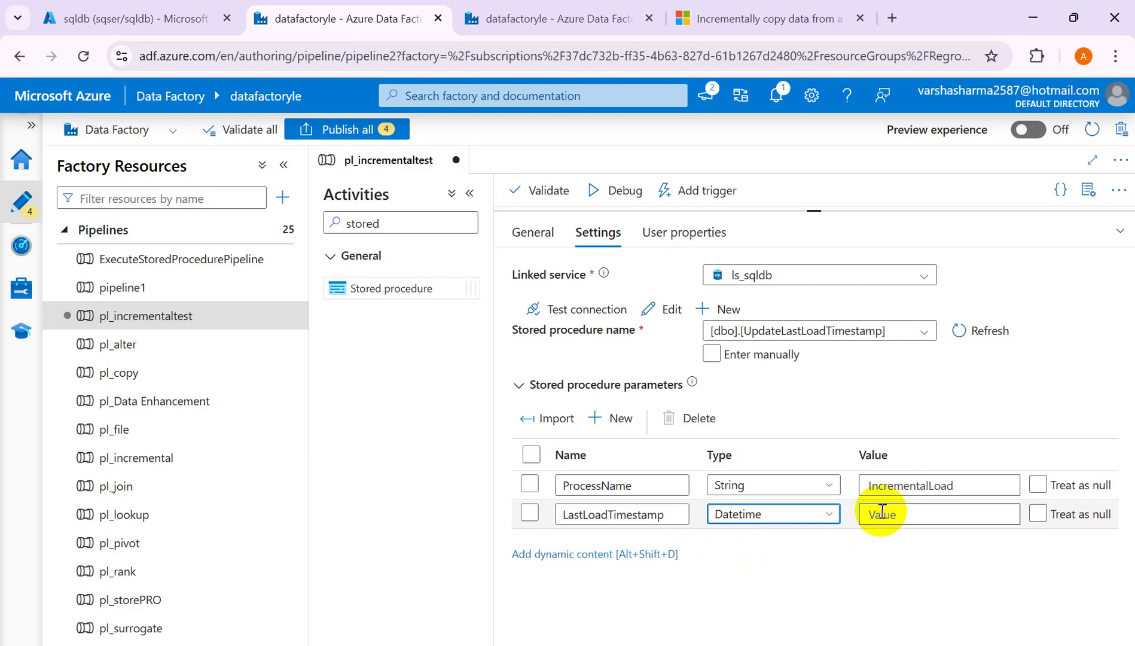
click(881, 513)
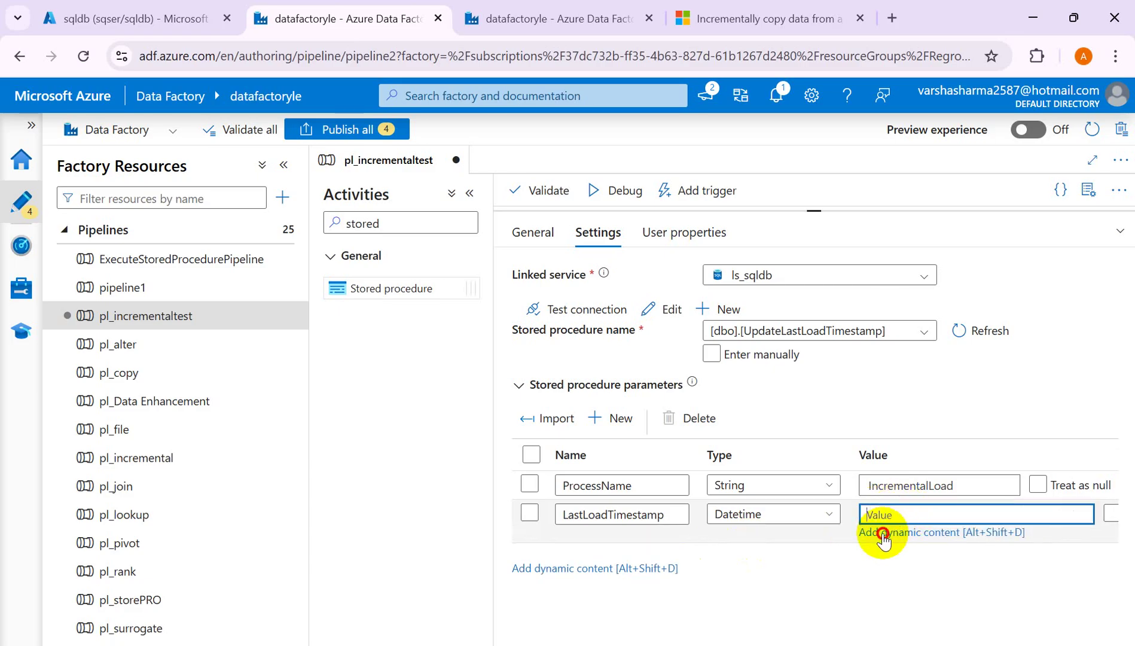
click(882, 534)
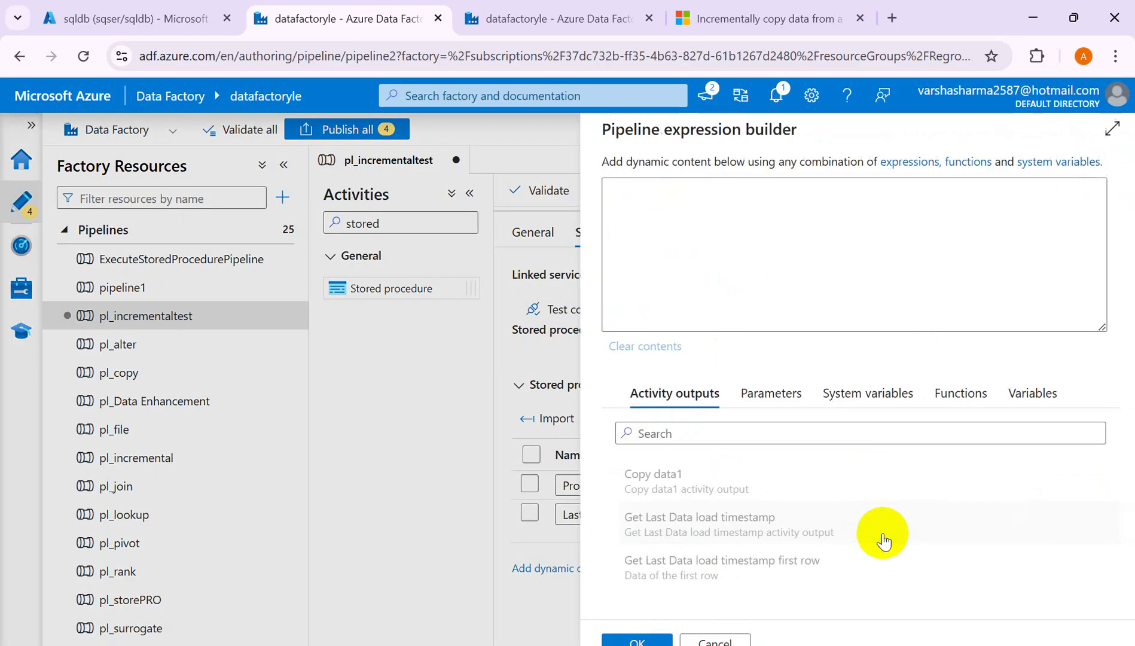
click(944, 394)
click(722, 436)
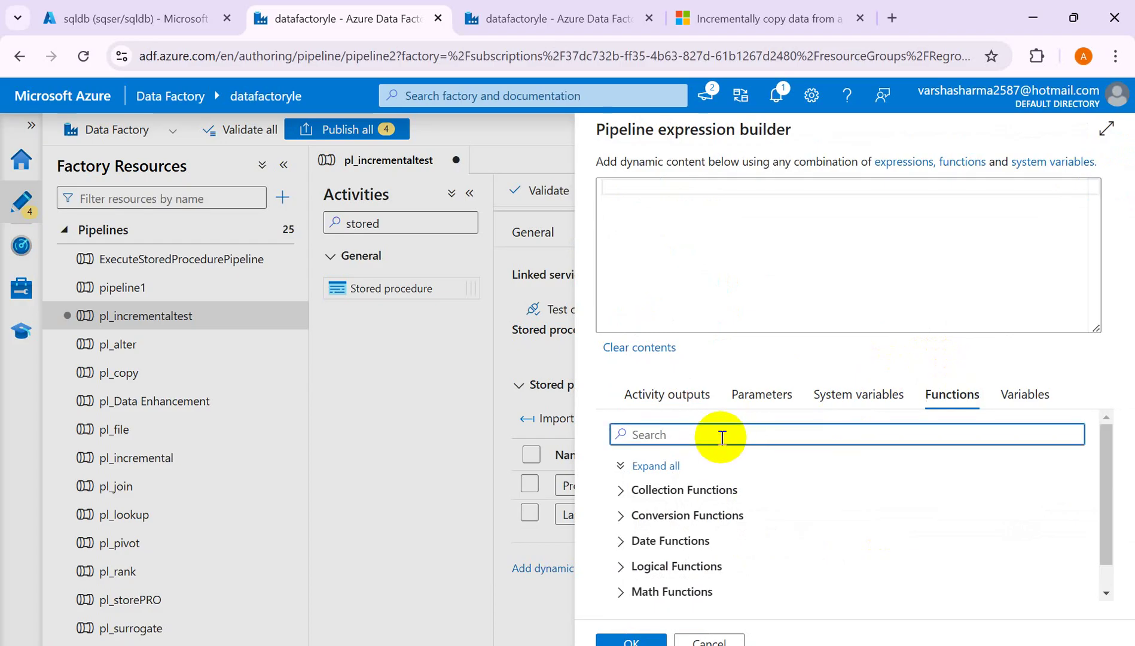
text(utc)
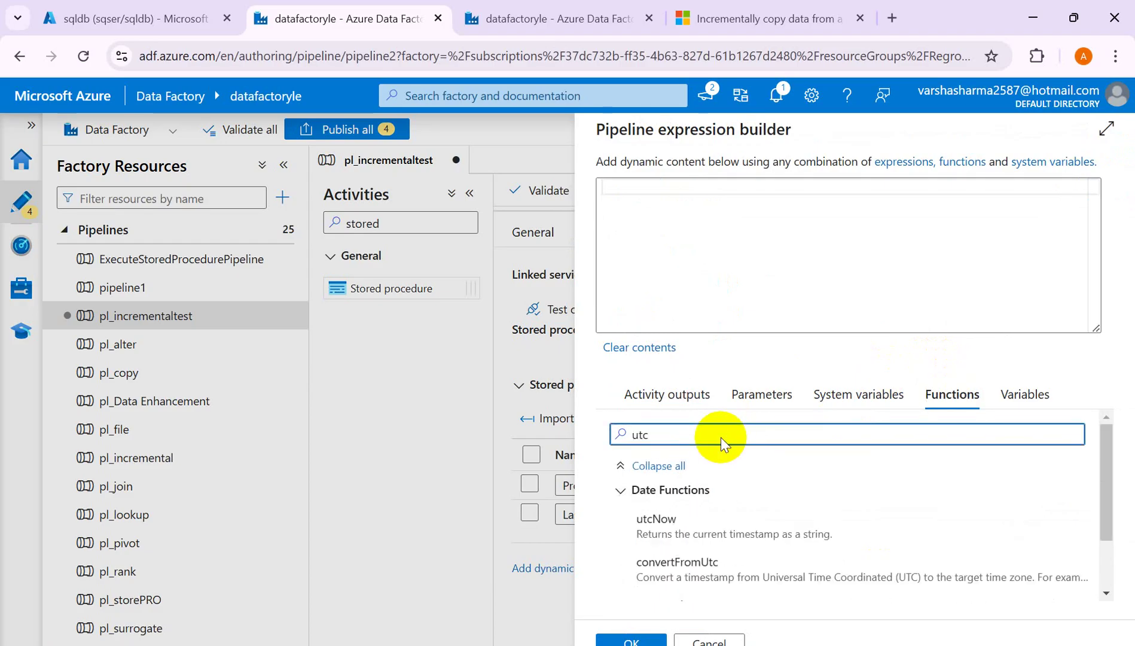
click(657, 520)
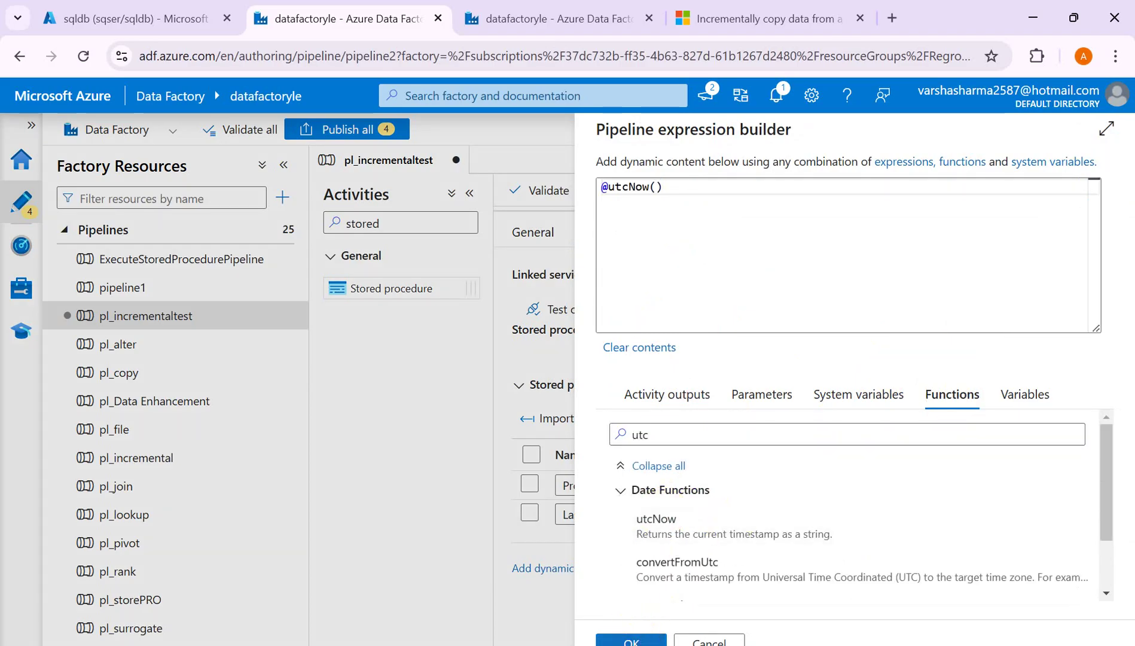
click(636, 638)
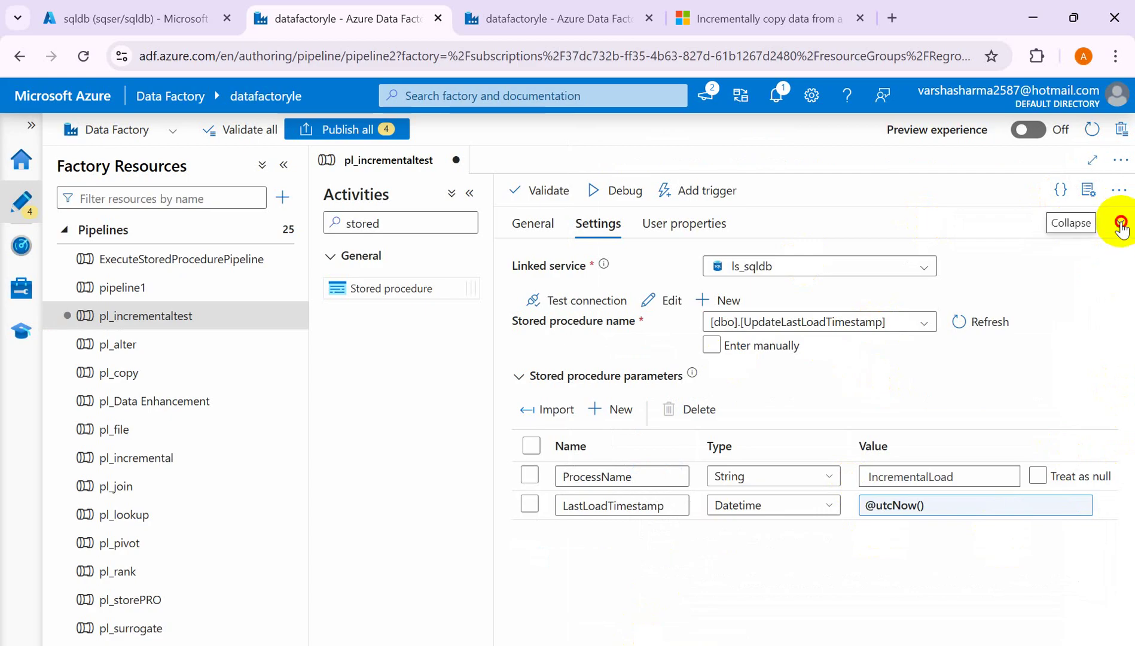
- Restore the pipeline canvas view, switch to the sqldb query editor, and close Query 10, Query 9 and Query 8
click(1121, 226)
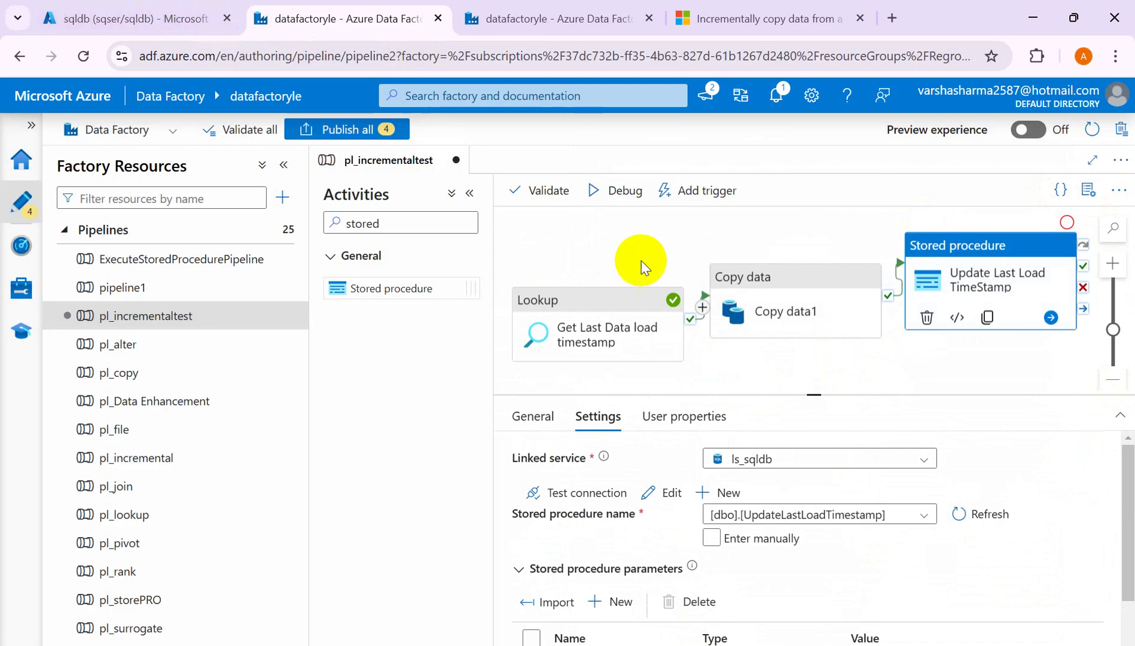
click(1099, 538)
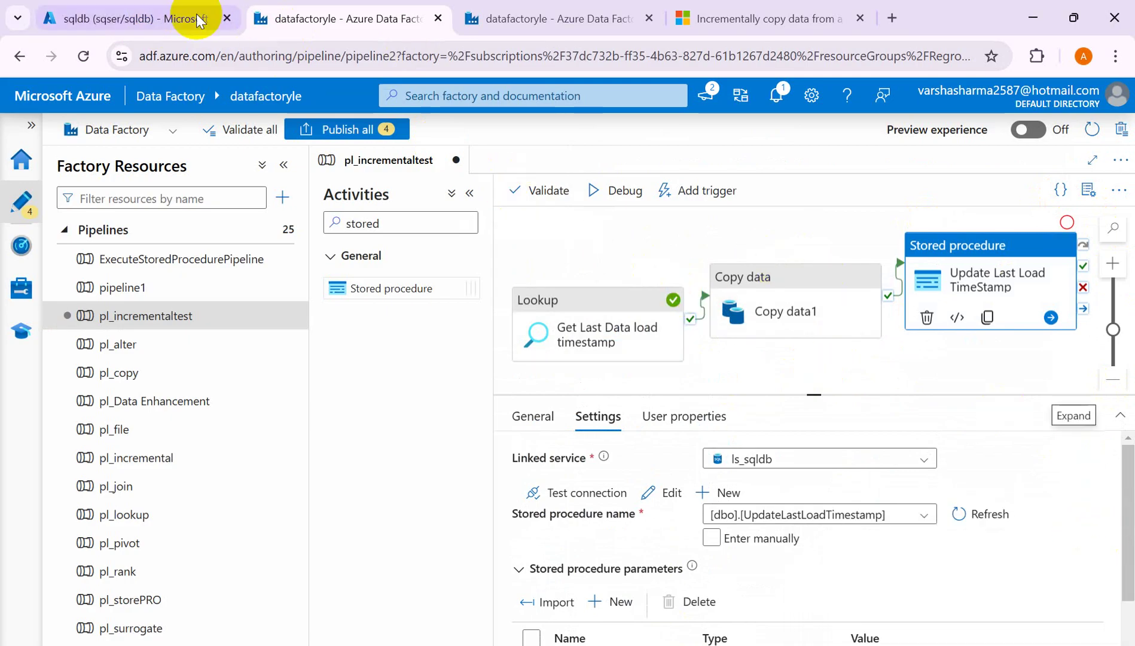
click(131, 16)
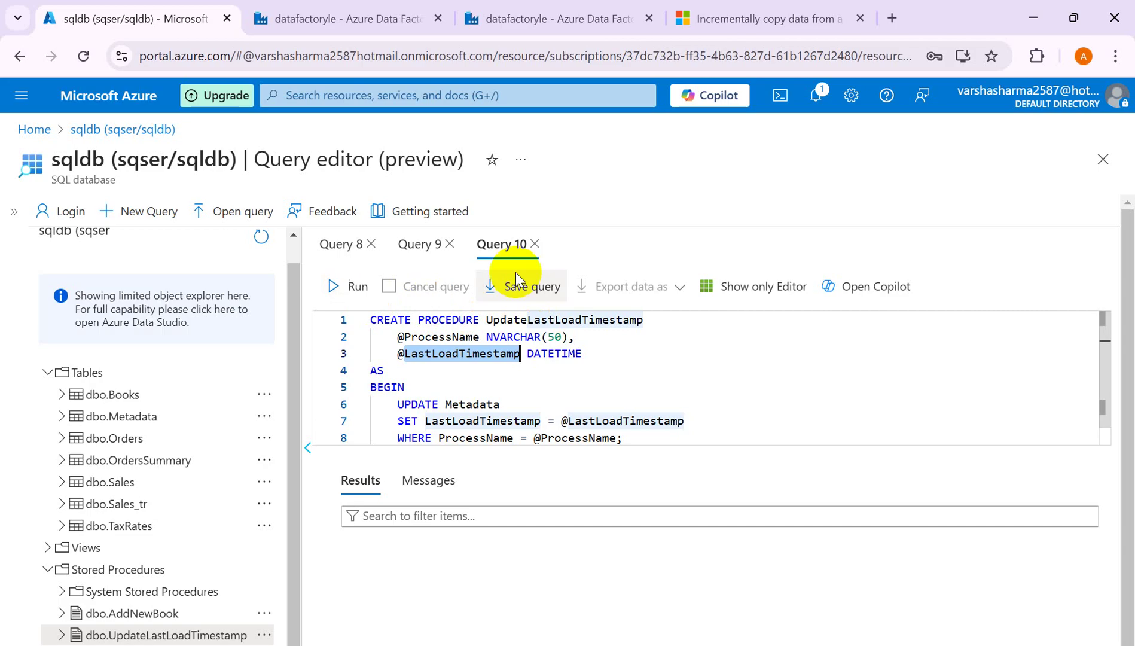
click(535, 244)
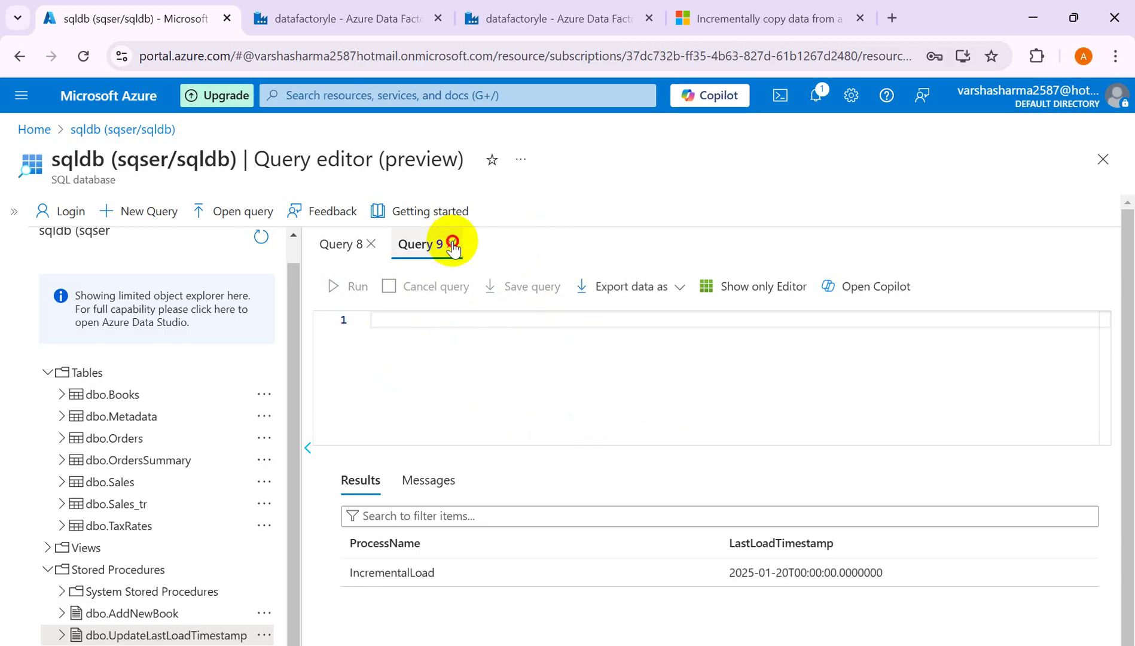
click(450, 244)
click(372, 244)
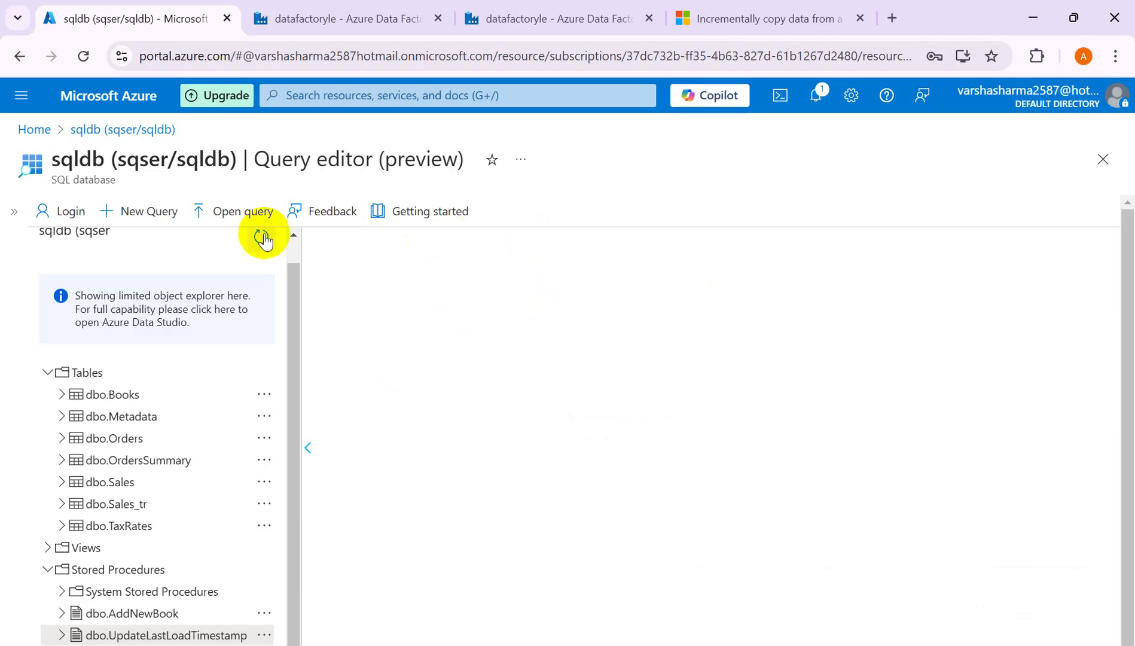
- Create a new query and run select * from [dbo].[Sales] to view the source rows
click(144, 214)
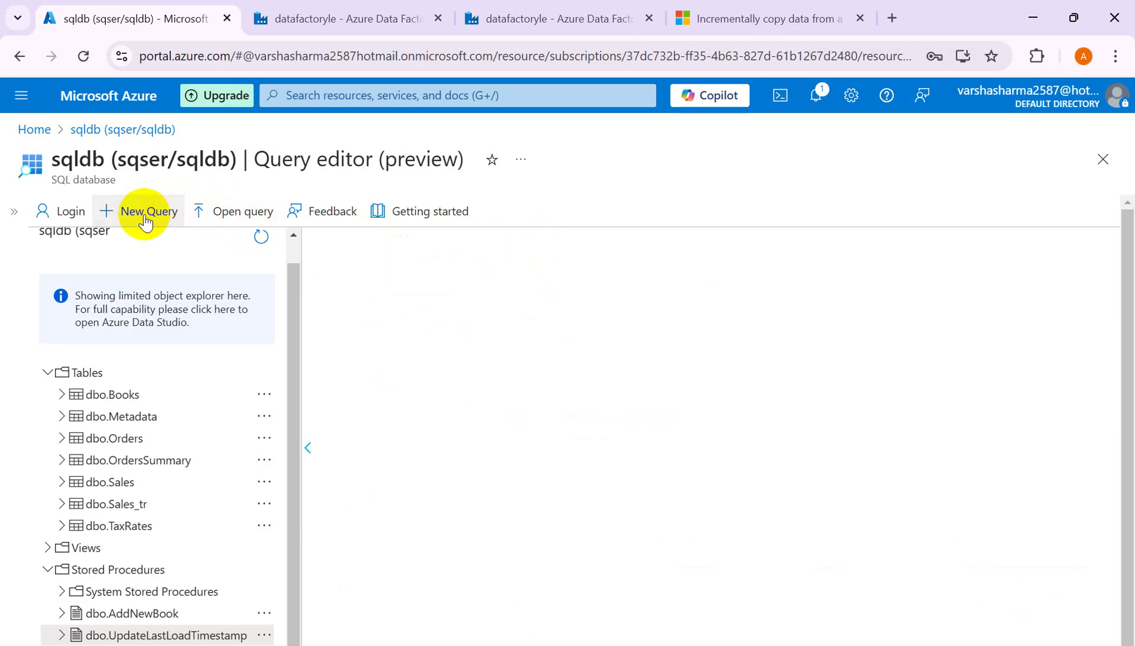
text(s)
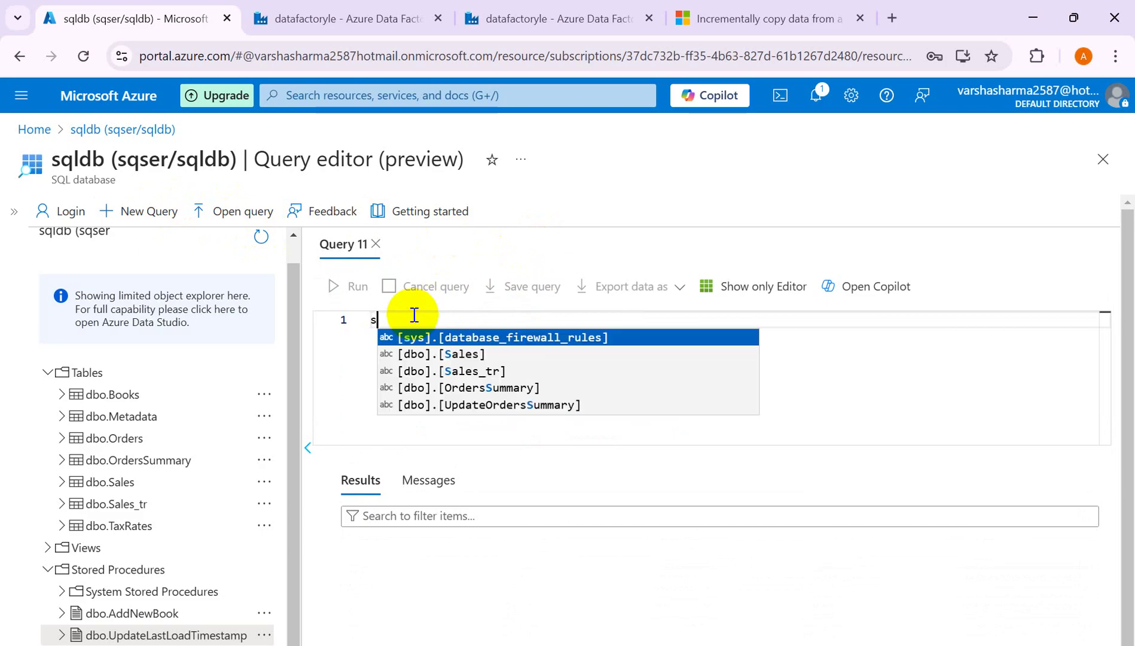
text(ele)
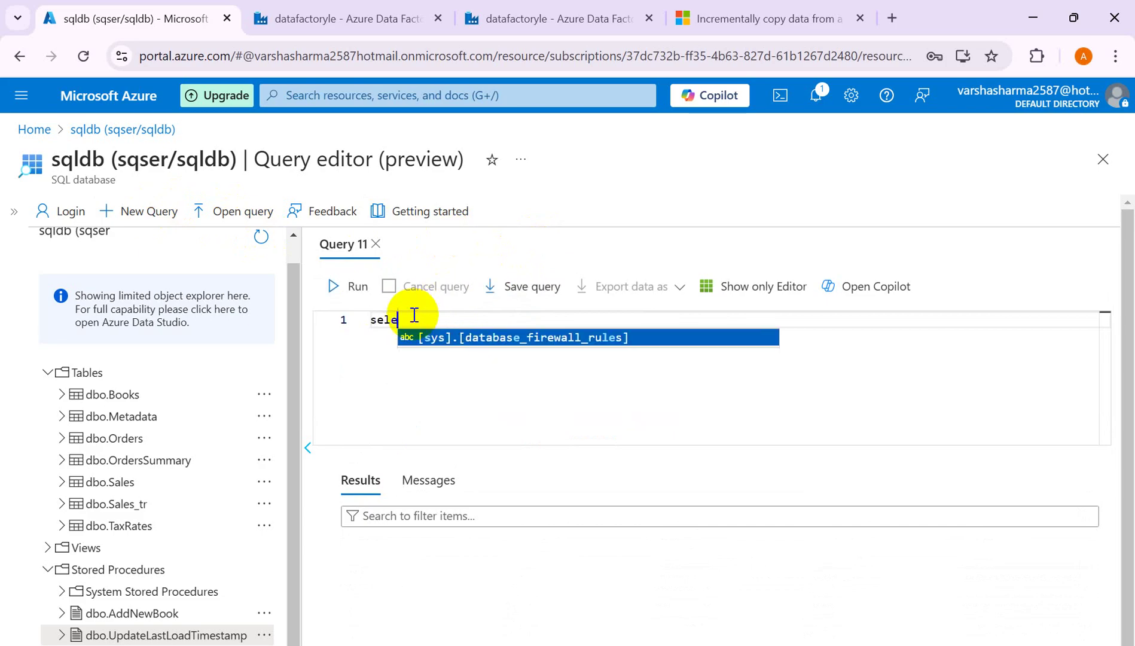
text(ct )
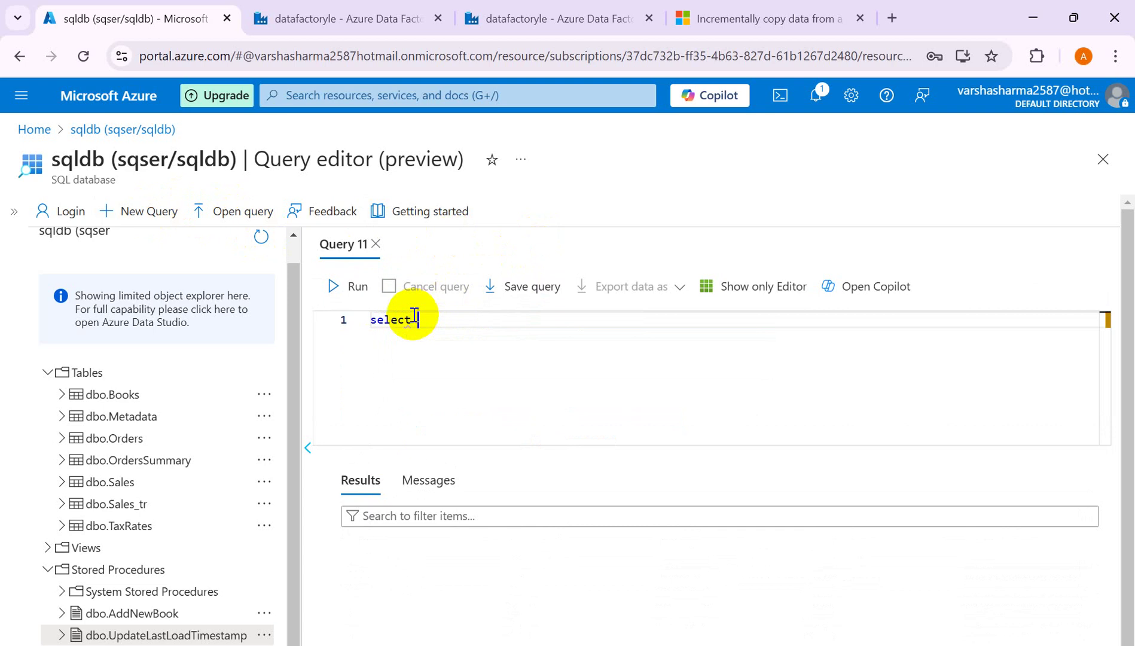
text(* from sa)
key(Return)
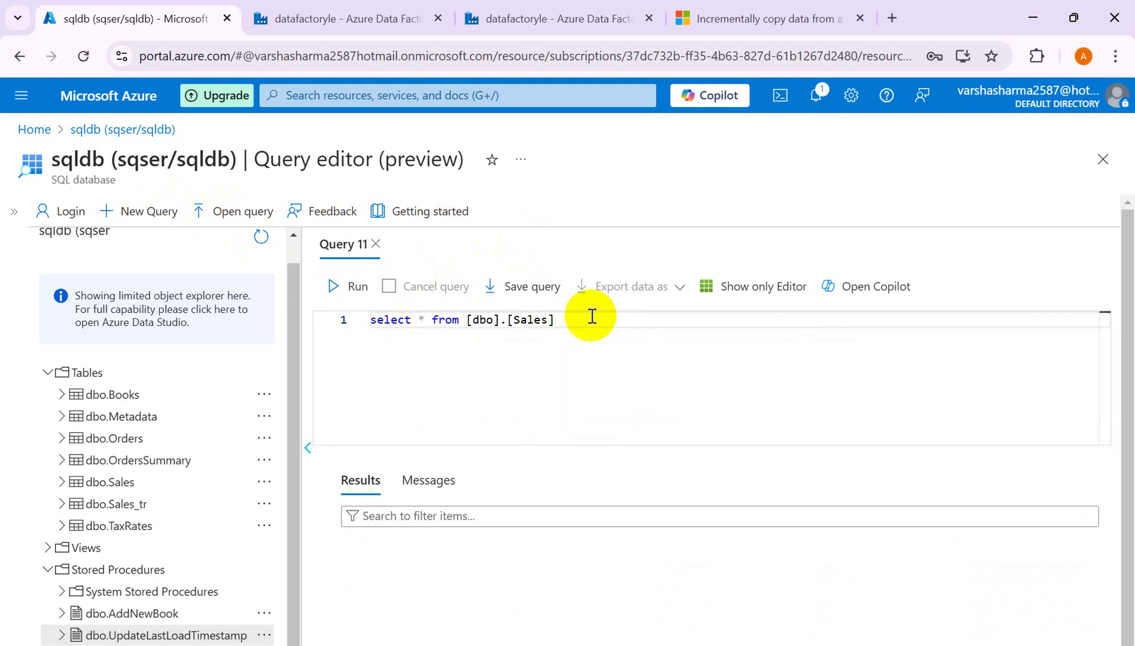
drag(591, 317, 413, 302)
click(354, 297)
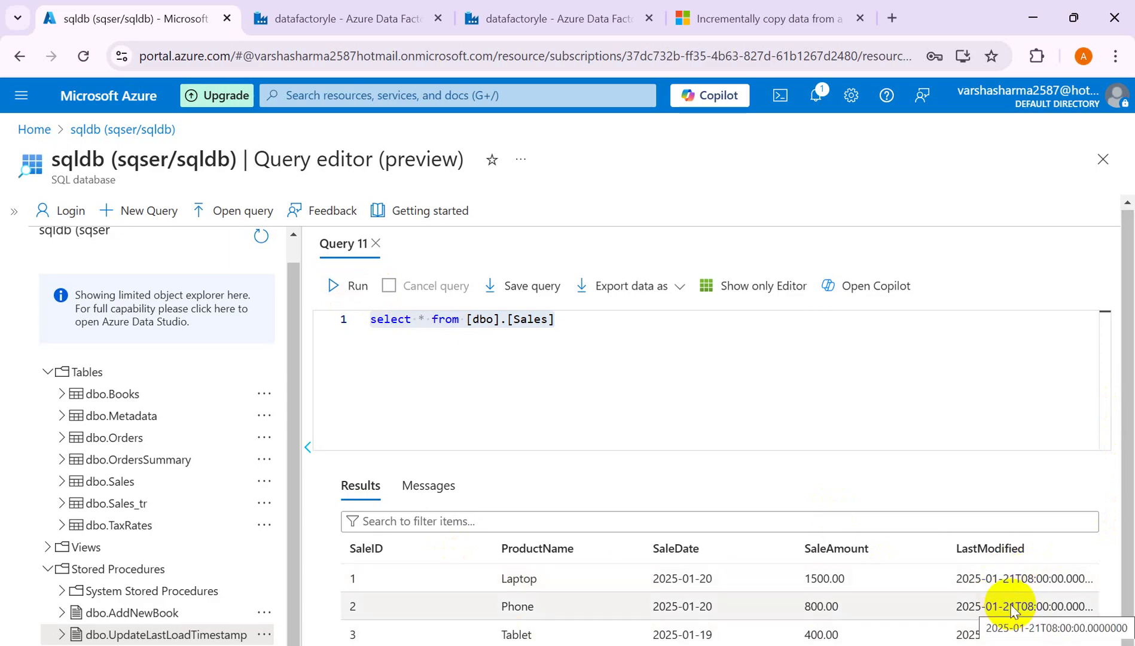
- Change the query's table to [dbo].[Sales_tr] and run it to check the target table before loading
click(555, 326)
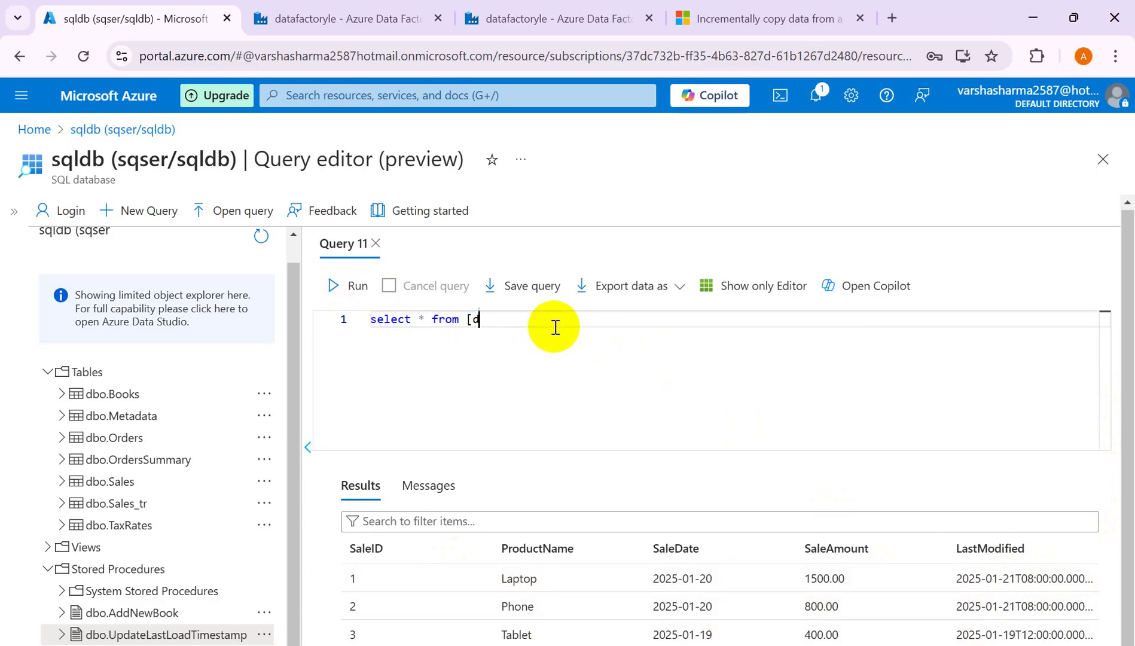
text(sa)
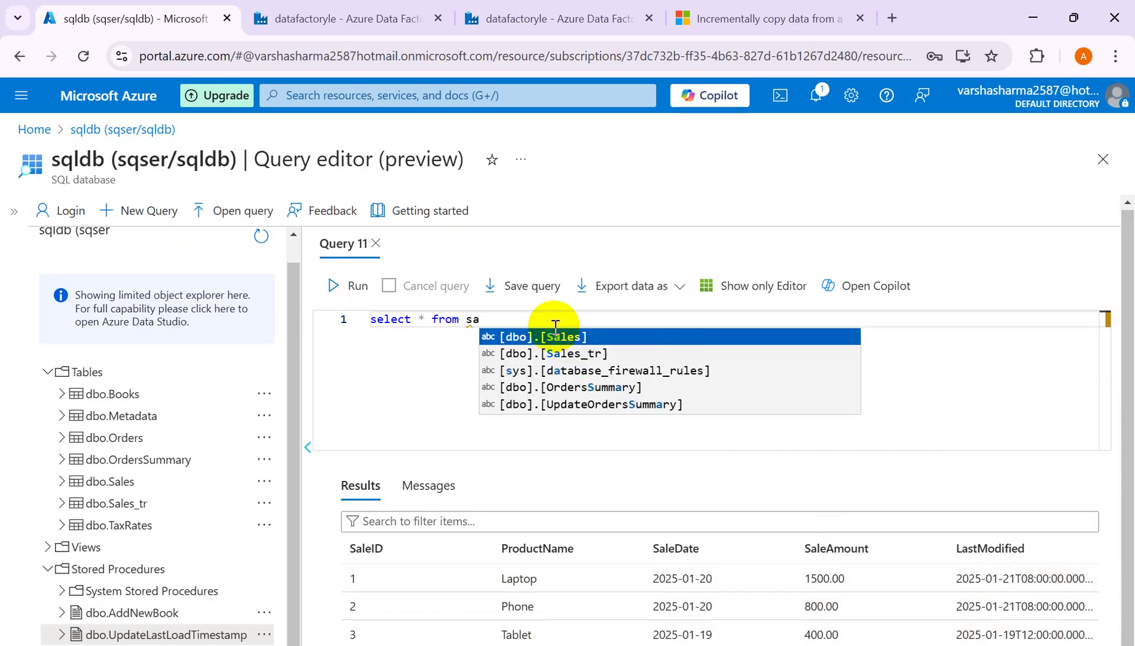
key(Down)
key(Return)
click(349, 287)
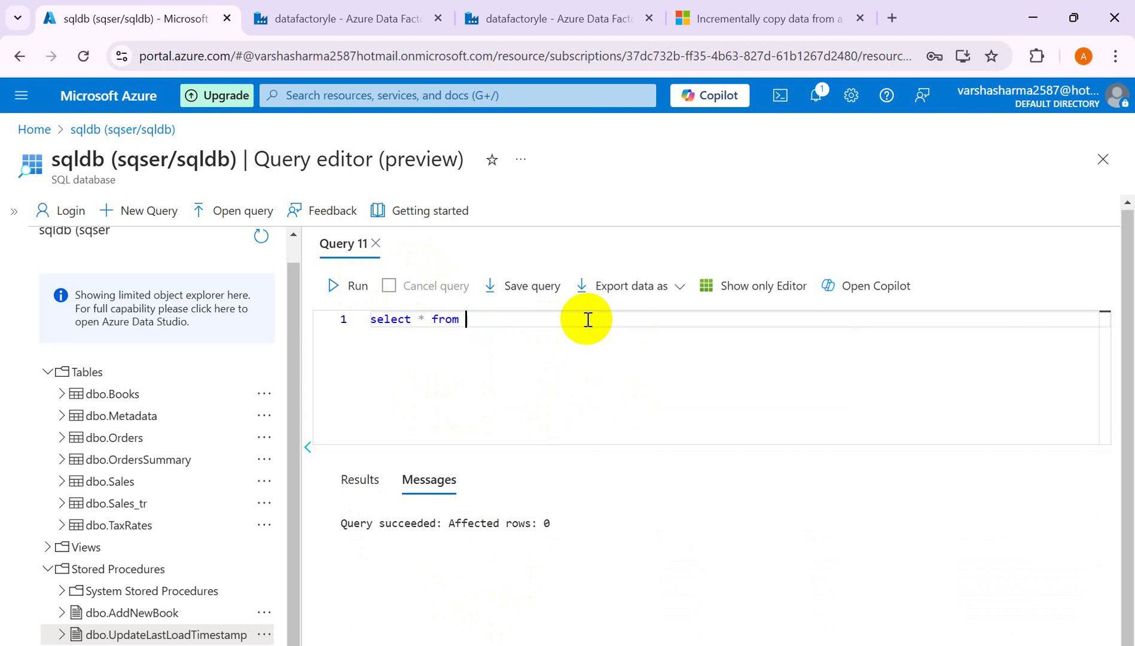
- Run select * from [dbo].[Metadata] to check the stored last load timestamp
text(me)
key(Return)
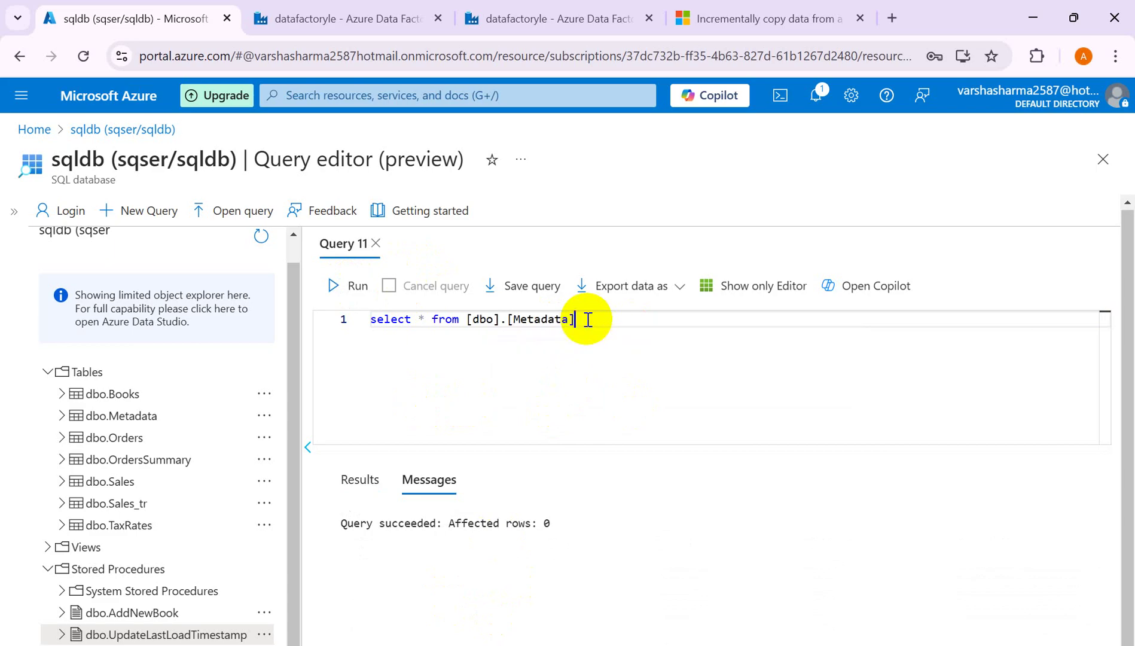
click(343, 287)
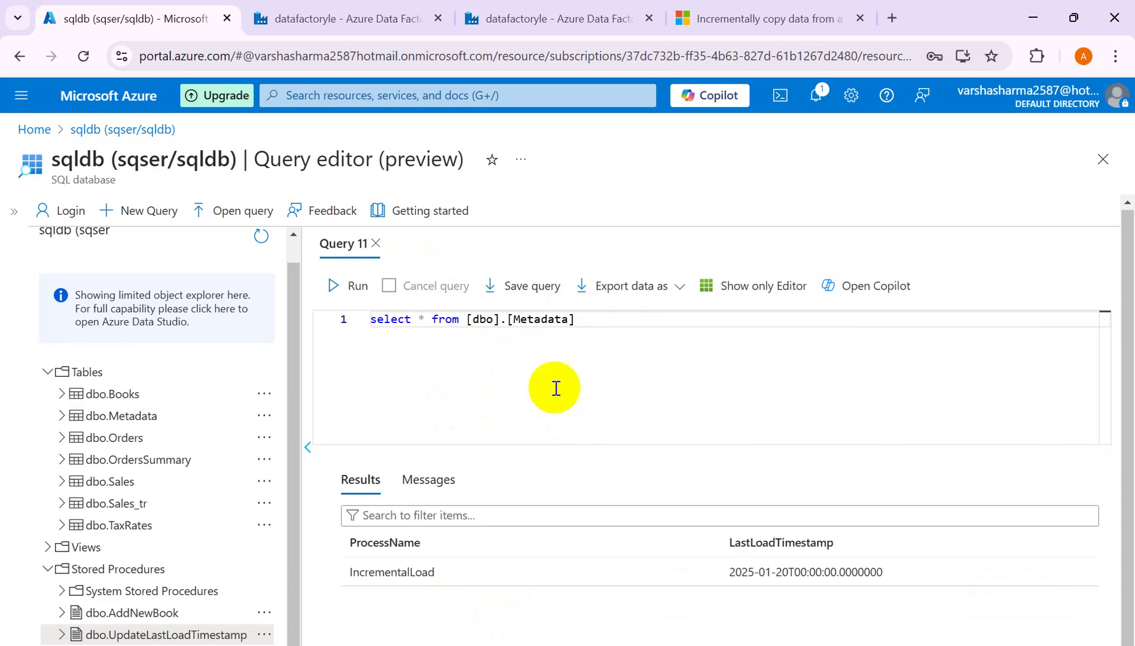
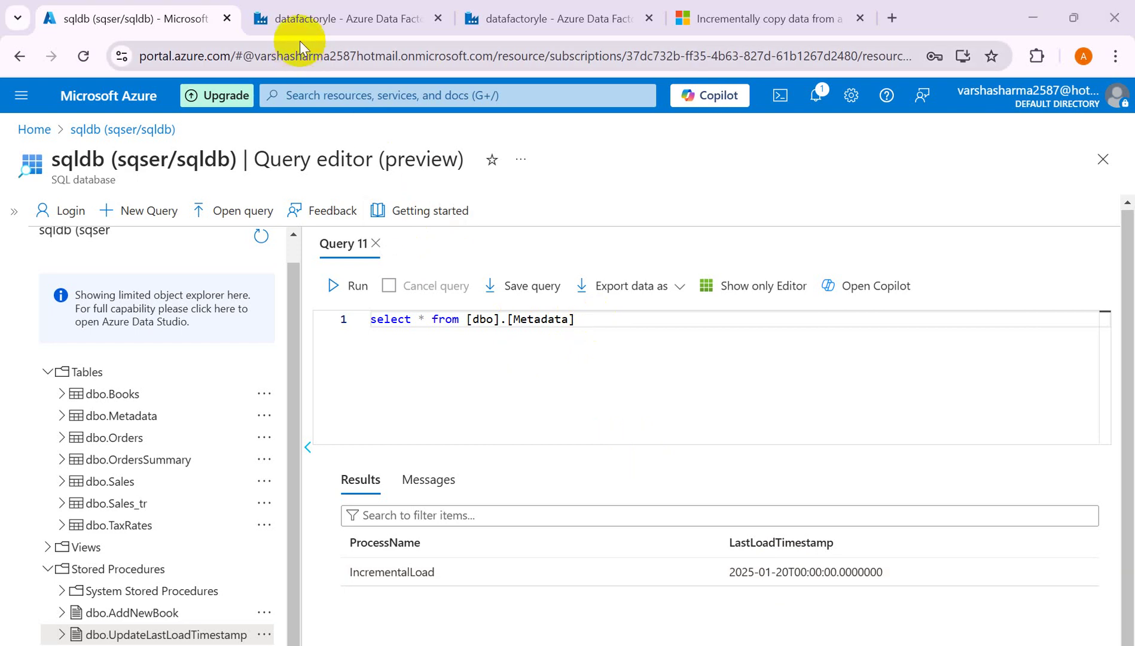
- Switch to Data Factory, start a debug run of pl_incrementaltest, and refresh the run status until the Lookup activity finishes
click(522, 19)
click(353, 18)
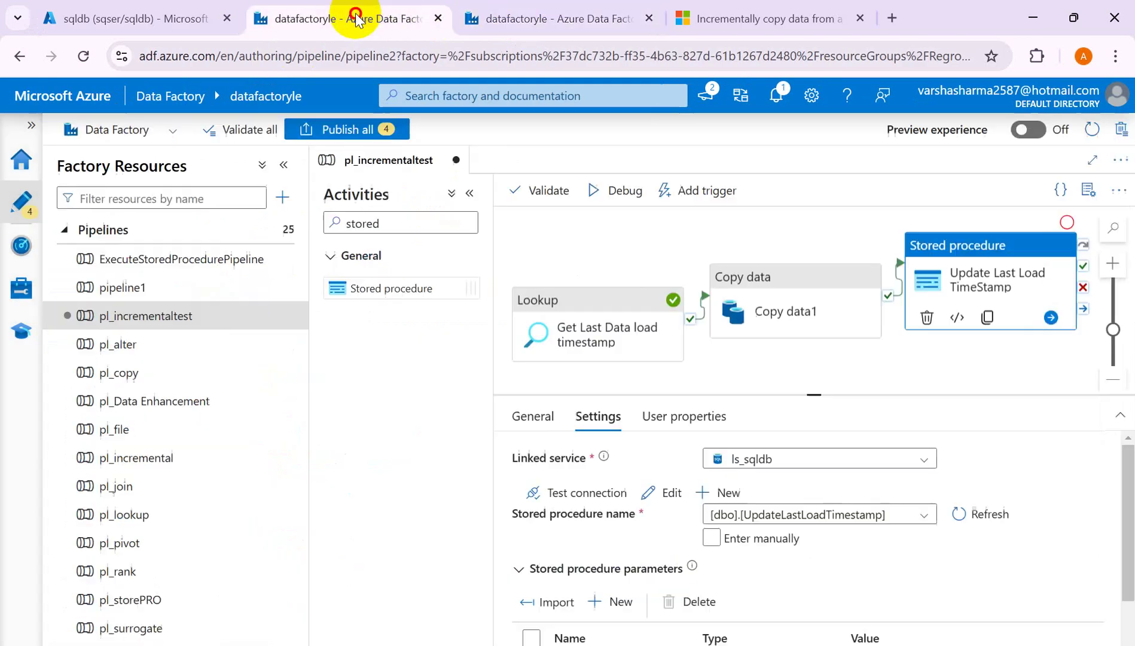
click(594, 191)
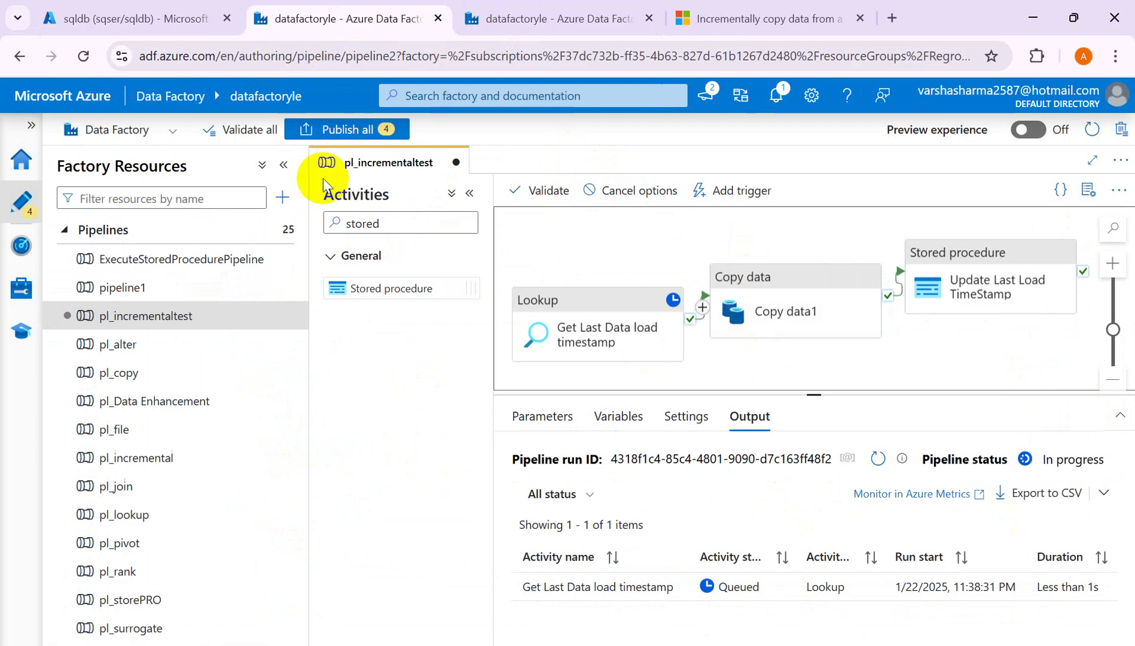
click(881, 458)
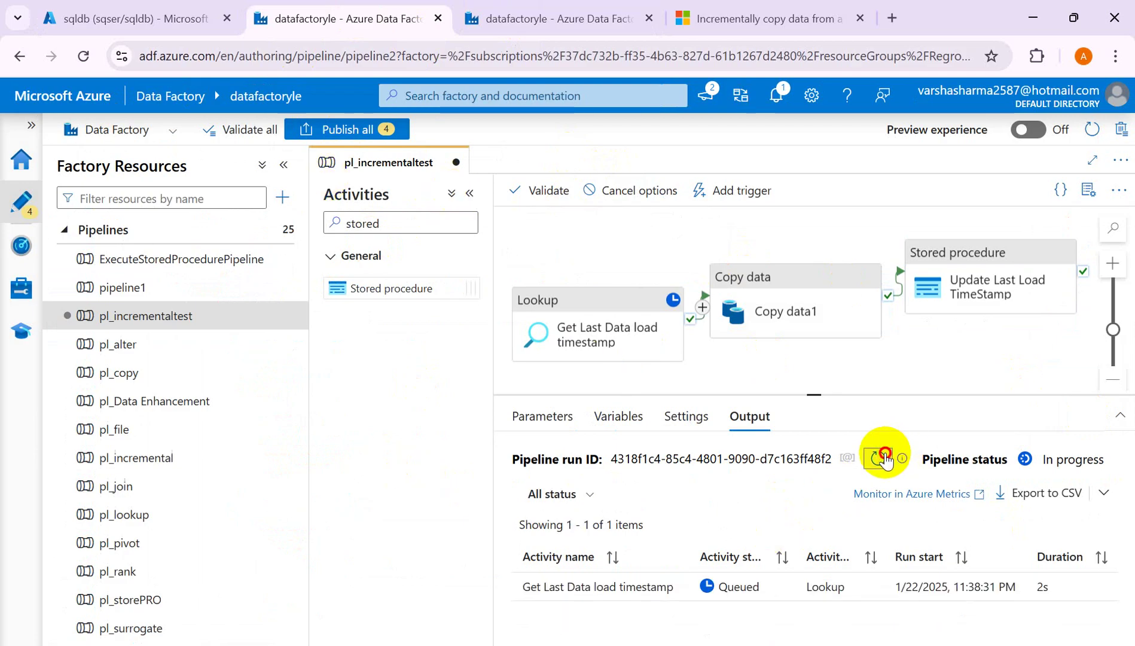
click(878, 459)
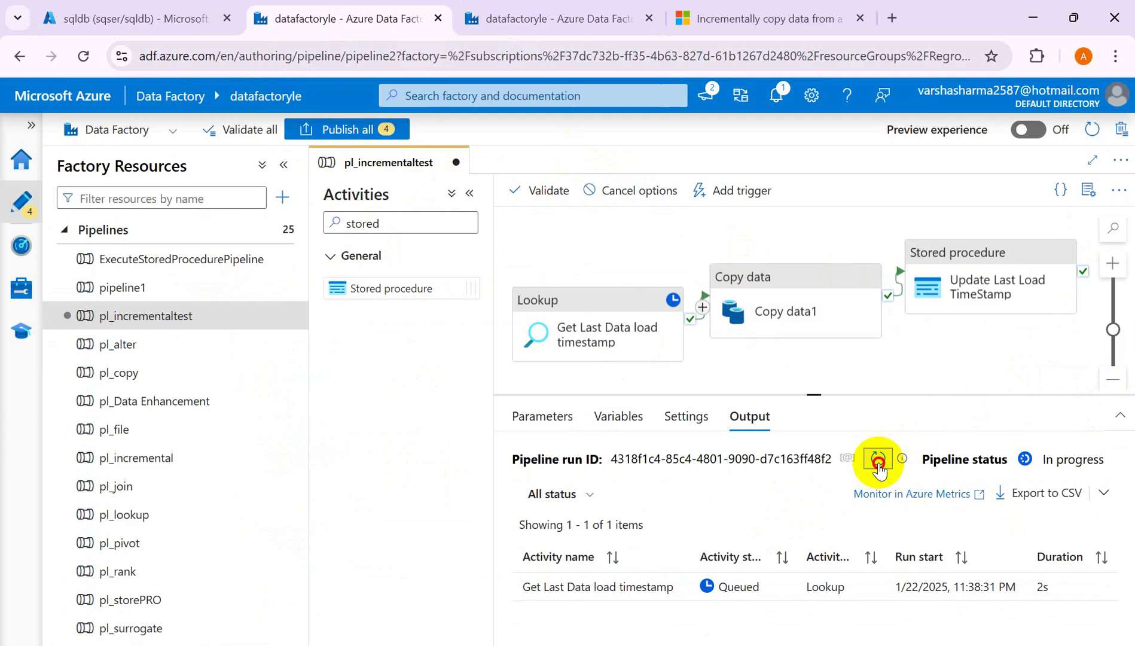
click(878, 459)
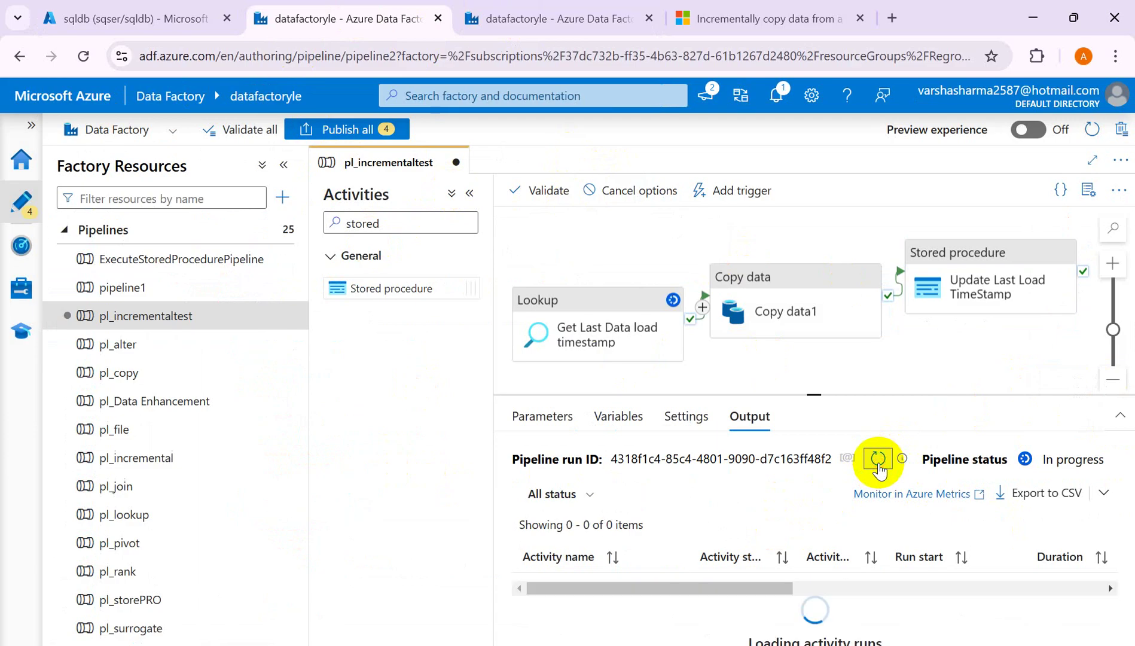
click(878, 460)
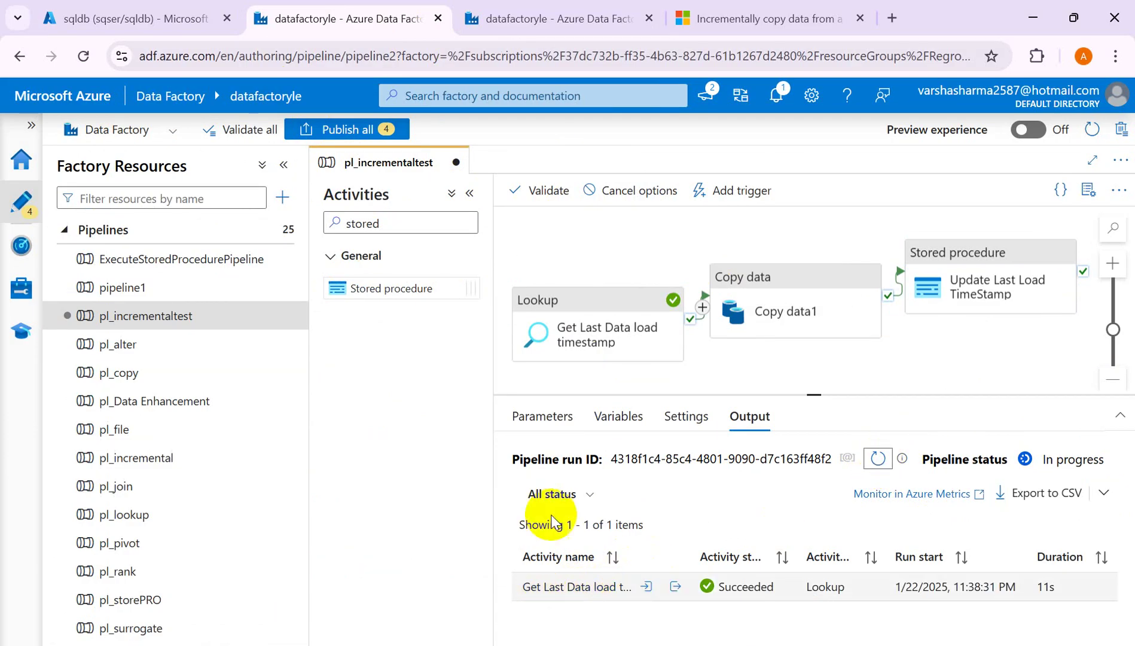
- Inspect the LastLoadTimestamp value in the Get Last Data load timestamp activity's output and close the output
click(675, 588)
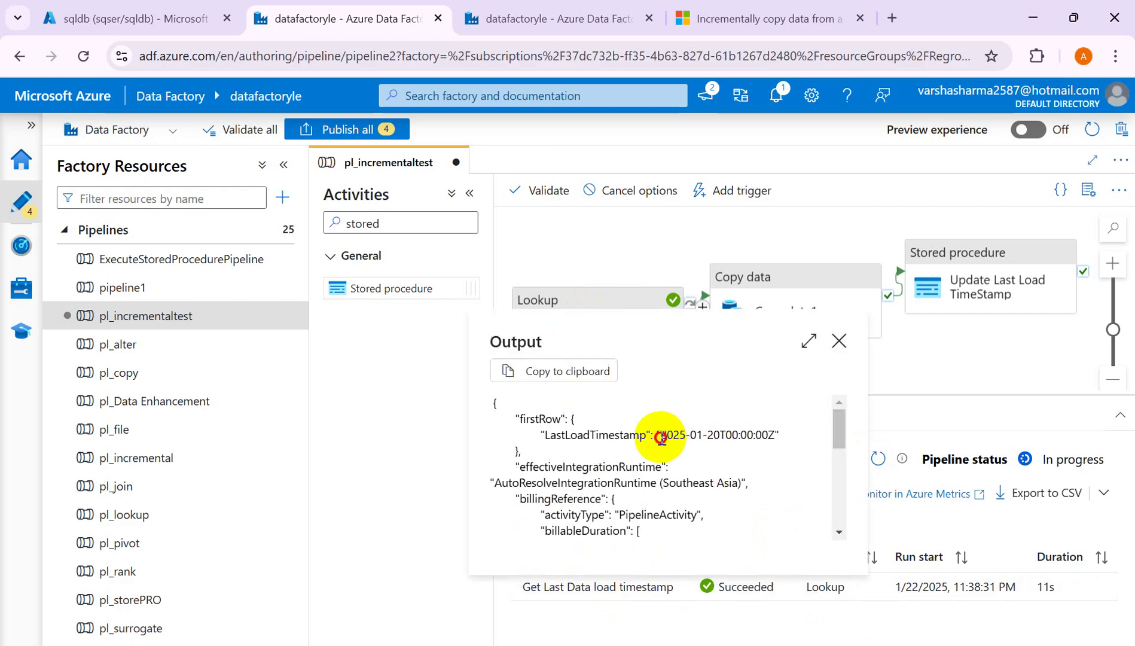
drag(660, 437, 776, 435)
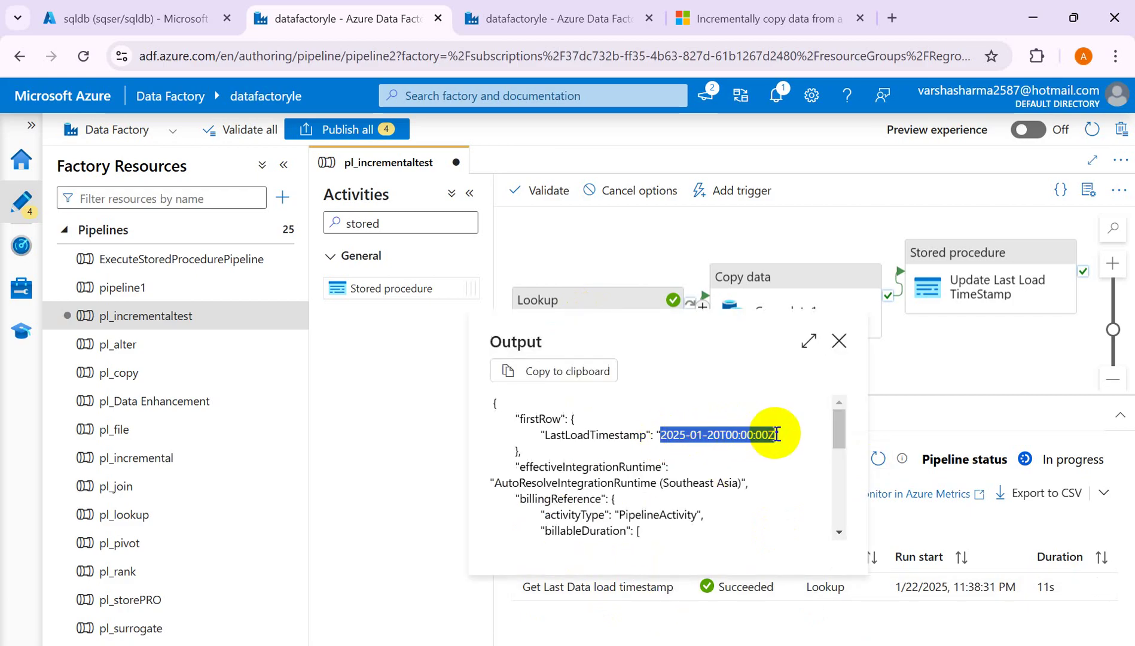
click(839, 341)
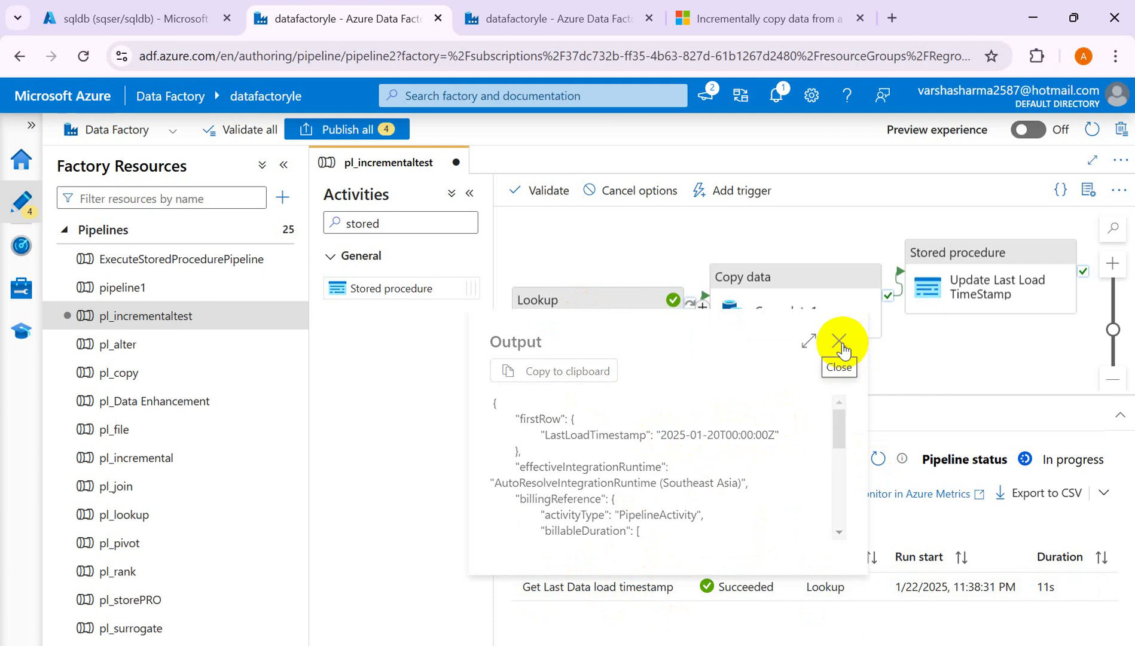
- Refresh the debug run status until the Copy data1 and Update Last Load TimeStamp activities finish
click(879, 457)
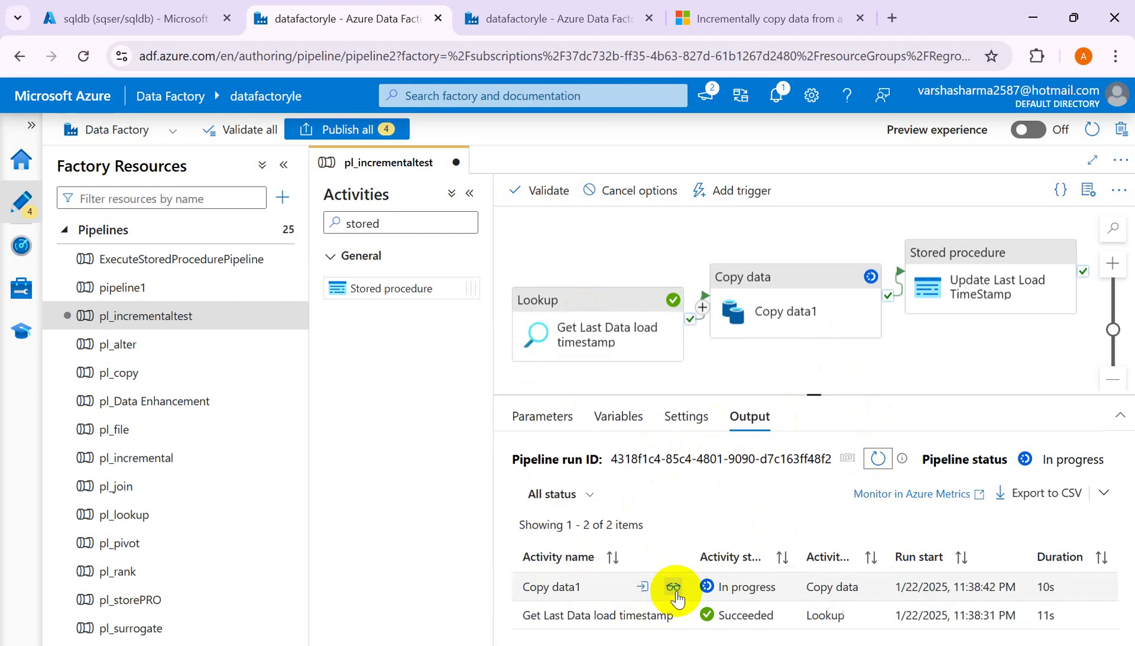
click(876, 458)
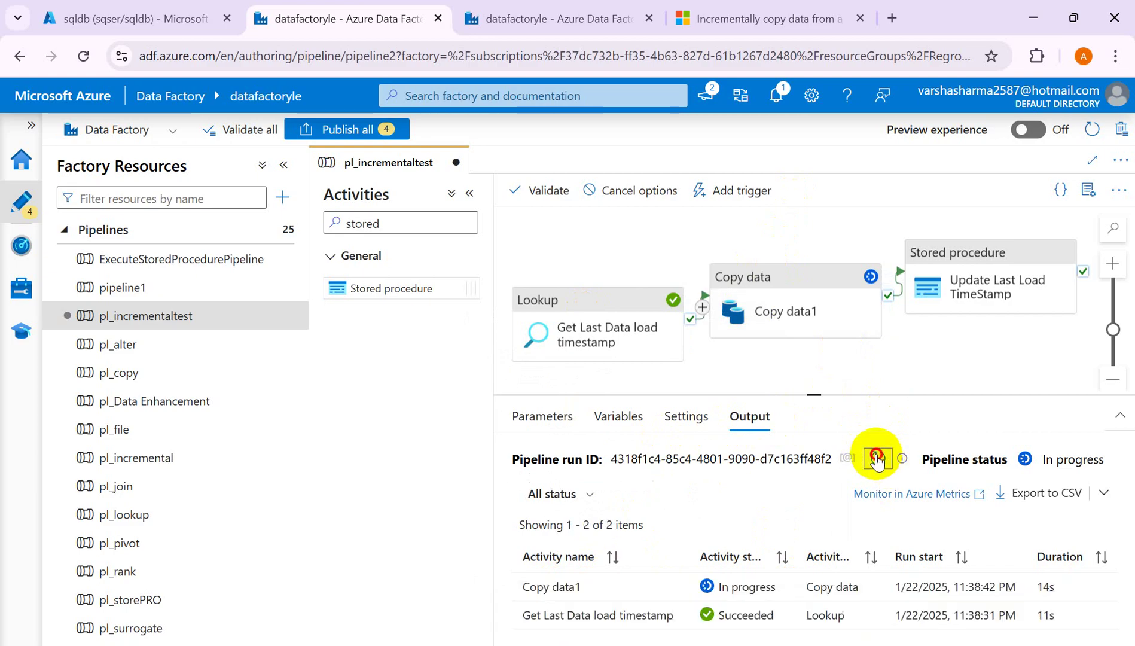
click(877, 458)
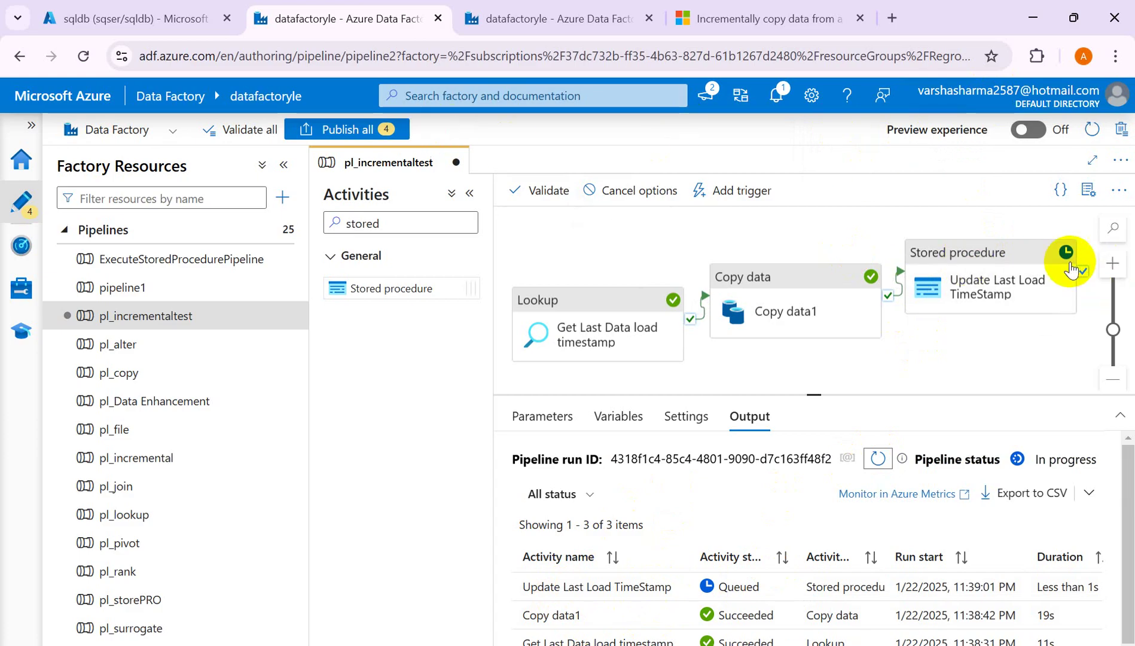
click(878, 460)
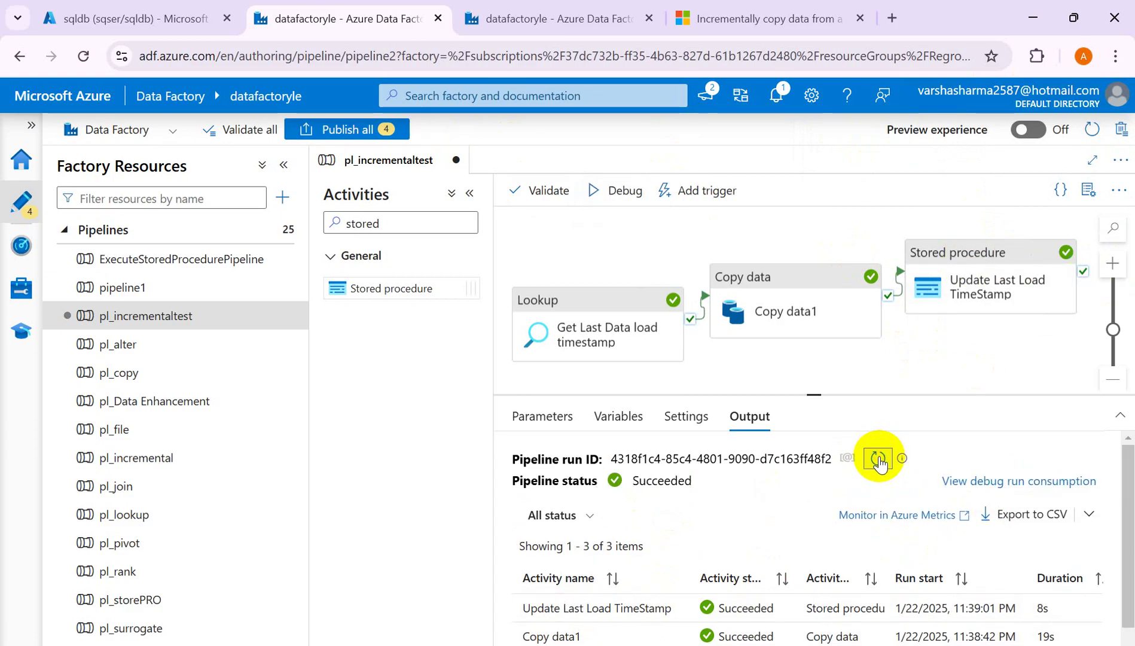
- Return to the sqldb query editor and run select * from [dbo].[Sales_tr] to check the copied rows
click(84, 23)
click(580, 326)
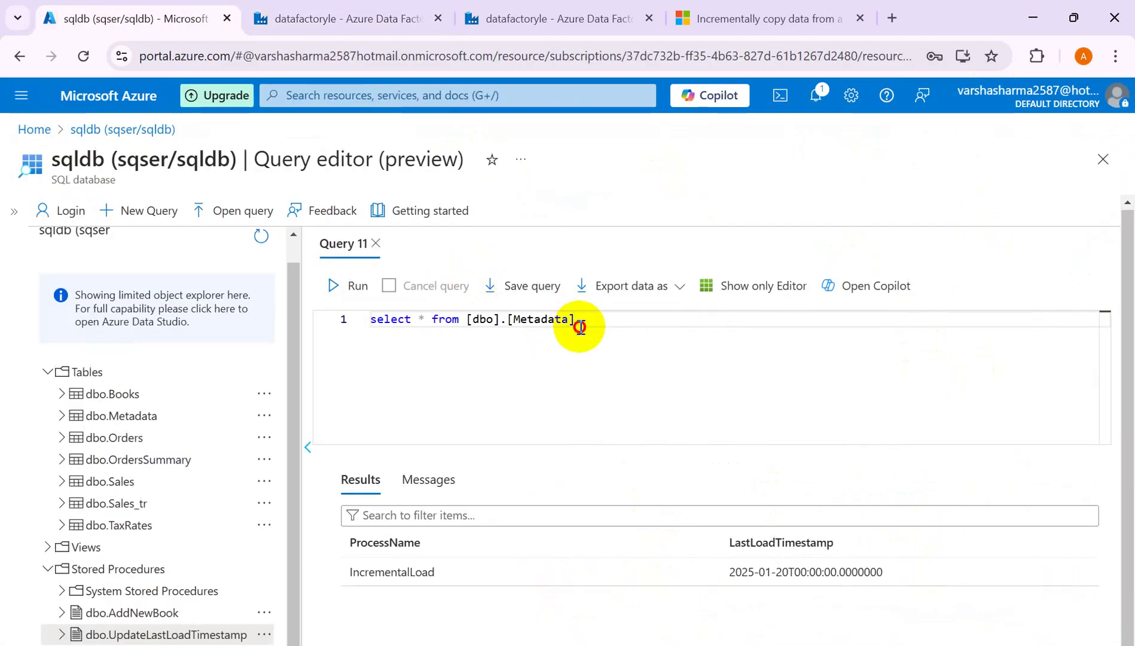
drag(580, 325, 469, 319)
key(BackSpace)
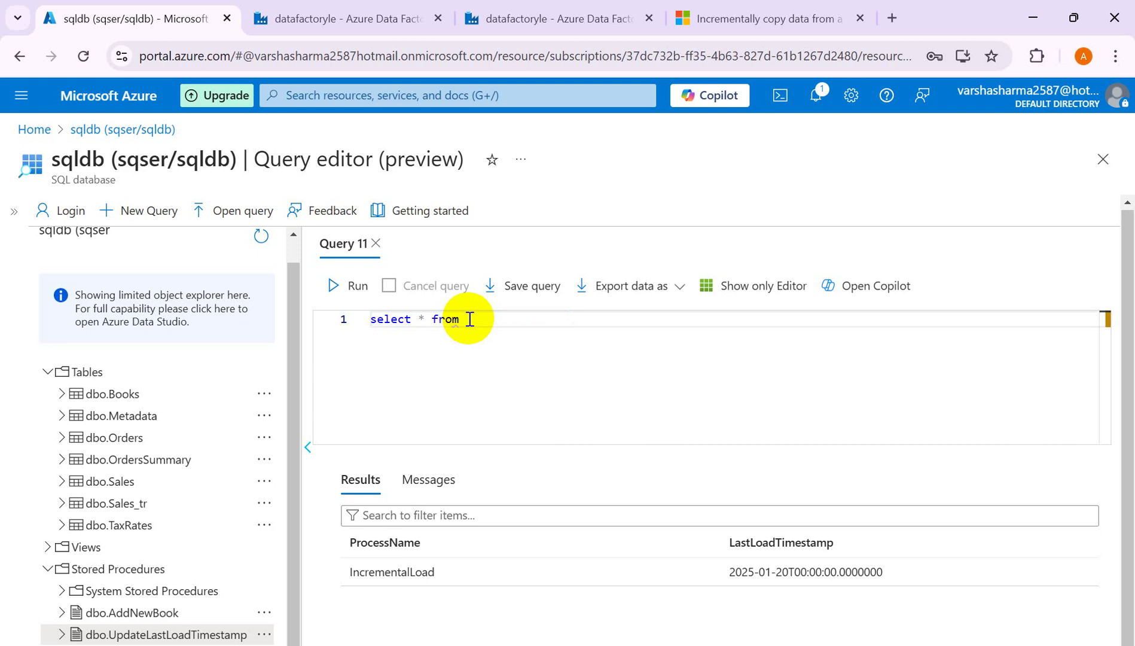
text(sa)
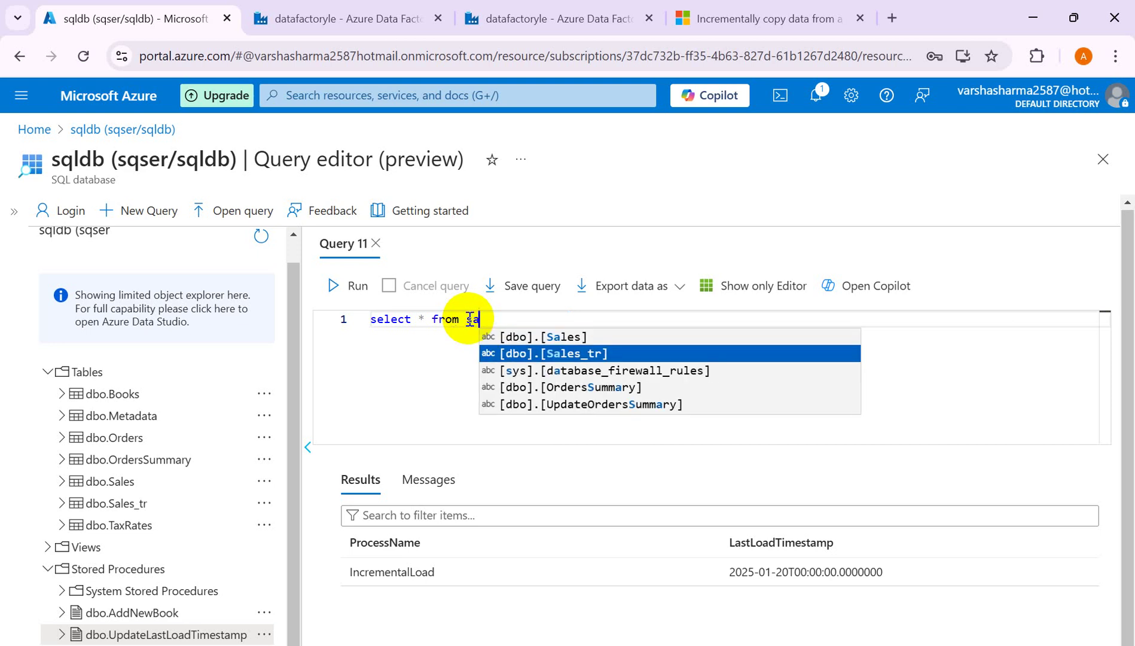
key(Return)
click(352, 286)
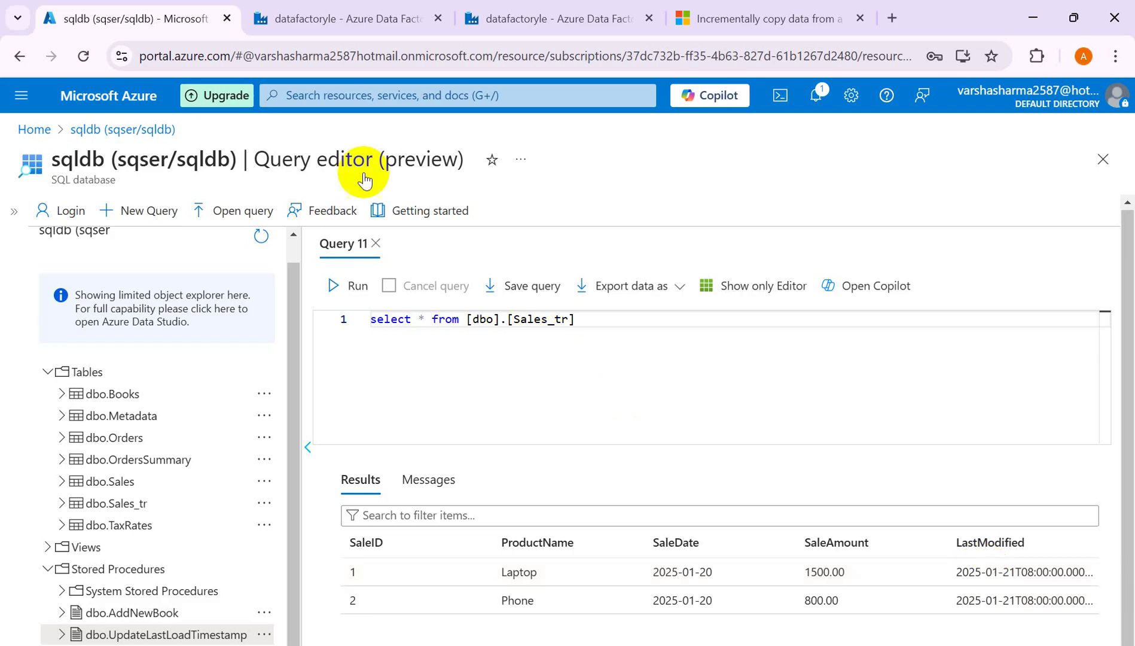
- Switch to Incremental_Procedure_SQL.sql in Notepad++, review the source query for the Copy activity, and return to the sqldb query editor
click(676, 598)
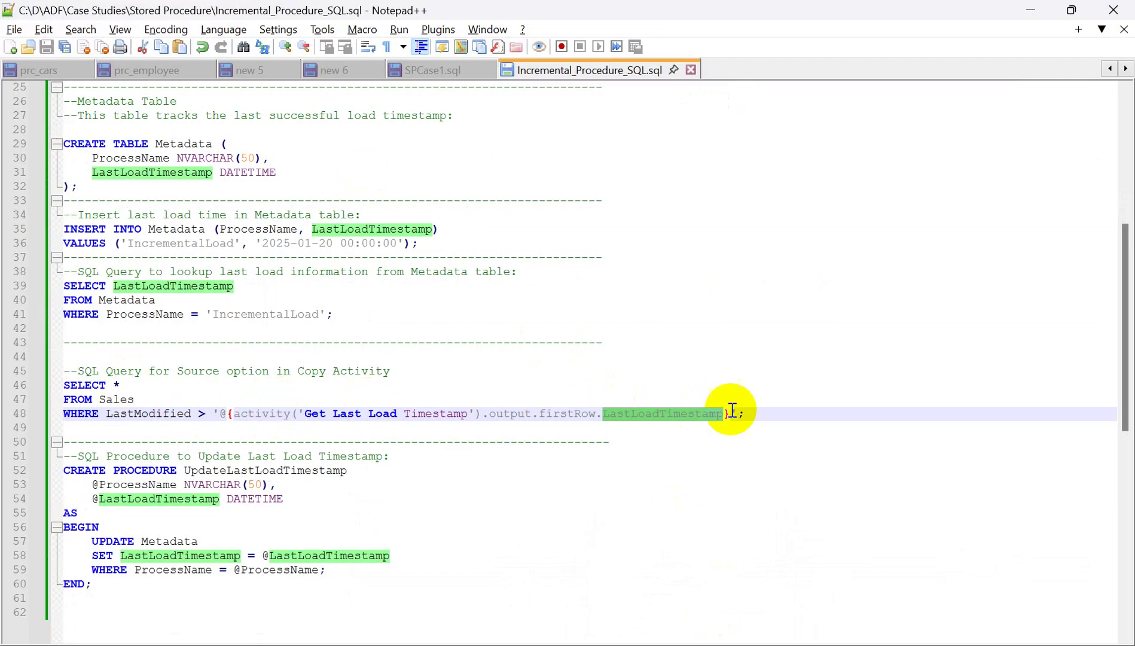
drag(755, 416, 62, 391)
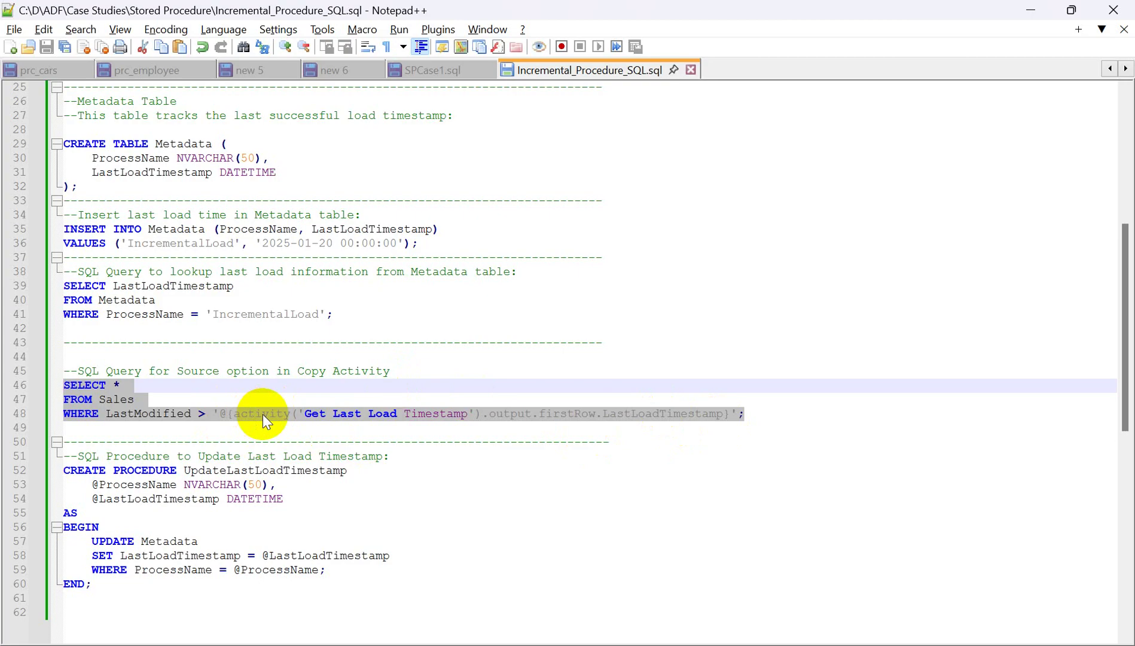
key(alt+Tab)
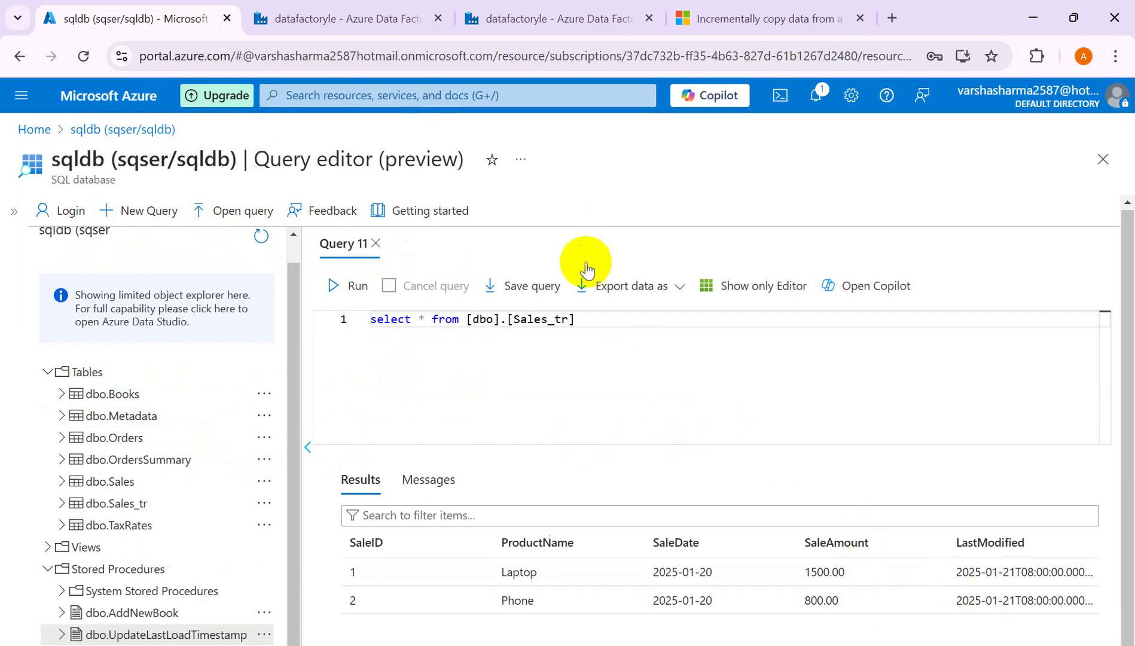
- Run select * from [dbo].[Metadata] and examine the LastLoadTimestamp value of the IncrementalLoad process
drag(589, 318, 467, 319)
key(BackSpace)
text([dbo].[Metadata])
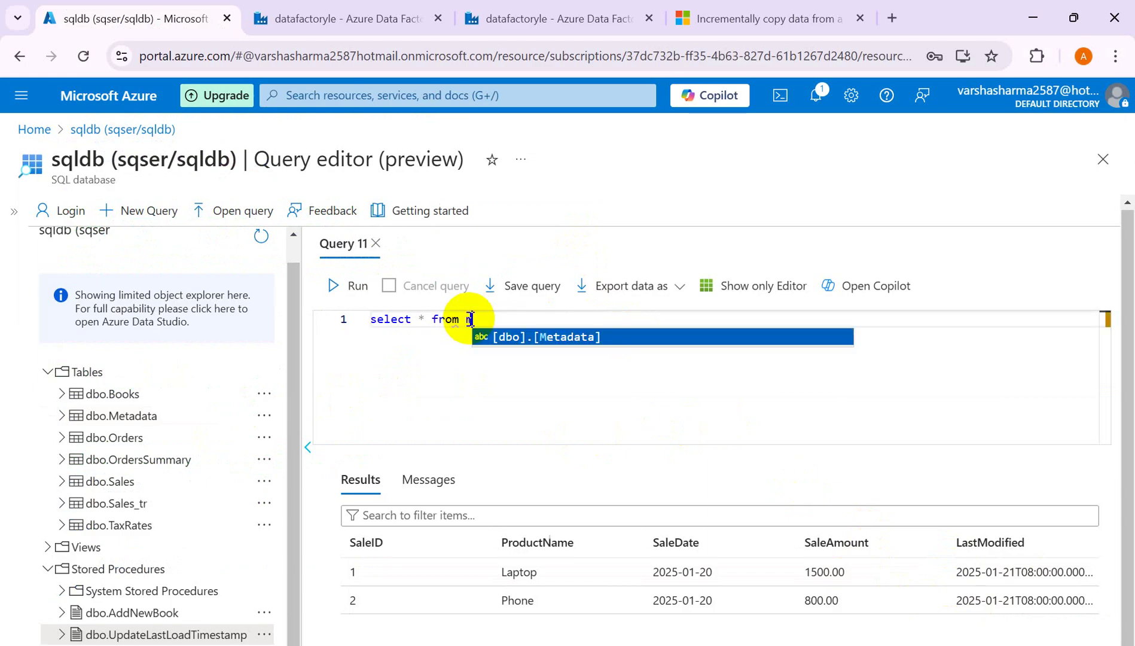
click(336, 17)
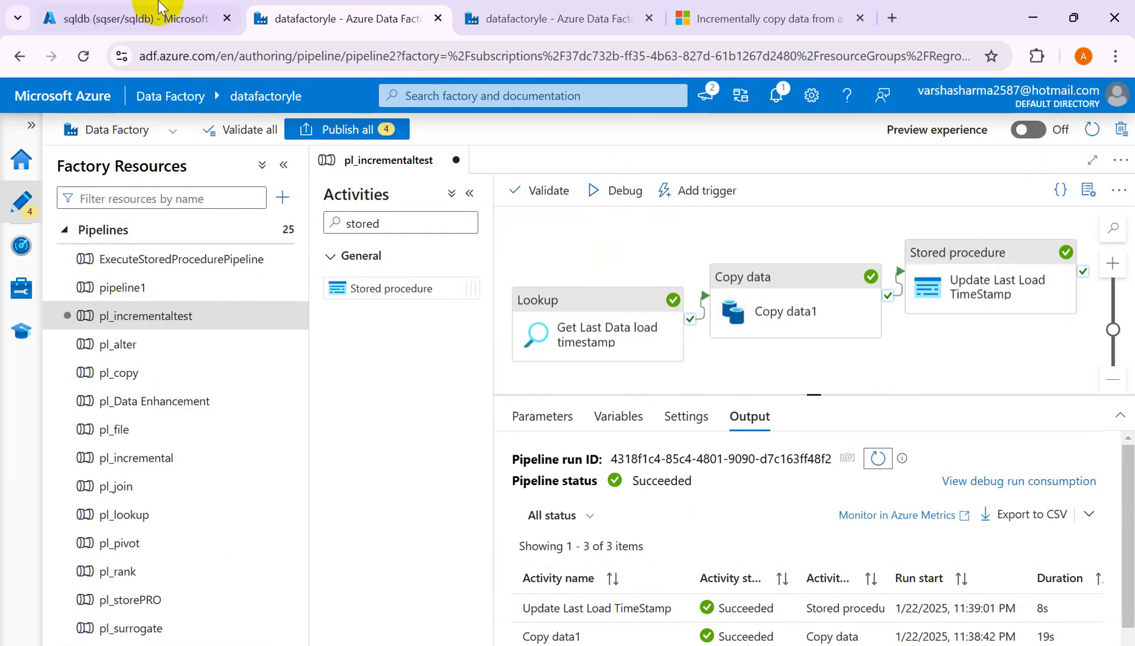
click(96, 21)
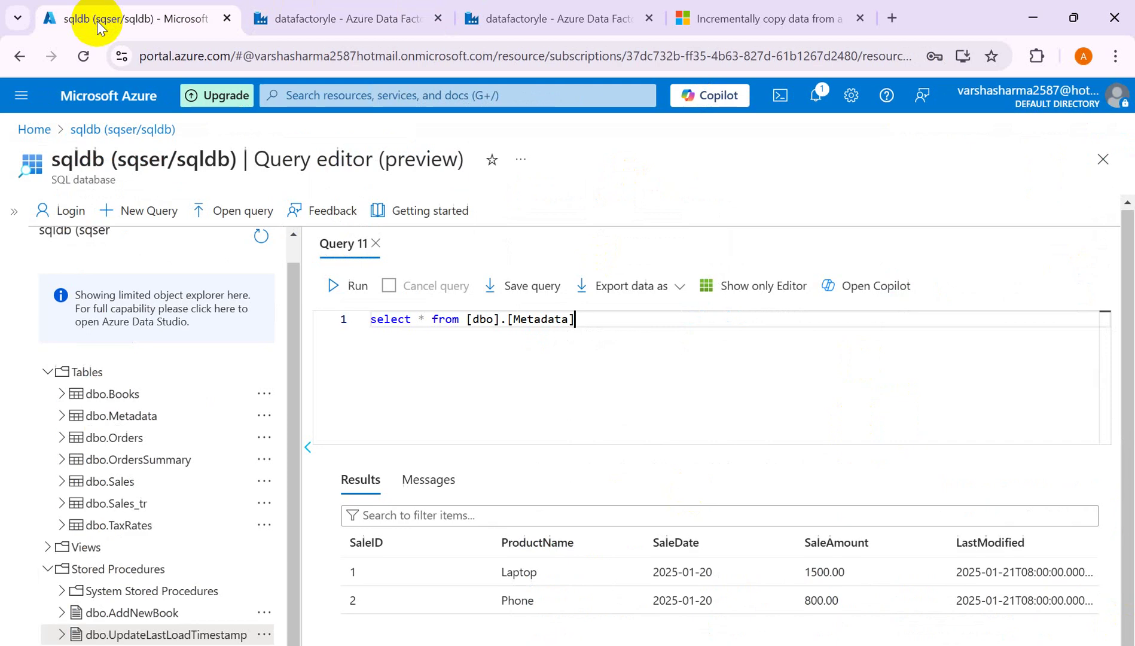
click(366, 284)
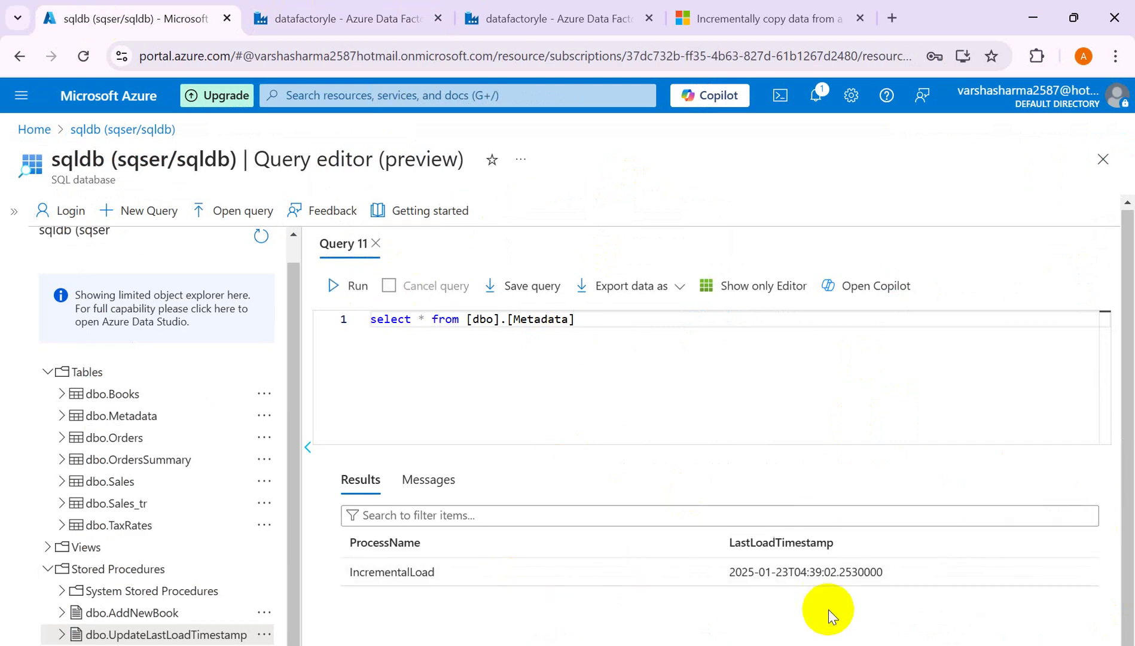
drag(730, 572, 901, 574)
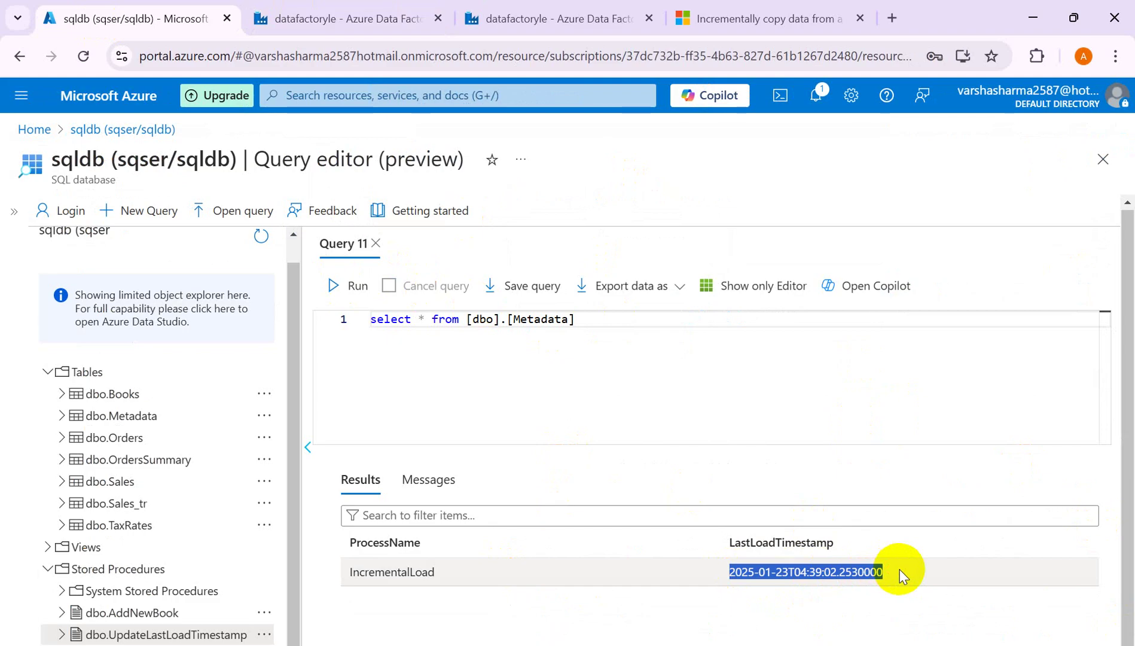
click(792, 573)
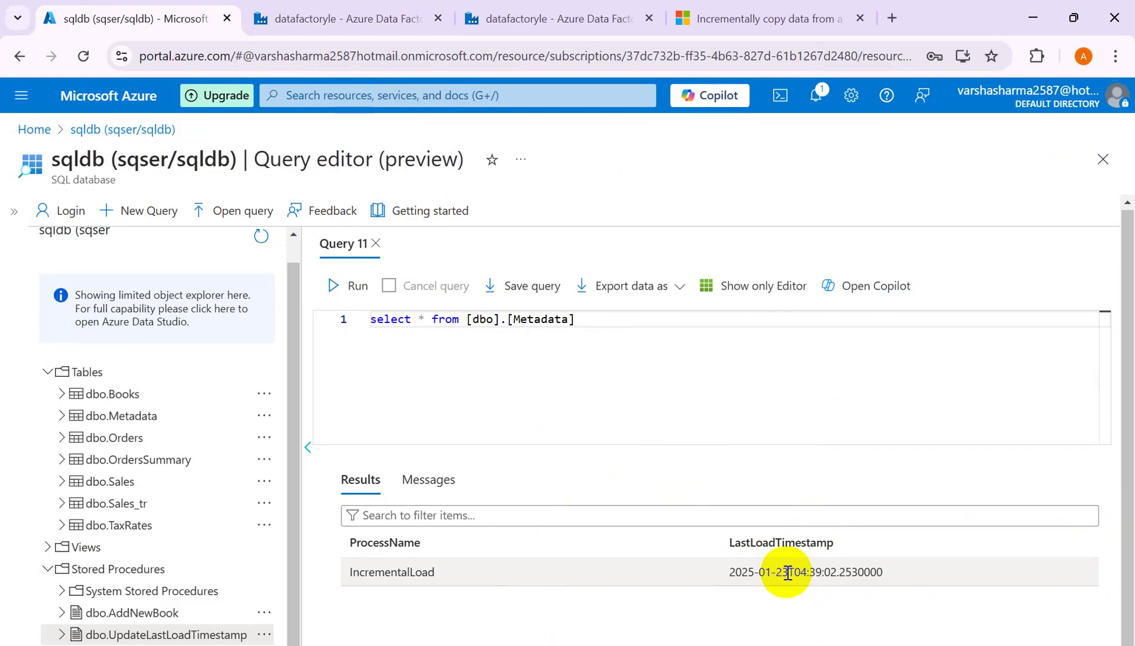
drag(894, 570, 741, 578)
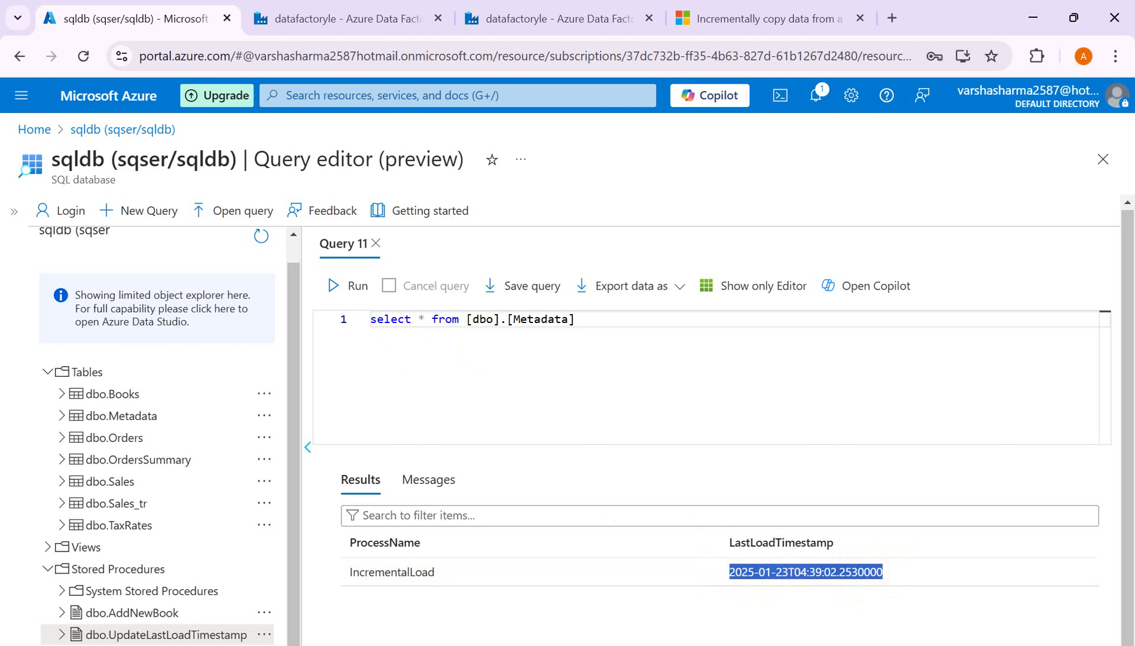
- Copy the INSERT INTO Sales statement with its Laptop row from the Notepad++ script and replace the Metadata query with it
key(alt+Tab)
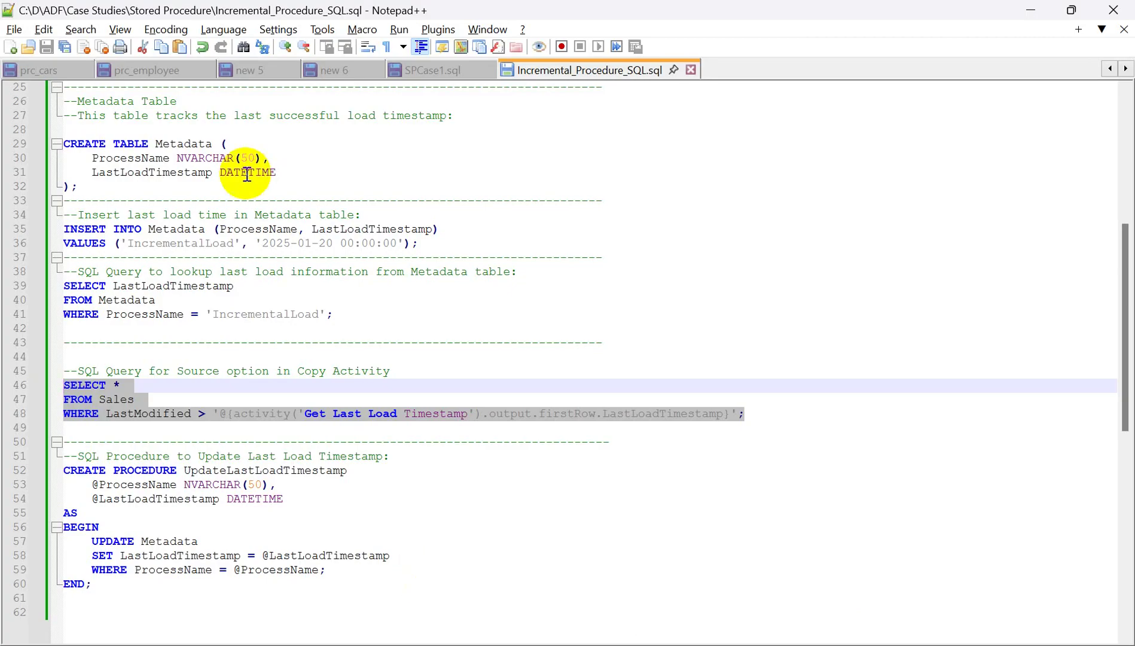
drag(1117, 359, 1118, 159)
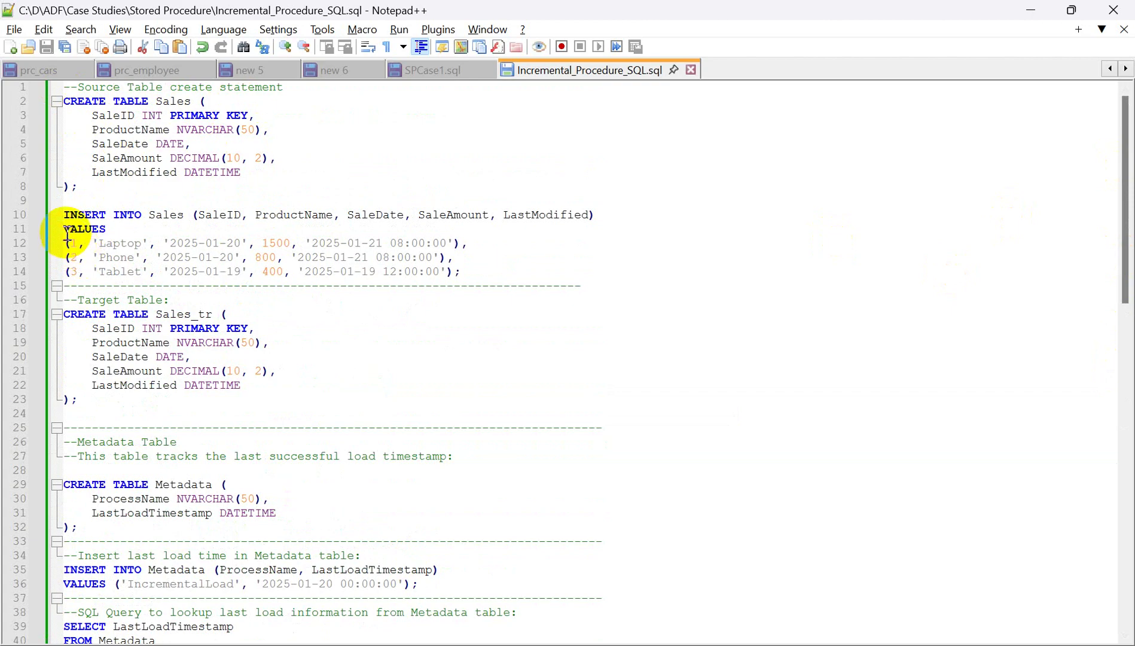
drag(67, 213, 476, 243)
key(ctrl+c)
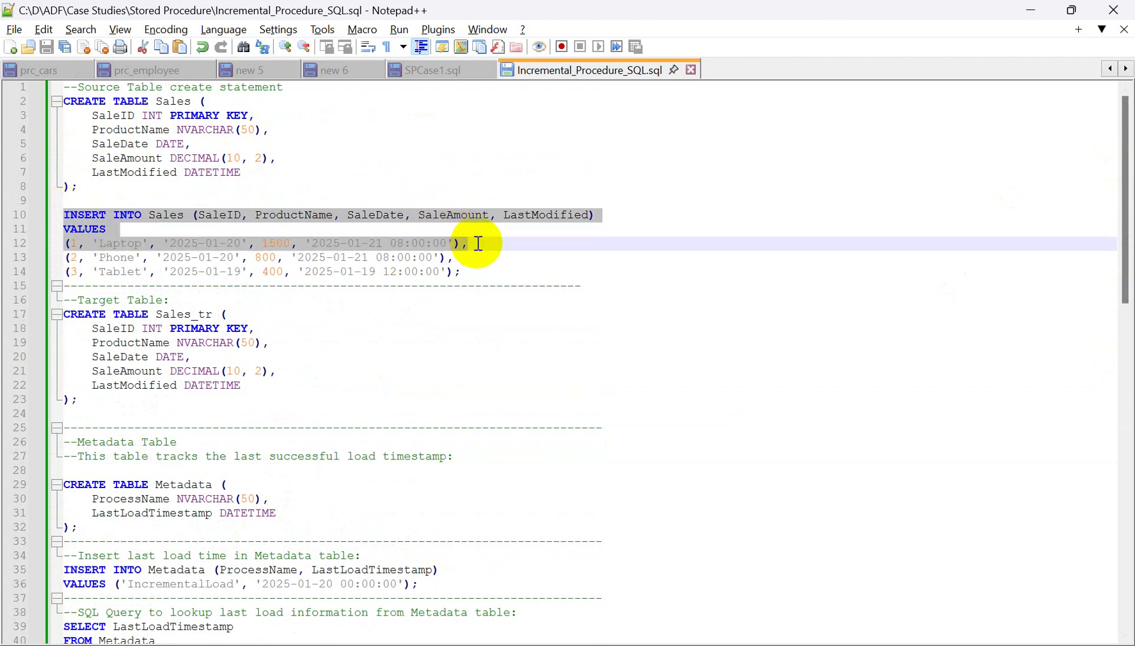
key(alt+Tab)
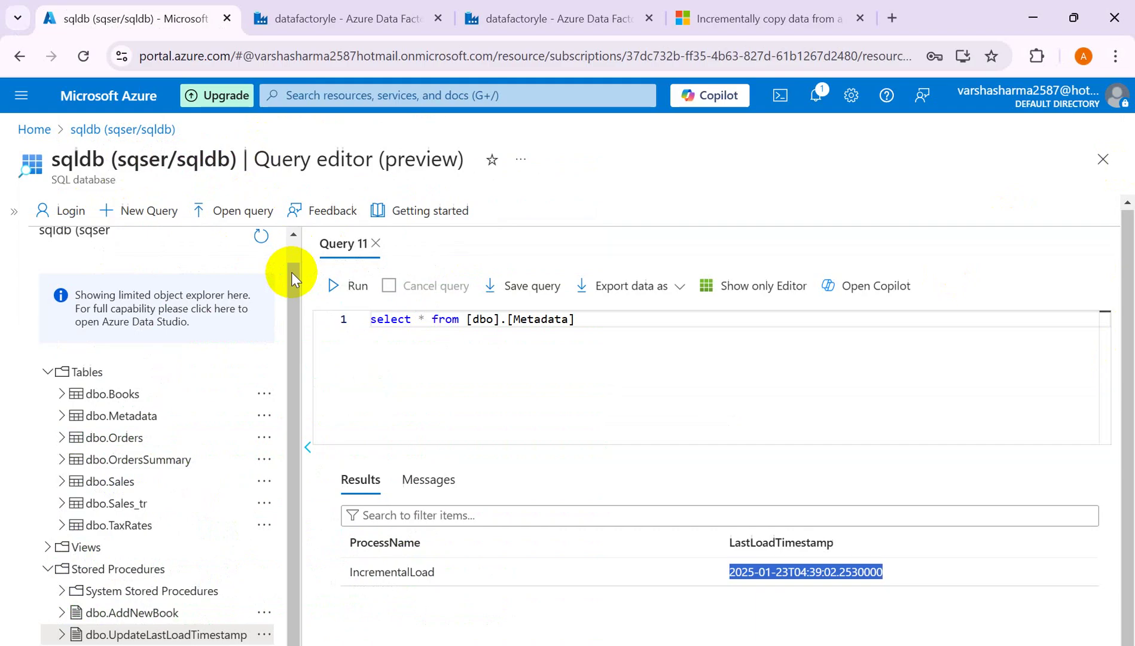
drag(577, 319, 342, 320)
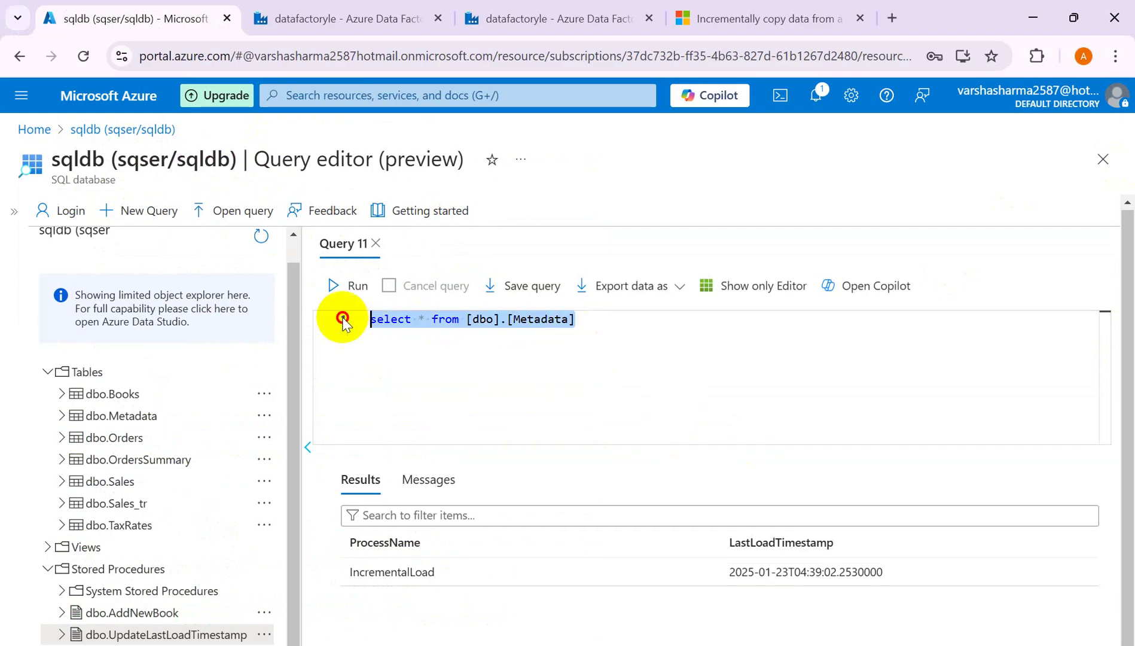
key(ctrl+v)
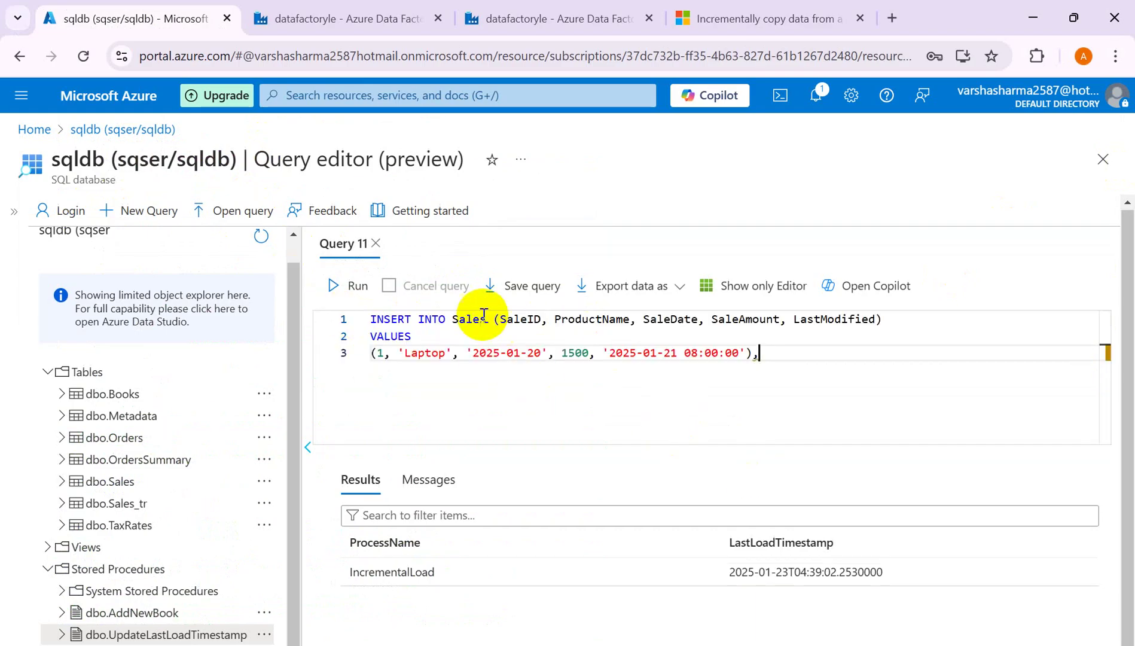
- Change the row to be inserted to SaleID 4, ProductName 'LED' and SaleDate '2025-01-22'
double_click(381, 352)
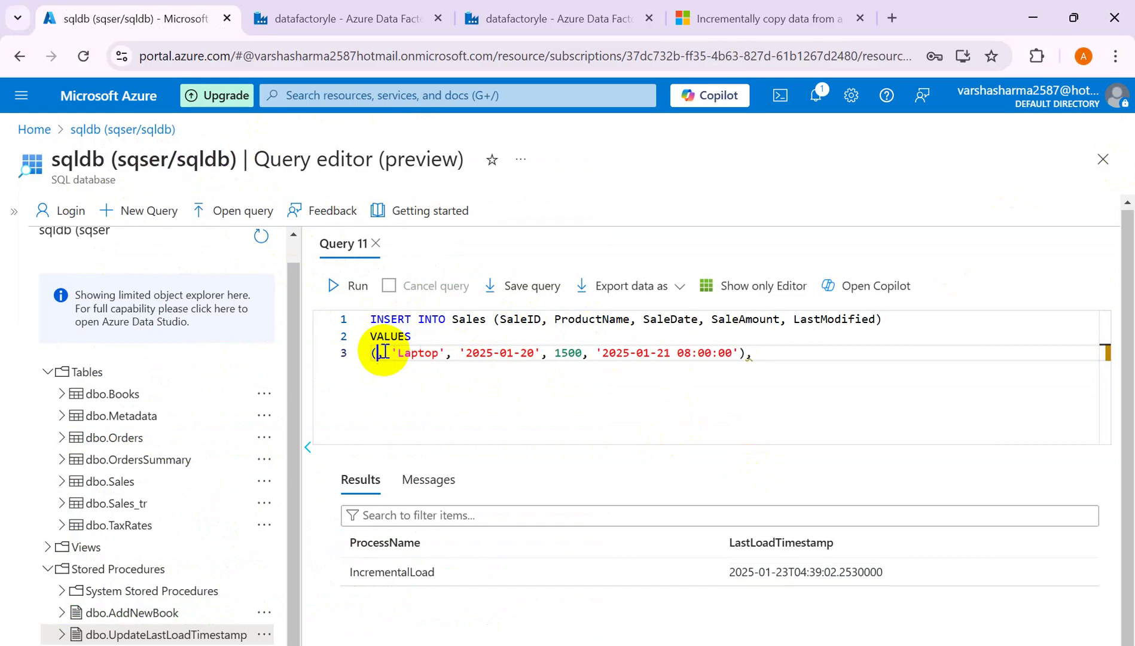
text(4)
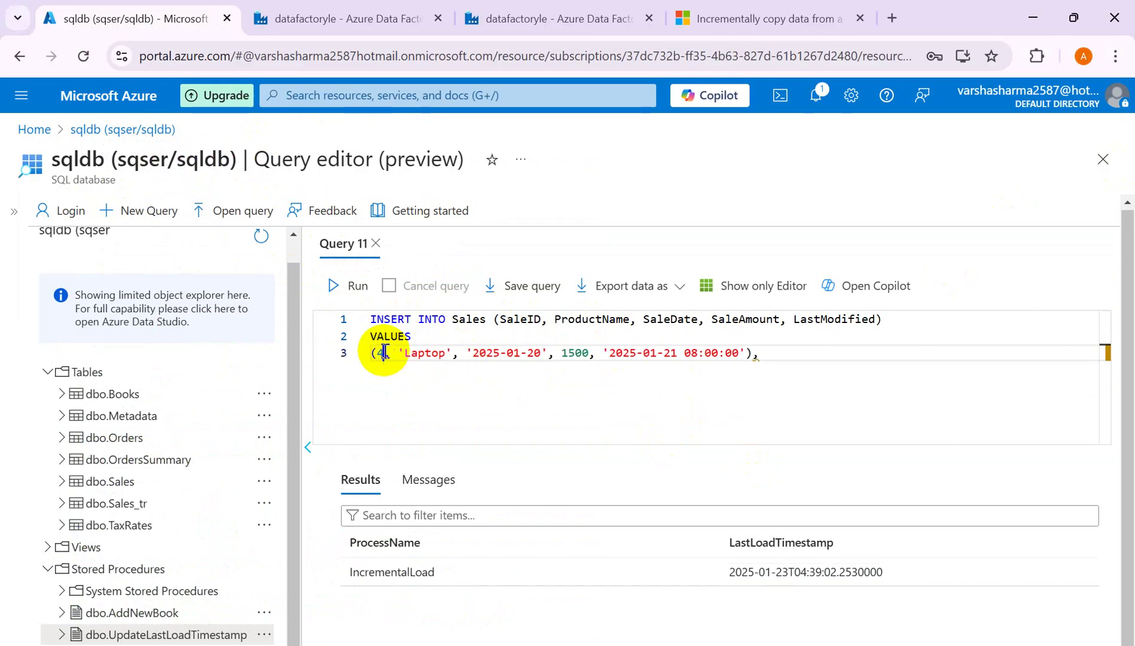
click(446, 353)
key(BackSpace)
key(BackSpace)
key(BackSpace)
key(BackSpace)
key(BackSpace)
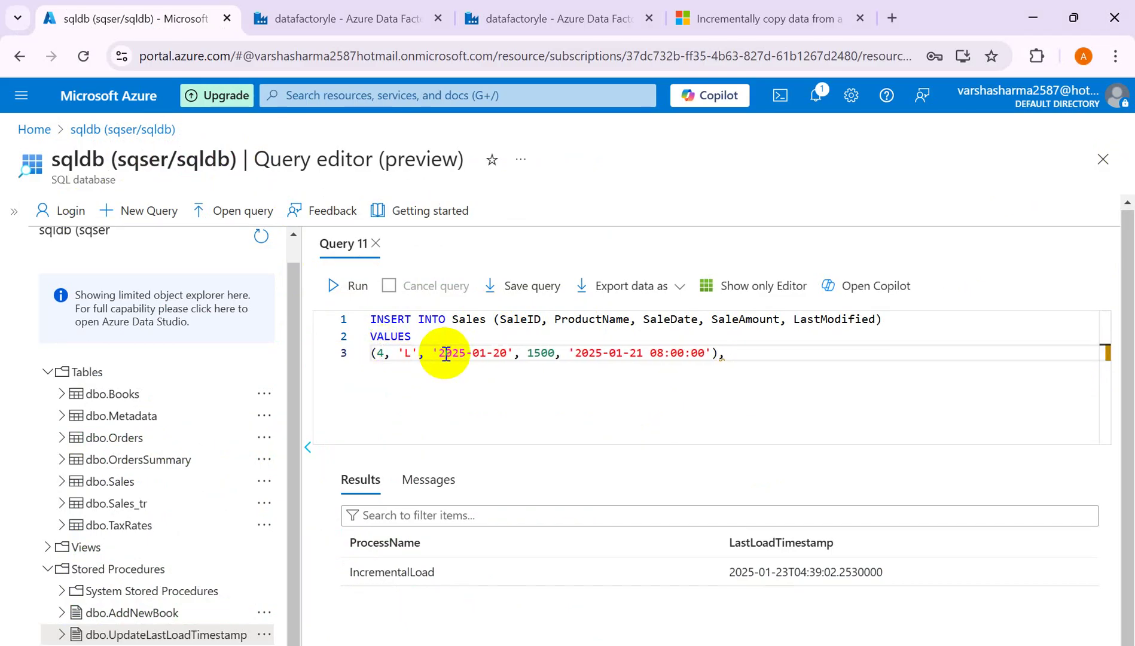
text(ED)
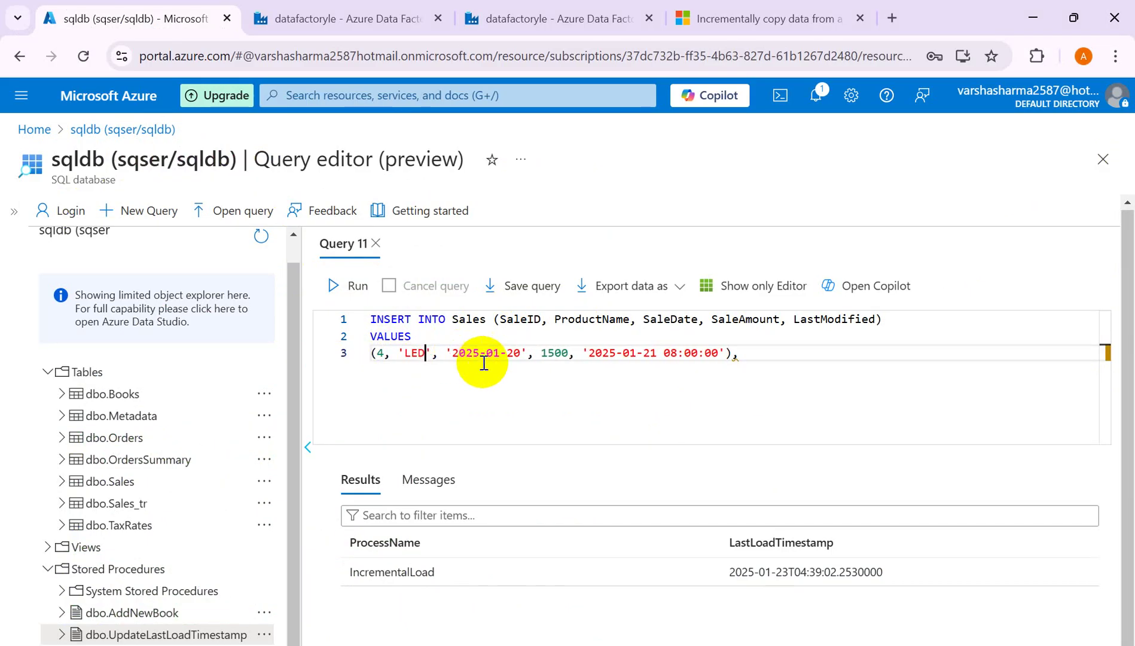
click(518, 352)
key(BackSpace)
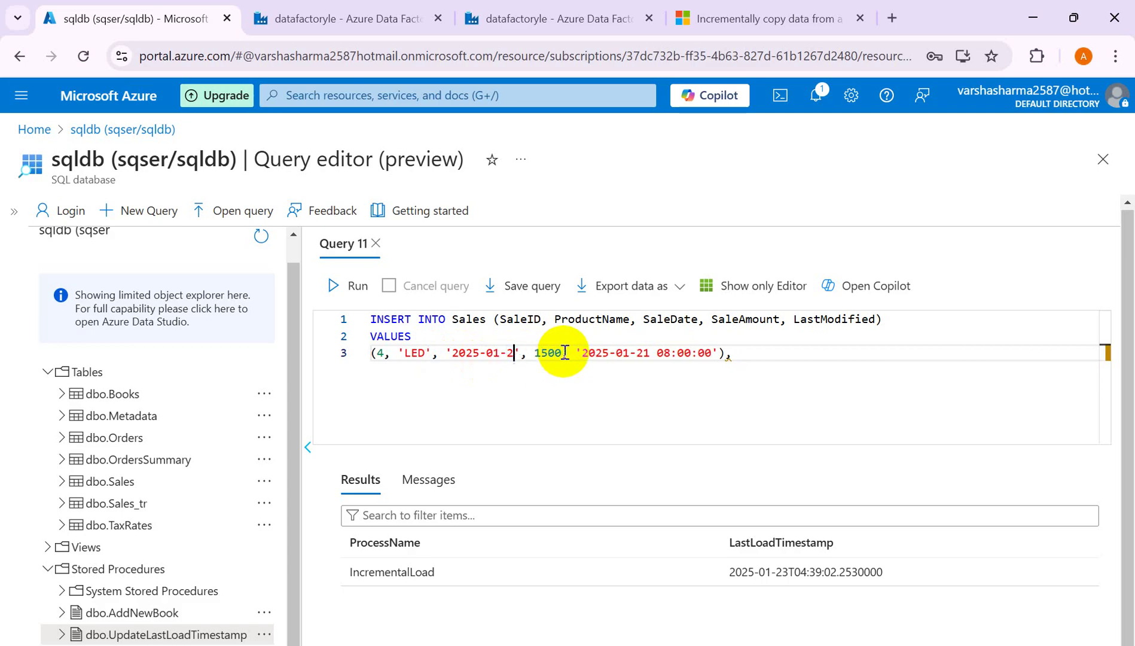
text(2)
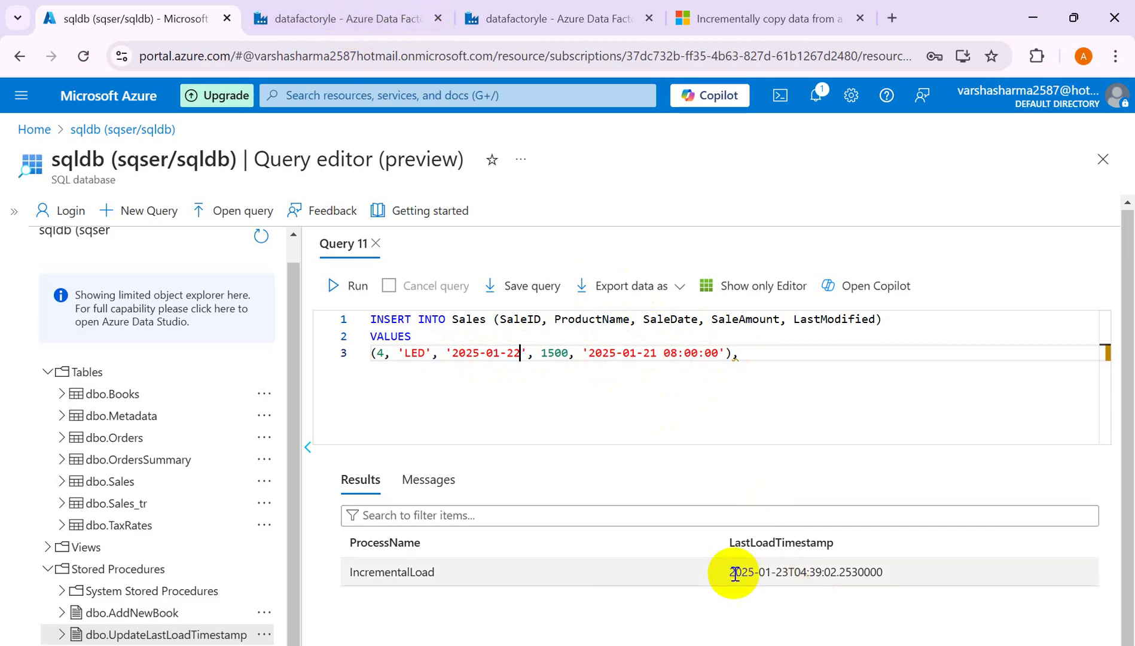
drag(883, 573, 731, 571)
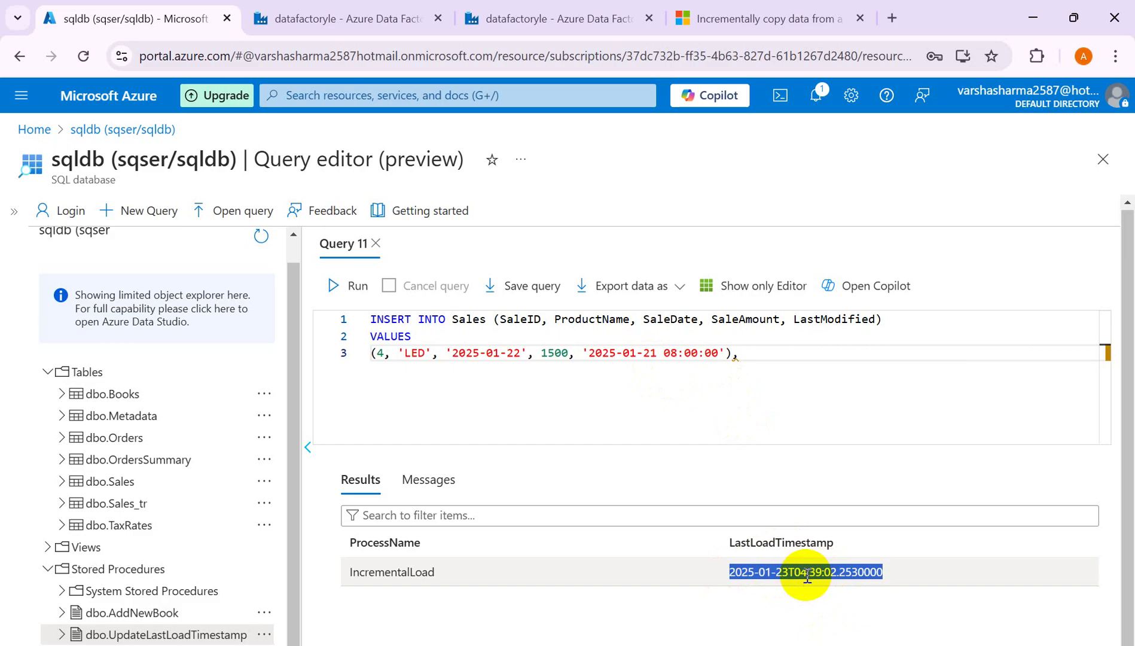
click(656, 353)
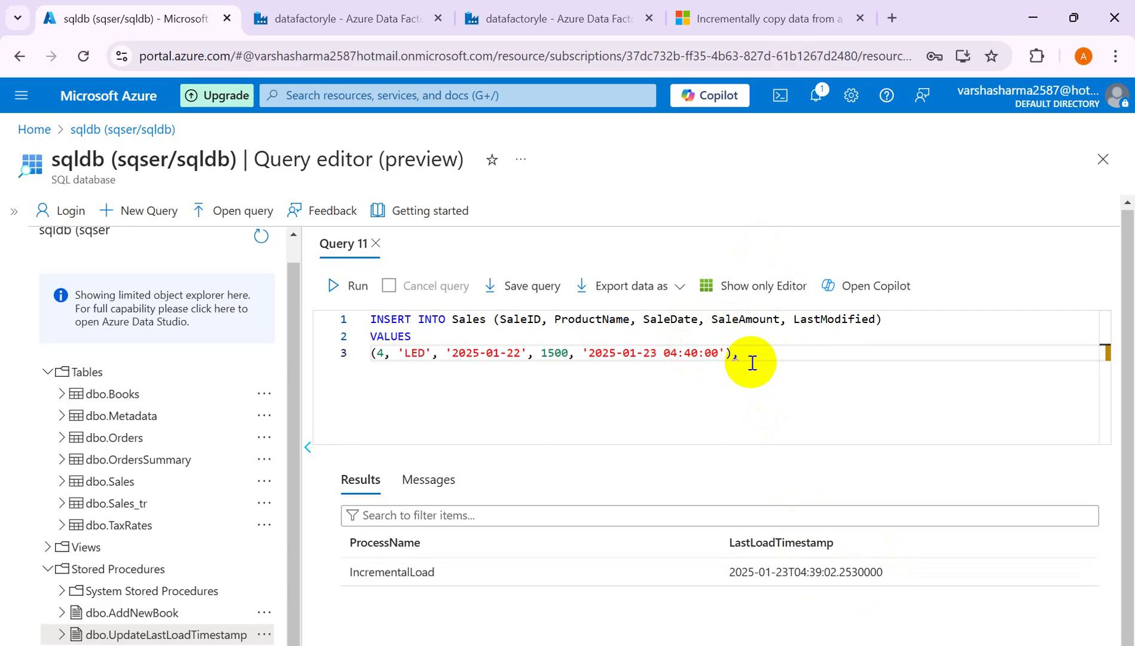
mouse_move(741, 356)
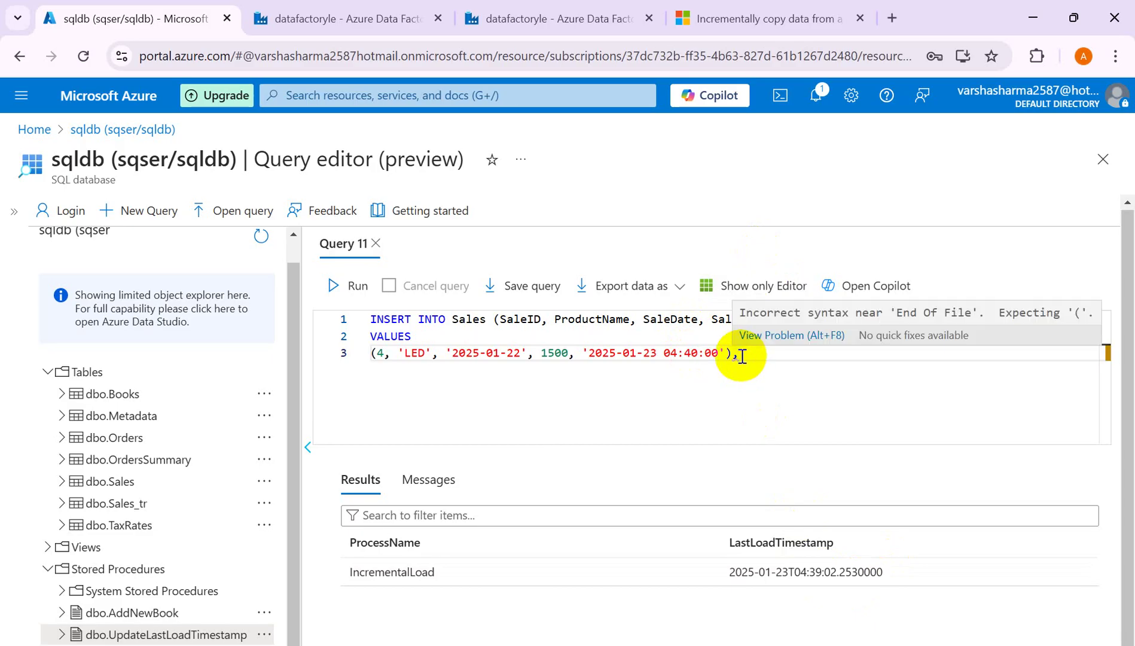
key(BackSpace)
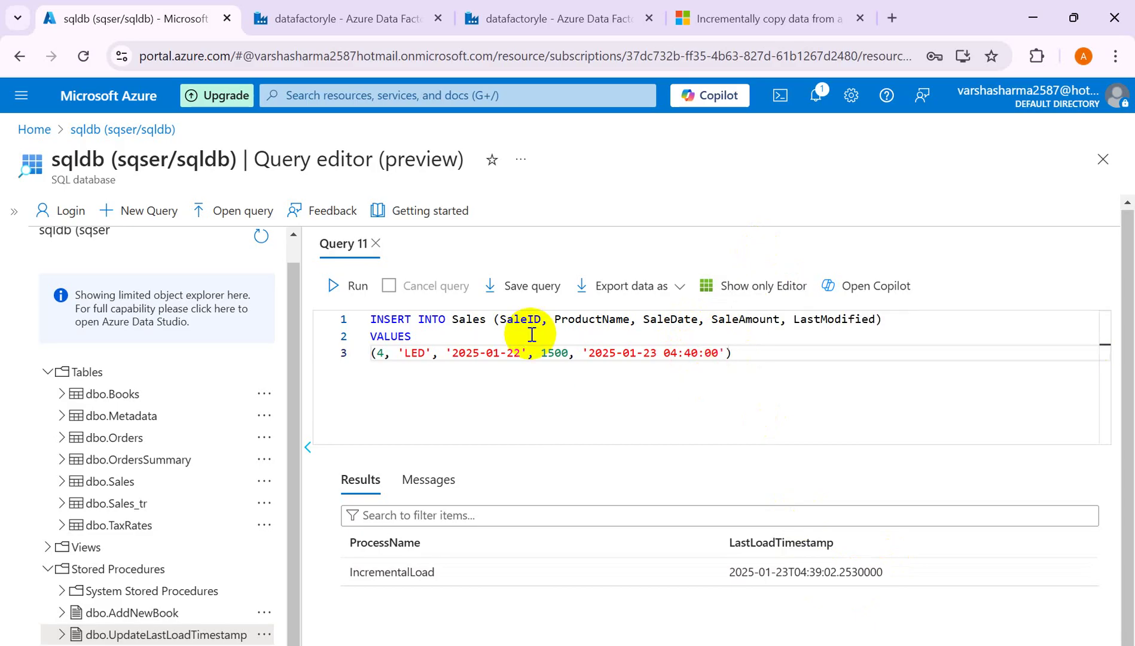
click(355, 289)
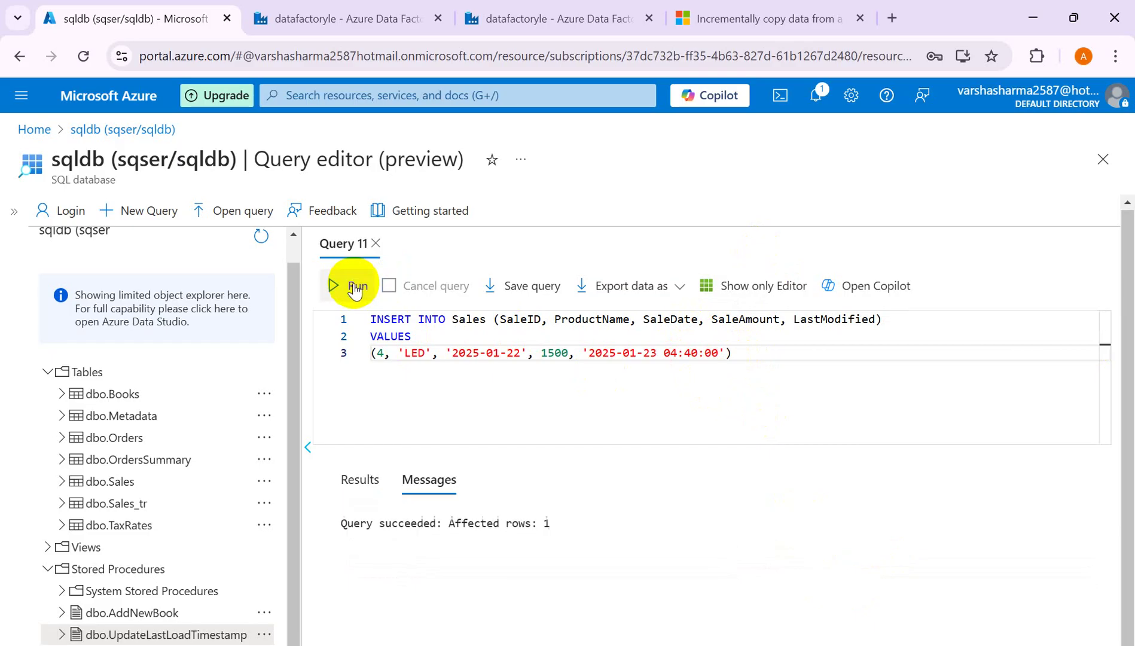
- Replace the INSERT statement with select * from [dbo].[Sales], run it, and check the LED row in the results
drag(752, 352, 332, 297)
key(BackSpace)
text(sele)
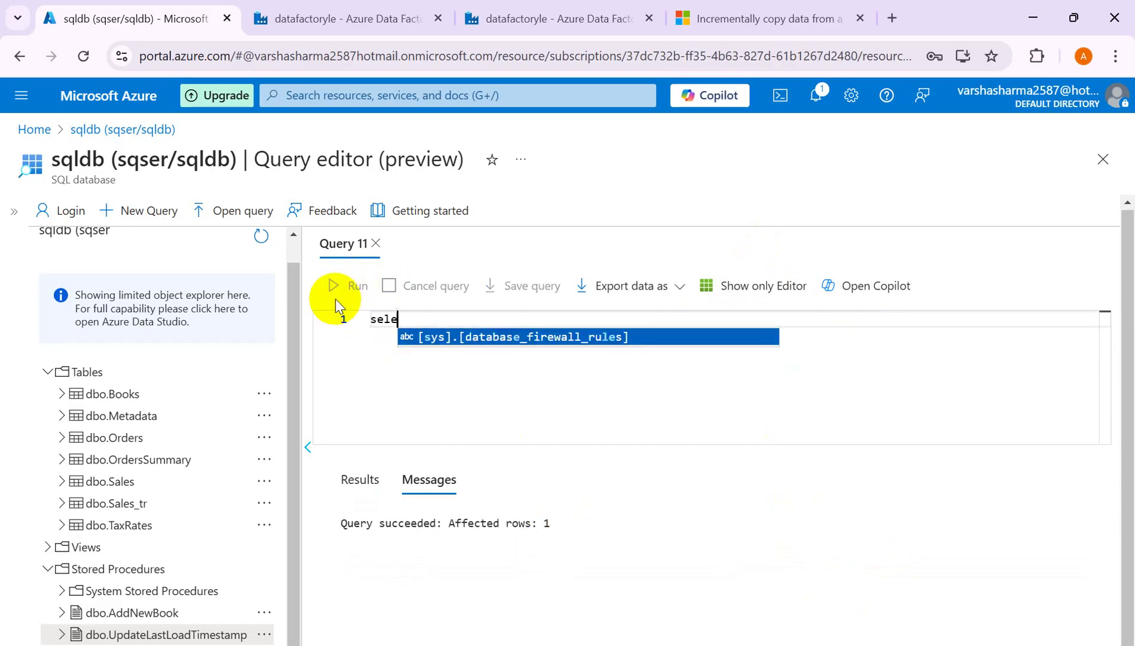
text(ct * from sa)
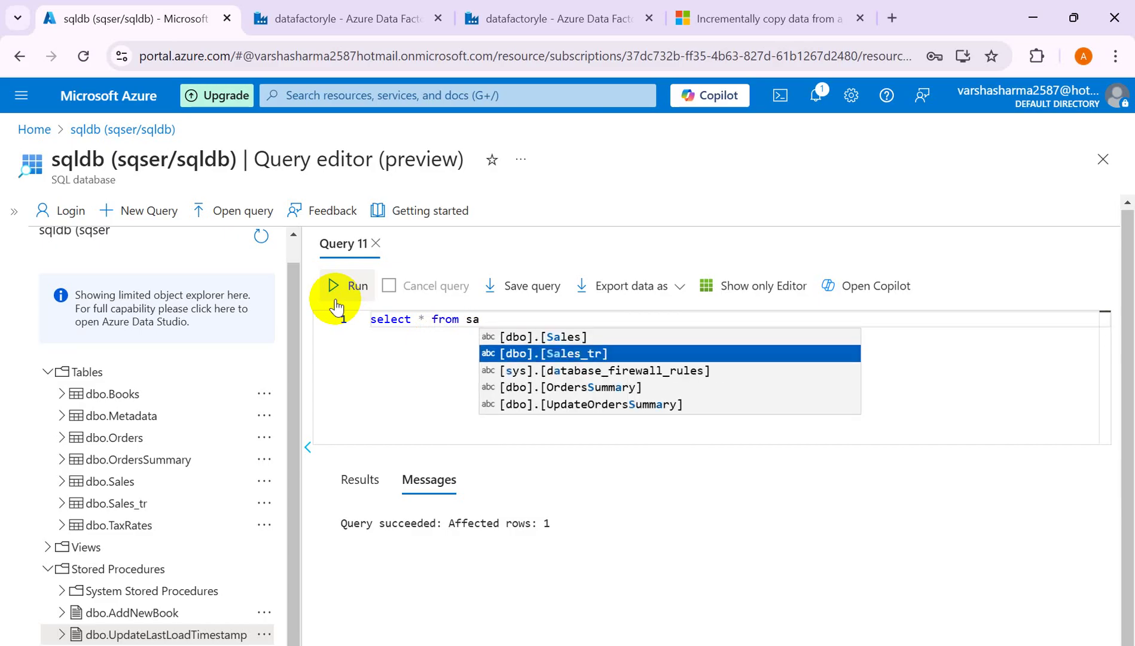
key(Up)
key(Return)
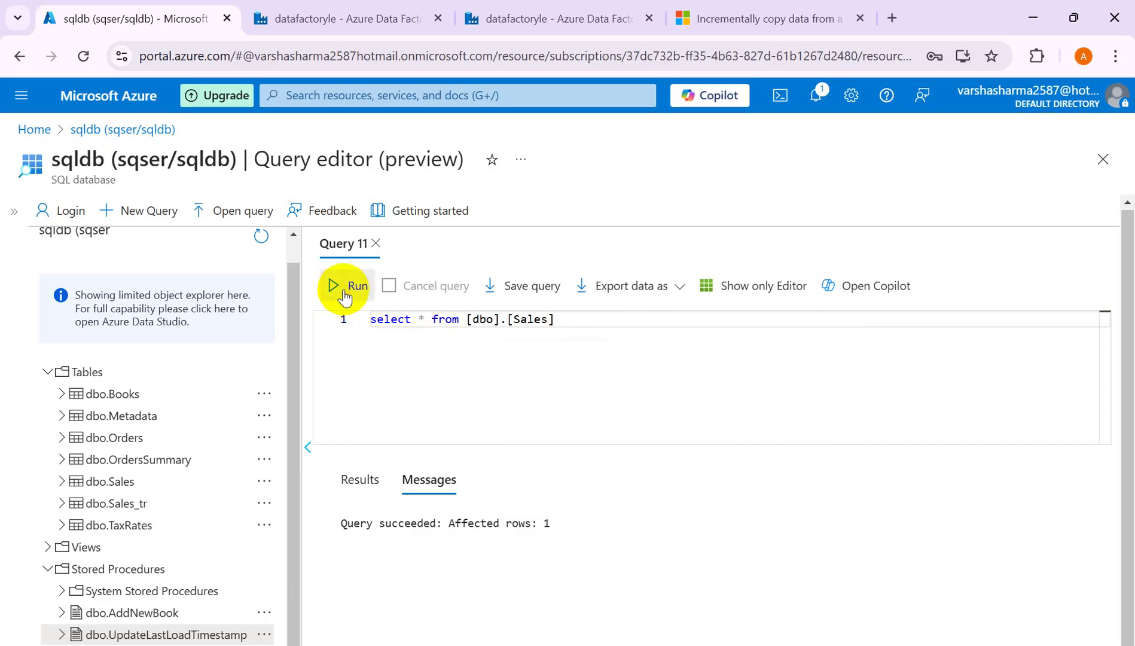
click(346, 292)
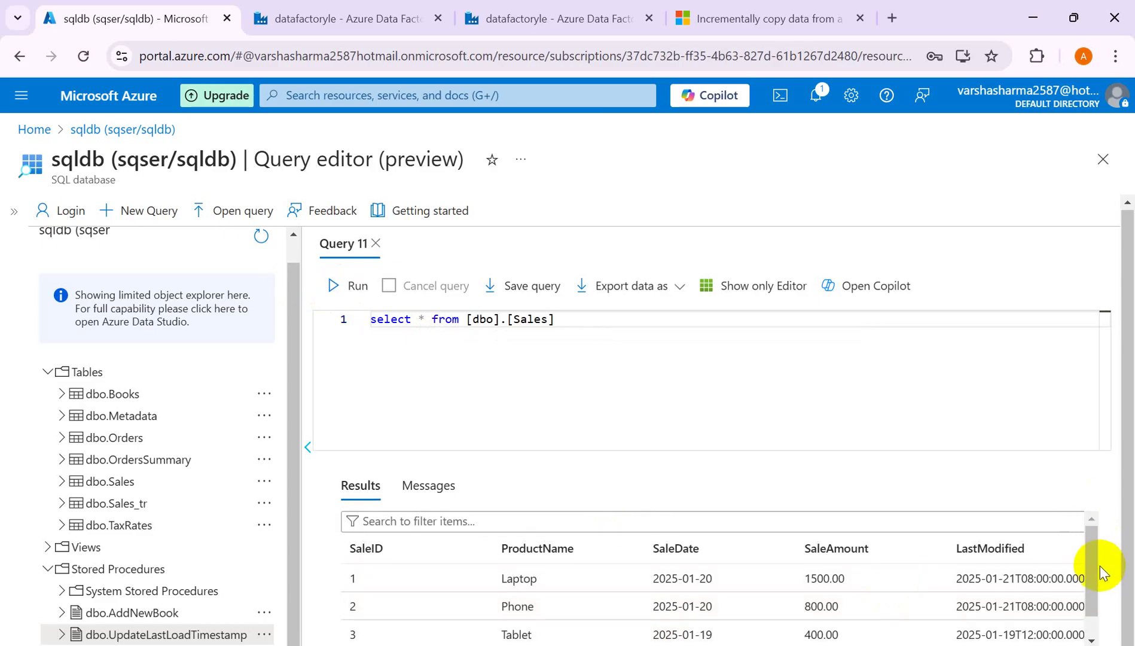
scroll(1100, 566, down, 2)
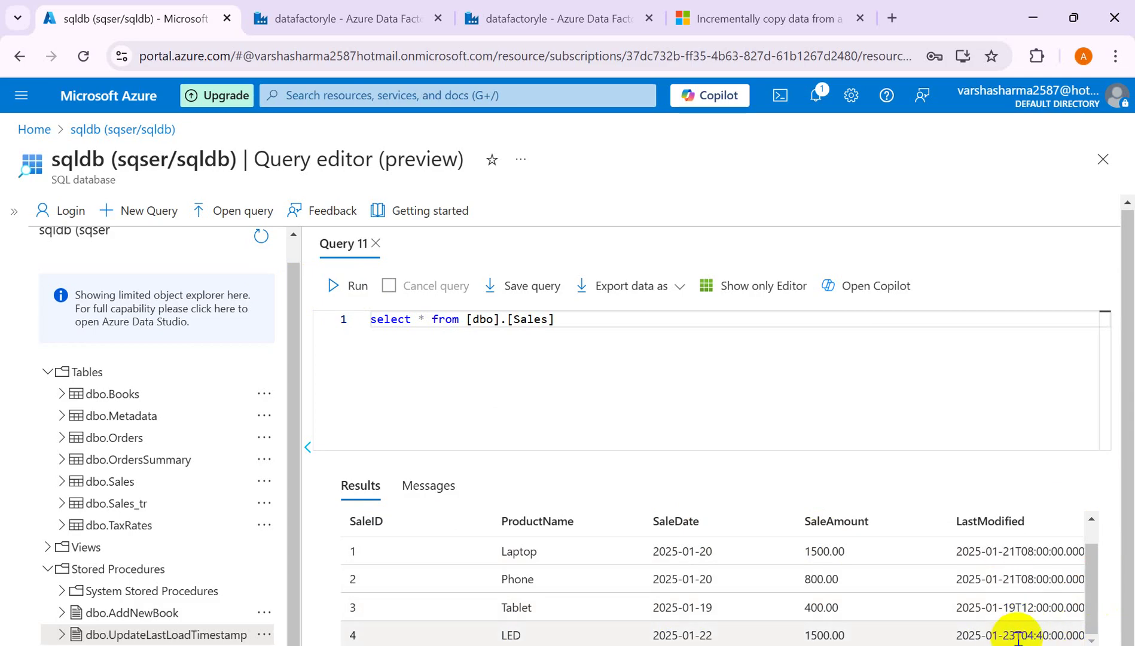
- Add select * from [dbo].[Sales_tr] as a second line below the Sales query and run only that statement
key(Return)
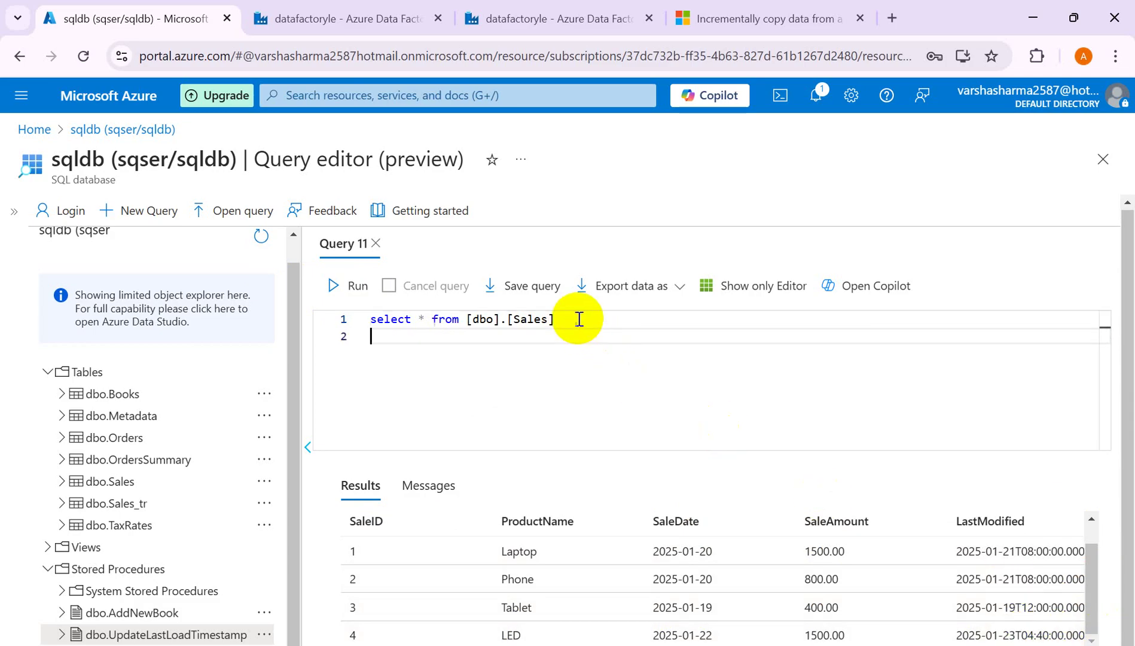
text(sele)
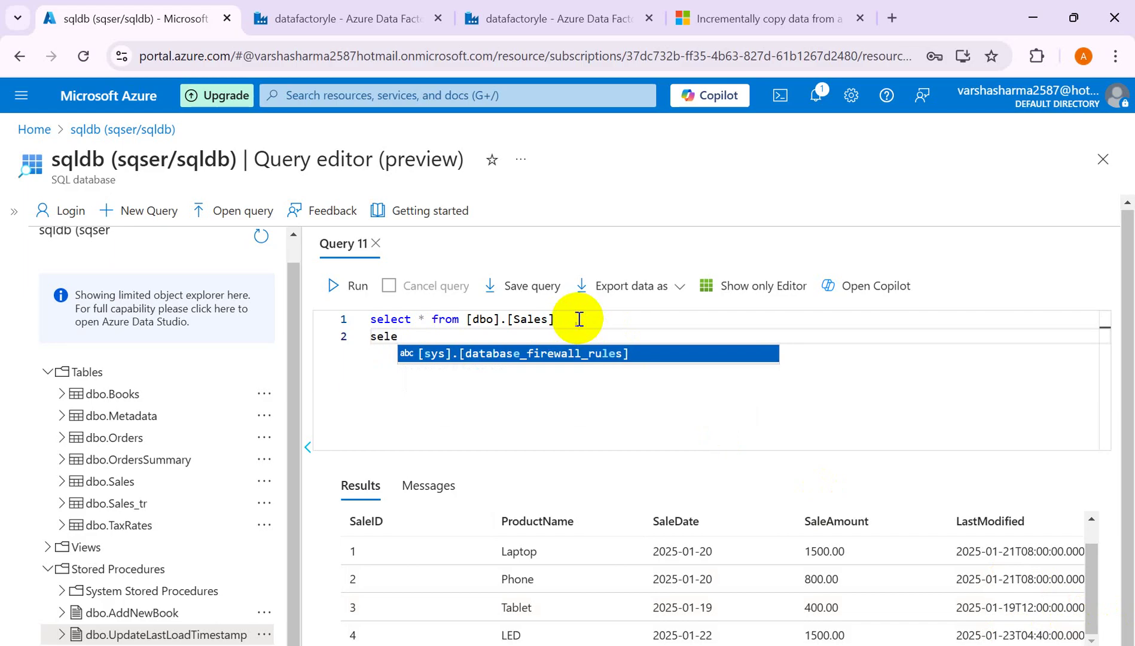
text(ct)
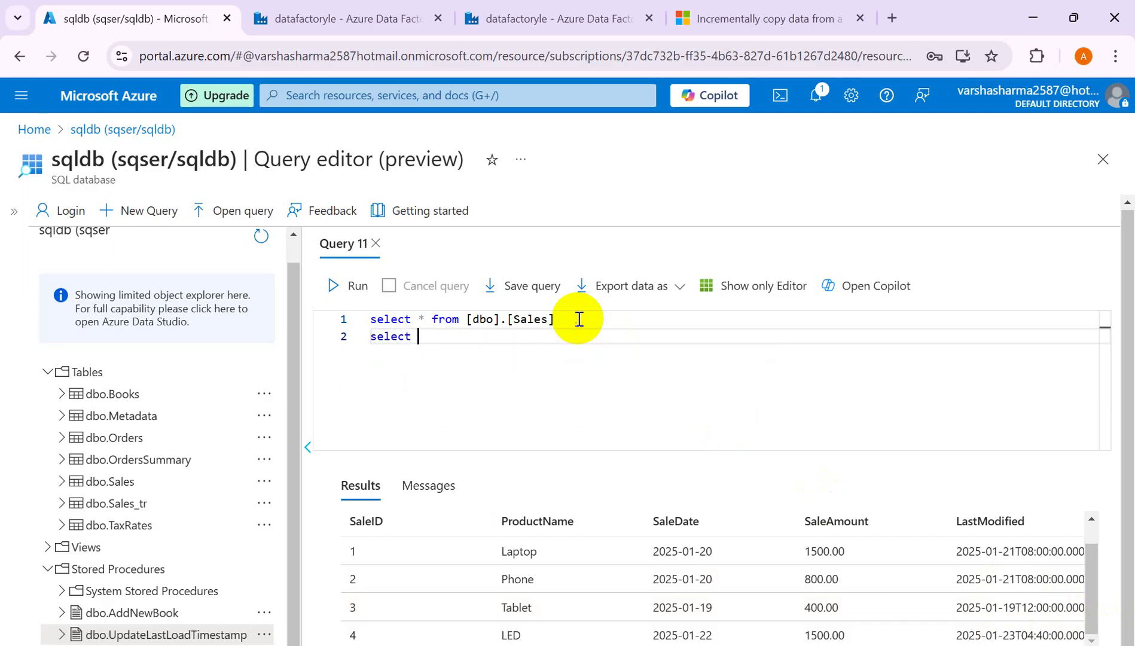
text( * from sa)
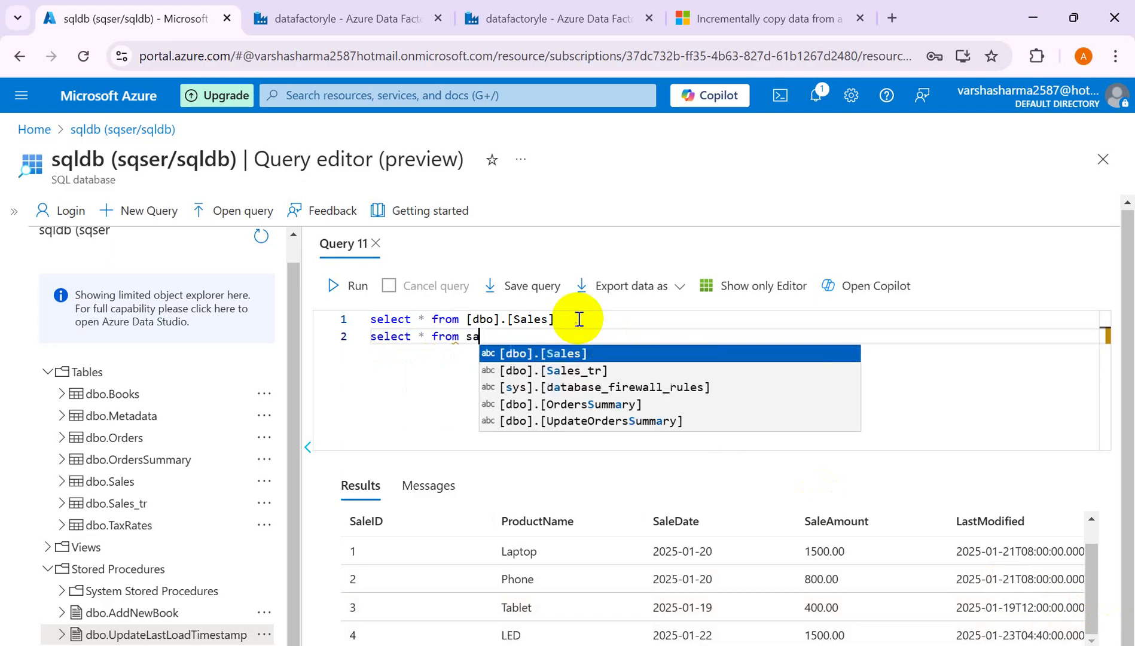
key(Down)
key(Return)
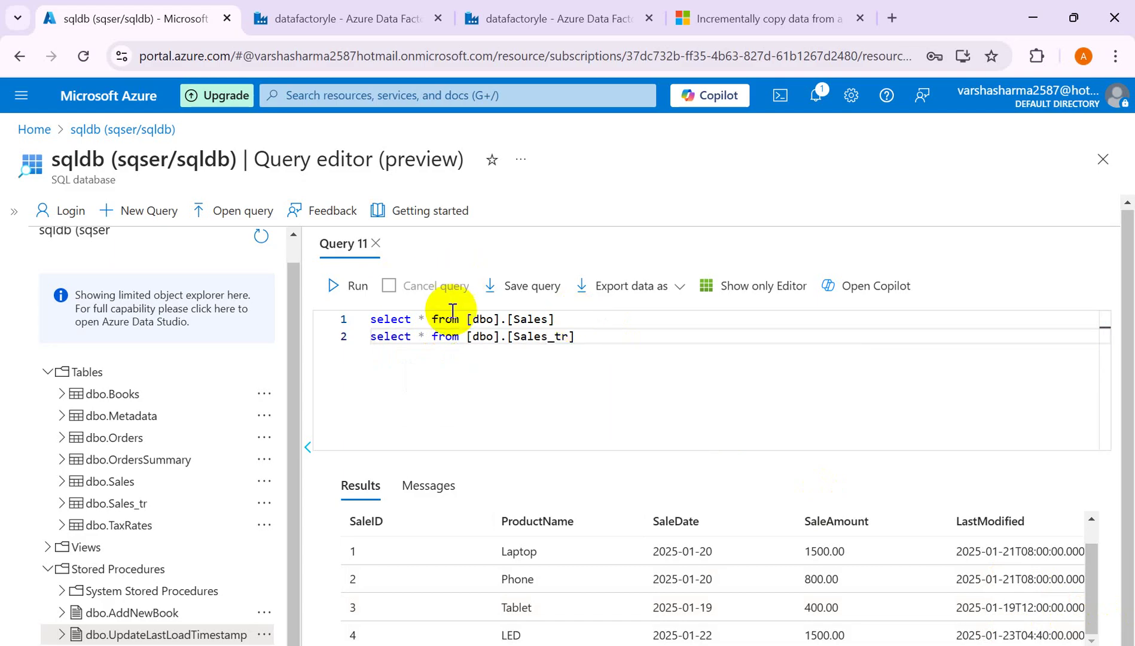
triple_click(368, 338)
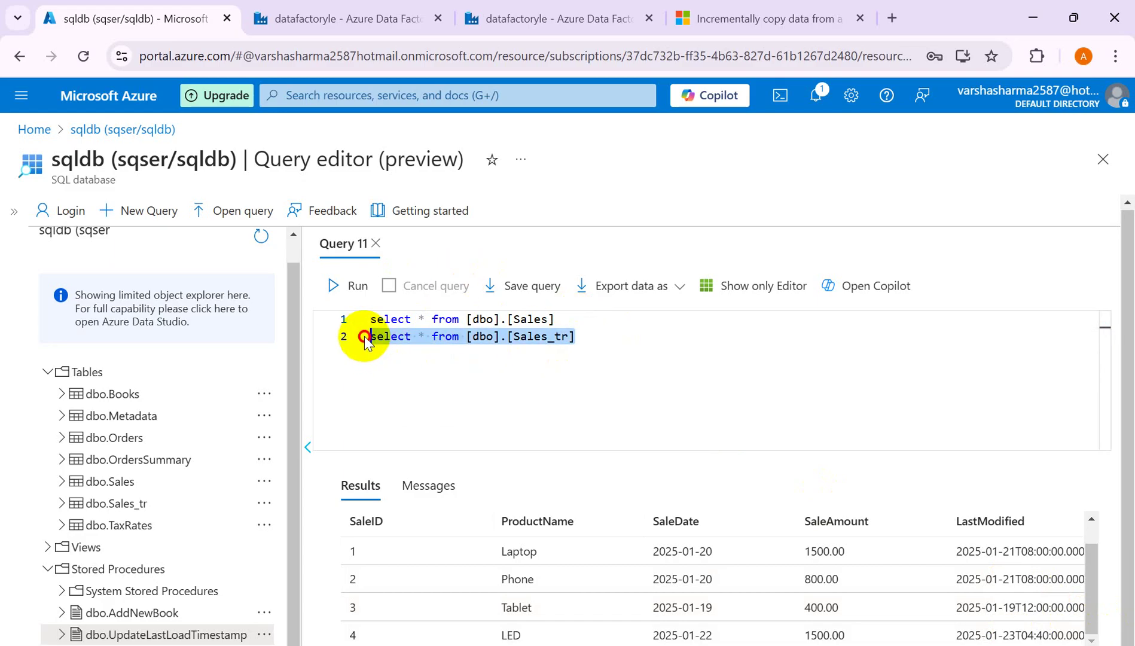
click(355, 288)
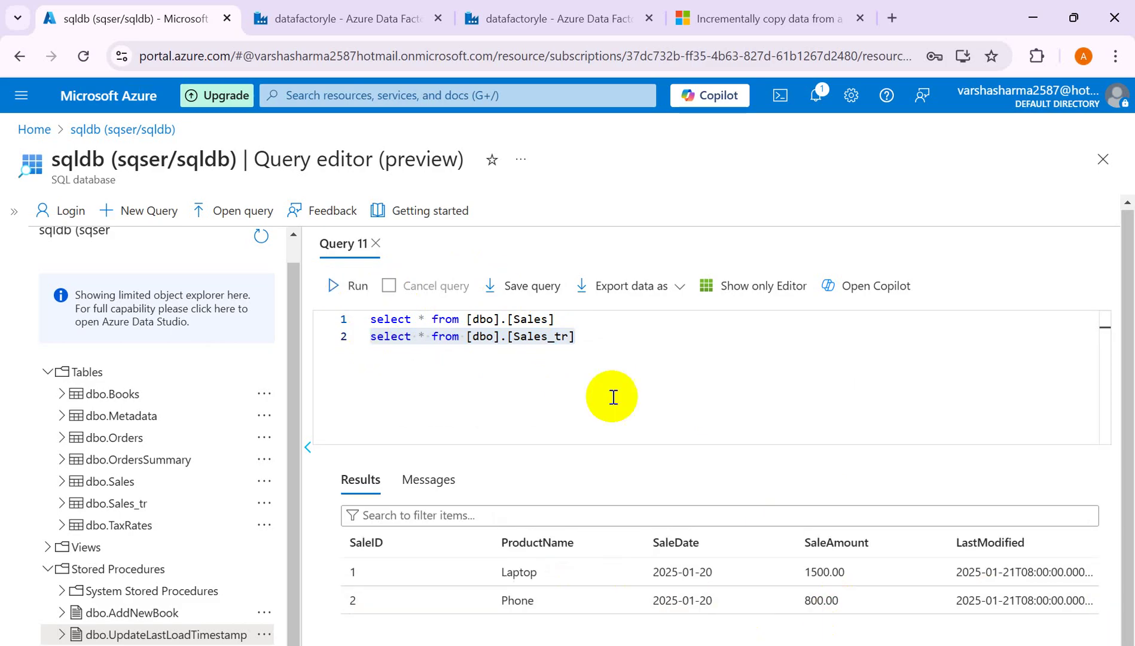
- Add select * from [dbo].[Metadata] as a third line, run only that statement, and check the LastLoadTimestamp value
click(584, 339)
key(Return)
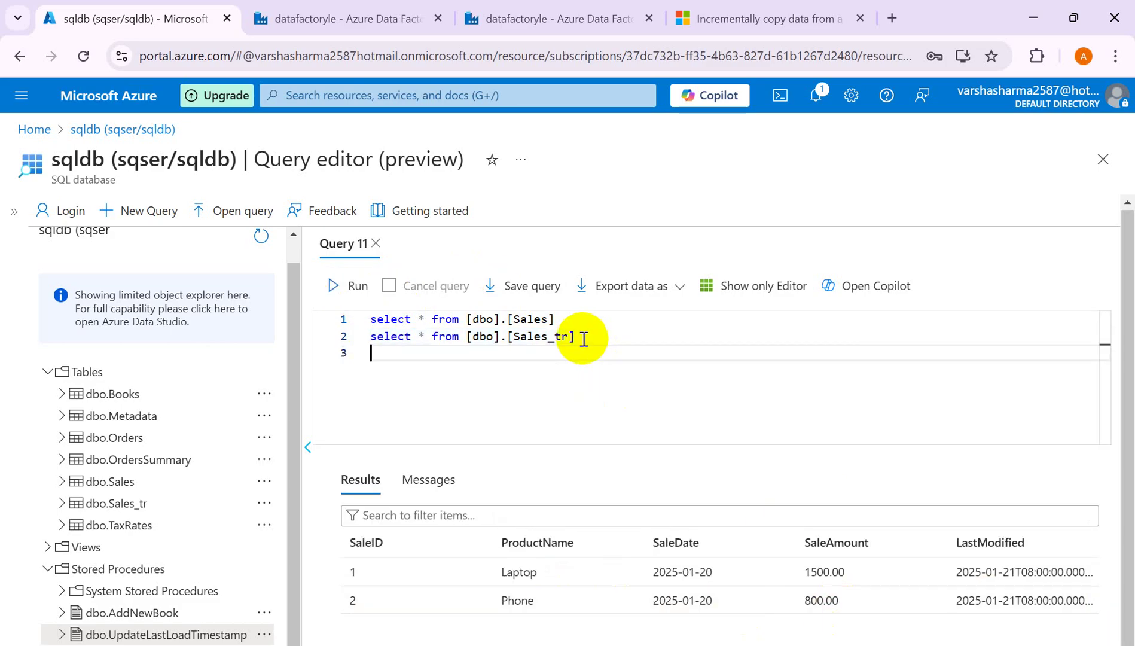
text(select * fro)
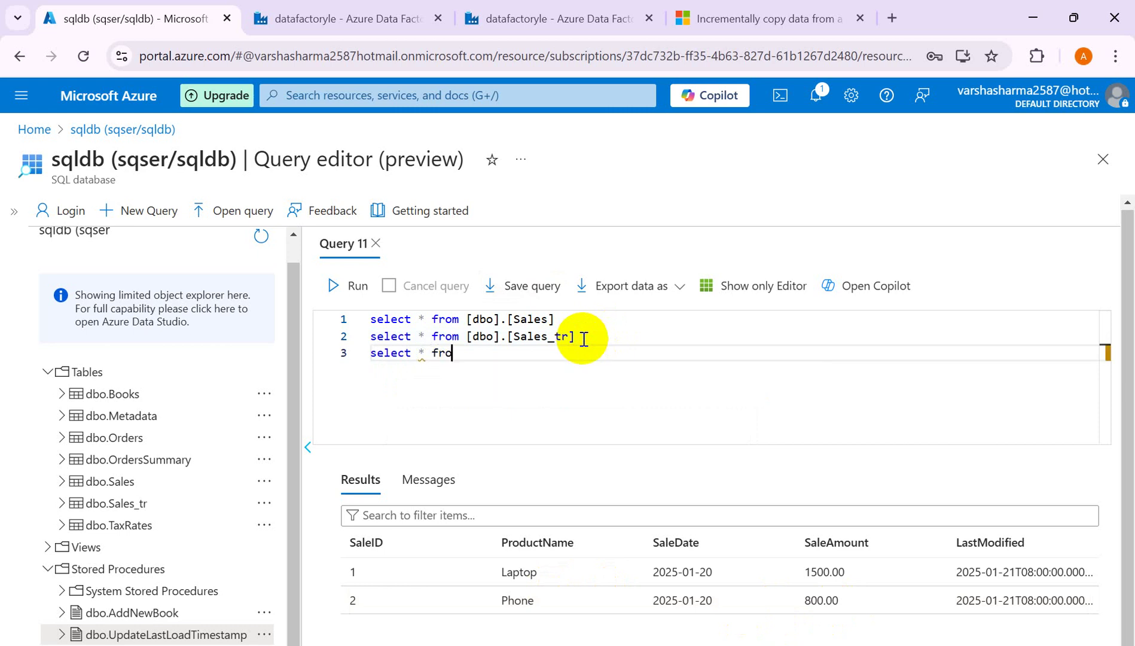
text(m m)
key(Tab)
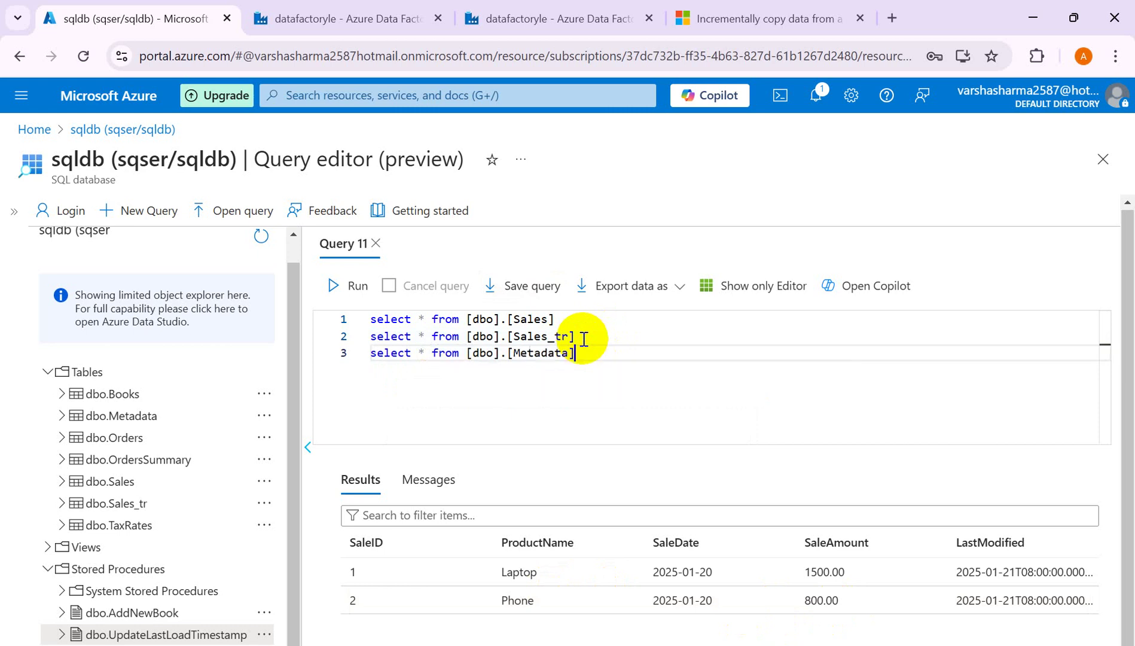
drag(575, 353, 365, 359)
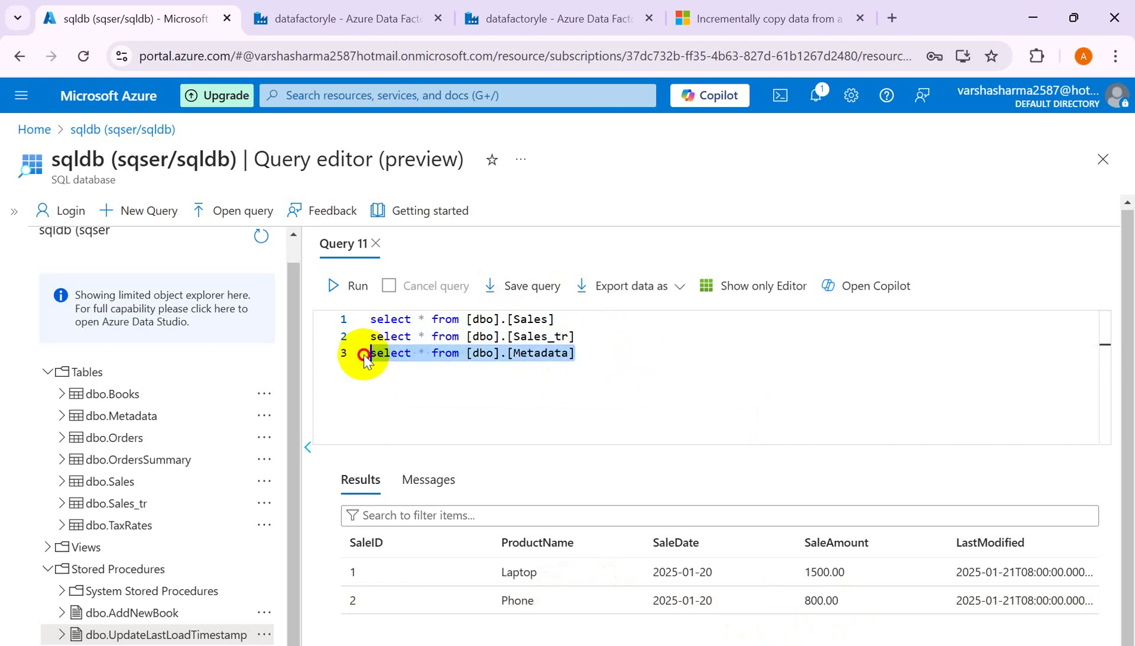
click(361, 290)
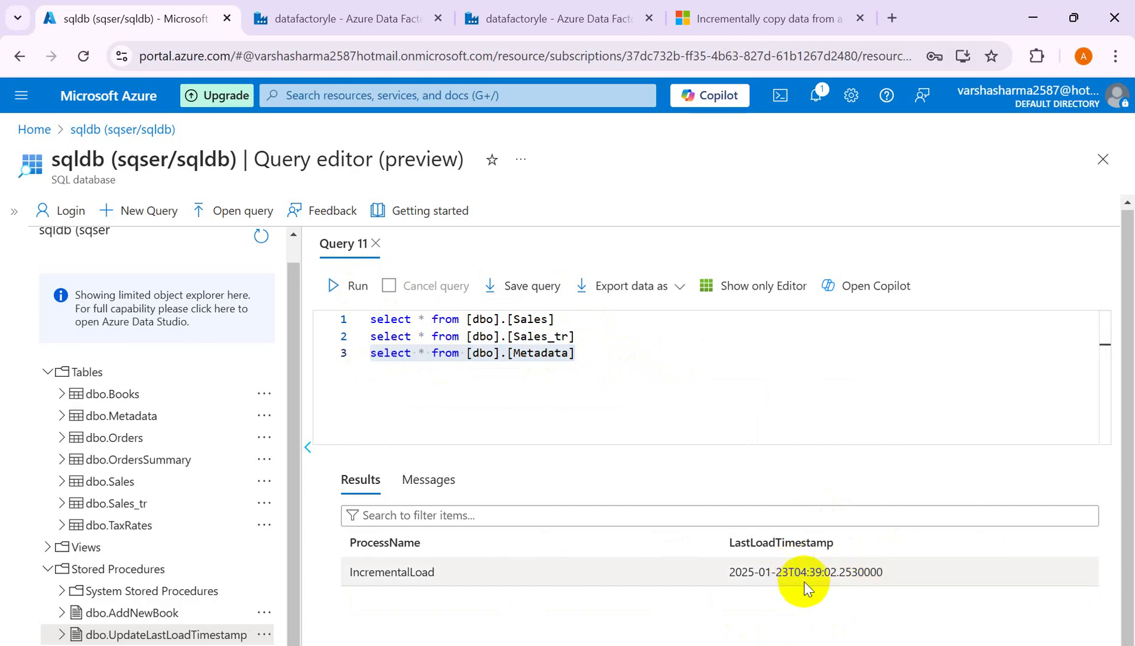
drag(802, 572, 824, 575)
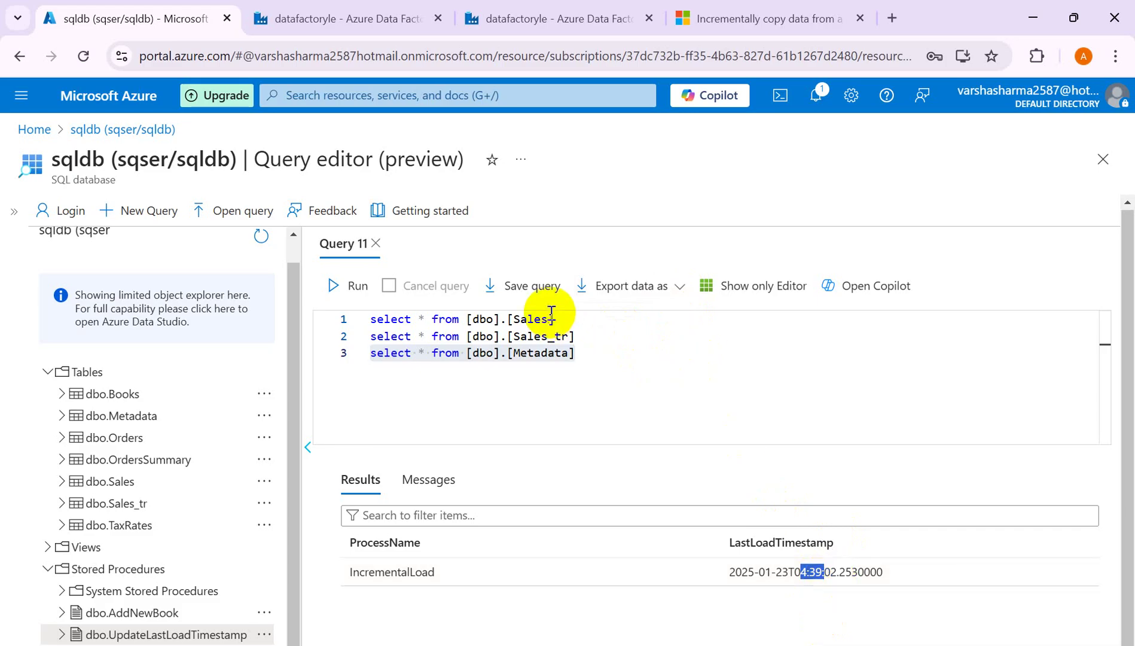
click(585, 359)
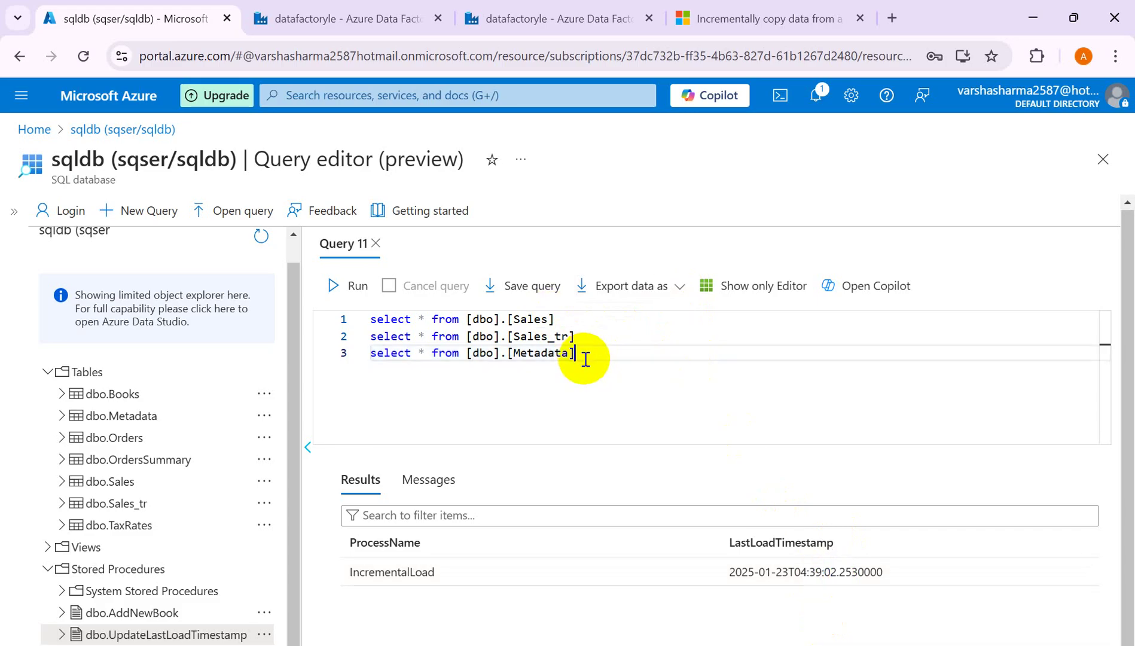
- Switch to Azure Data Factory, start a debug run of pl_incrementaltest, and refresh its run status until the Lookup activity finishes
click(291, 24)
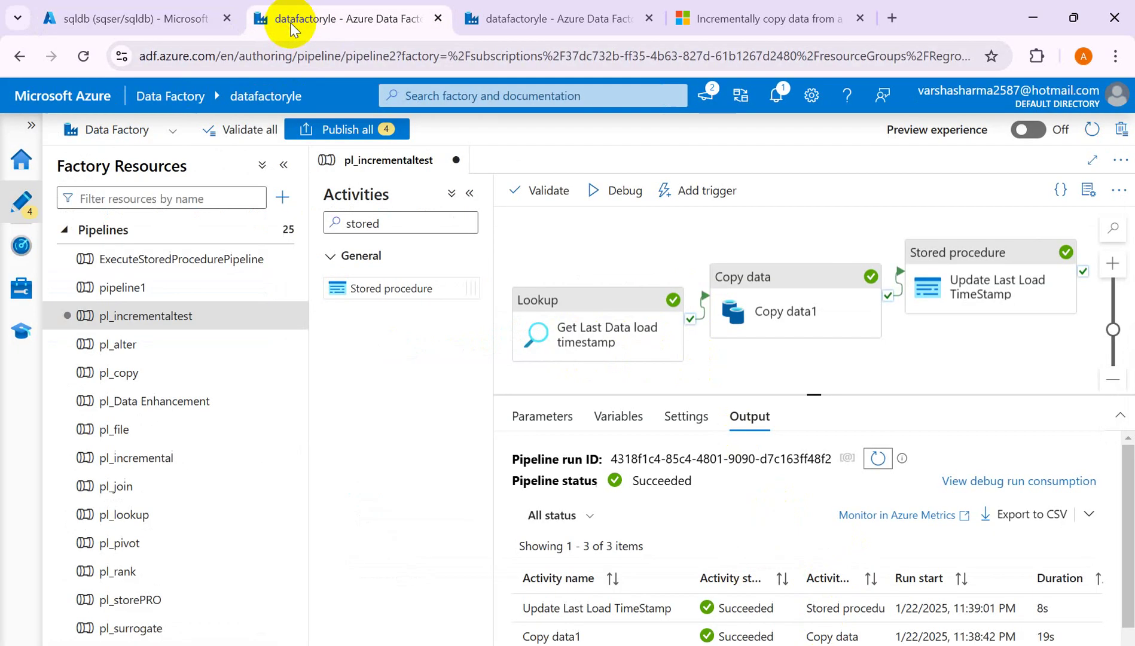
click(601, 189)
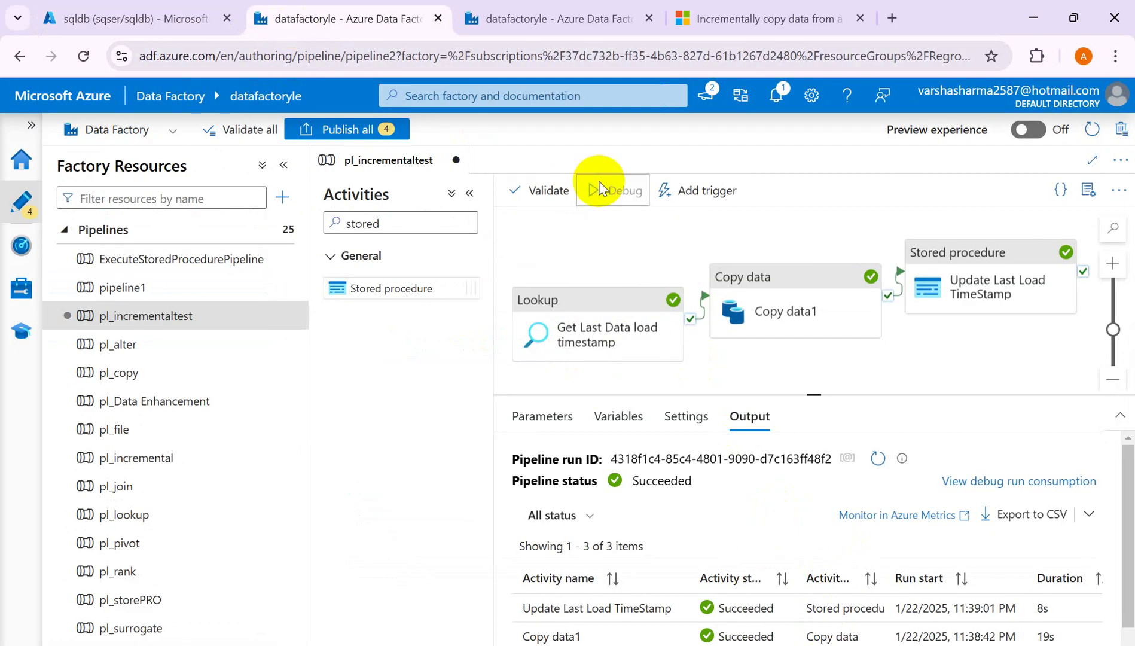
click(884, 460)
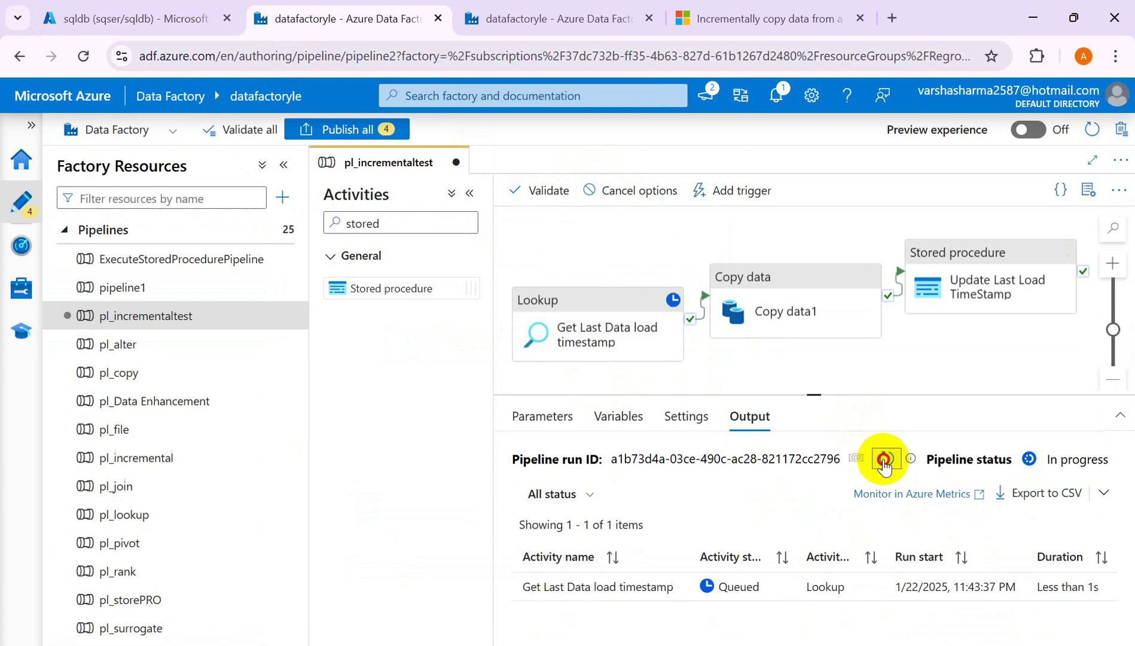
click(885, 459)
click(884, 459)
click(885, 459)
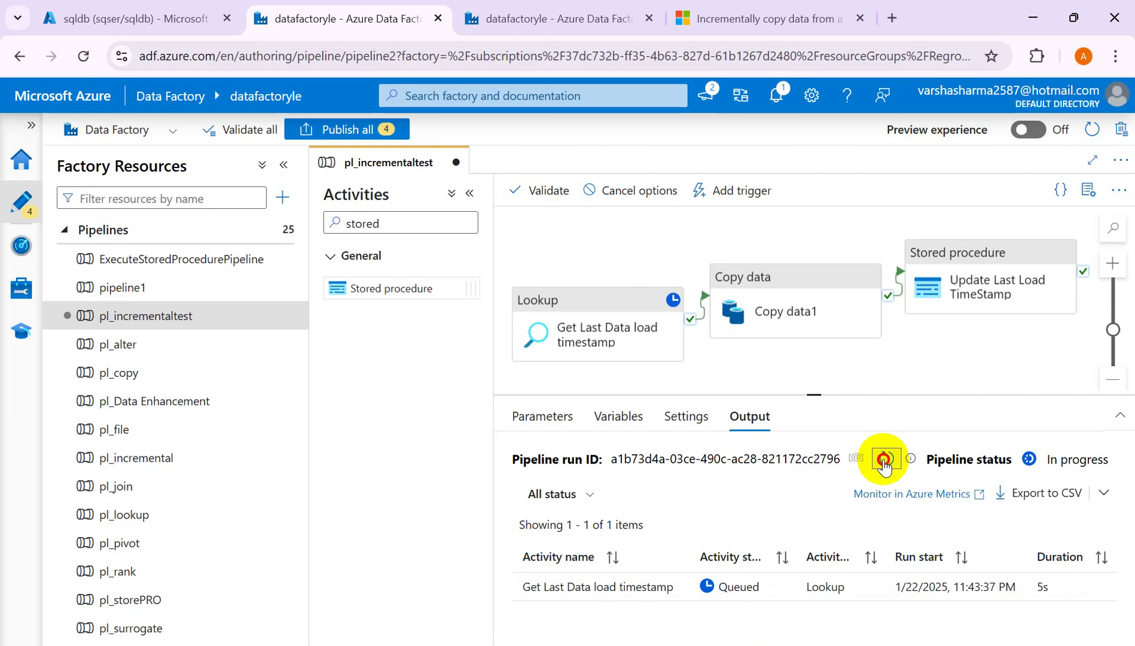
click(885, 459)
click(885, 459)
click(885, 460)
click(884, 460)
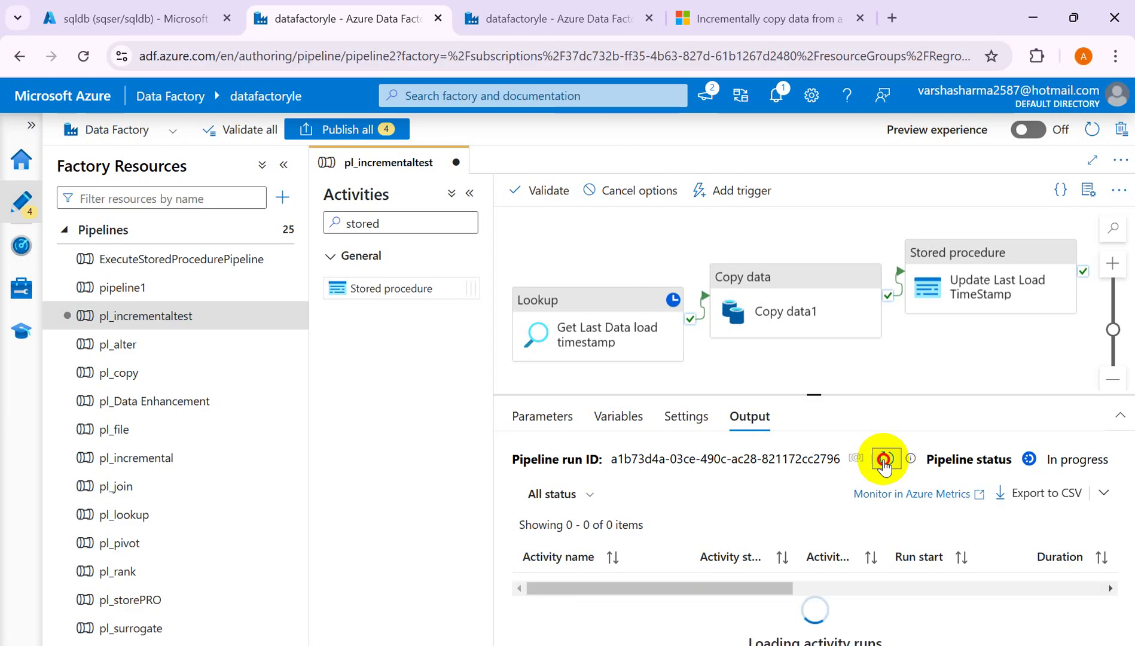
click(885, 459)
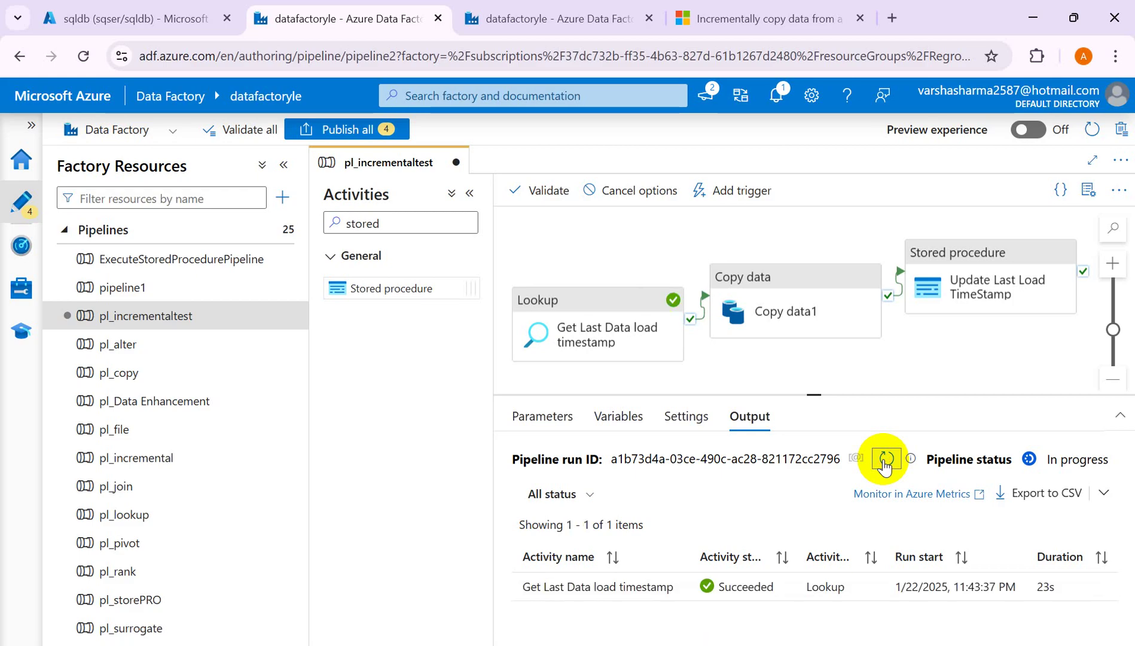
click(885, 461)
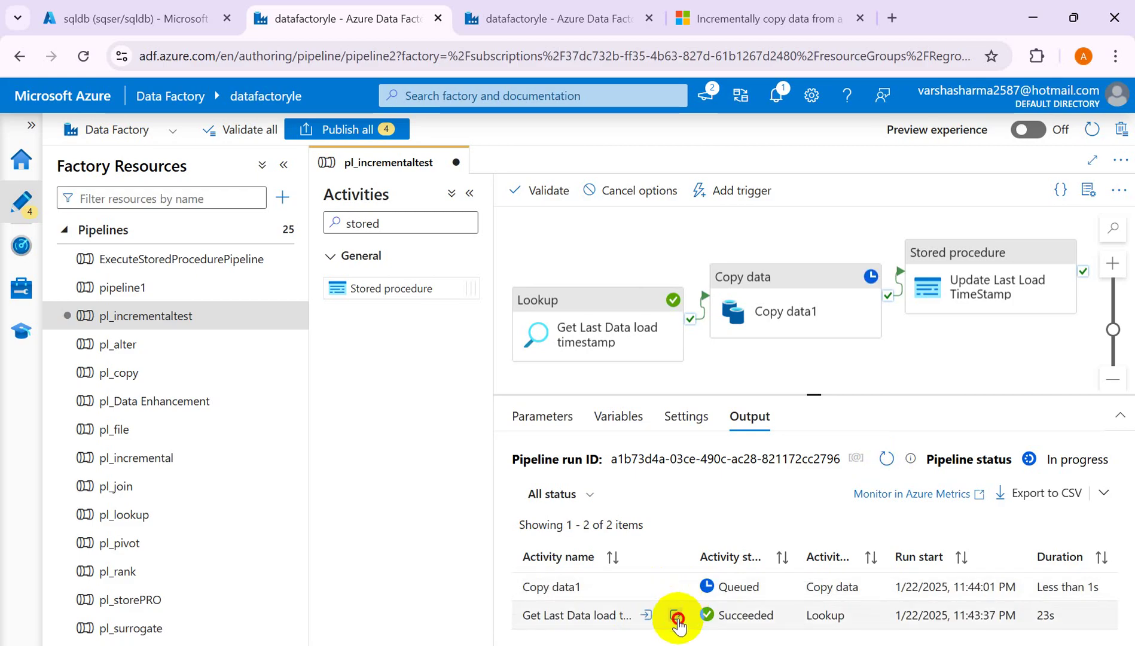
- Examine the LastLoadTimestamp in the output of the Get Last Data load timestamp activity, and close the output
click(677, 619)
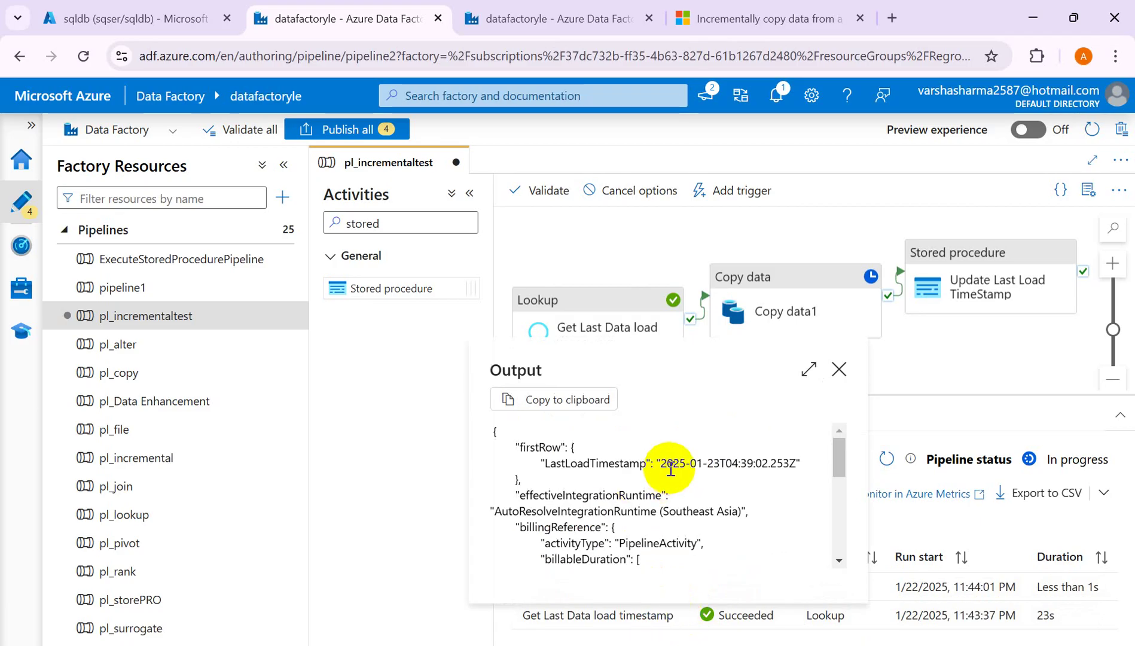
drag(660, 465, 789, 465)
click(839, 369)
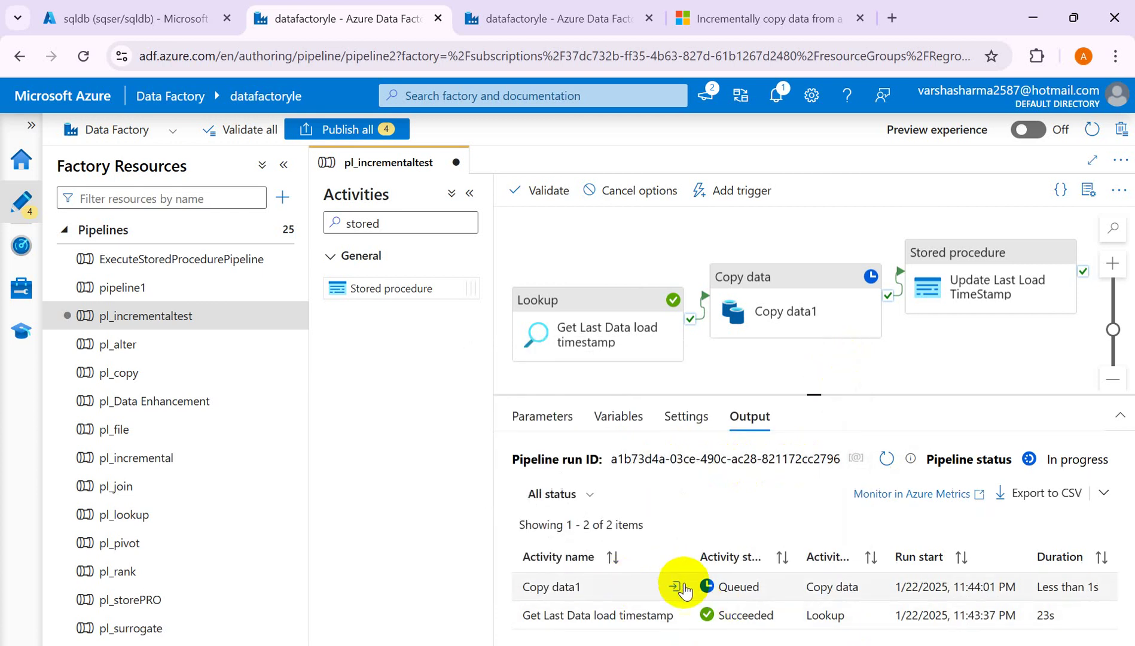
- Refresh the debug run status until the Copy data1 and Update Last Load TimeStamp activities finish
click(886, 462)
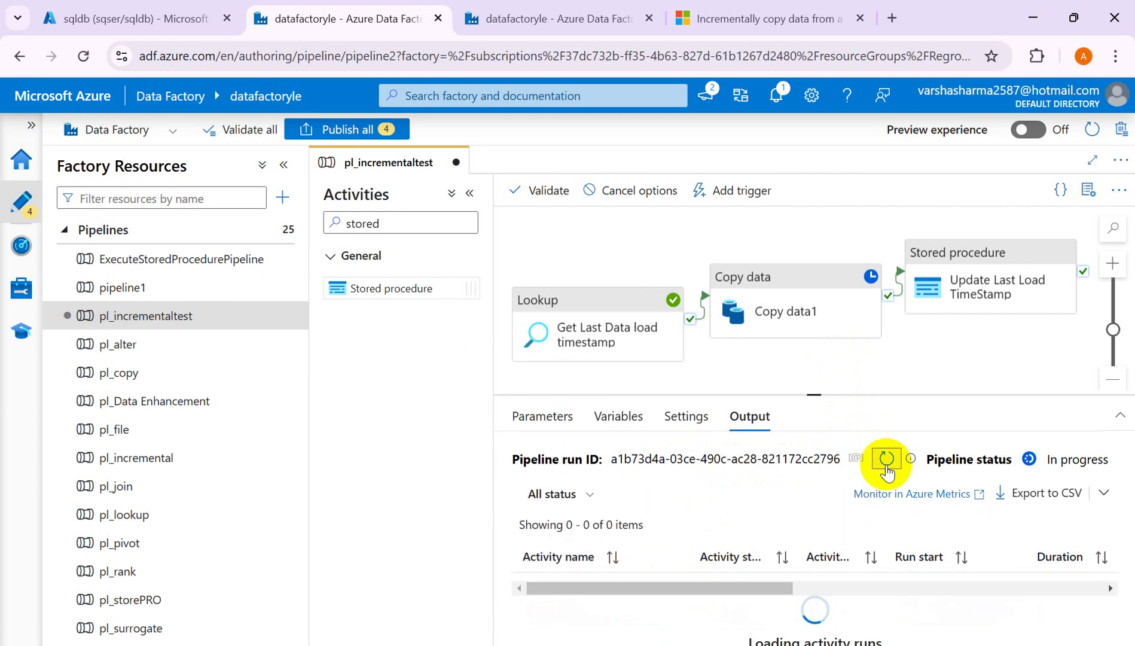
click(886, 462)
click(886, 461)
click(886, 462)
click(885, 461)
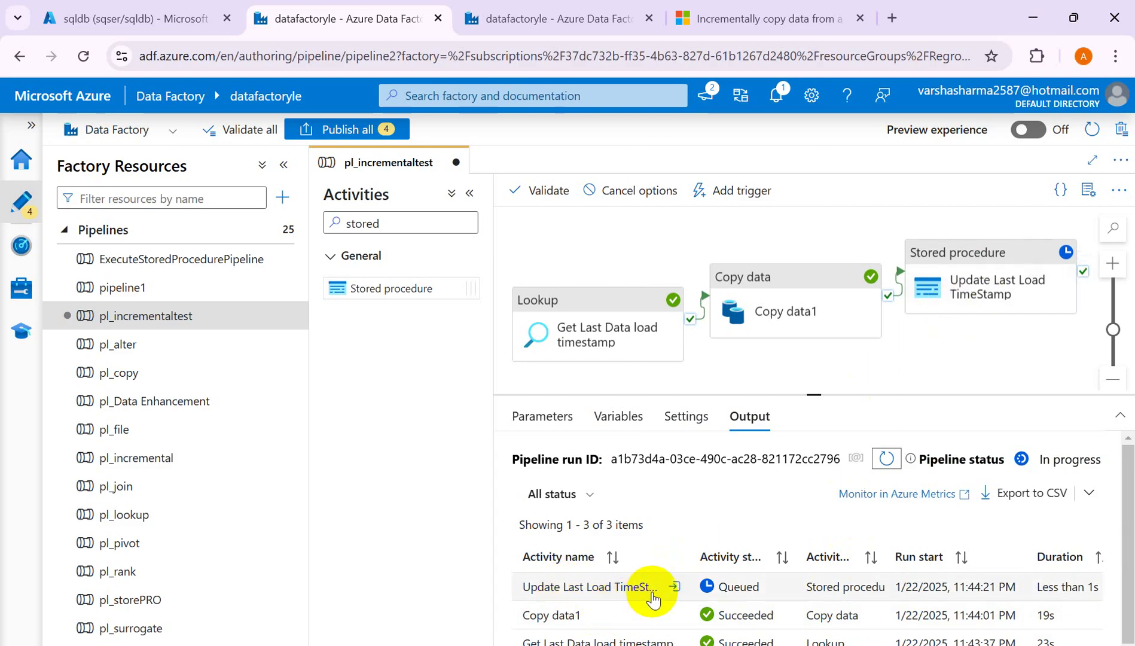
click(889, 460)
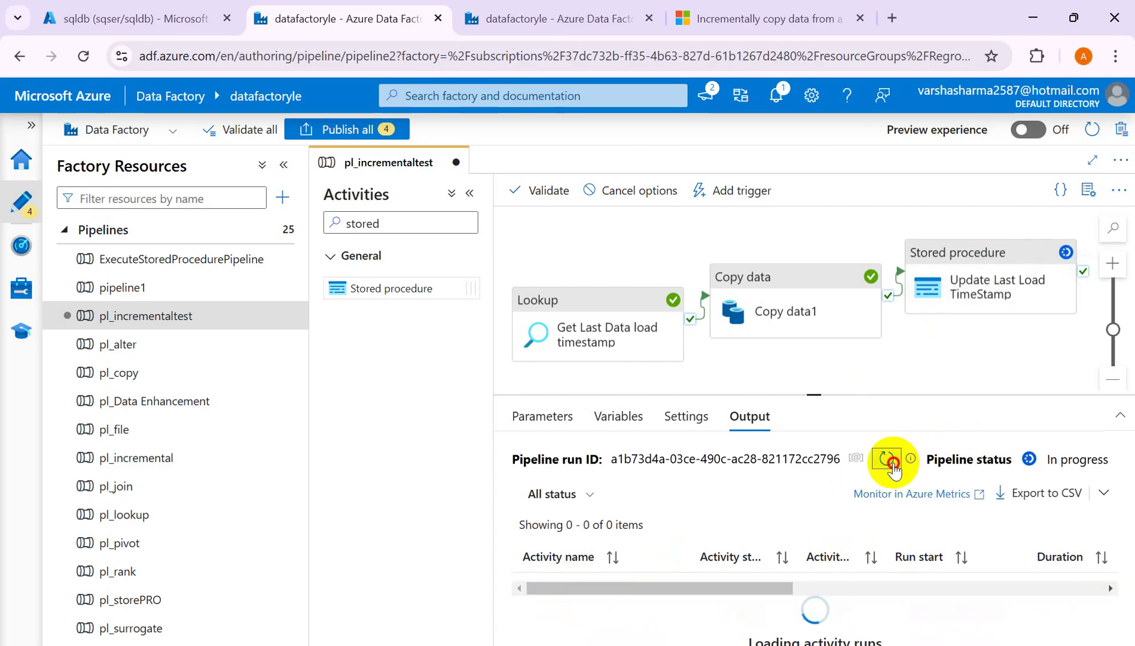
click(890, 462)
mouse_move(673, 589)
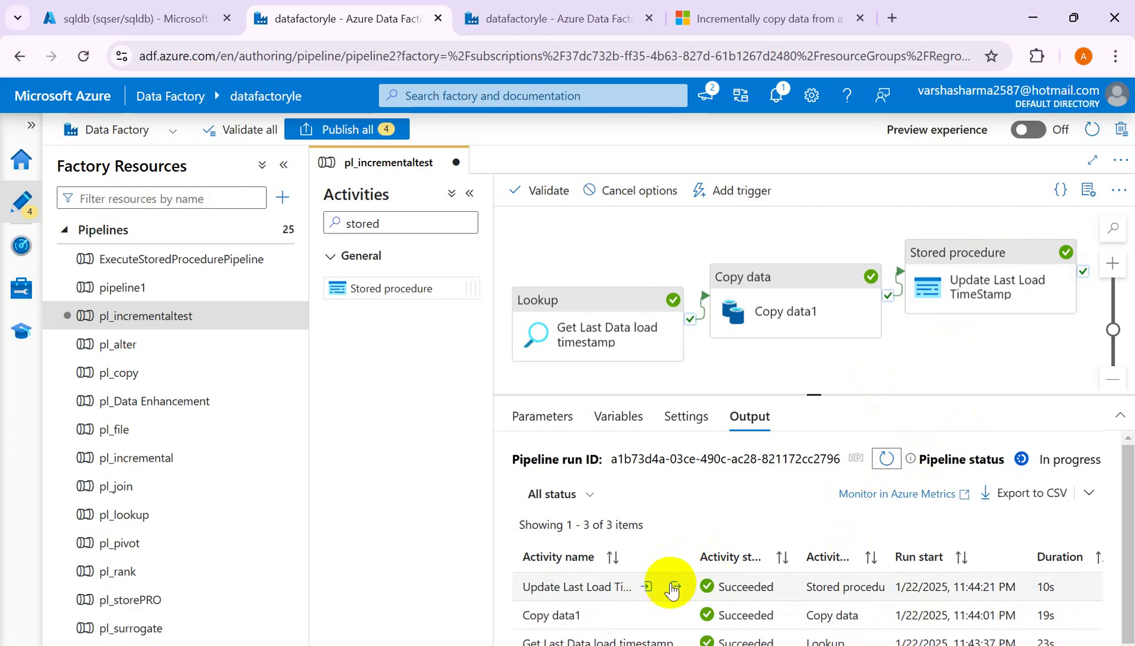
- Switch to the Azure SQL query editor, rerun the Sales_tr and Metadata queries separately, and check the copied rows and LastLoadTimestamp
click(79, 21)
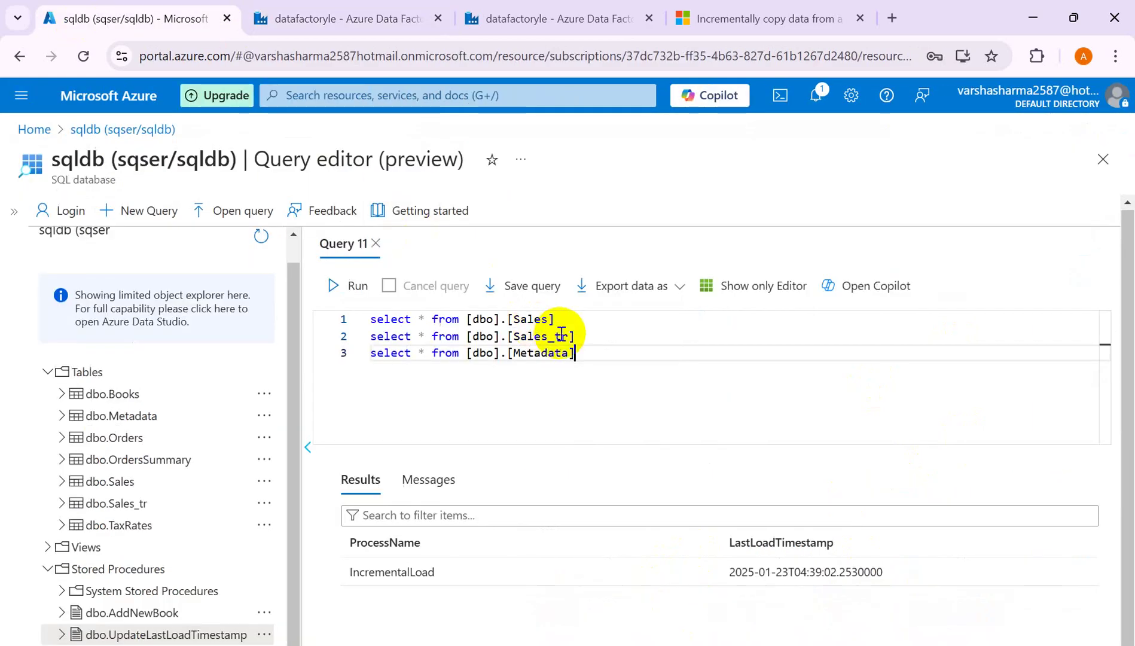
drag(575, 335, 372, 335)
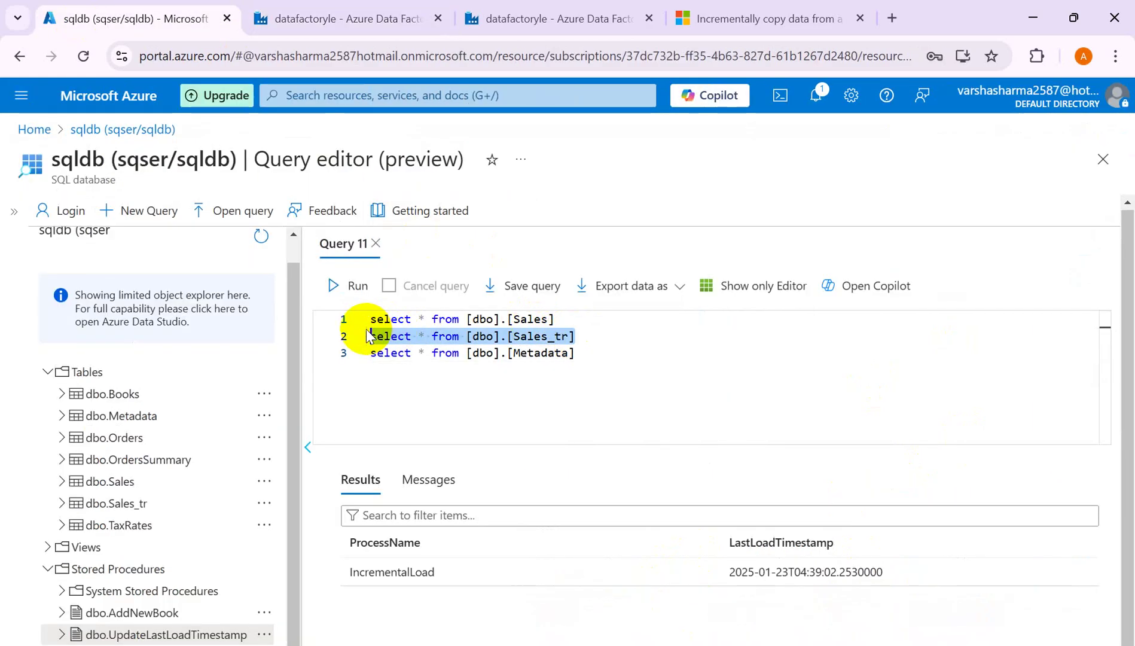
click(353, 287)
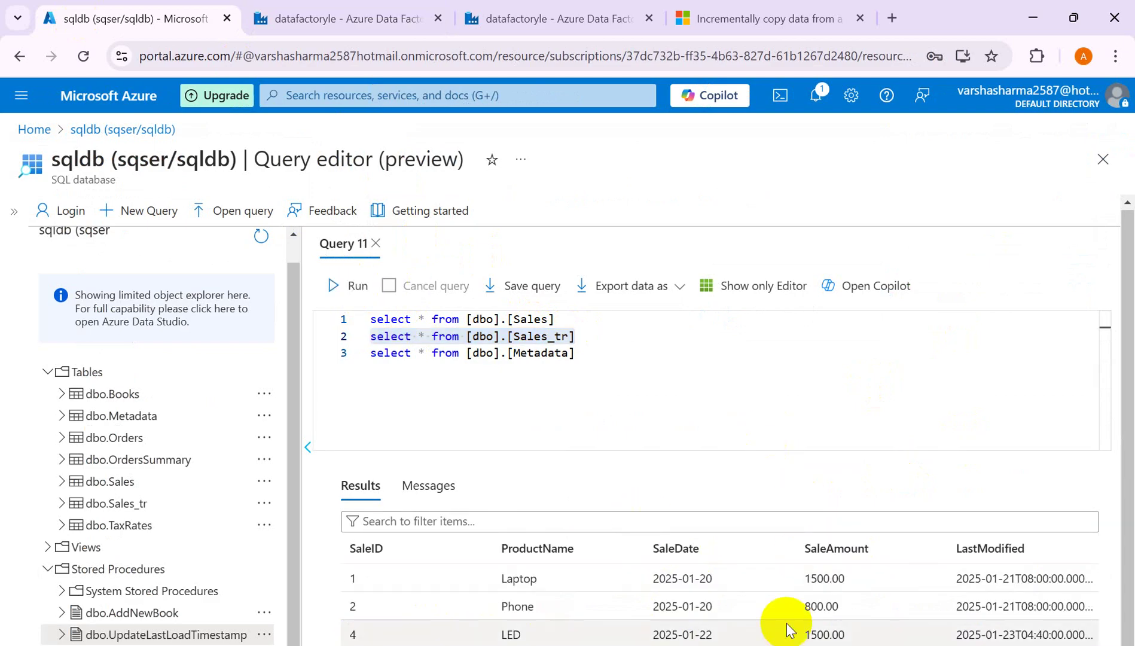
drag(577, 353, 369, 359)
click(349, 286)
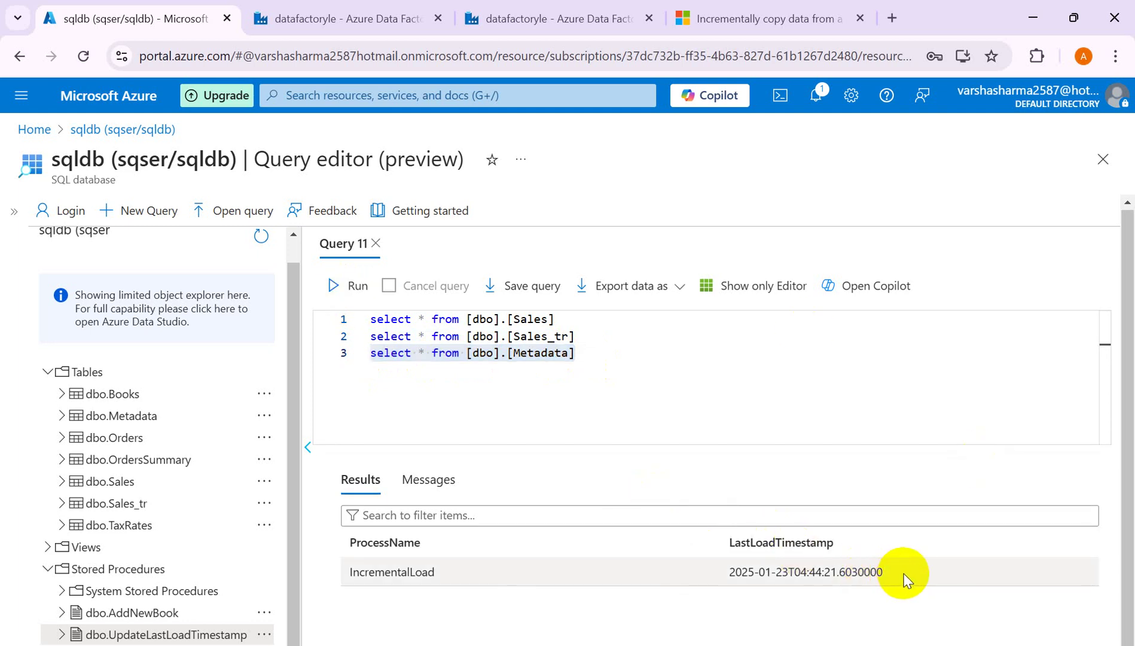
drag(904, 574, 728, 571)
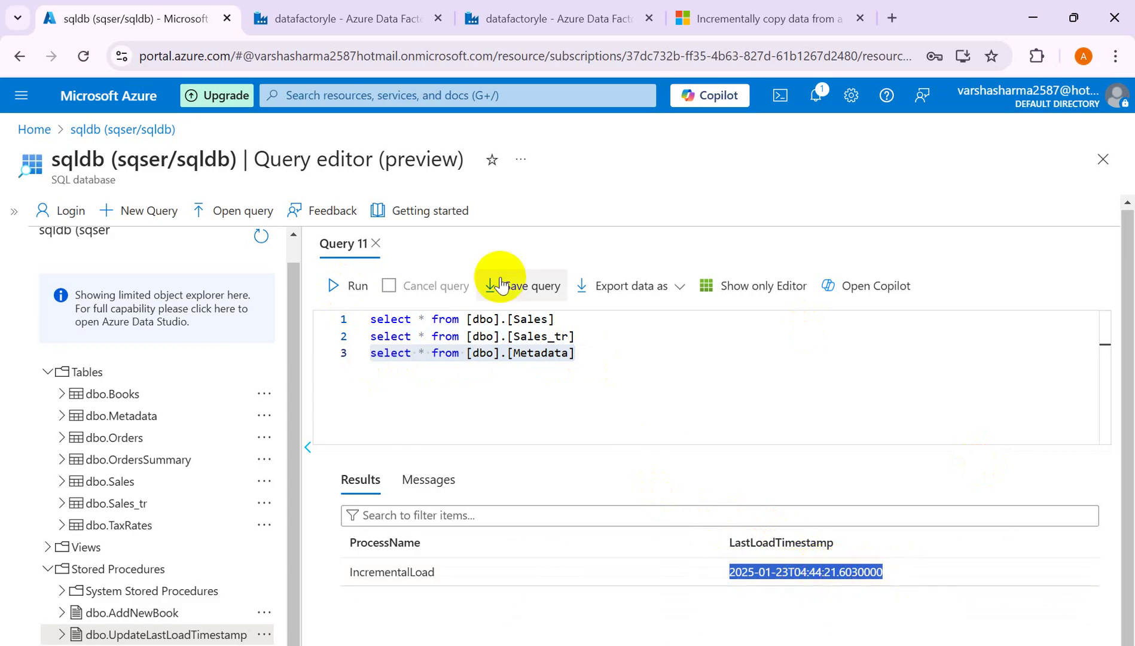
- Switch back to Azure Data Factory and review the stored procedure settings and parameters of the Update Last Load TimeStamp activity
click(312, 20)
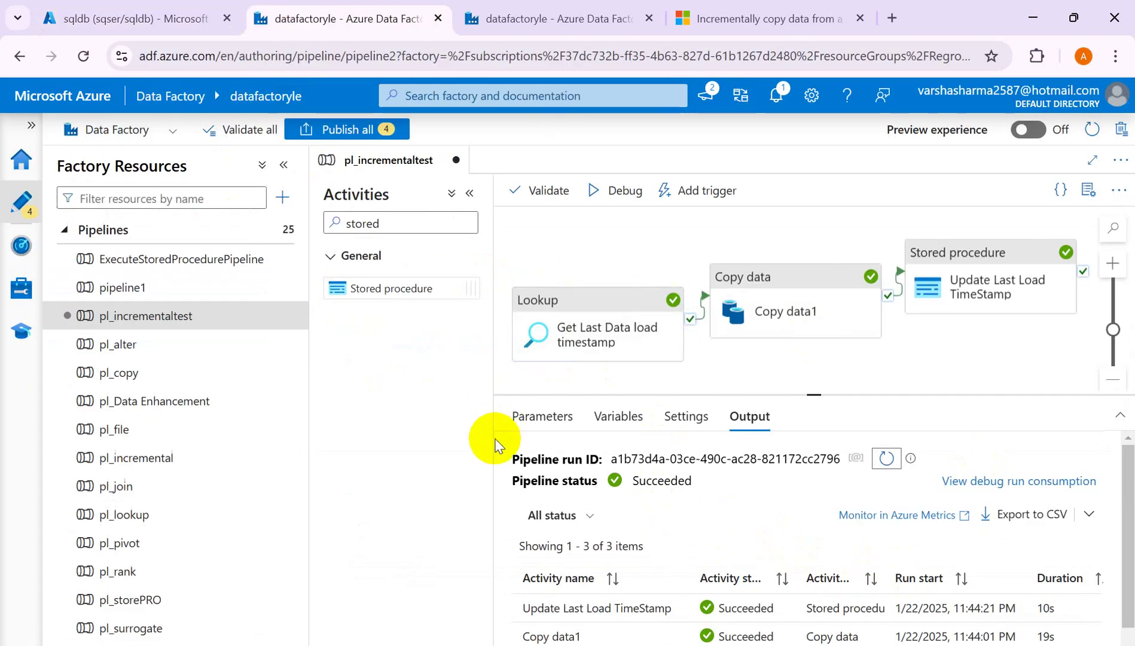
click(920, 338)
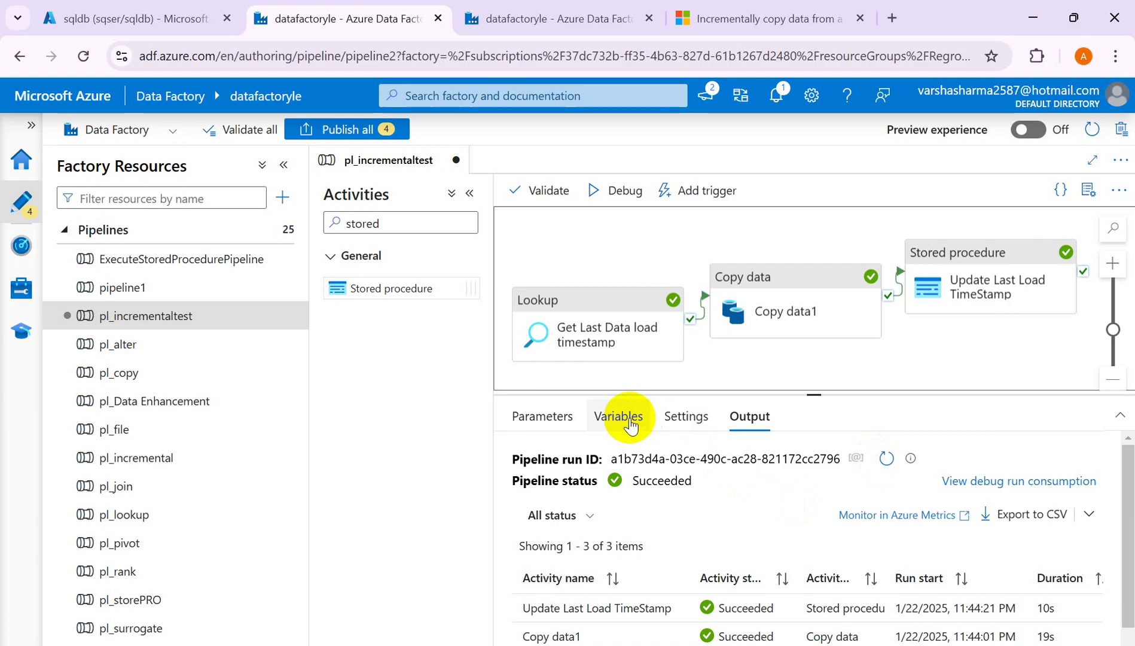
click(995, 278)
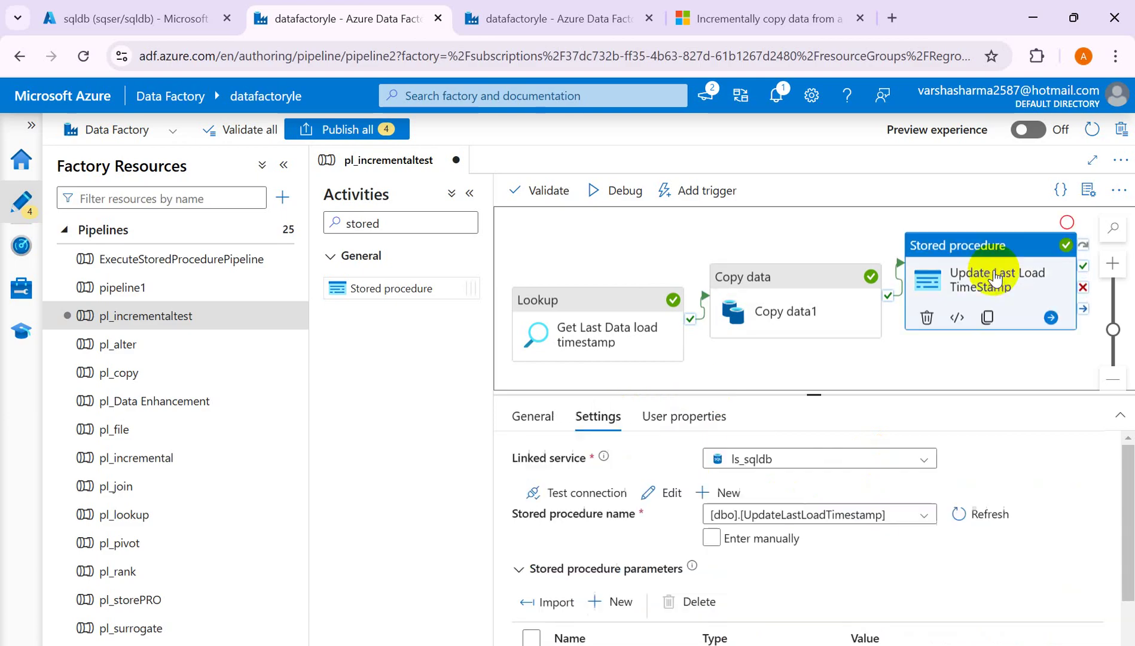
drag(1132, 515, 1132, 604)
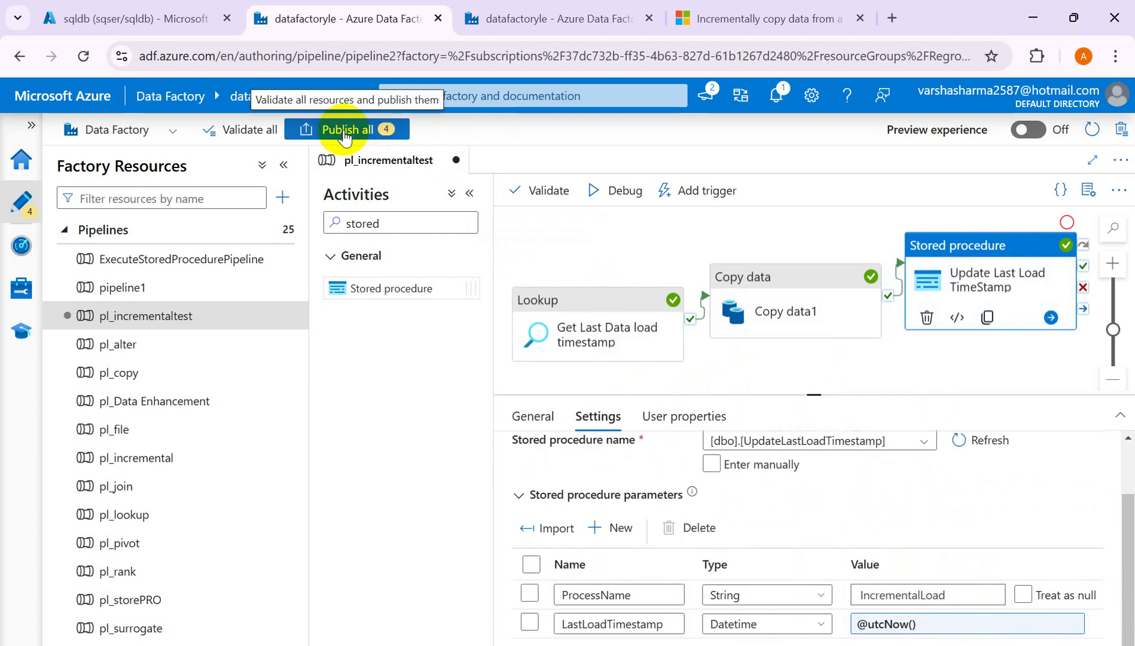
scroll(600, 547, down, 1)
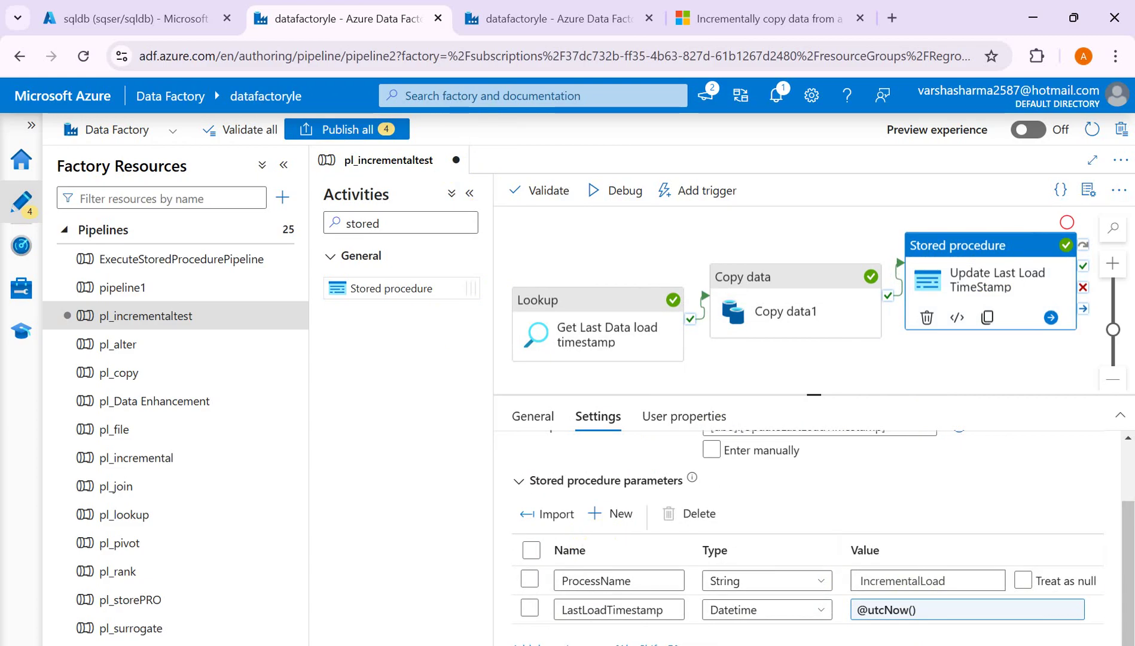